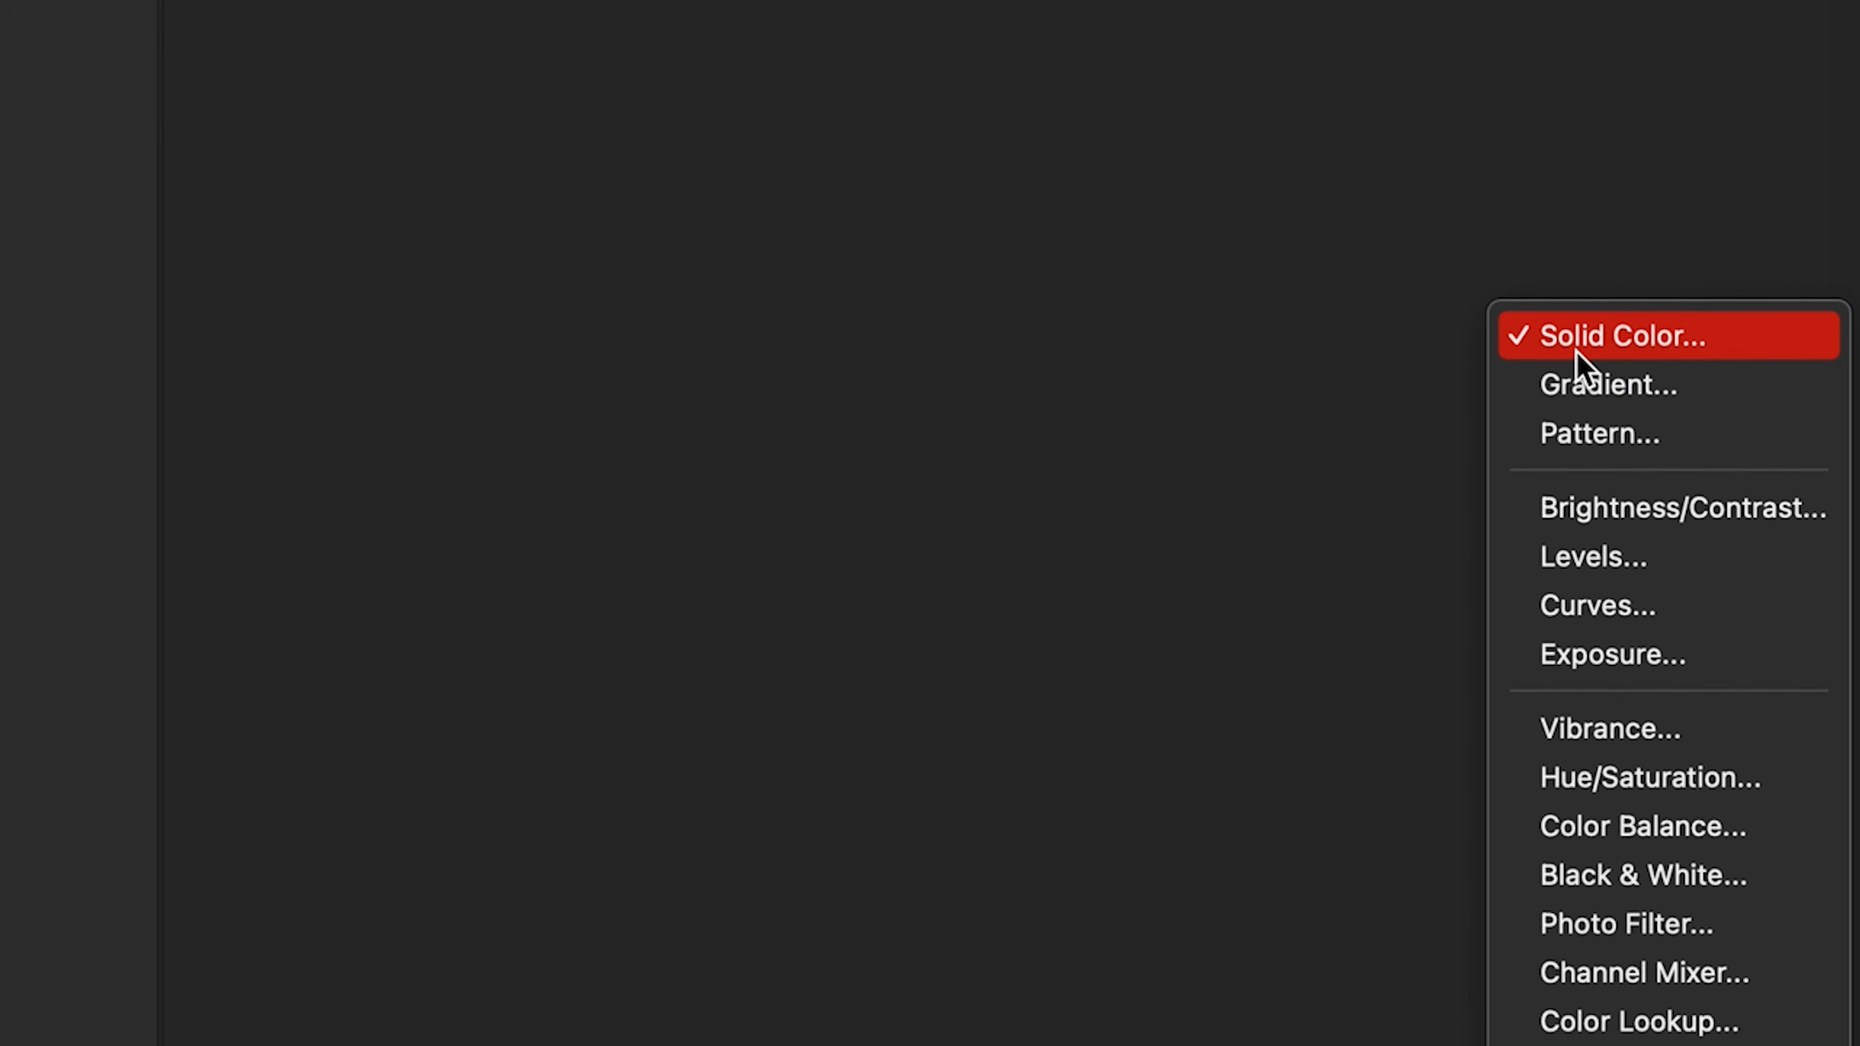
Add a Solid Color fill layer above the photo with the orange colour f1a75f
click(1575, 353)
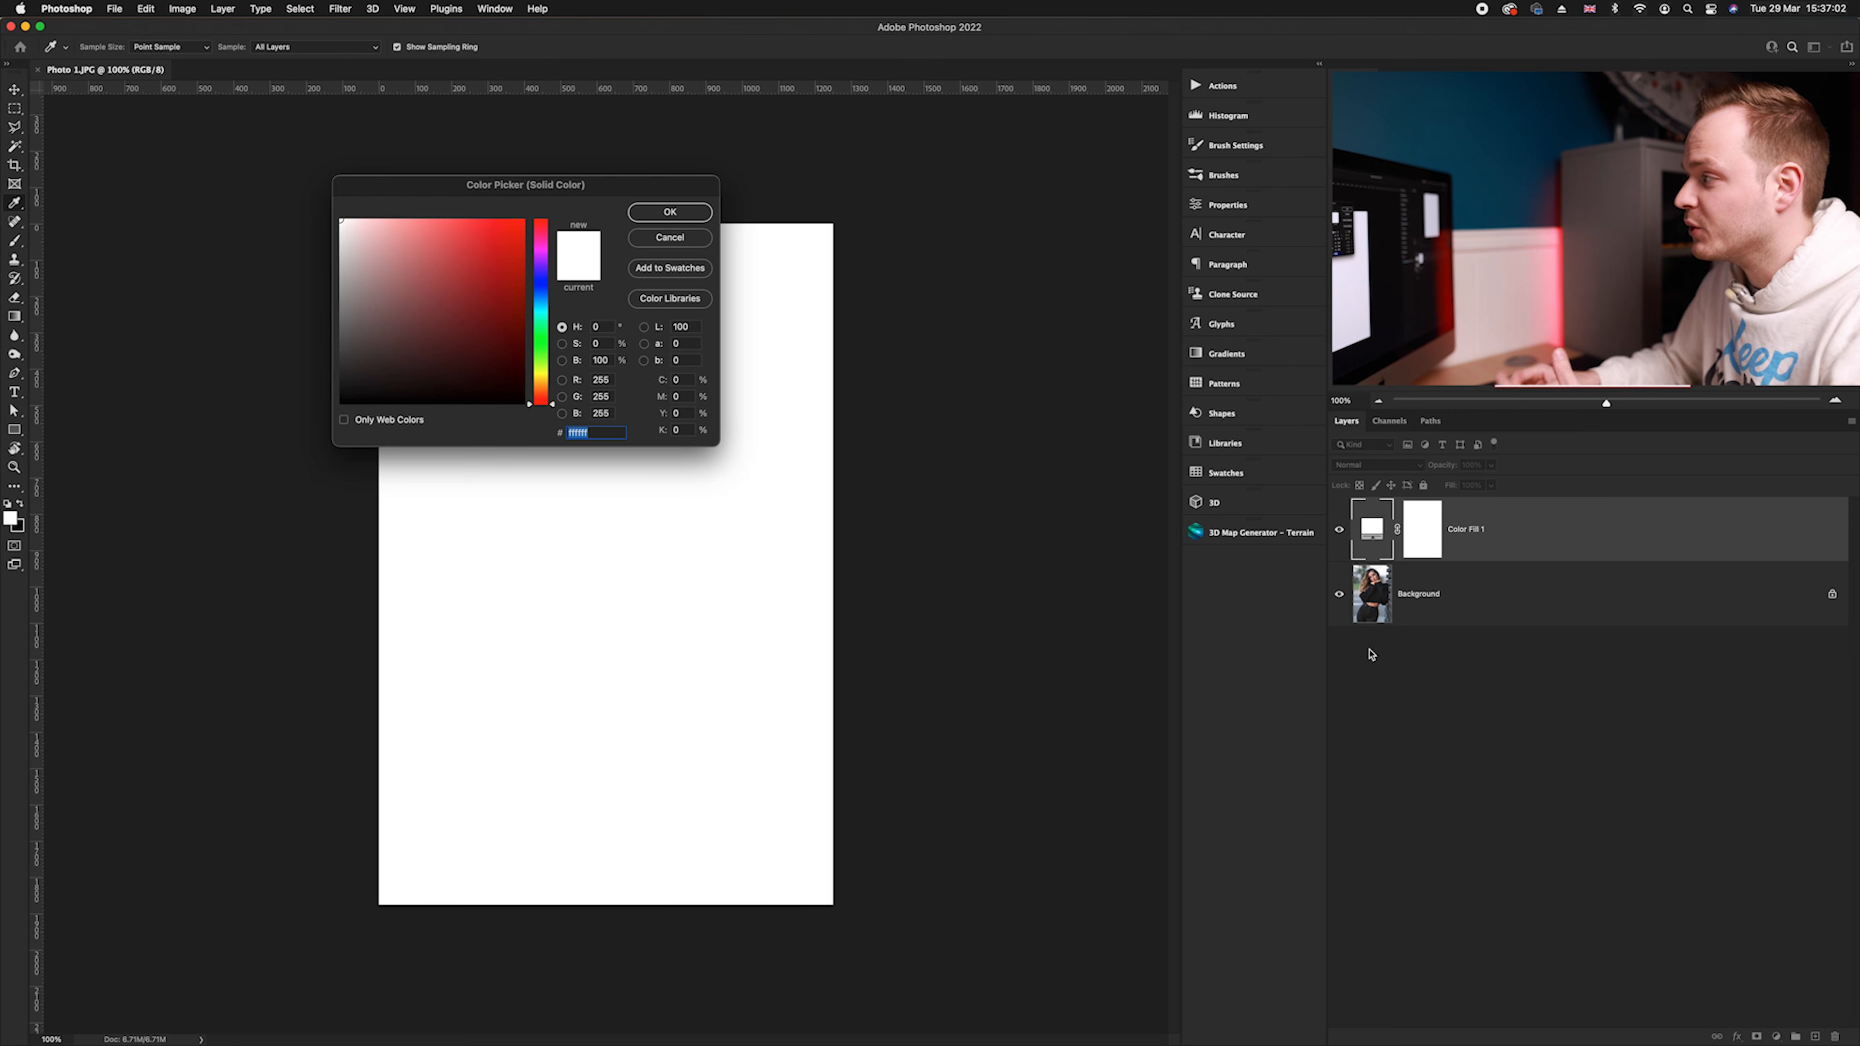
drag(656, 189, 686, 205)
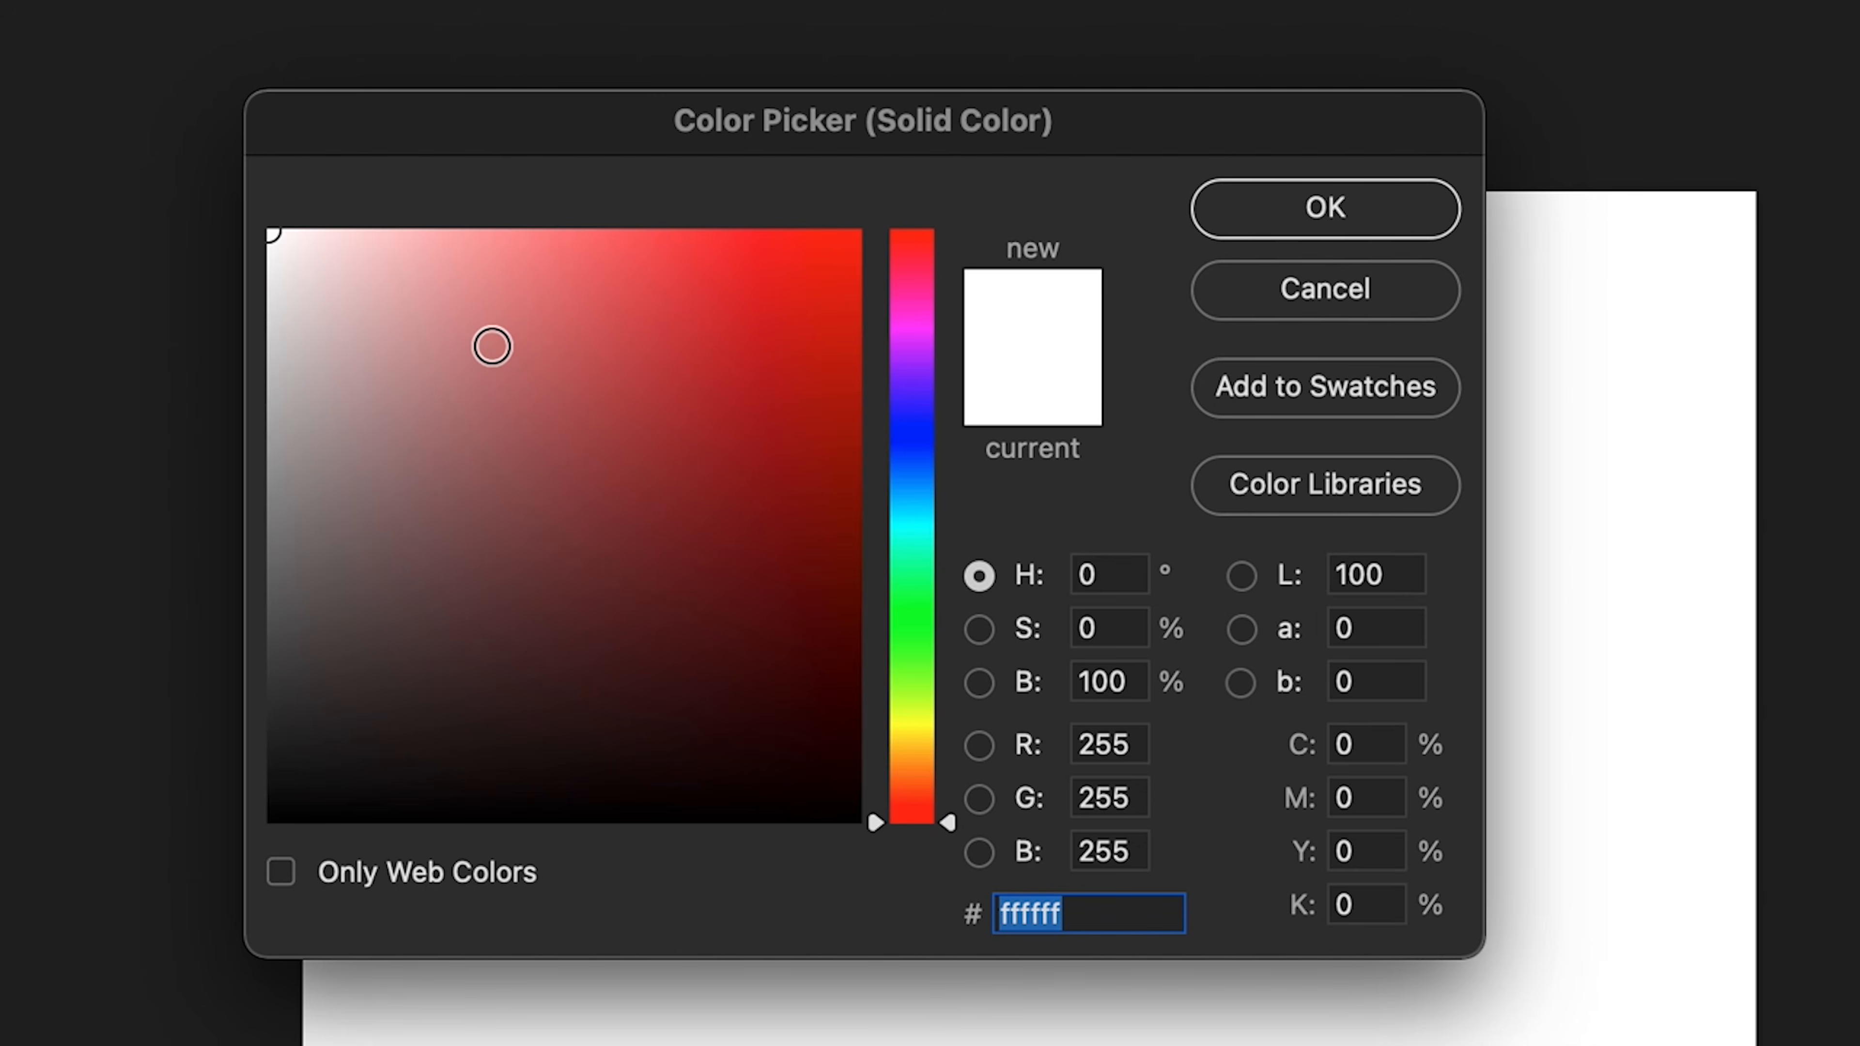
drag(491, 346, 762, 280)
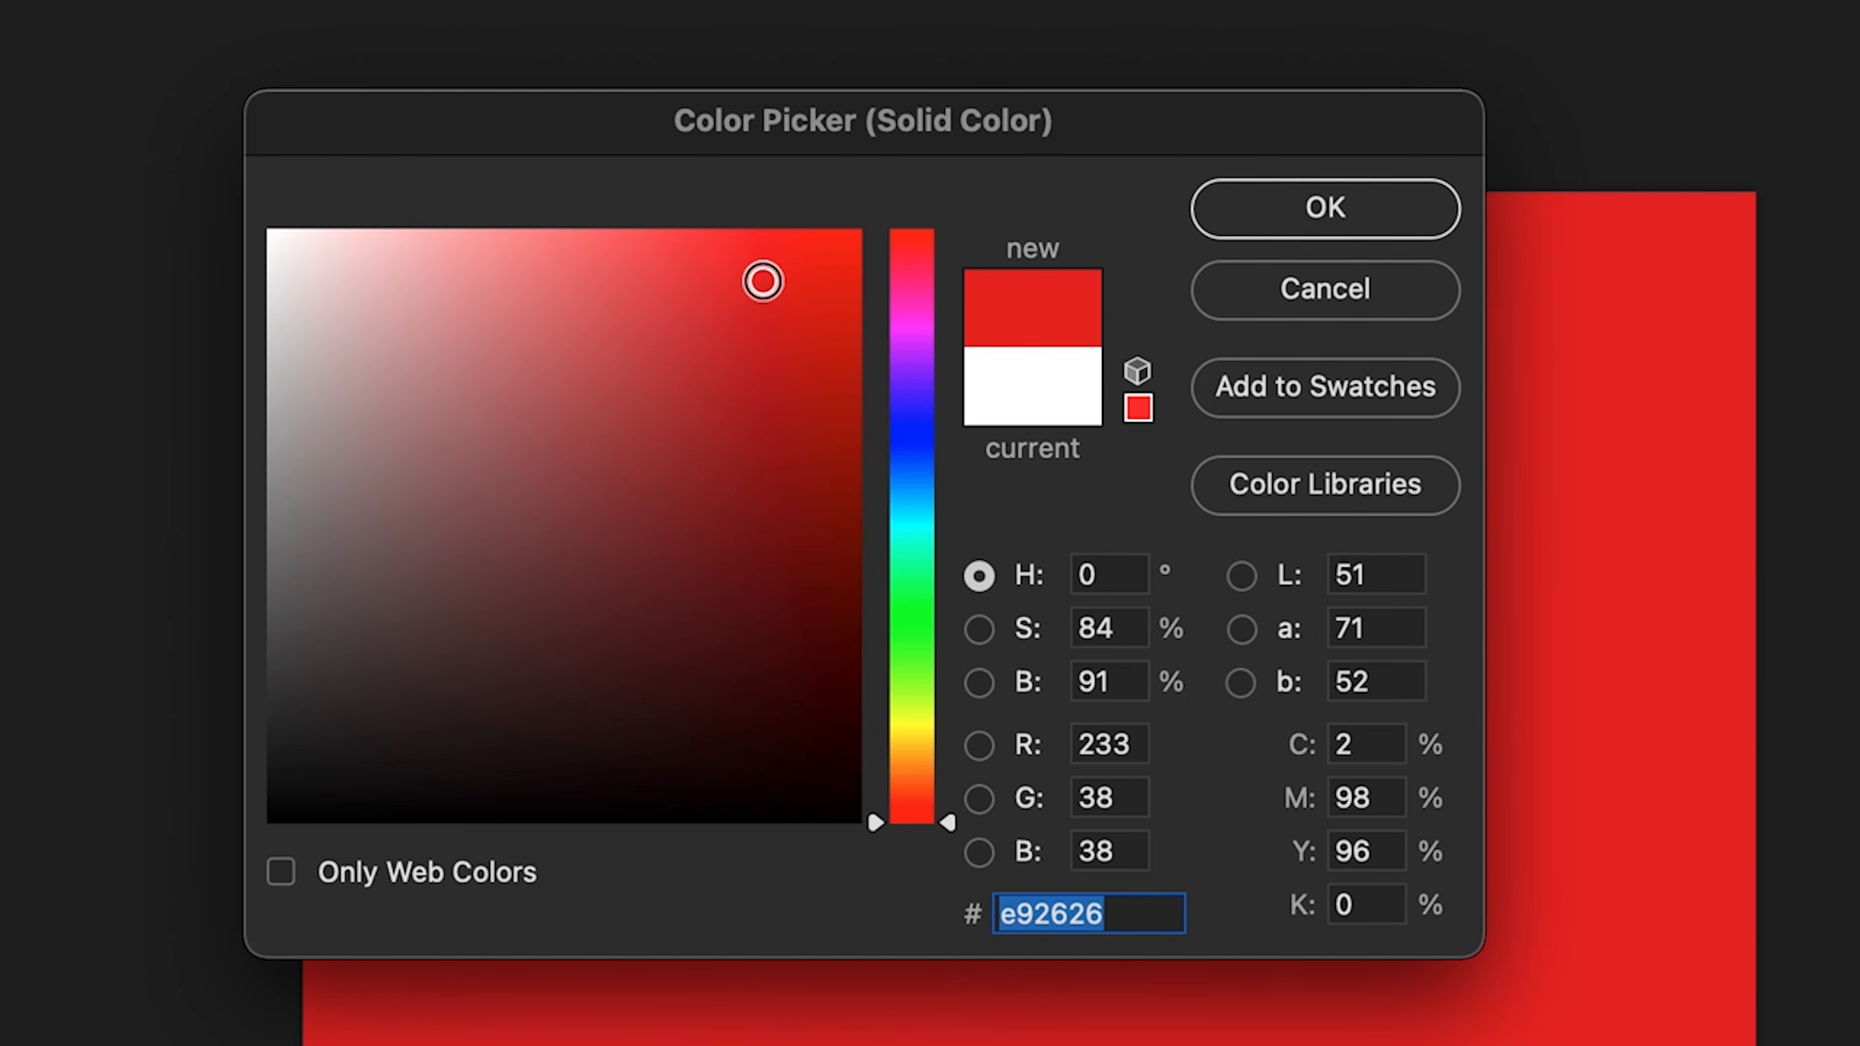
mouse_move(925, 297)
mouse_down()
mouse_move(925, 271)
mouse_move(940, 727)
mouse_move(940, 659)
mouse_up()
mouse_move(768, 341)
mouse_down()
mouse_move(760, 503)
mouse_move(787, 252)
mouse_move(768, 444)
mouse_move(782, 650)
mouse_move(771, 391)
mouse_move(325, 377)
mouse_move(818, 370)
mouse_move(788, 370)
mouse_up()
drag(945, 668, 940, 772)
drag(830, 395, 628, 261)
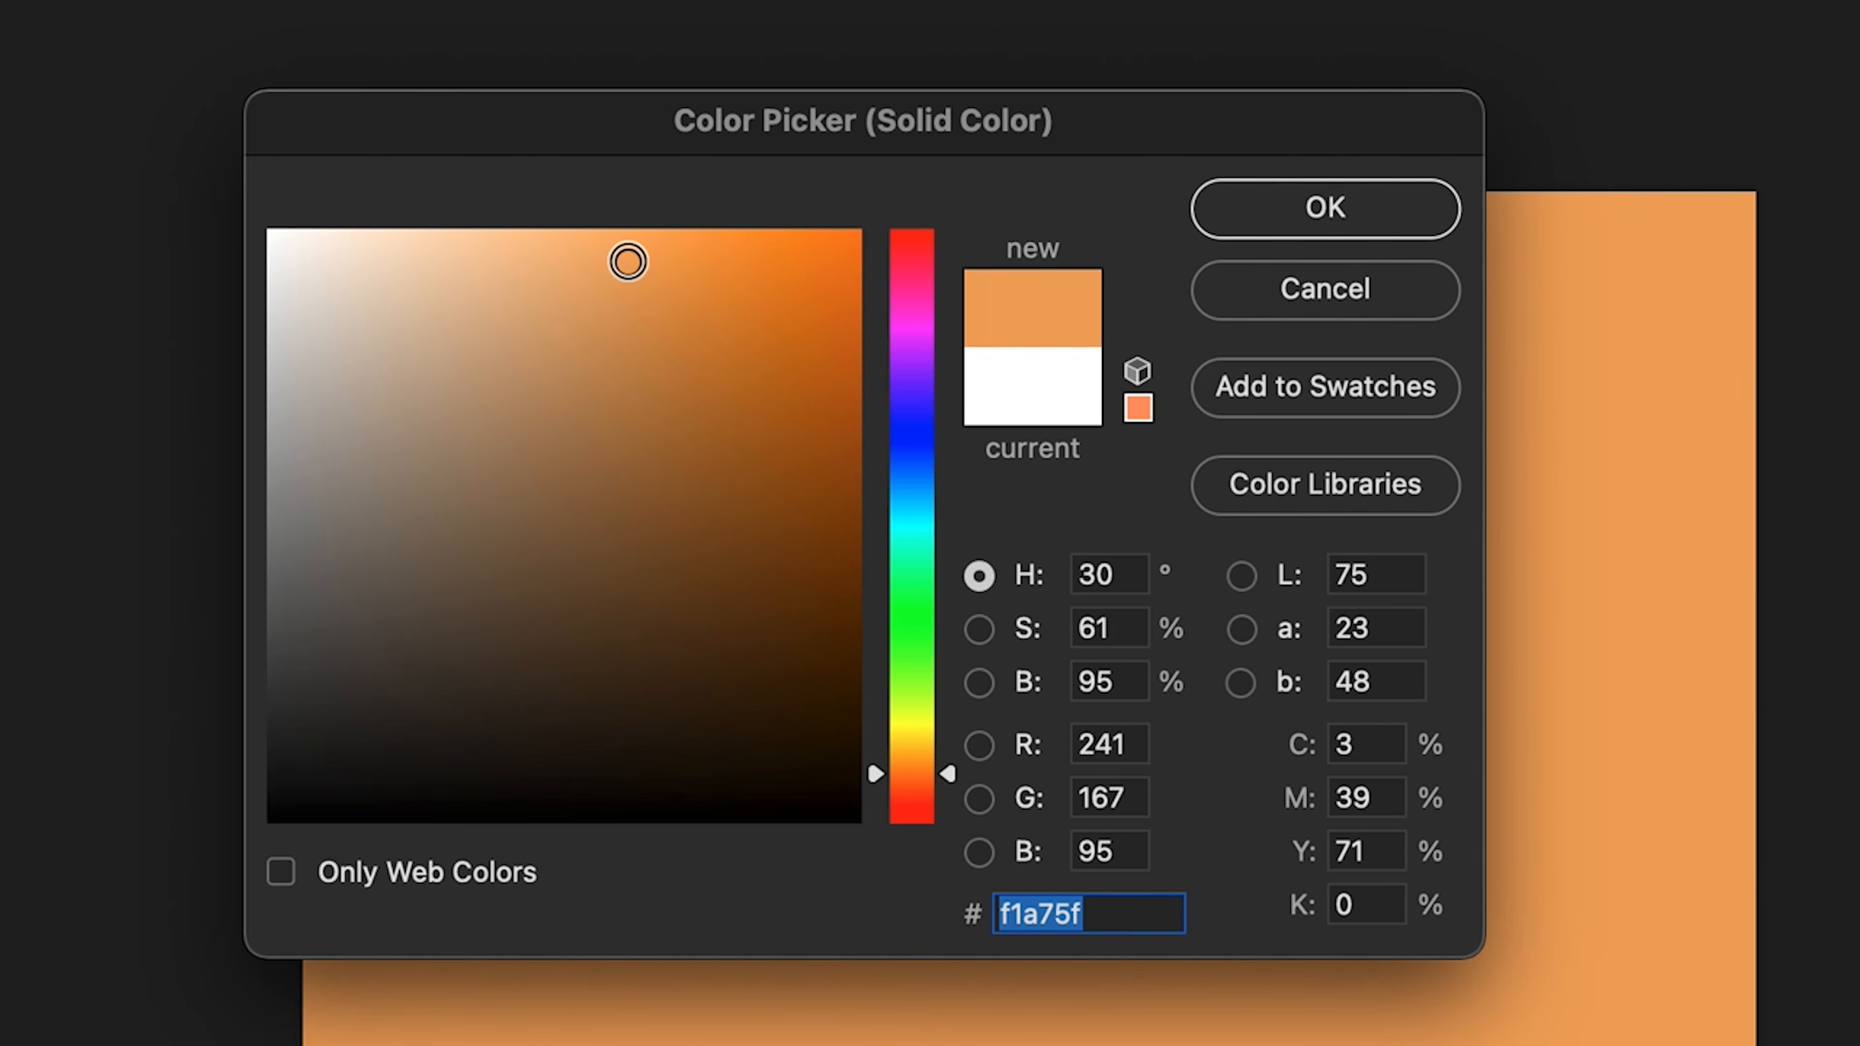
click(1245, 213)
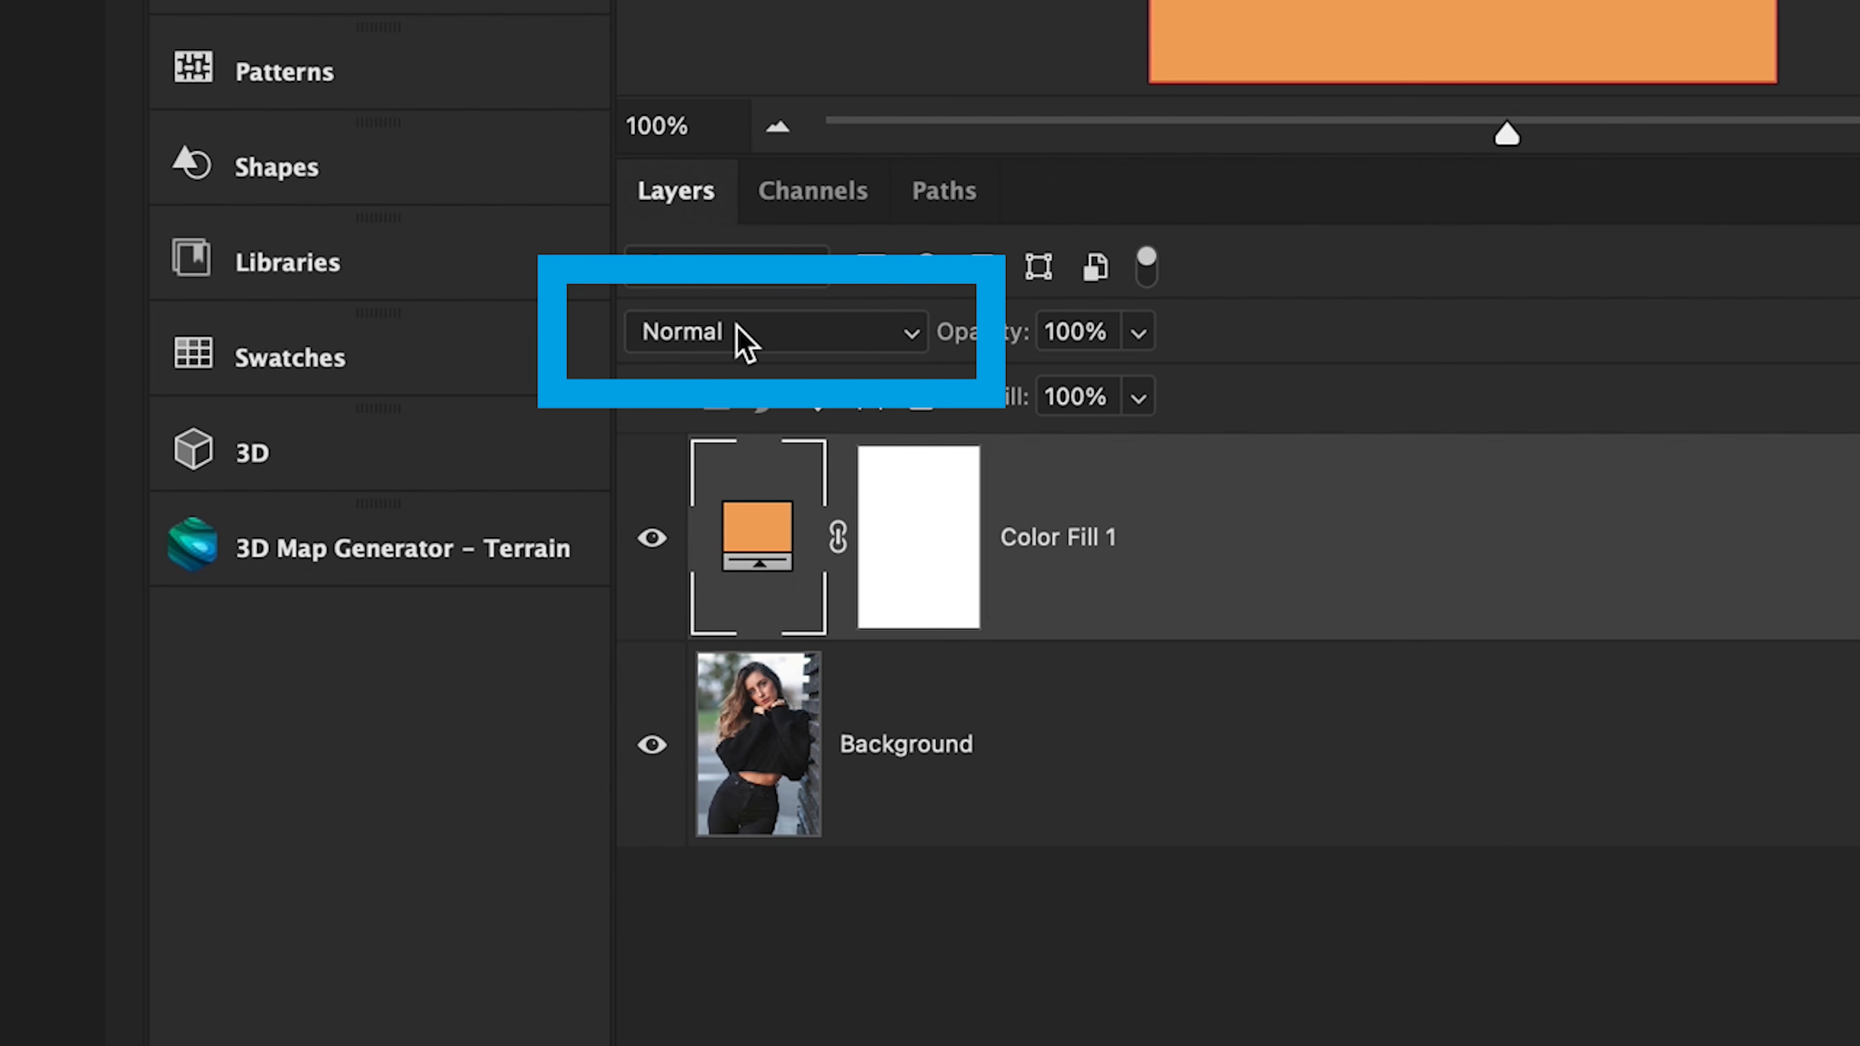
Set the orange fill layer's blend mode to Soft Light and toggle its visibility to compare the photo before and after
click(728, 334)
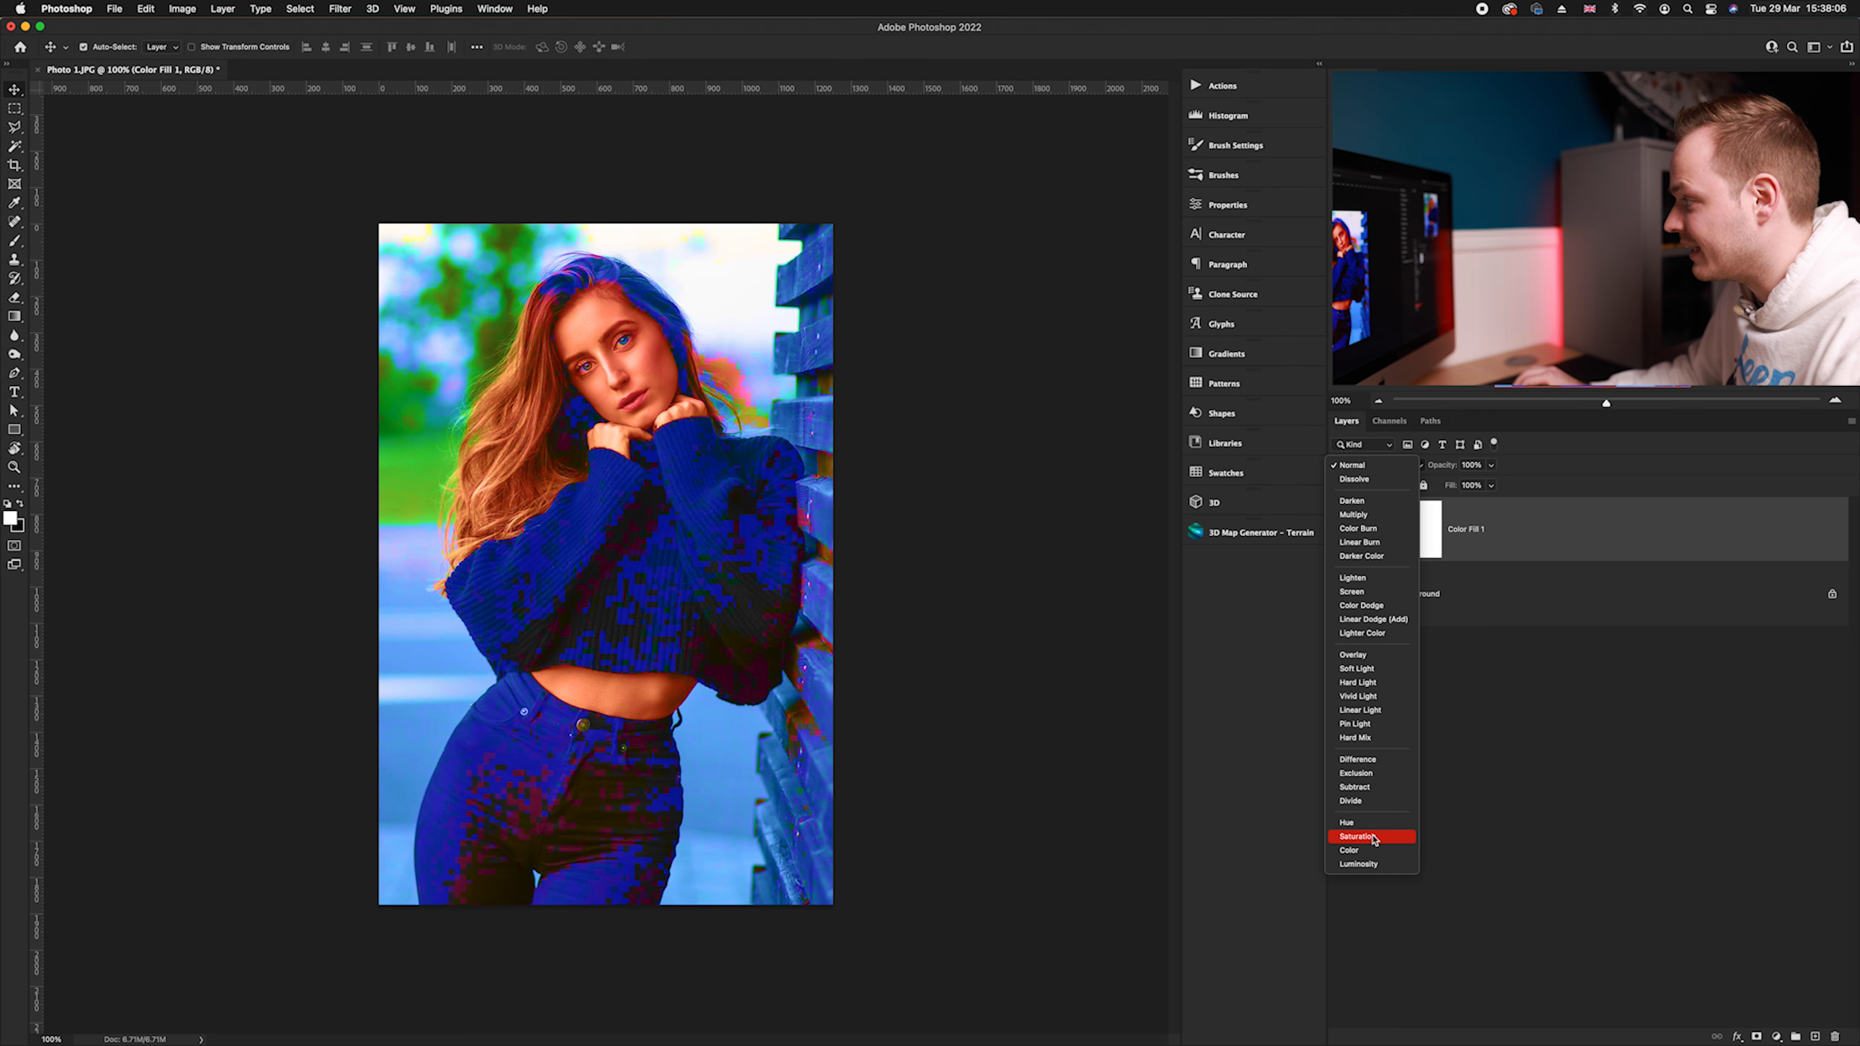
click(1372, 671)
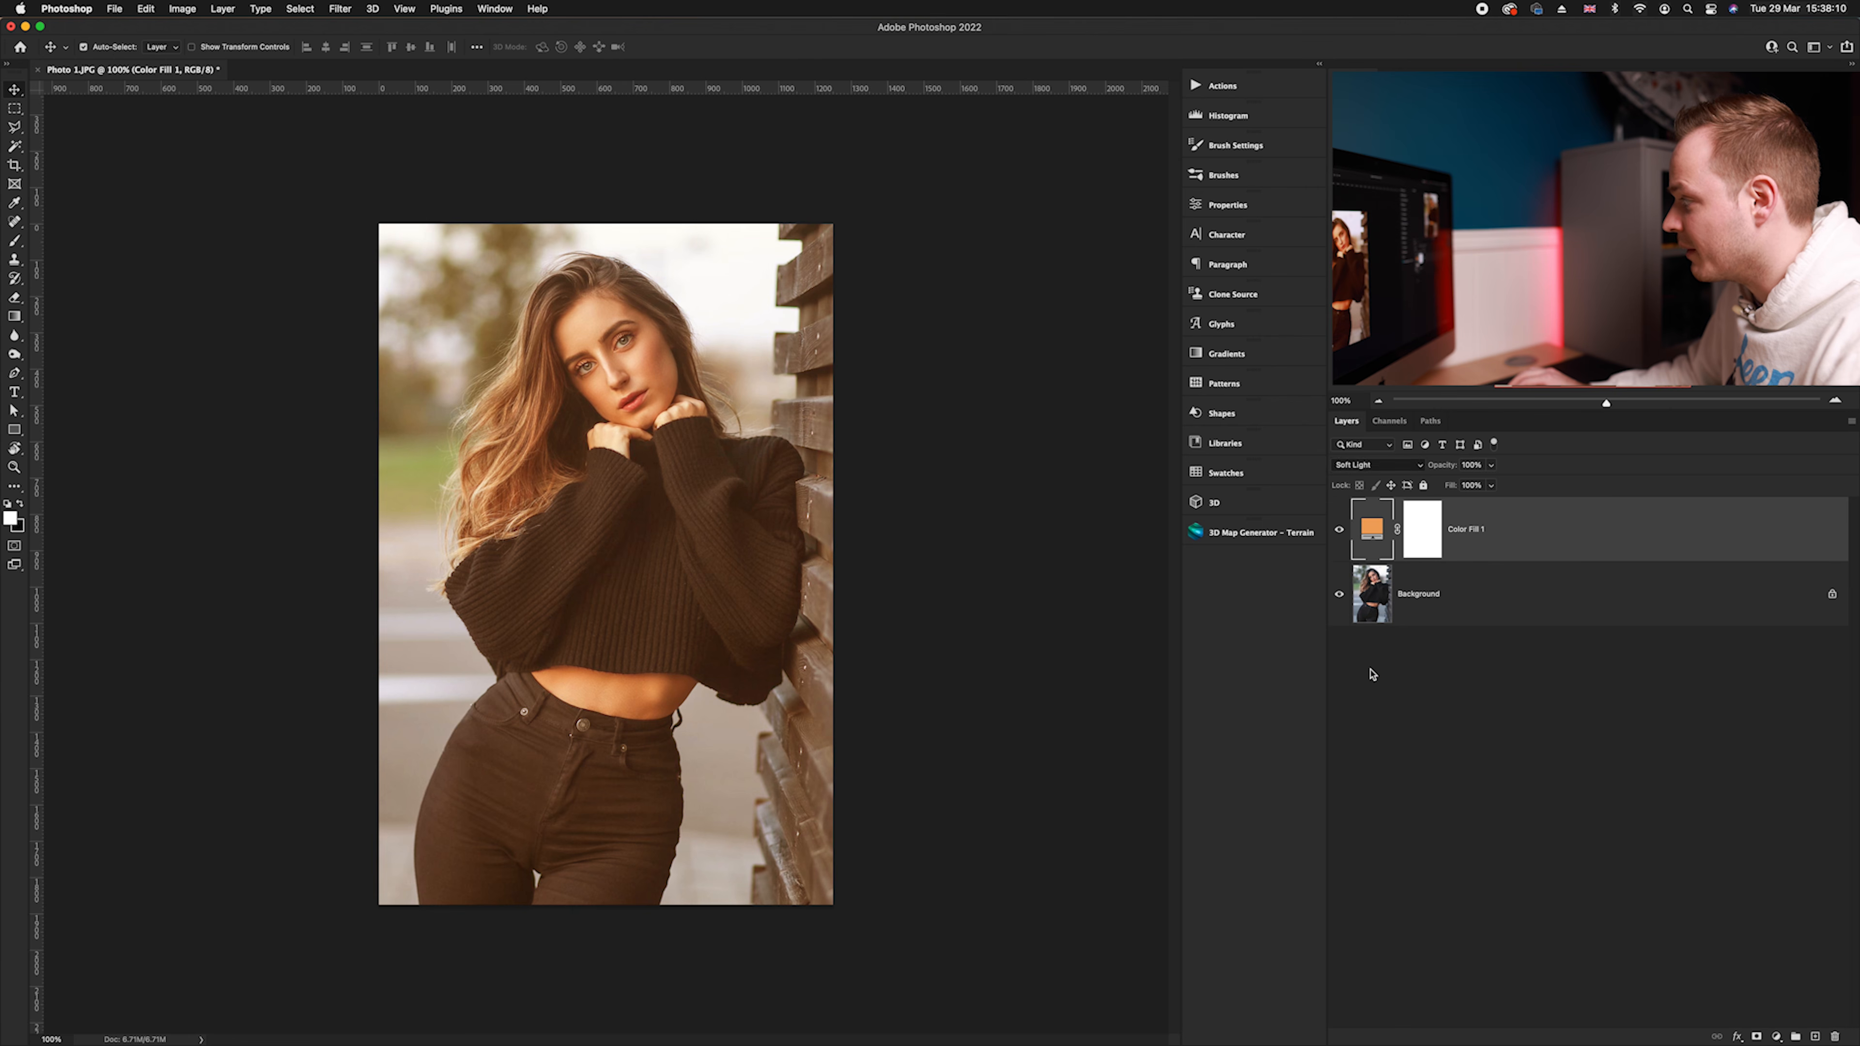
click(1340, 532)
click(1339, 532)
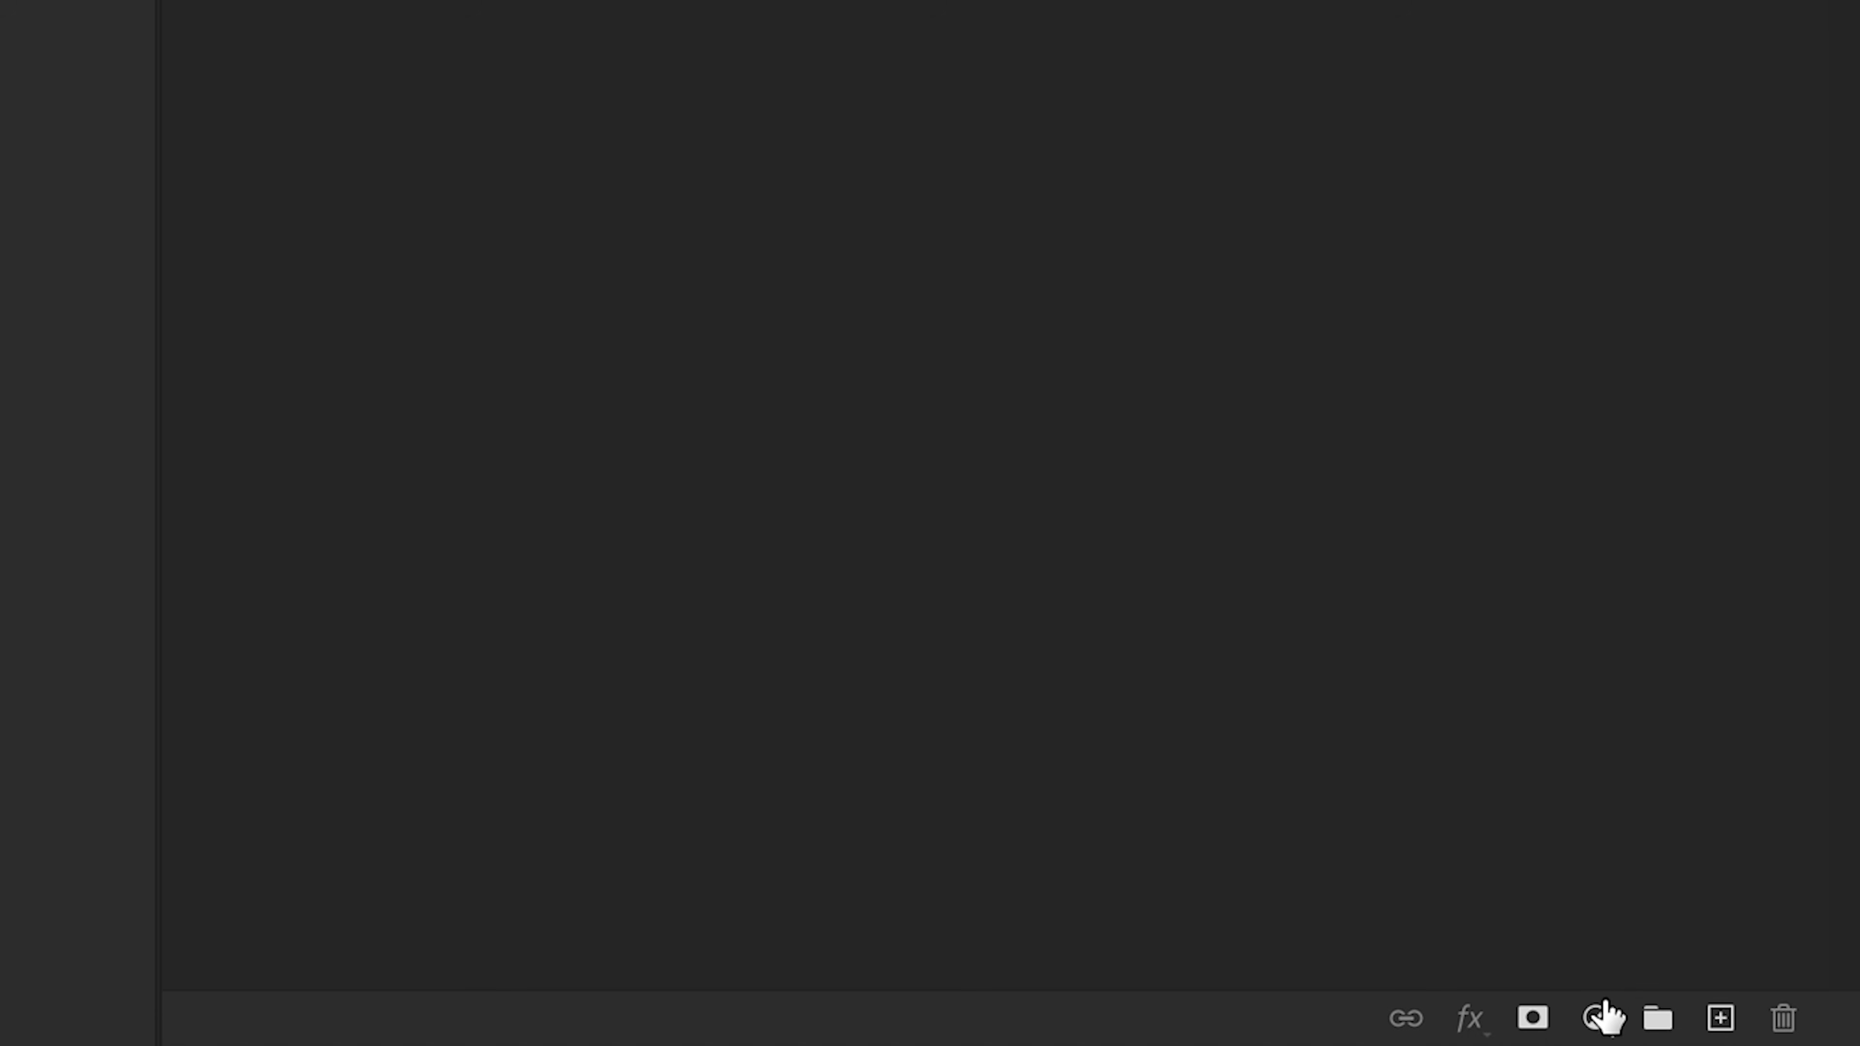
Add a Gradient fill layer above the Background layer and open its gradient for editing
click(1776, 1036)
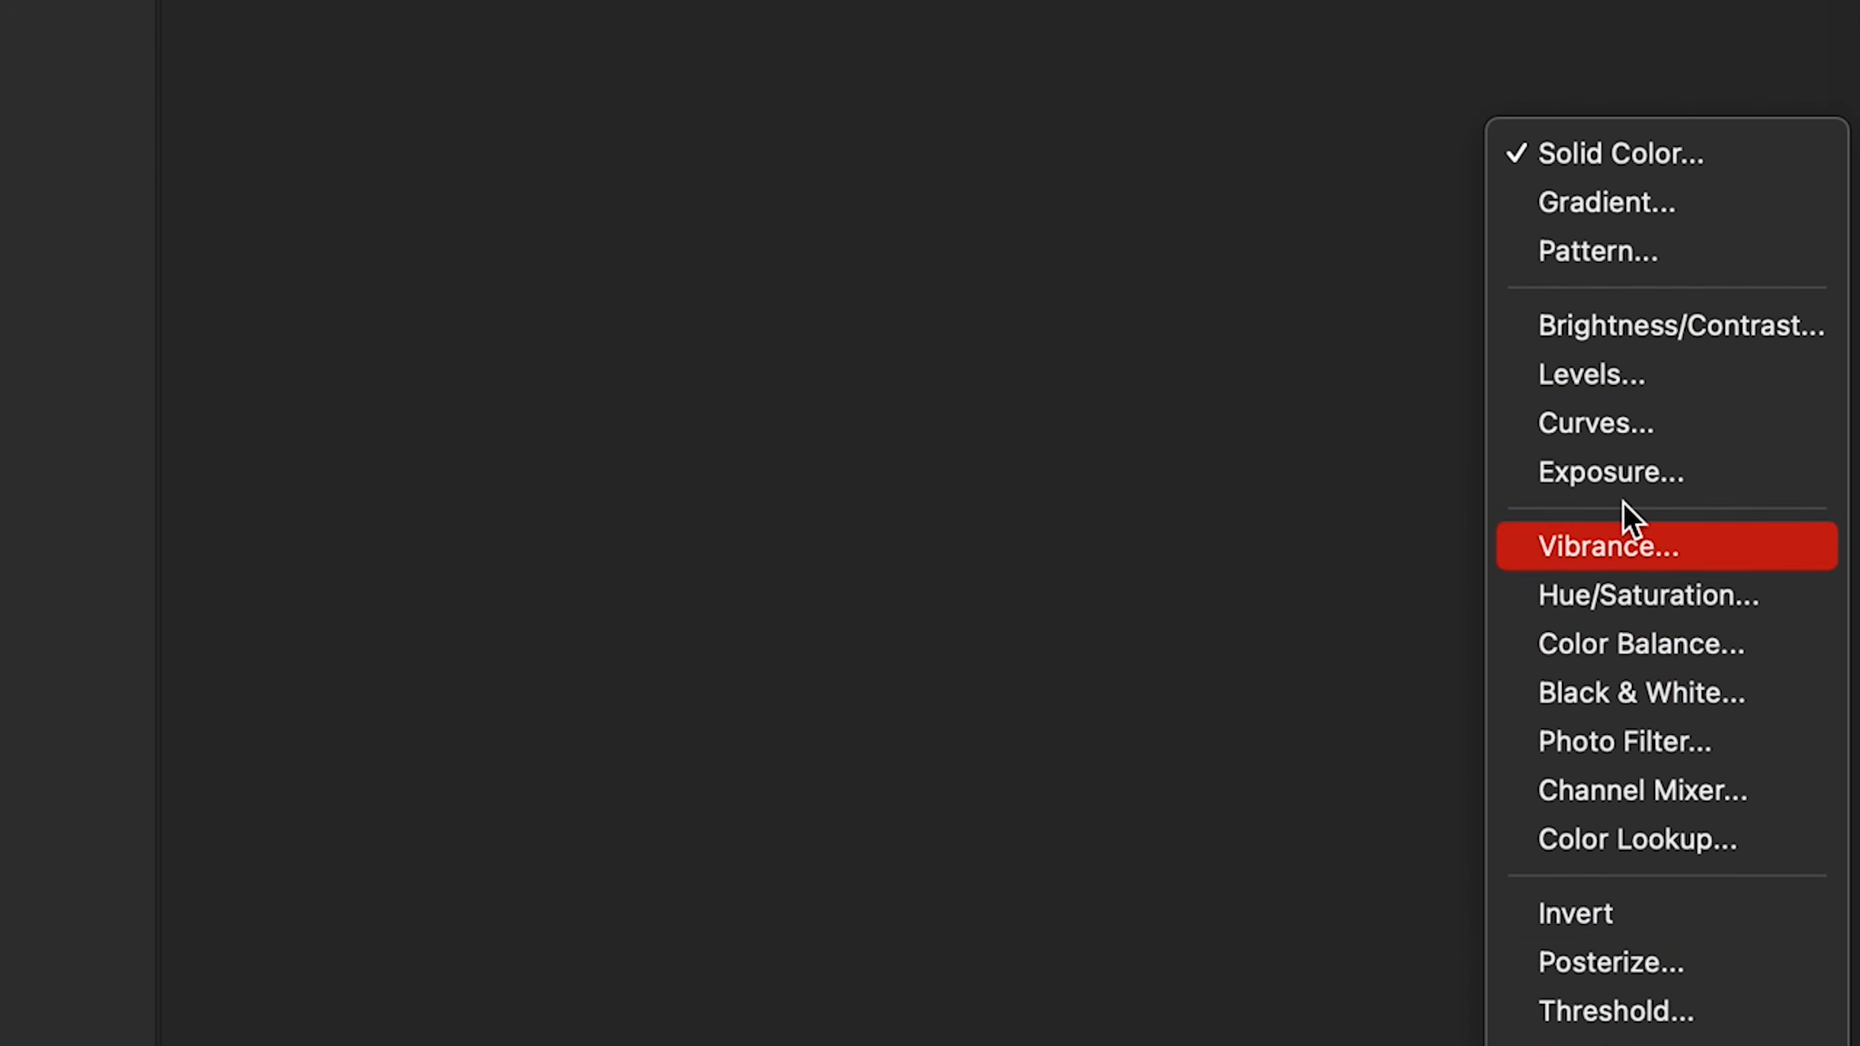
click(1640, 220)
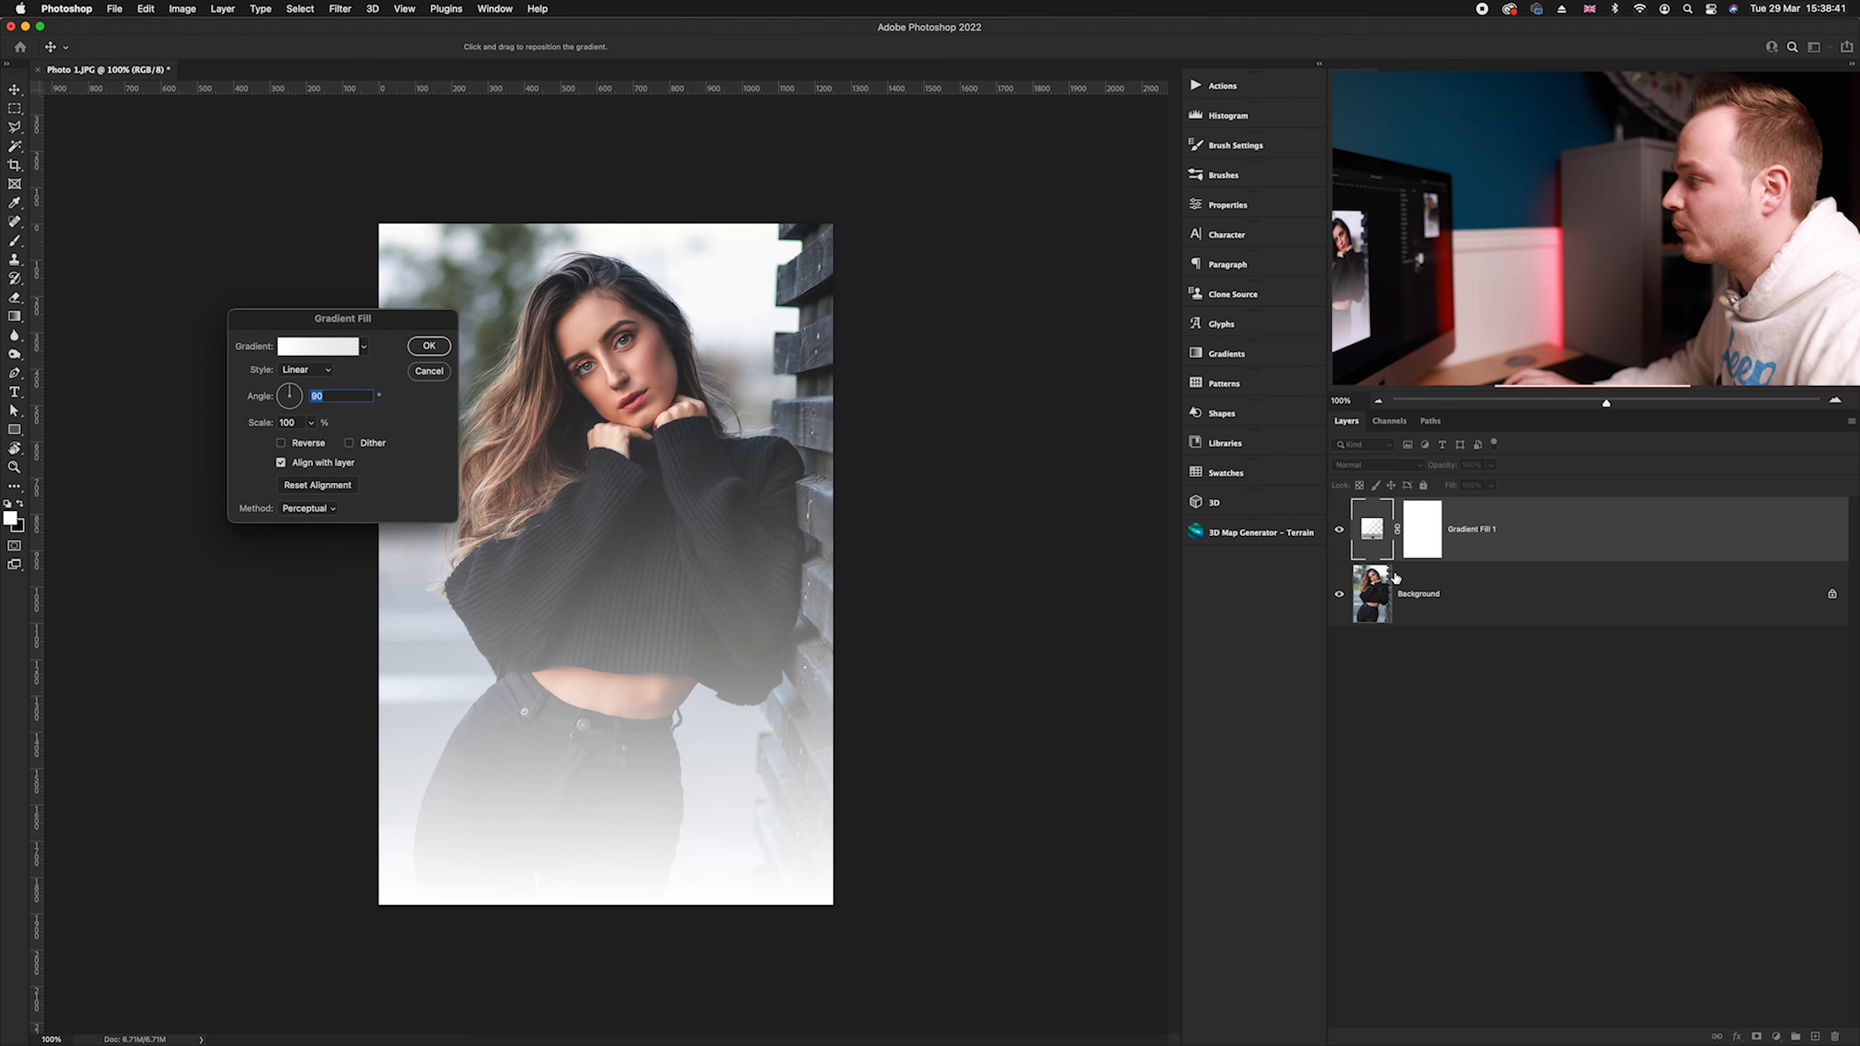
drag(405, 331, 472, 273)
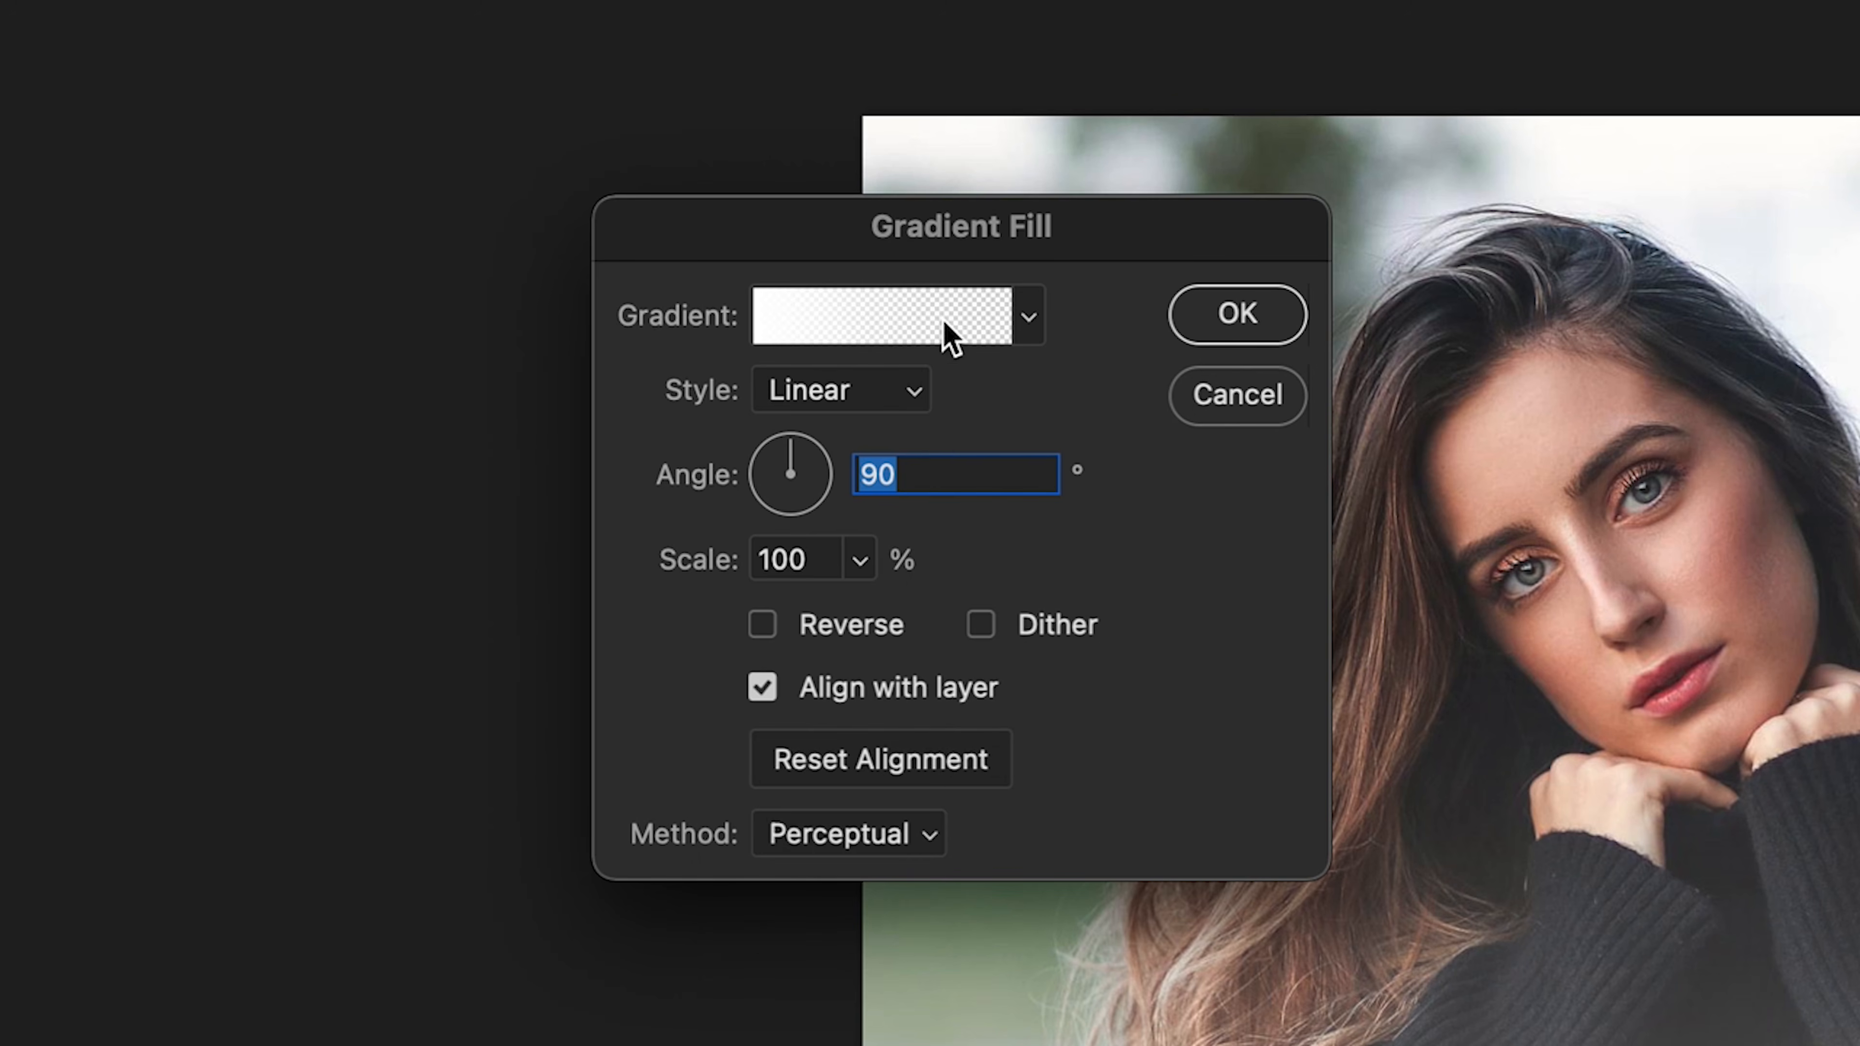
click(948, 333)
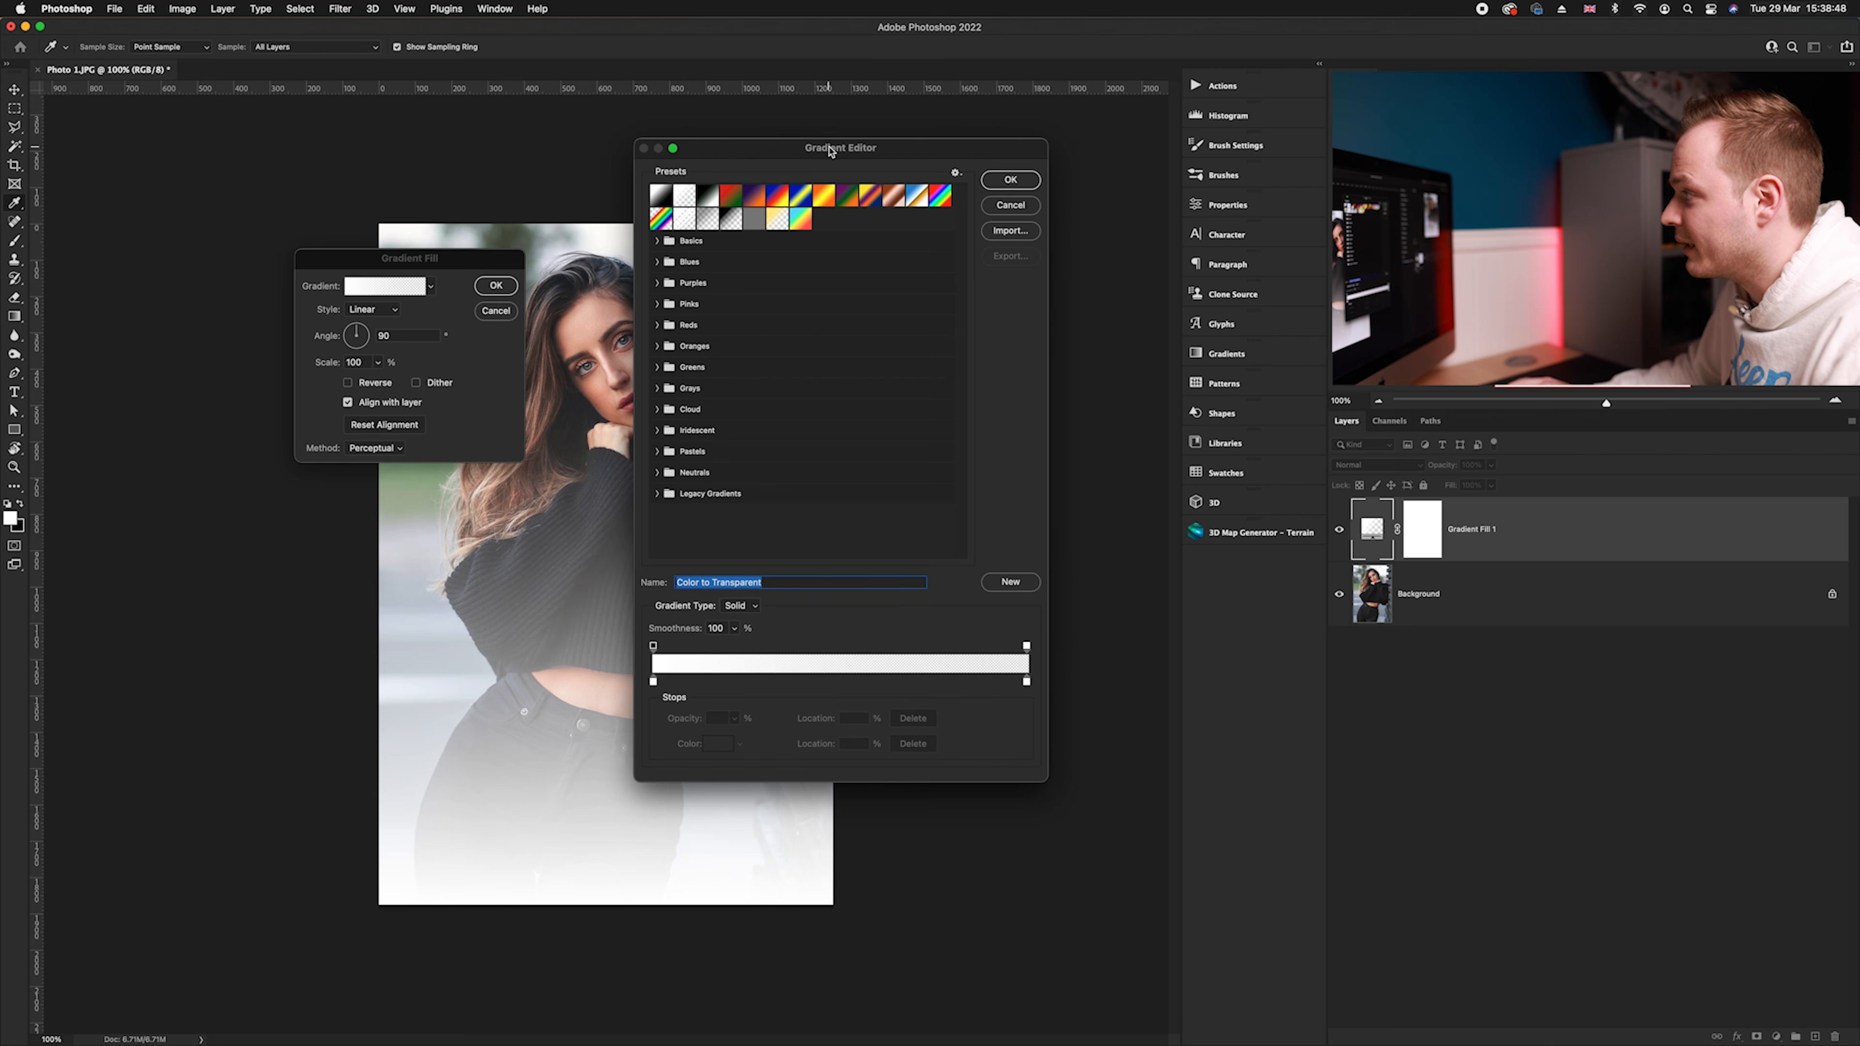
drag(831, 150, 777, 165)
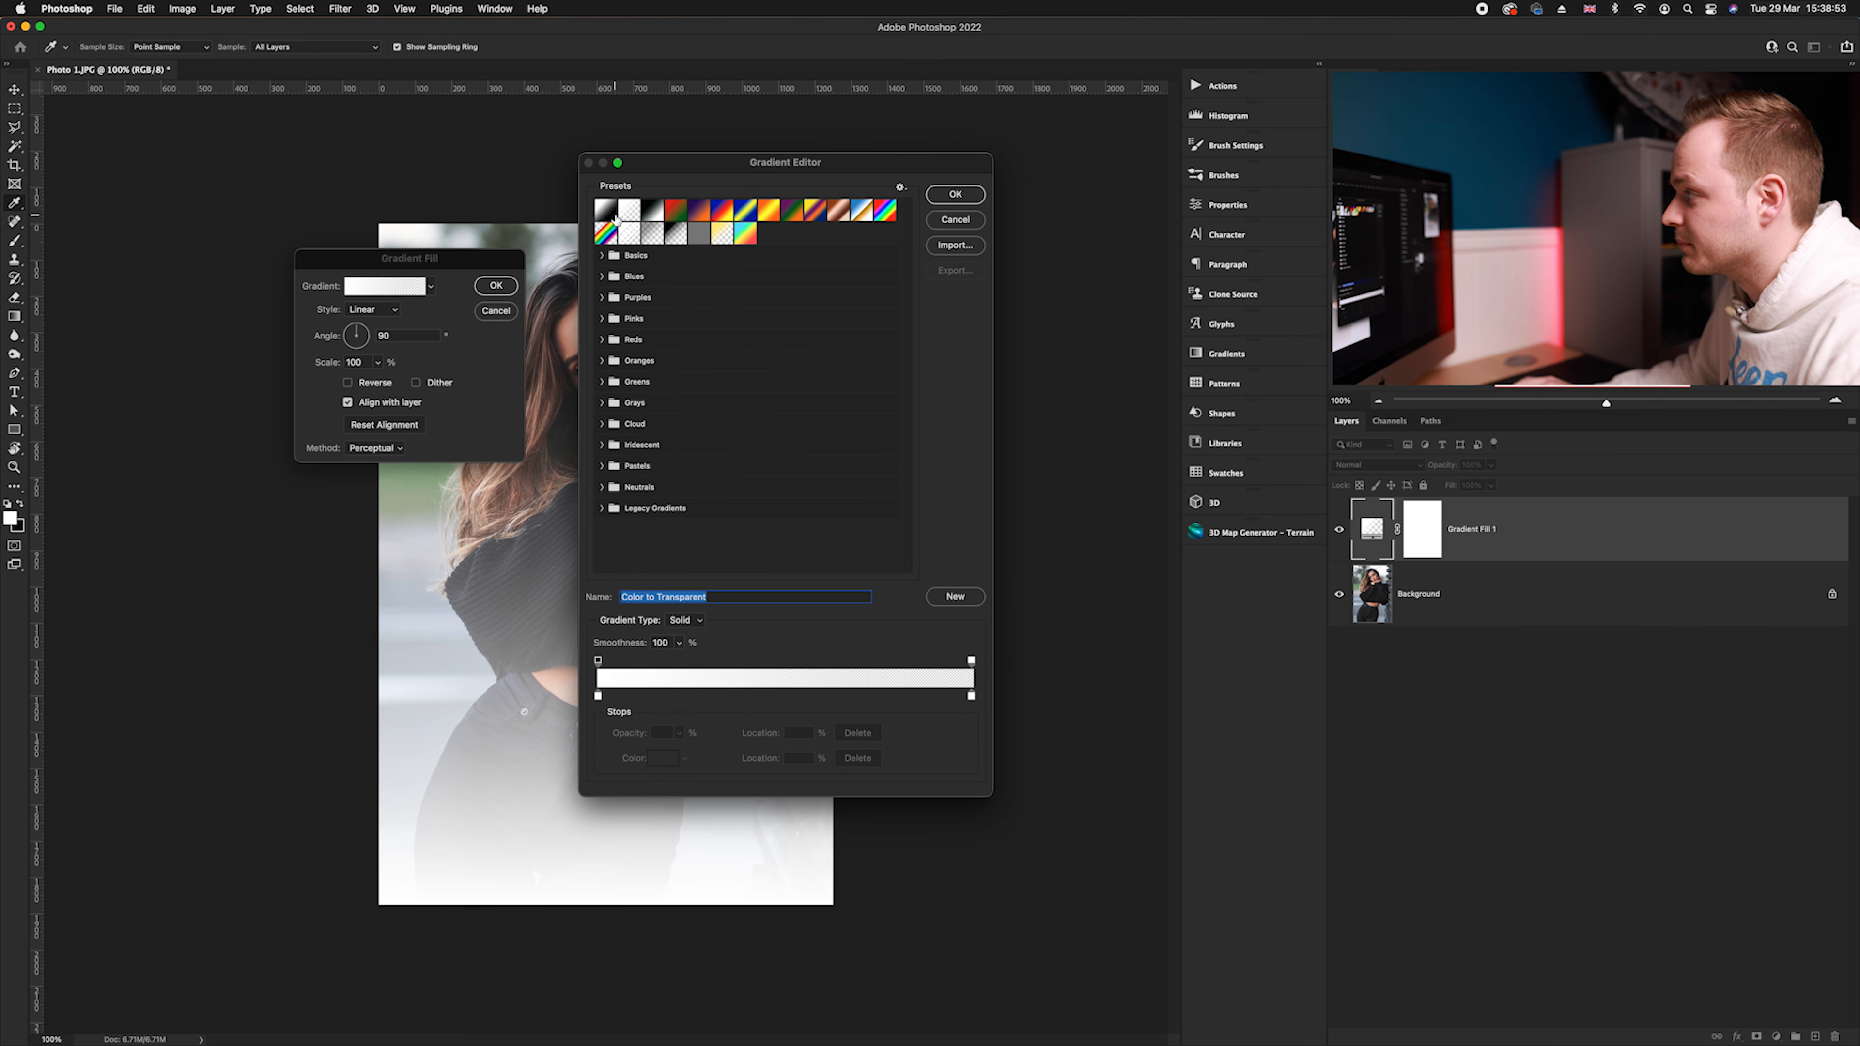
Try the "Black, White", "Violet, Orange" and yellow-to-transparent gradient presets on the fill layer
click(647, 213)
drag(718, 163, 877, 154)
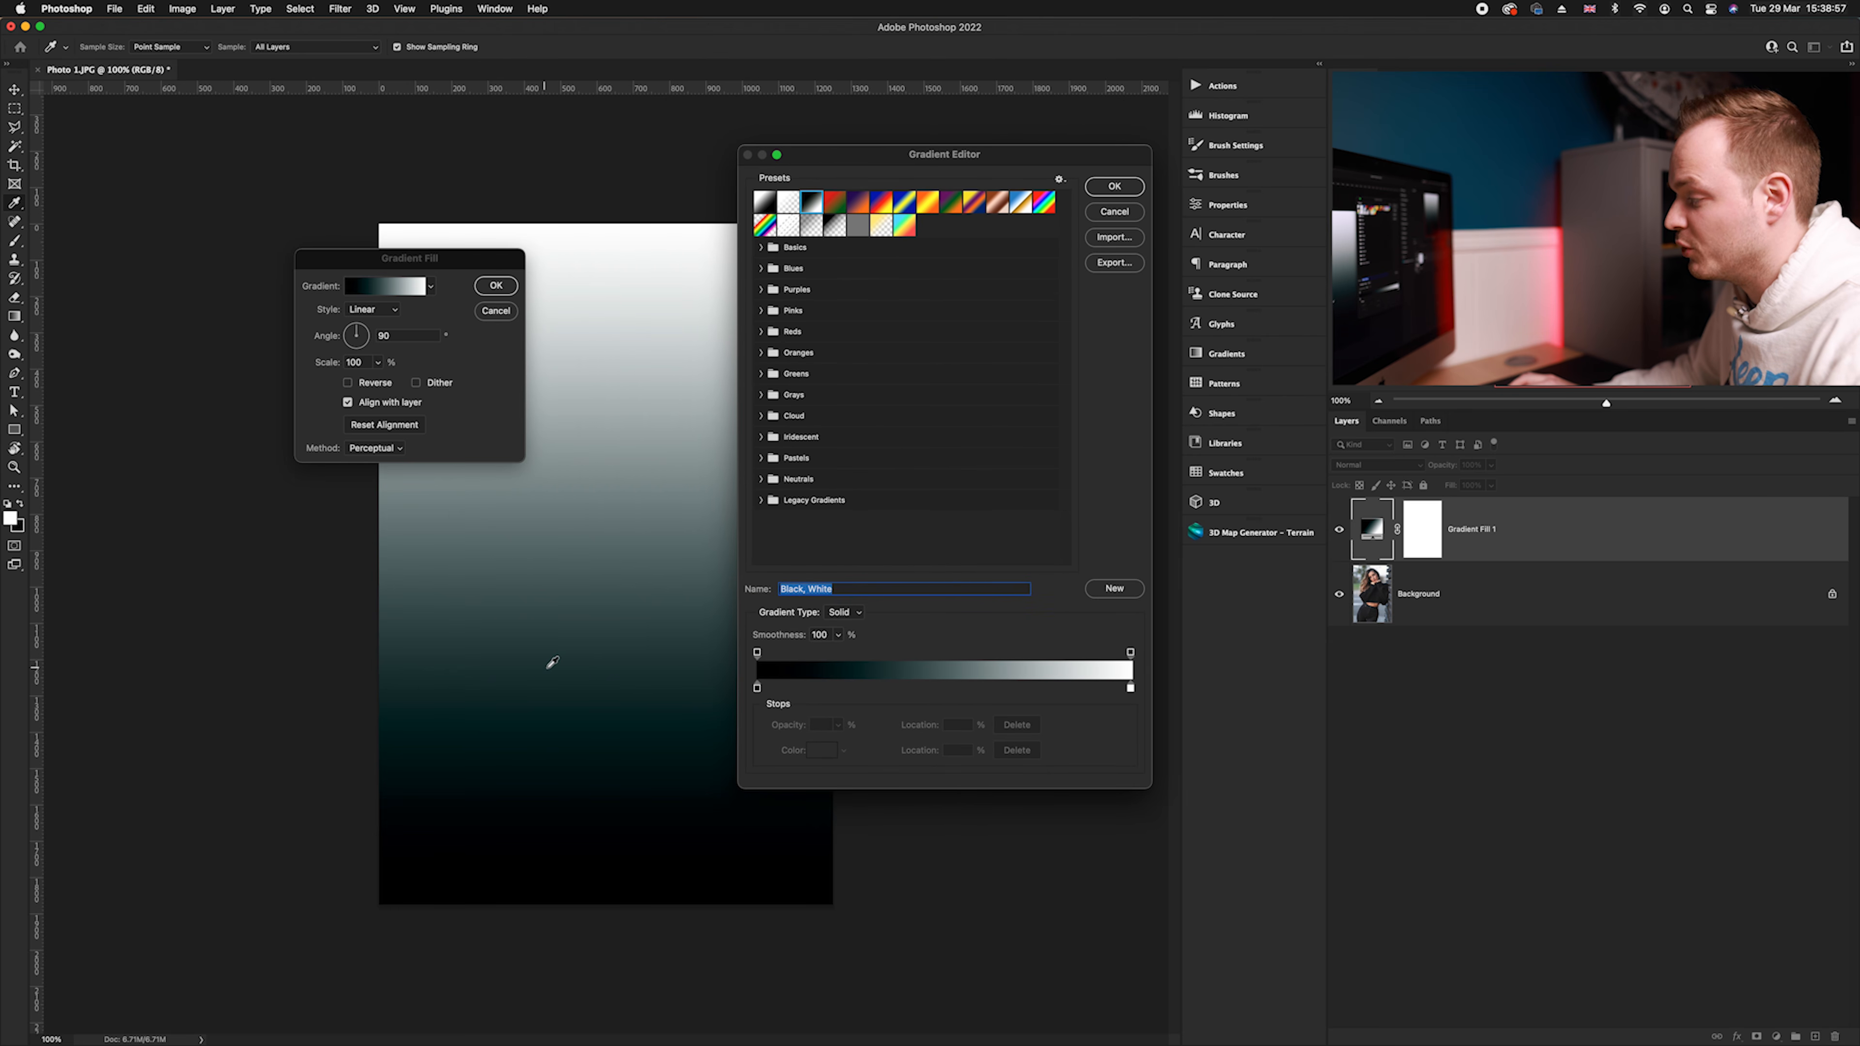
click(857, 203)
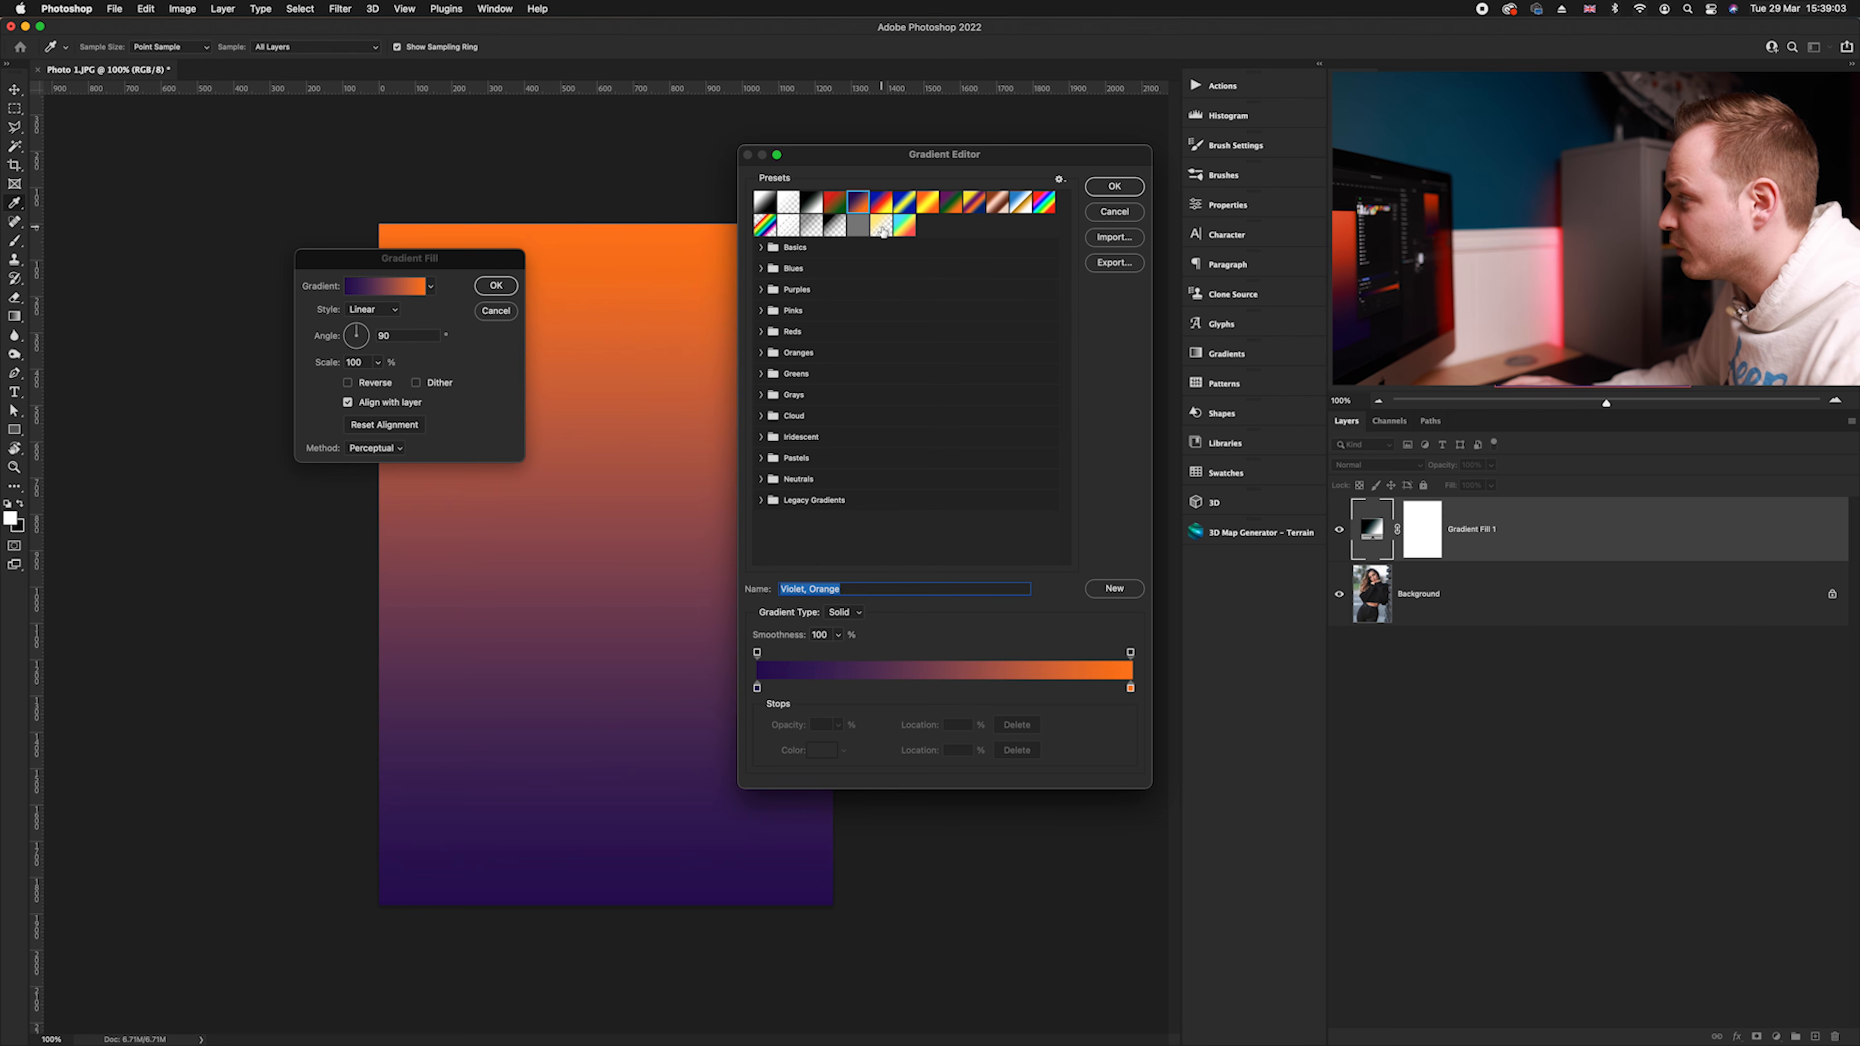
click(882, 229)
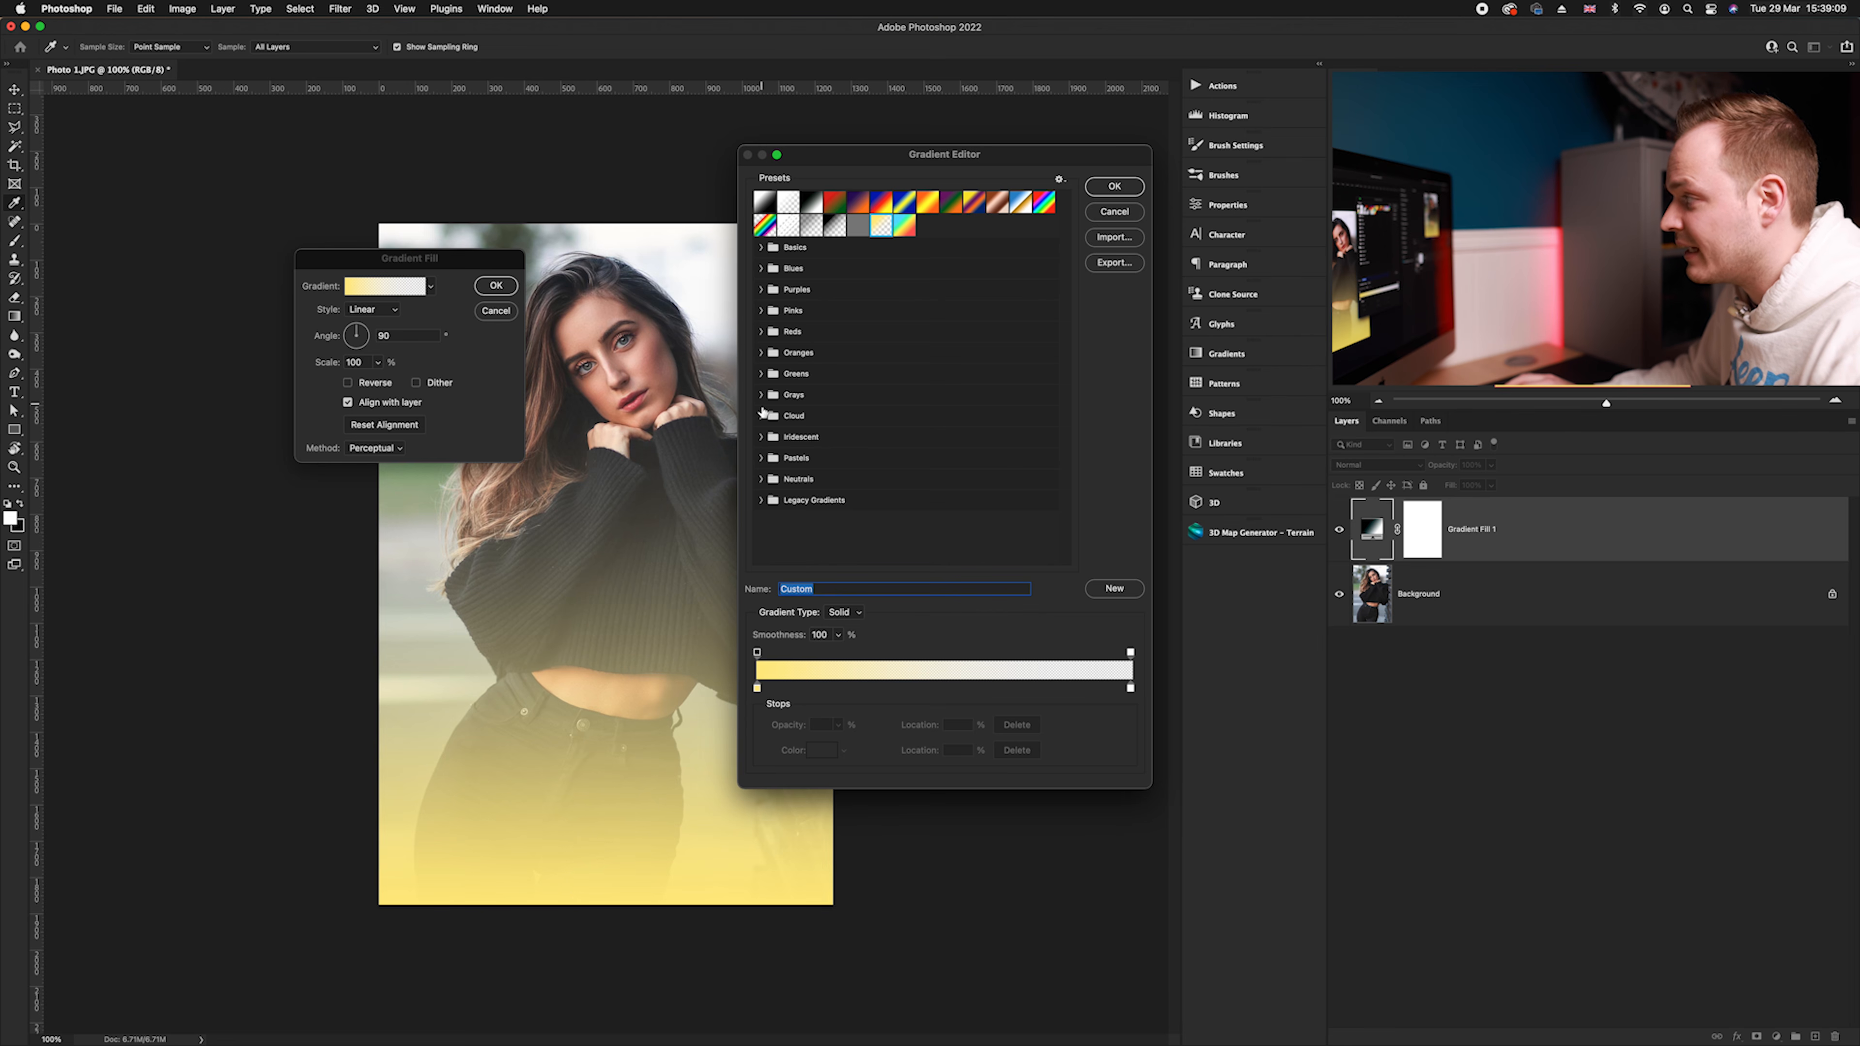
Apply the Blue_20 preset from the Blues group and set the gradient's starting colour stop to dark navy 061731
click(761, 268)
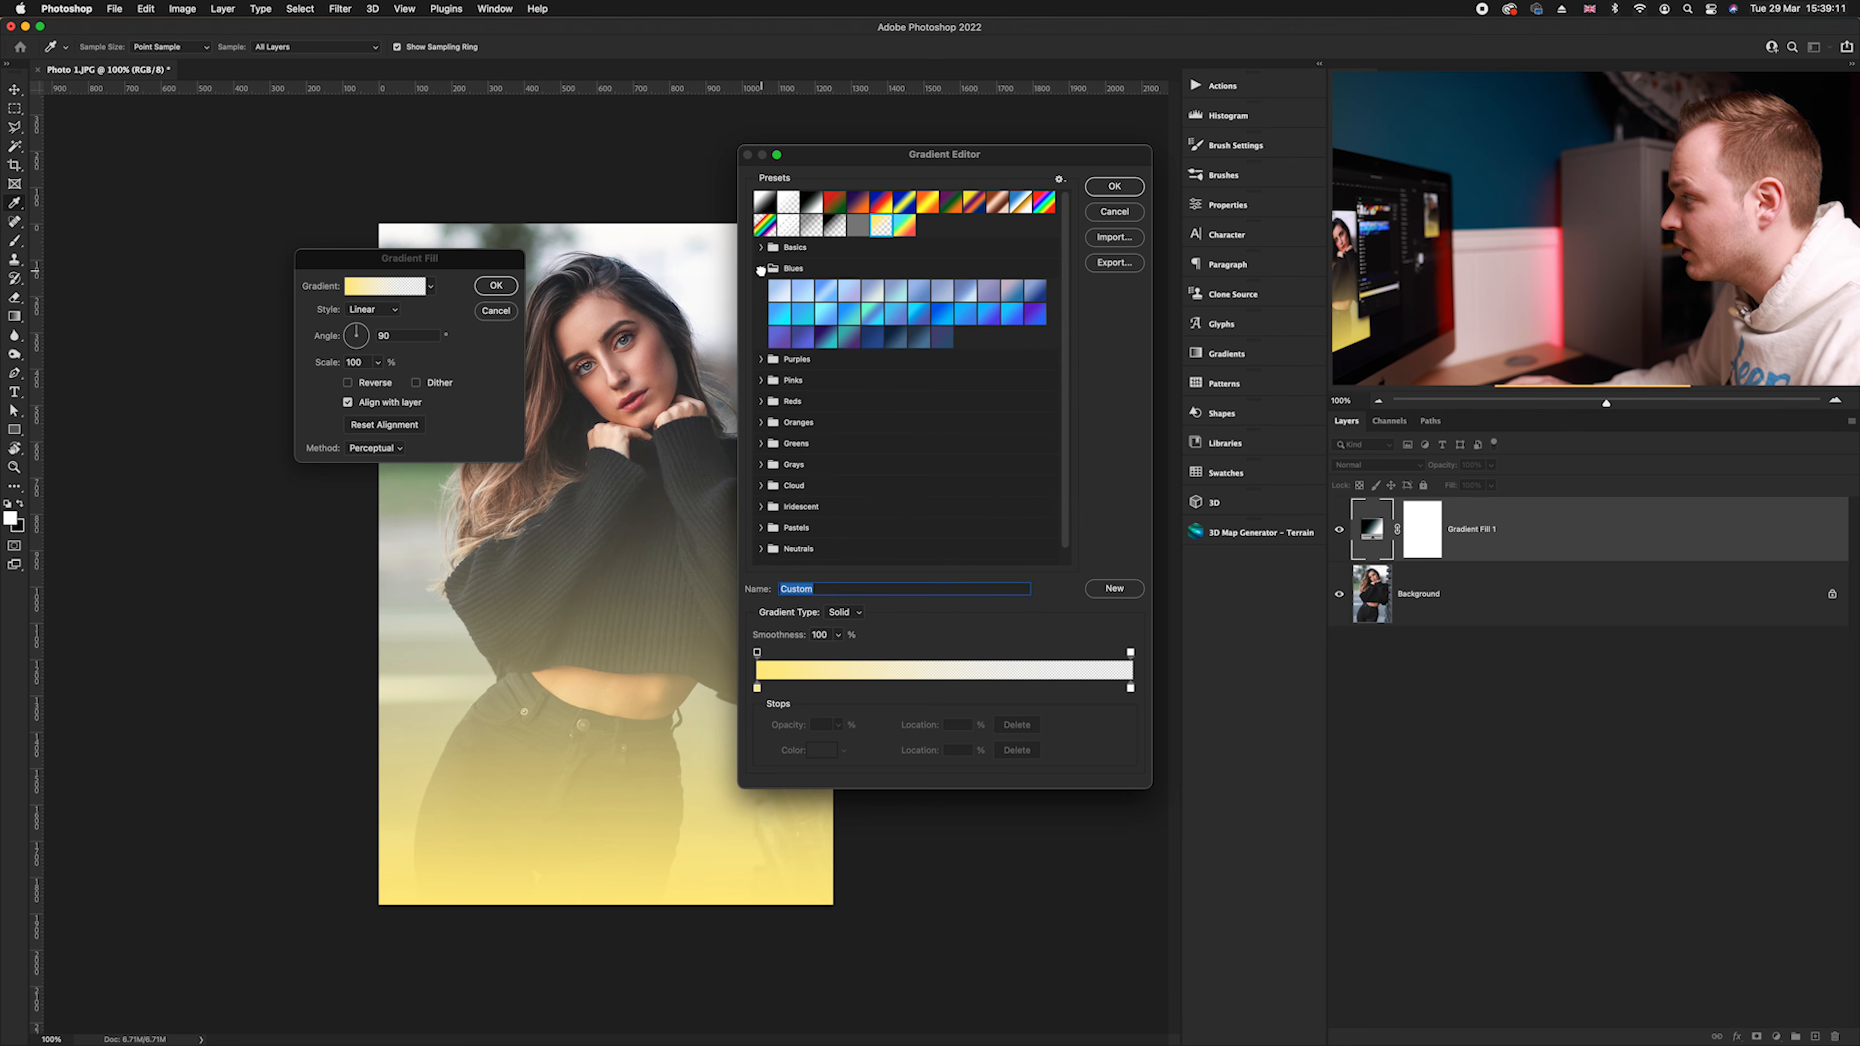
click(937, 311)
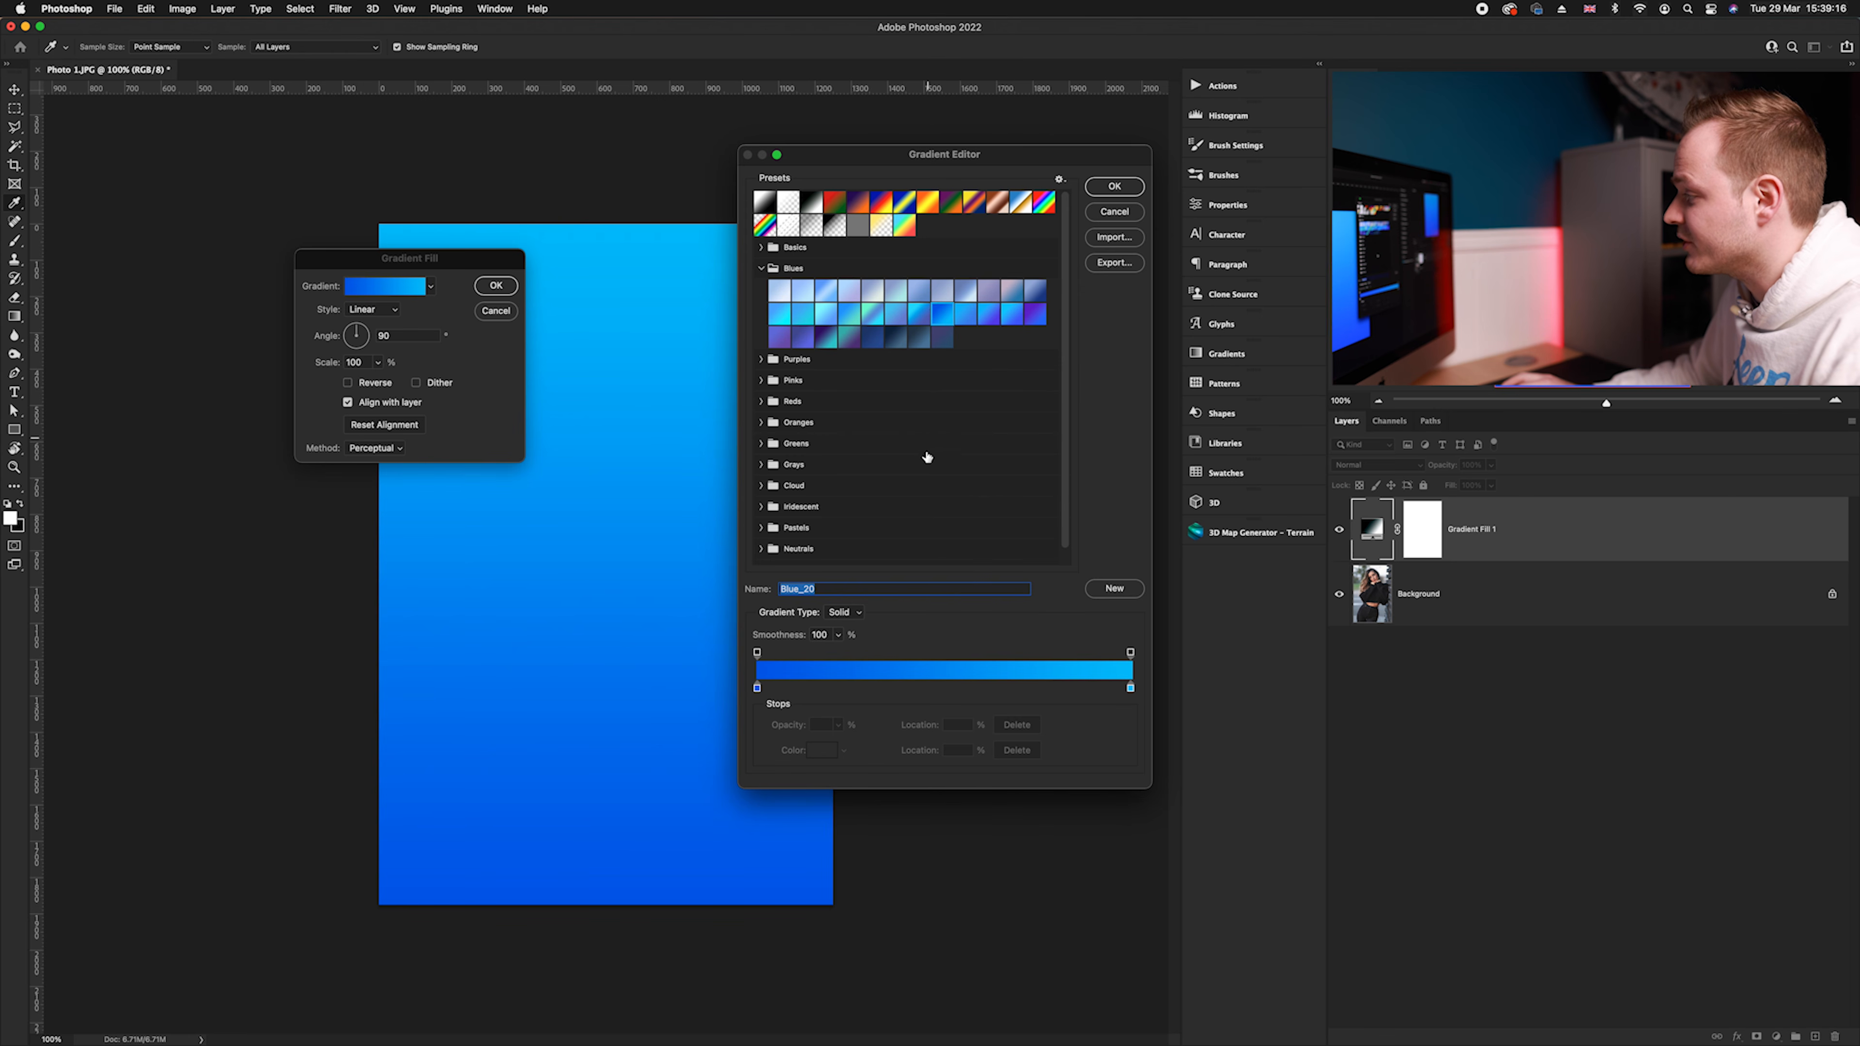
click(757, 688)
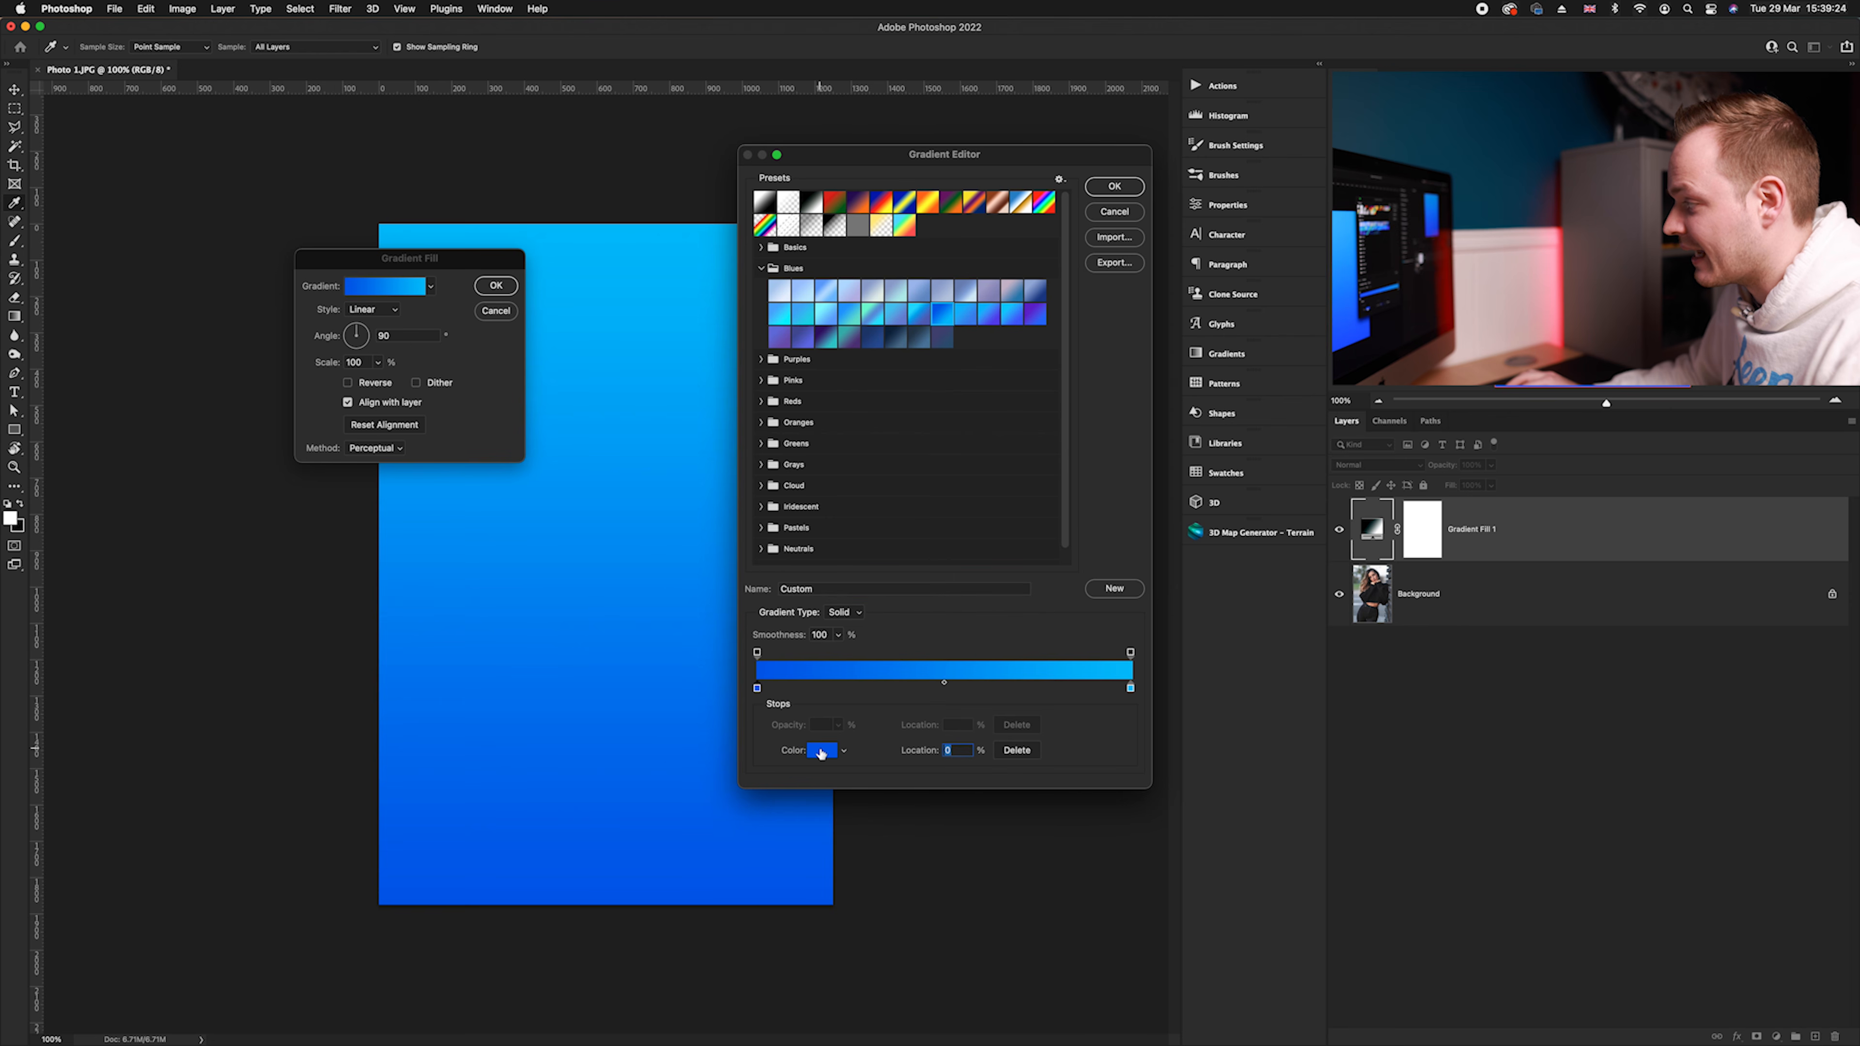
click(820, 750)
click(382, 383)
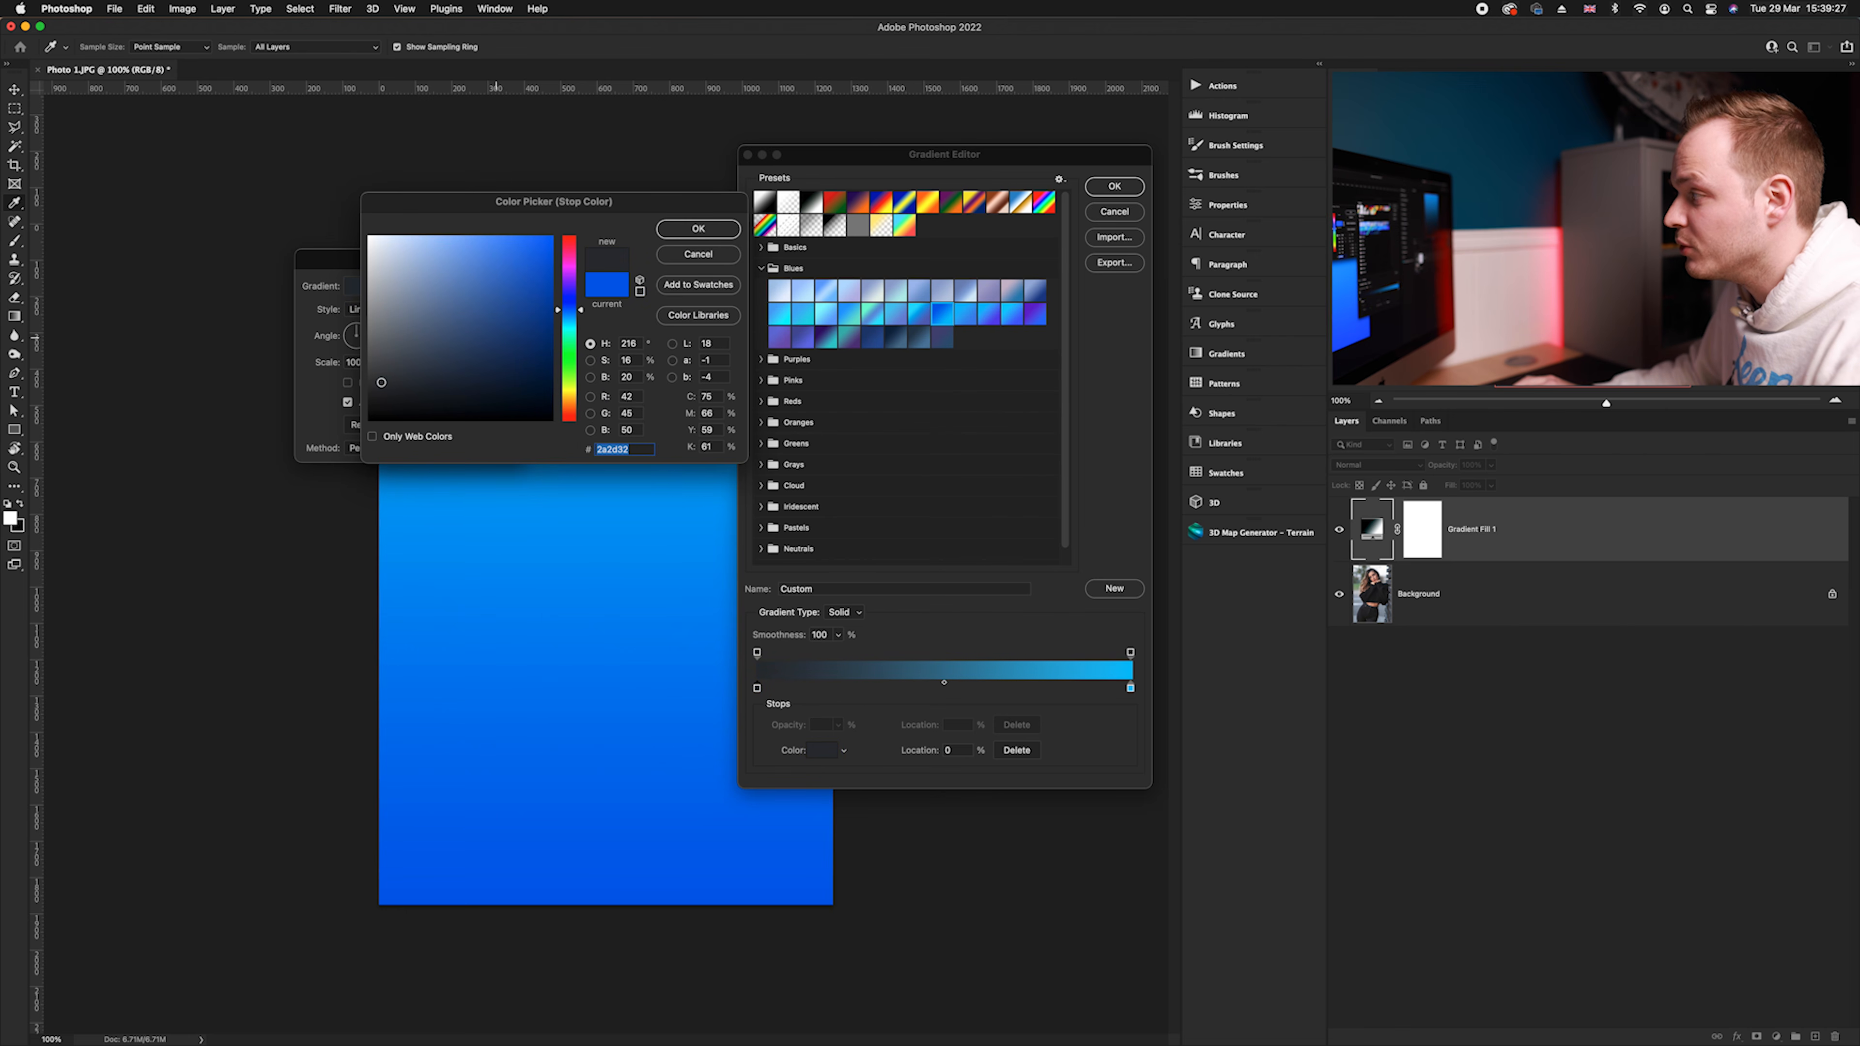
drag(448, 376, 530, 384)
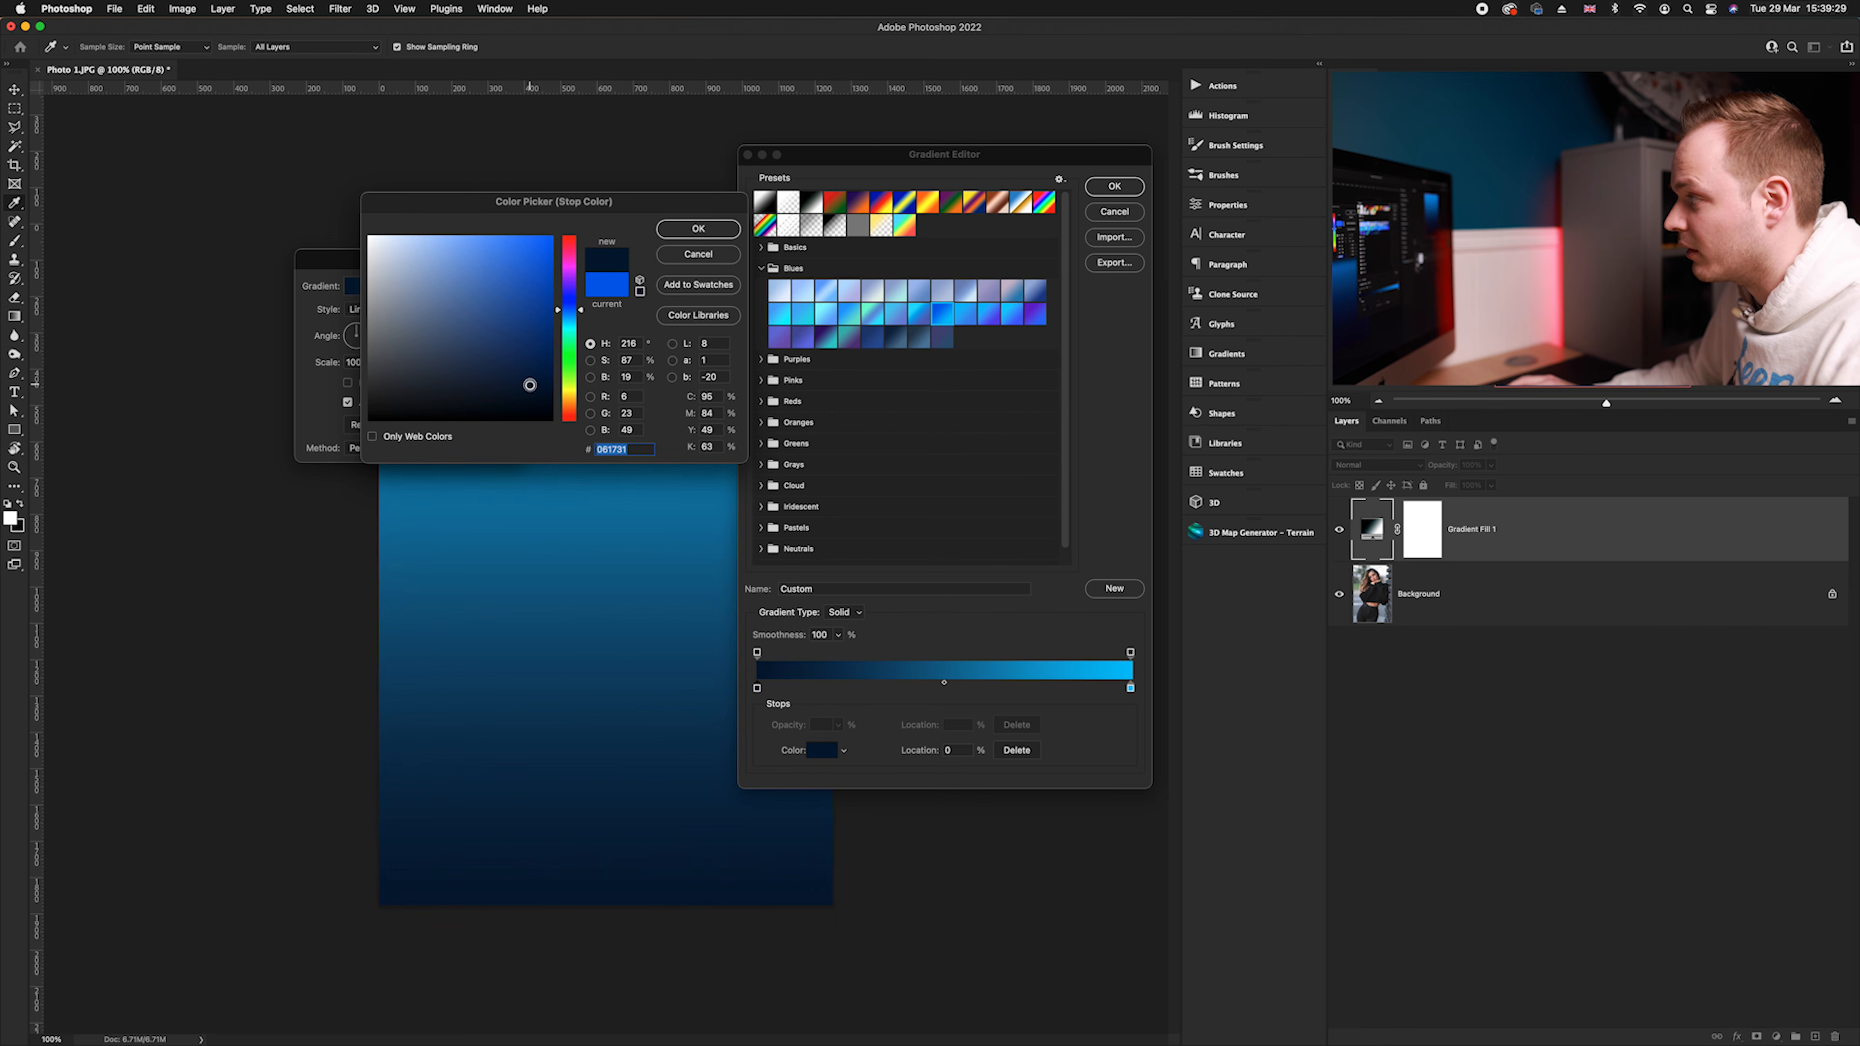
click(696, 230)
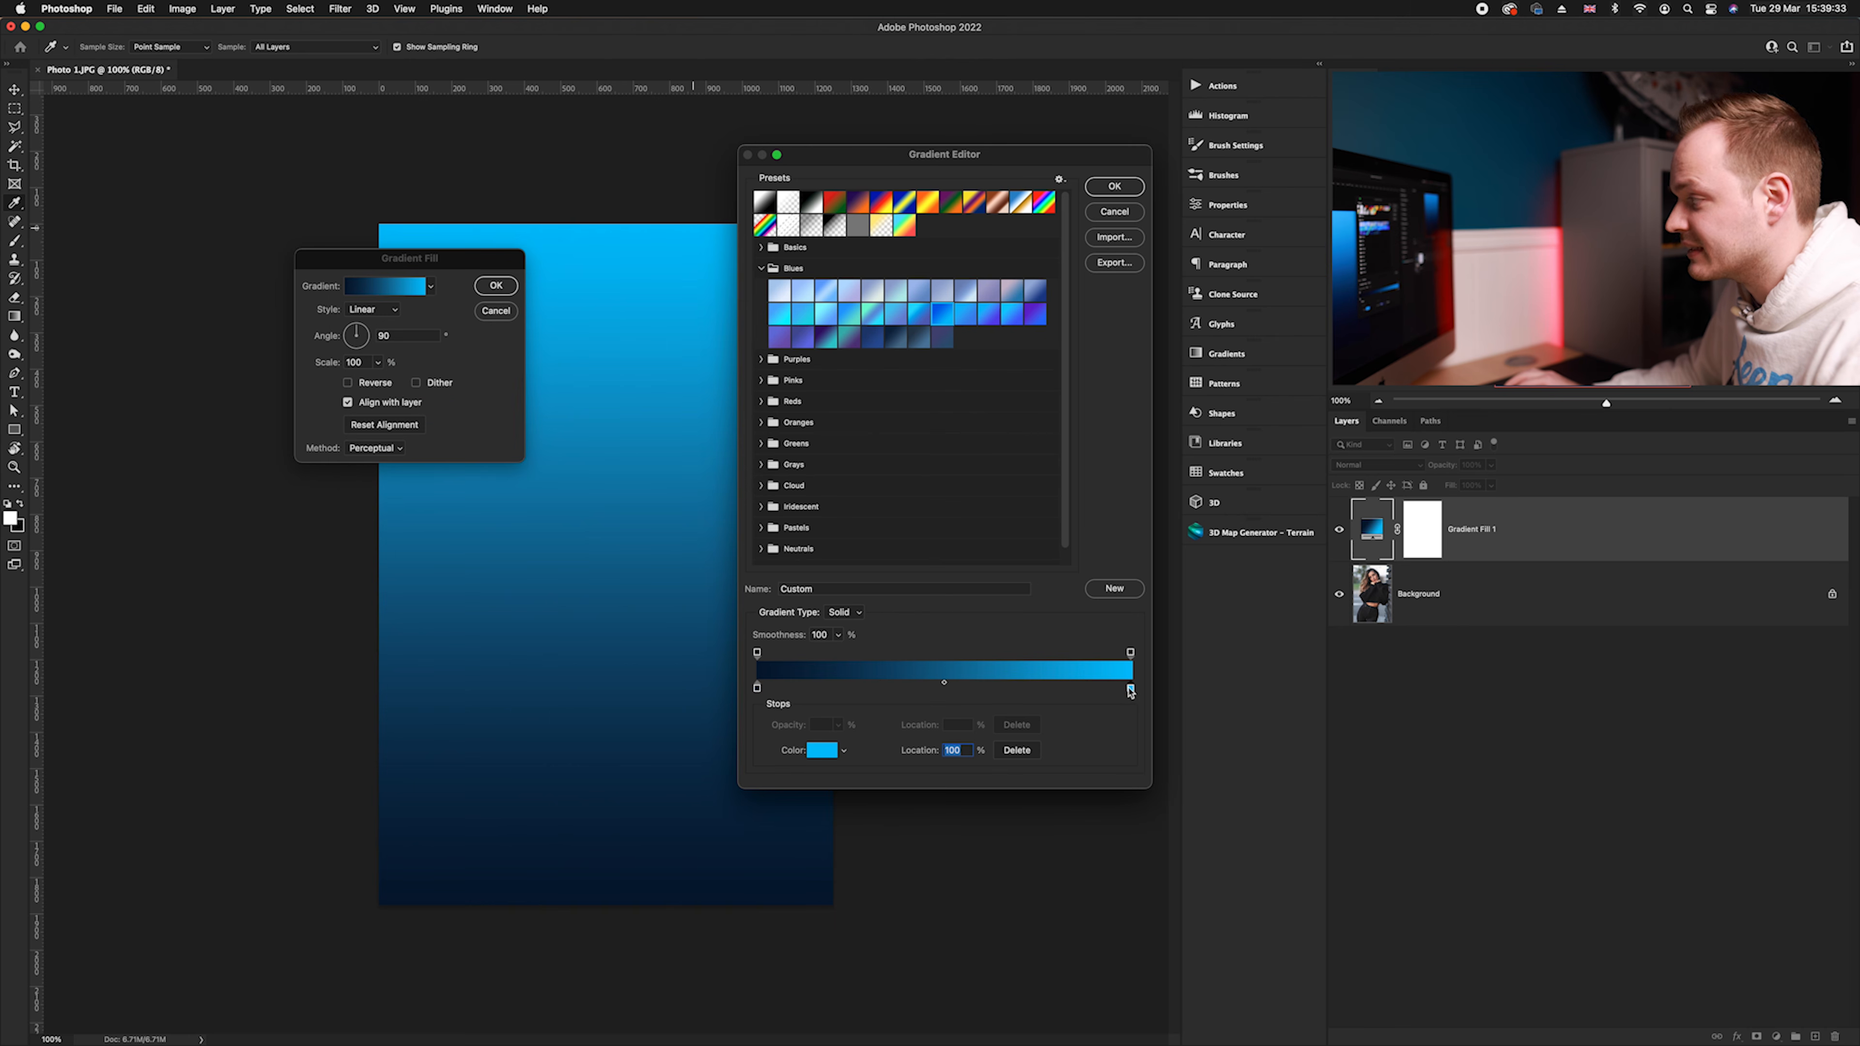
Set the gradient's end colour stop at location 100% to pink ff61e7
click(830, 755)
mouse_move(565, 336)
mouse_down()
mouse_move(565, 261)
mouse_move(482, 224)
mouse_up()
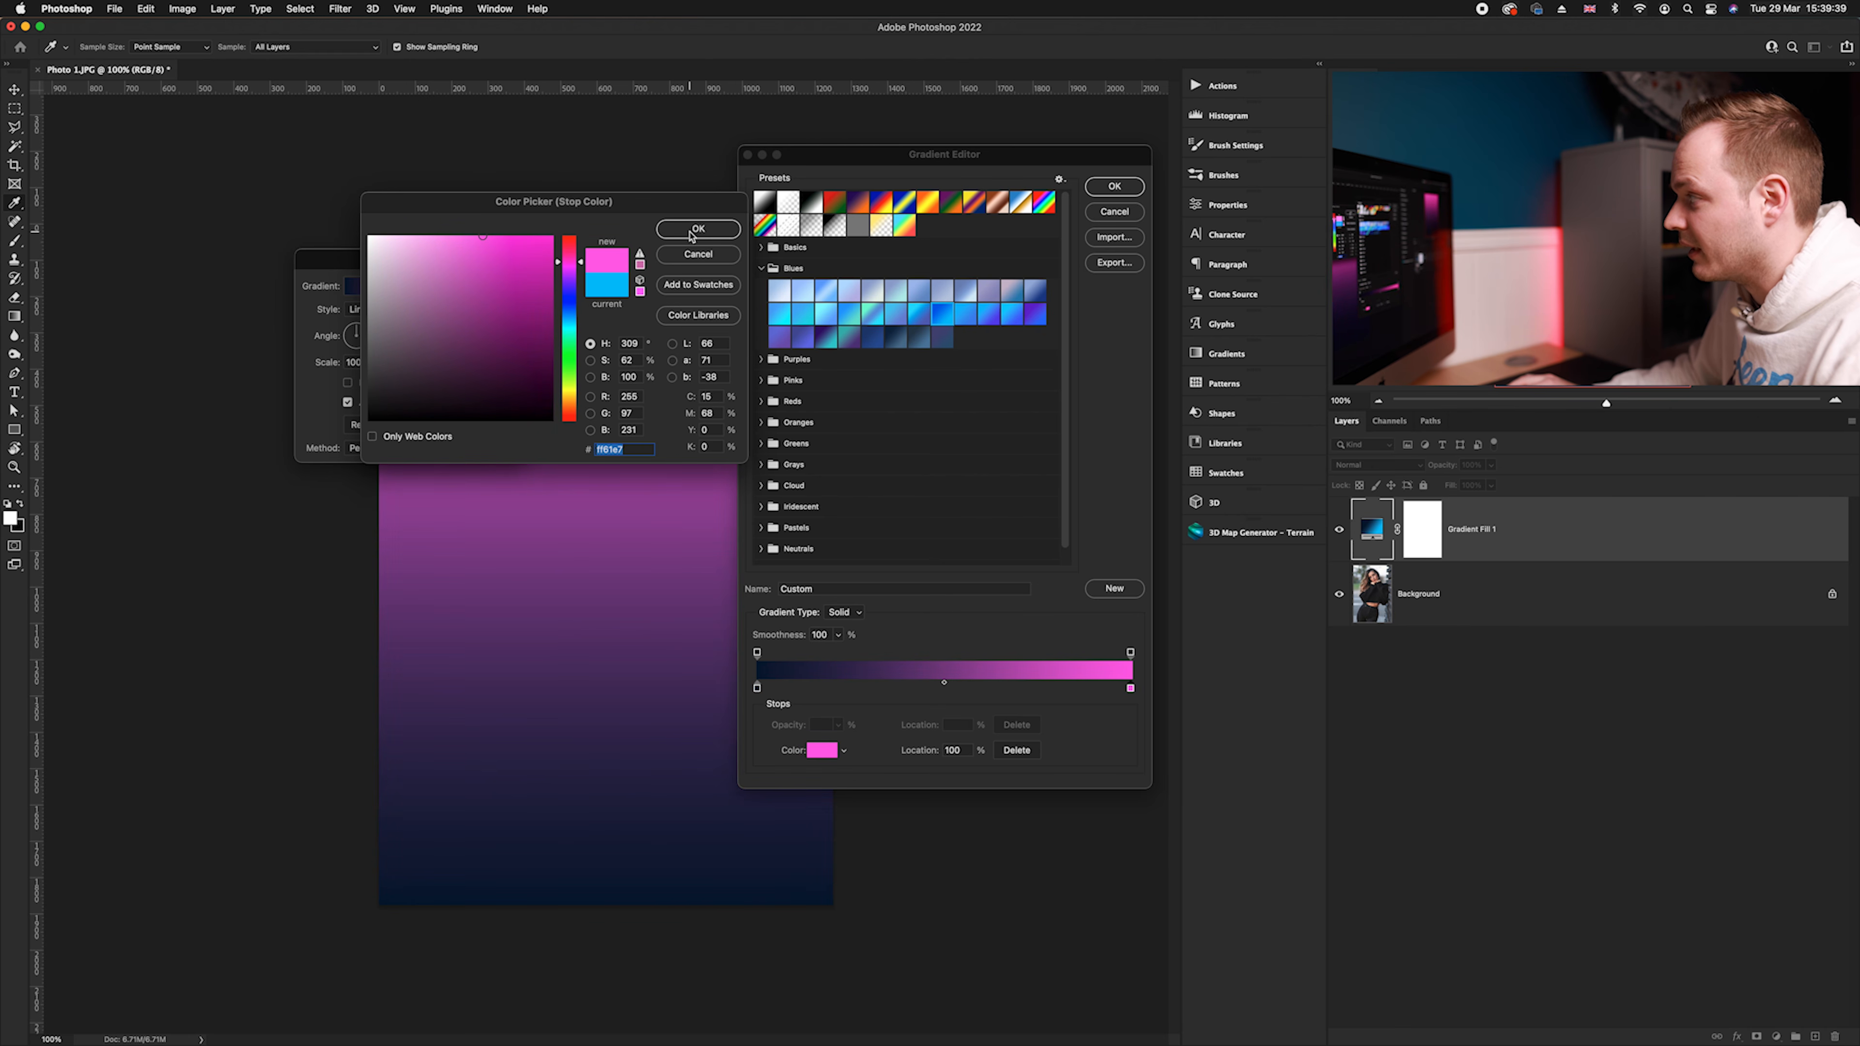
click(695, 229)
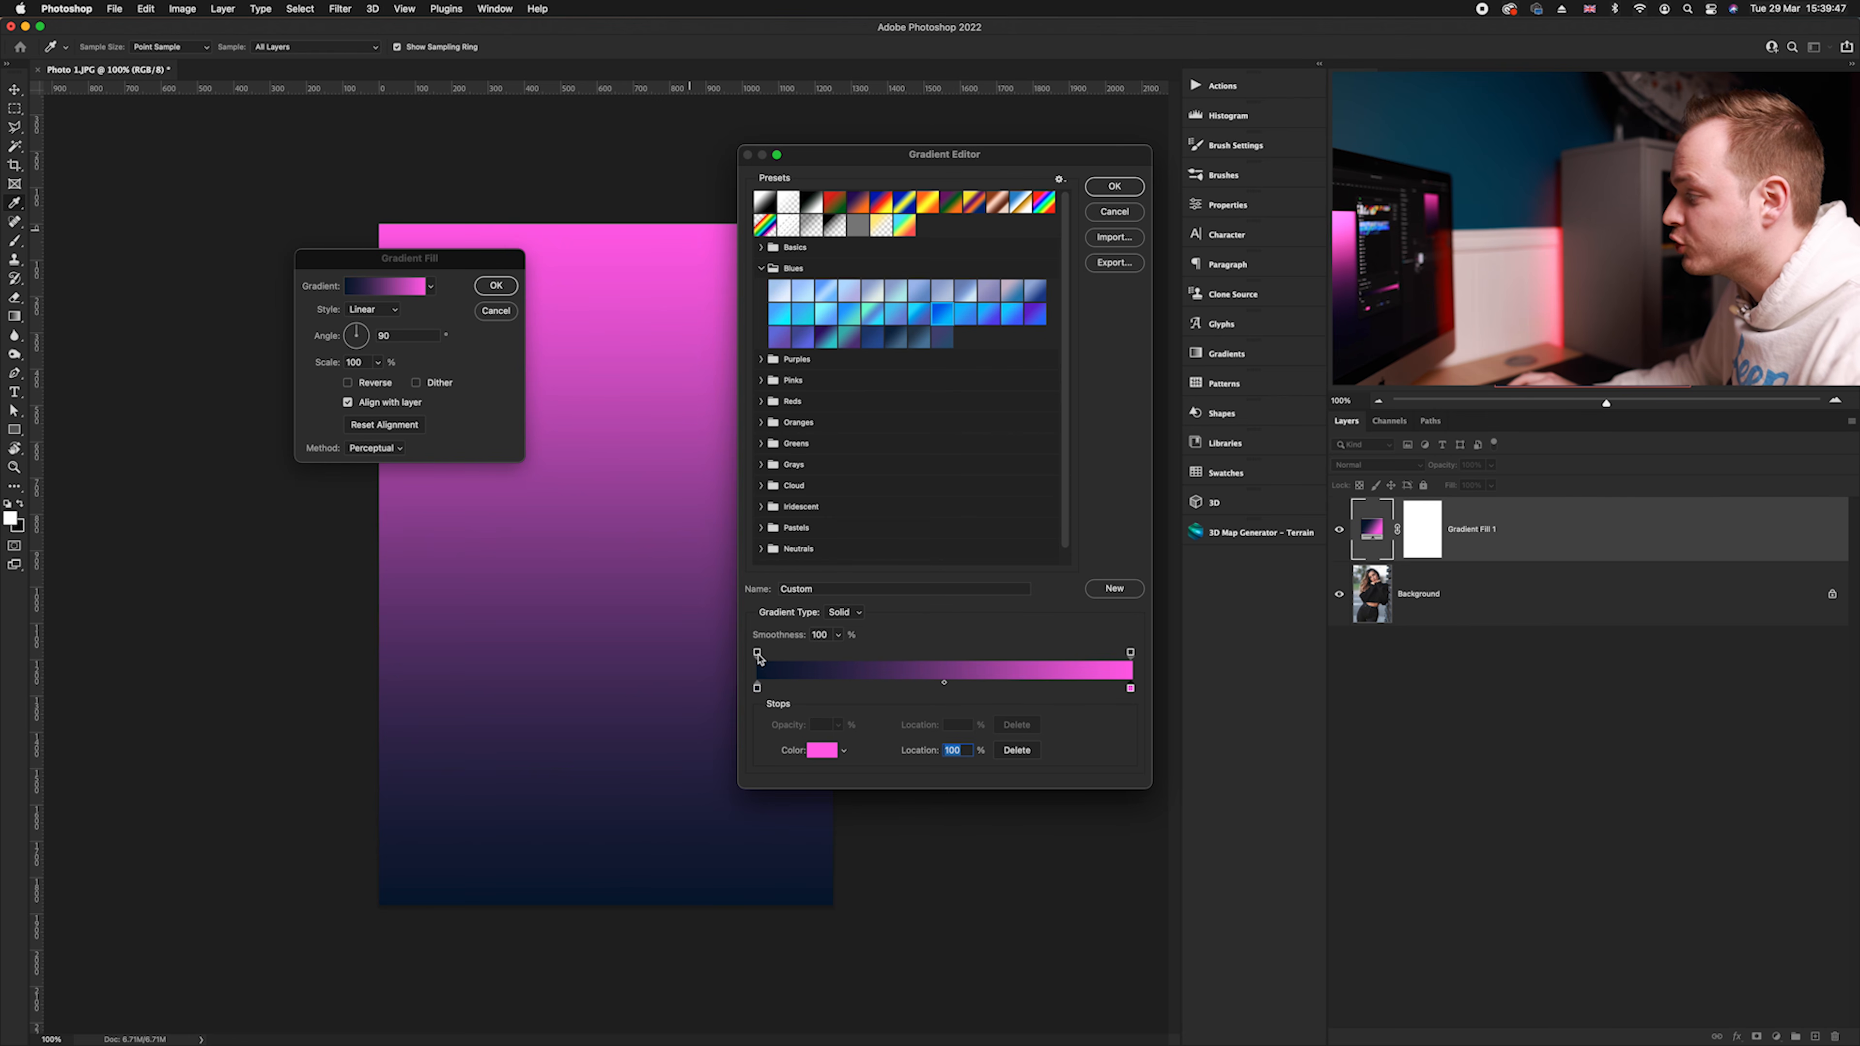
Try the gradient's starting opacity stop at 16% and return it to 100%
click(757, 652)
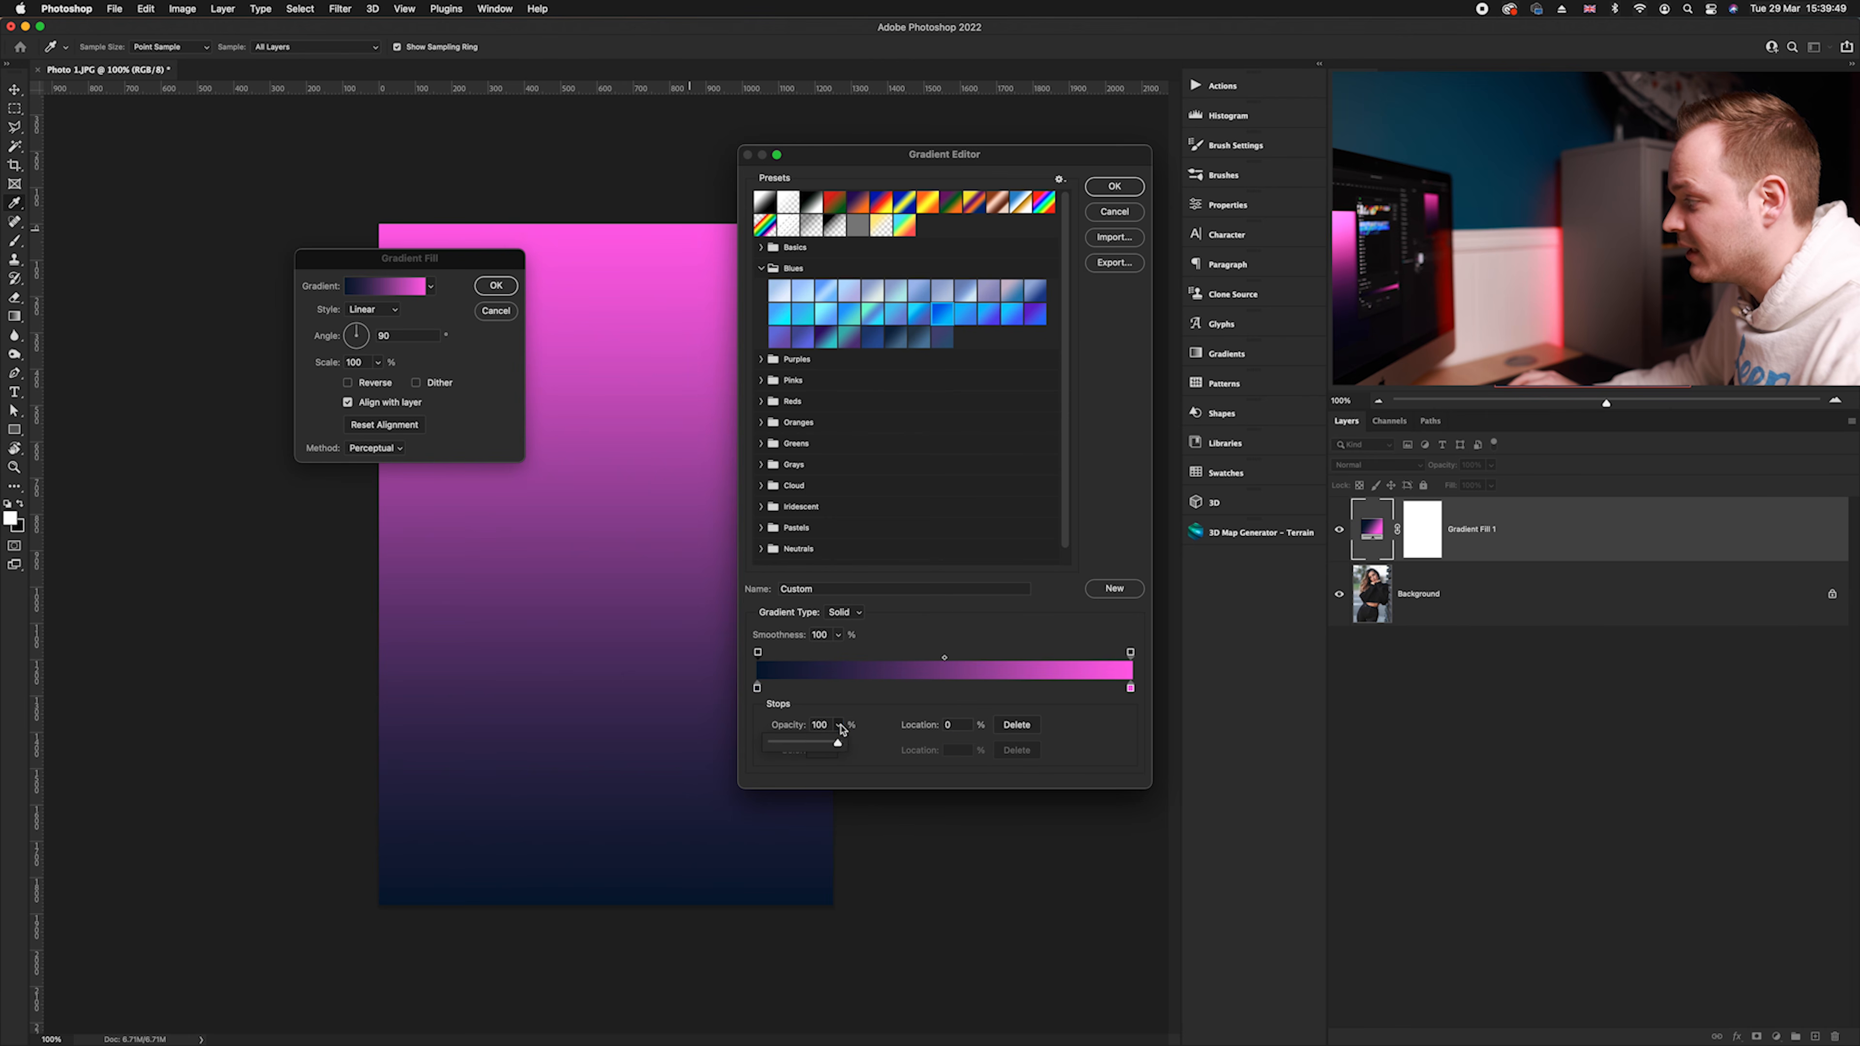
drag(837, 742, 783, 744)
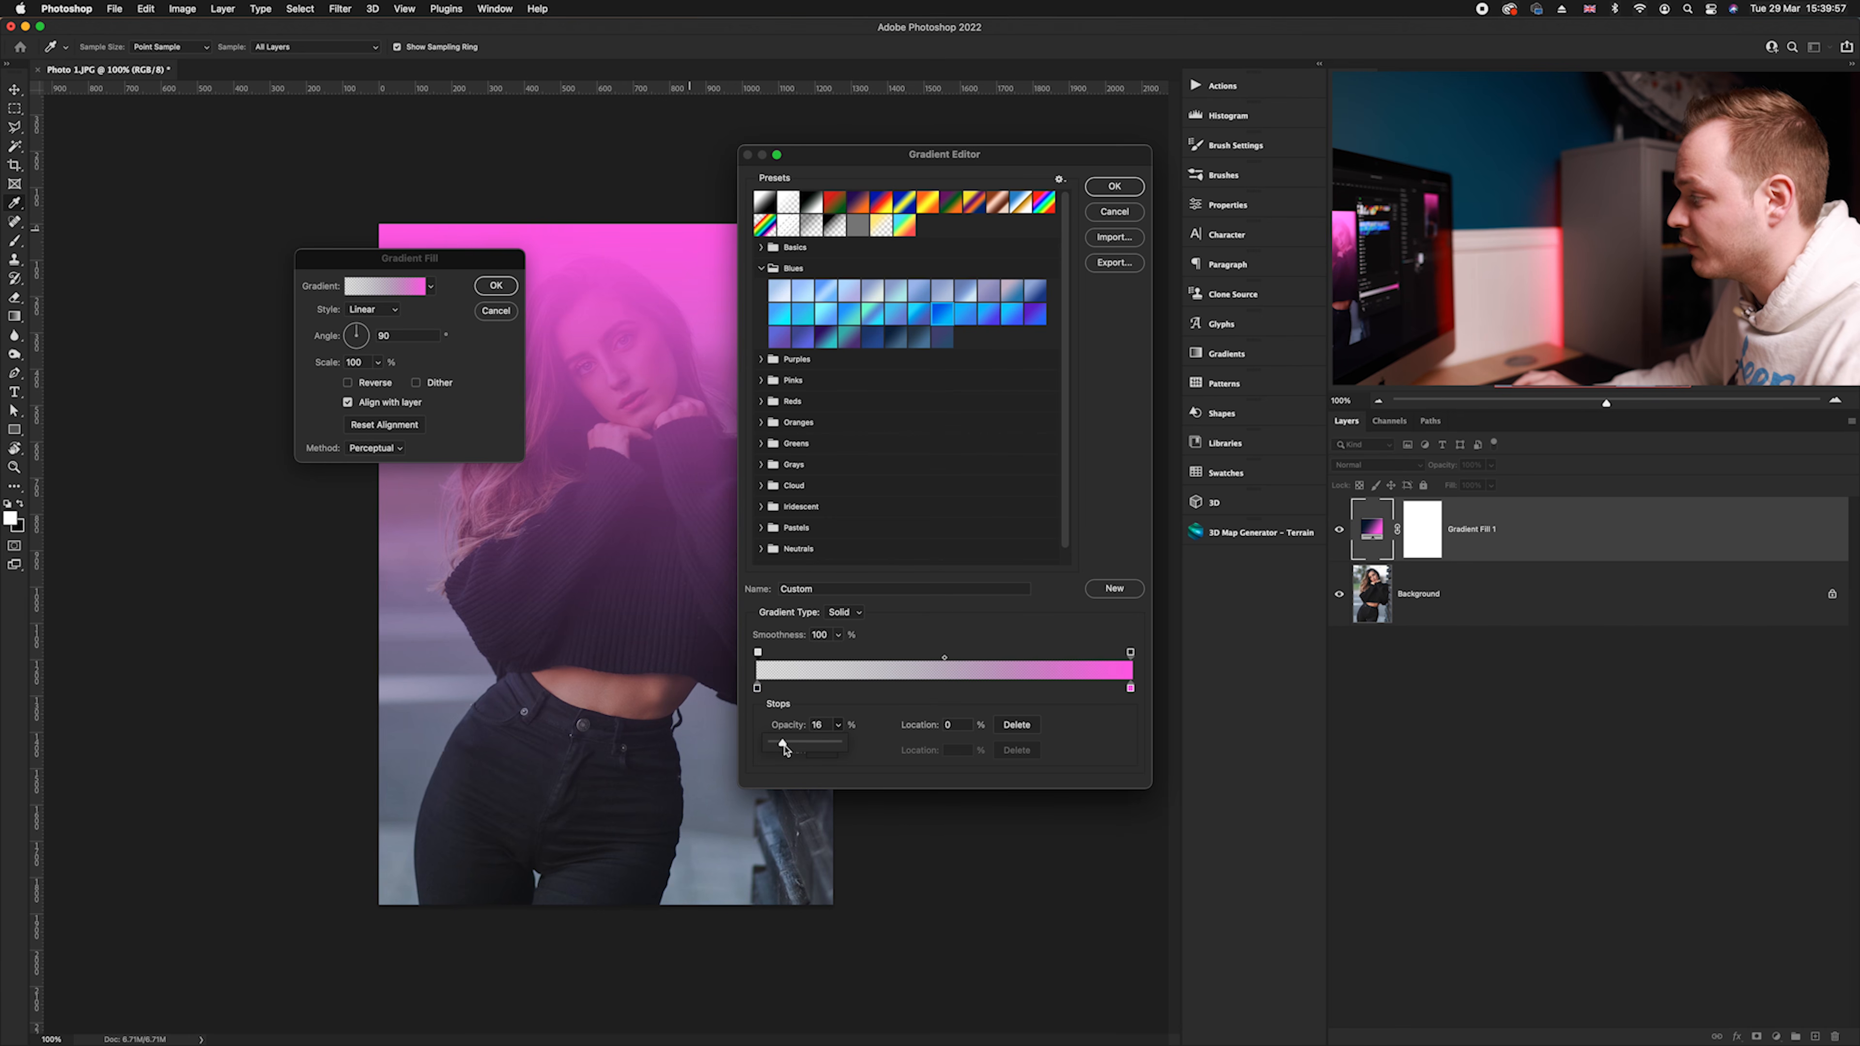
drag(782, 744, 838, 742)
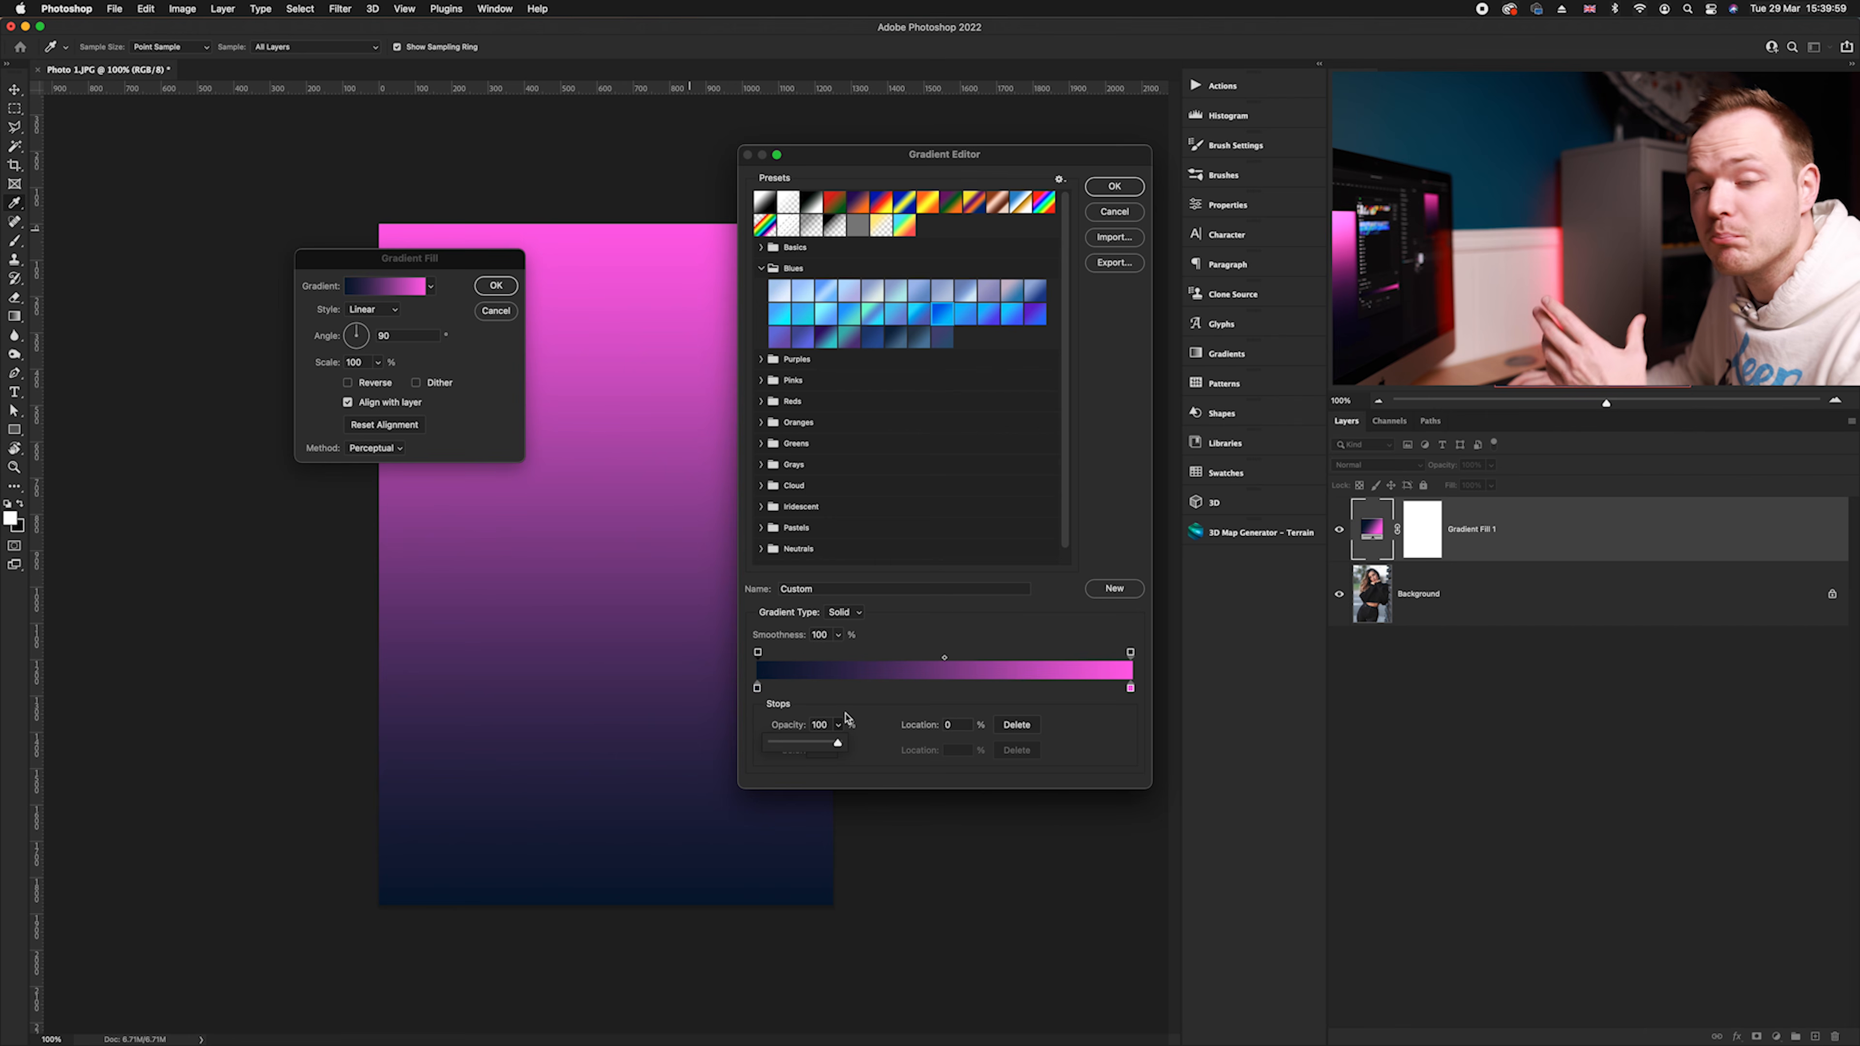
click(879, 702)
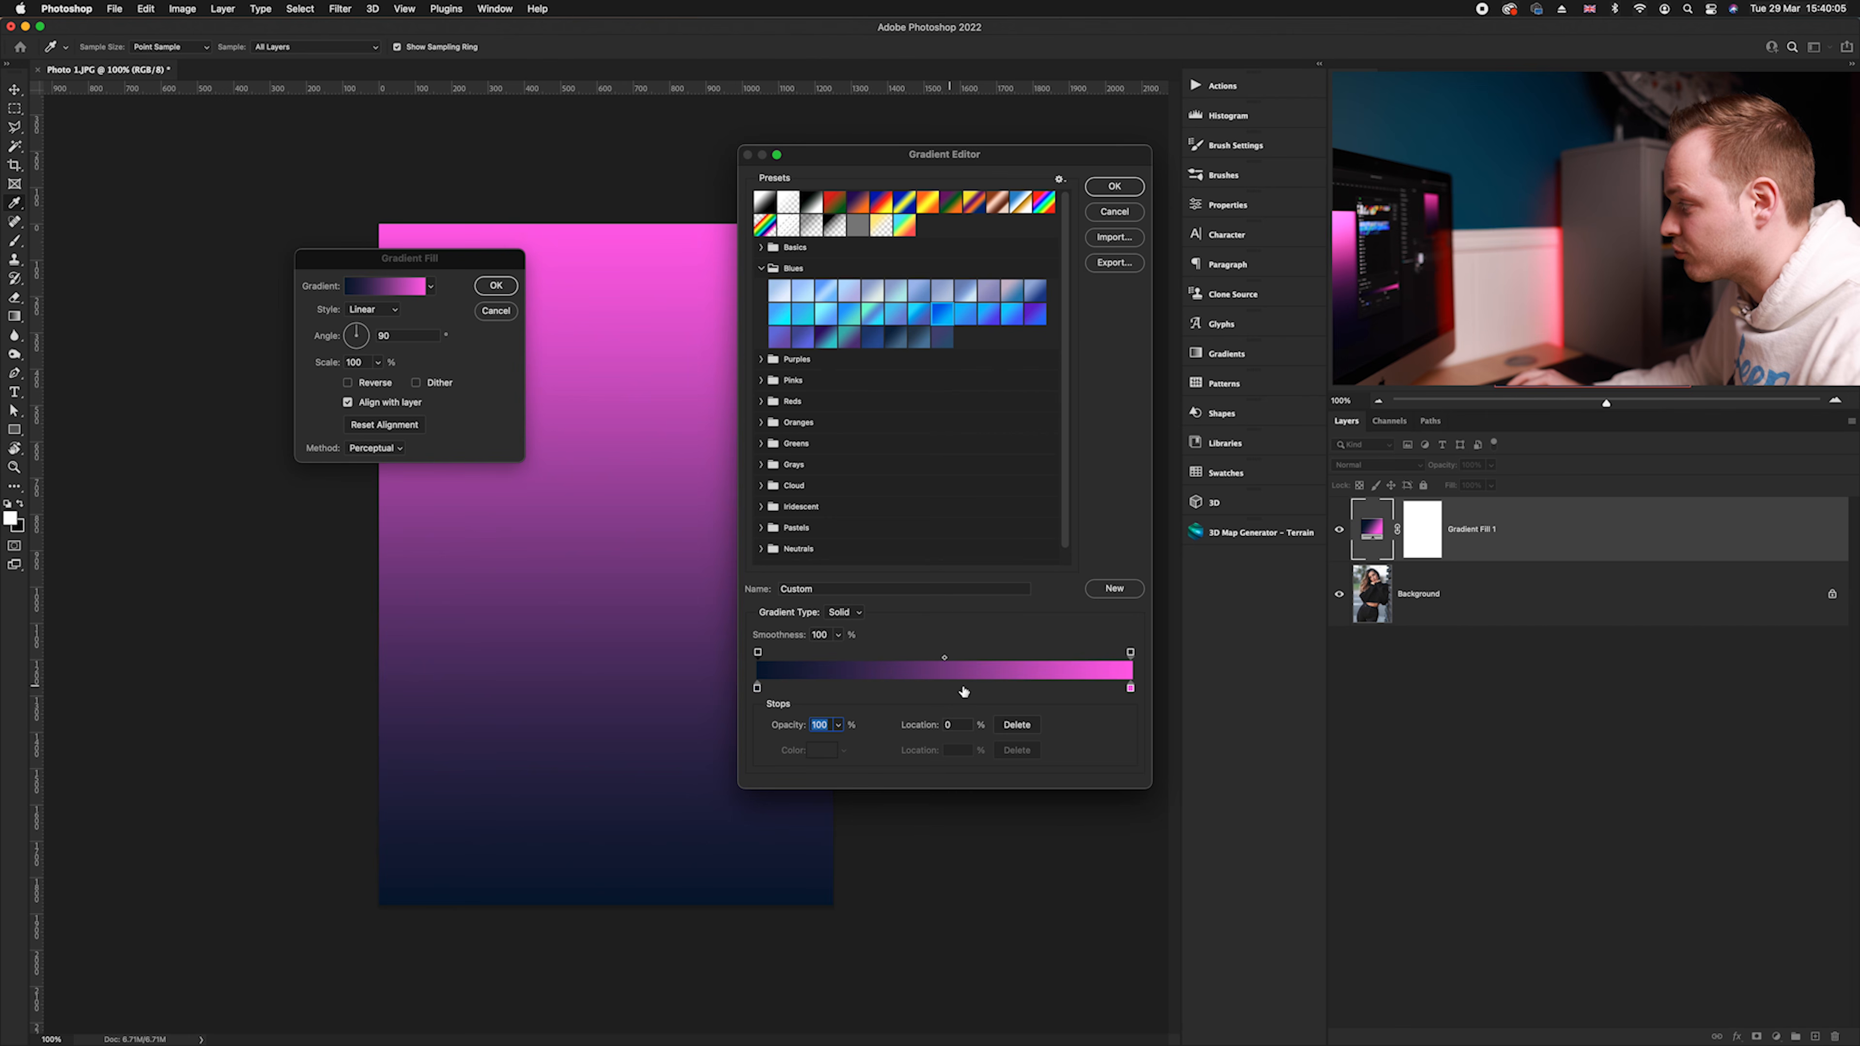
Add a middle colour stop at location 51%, colour it a muted green, and accept the edited gradient
click(1003, 689)
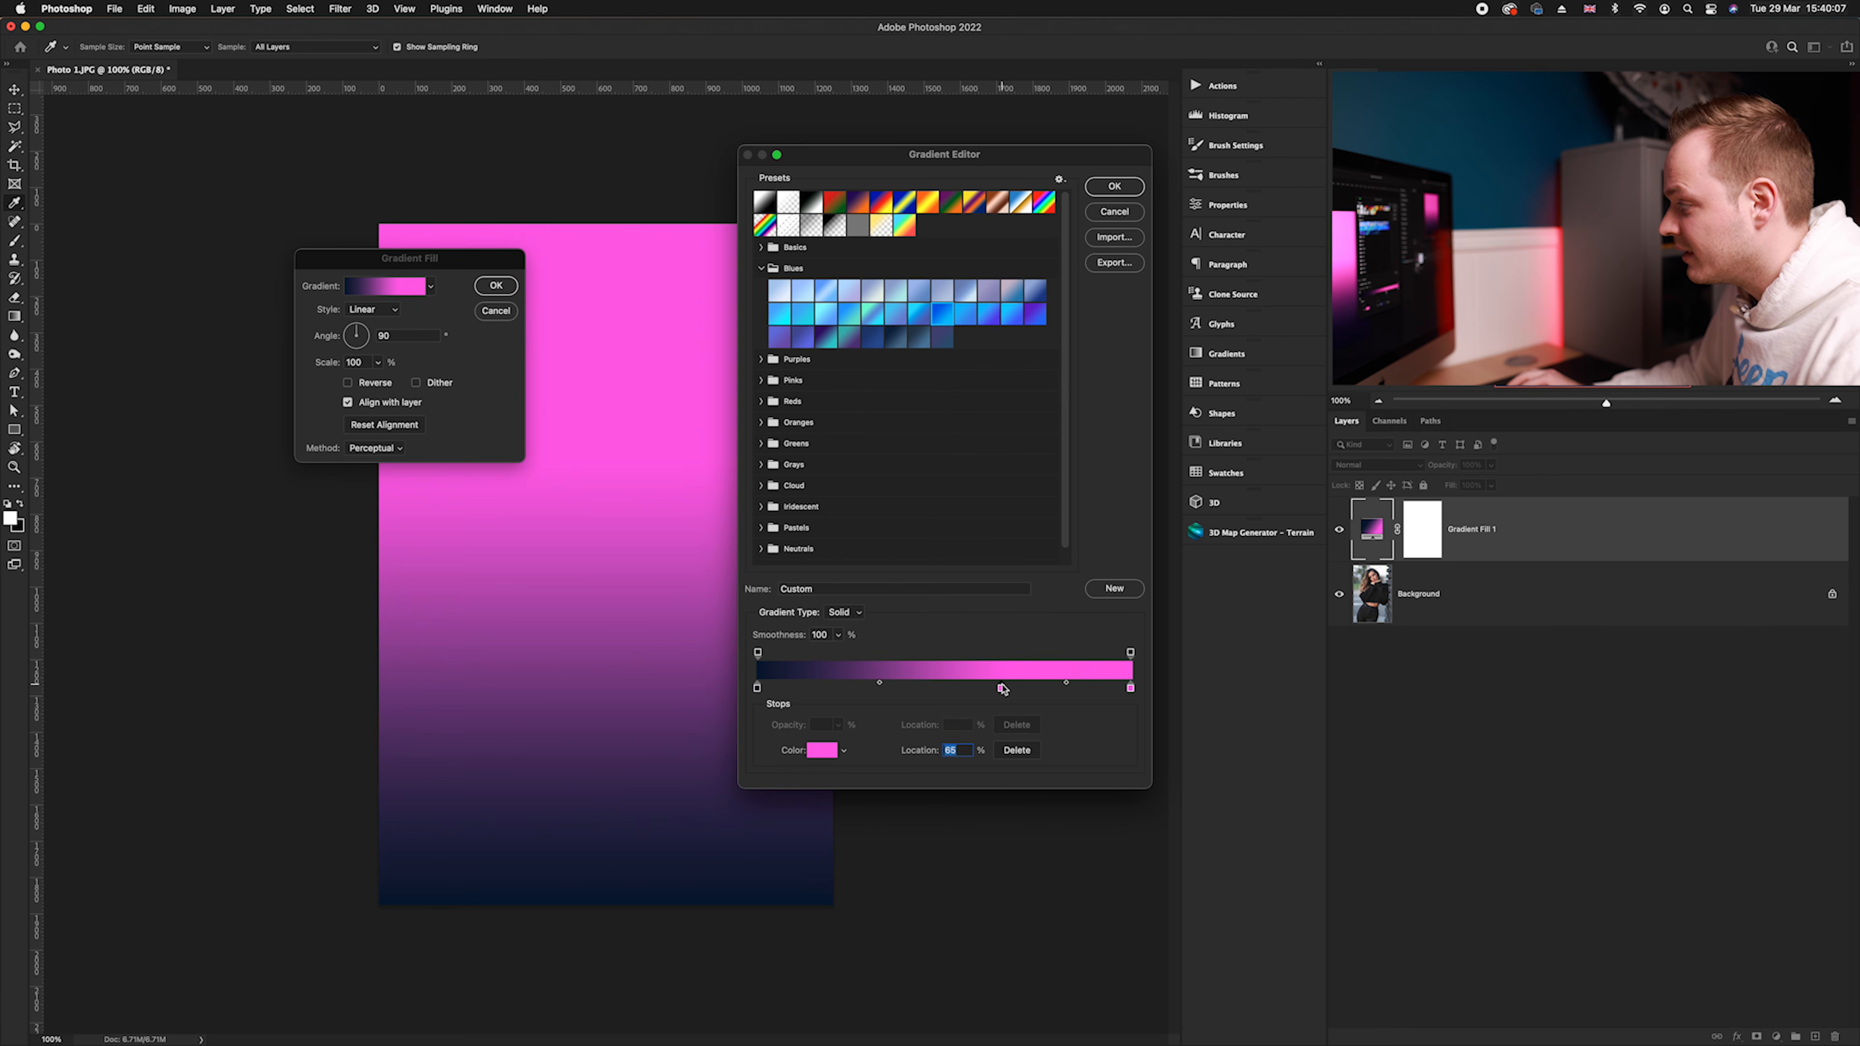
drag(989, 693, 948, 689)
click(831, 746)
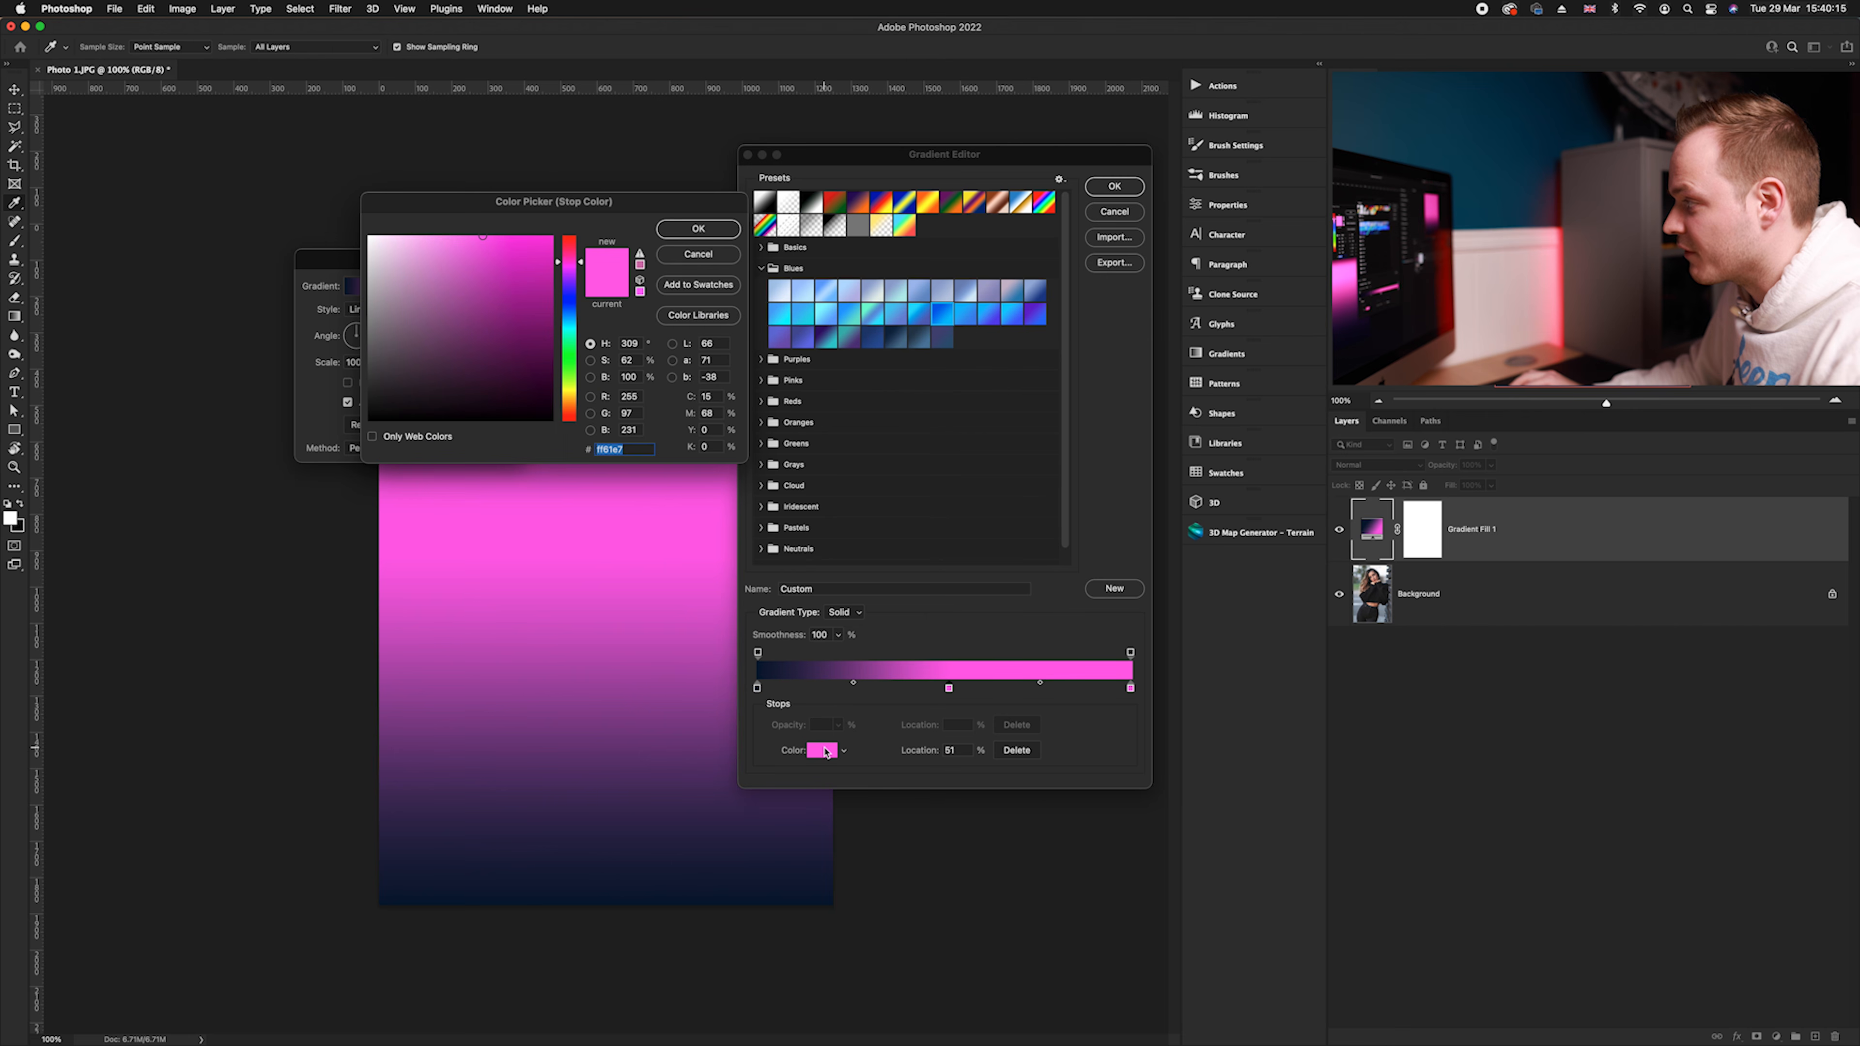
click(570, 363)
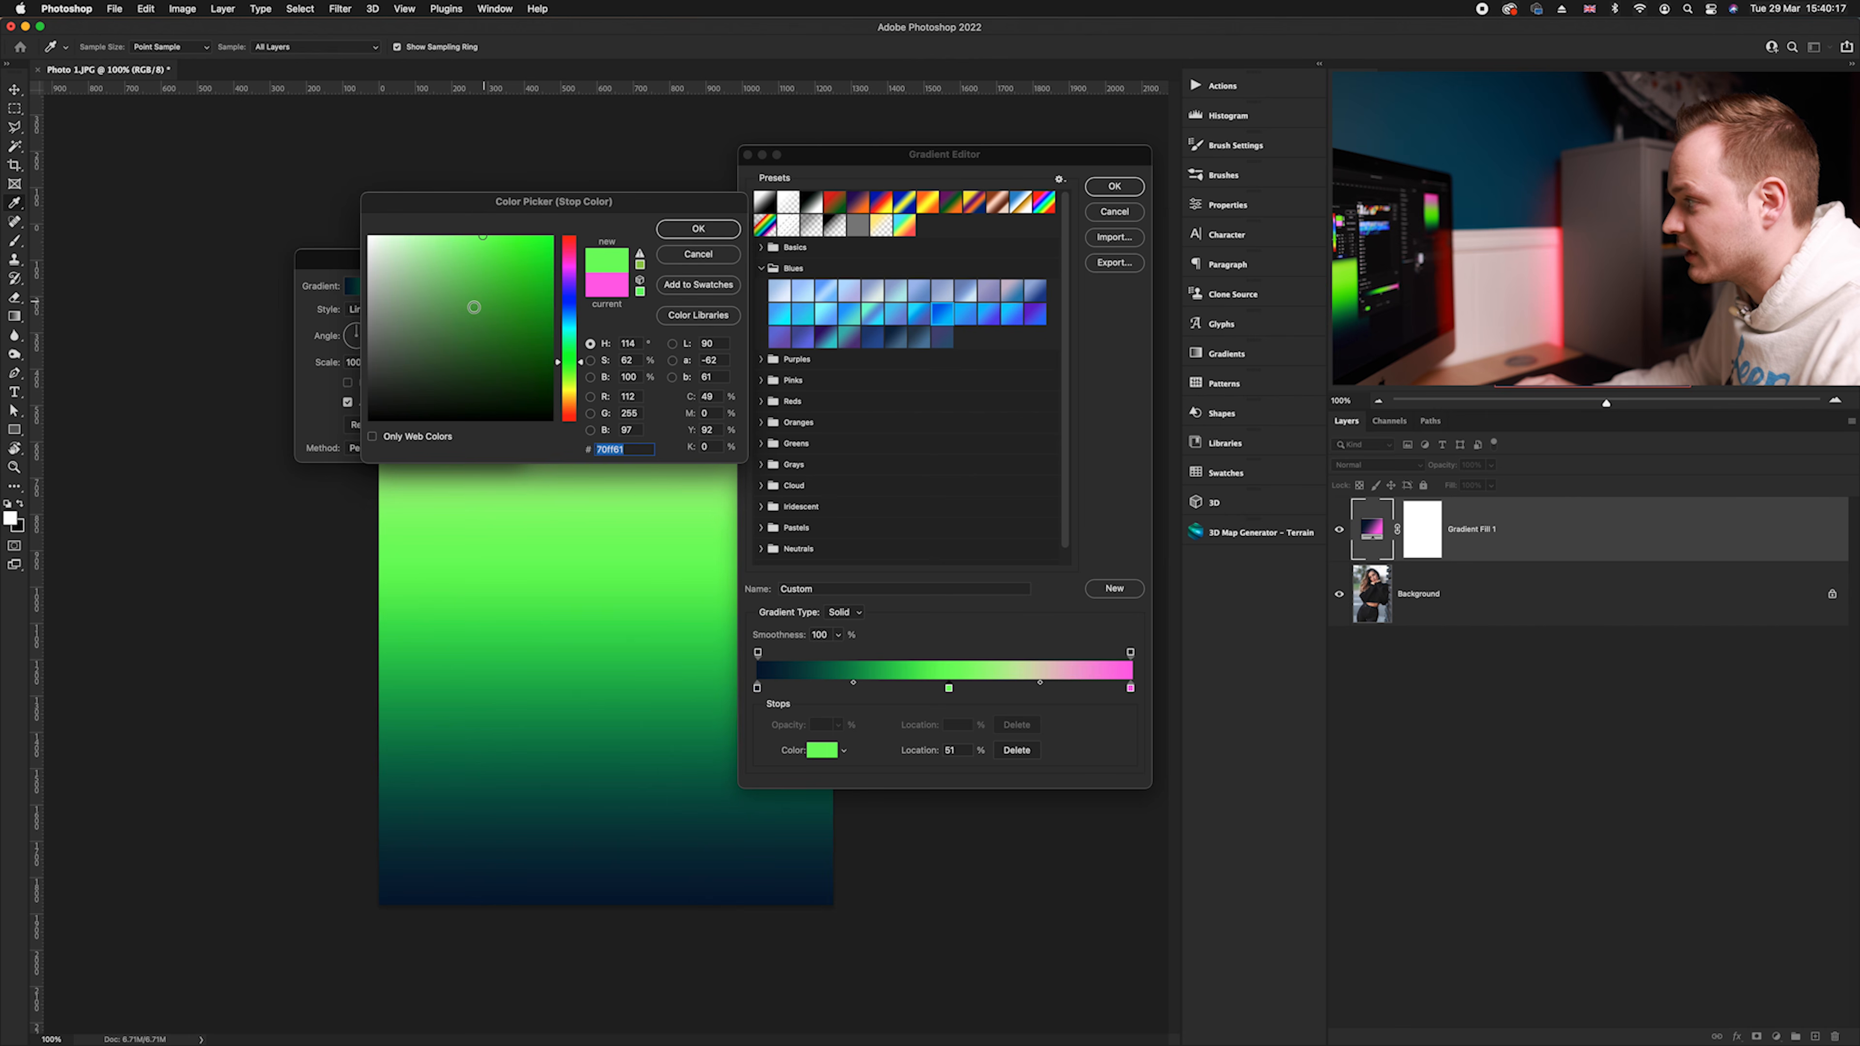
click(461, 316)
click(697, 229)
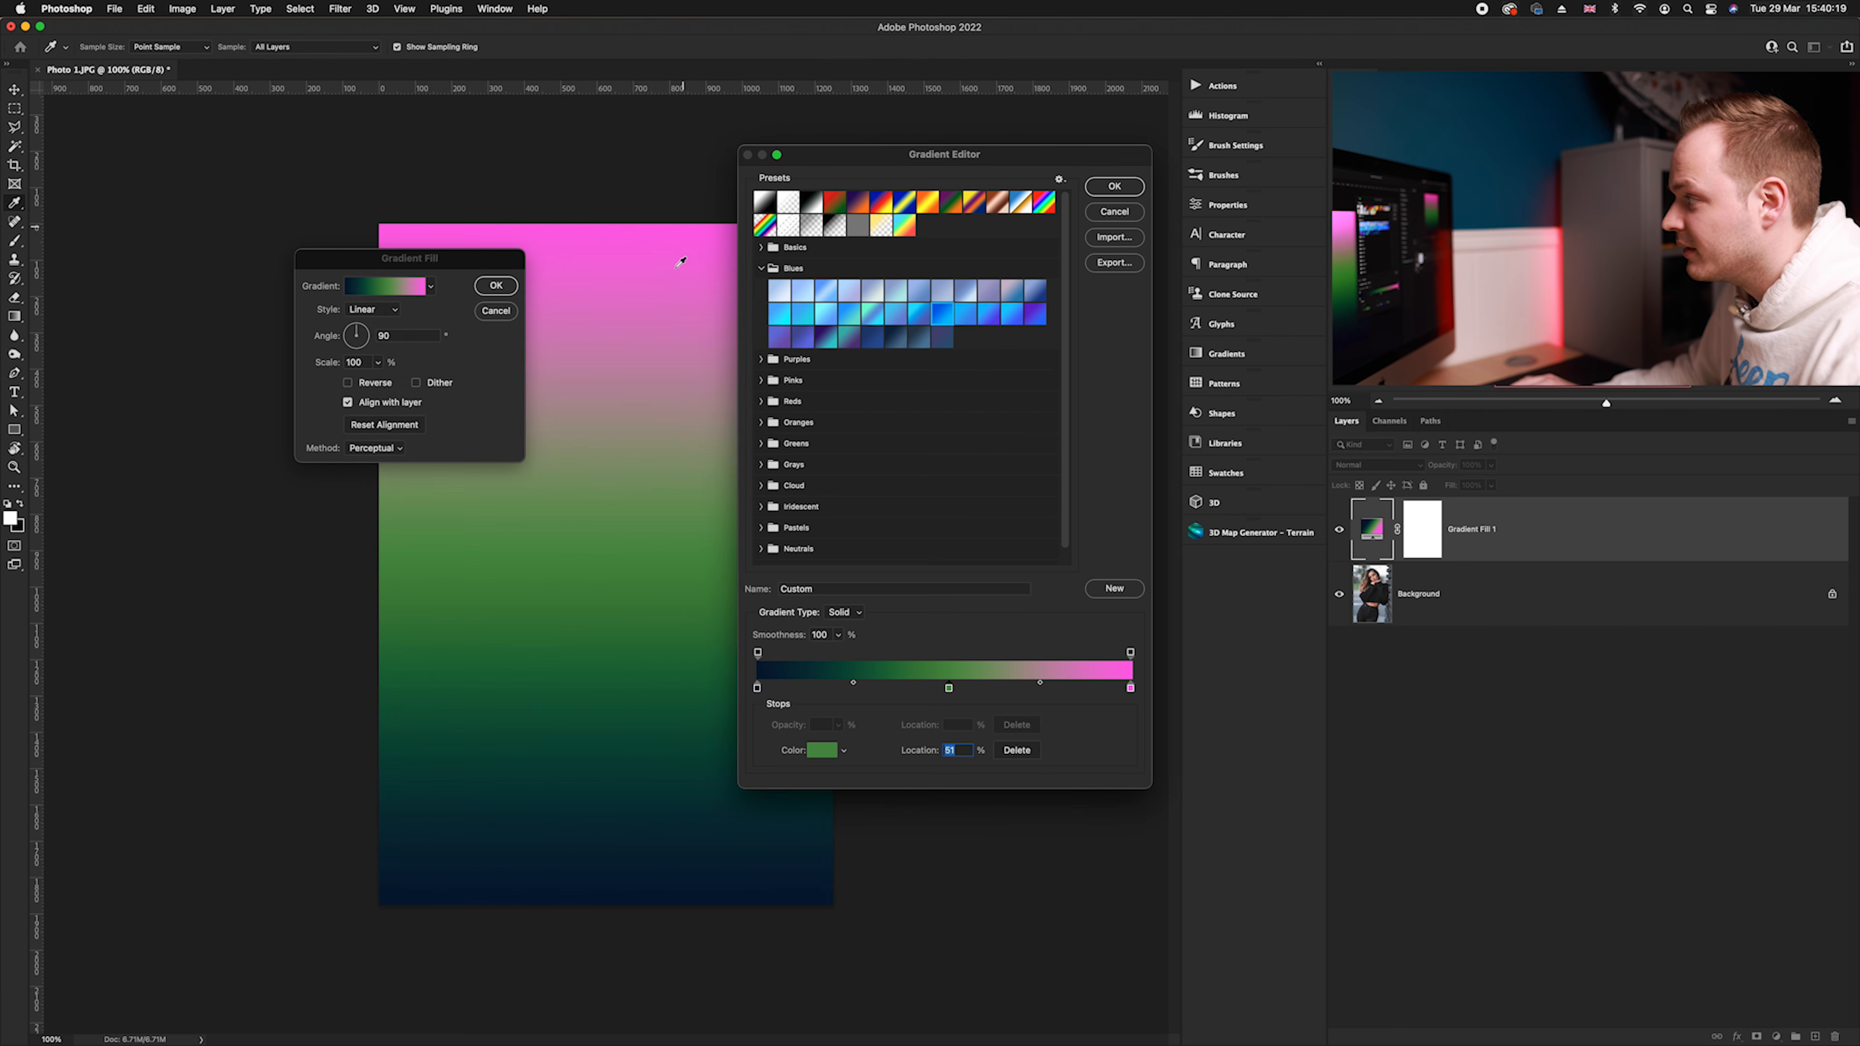
drag(456, 275, 563, 313)
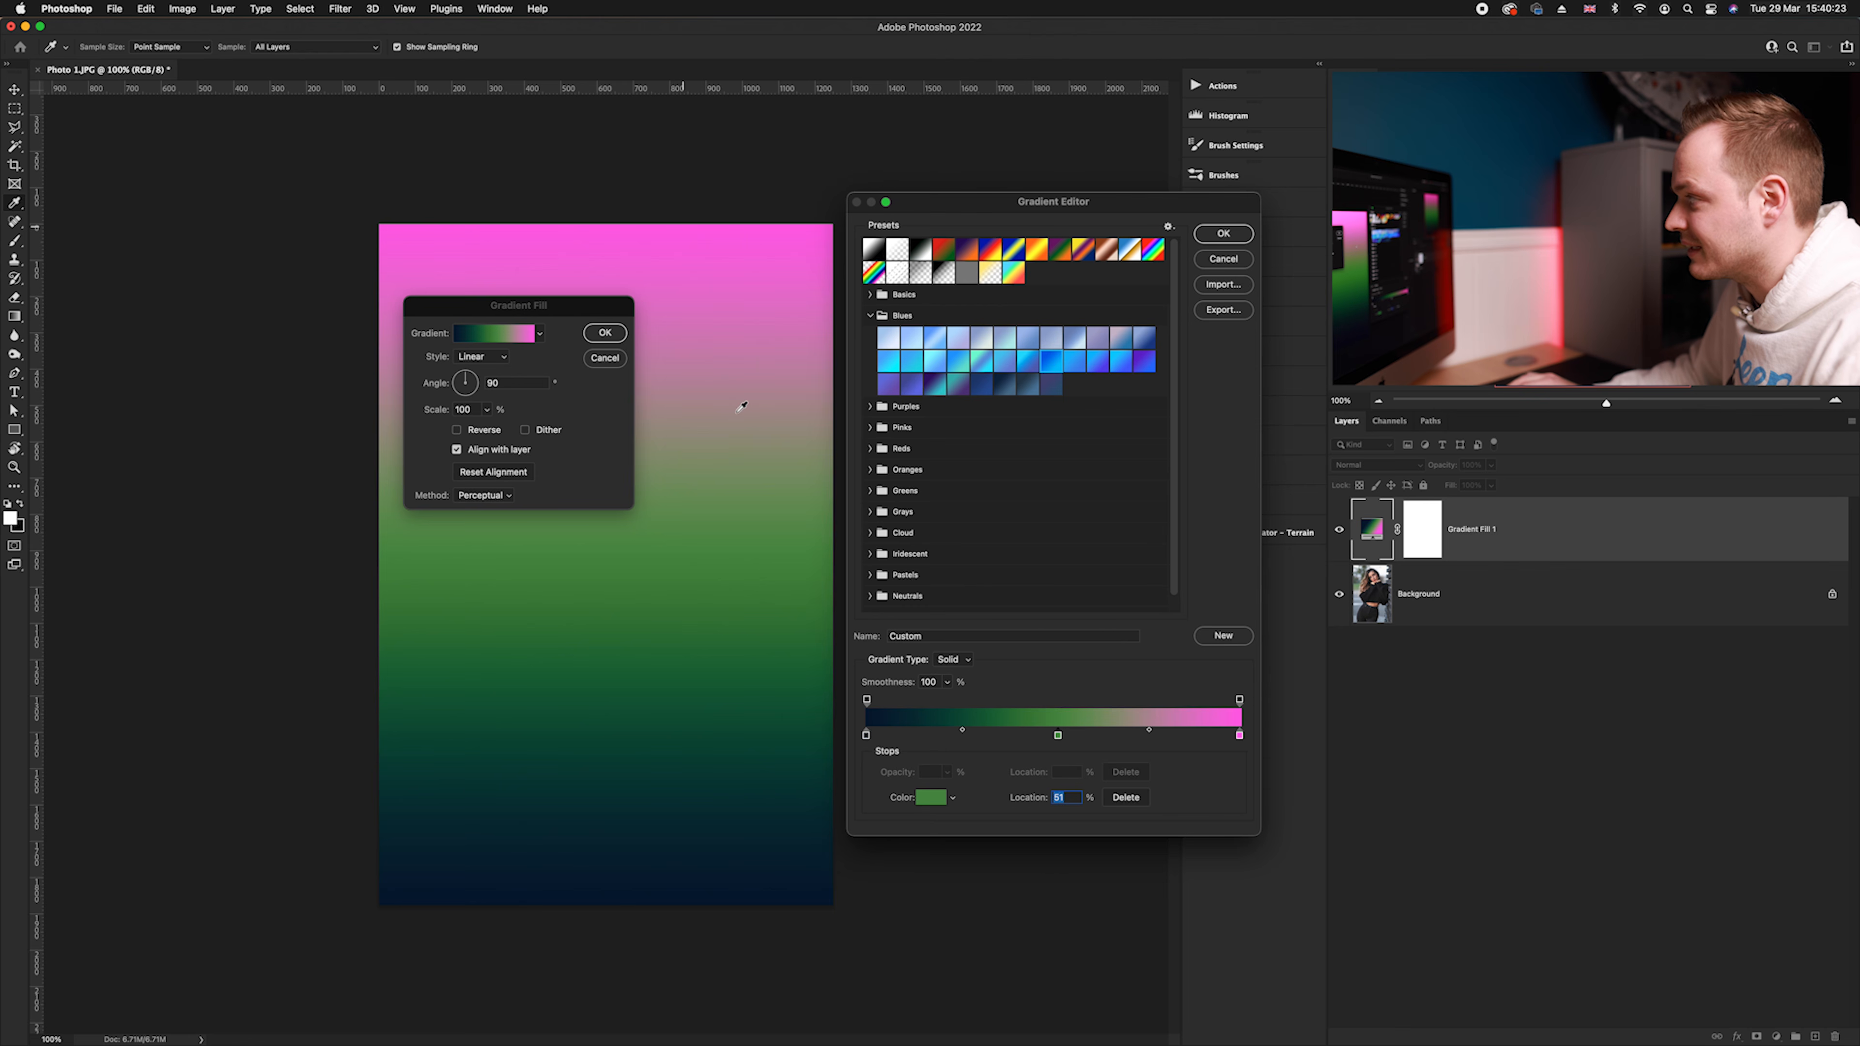
click(1221, 235)
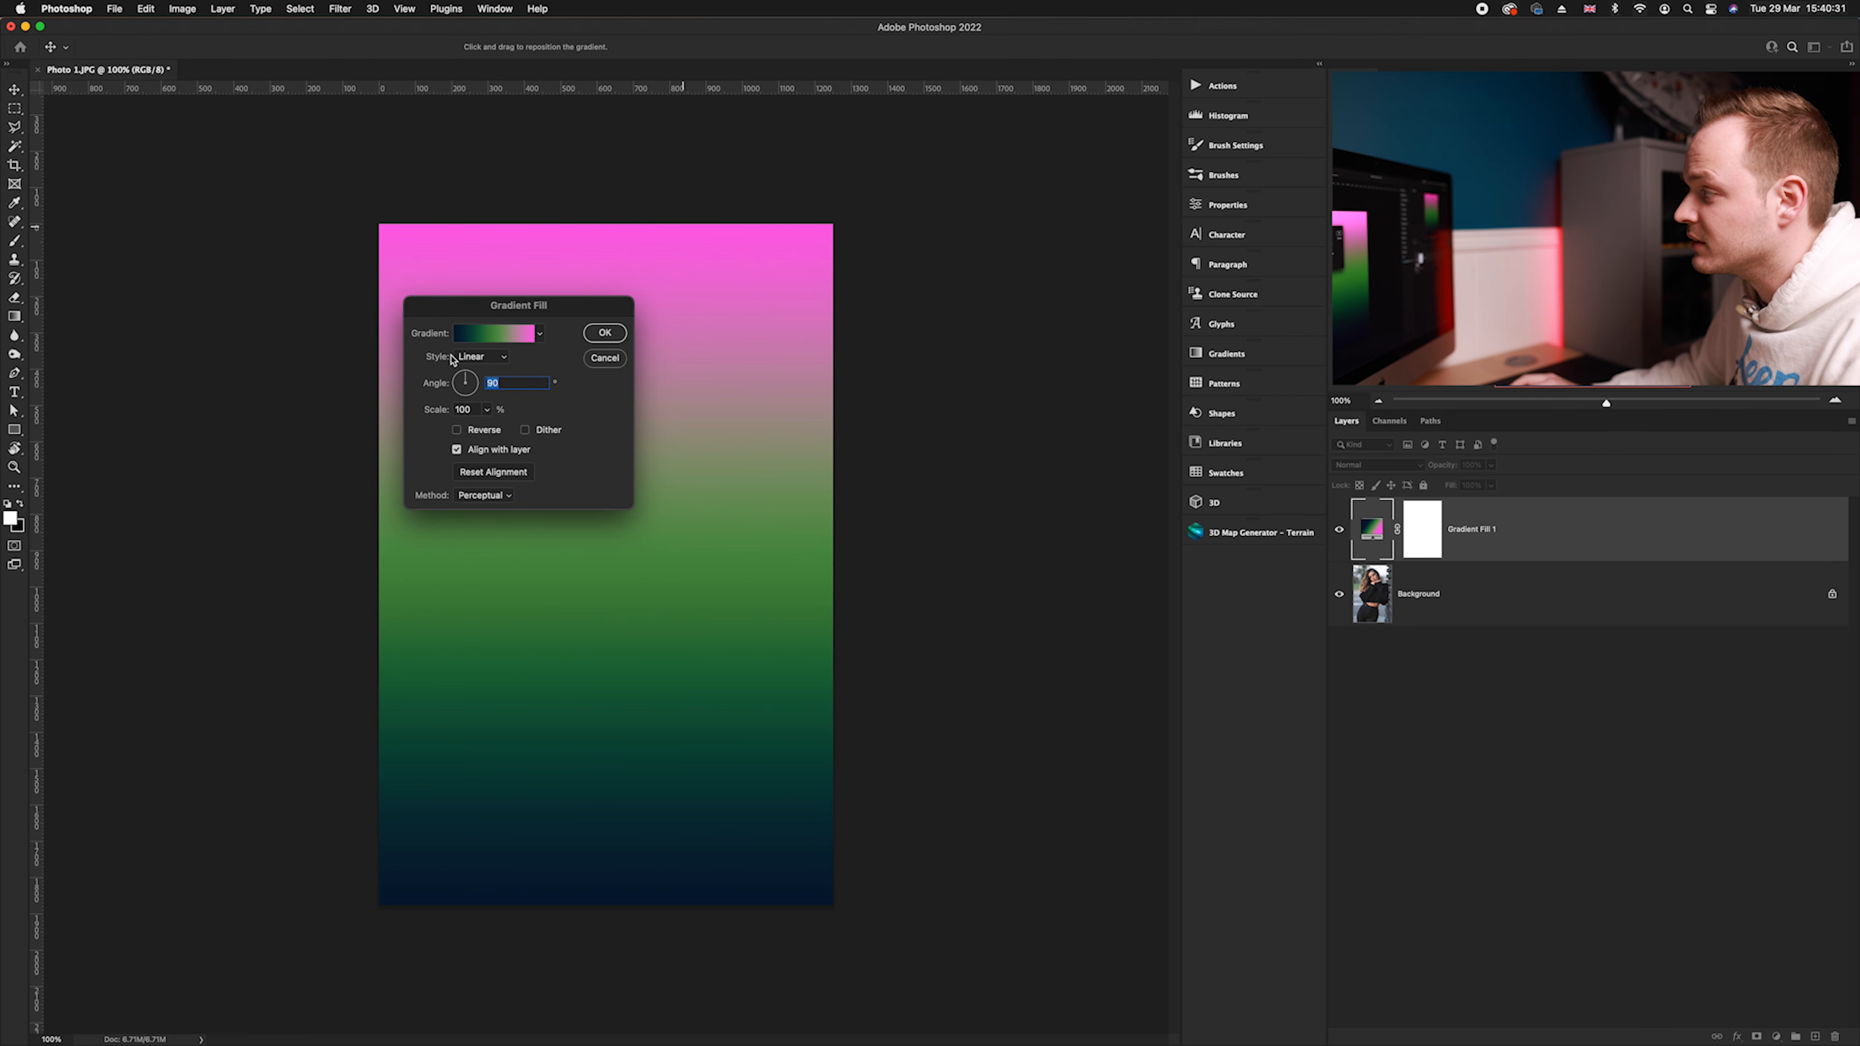
Try the Radial style for the gradient fill and switch it to the Angle style
click(470, 357)
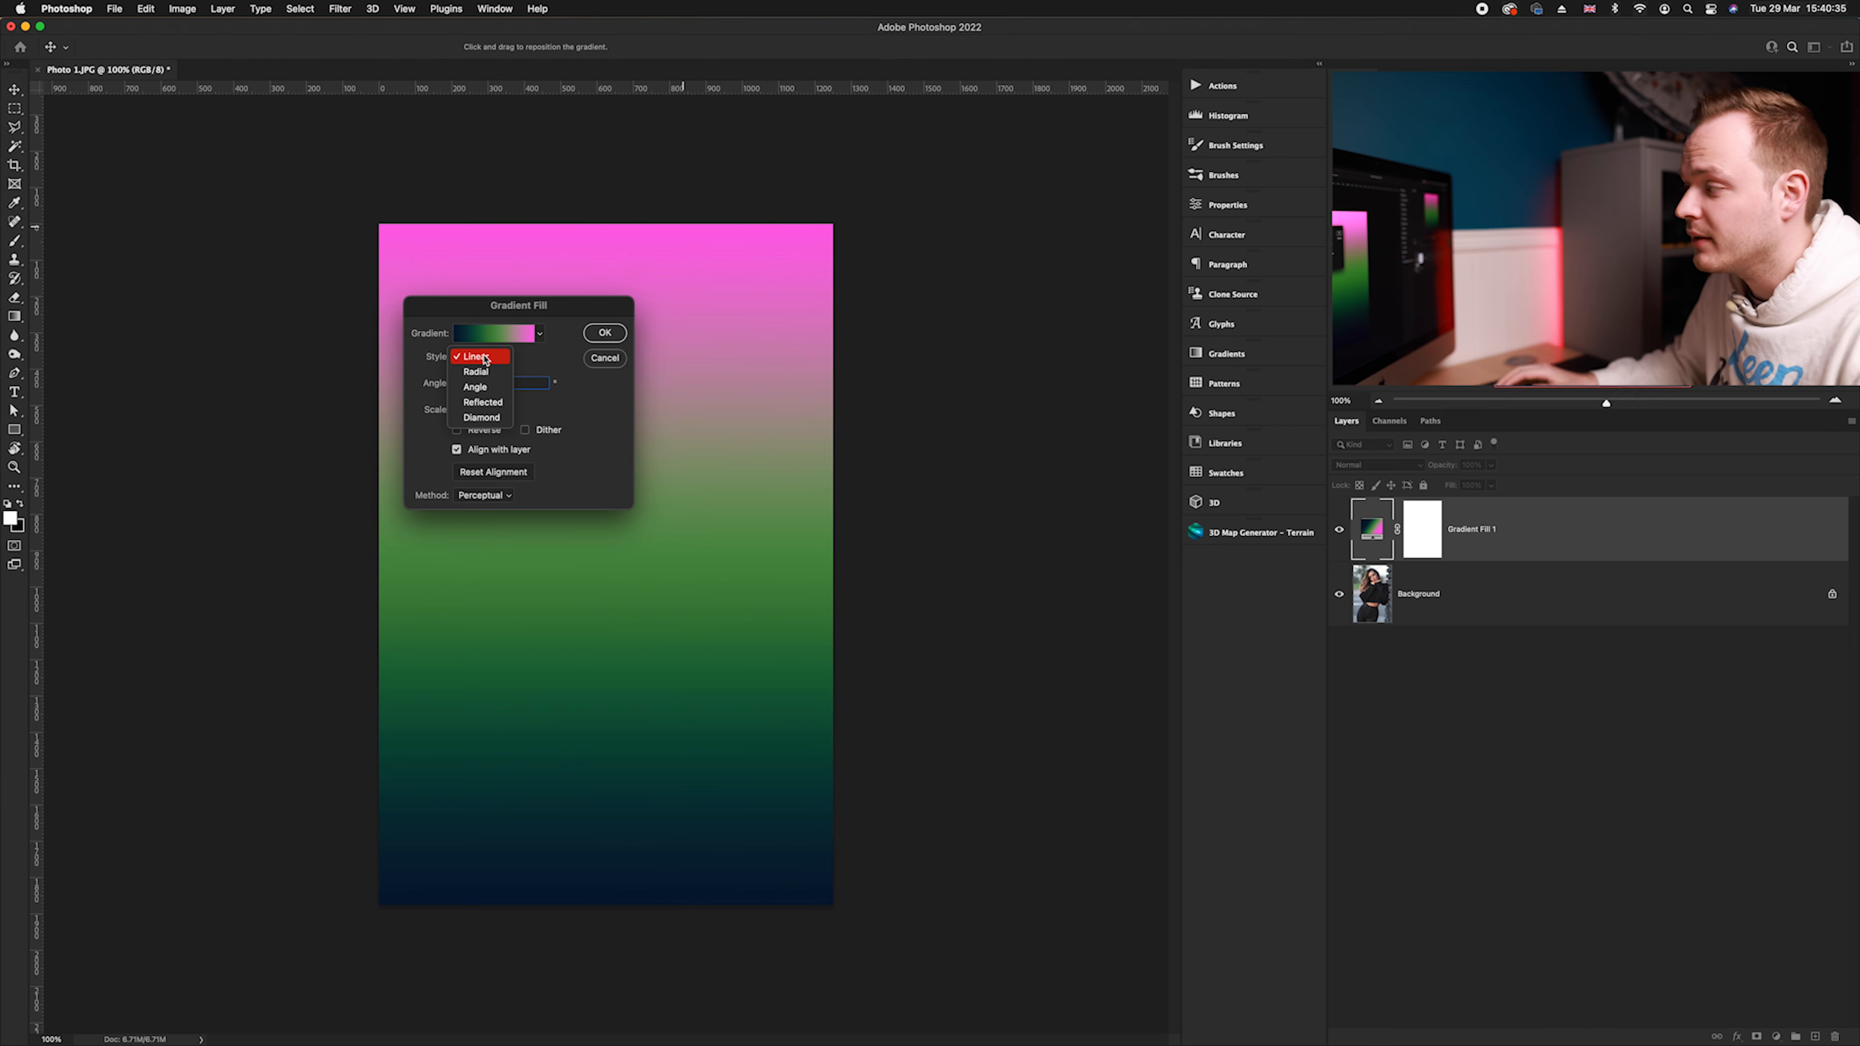
click(486, 372)
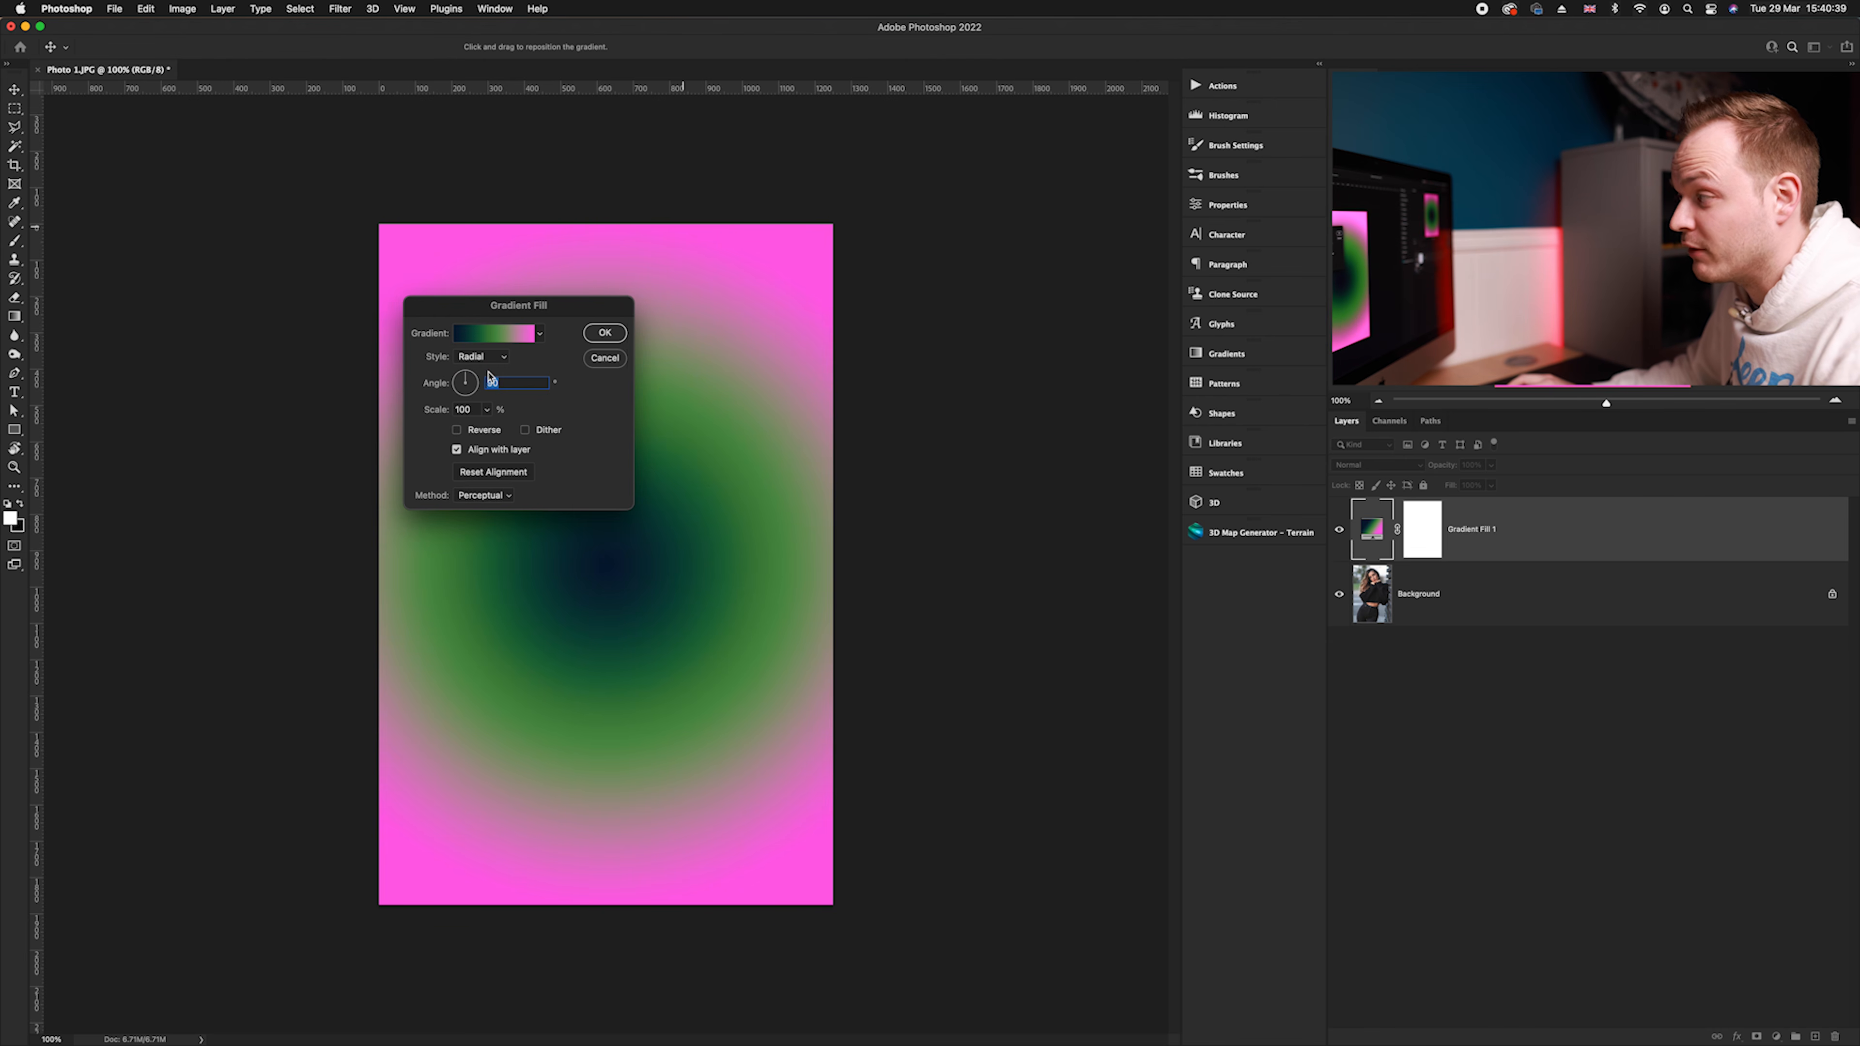
drag(568, 307, 949, 277)
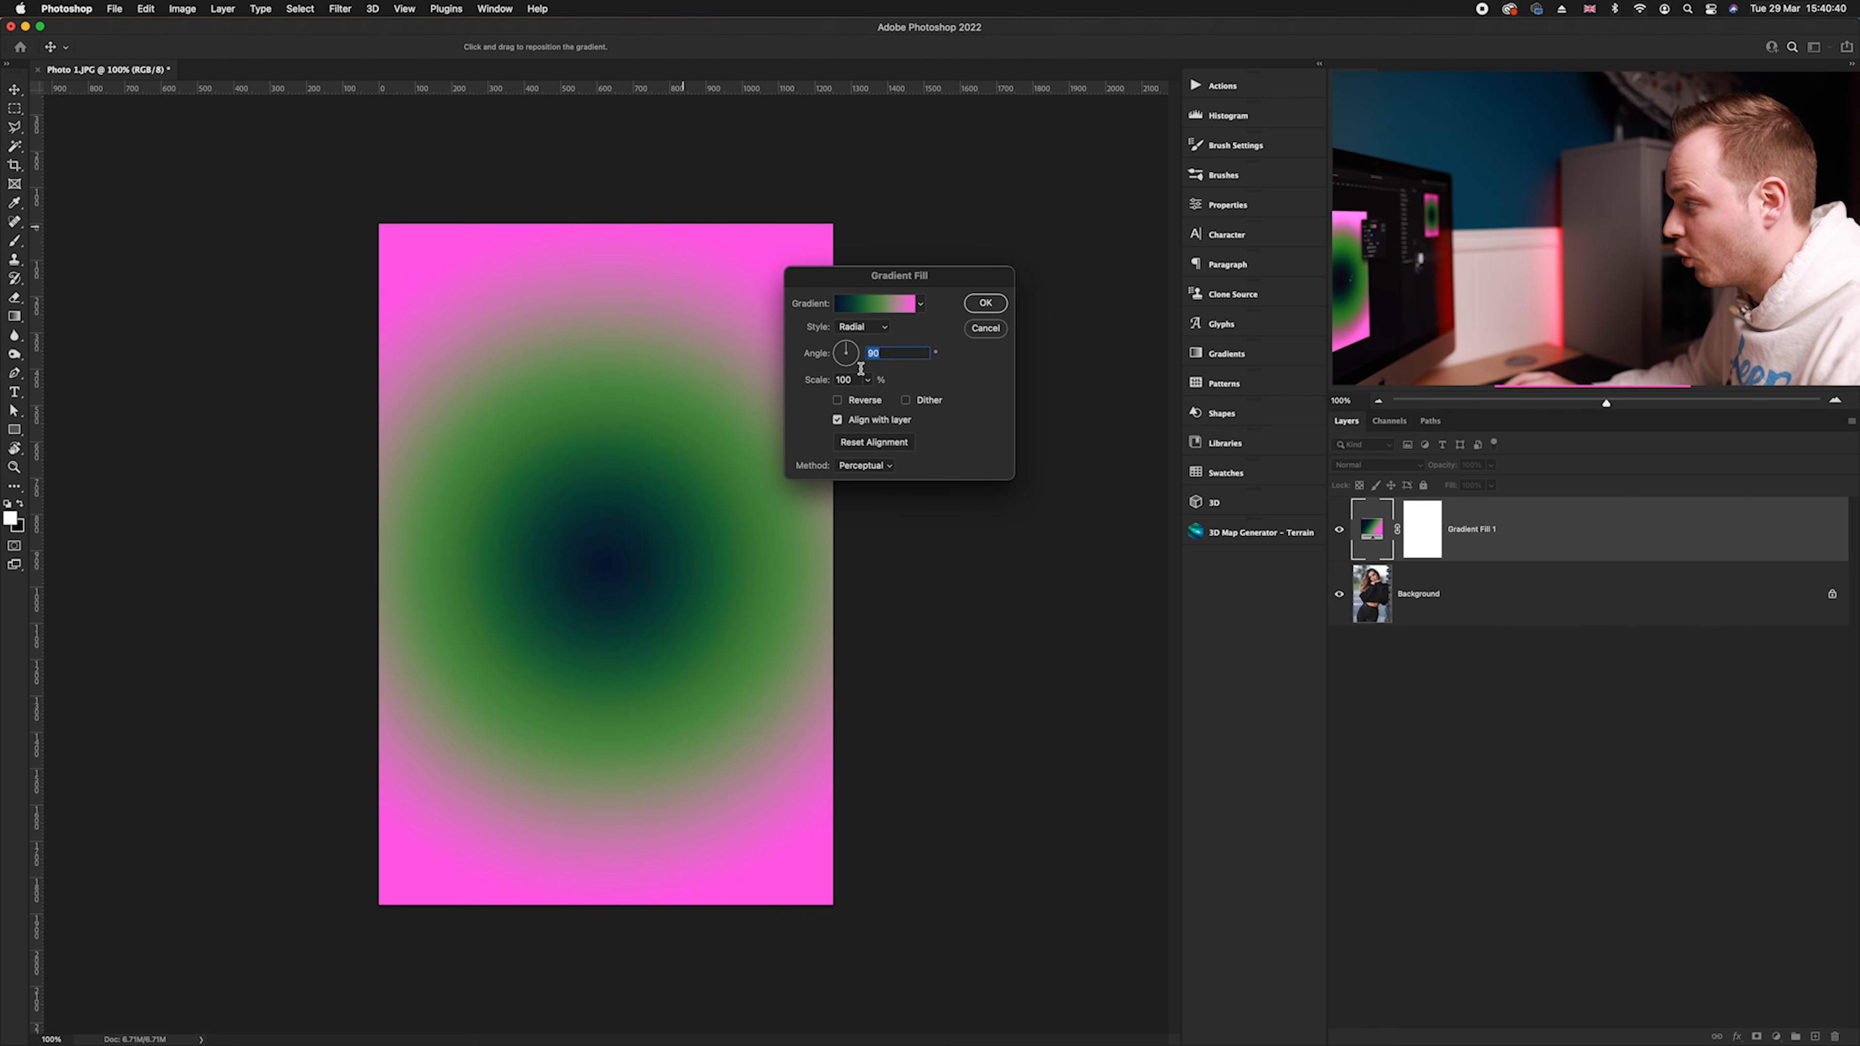
click(866, 334)
click(870, 348)
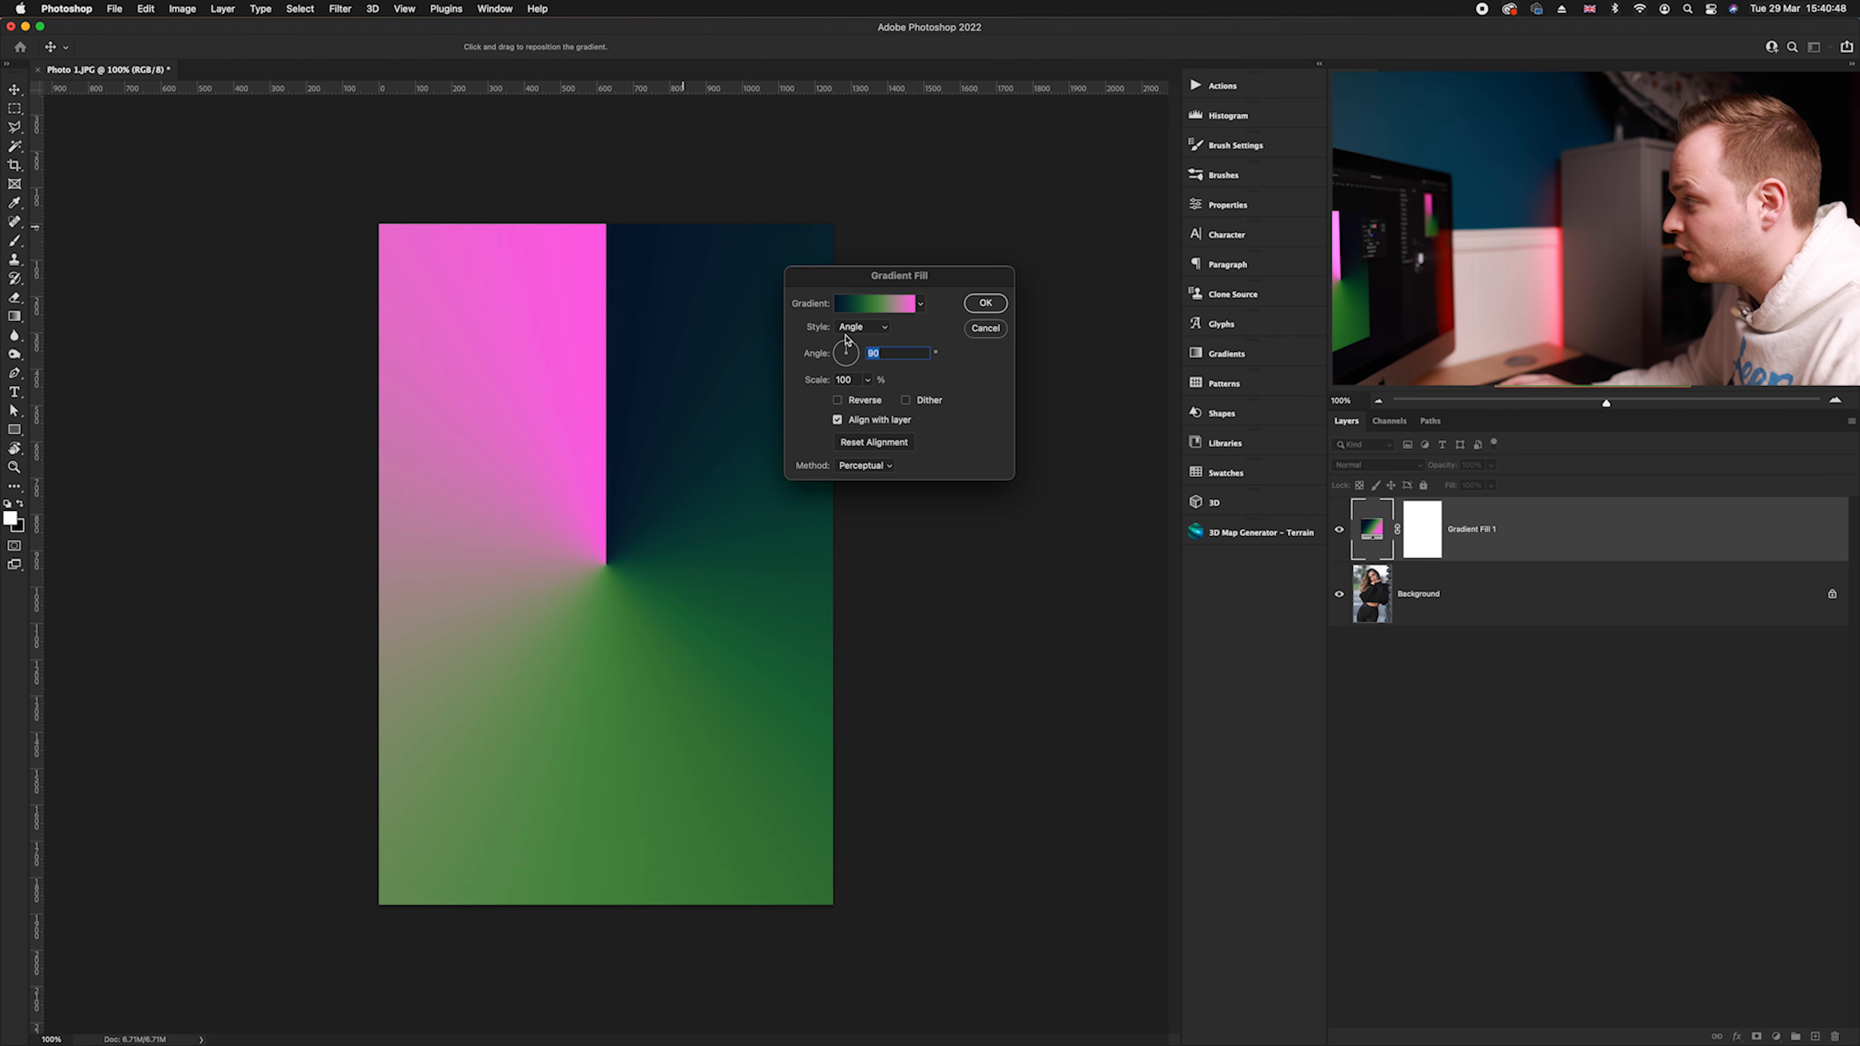
Try the gradient fill's angle at 40.67° and 0°, and return it to 90°
drag(860, 355, 873, 337)
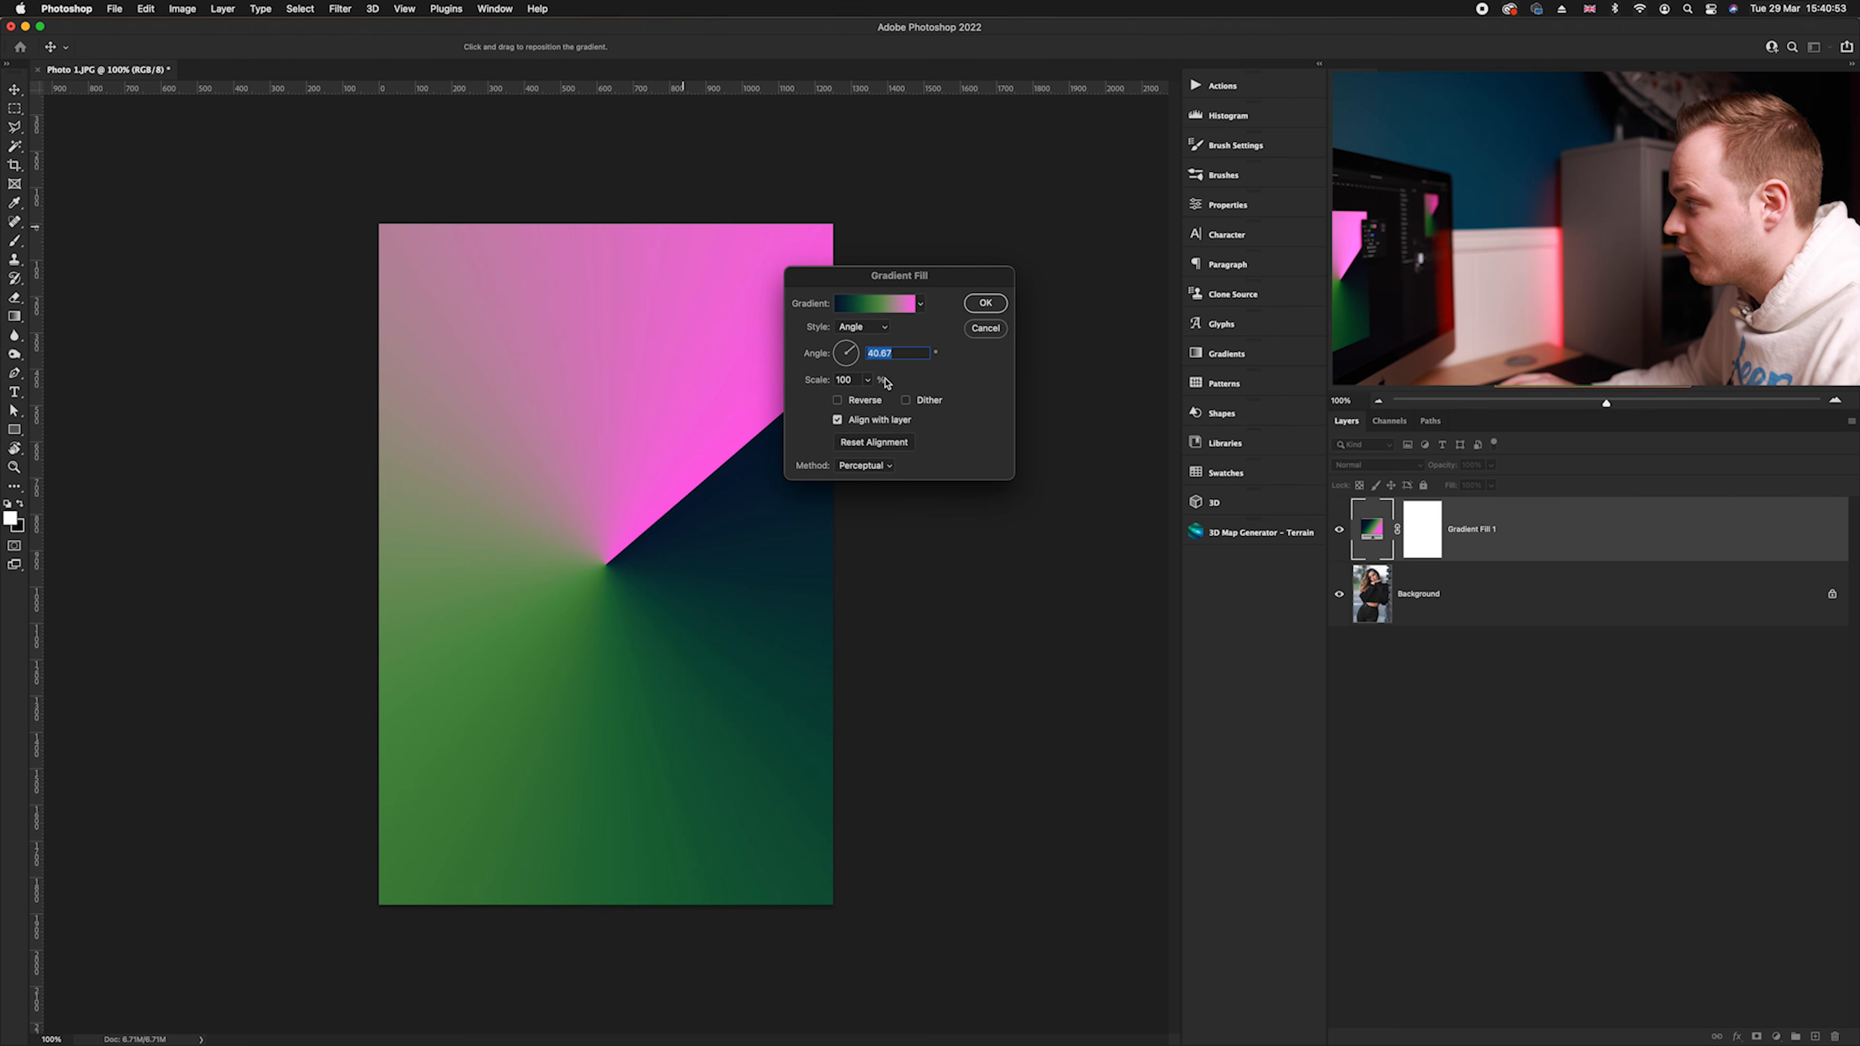
text(0)
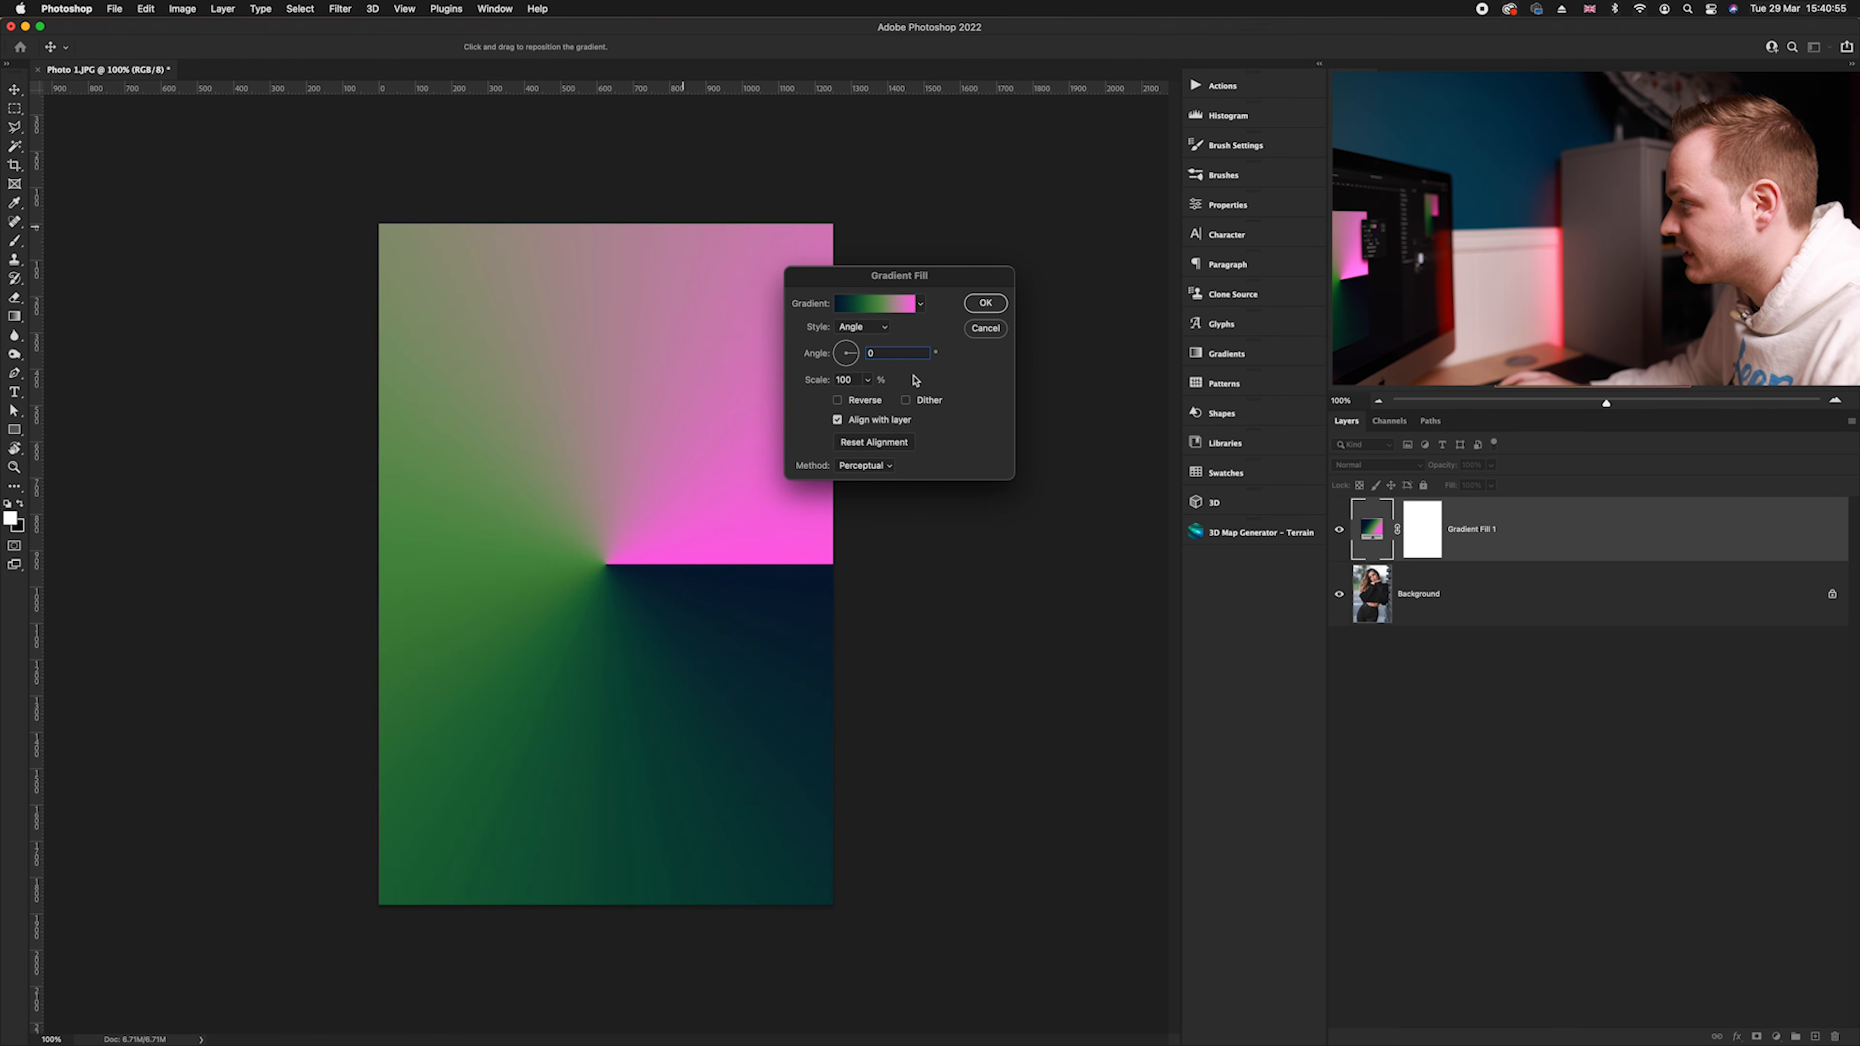
drag(877, 356, 850, 353)
text(90)
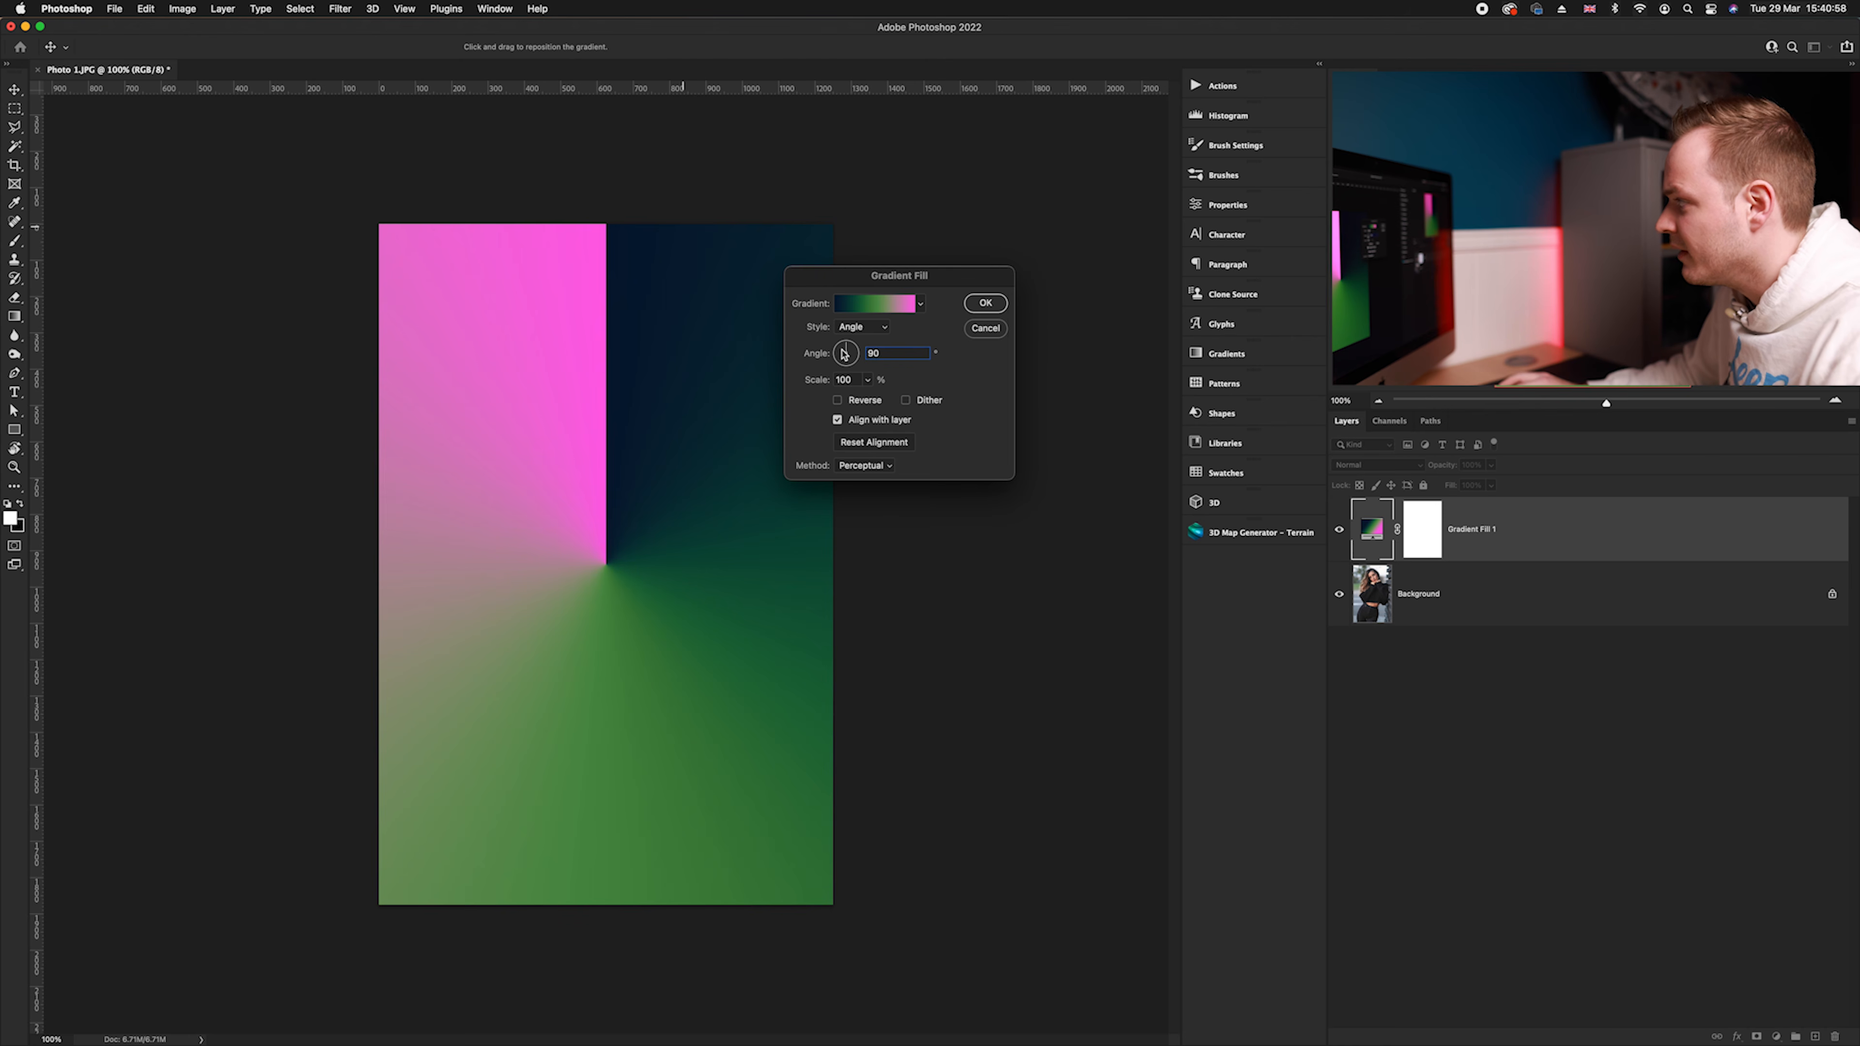
Change the gradient fill's style to Reflected and set its scale to 23%
click(861, 327)
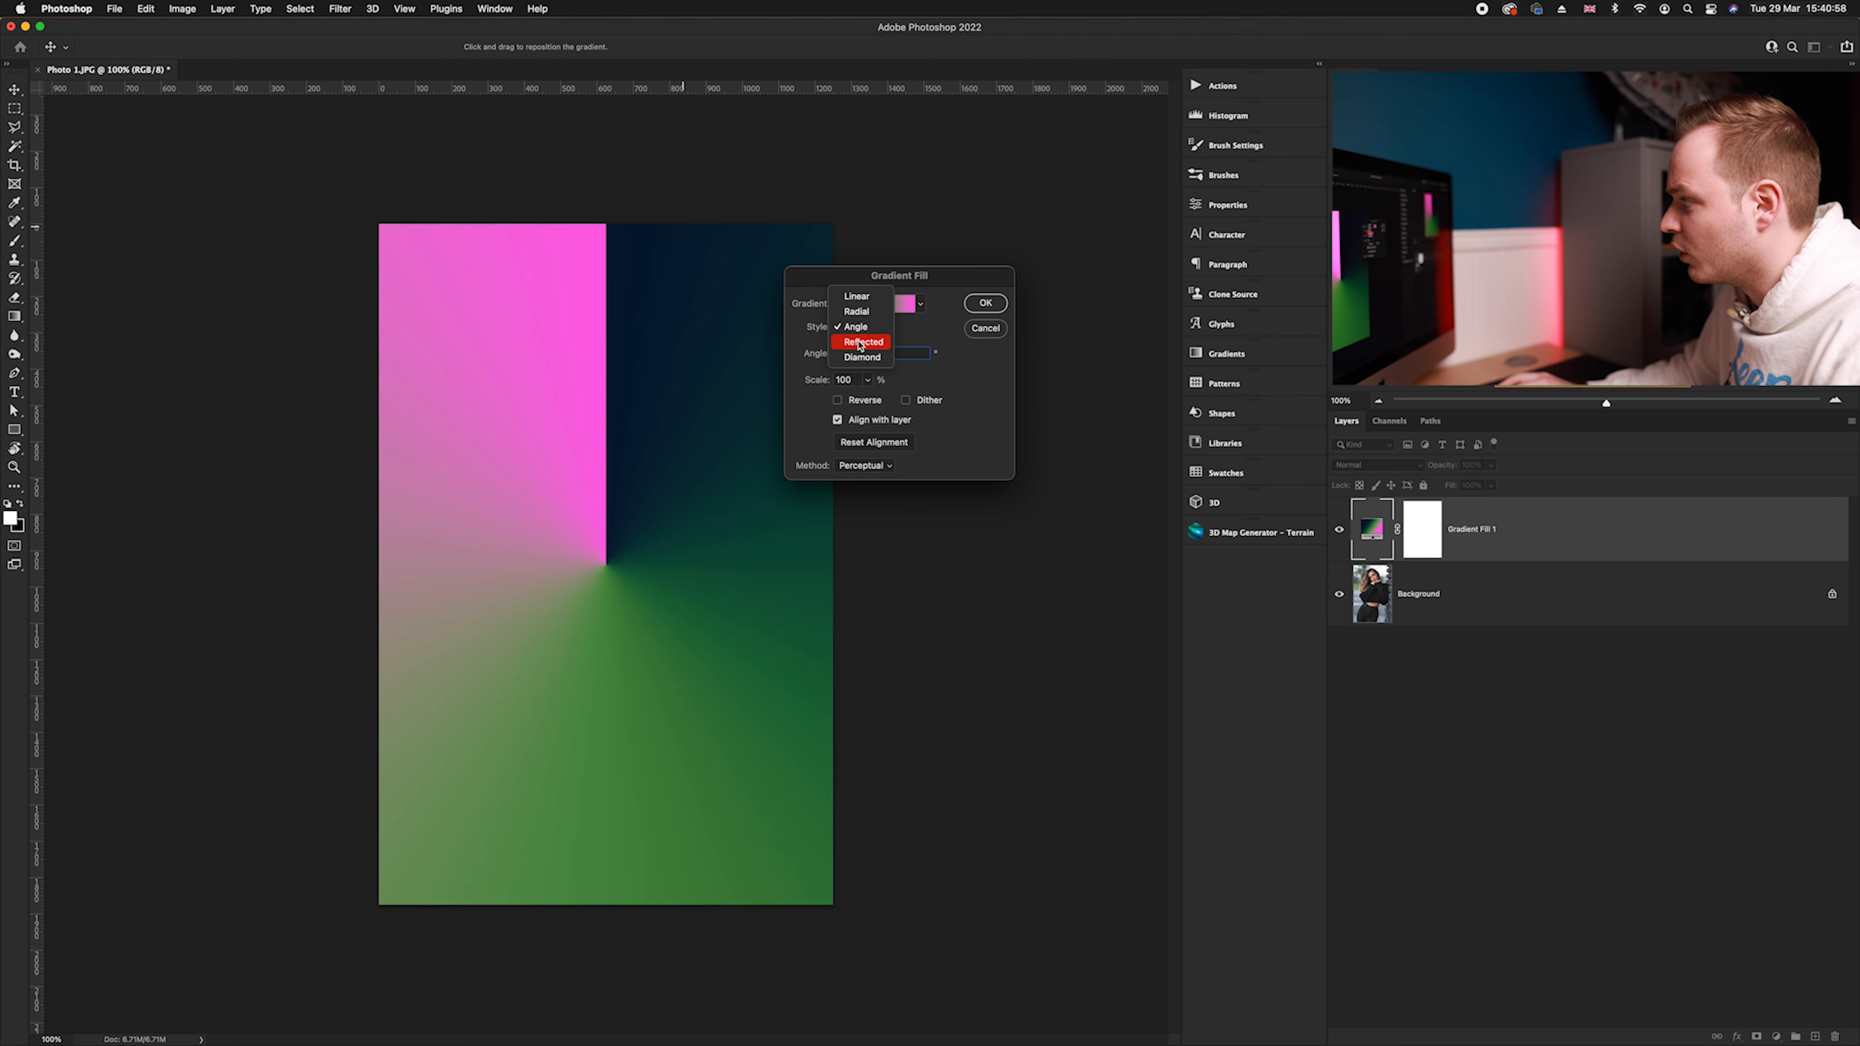
click(864, 341)
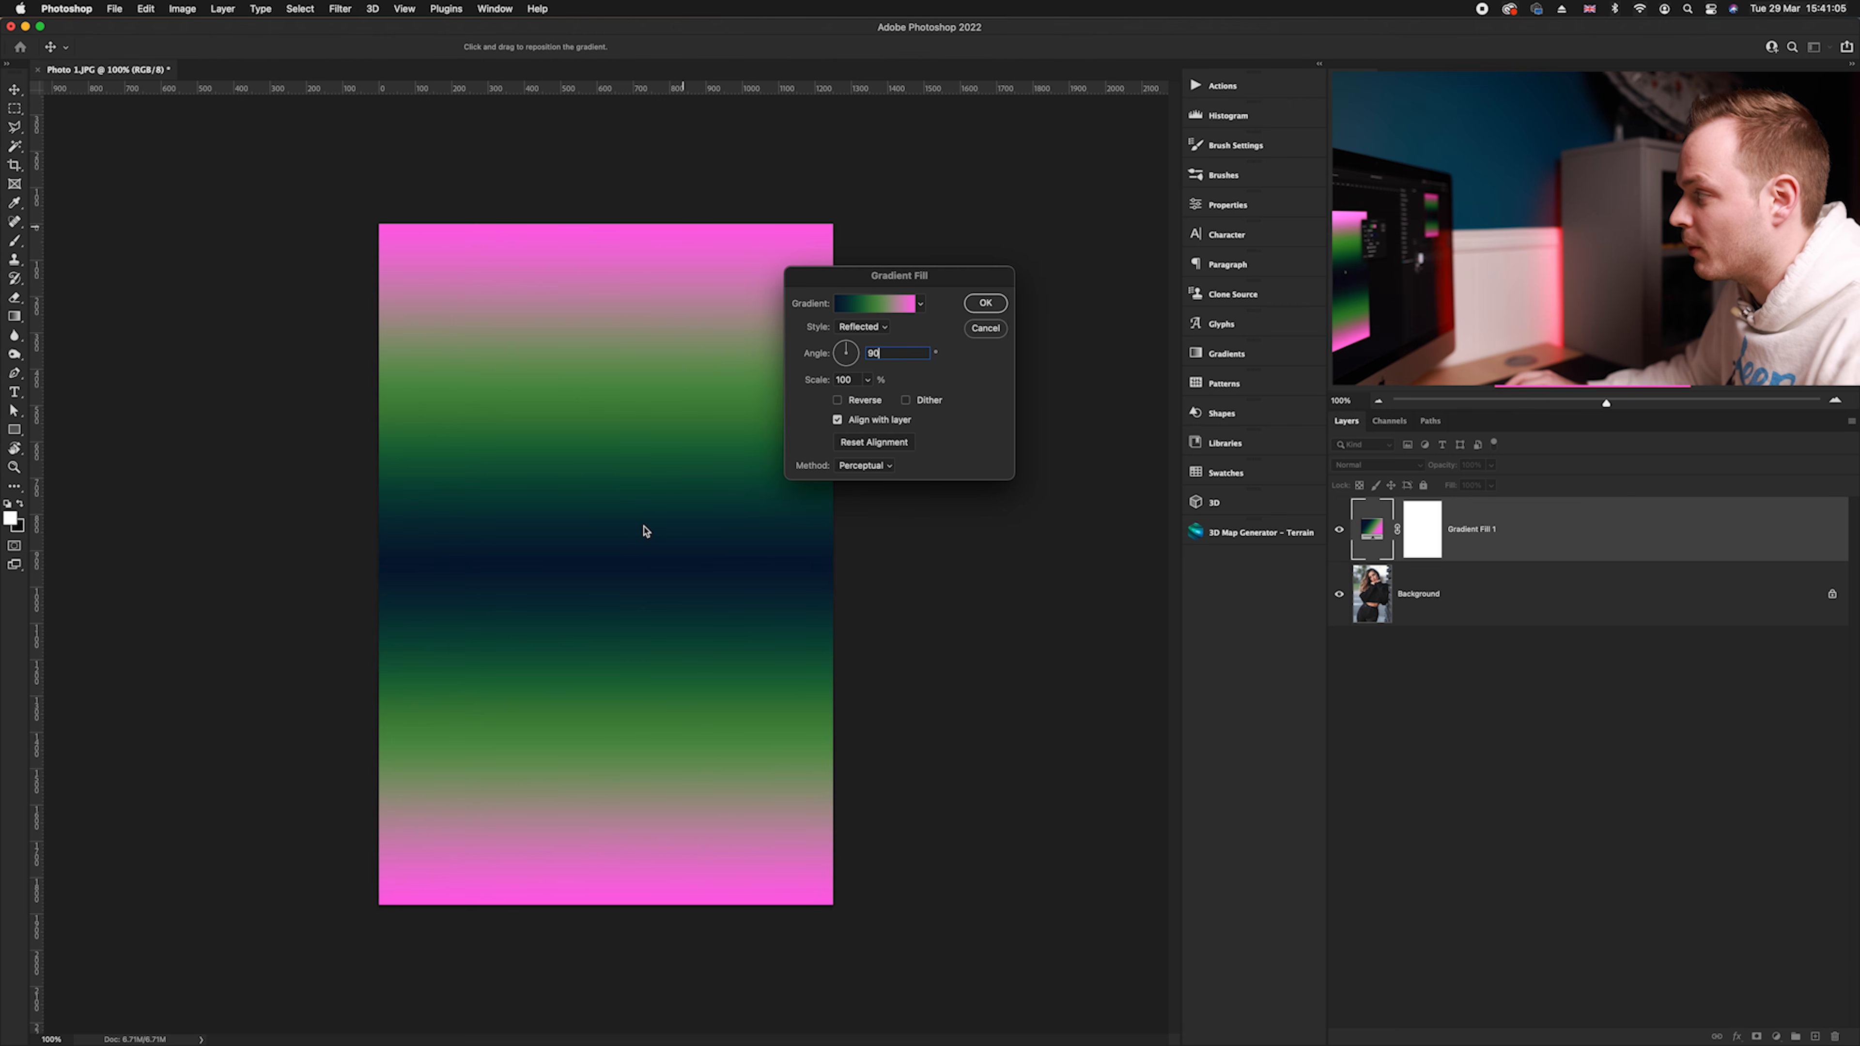
click(867, 381)
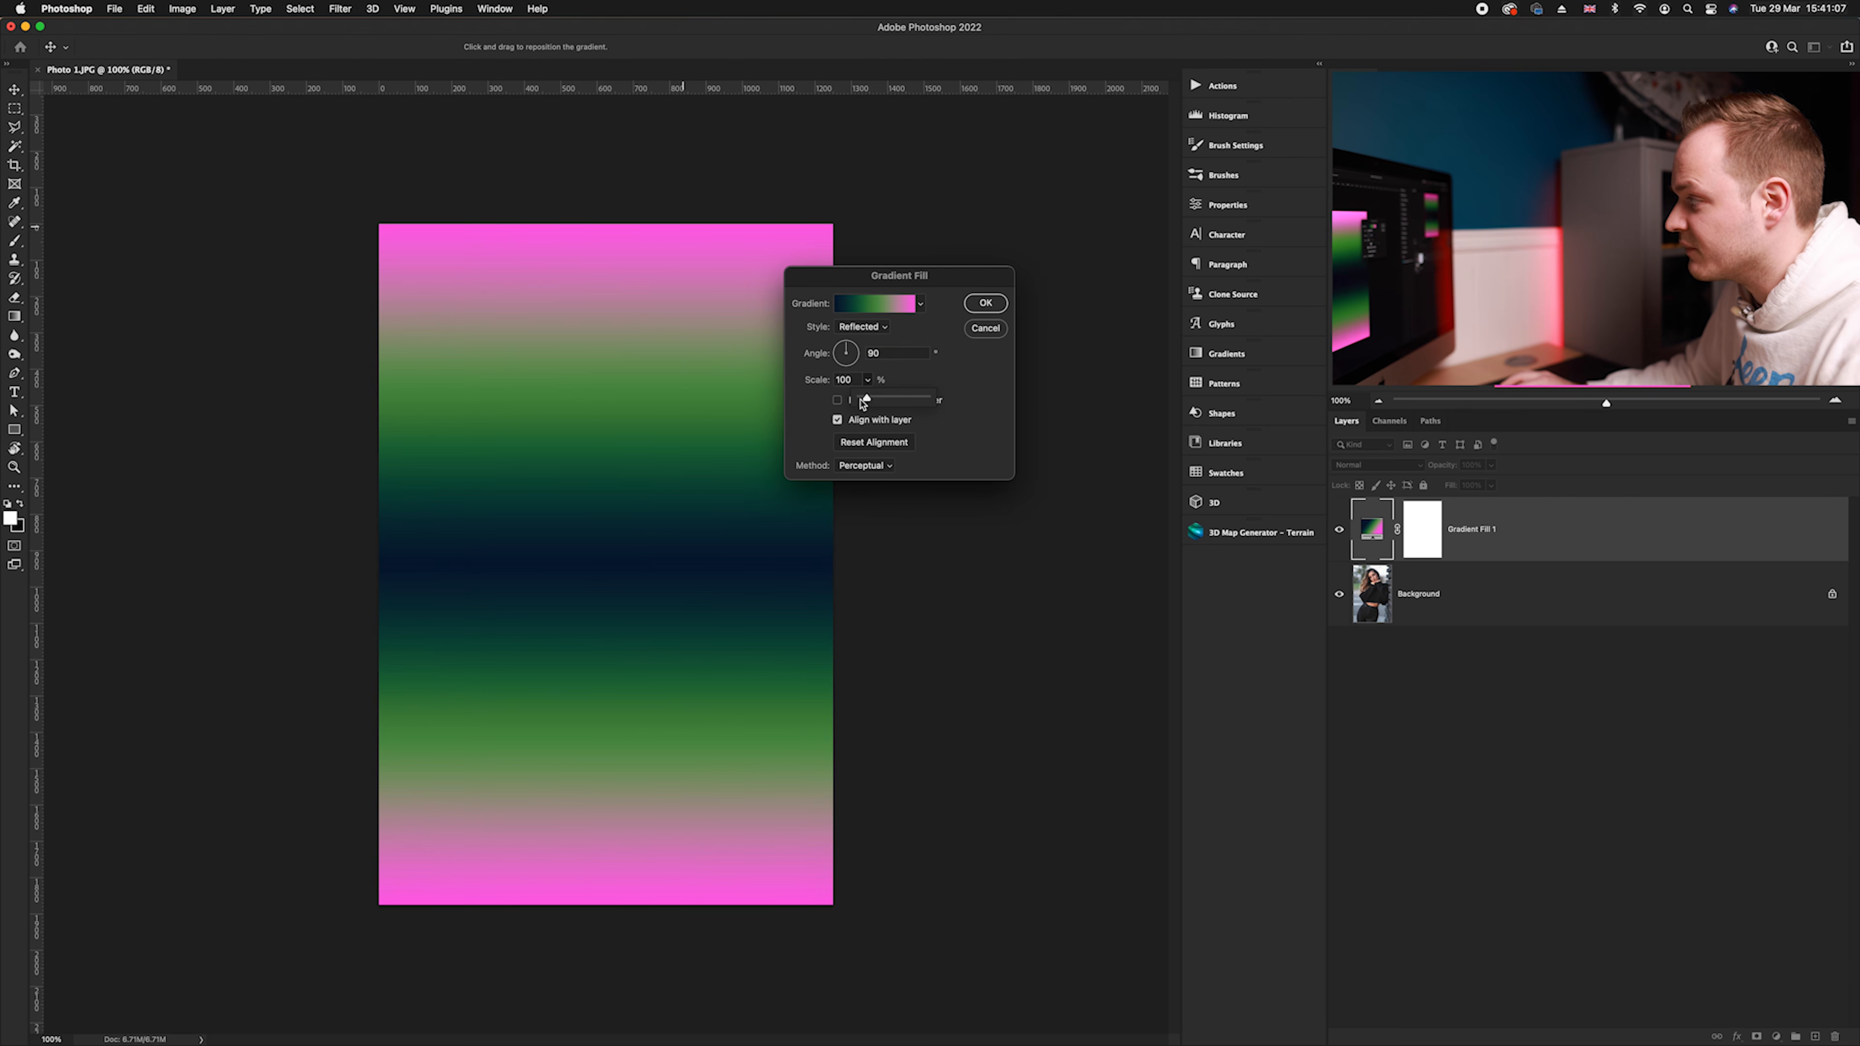
drag(863, 401, 888, 401)
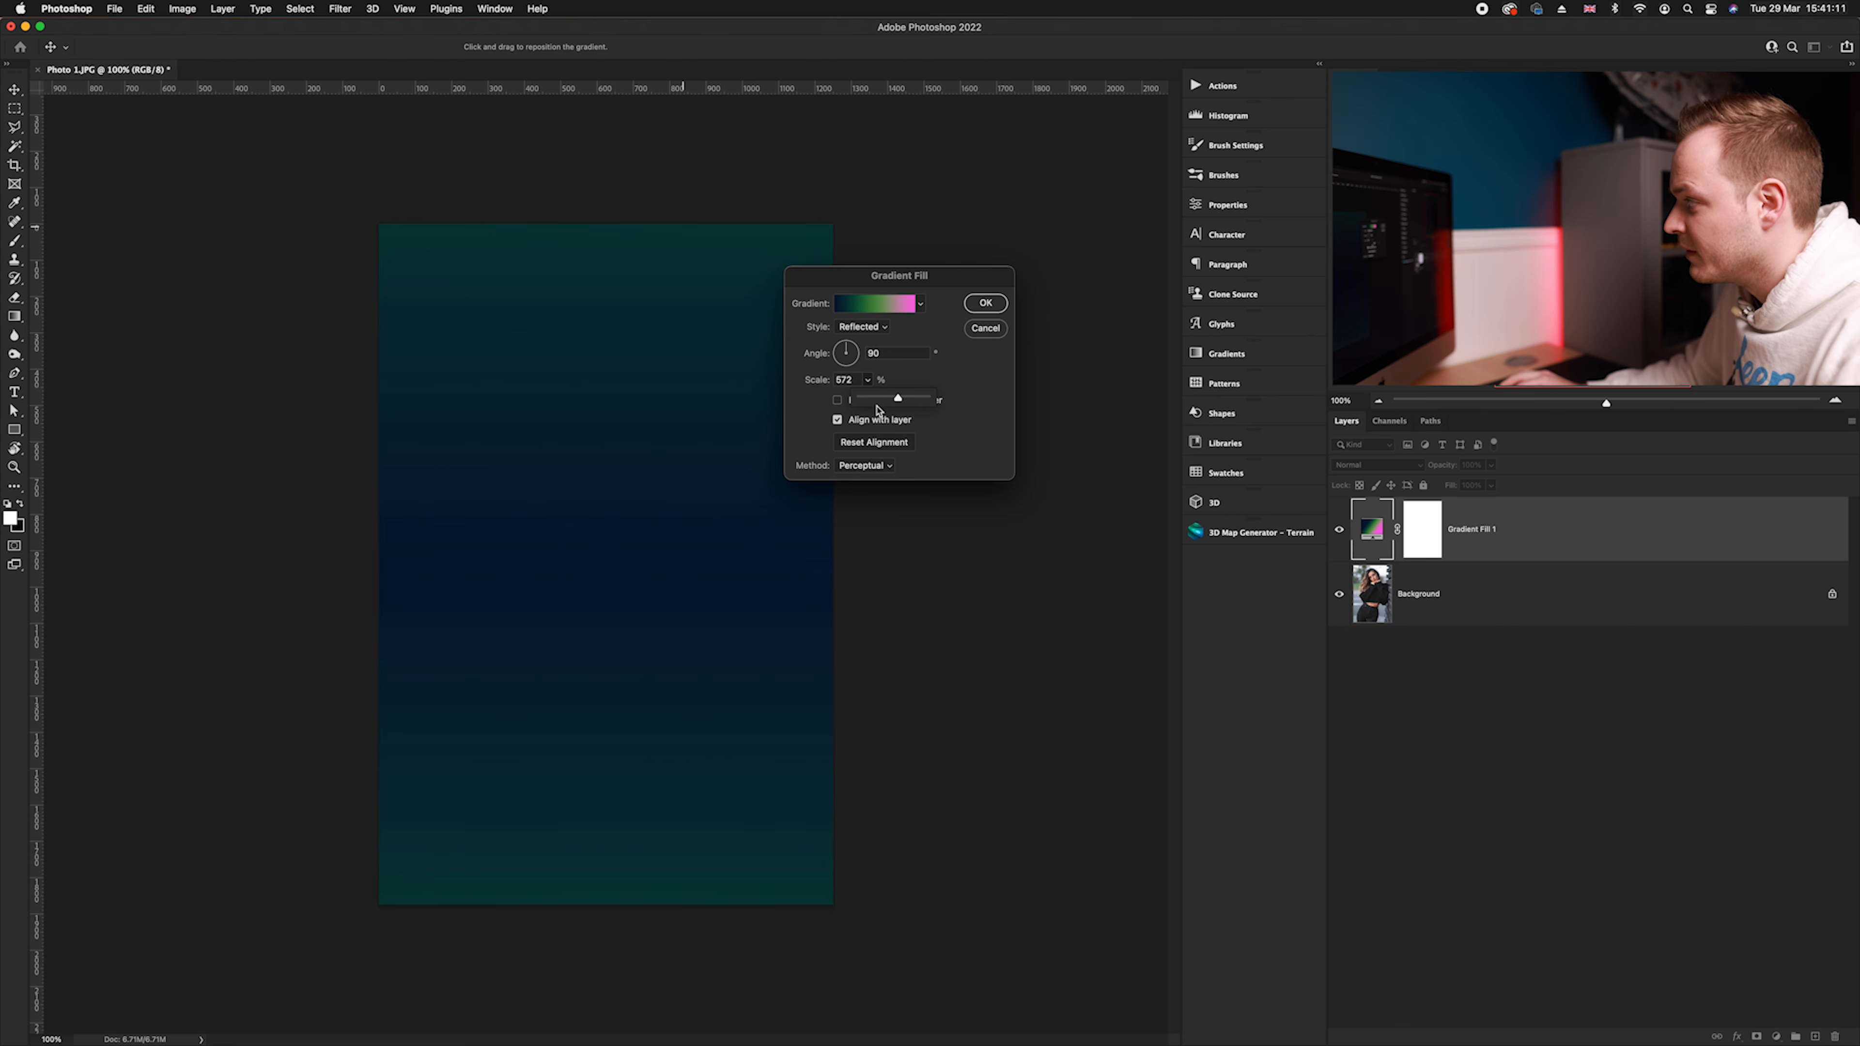
drag(898, 400, 865, 400)
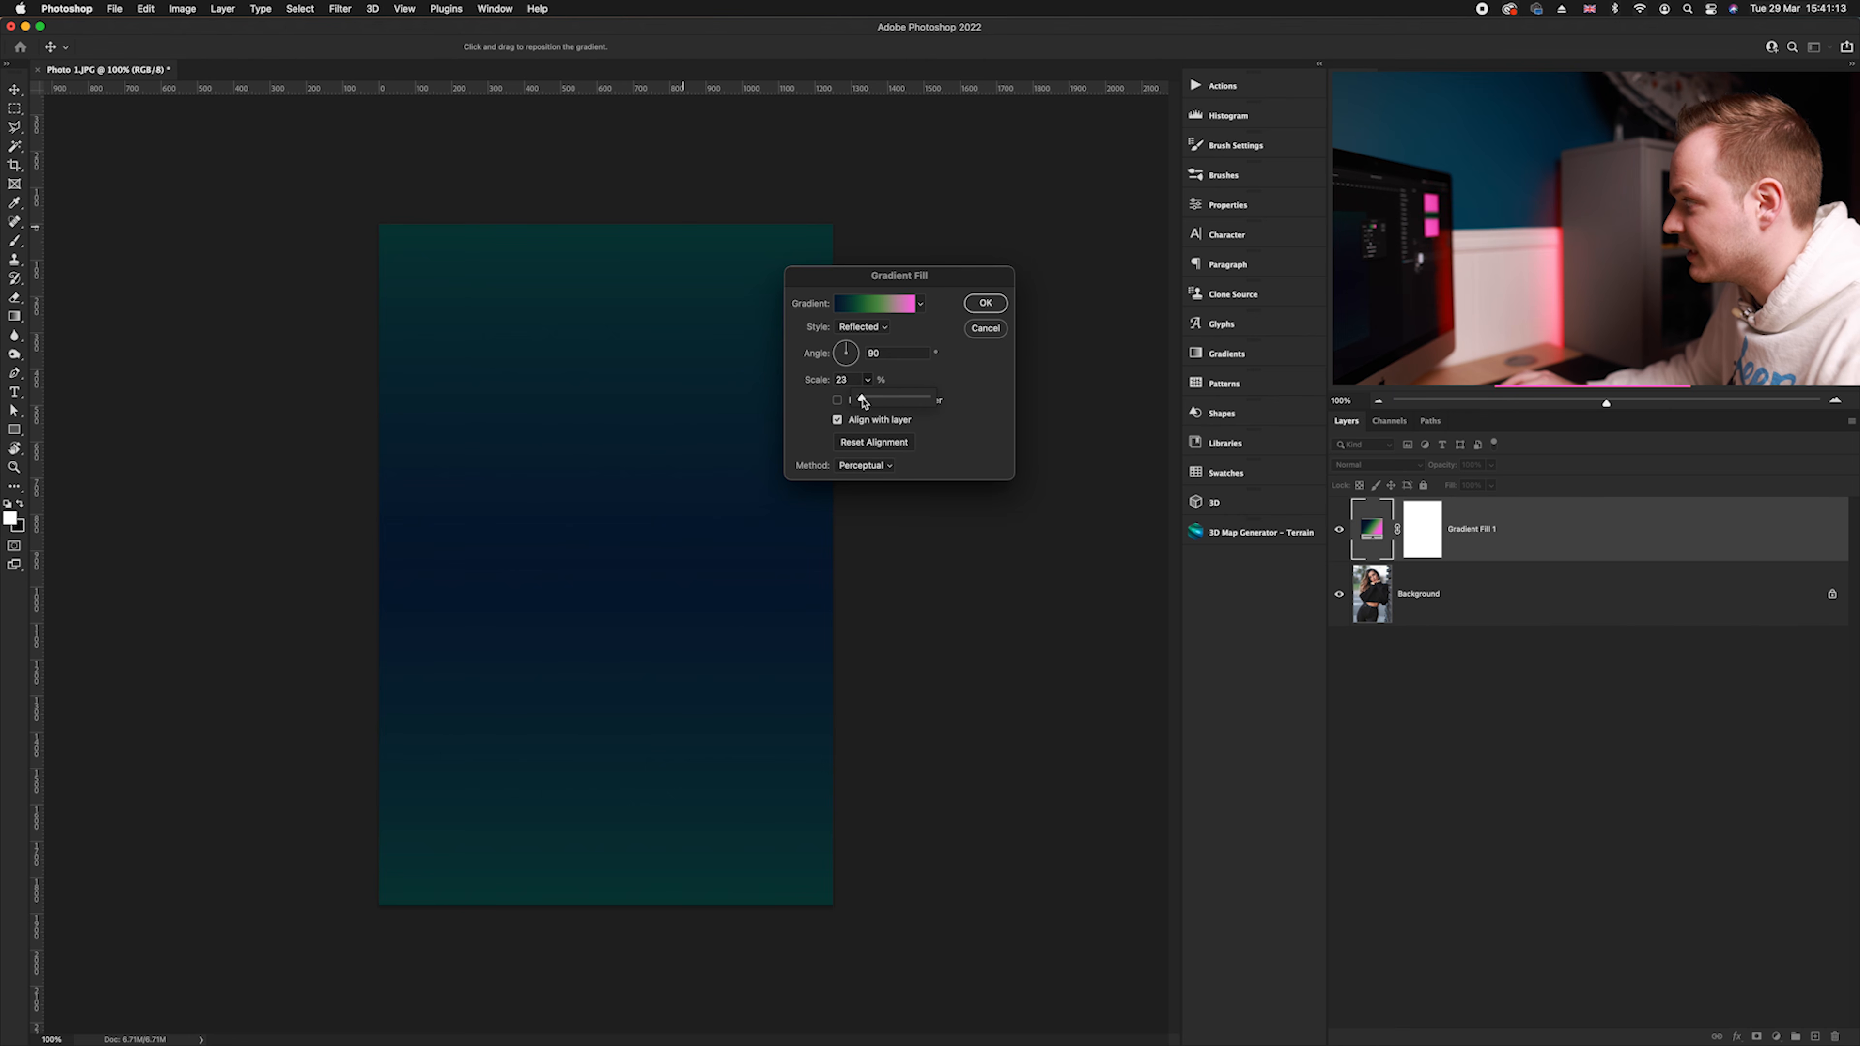
click(967, 372)
Try the gradient fill's Reverse option, turn it off again, and accept the fill settings
click(838, 401)
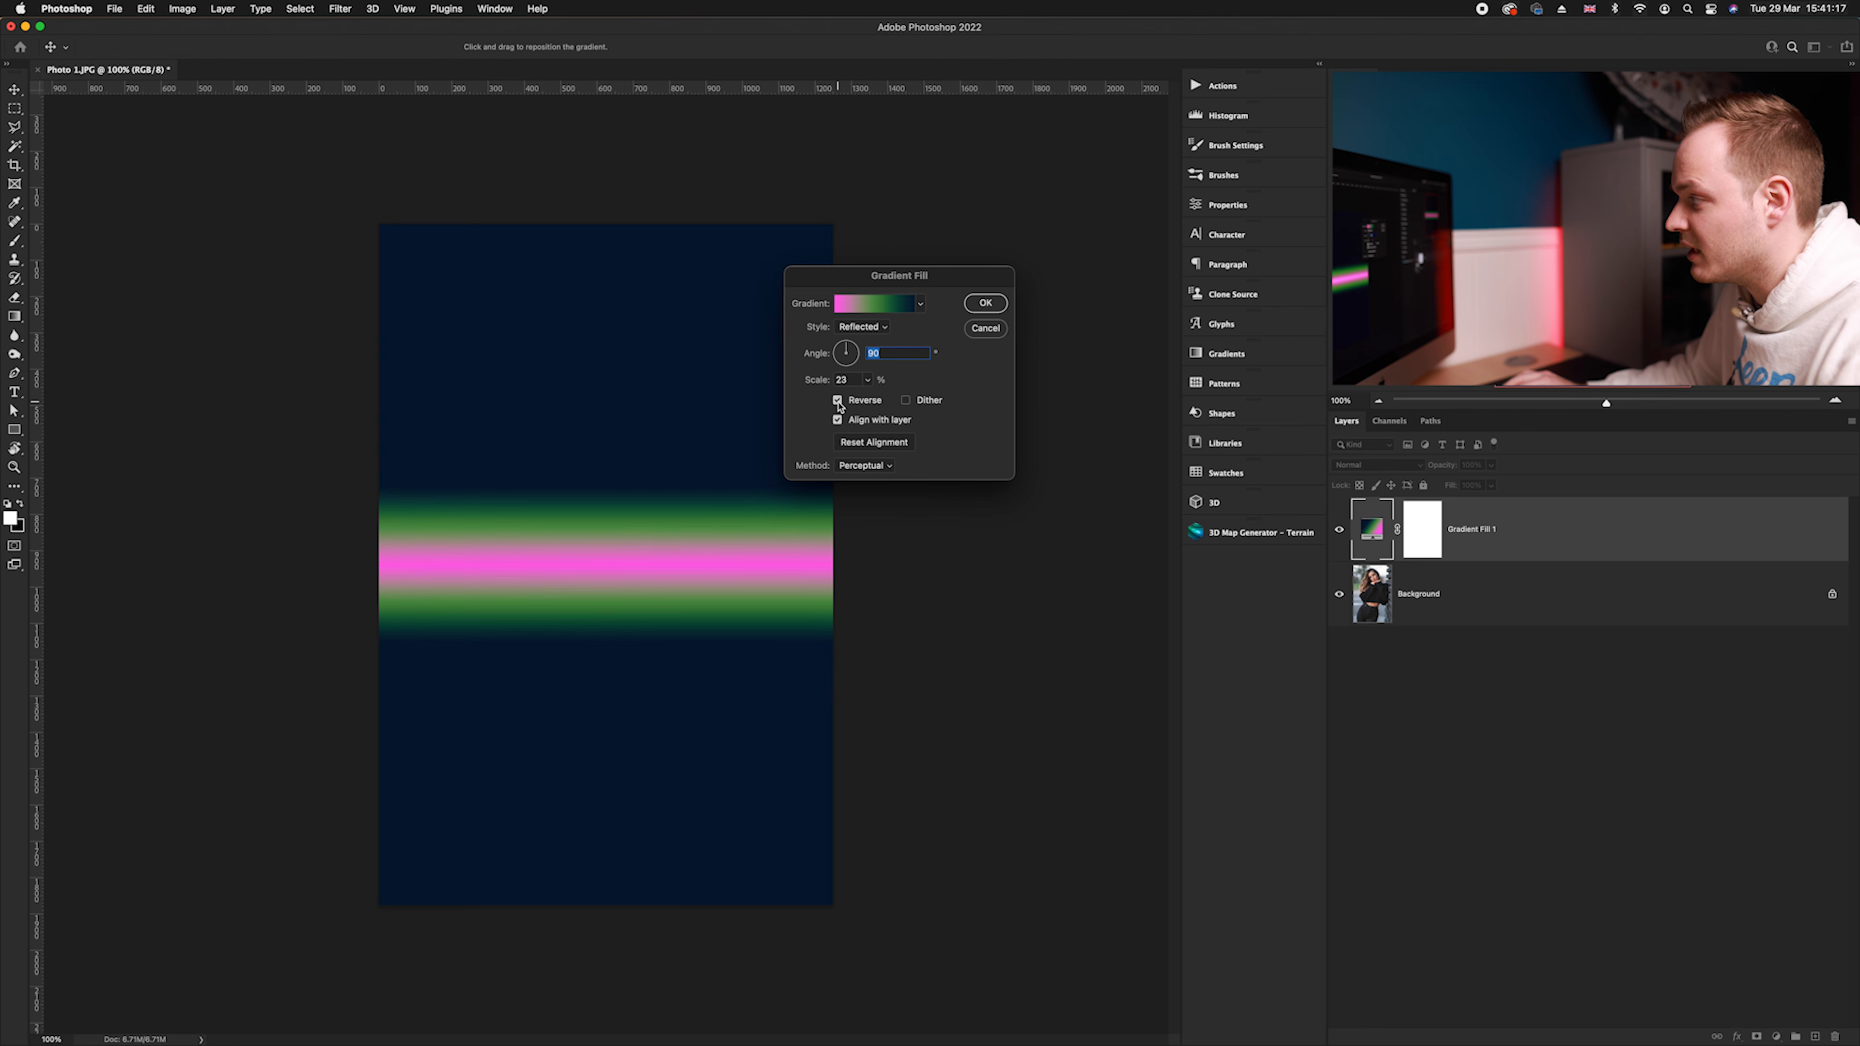
click(838, 402)
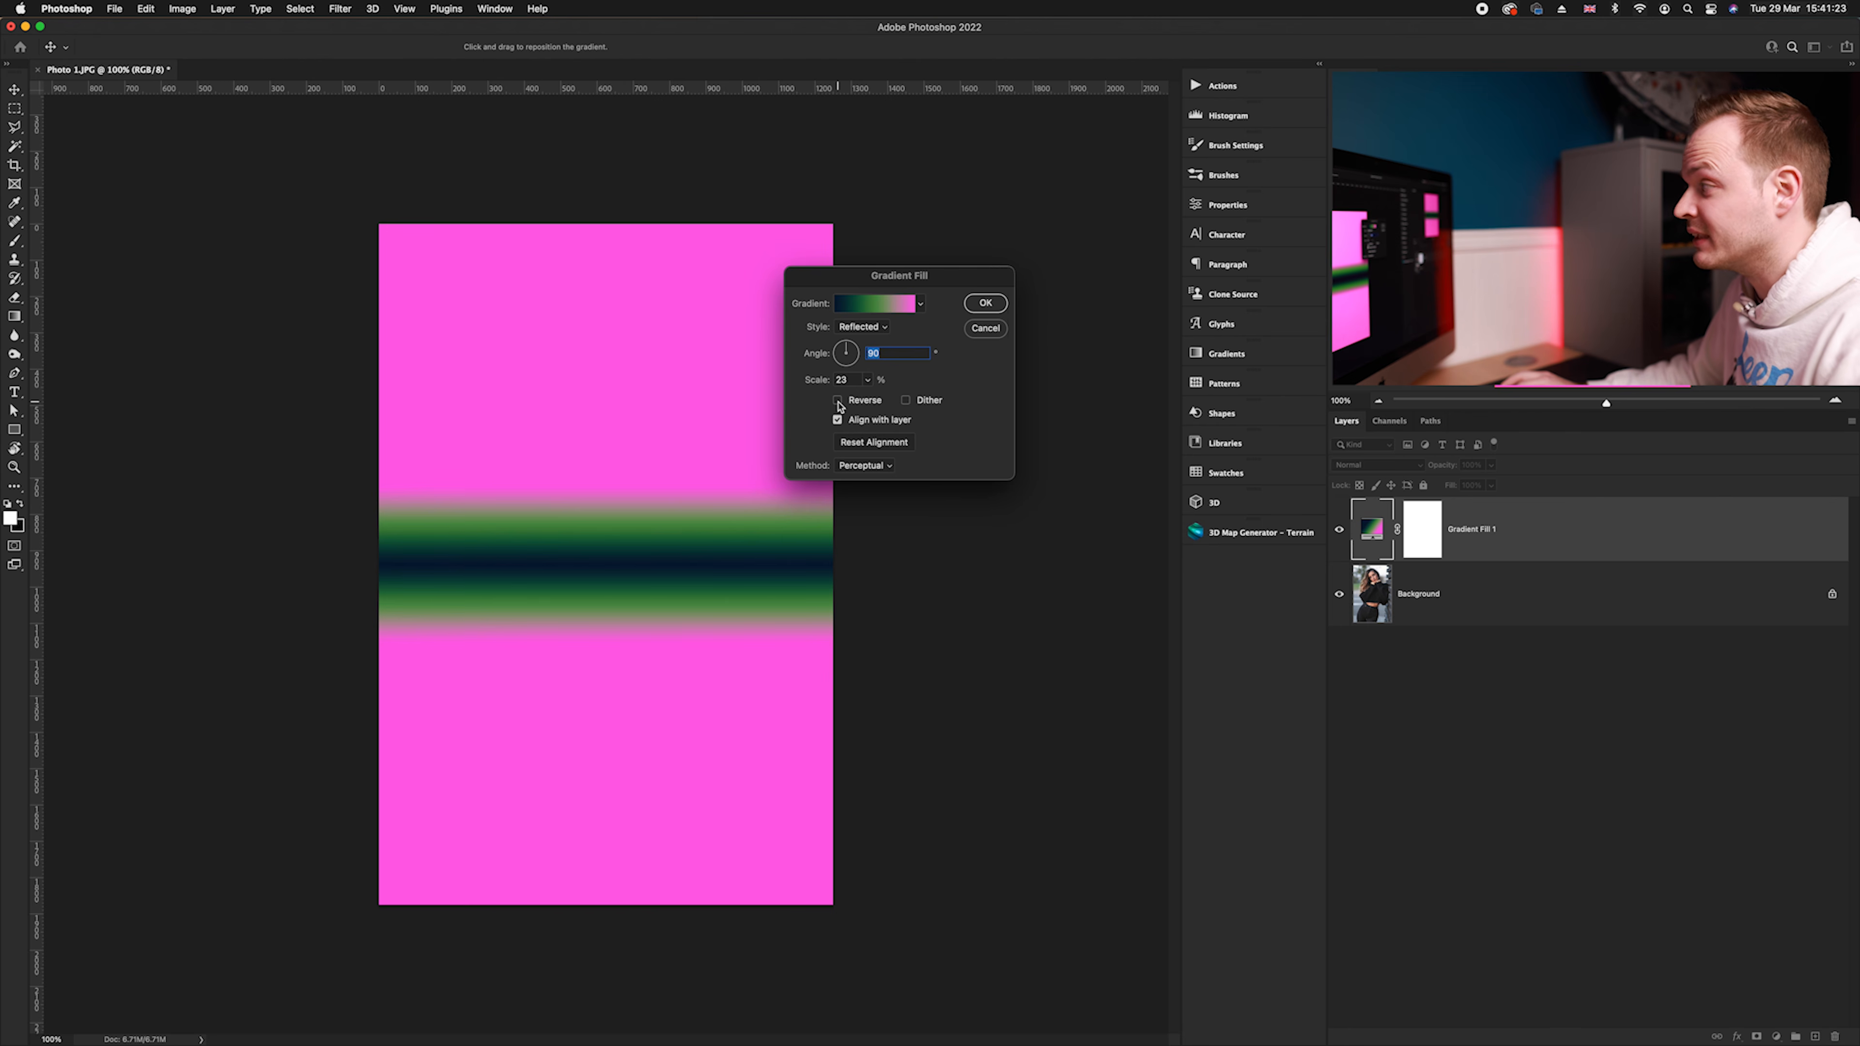
click(986, 303)
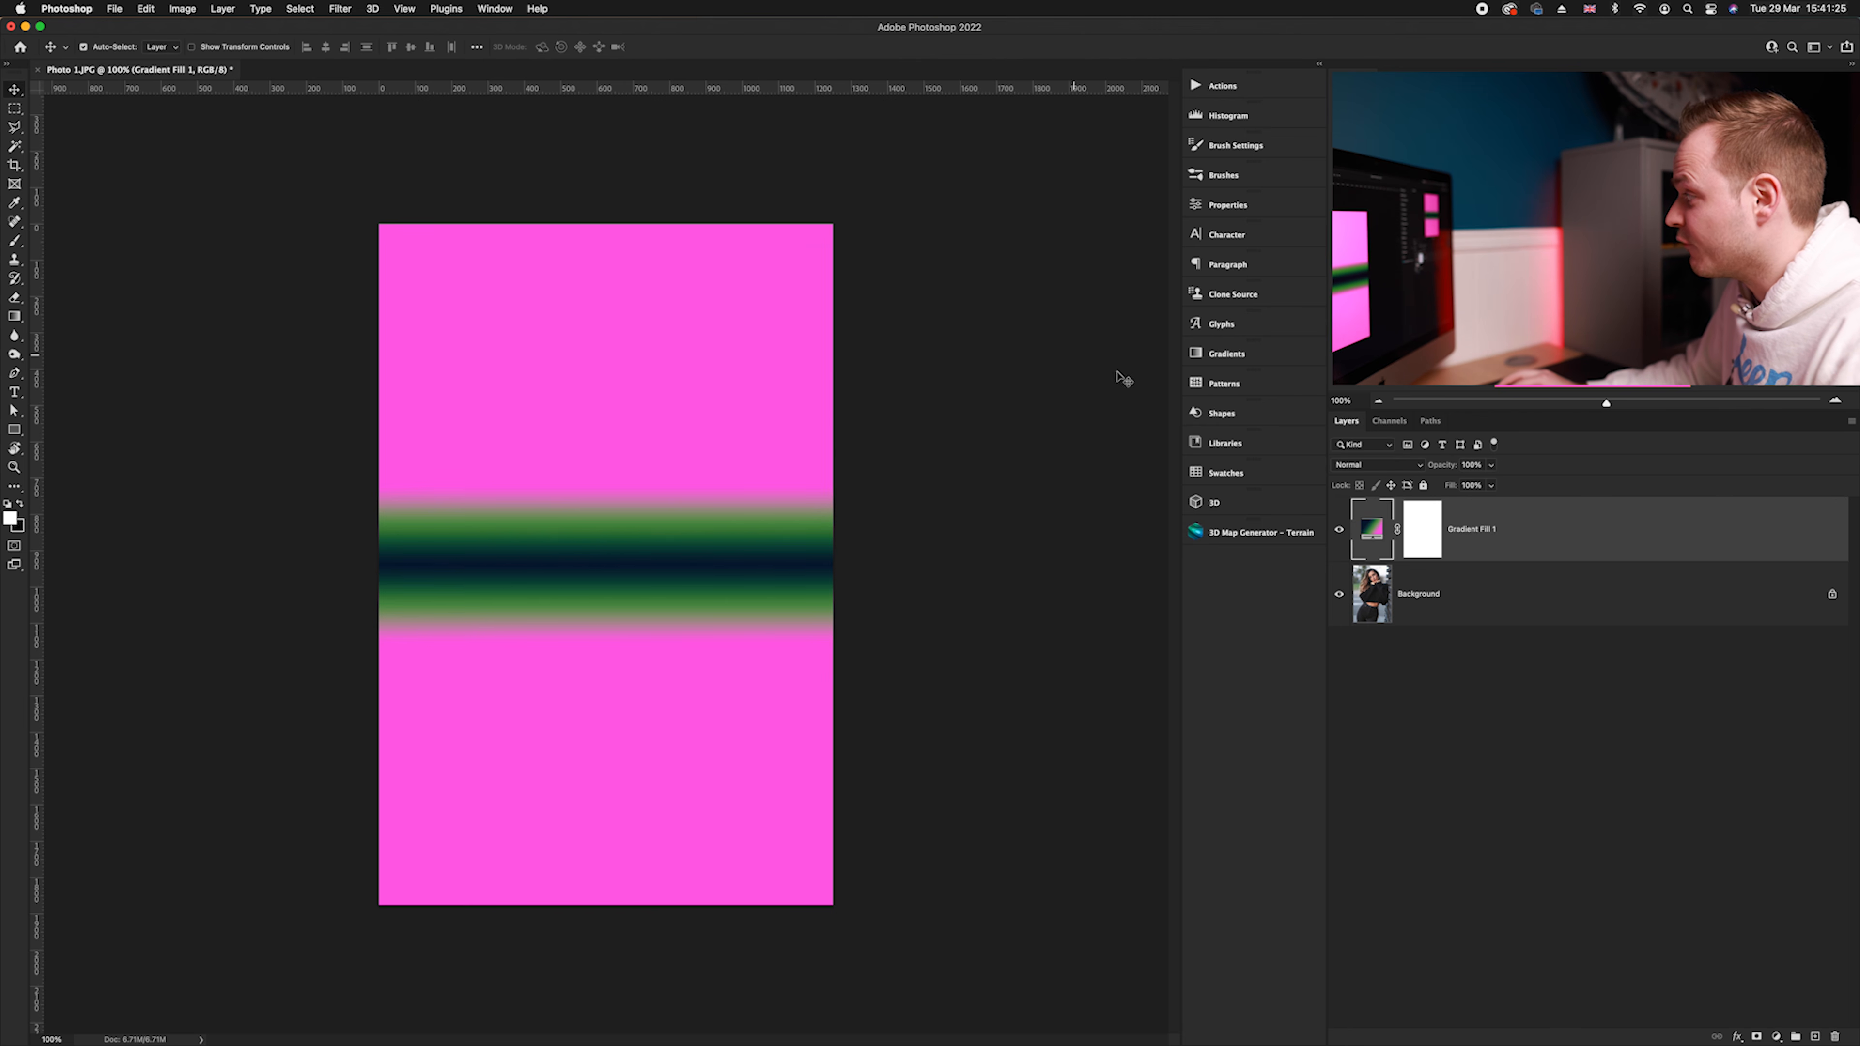
Set the gradient fill layer's blend mode to Soft Light and reposition its gradient lower over the photo
click(1359, 466)
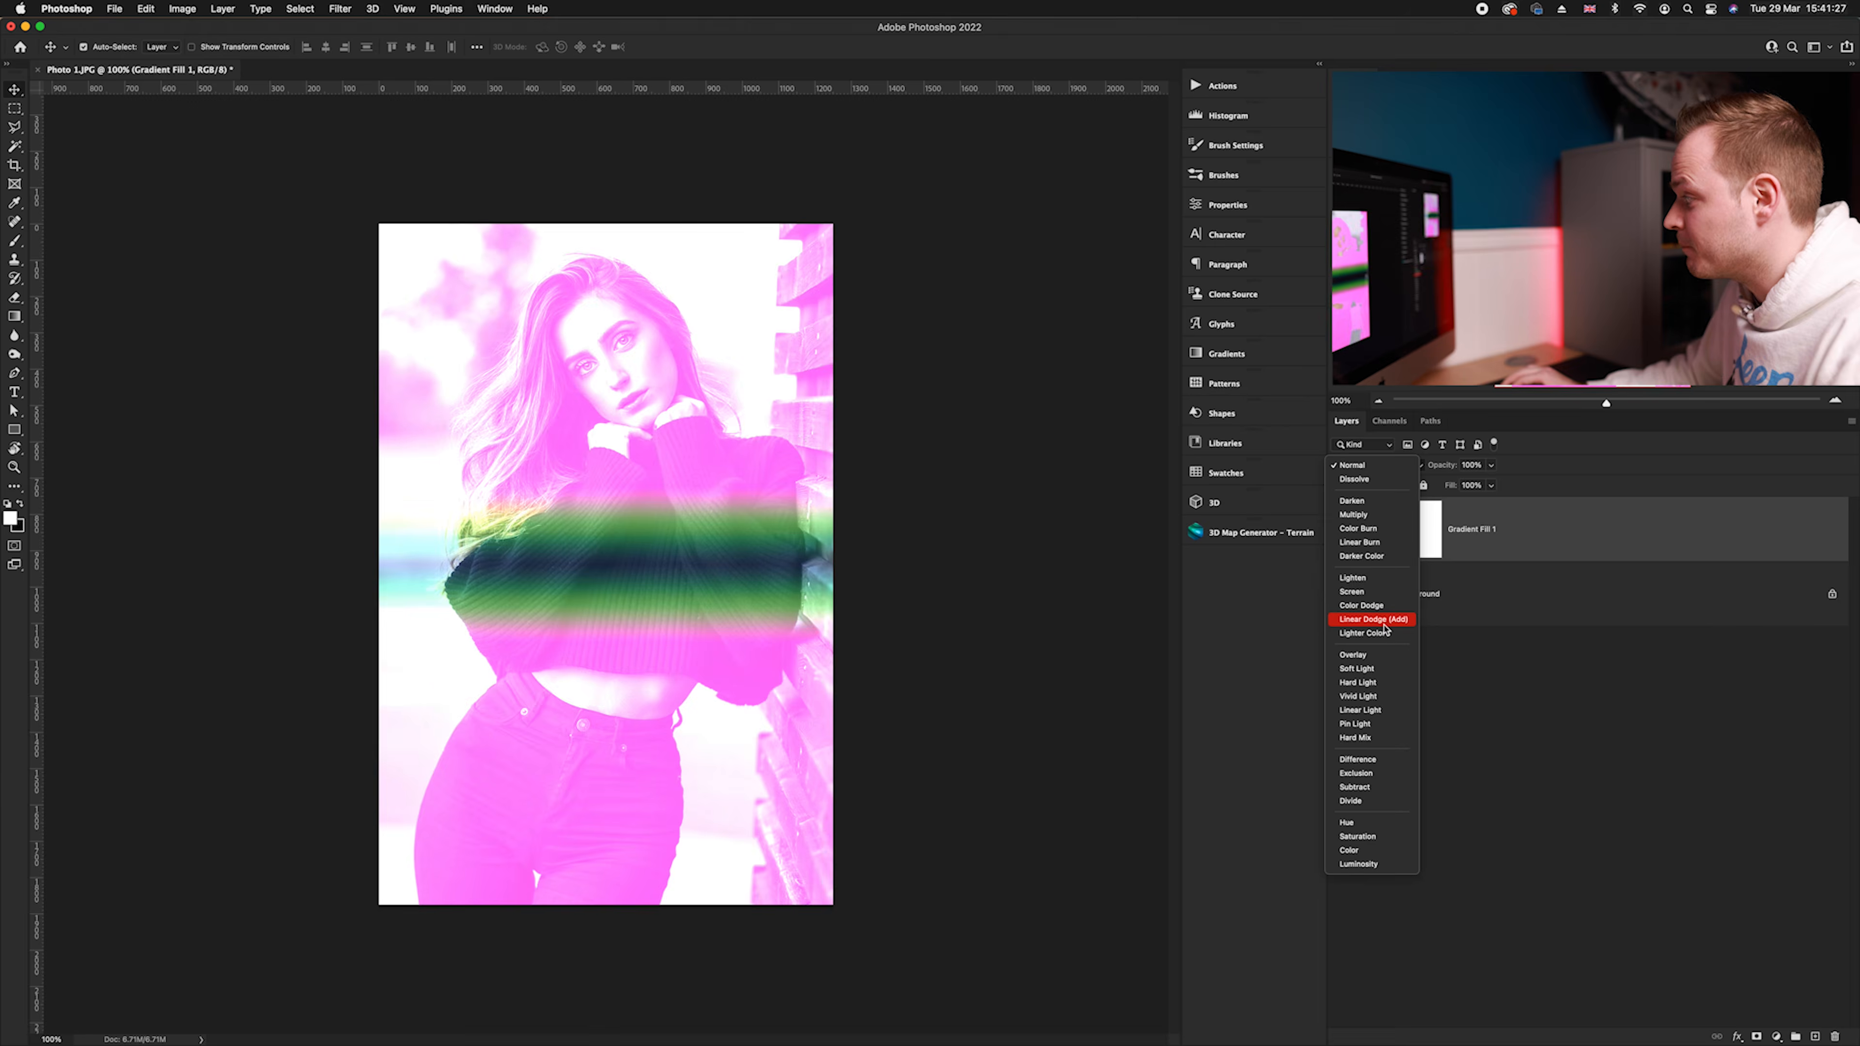
click(1386, 672)
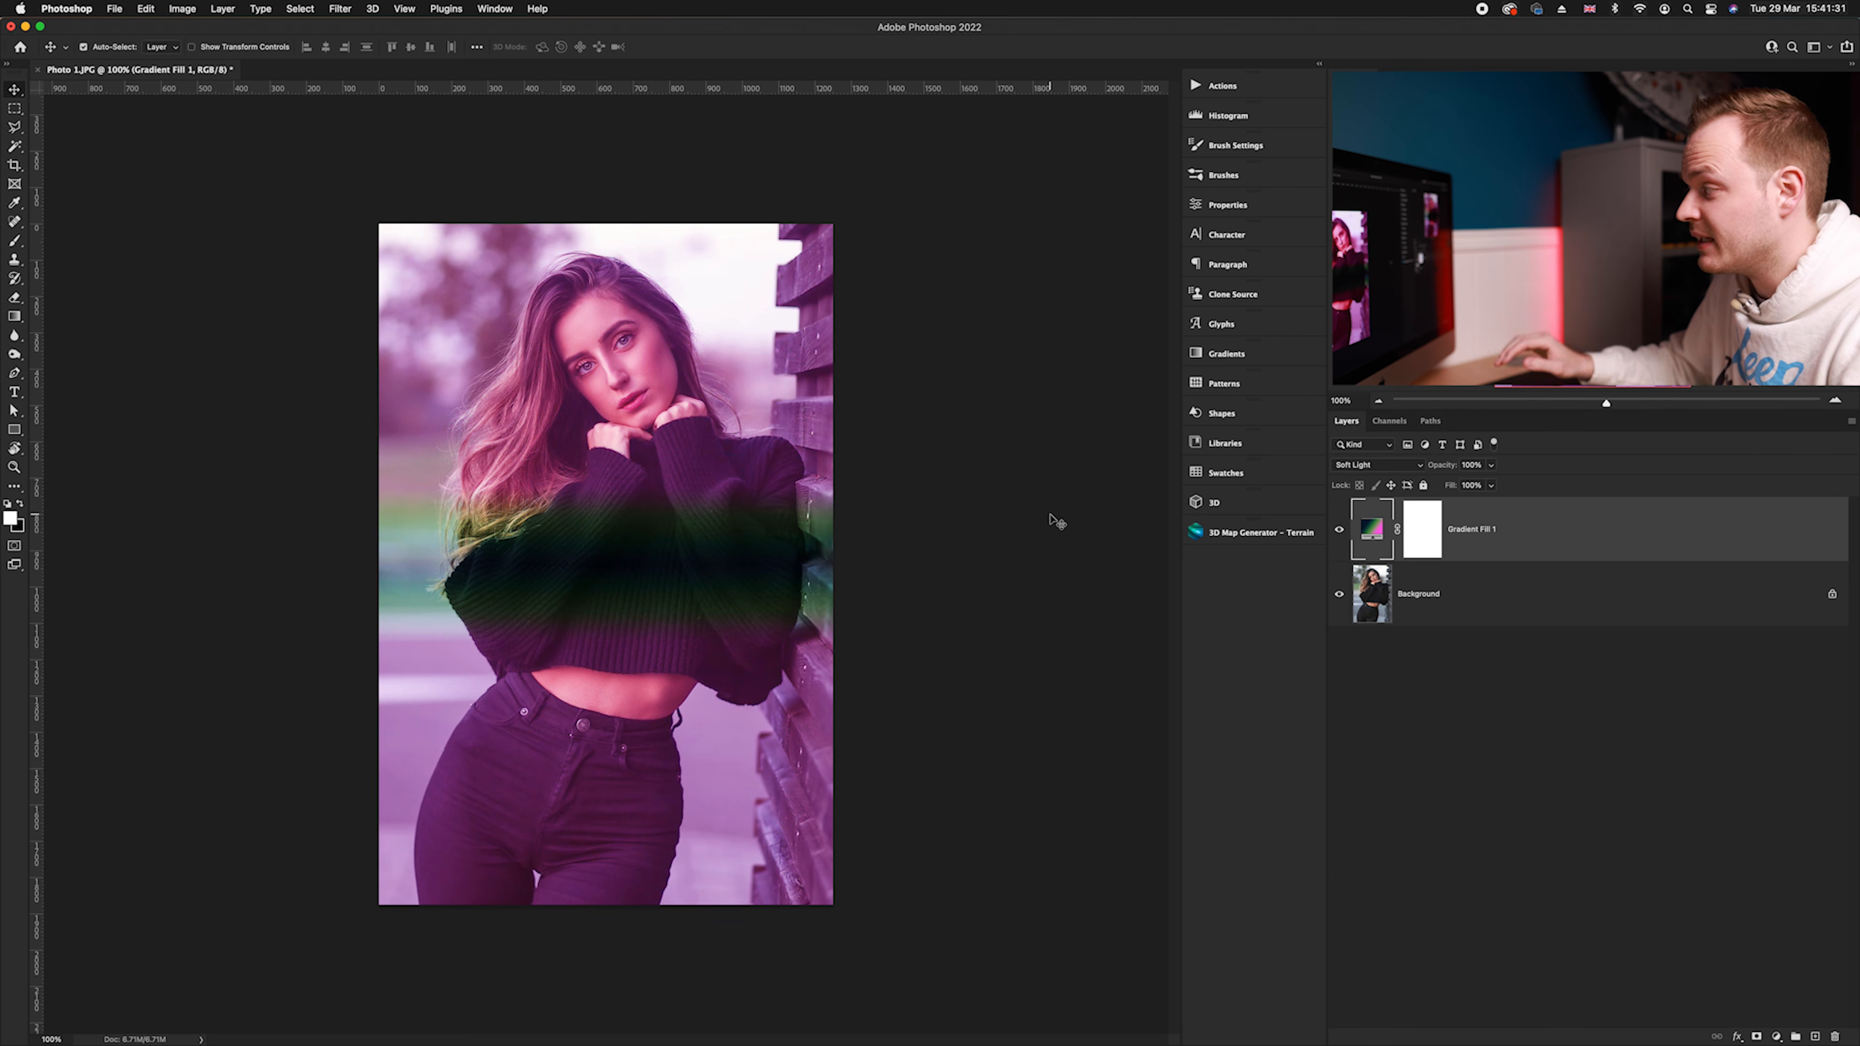
double_click(1379, 536)
drag(596, 546, 645, 857)
click(986, 303)
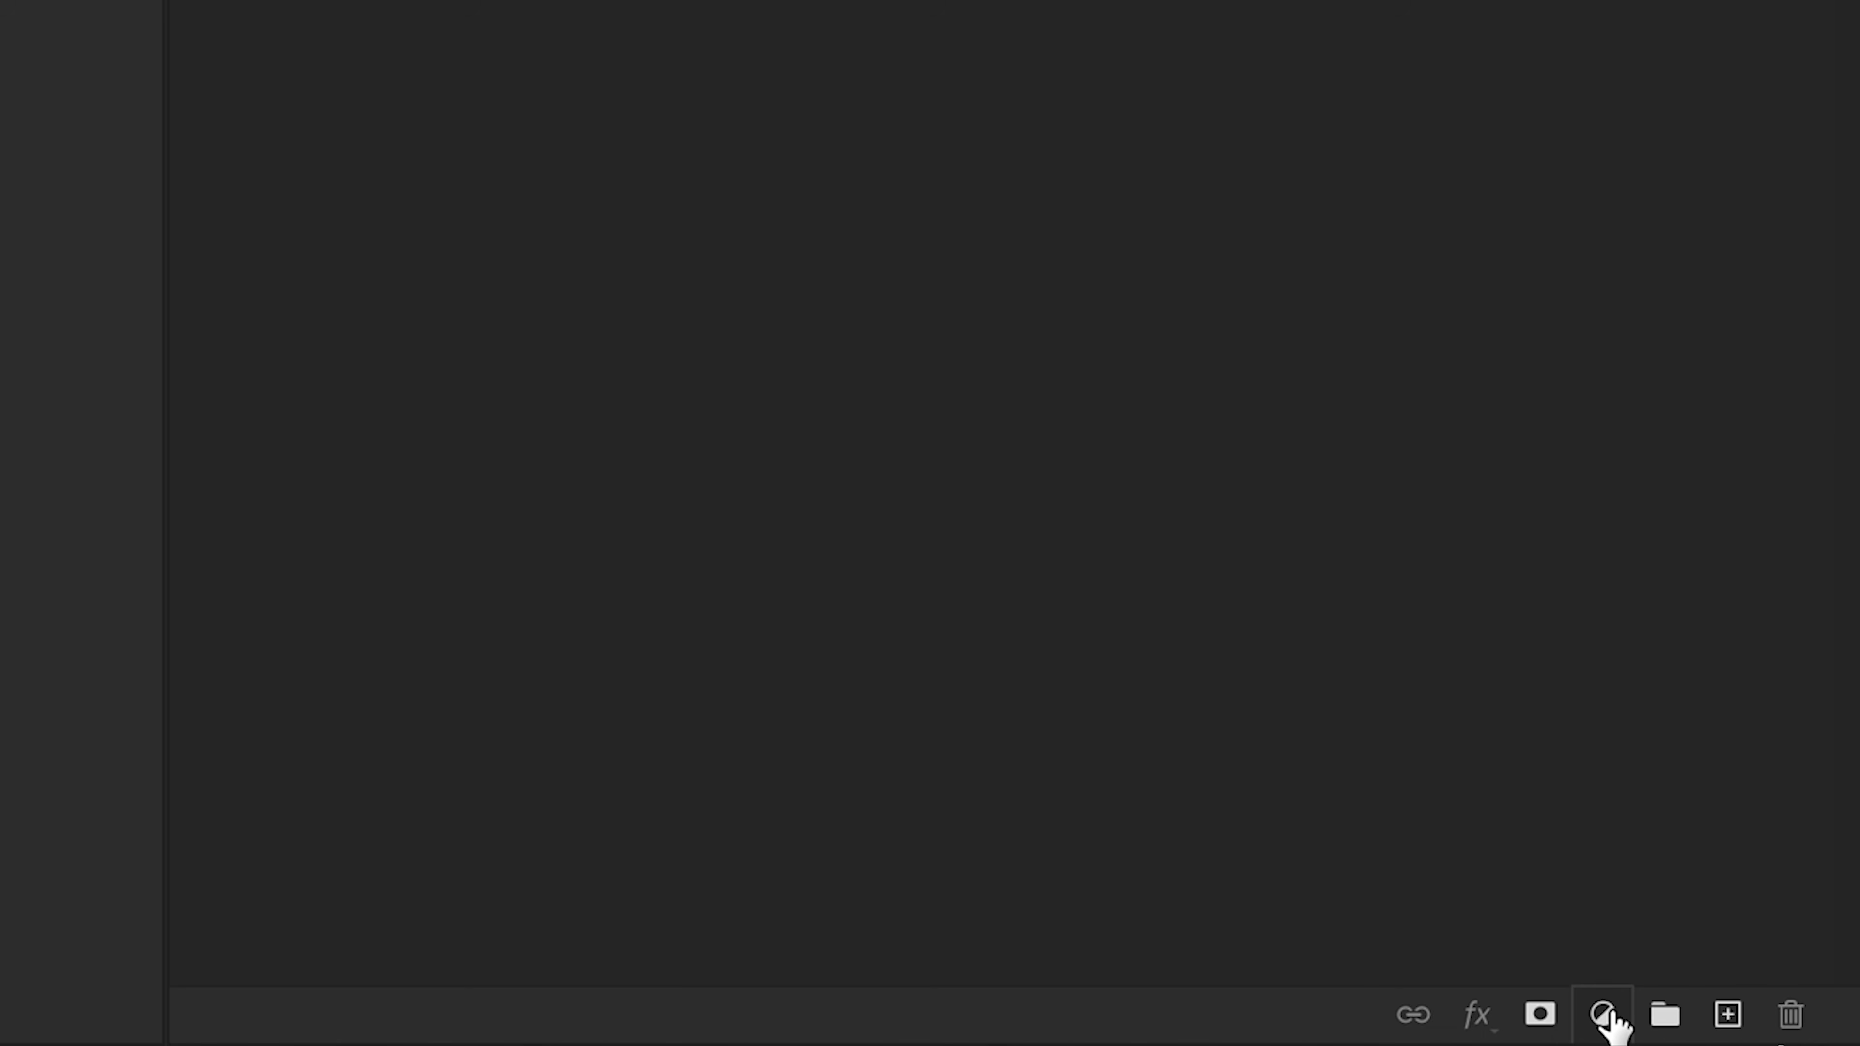
Add a Pattern fill layer and reposition its leaf pattern on the canvas, trying an angle of 48.11°
click(1602, 1015)
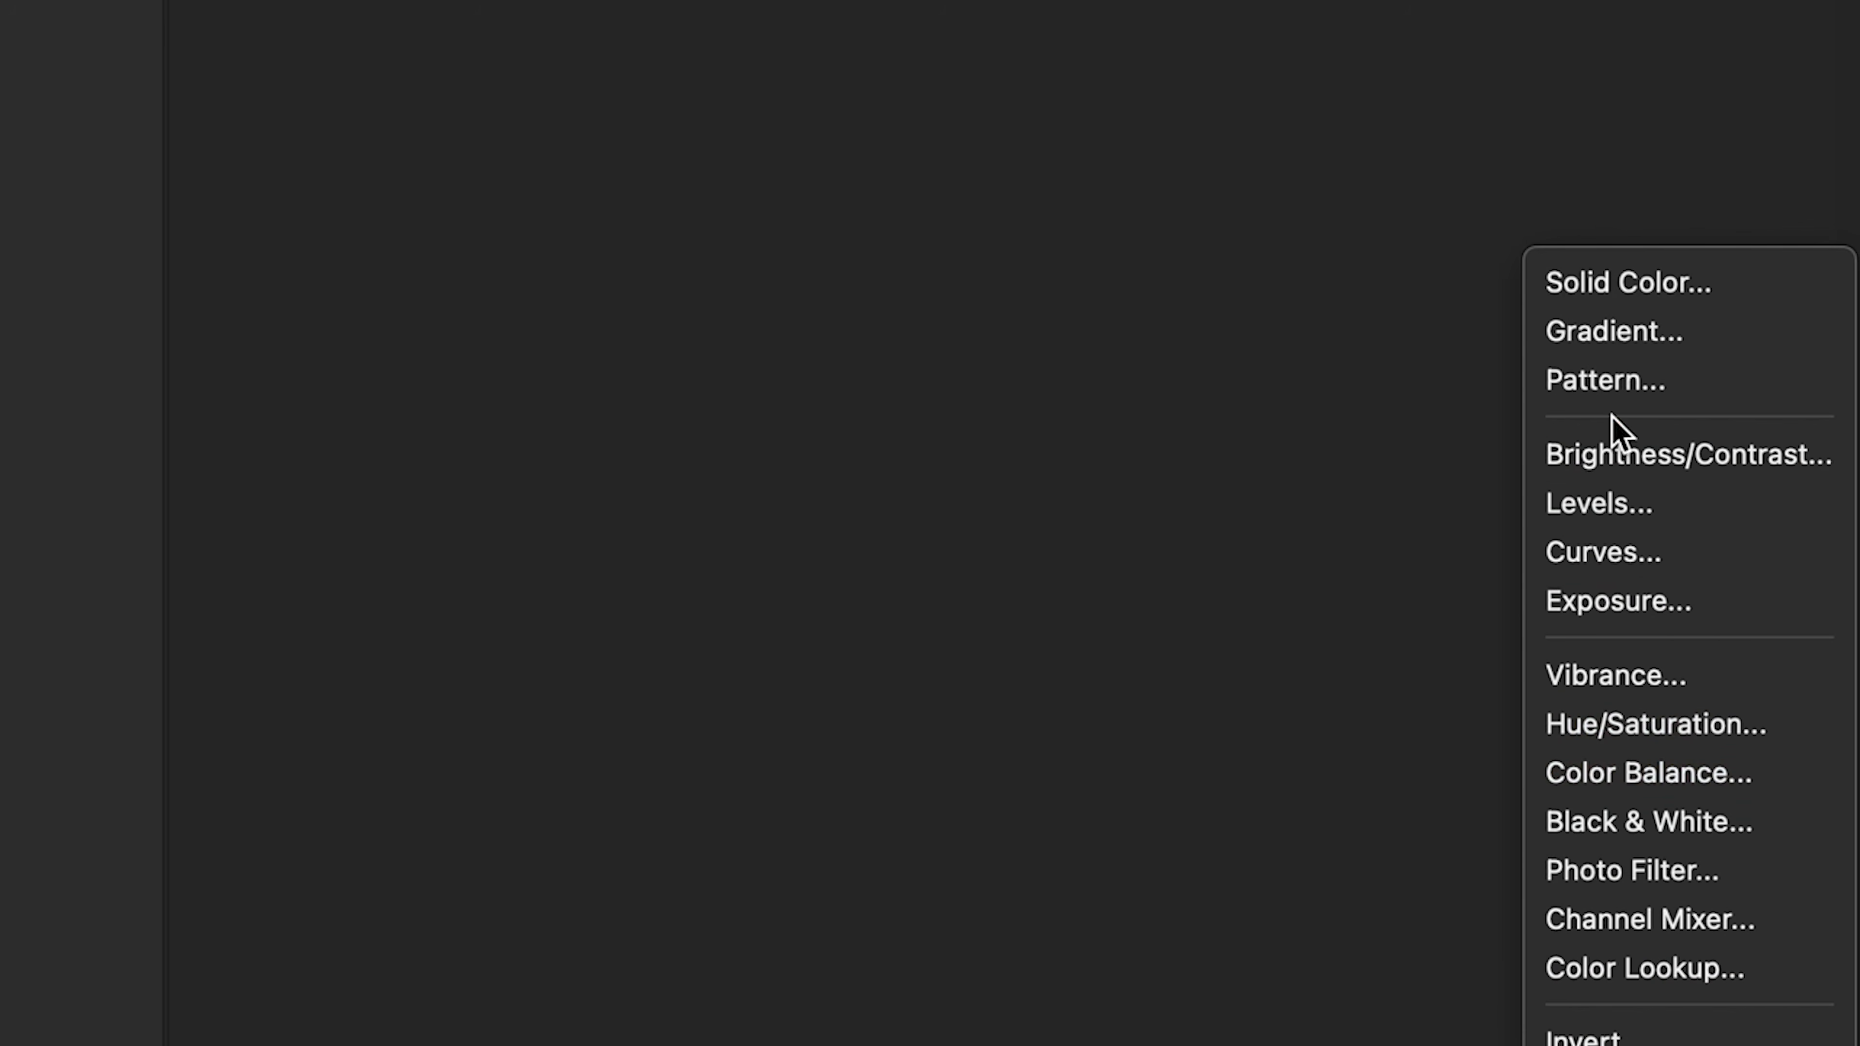
click(1619, 402)
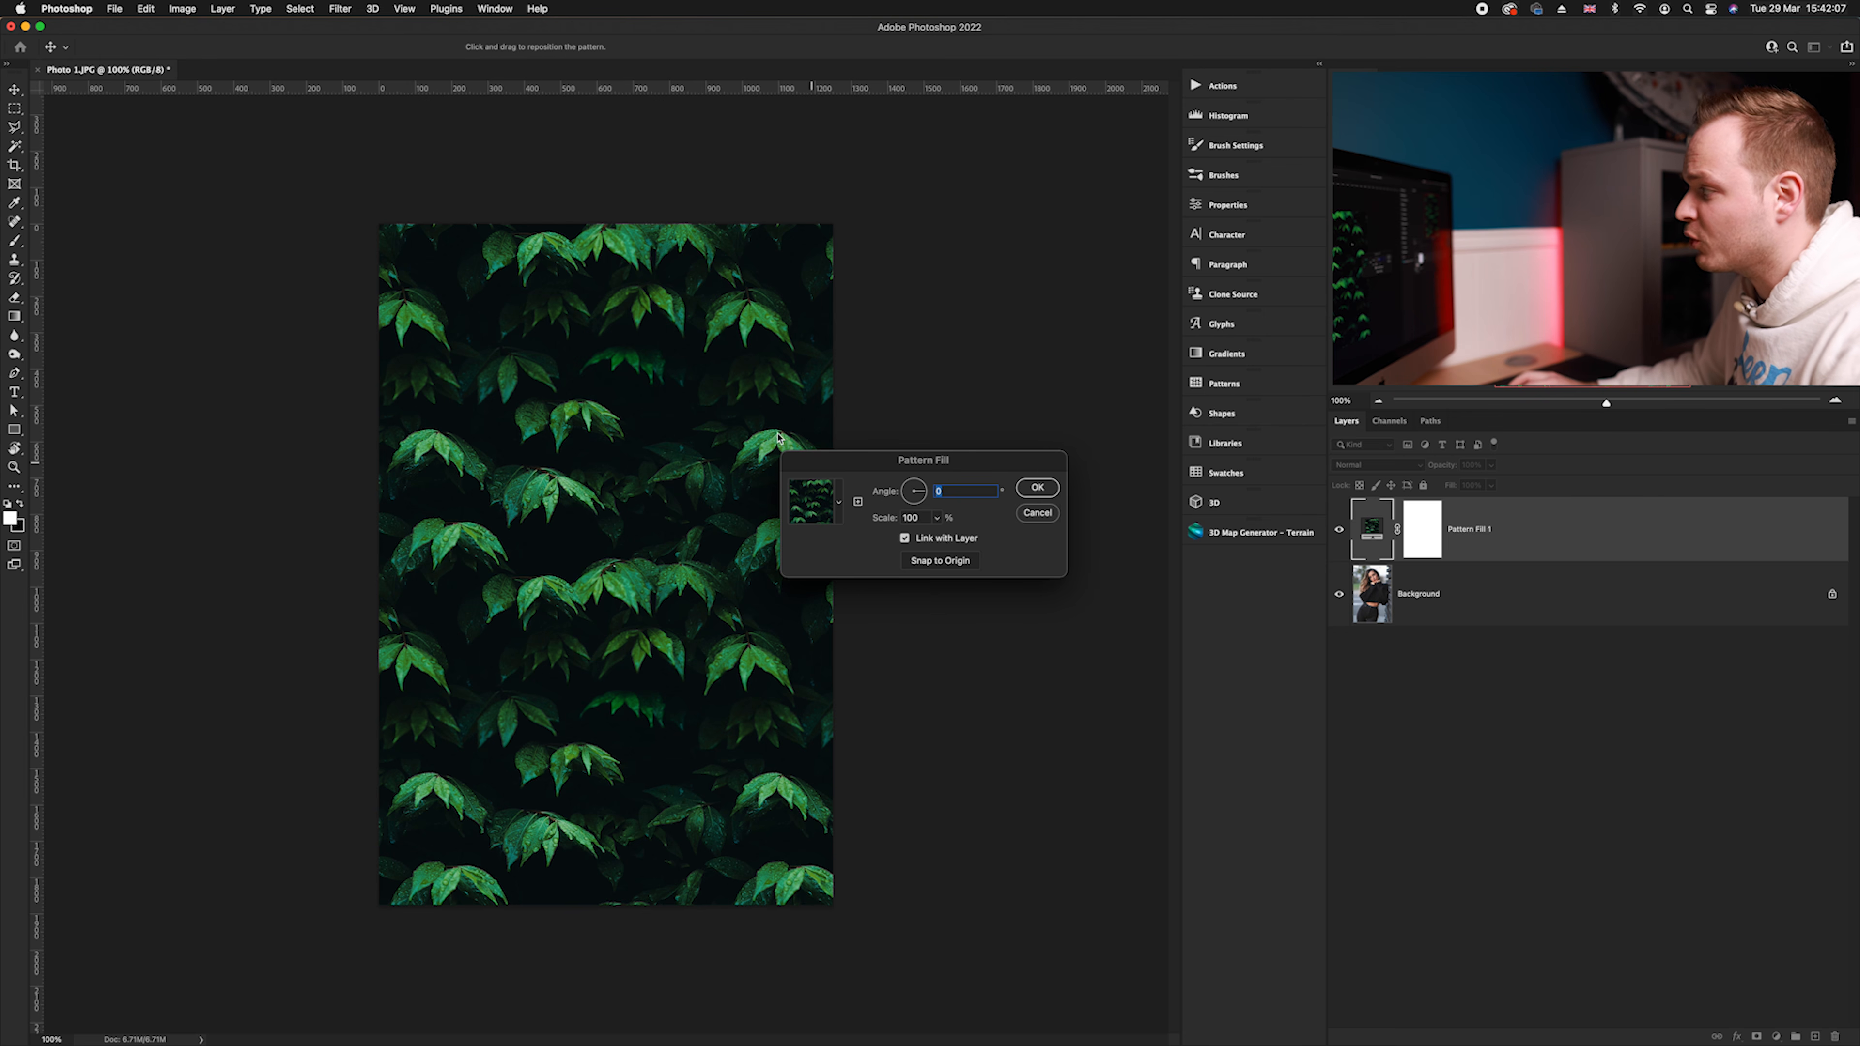
drag(700, 619, 688, 791)
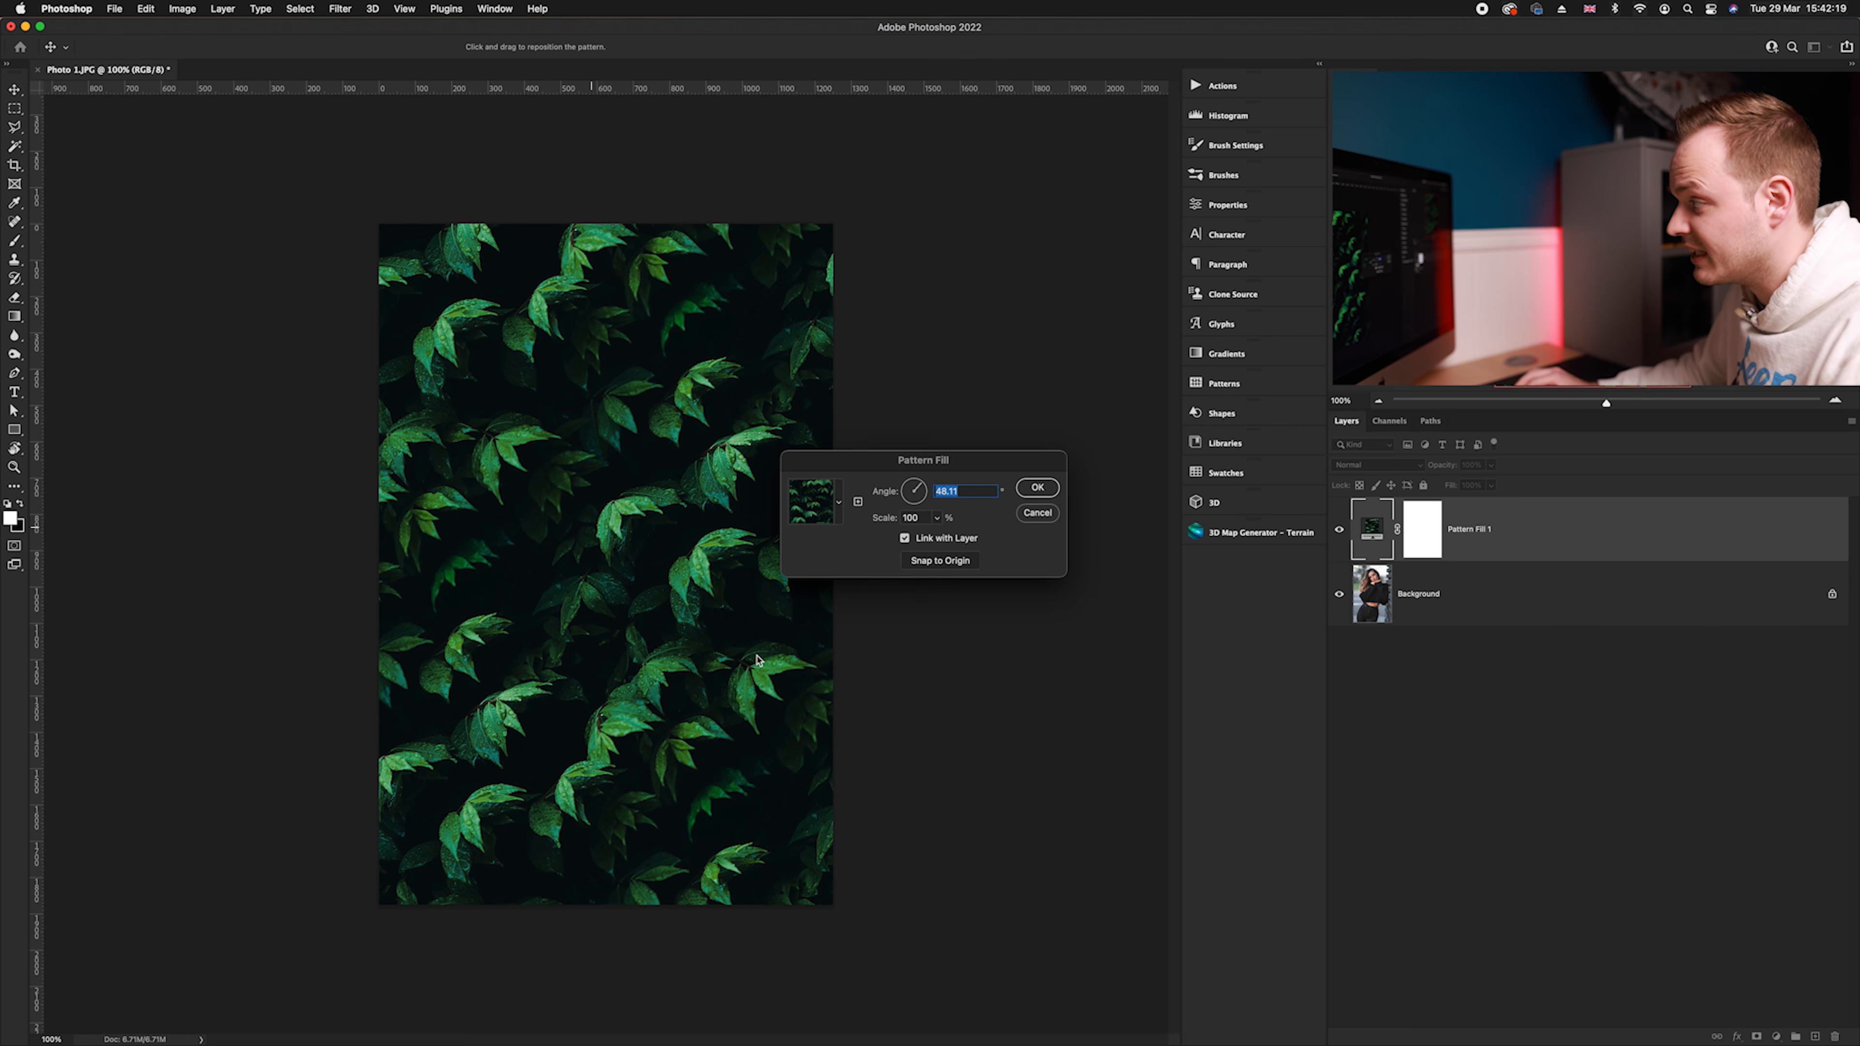
drag(532, 585, 524, 571)
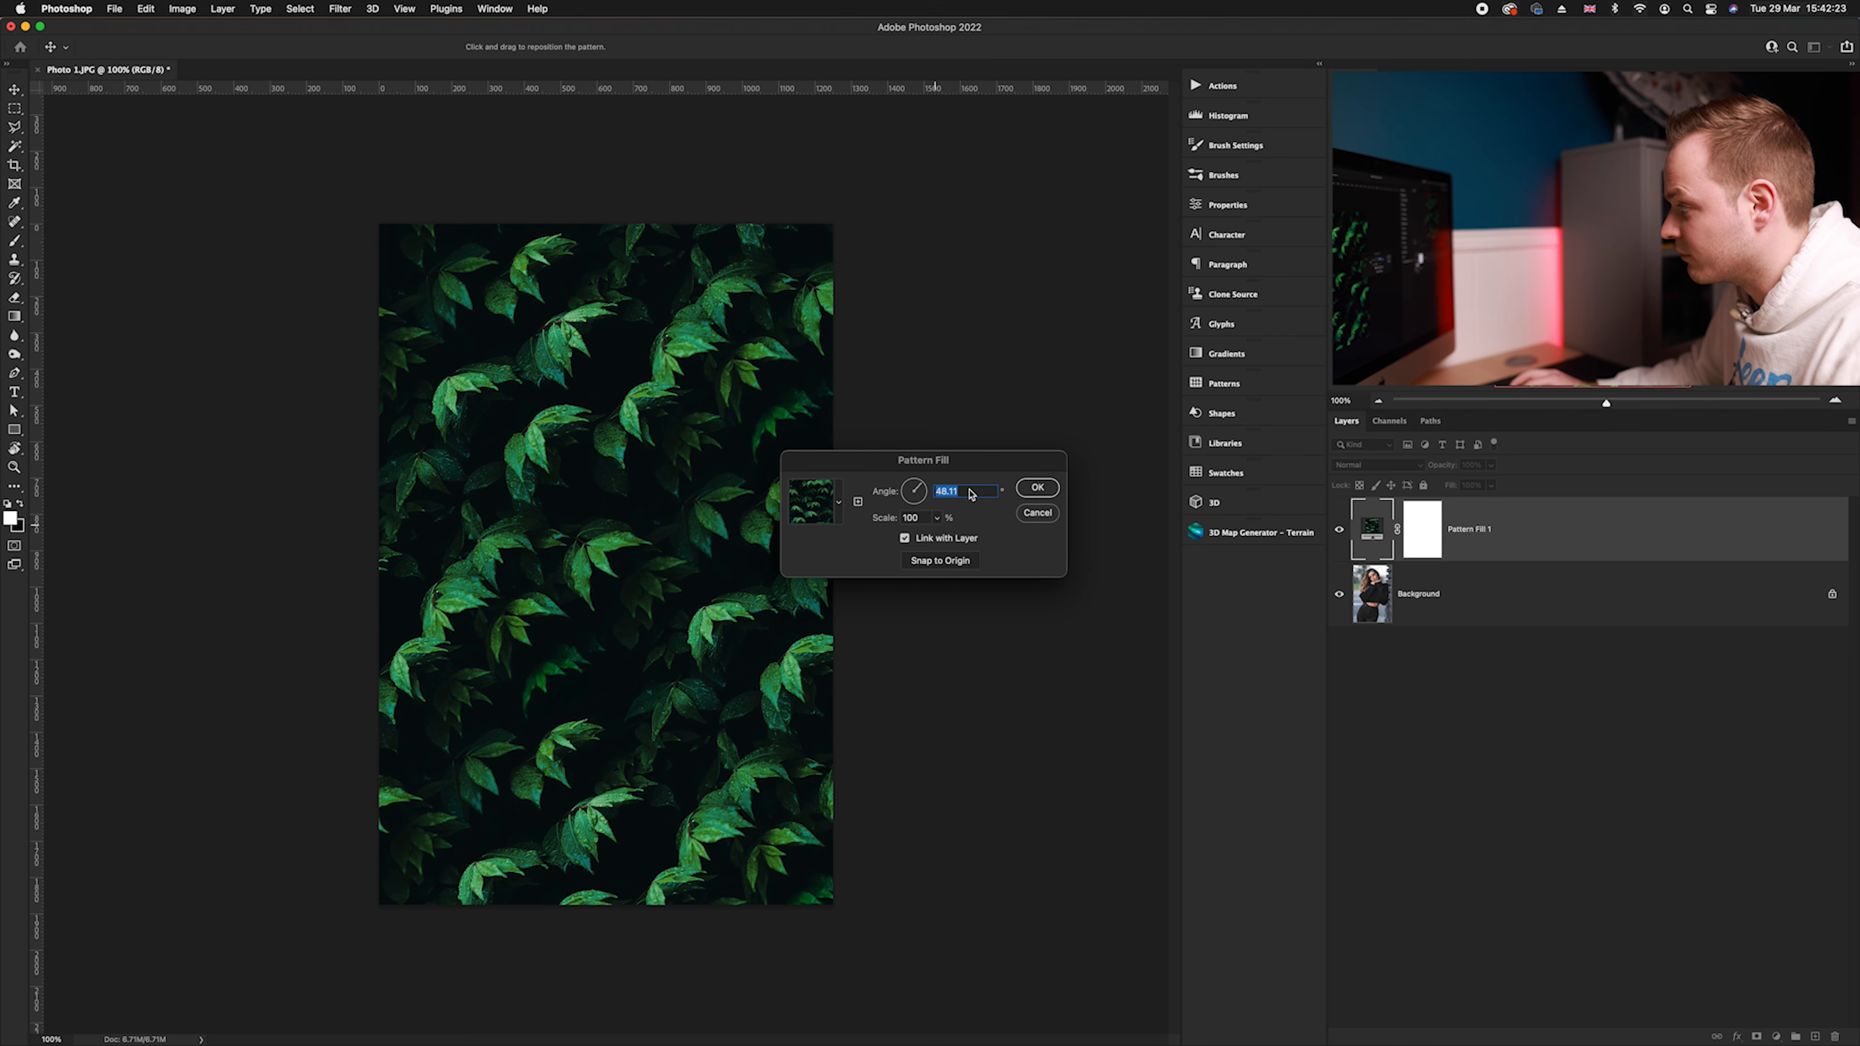
Set the leaf pattern's angle to 0° and enlarge its scale to 594%
text(0)
click(938, 517)
drag(940, 539, 942, 539)
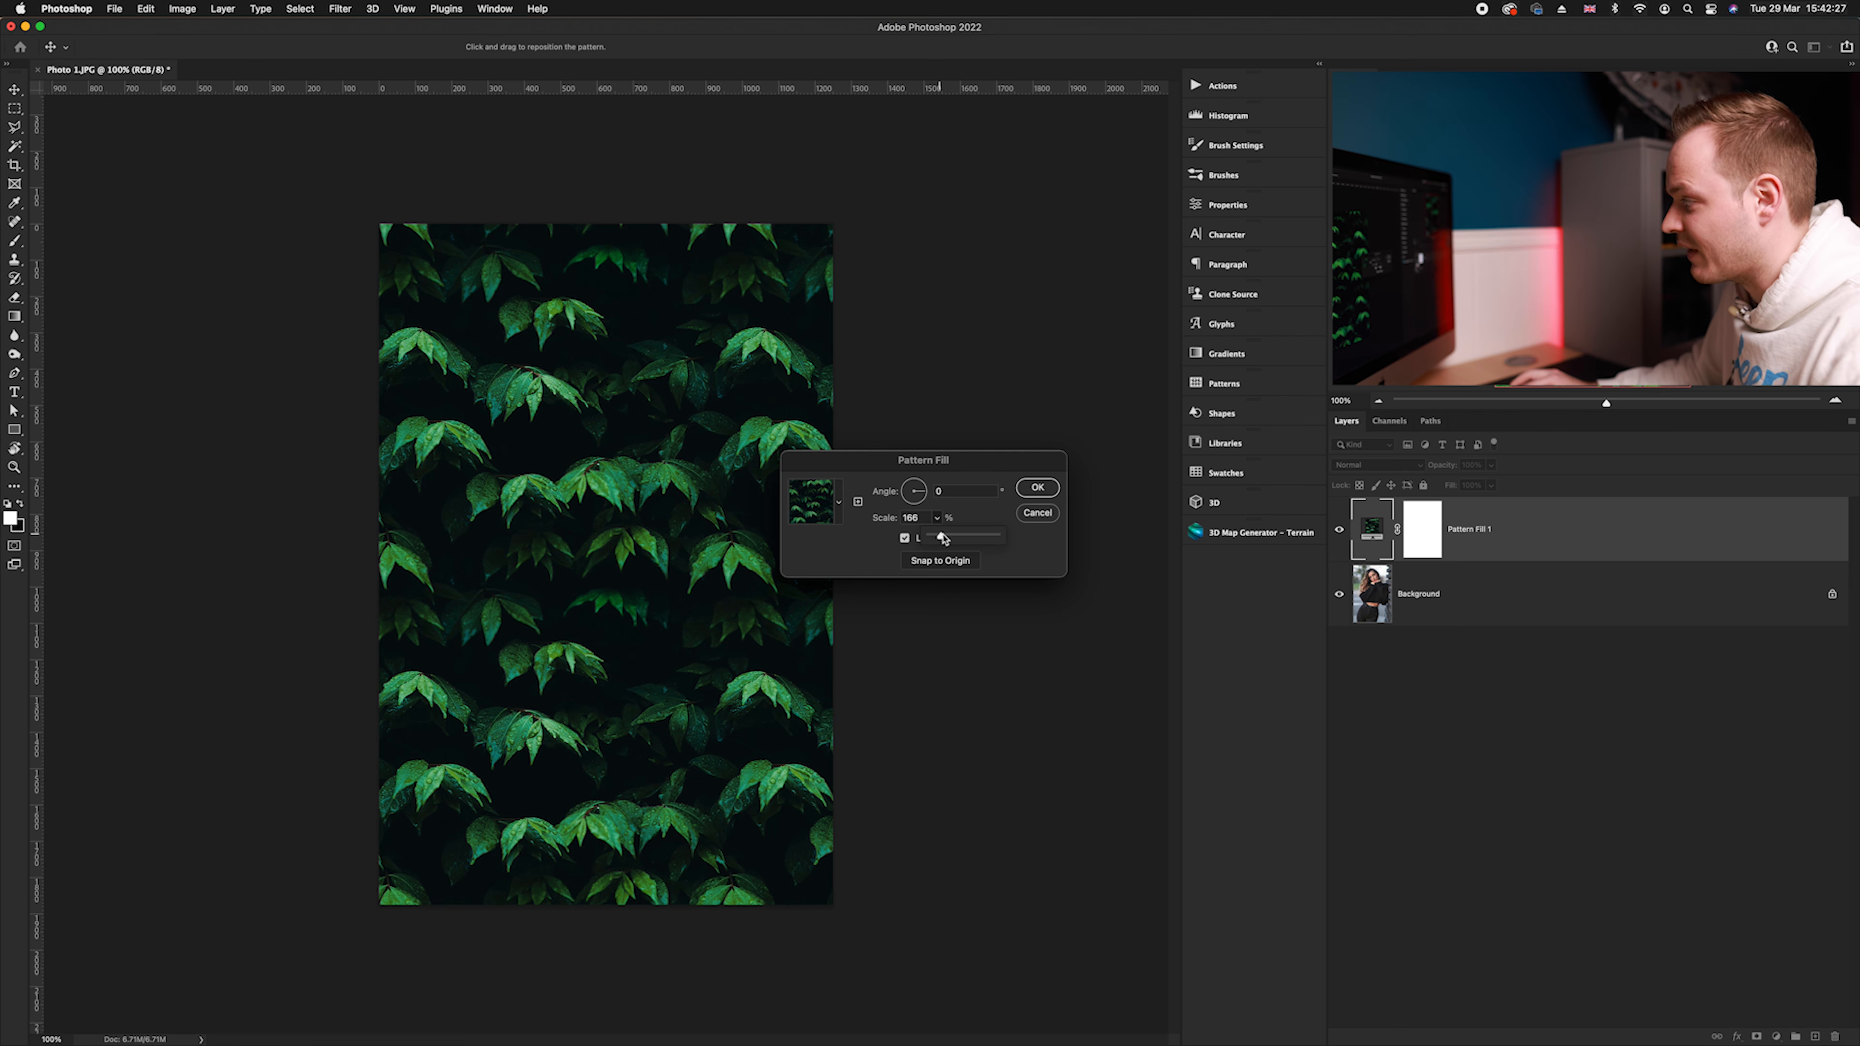
drag(644, 501, 756, 682)
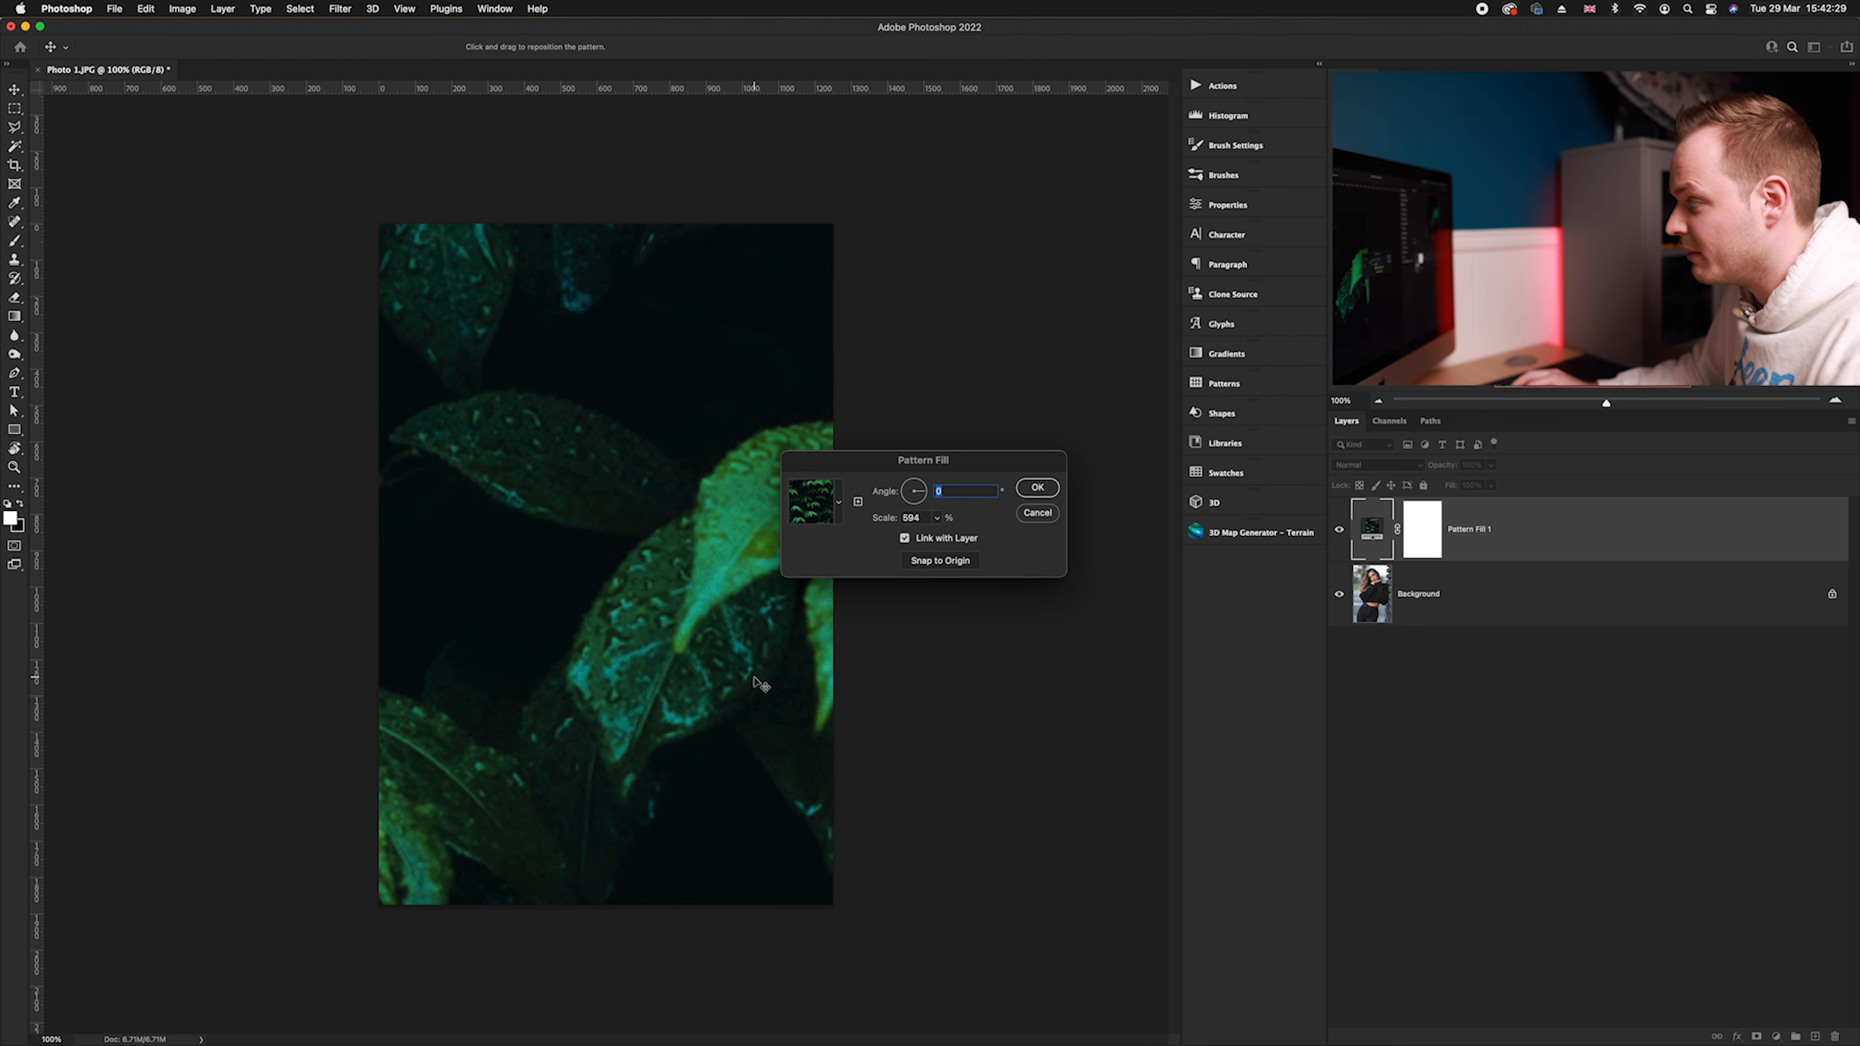
Reduce the leaf pattern's scale to 34% and reposition the pattern on the canvas
click(937, 517)
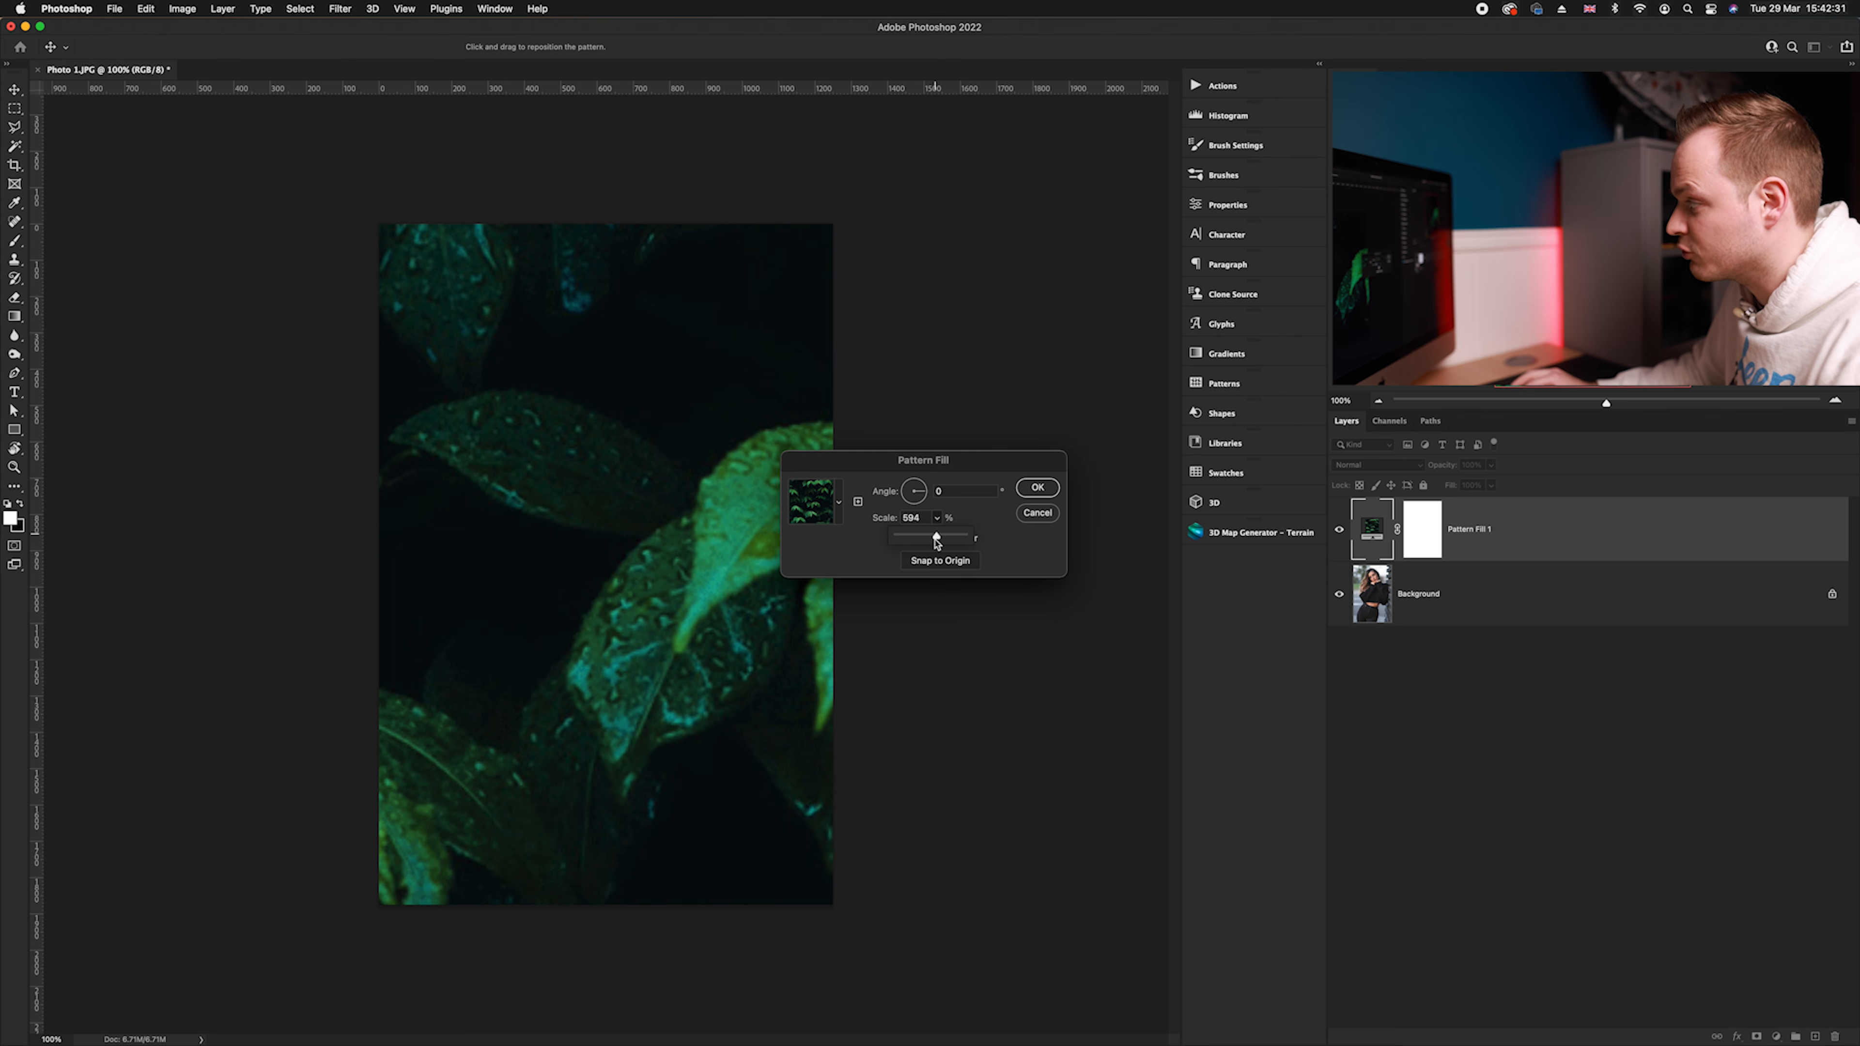
drag(938, 539, 902, 542)
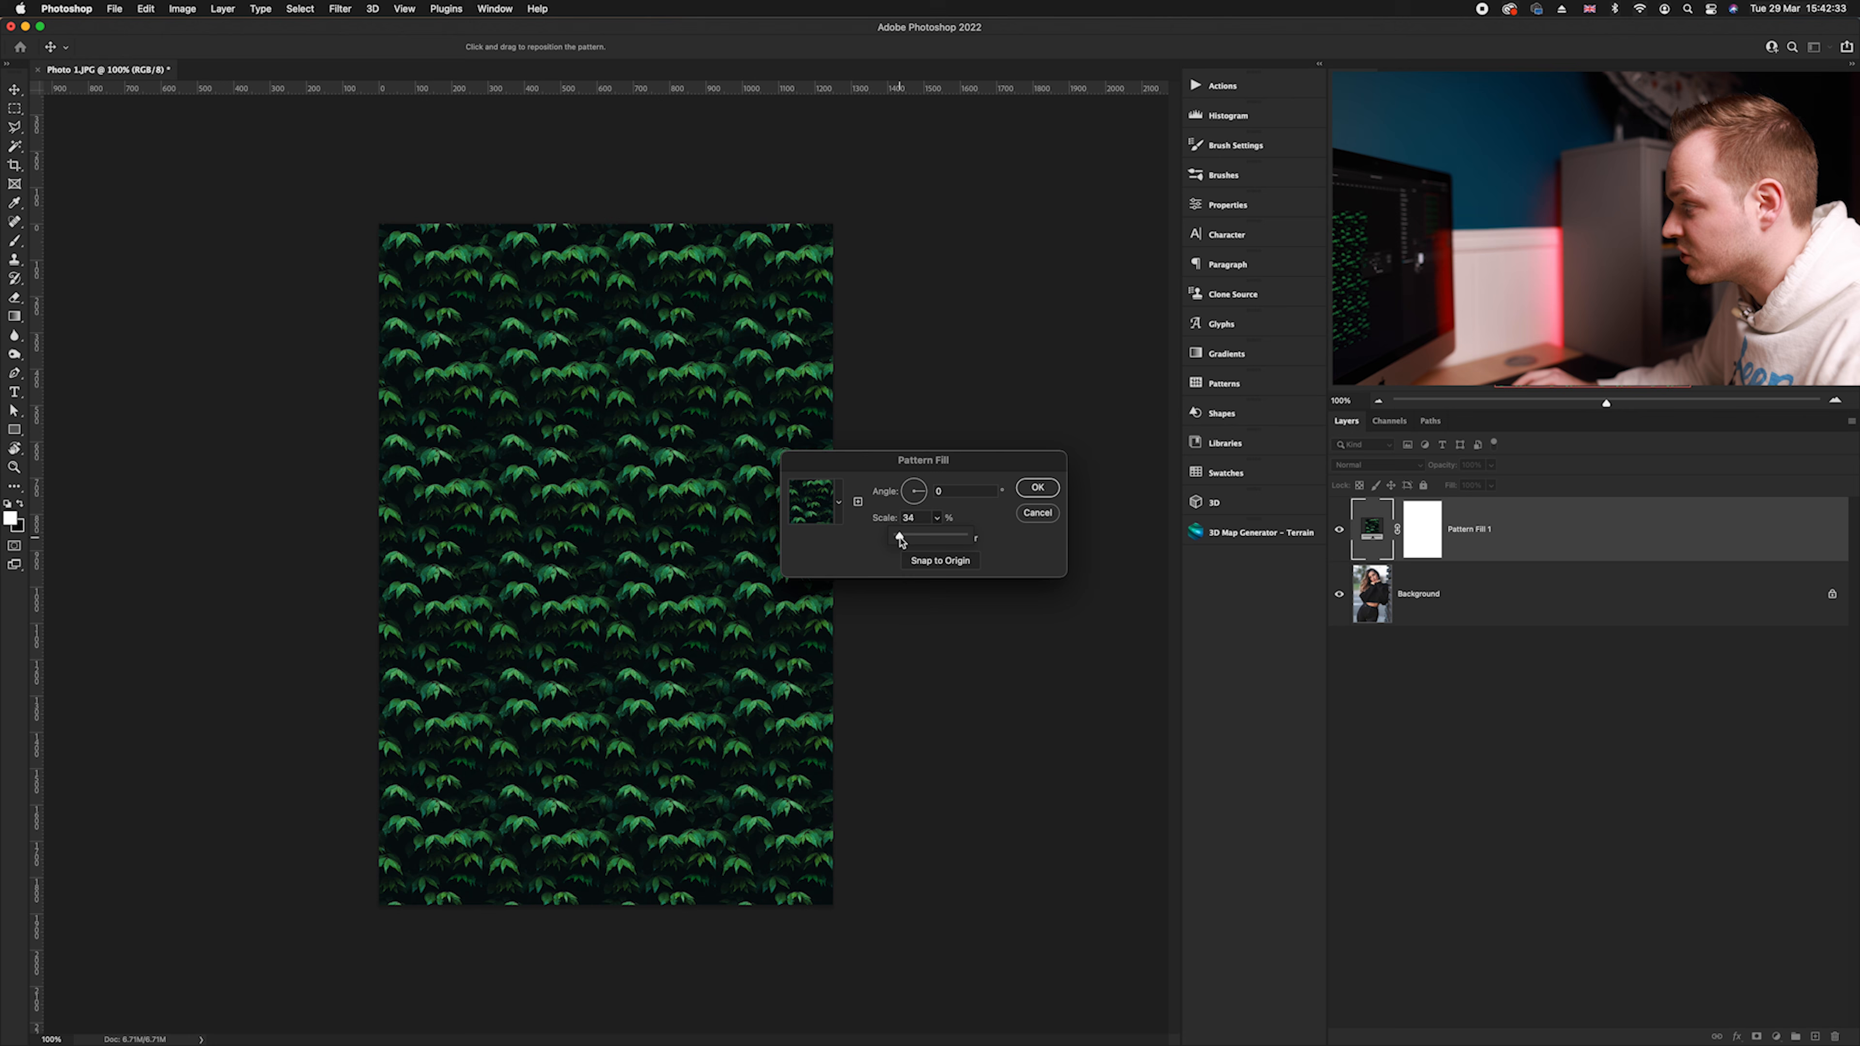
mouse_move(668, 617)
mouse_down()
mouse_move(552, 502)
mouse_move(539, 614)
mouse_move(661, 651)
mouse_up()
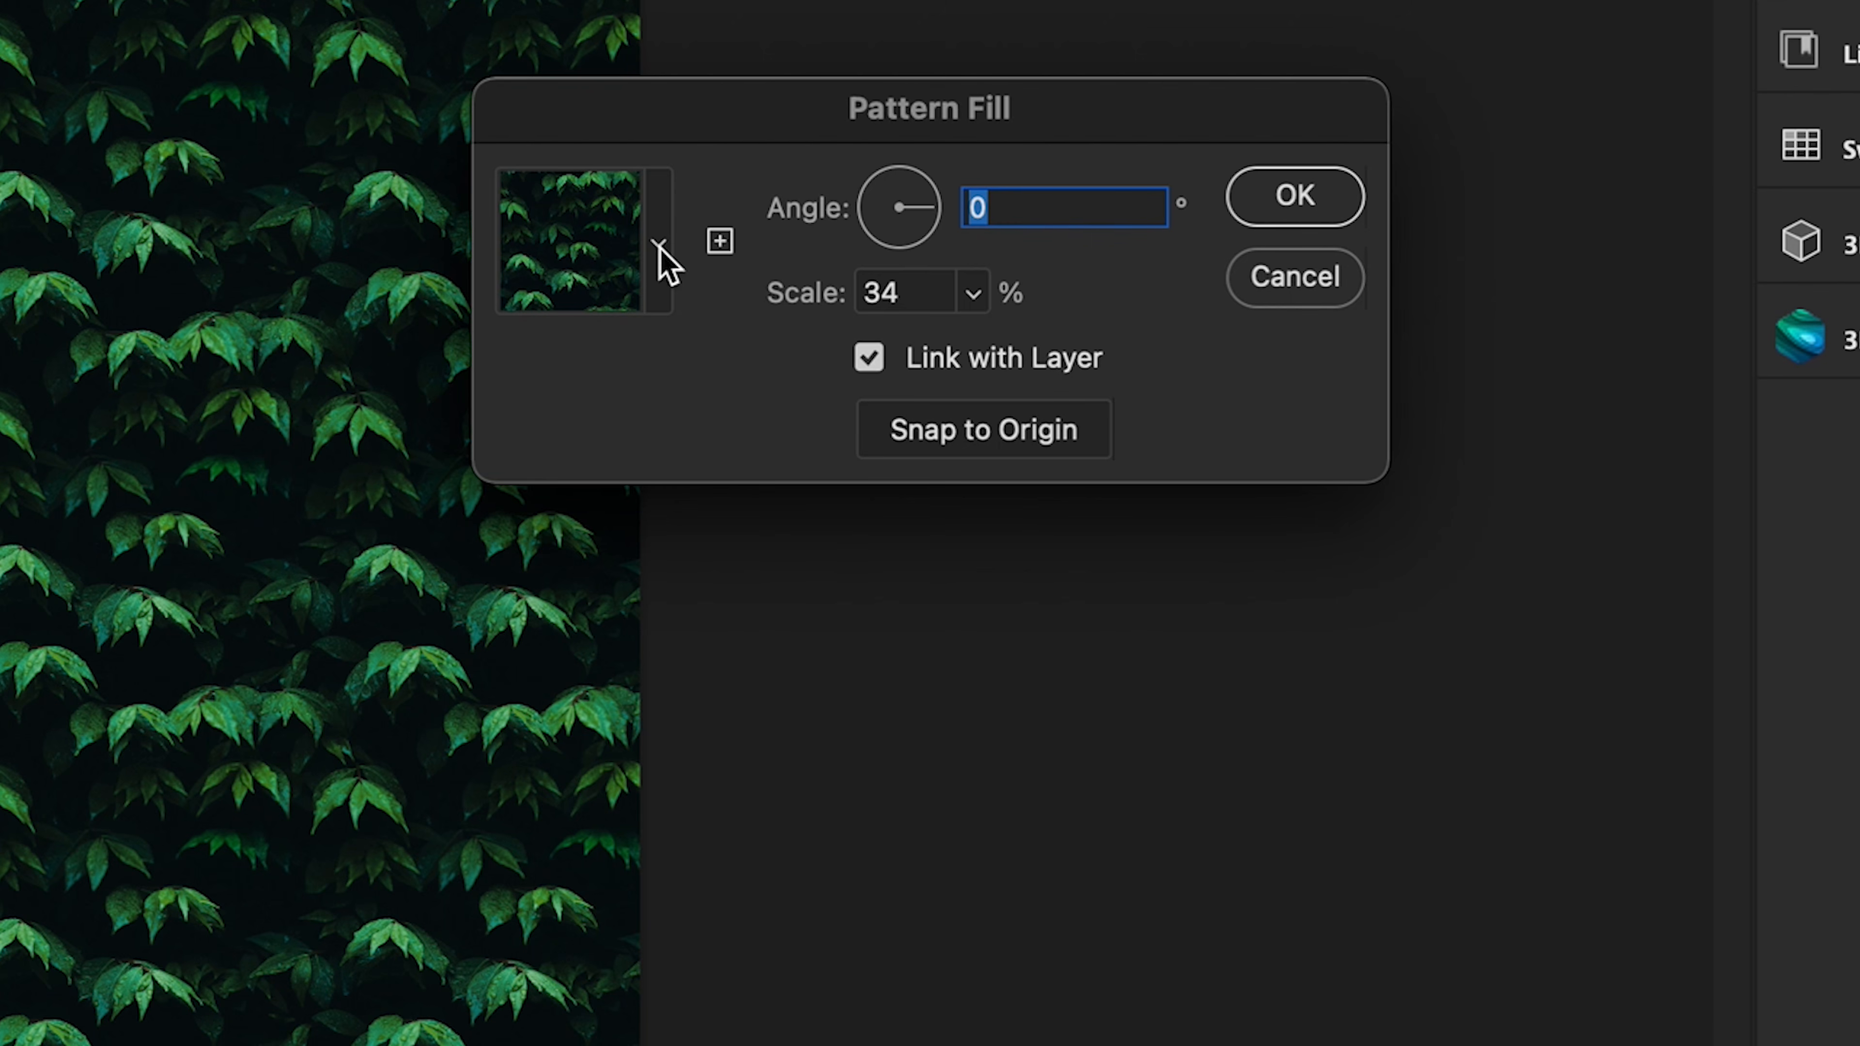
Look through the pattern groups and options, and replace the leaf pattern with Water—Pool from the Water group
click(659, 245)
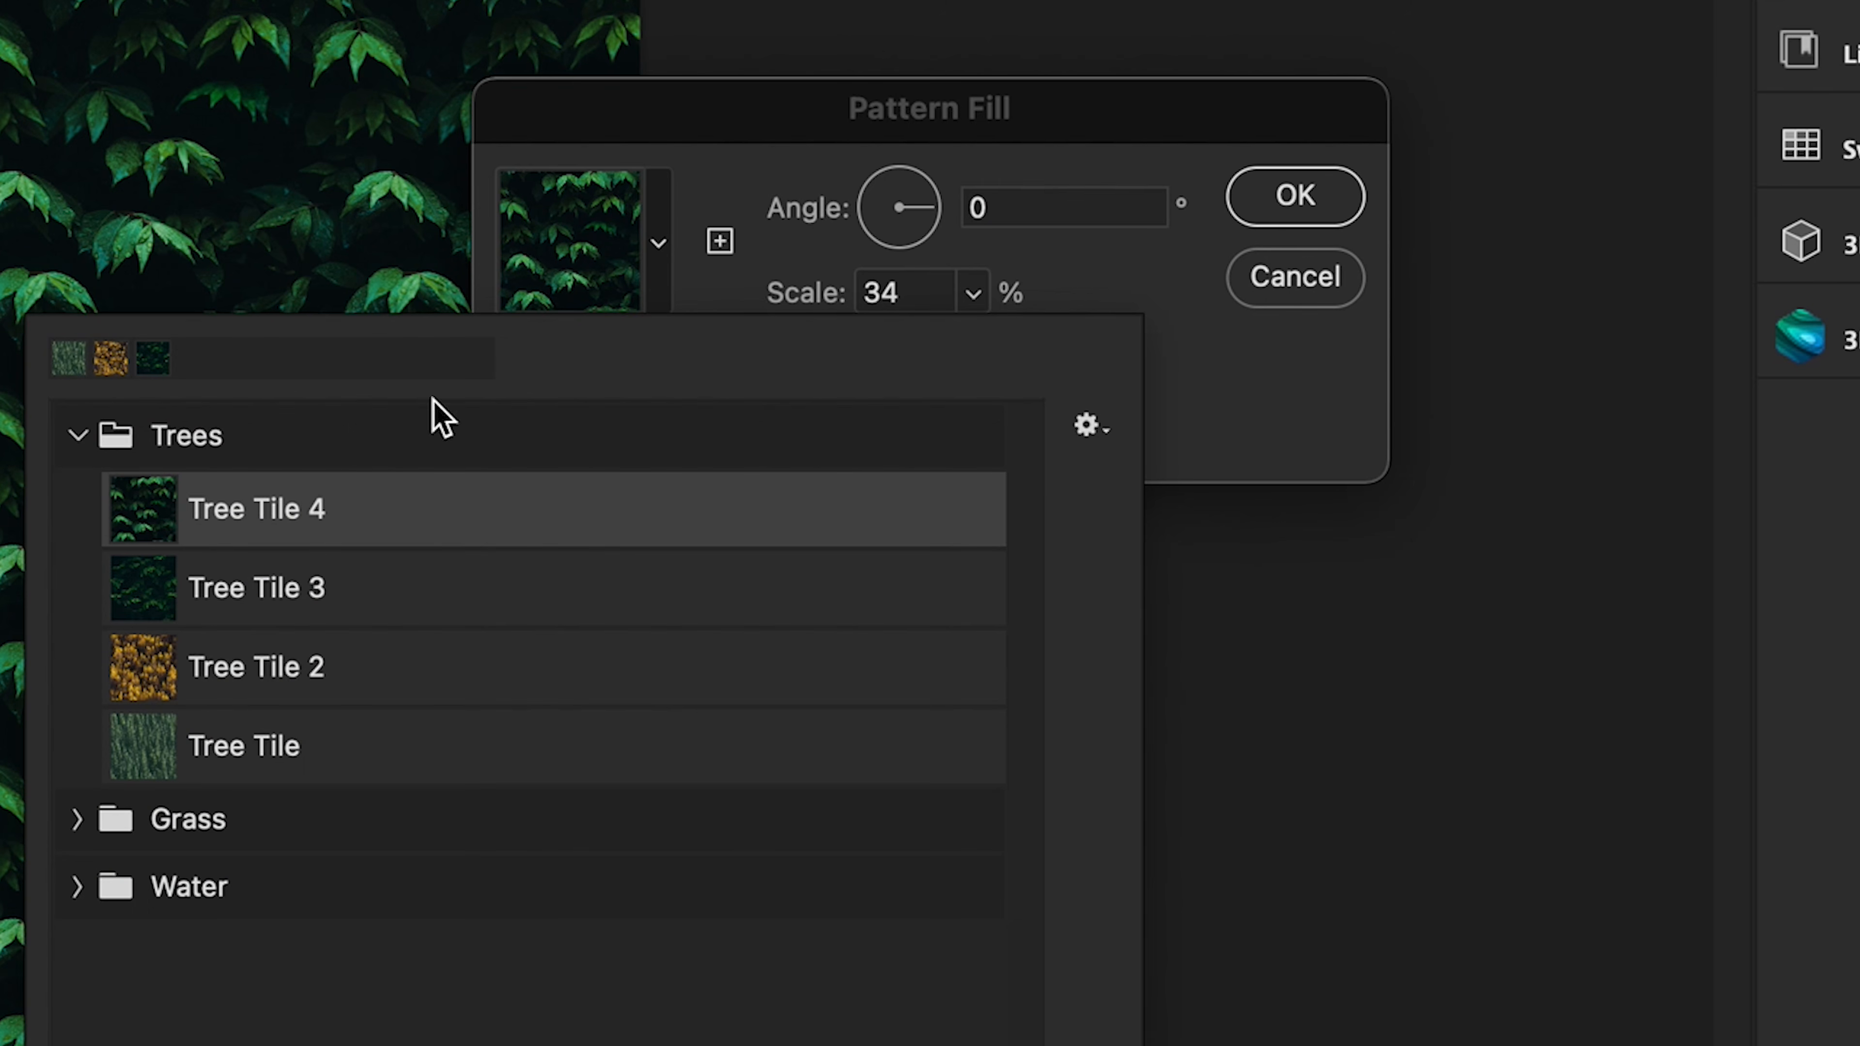
click(78, 436)
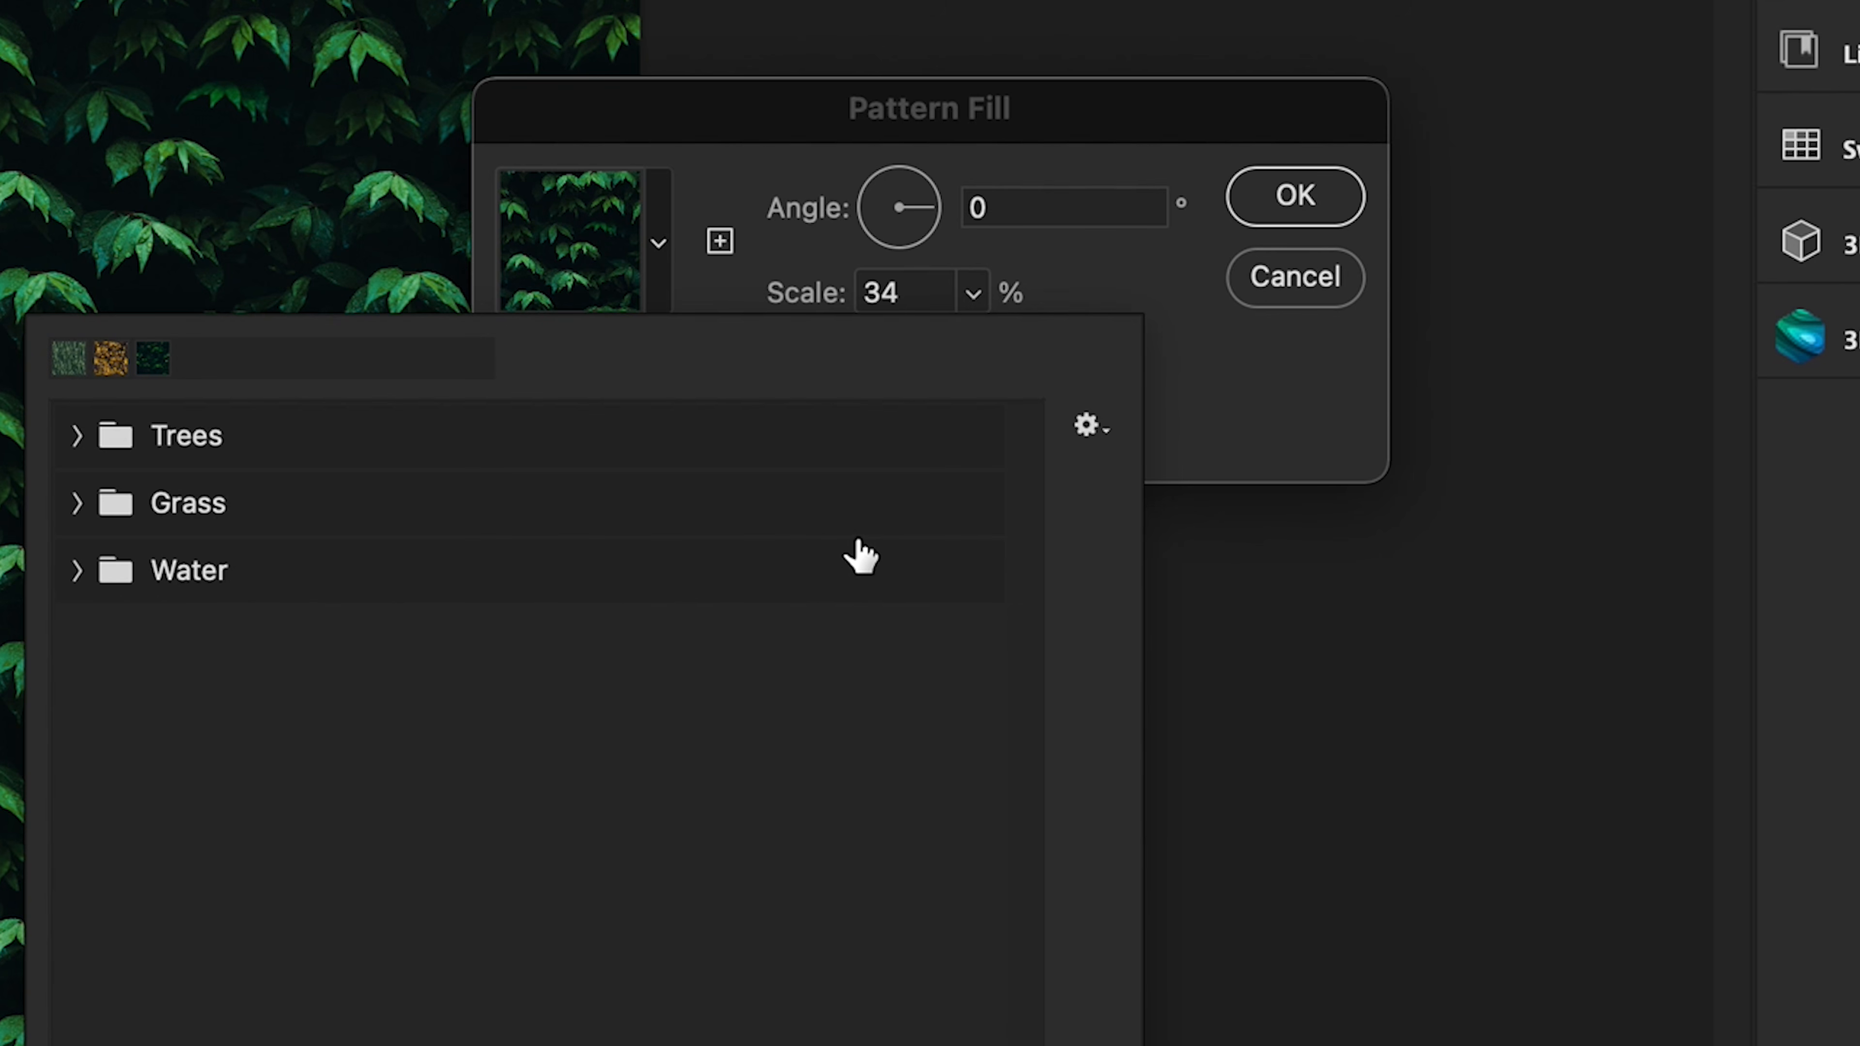
click(1087, 426)
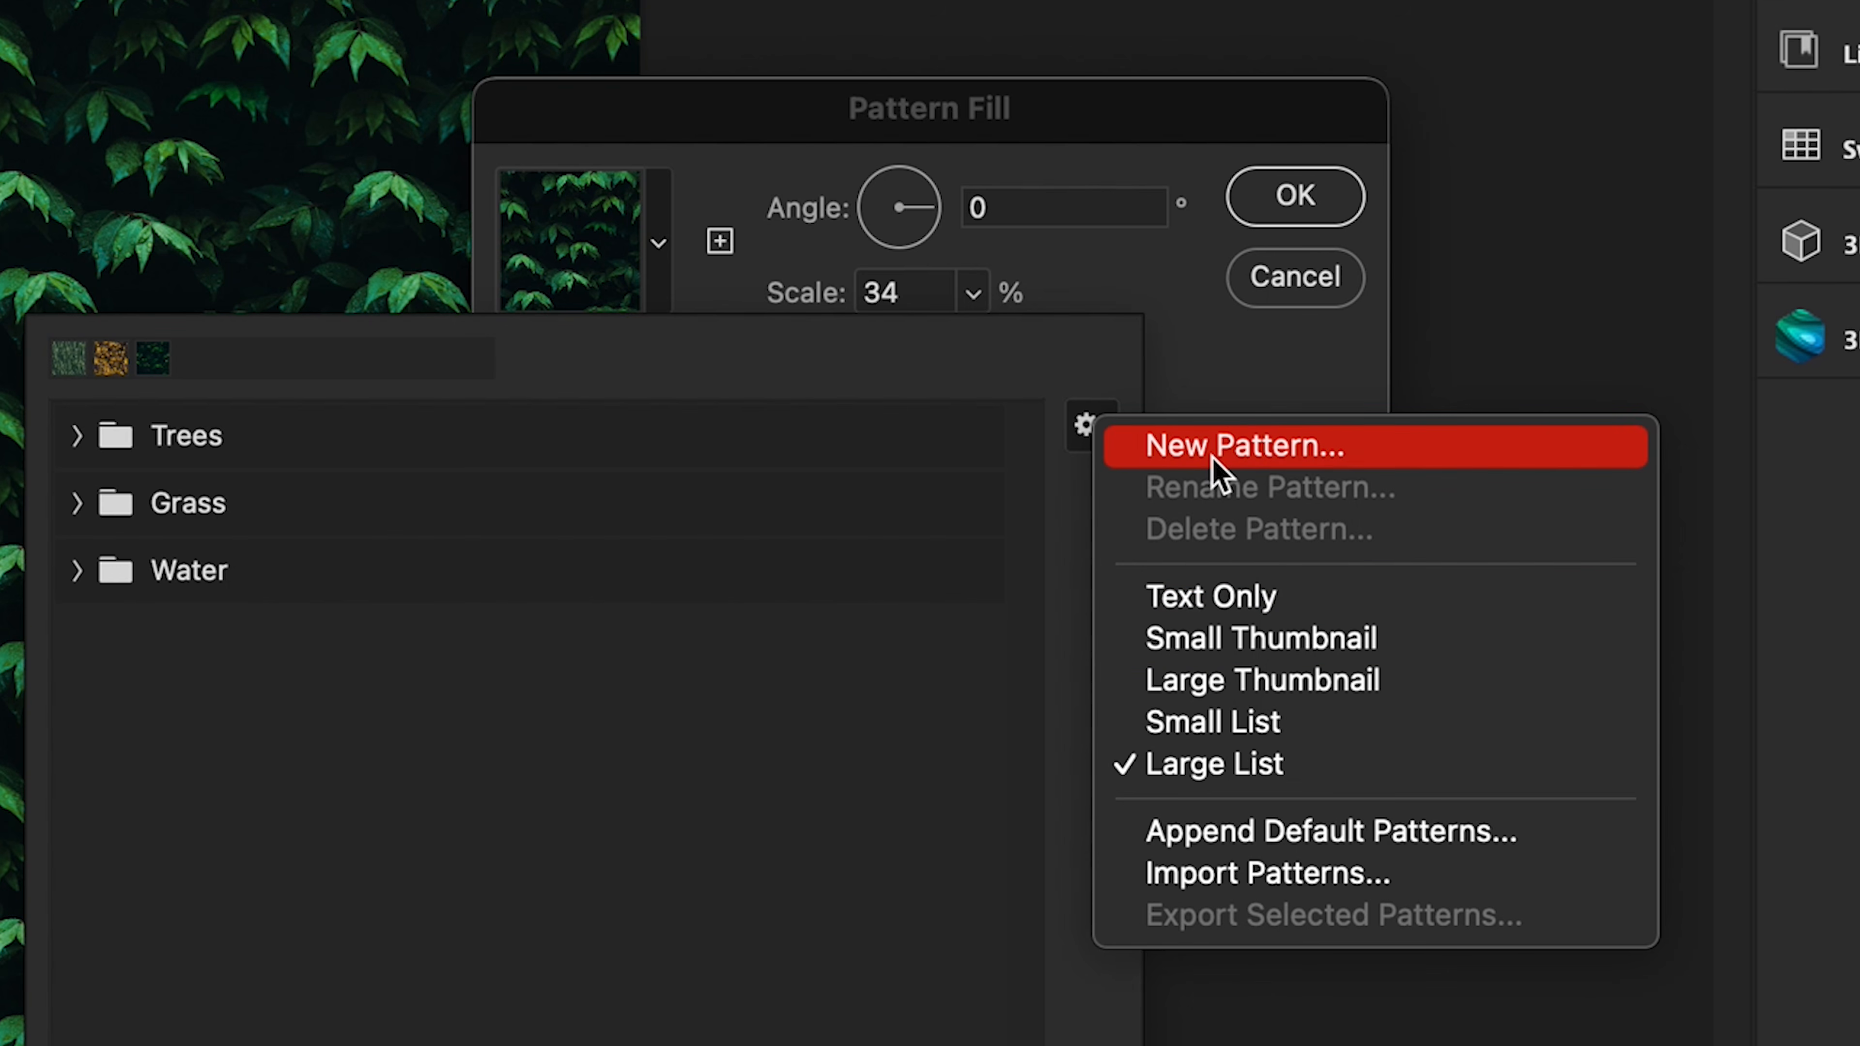
click(737, 645)
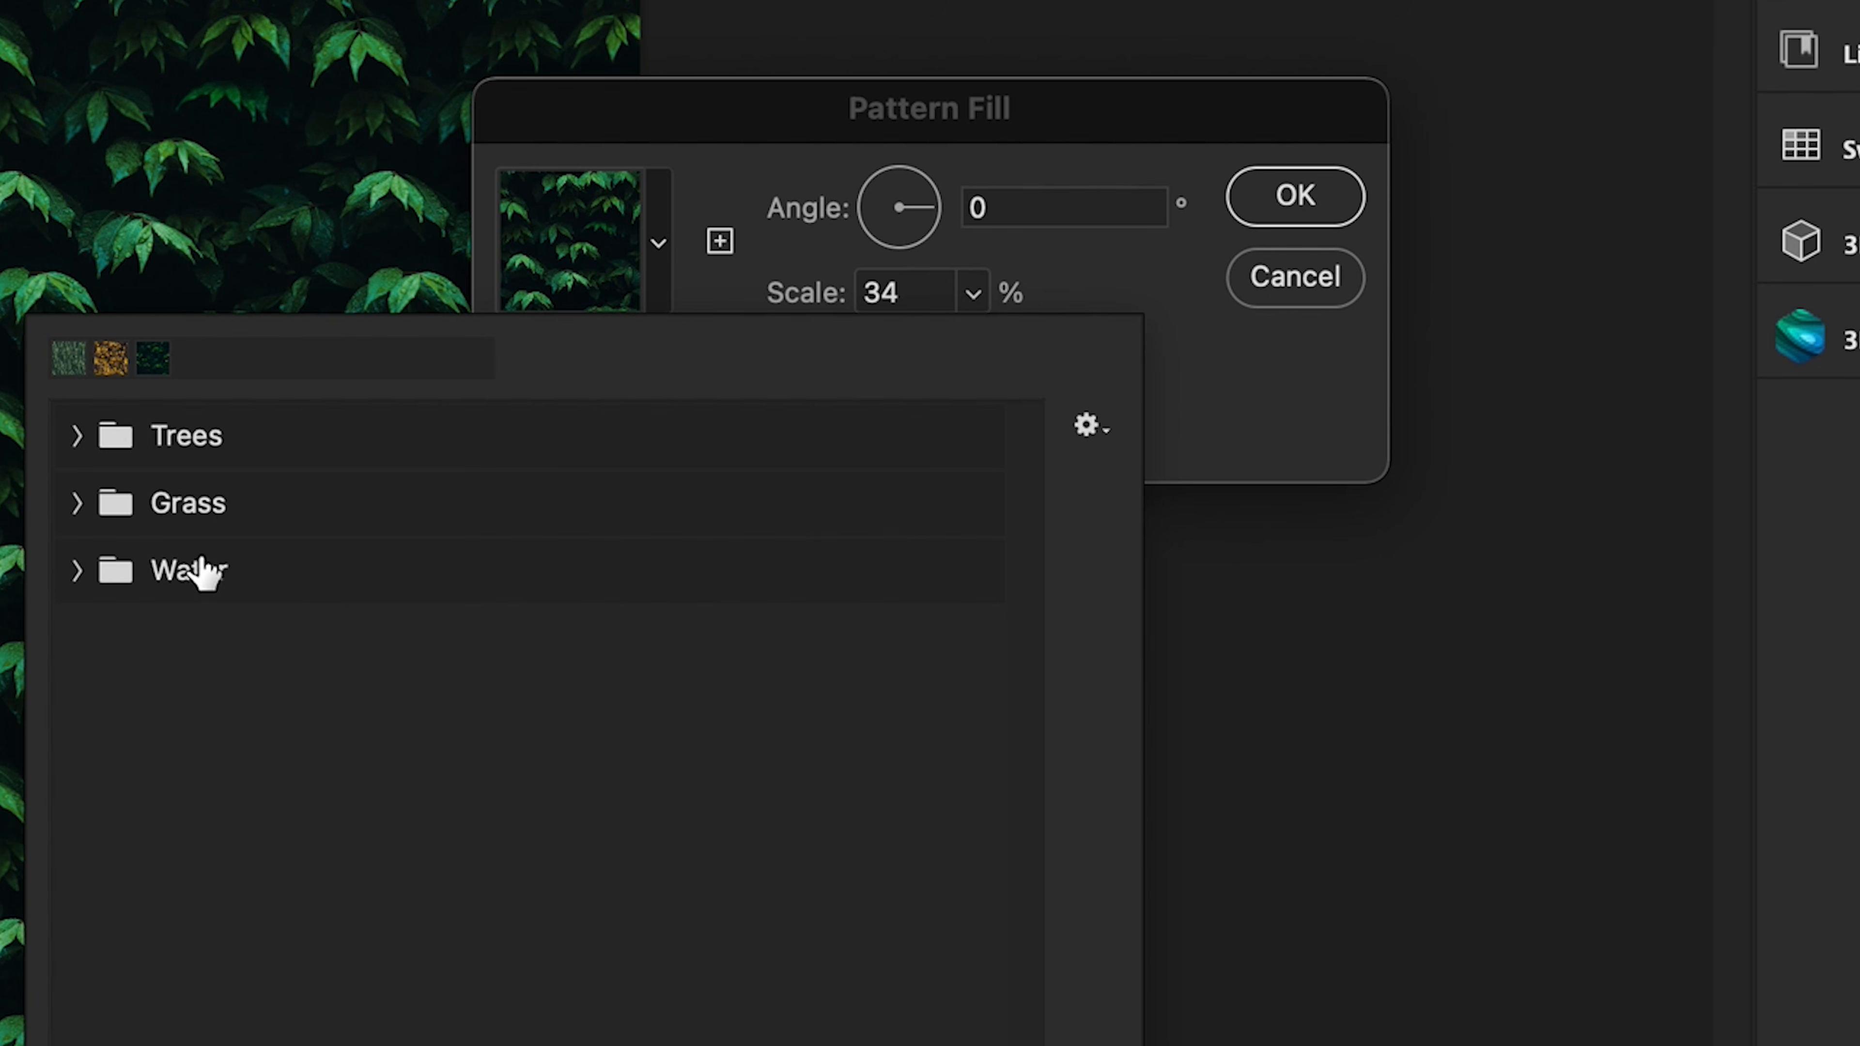
click(81, 567)
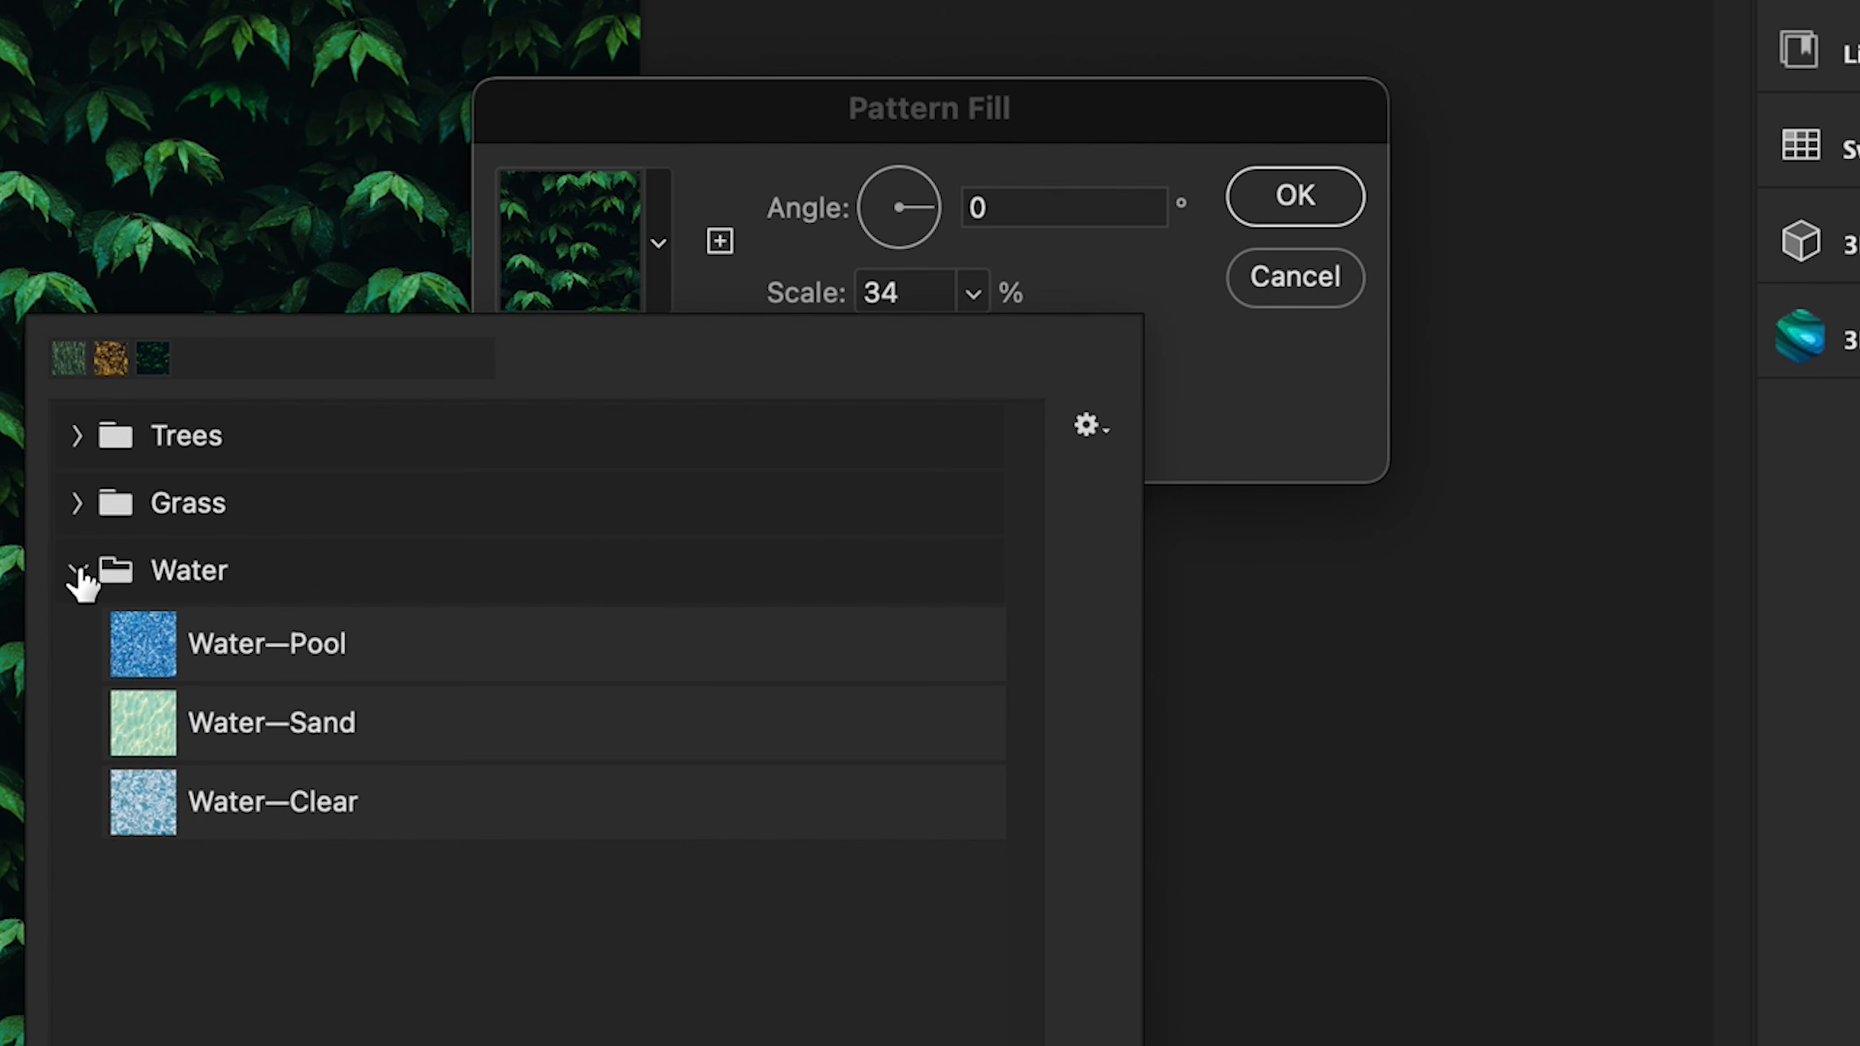
click(144, 652)
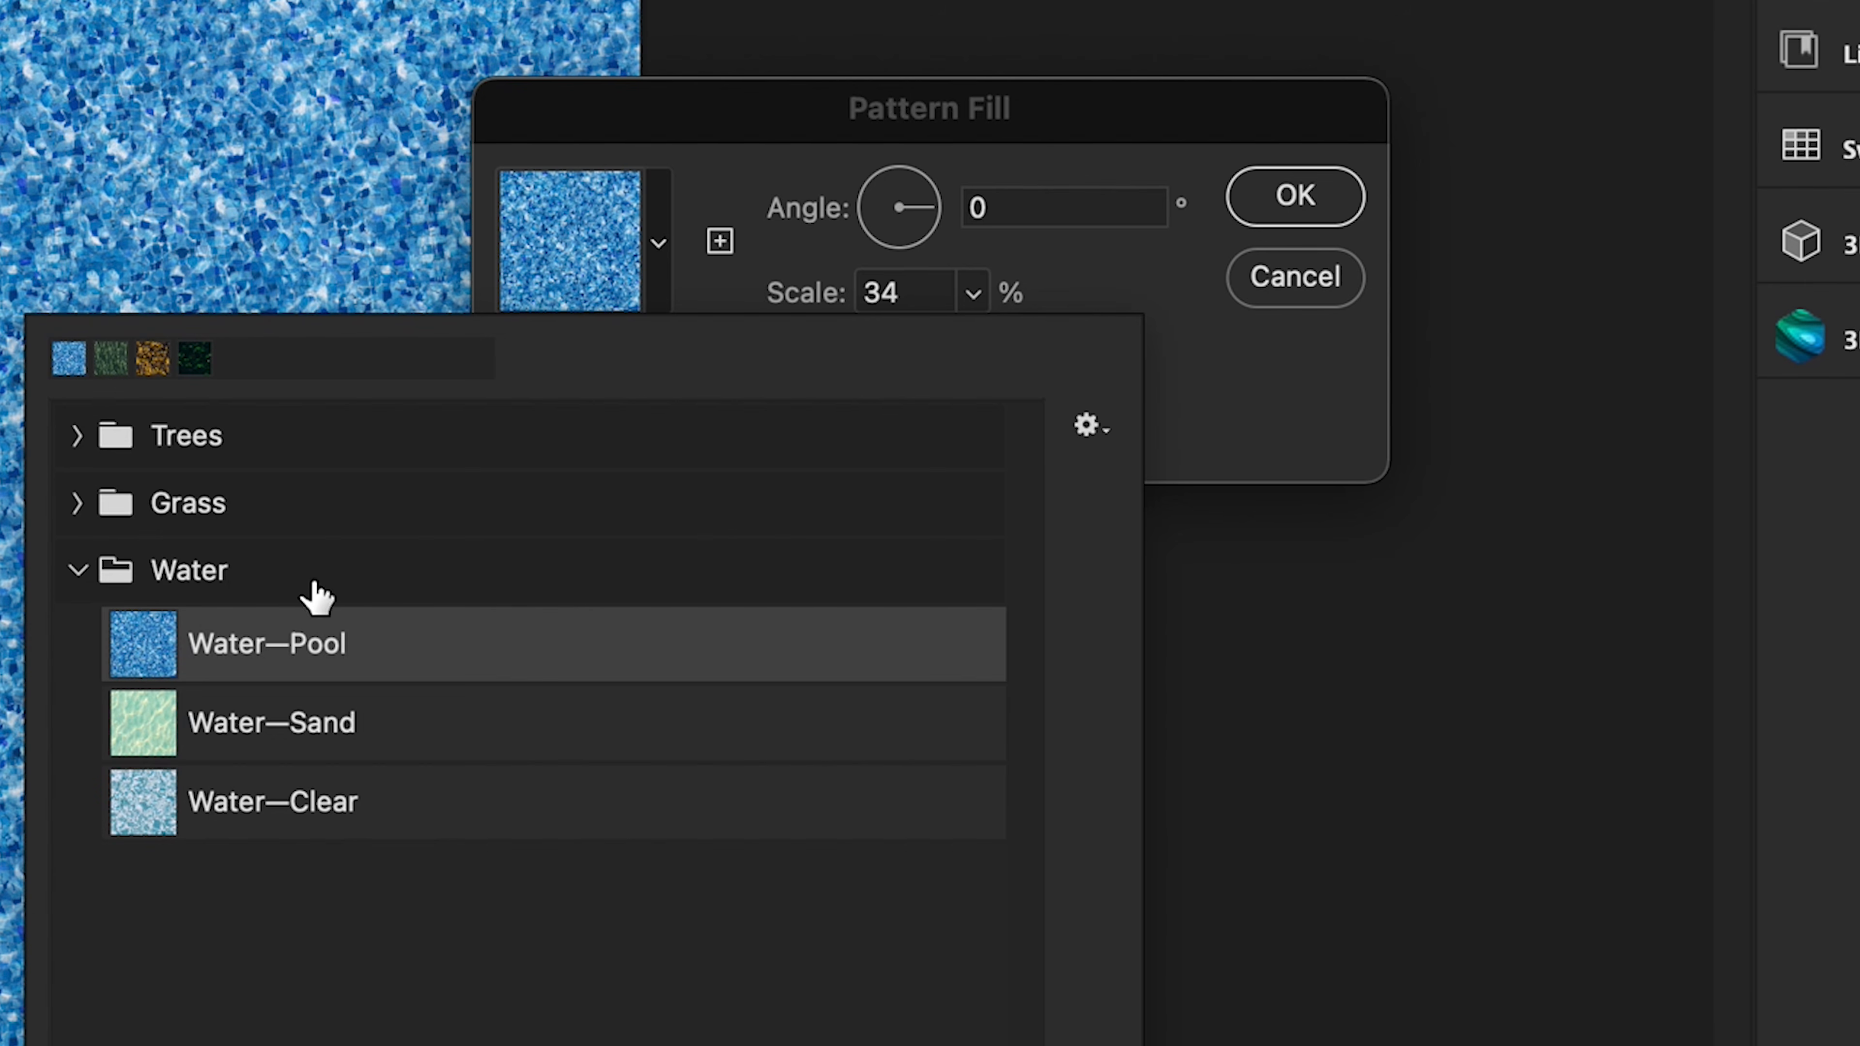
click(1225, 364)
Set the Water—Pool pattern's scale to 144% and reposition the pattern on the canvas
click(972, 294)
drag(988, 354, 1011, 354)
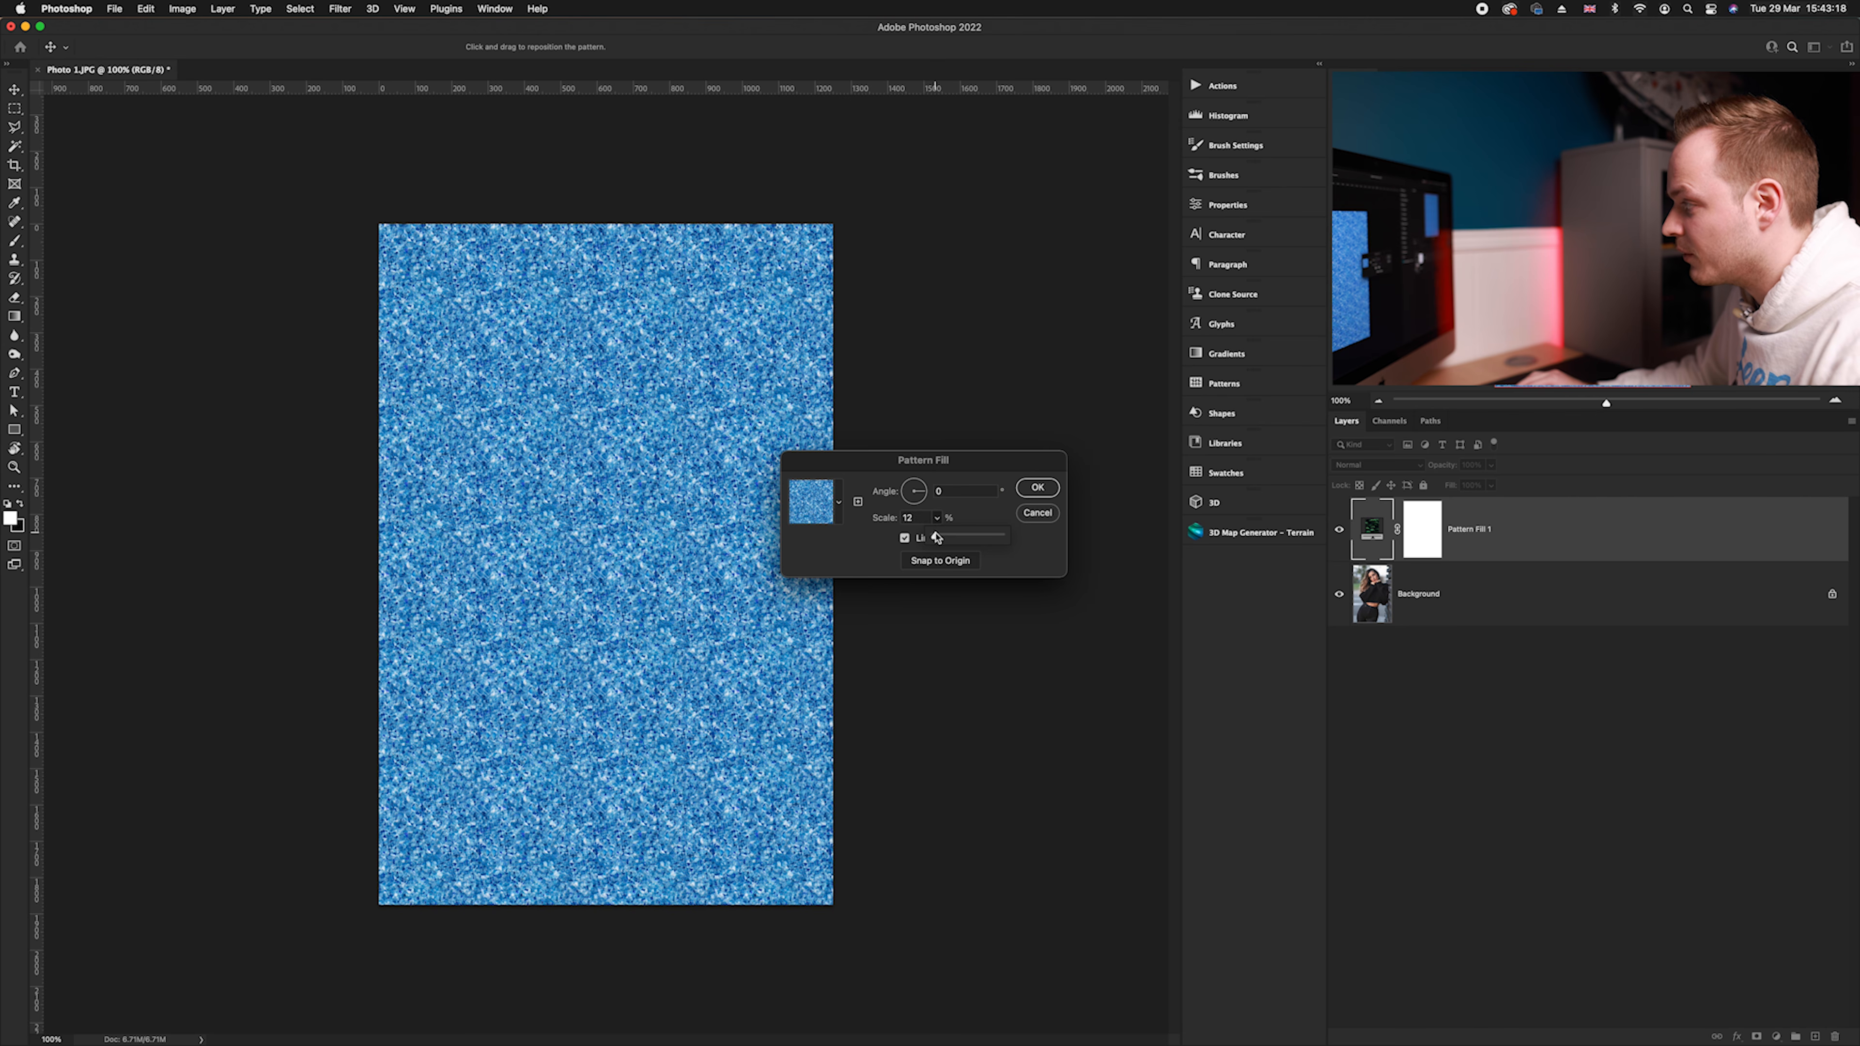
drag(948, 537, 941, 538)
drag(621, 558, 661, 537)
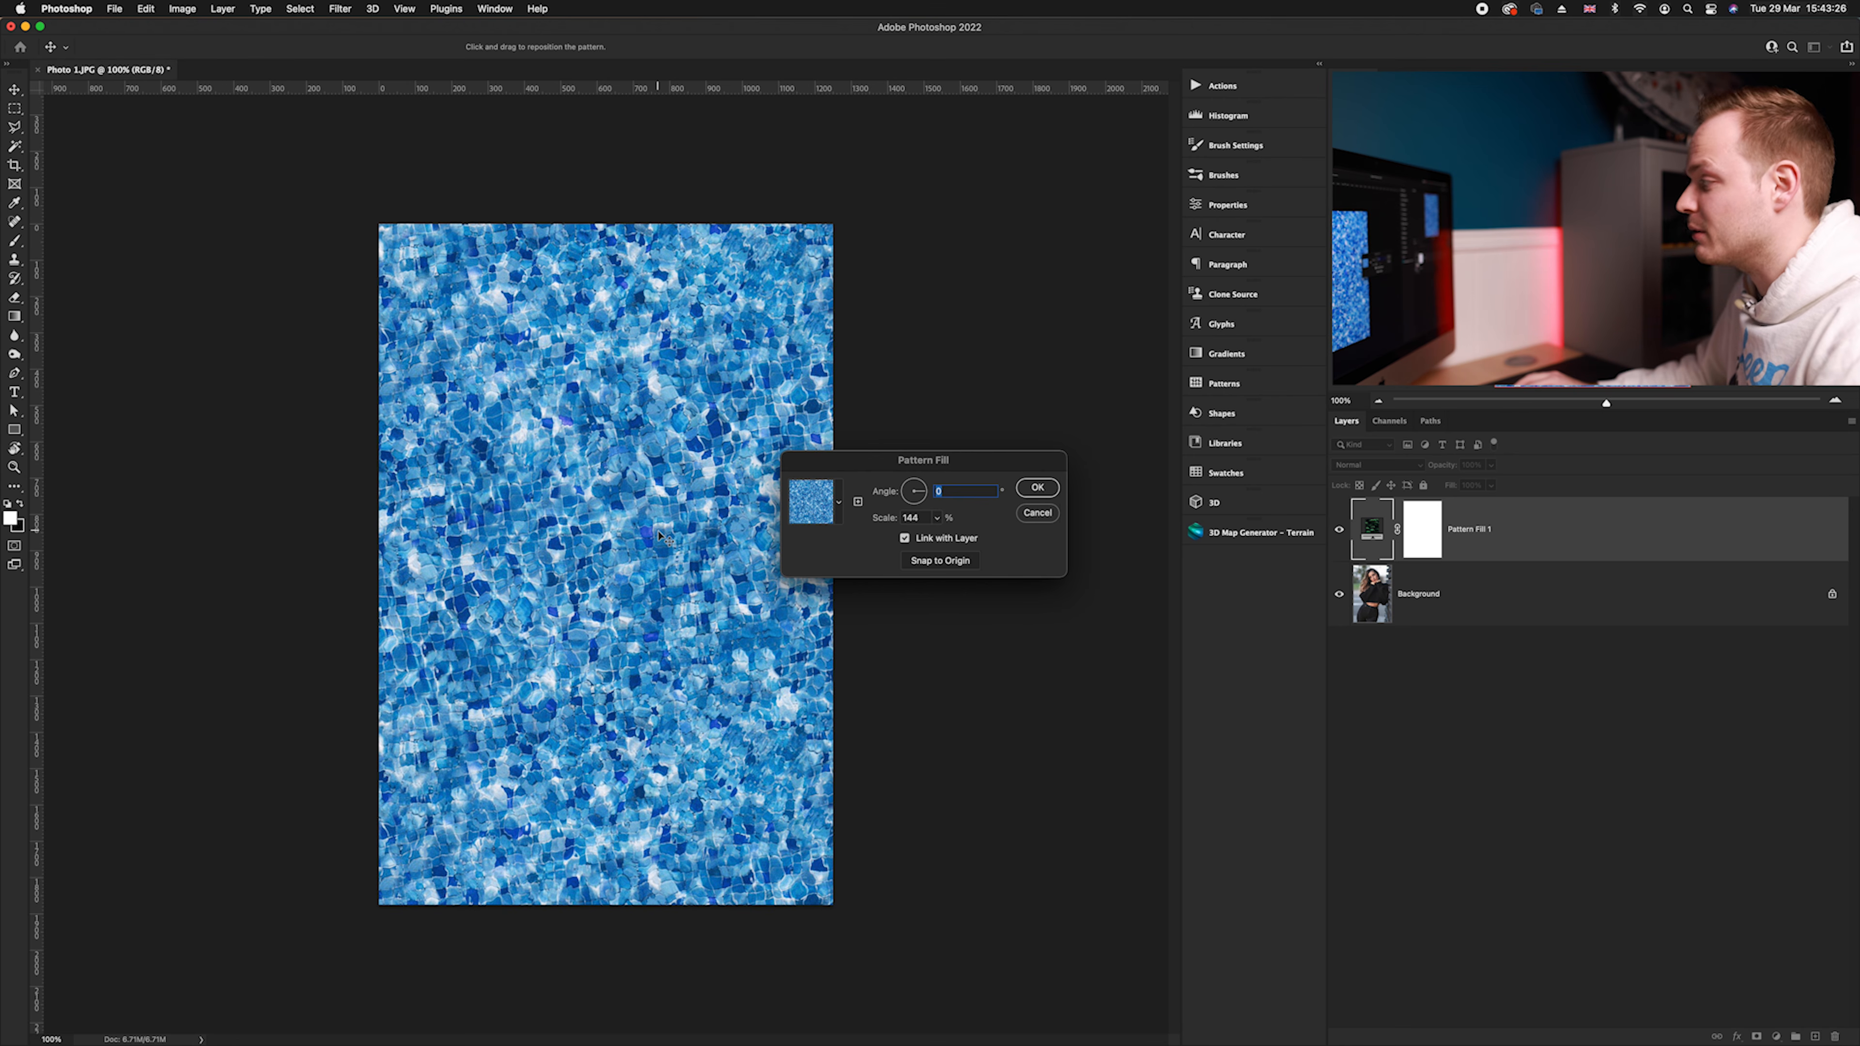
Accept the Water—Pool pattern fill, then blend its layer with Color Dodge at 41% opacity
click(1037, 487)
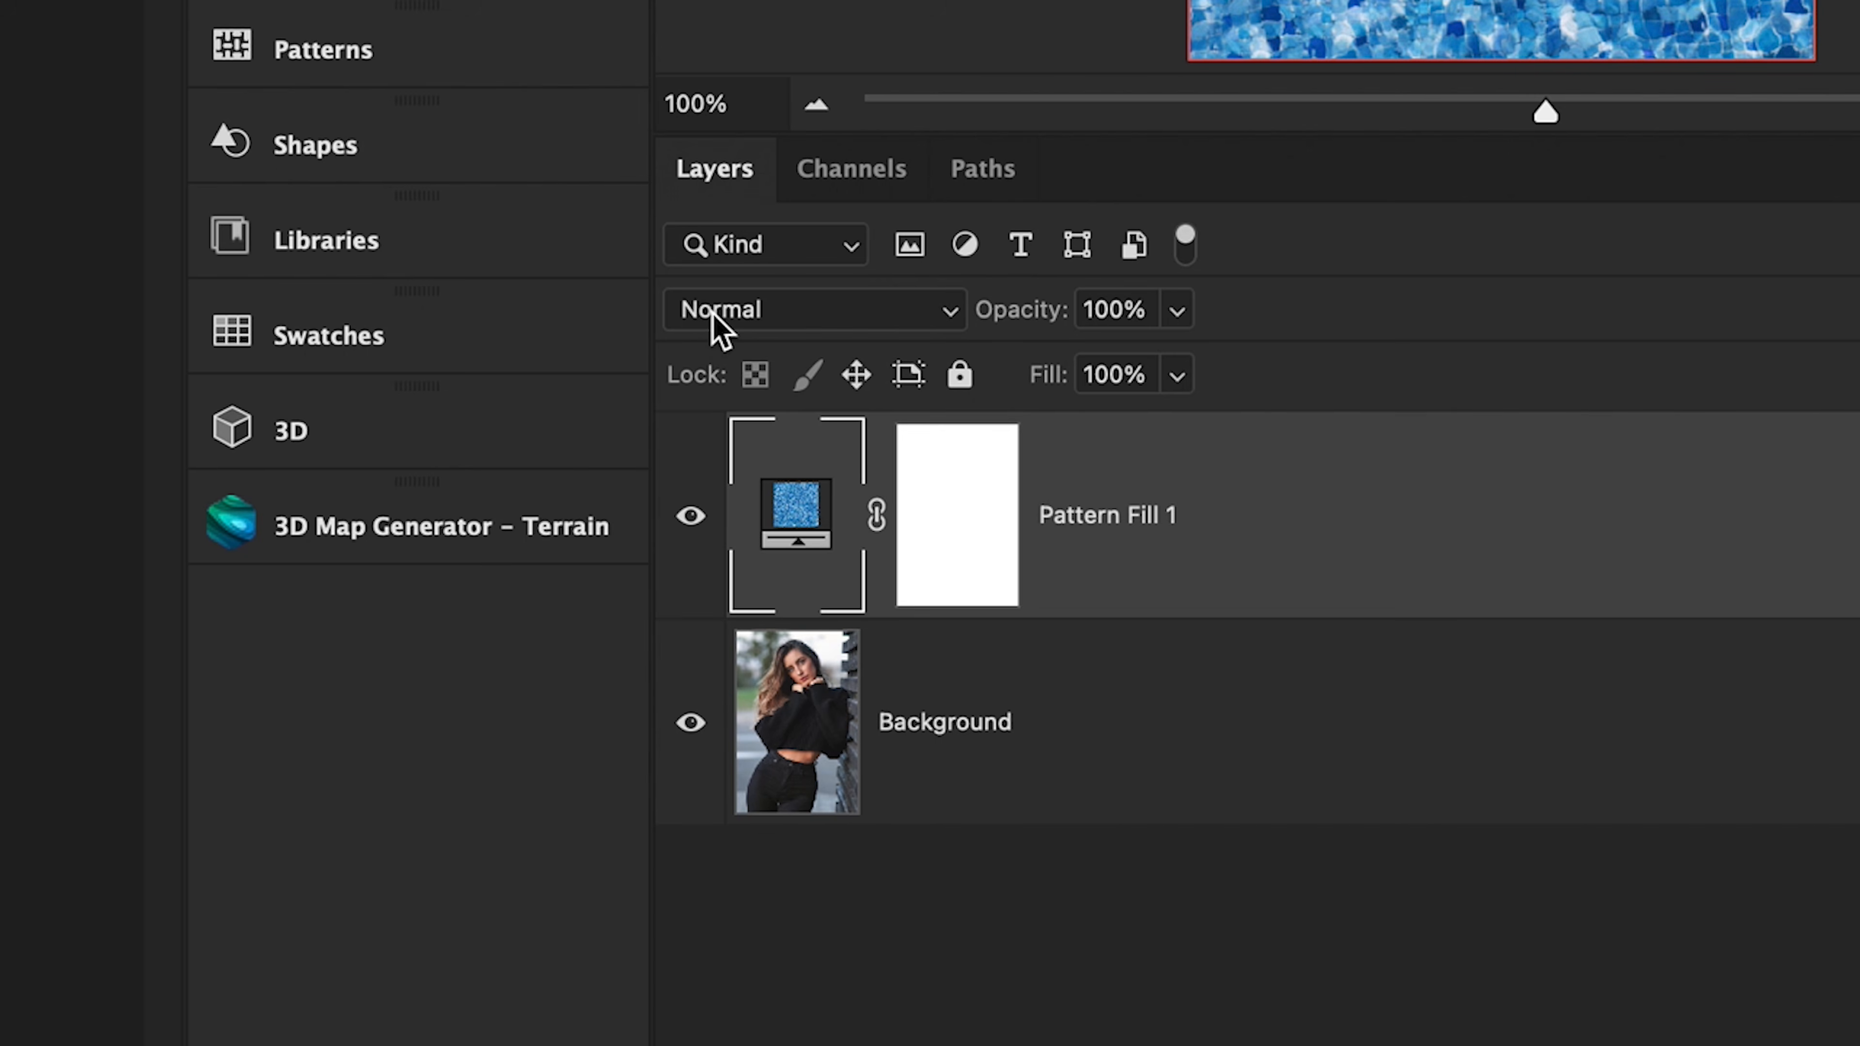
click(1347, 466)
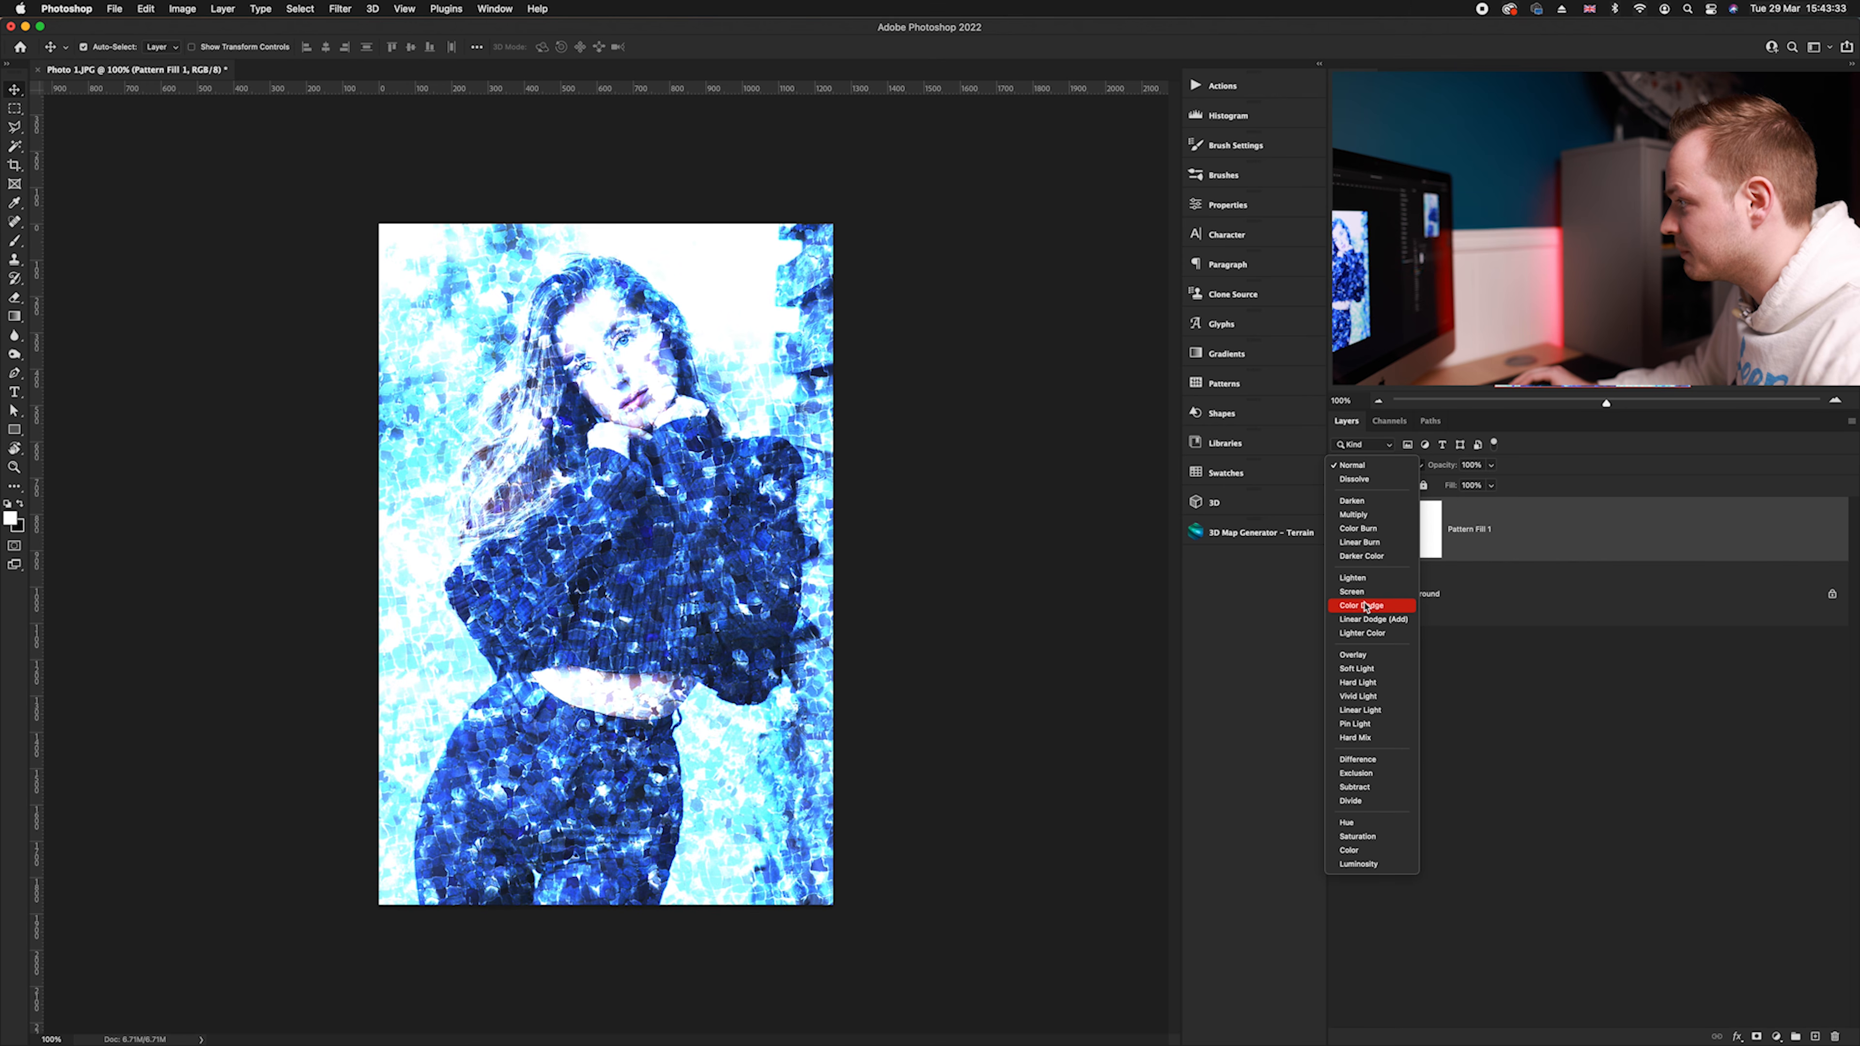
click(1364, 606)
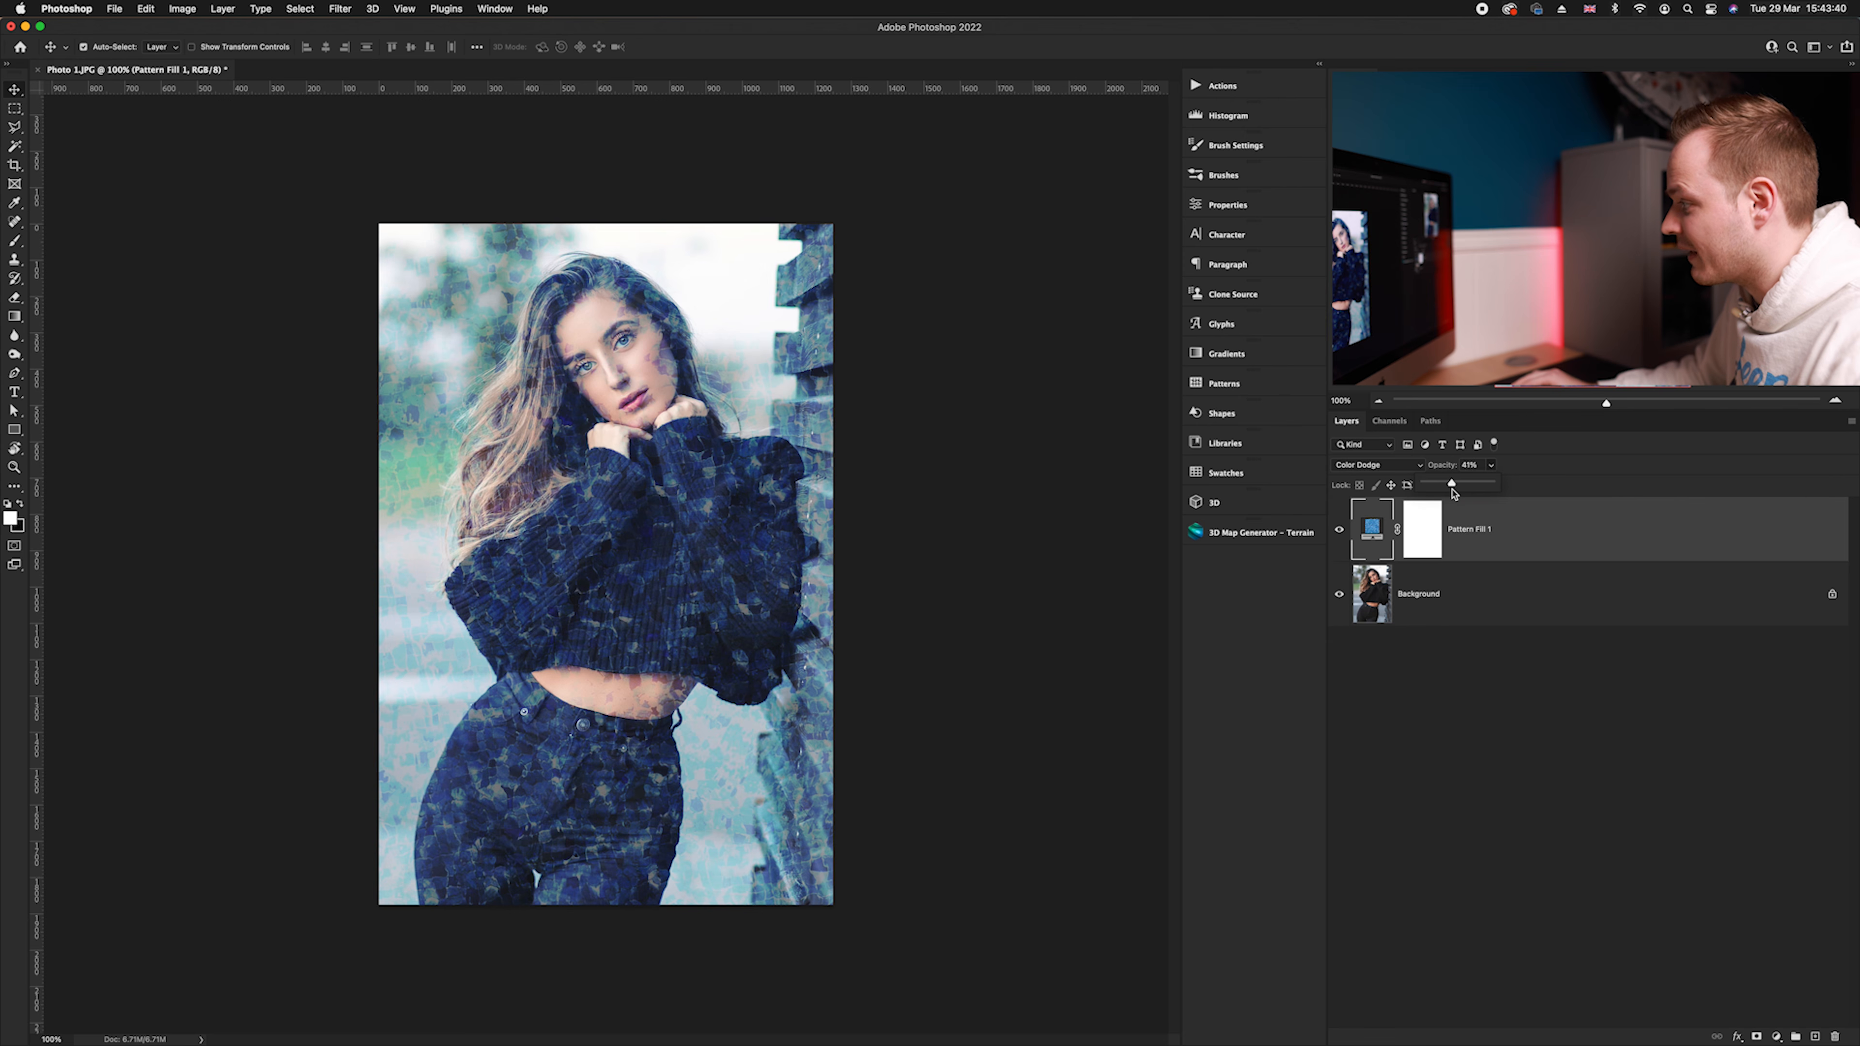
click(1012, 559)
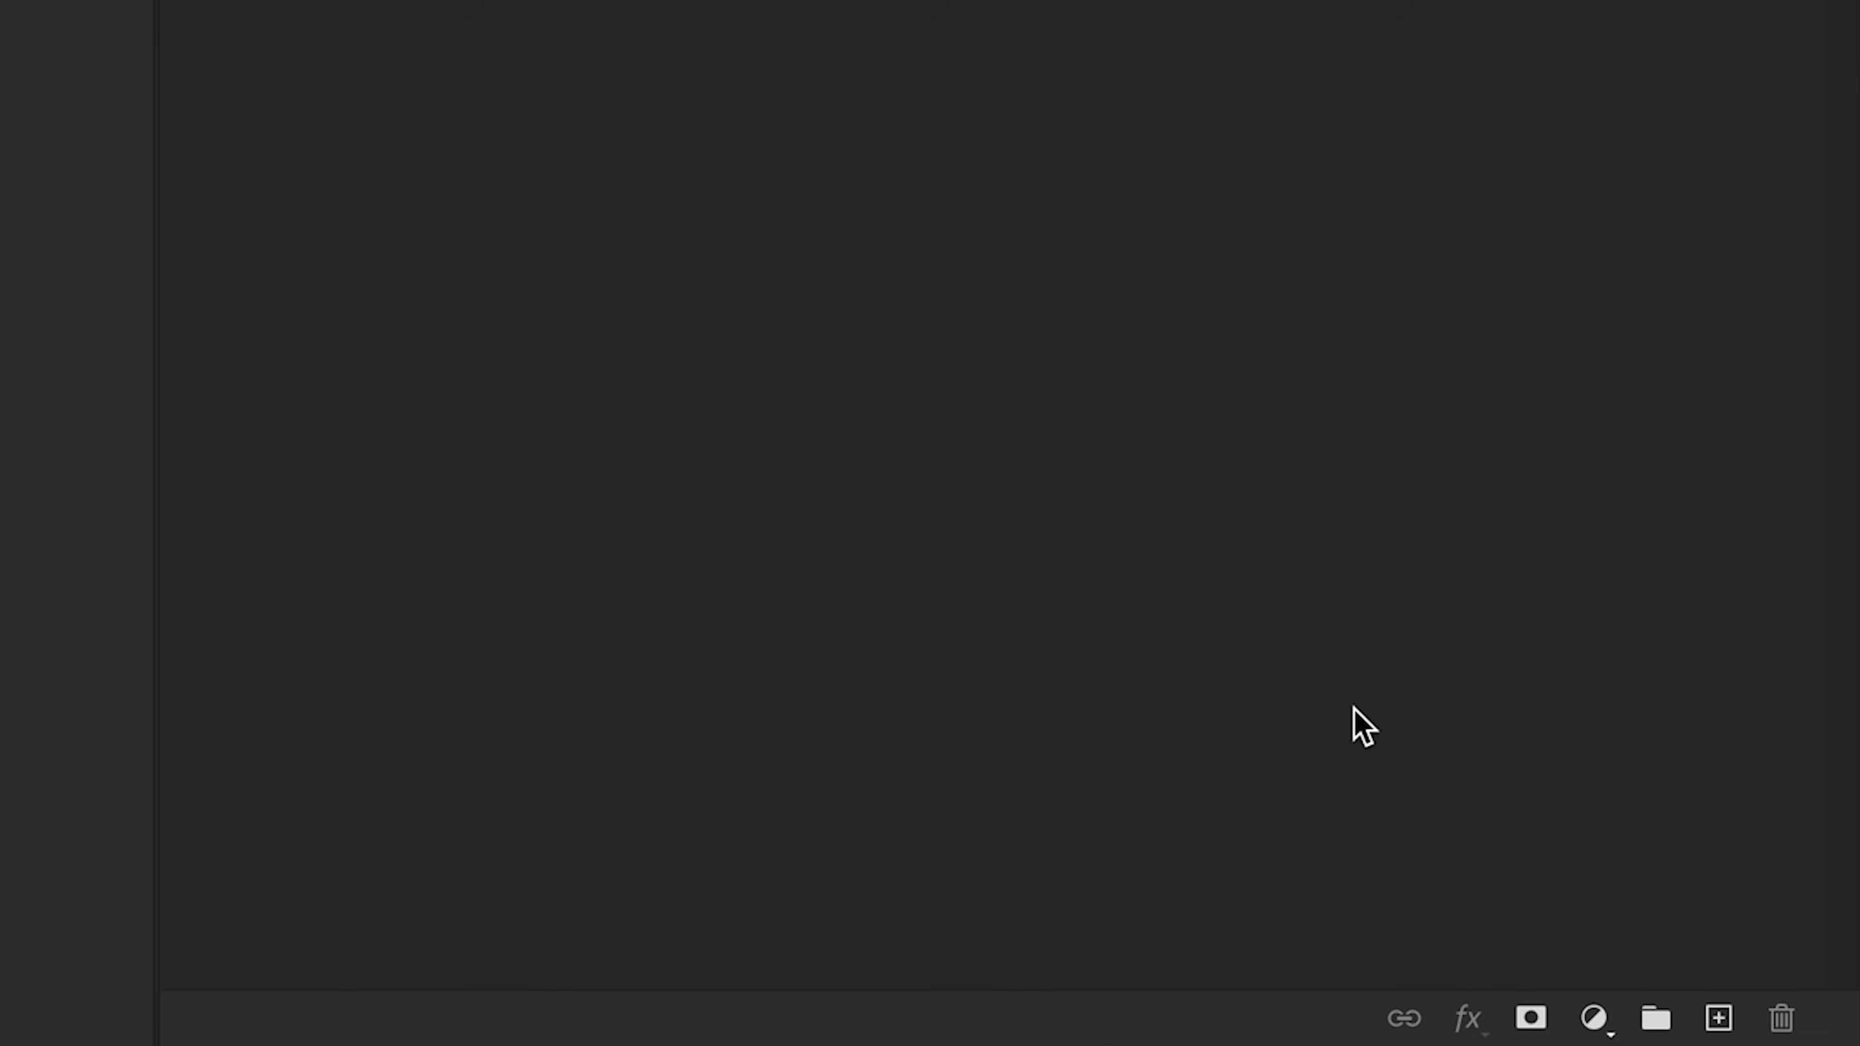
Add a Brightness/Contrast adjustment layer above the photo and apply its automatic correction
click(1591, 1015)
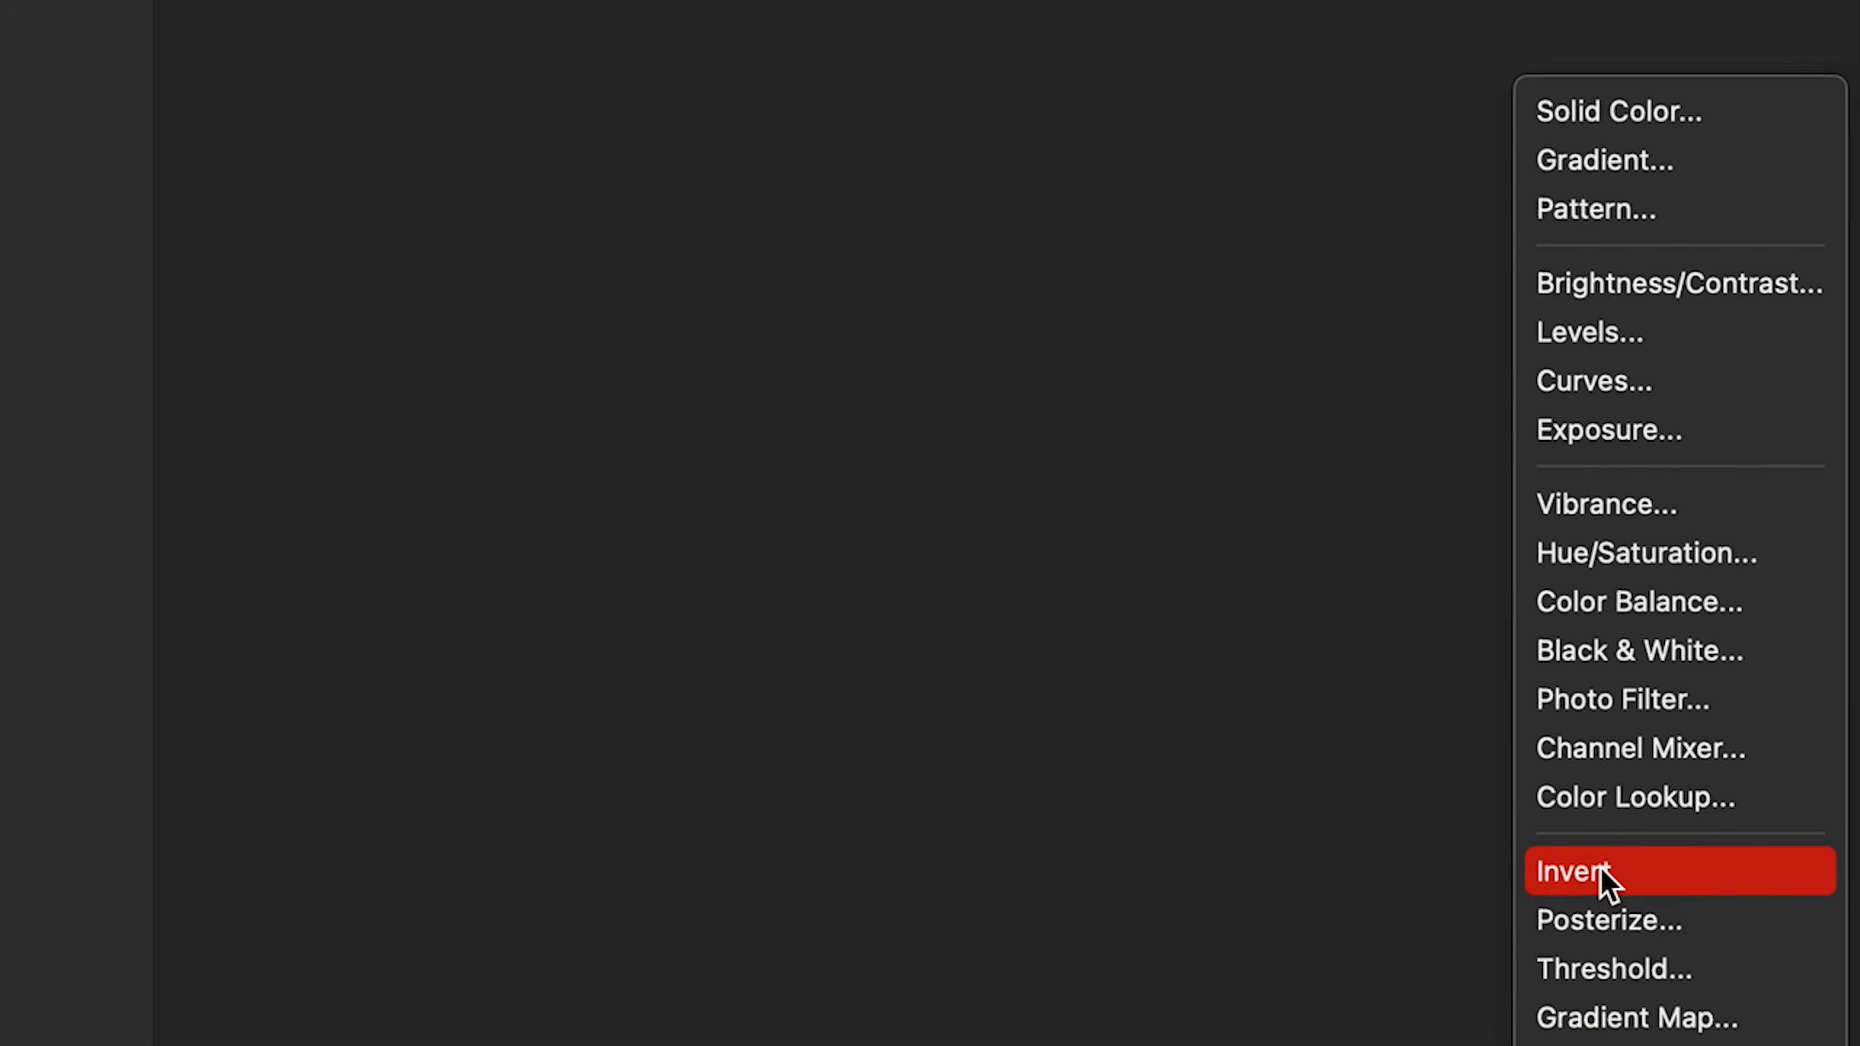
click(1599, 433)
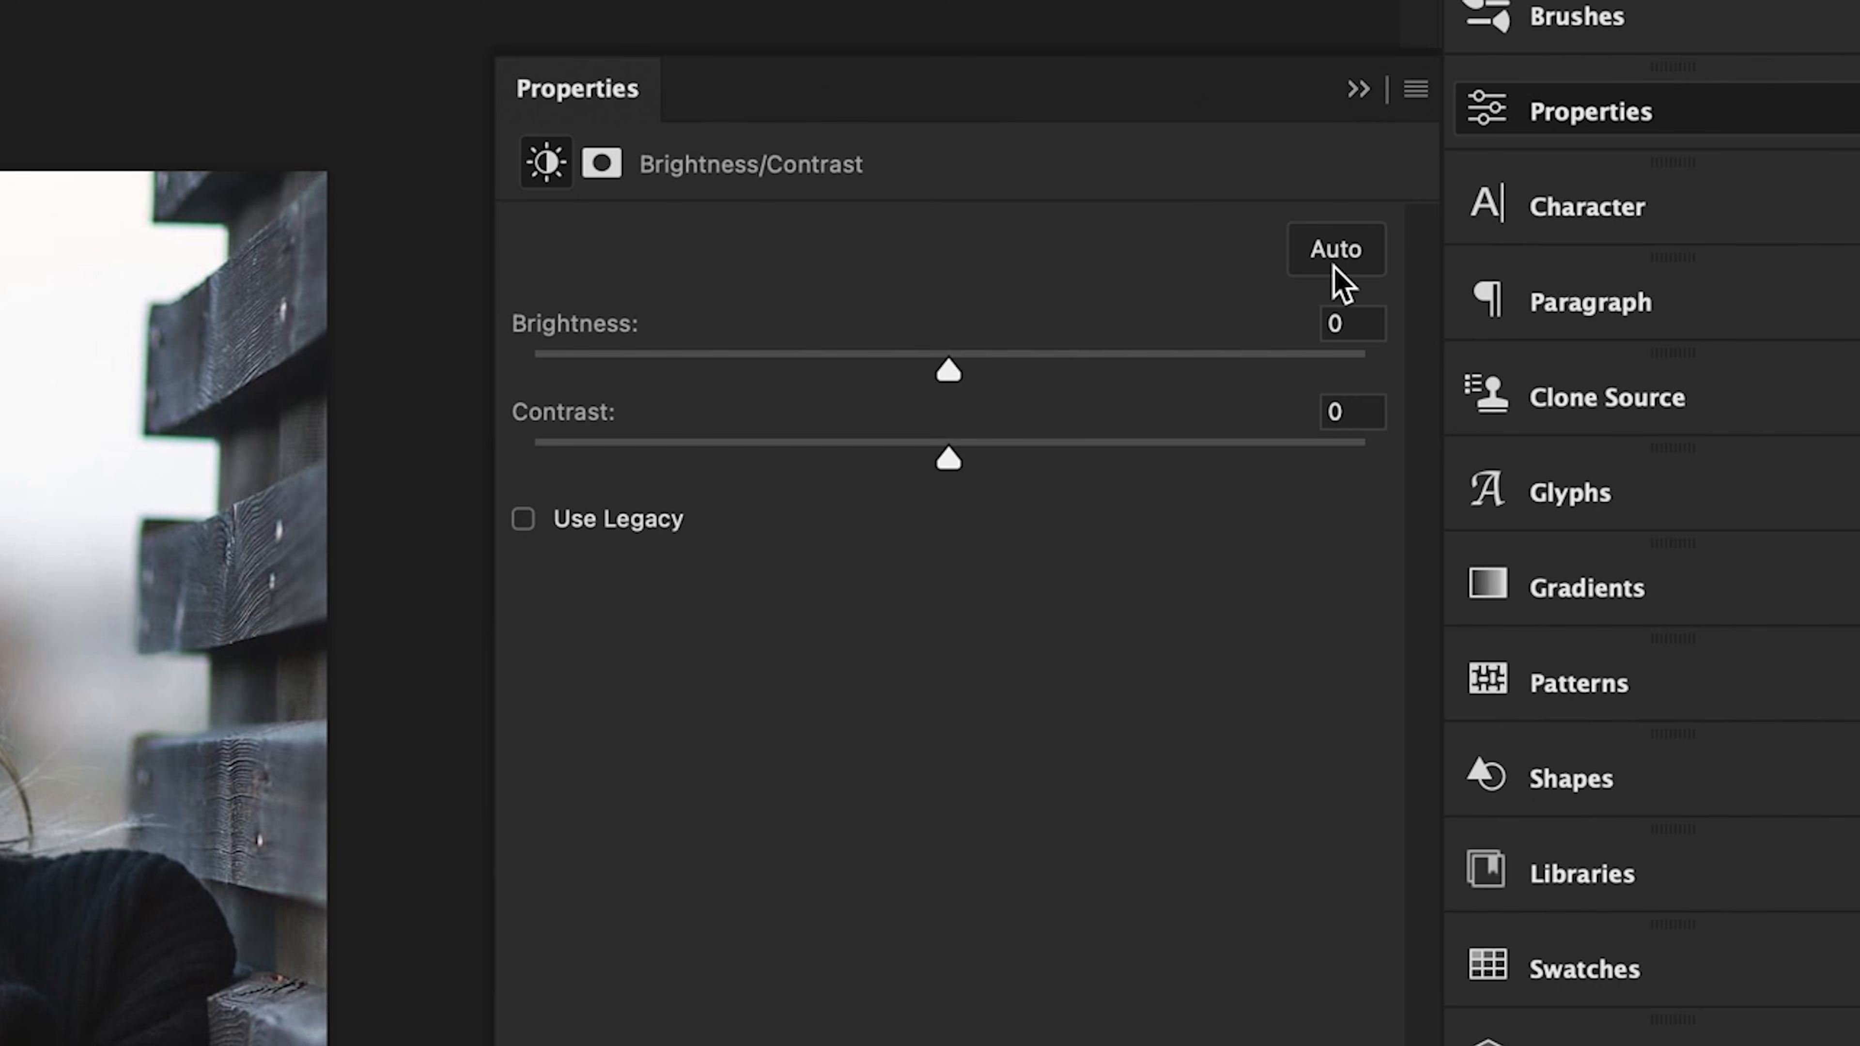
click(1334, 264)
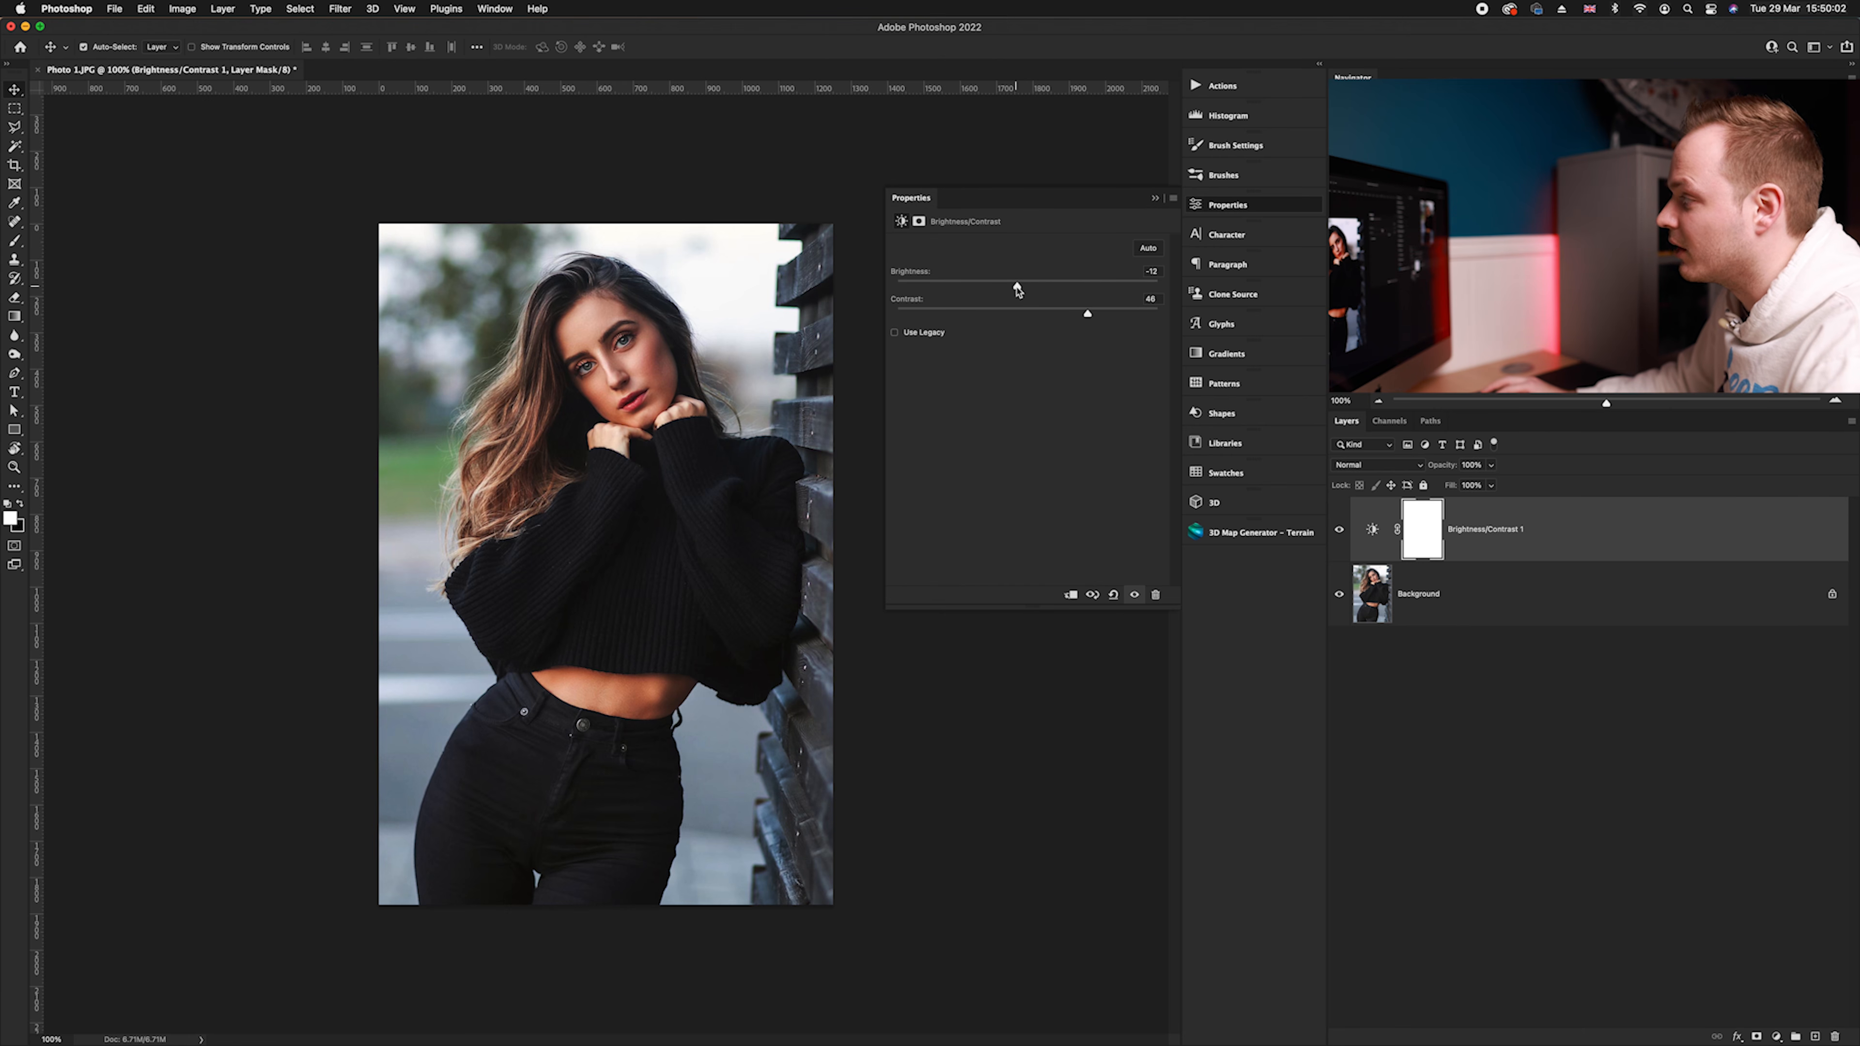
Try lower and higher brightness and contrast values, including contrast 72, and reset both settings to 0
drag(1090, 317, 1035, 319)
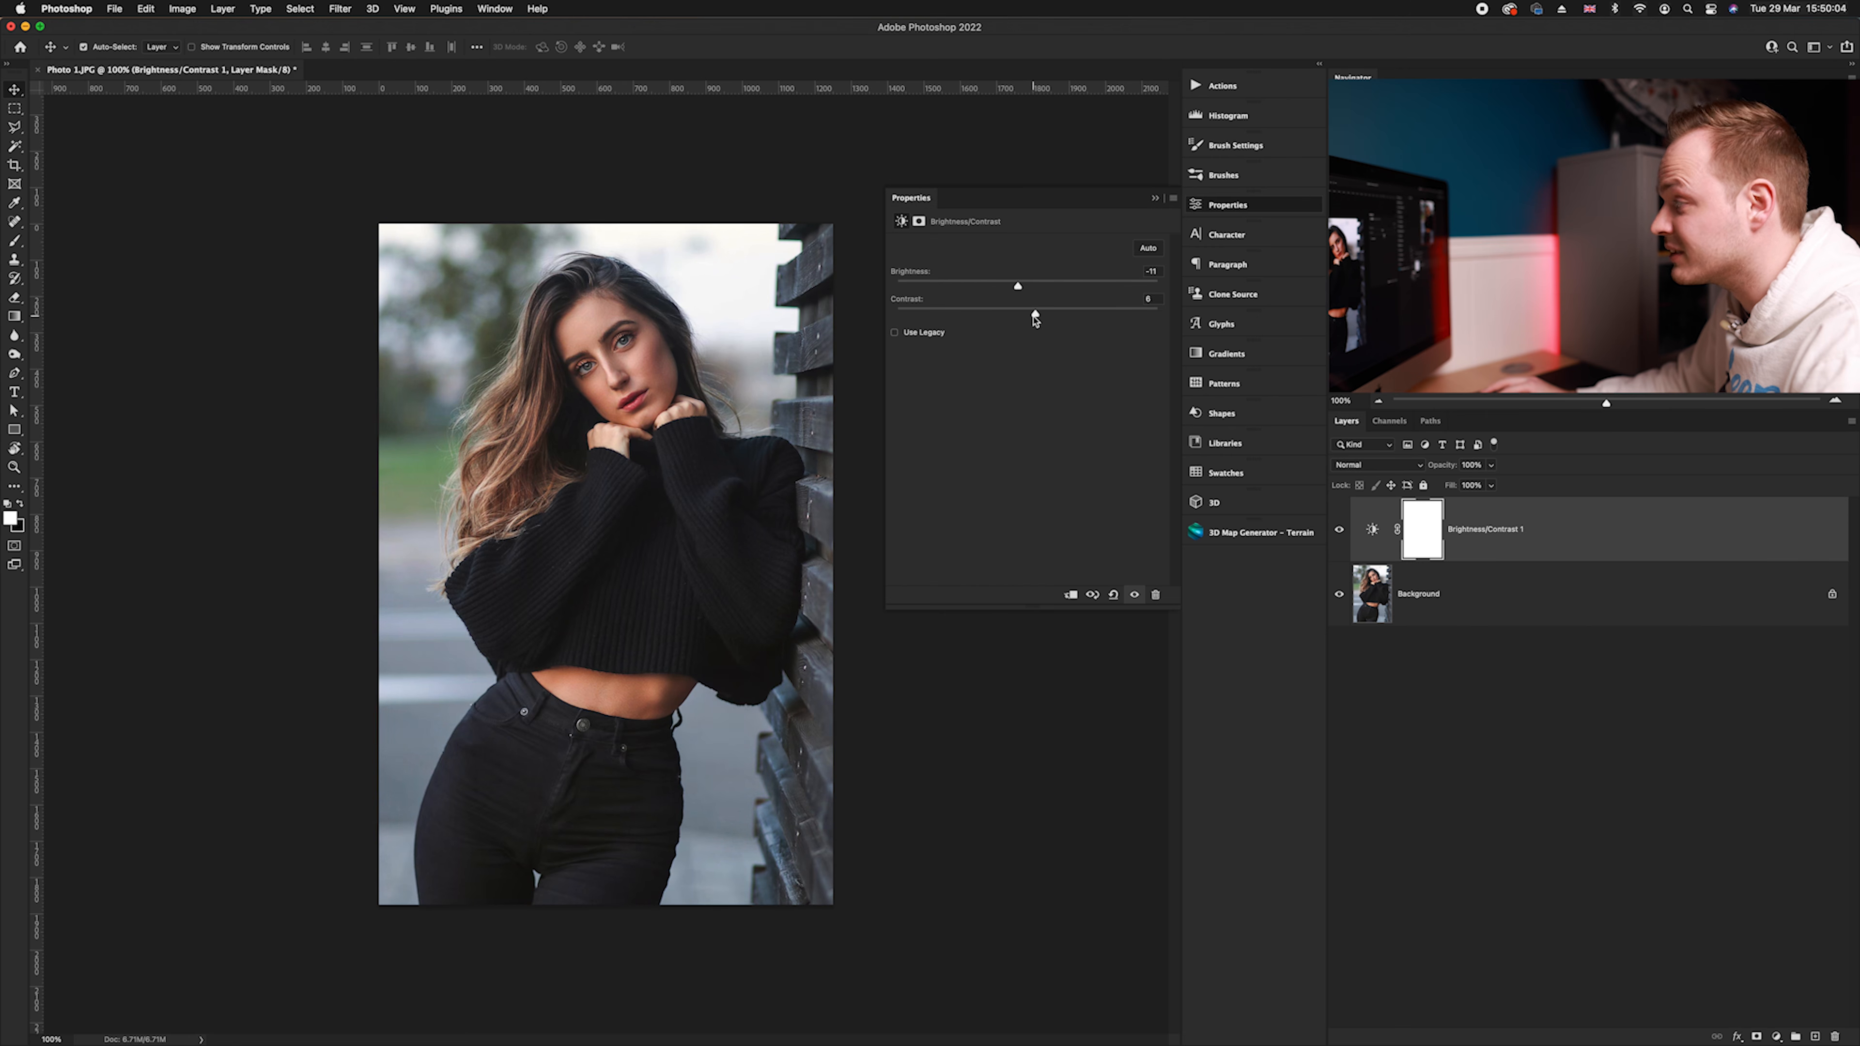
mouse_move(1025, 288)
mouse_down()
mouse_move(1135, 289)
mouse_move(926, 292)
mouse_move(1023, 290)
mouse_up()
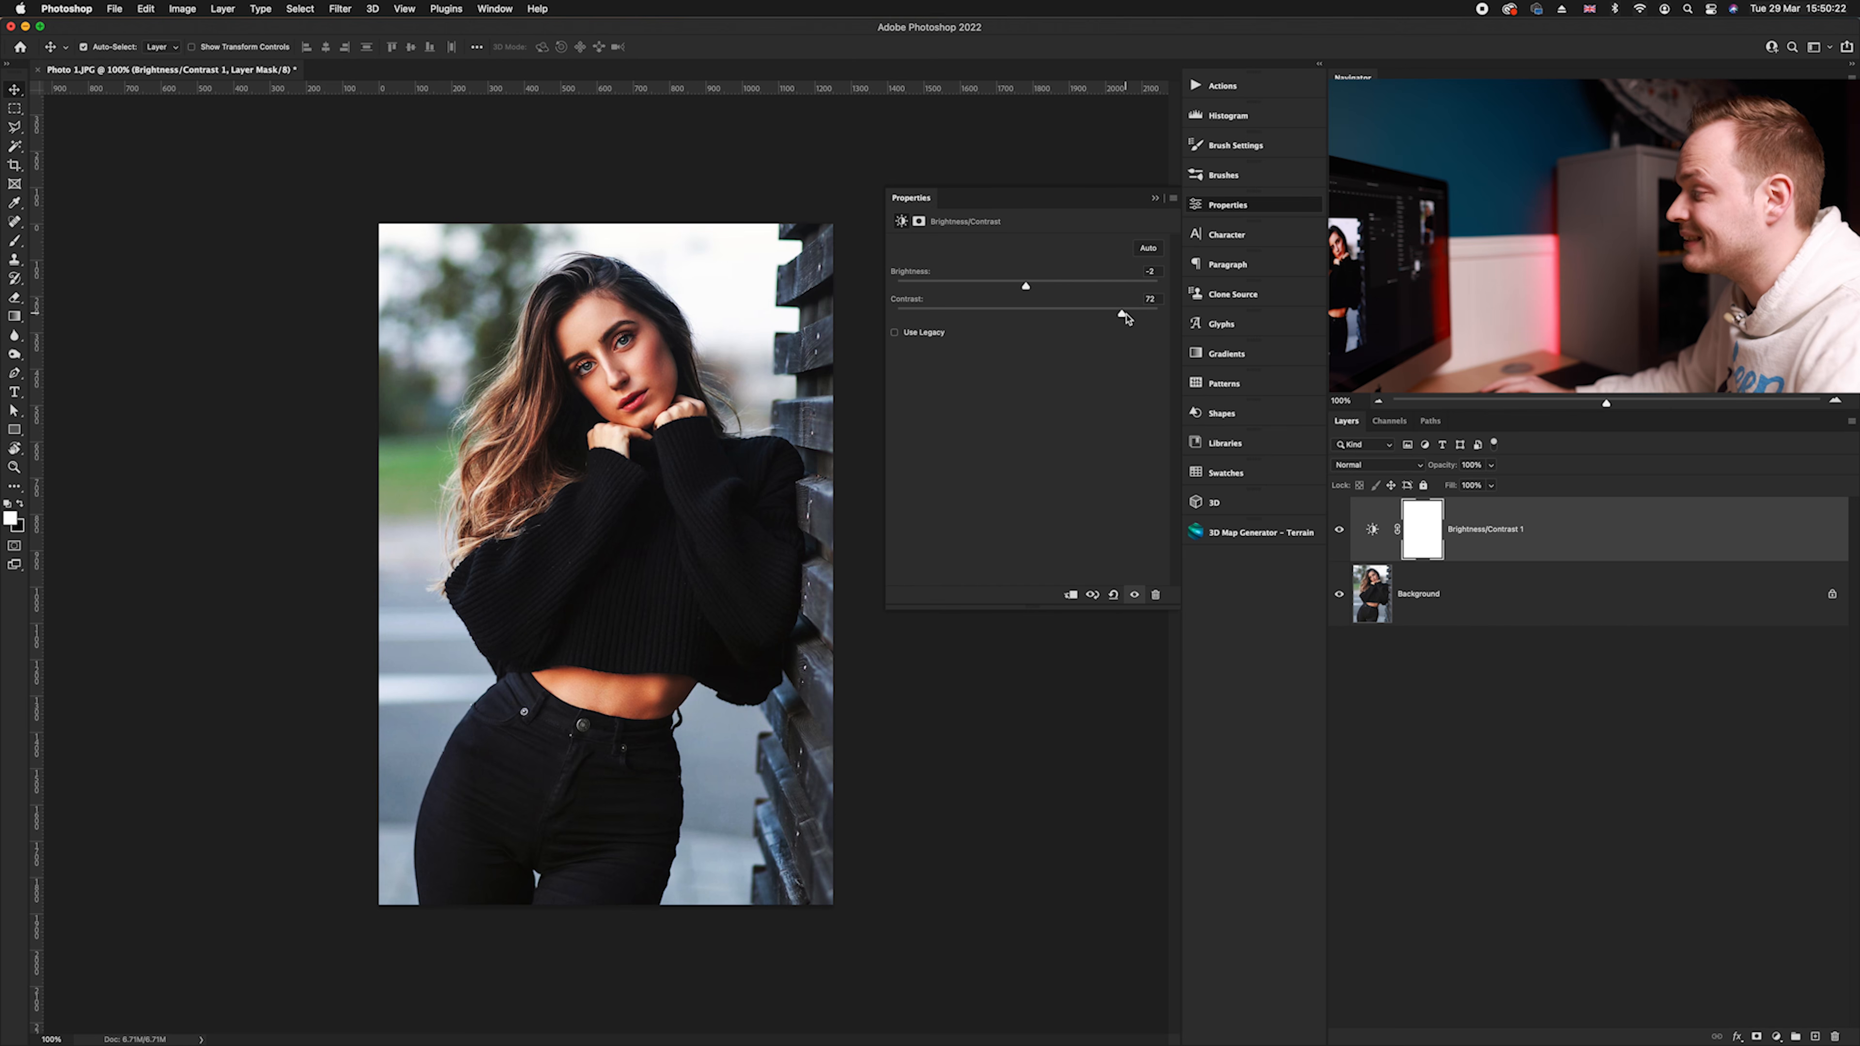
drag(1073, 314, 960, 311)
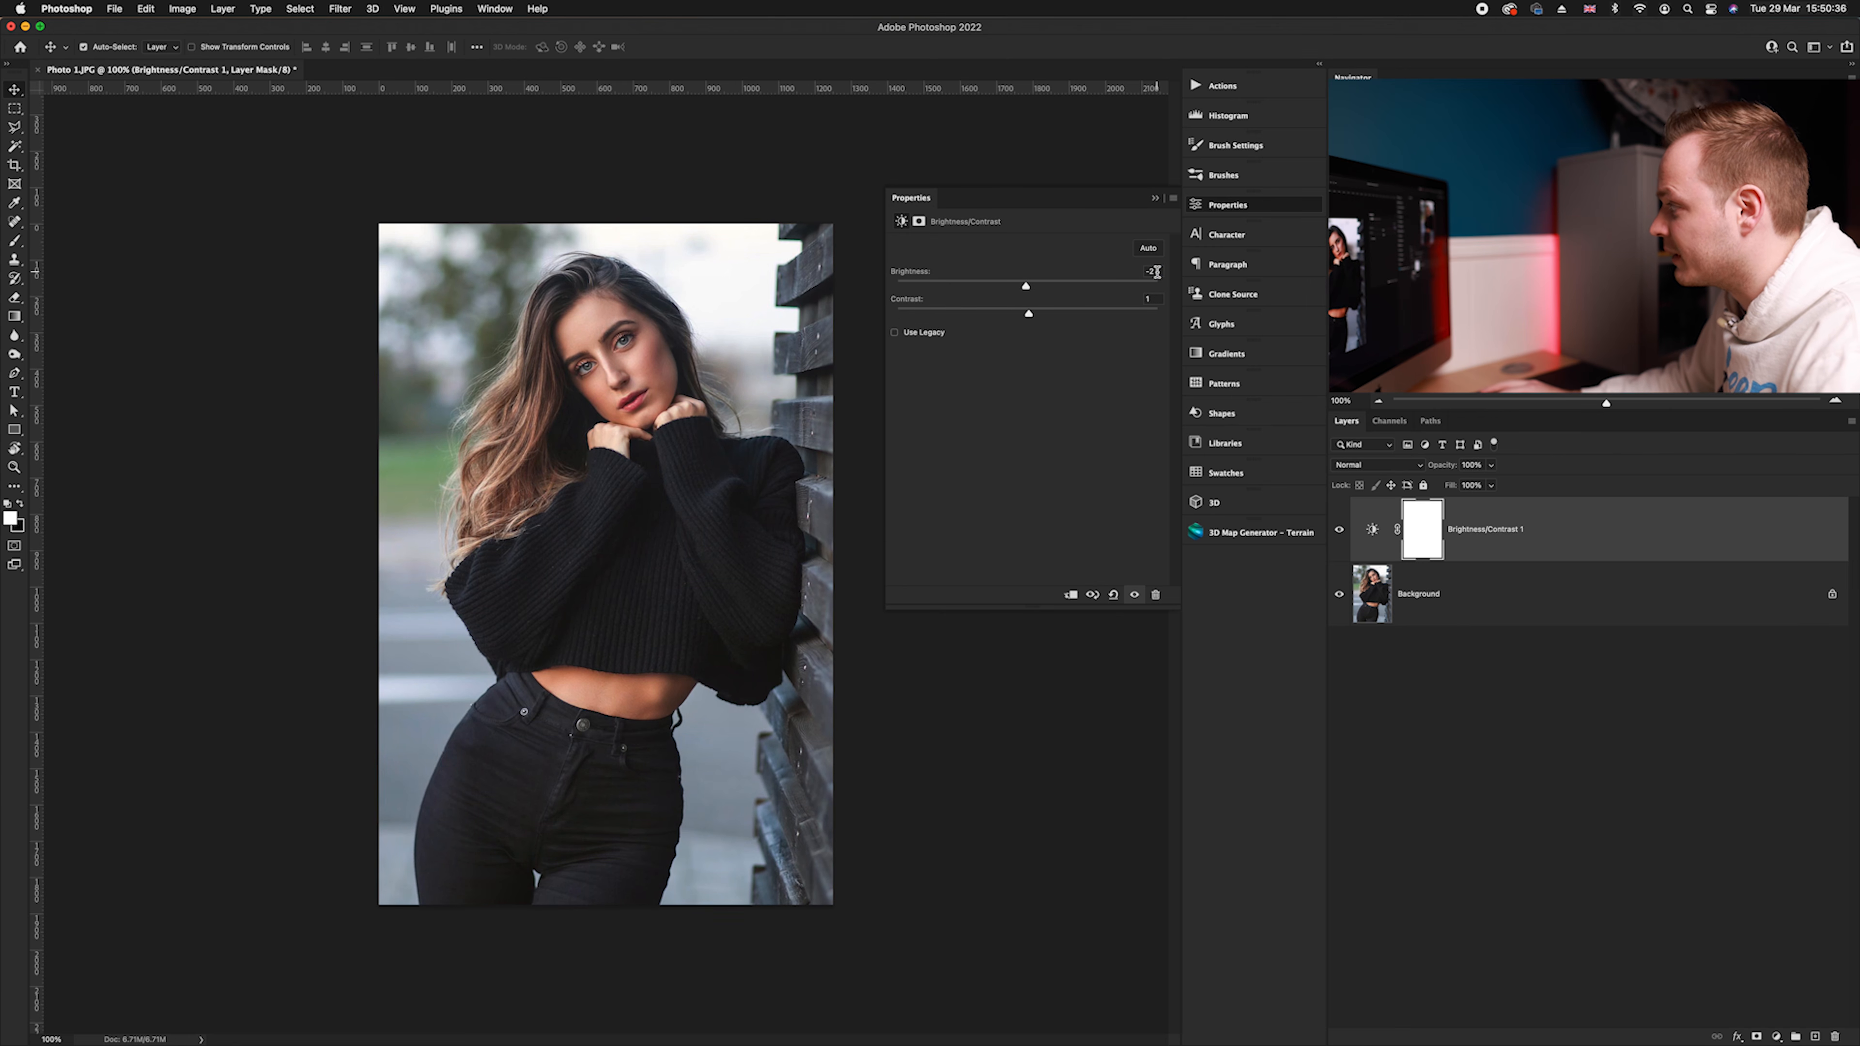
text(0)
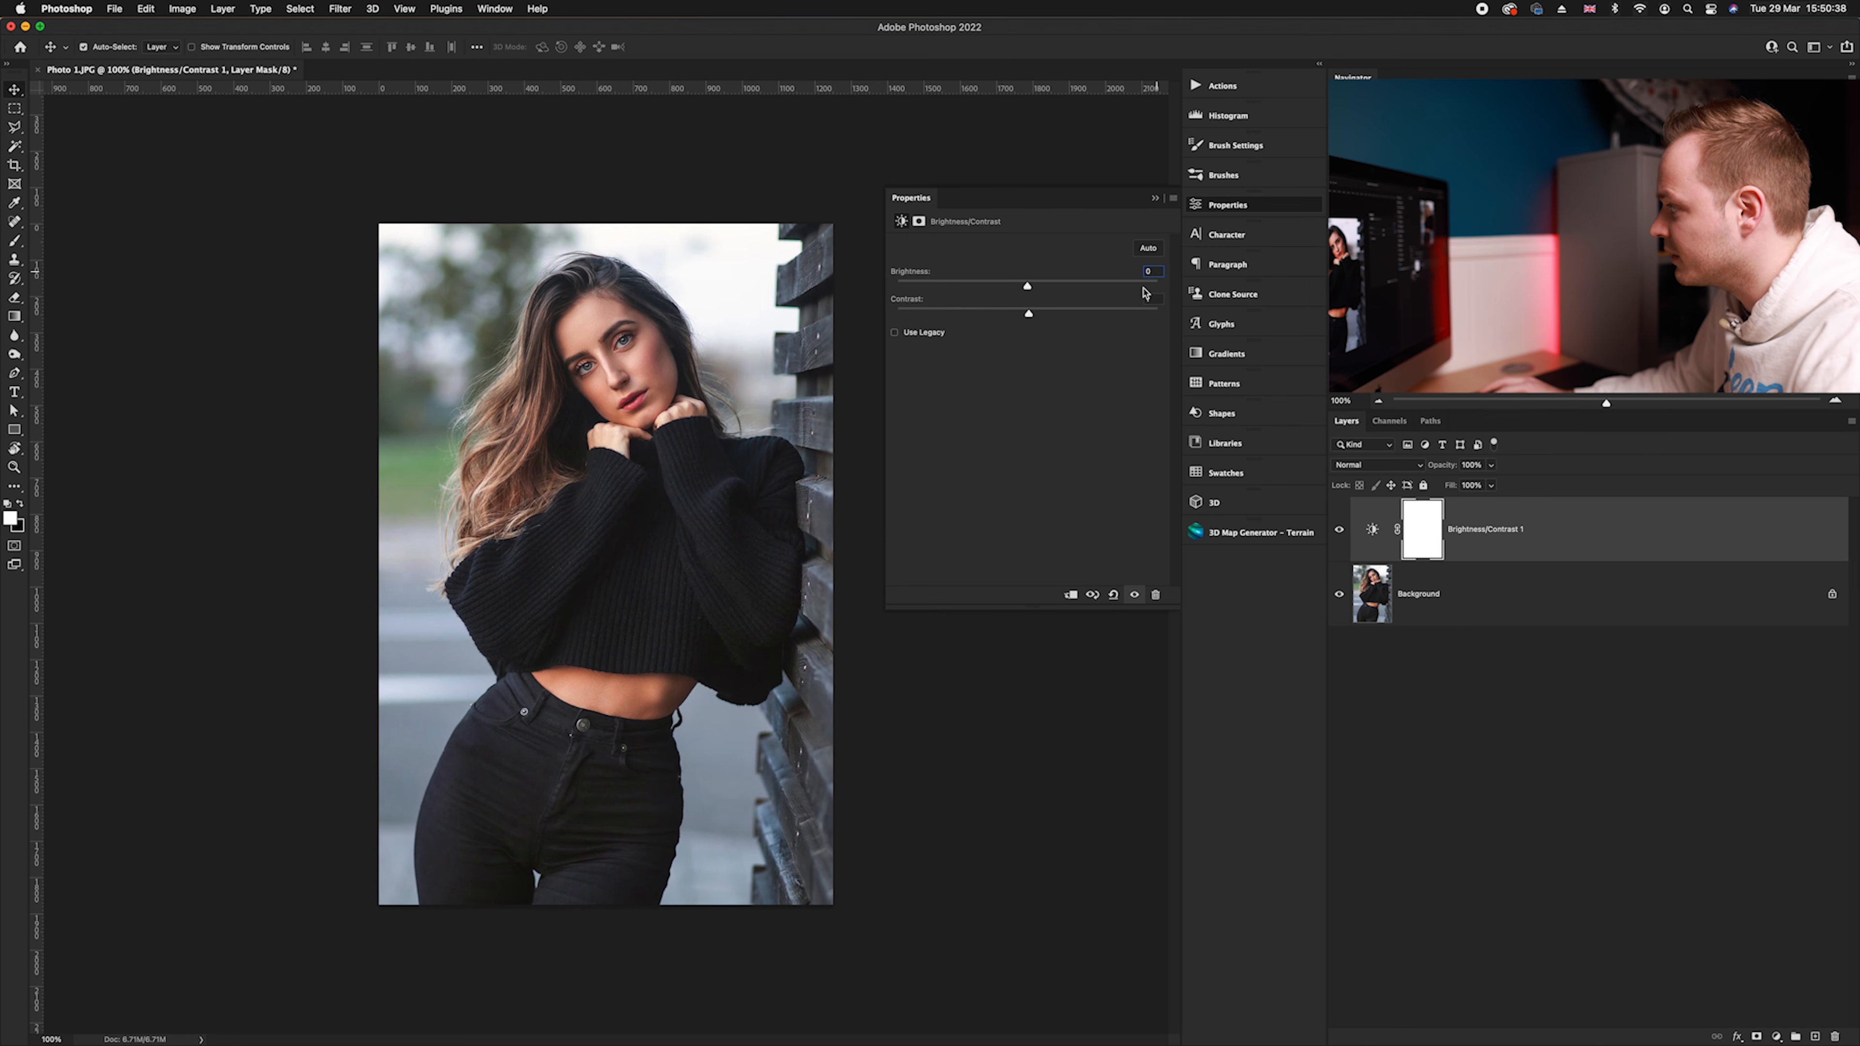
text(0)
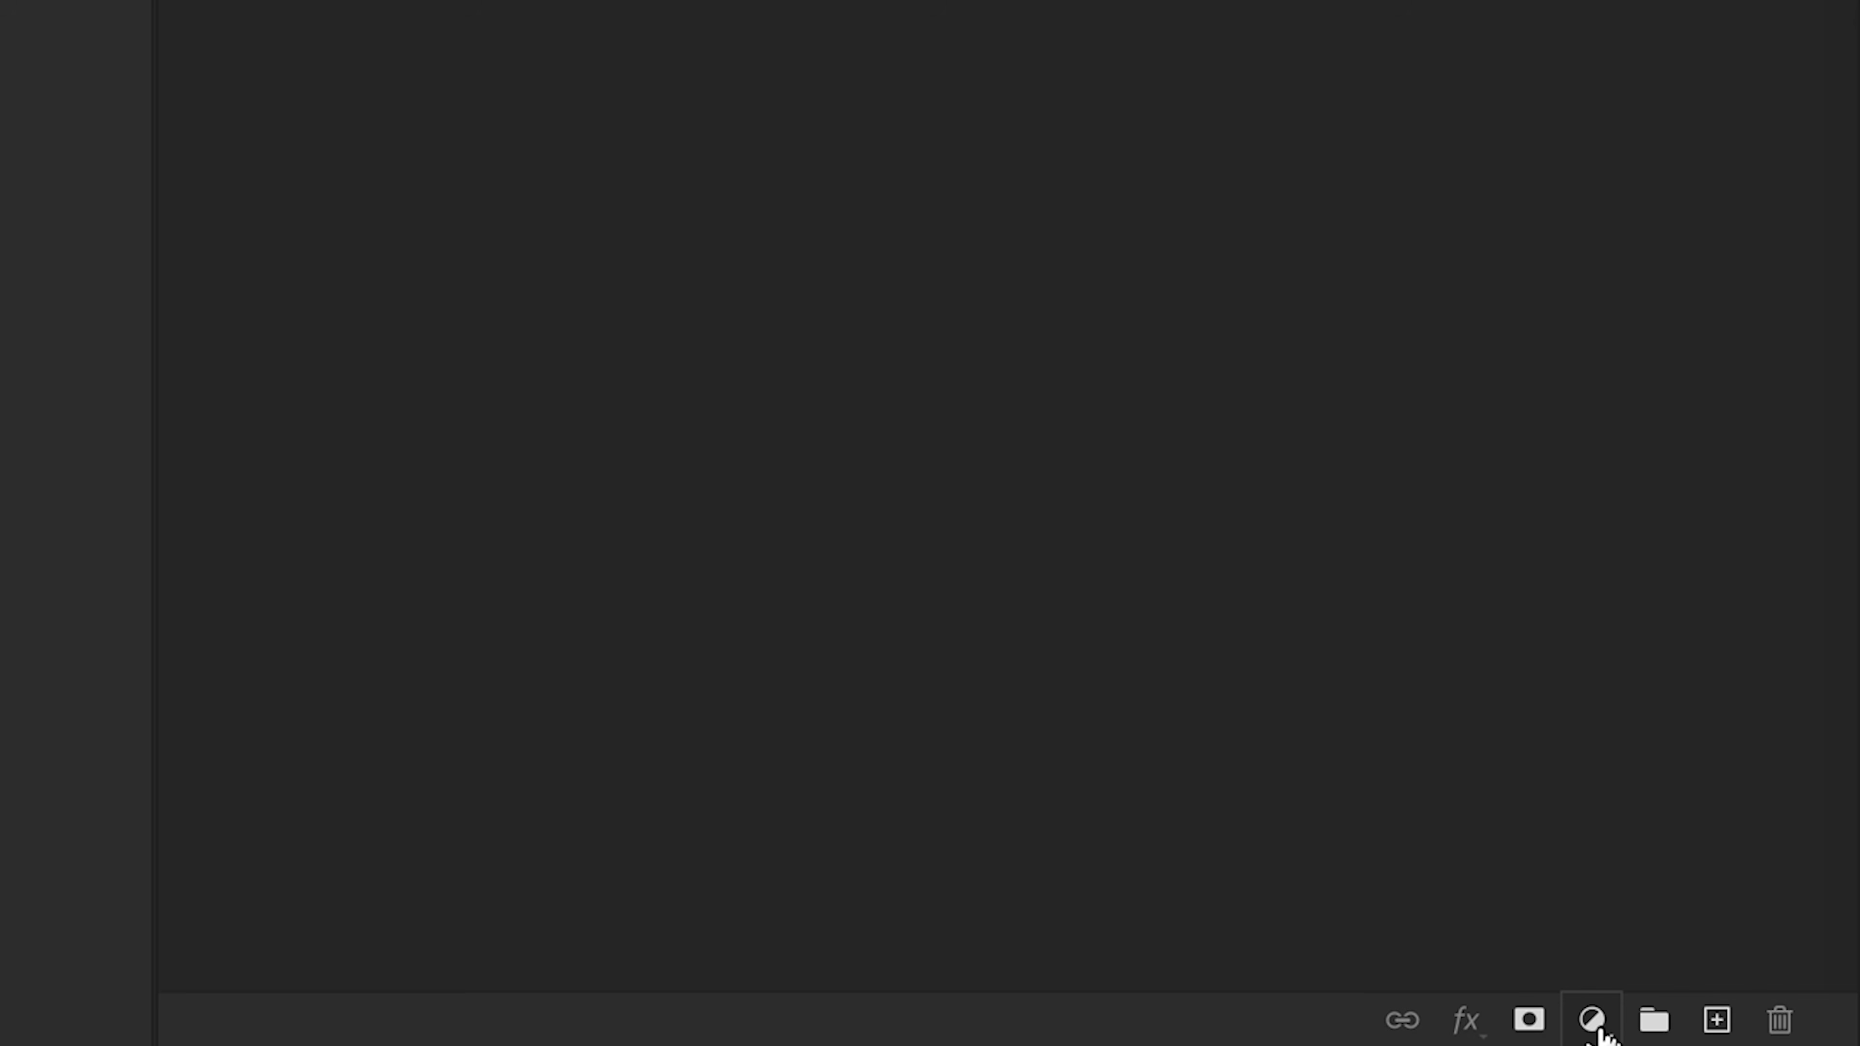
Add a Levels adjustment layer above the photo and apply the Darker preset
click(1592, 1020)
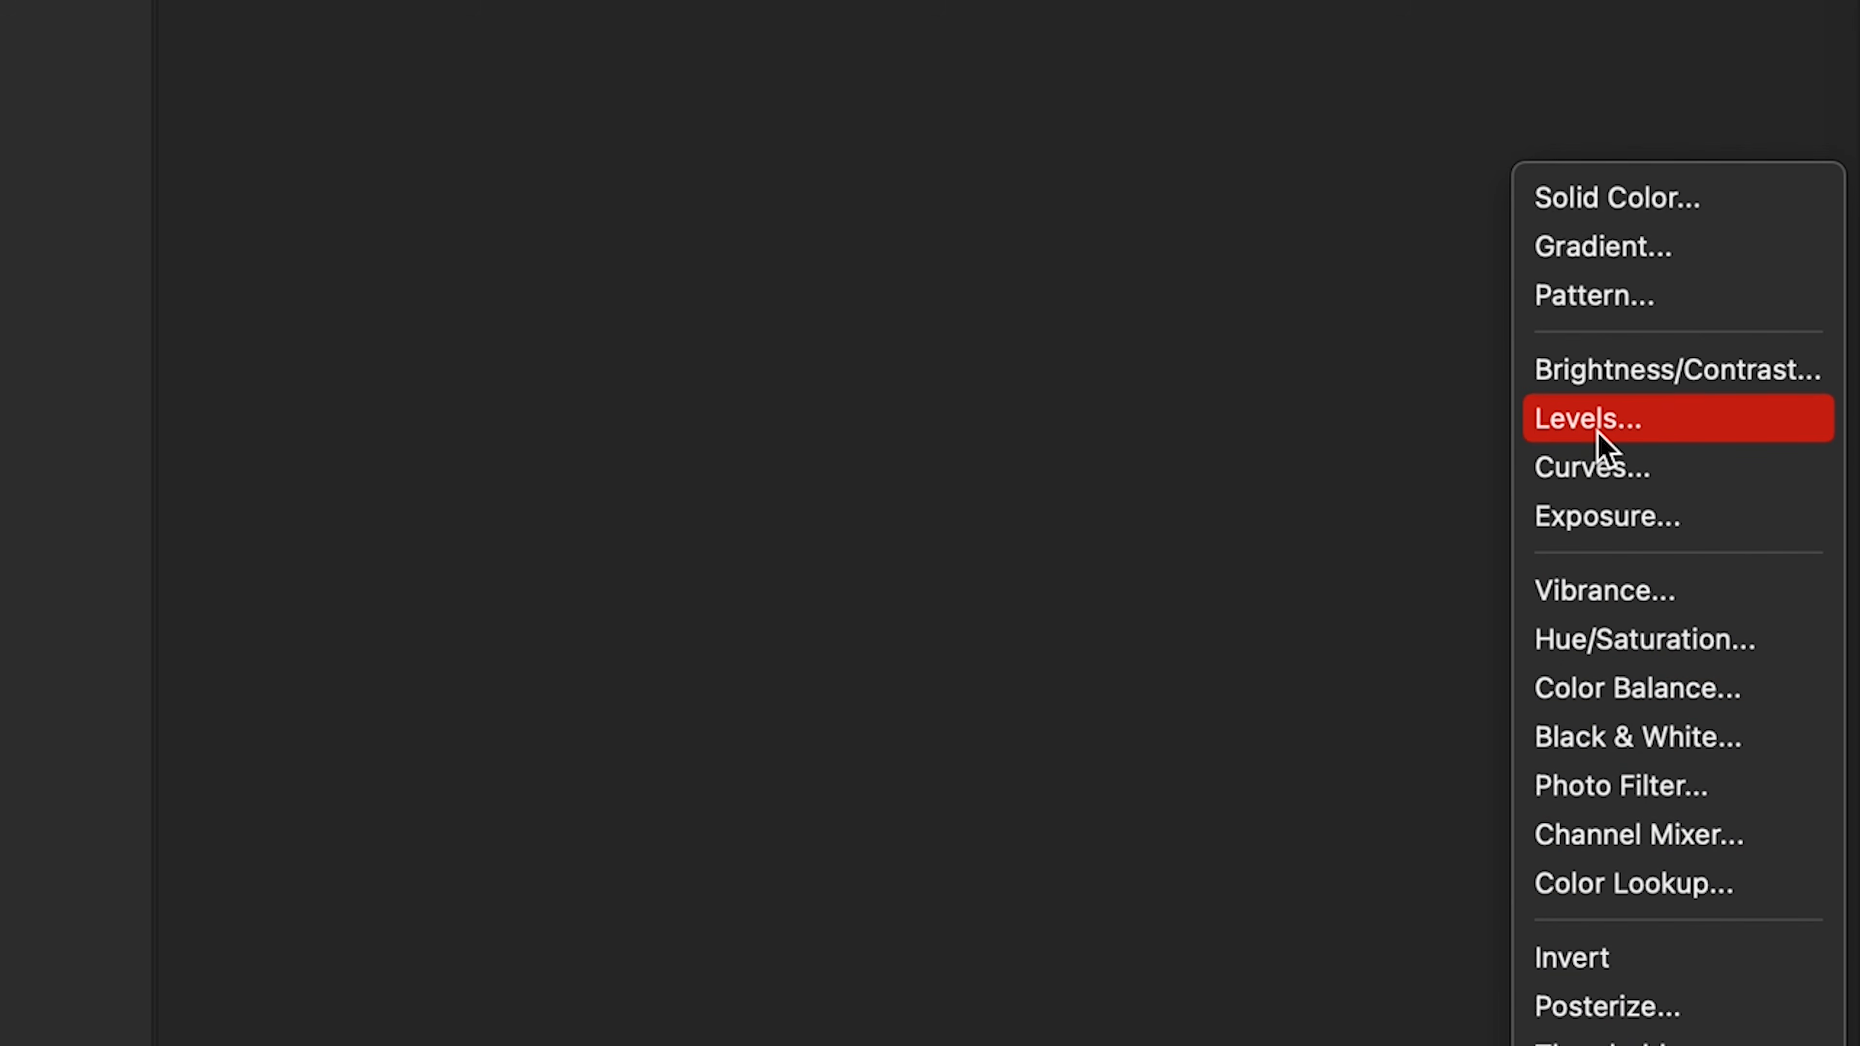
click(1599, 435)
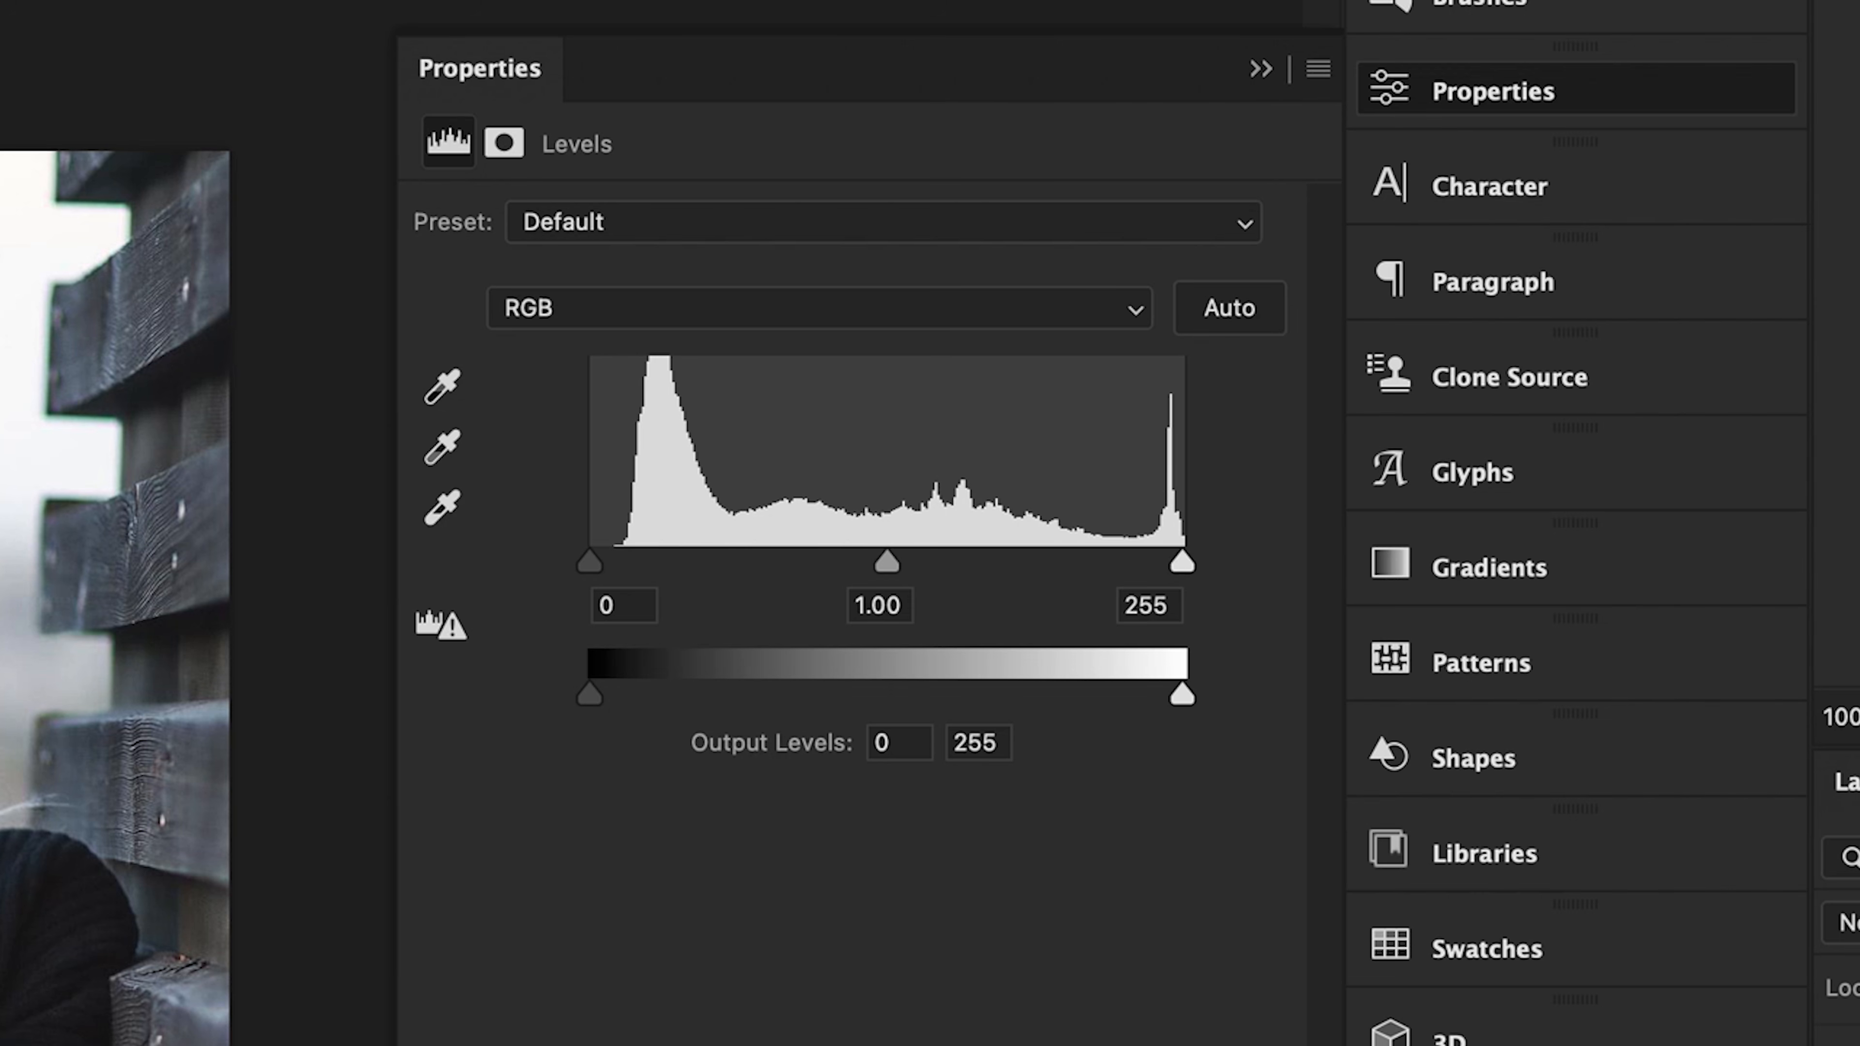
click(575, 223)
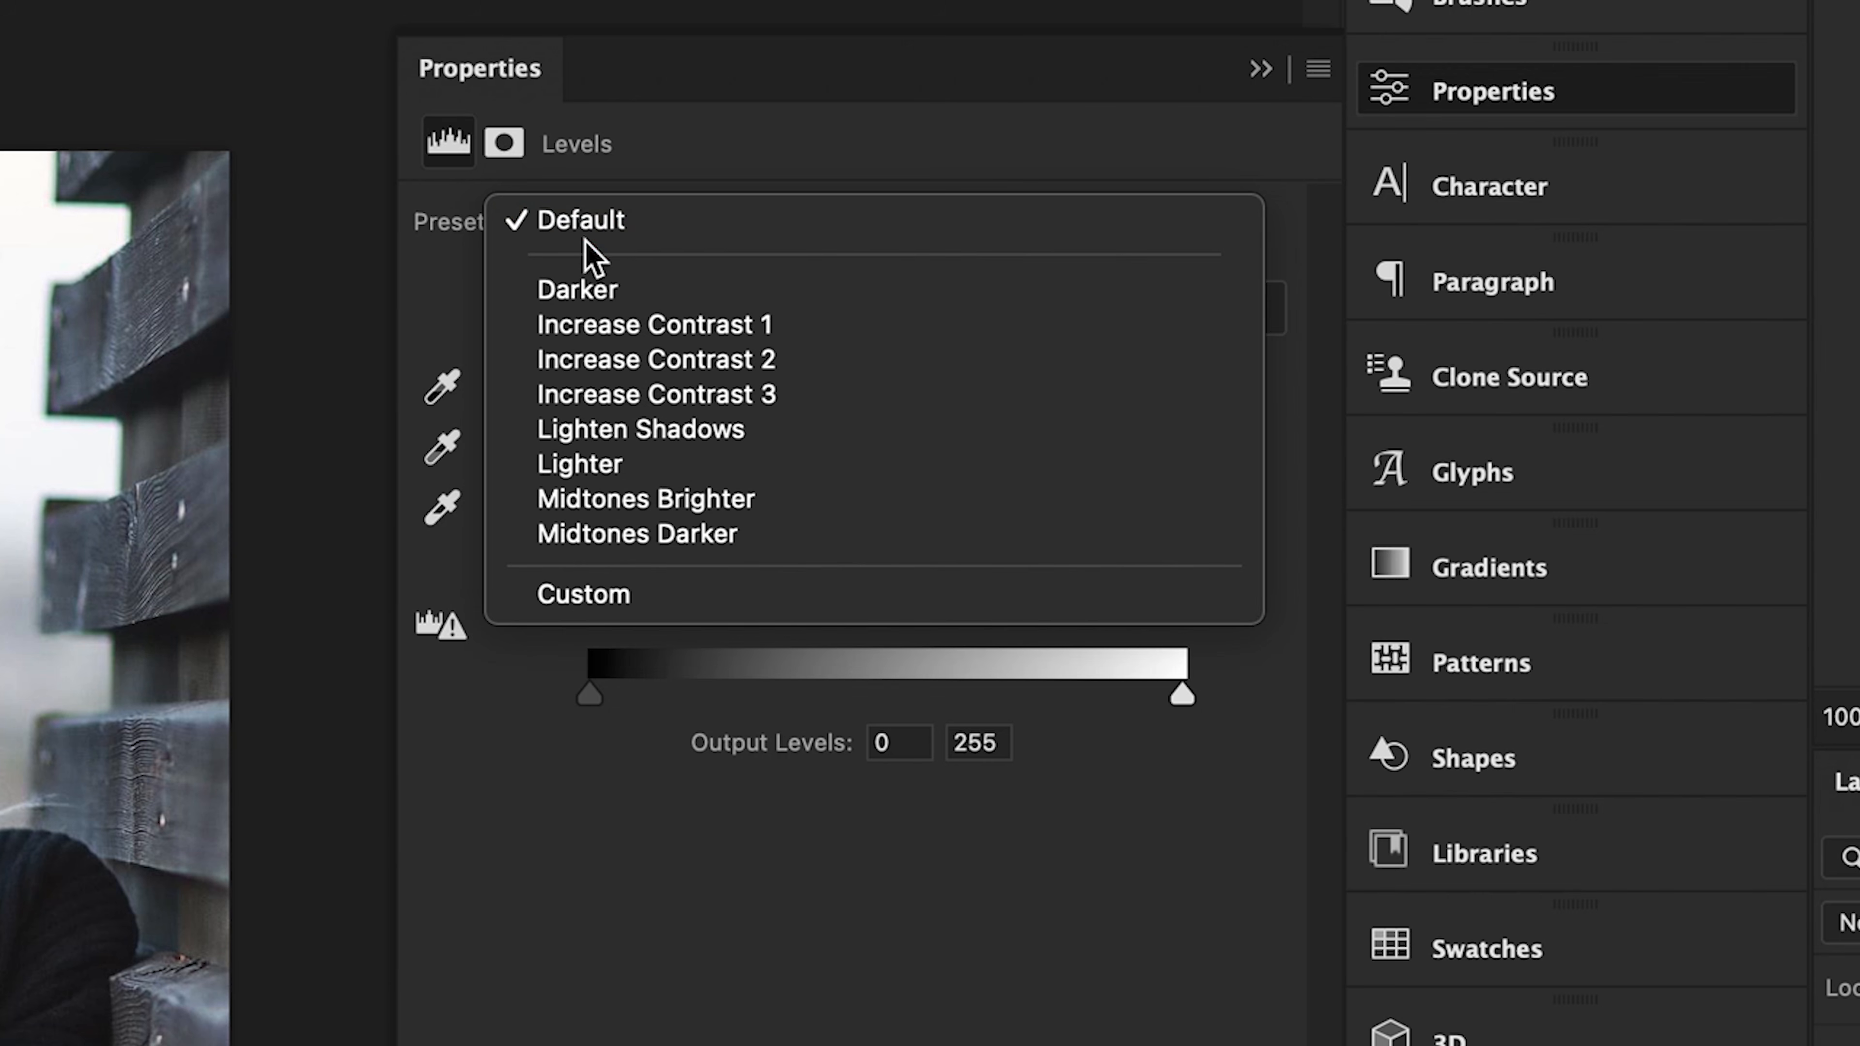
click(596, 293)
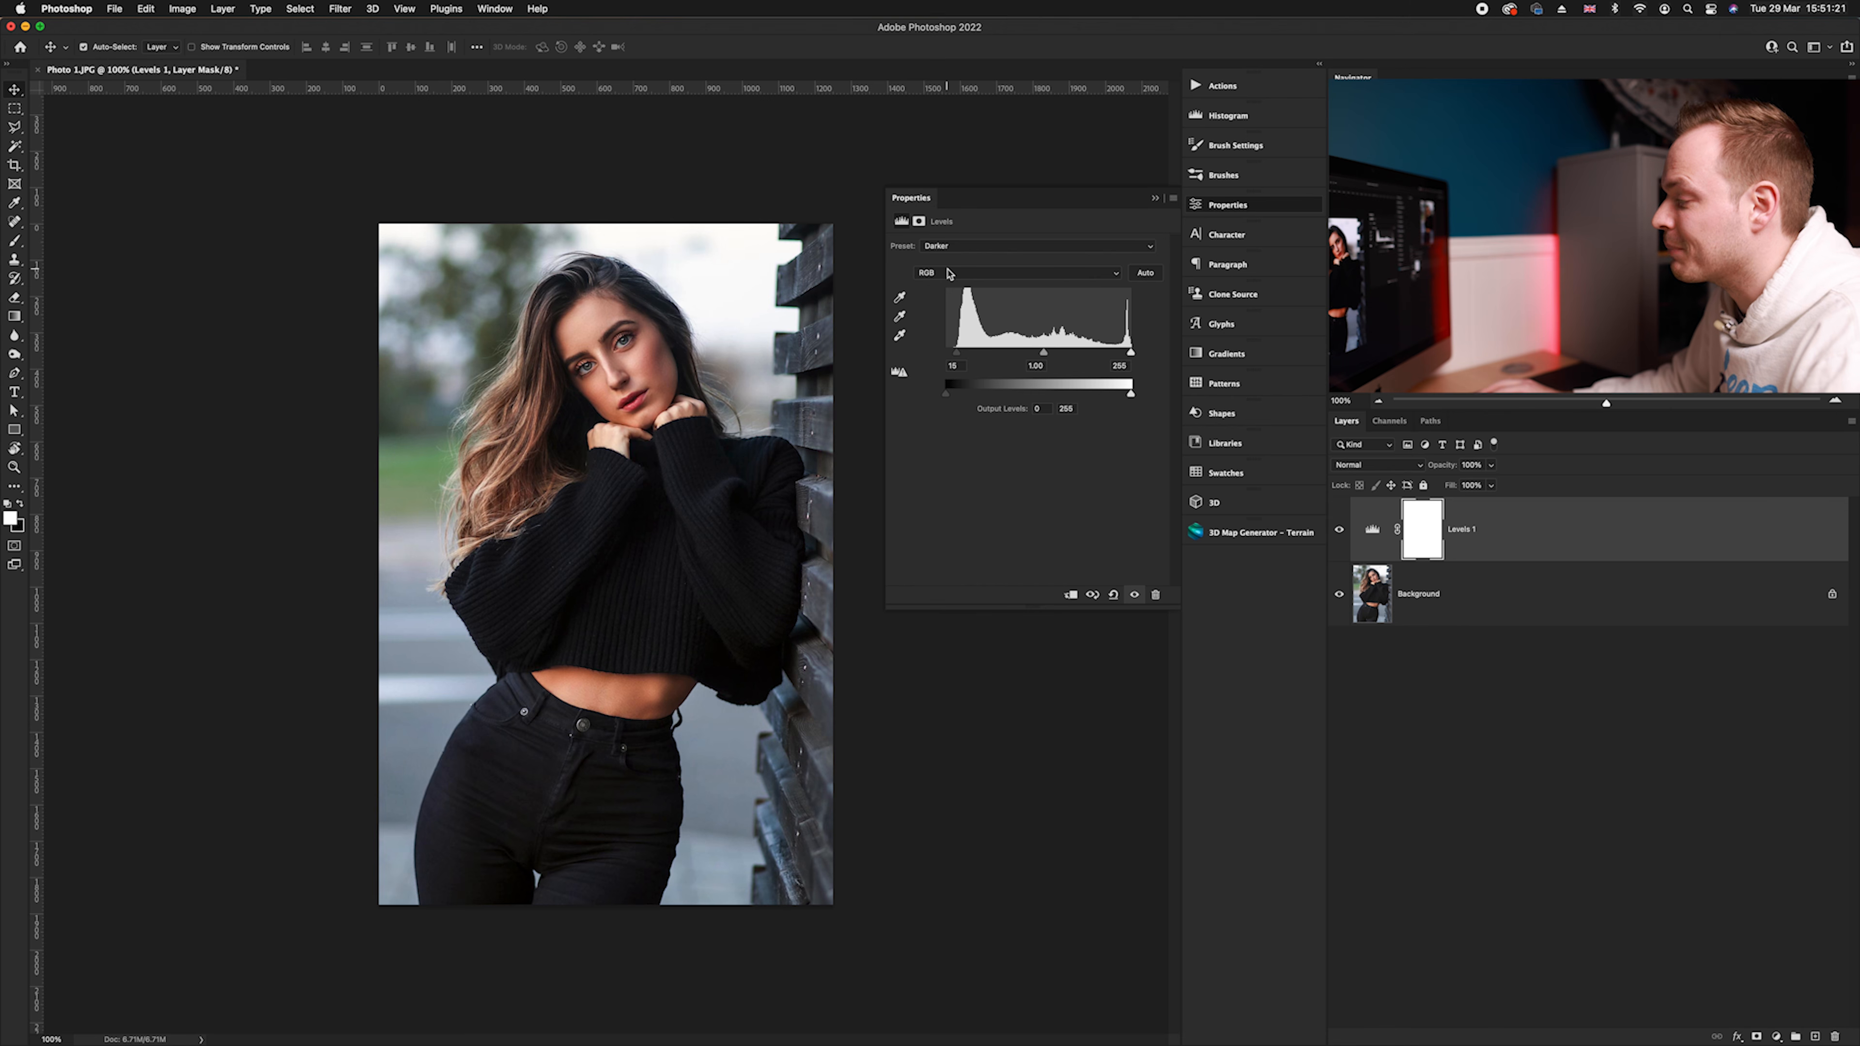
Try the Lighten Shadows preset on the Levels adjustment and return it to the Default preset
click(950, 249)
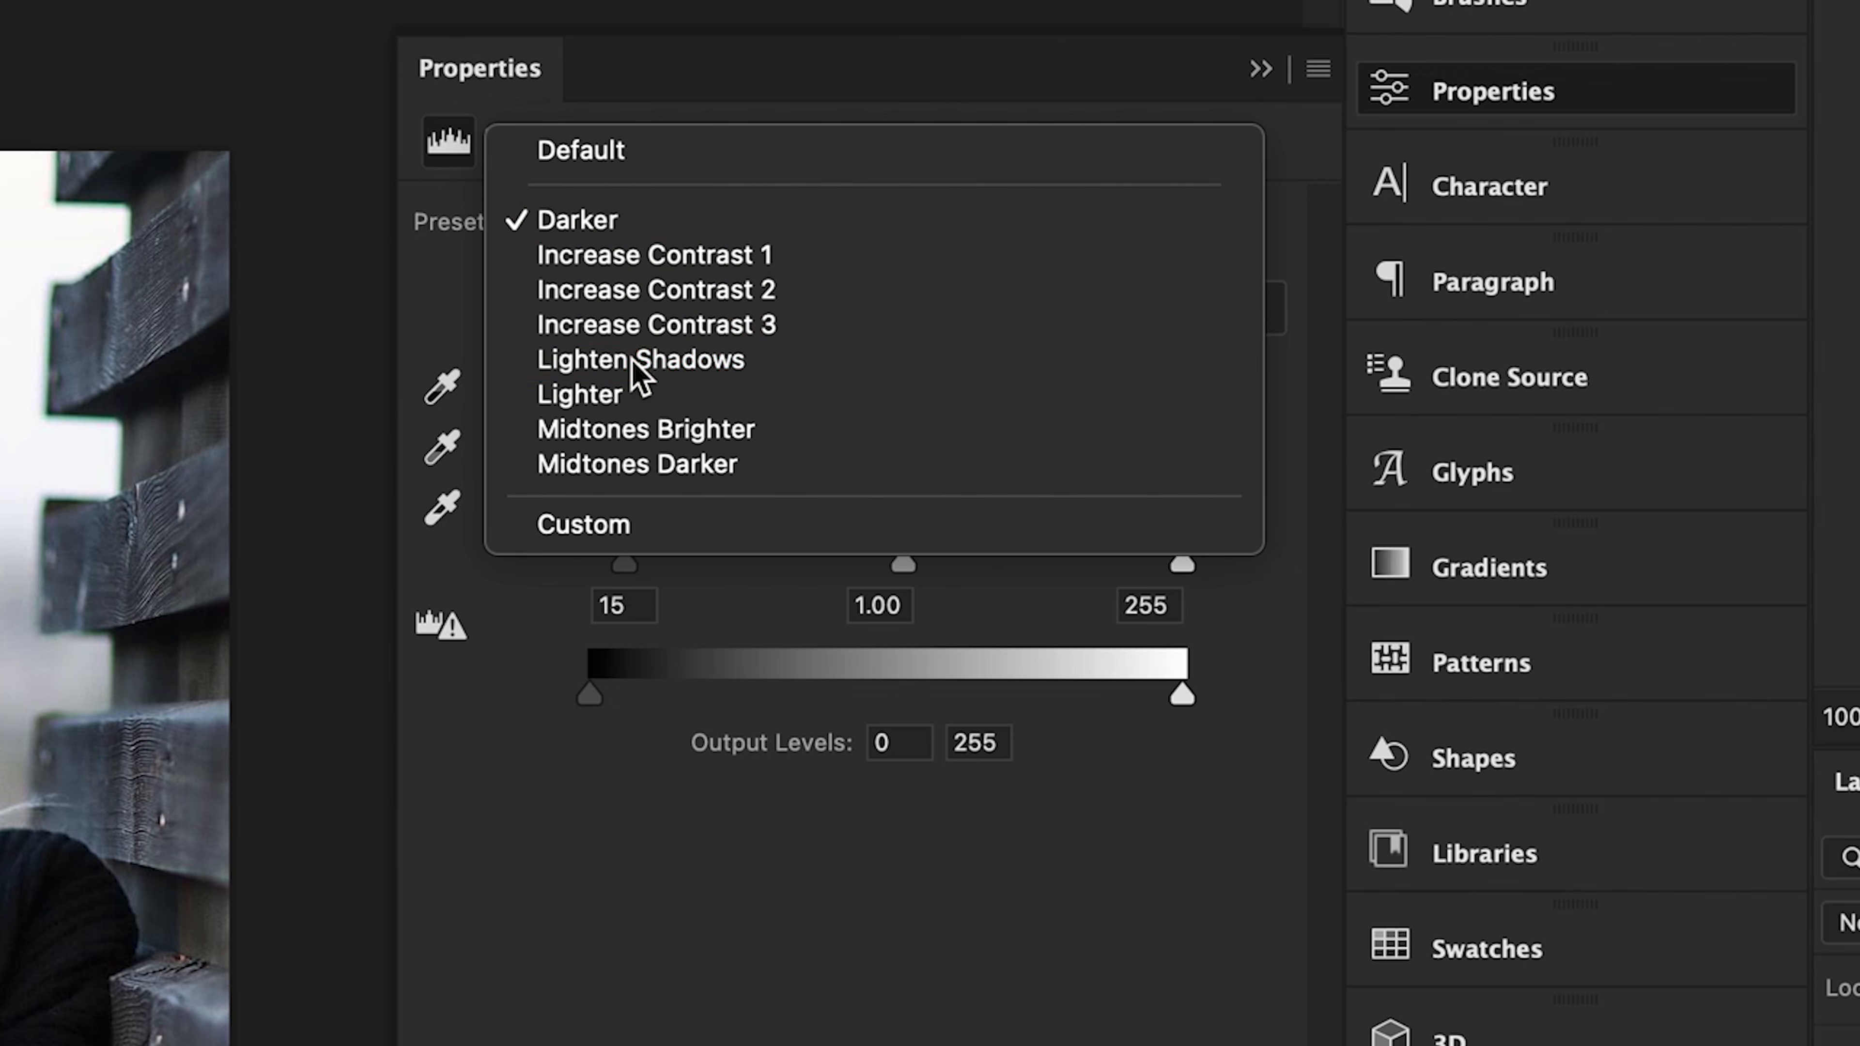
click(634, 360)
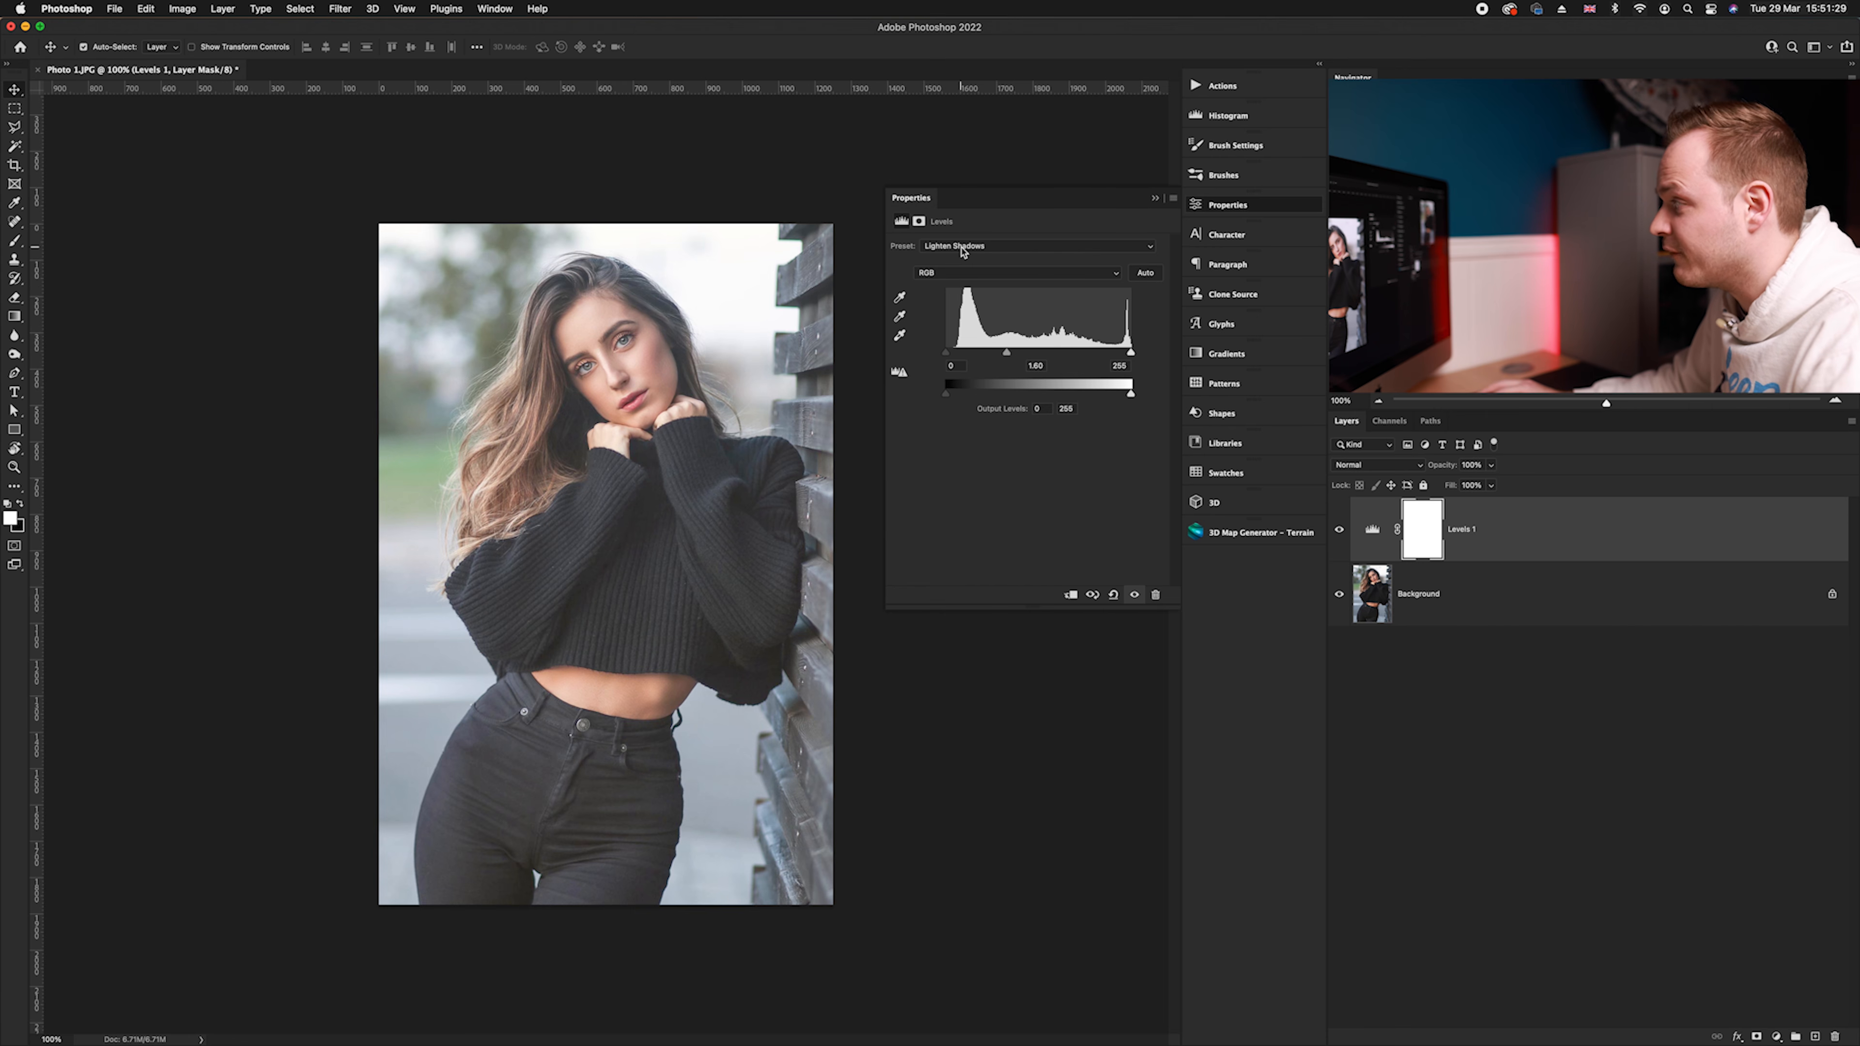
click(962, 253)
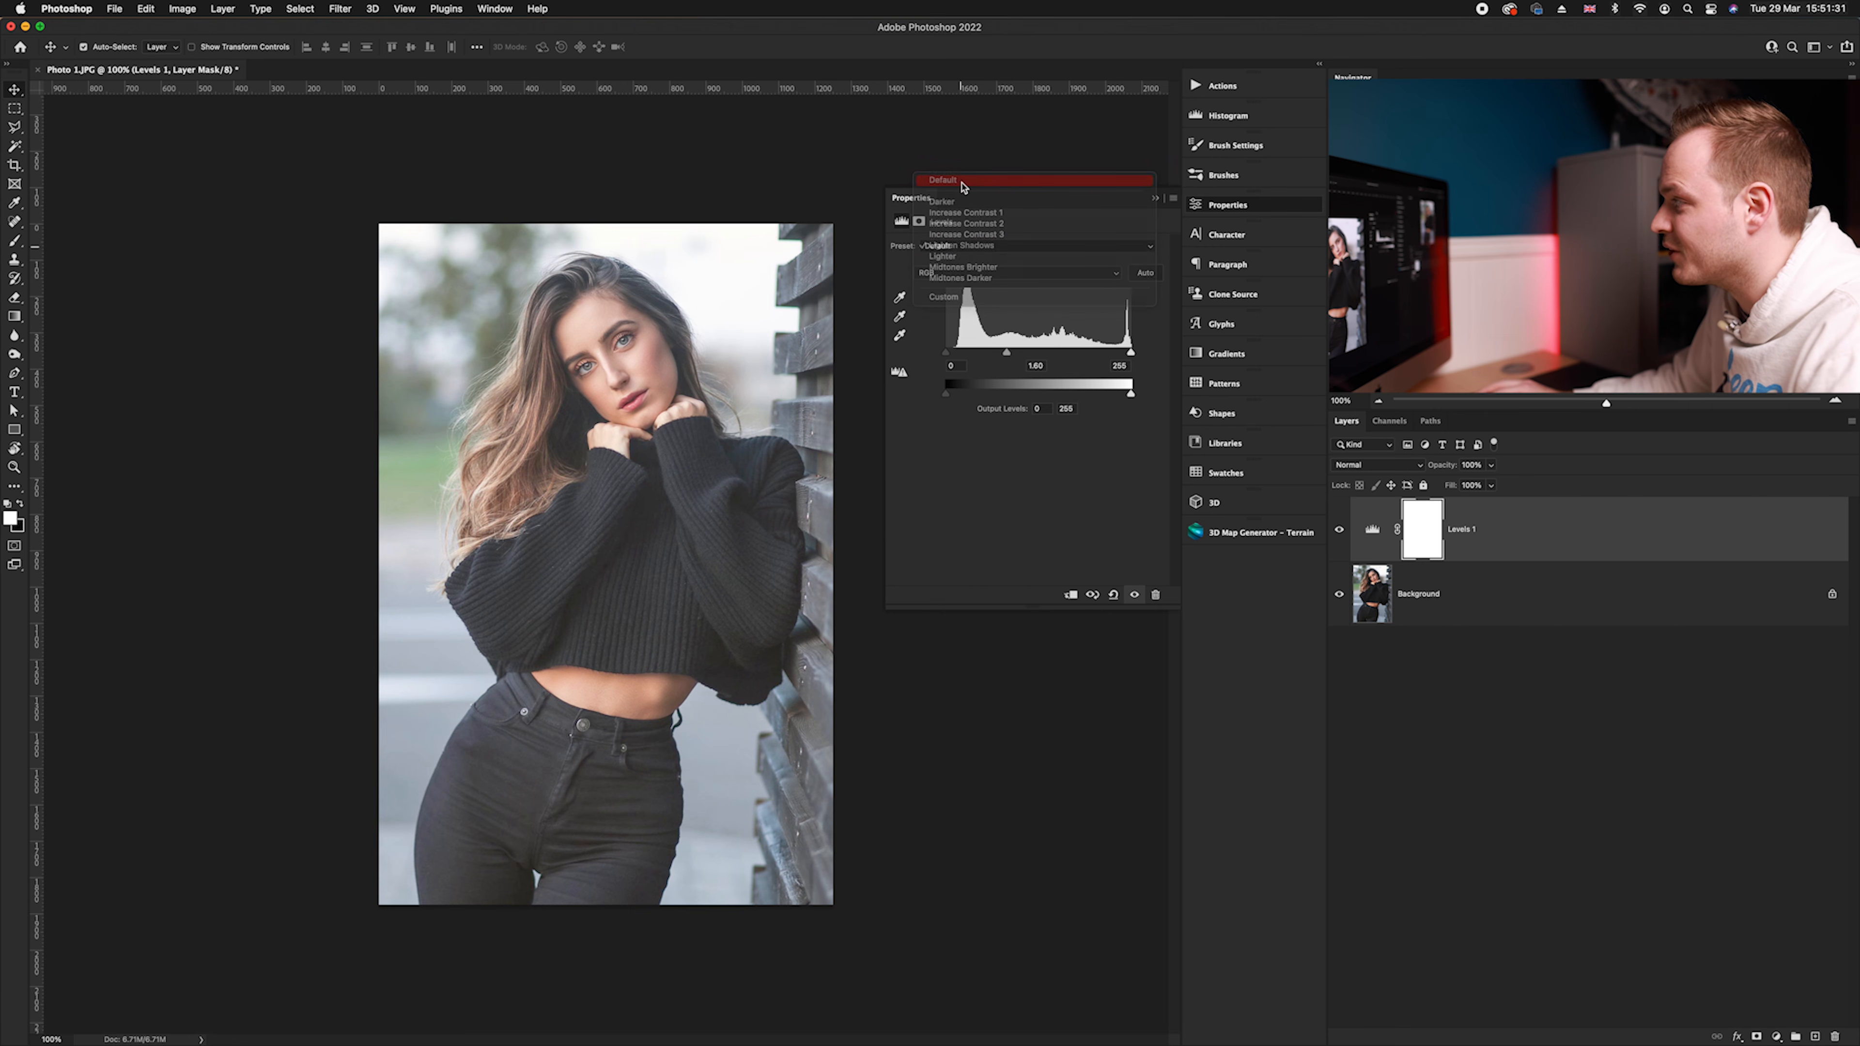
click(961, 181)
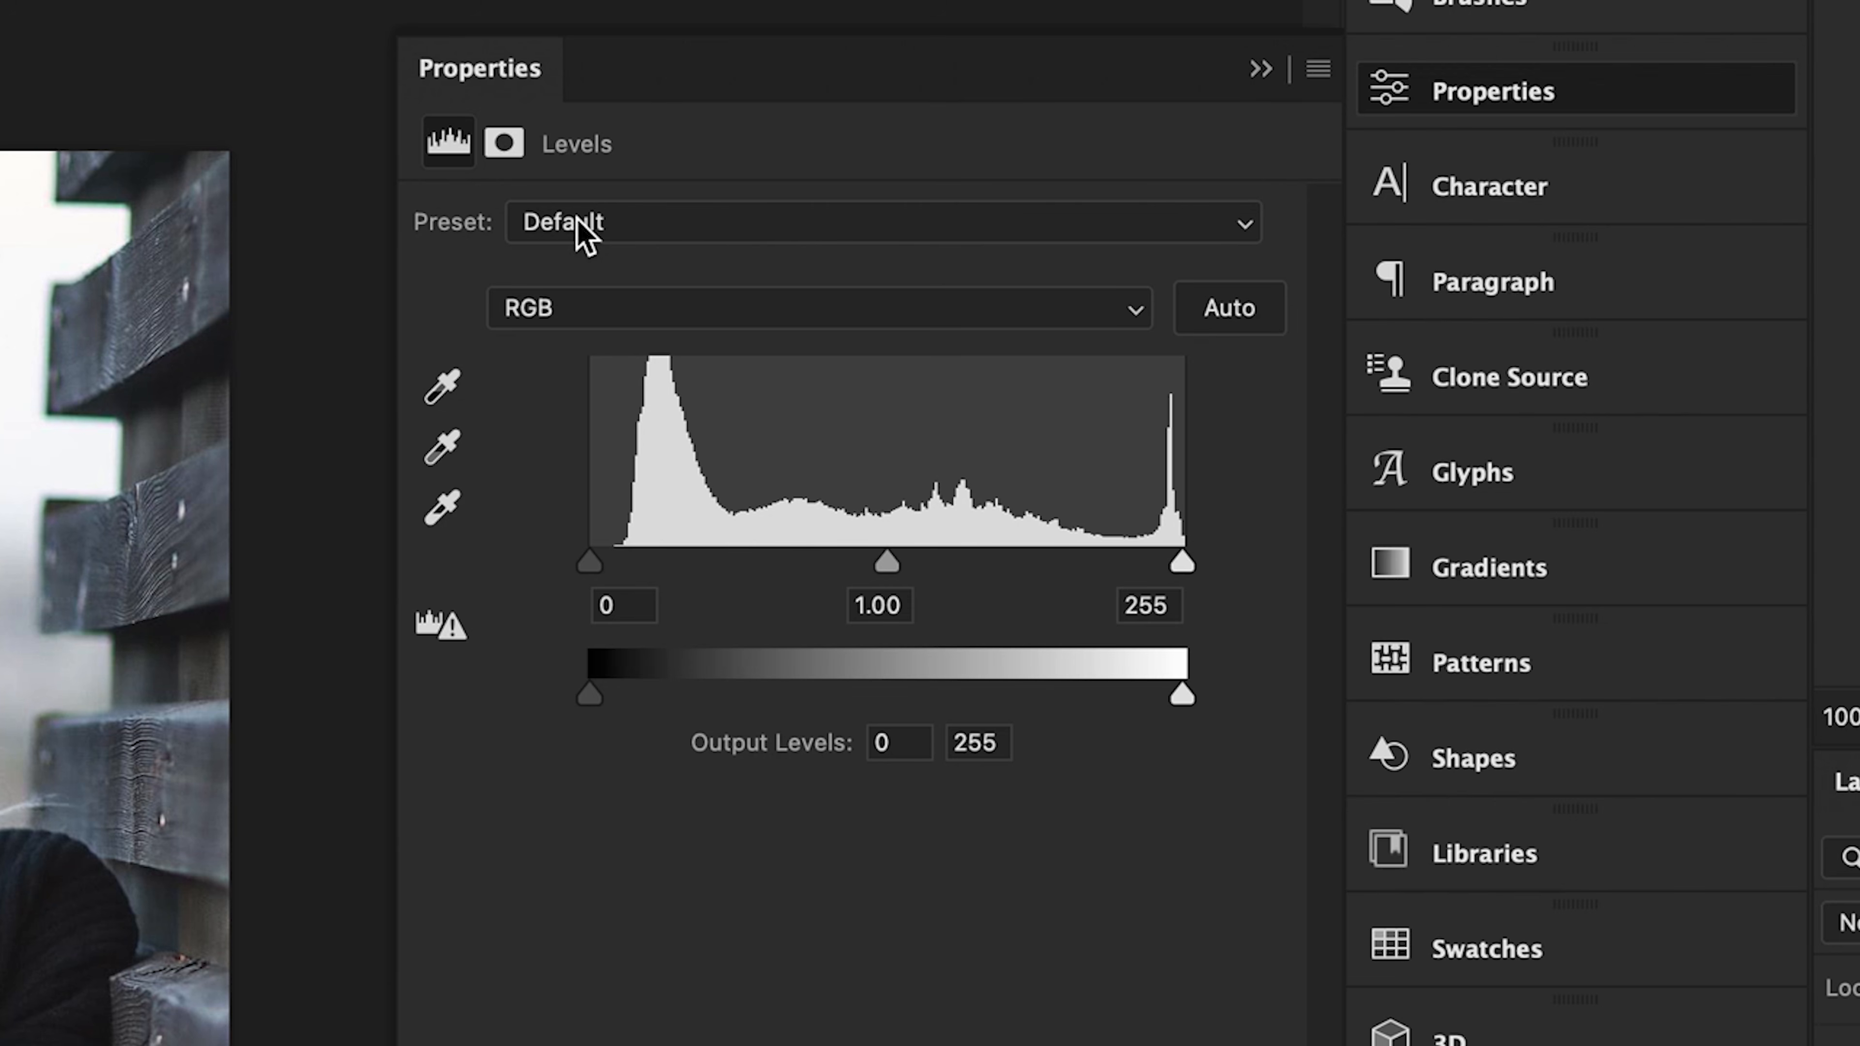
Try shifting the Red channel's midtones in both directions, reset them to 1.00 and return to the RGB channel
click(571, 308)
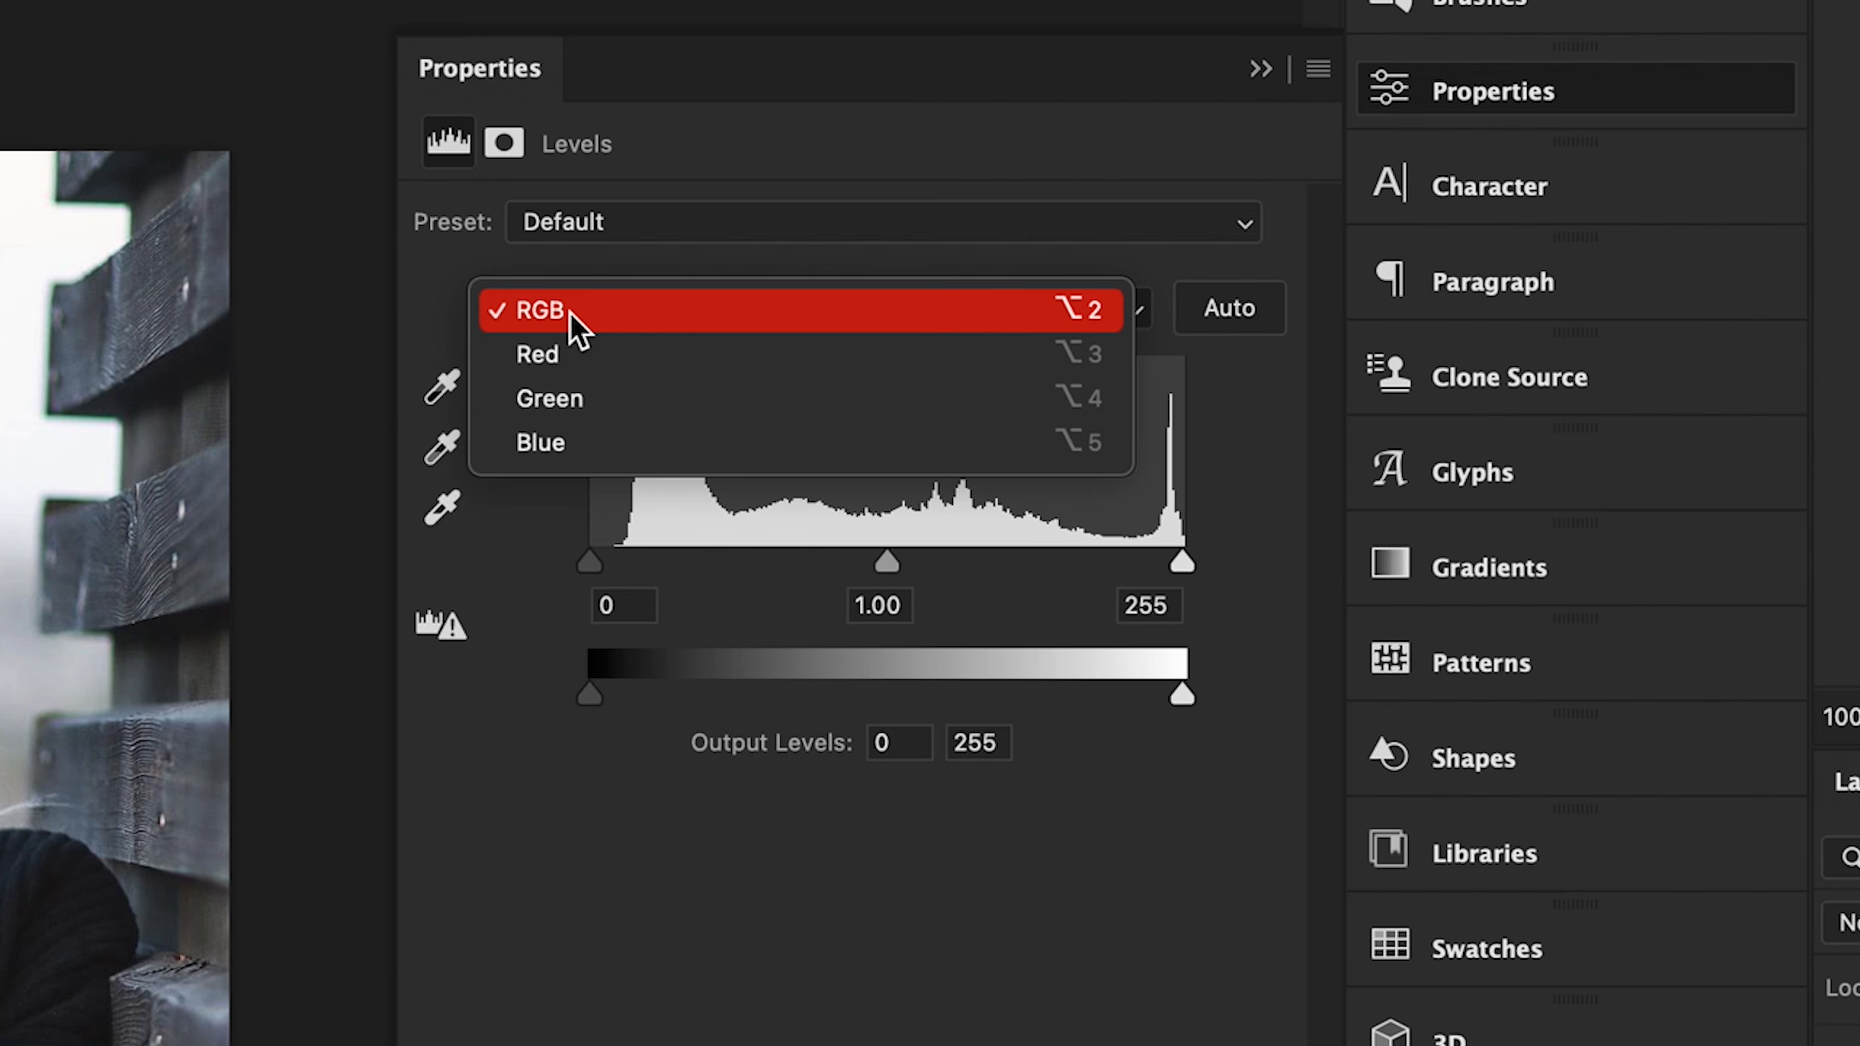
click(584, 310)
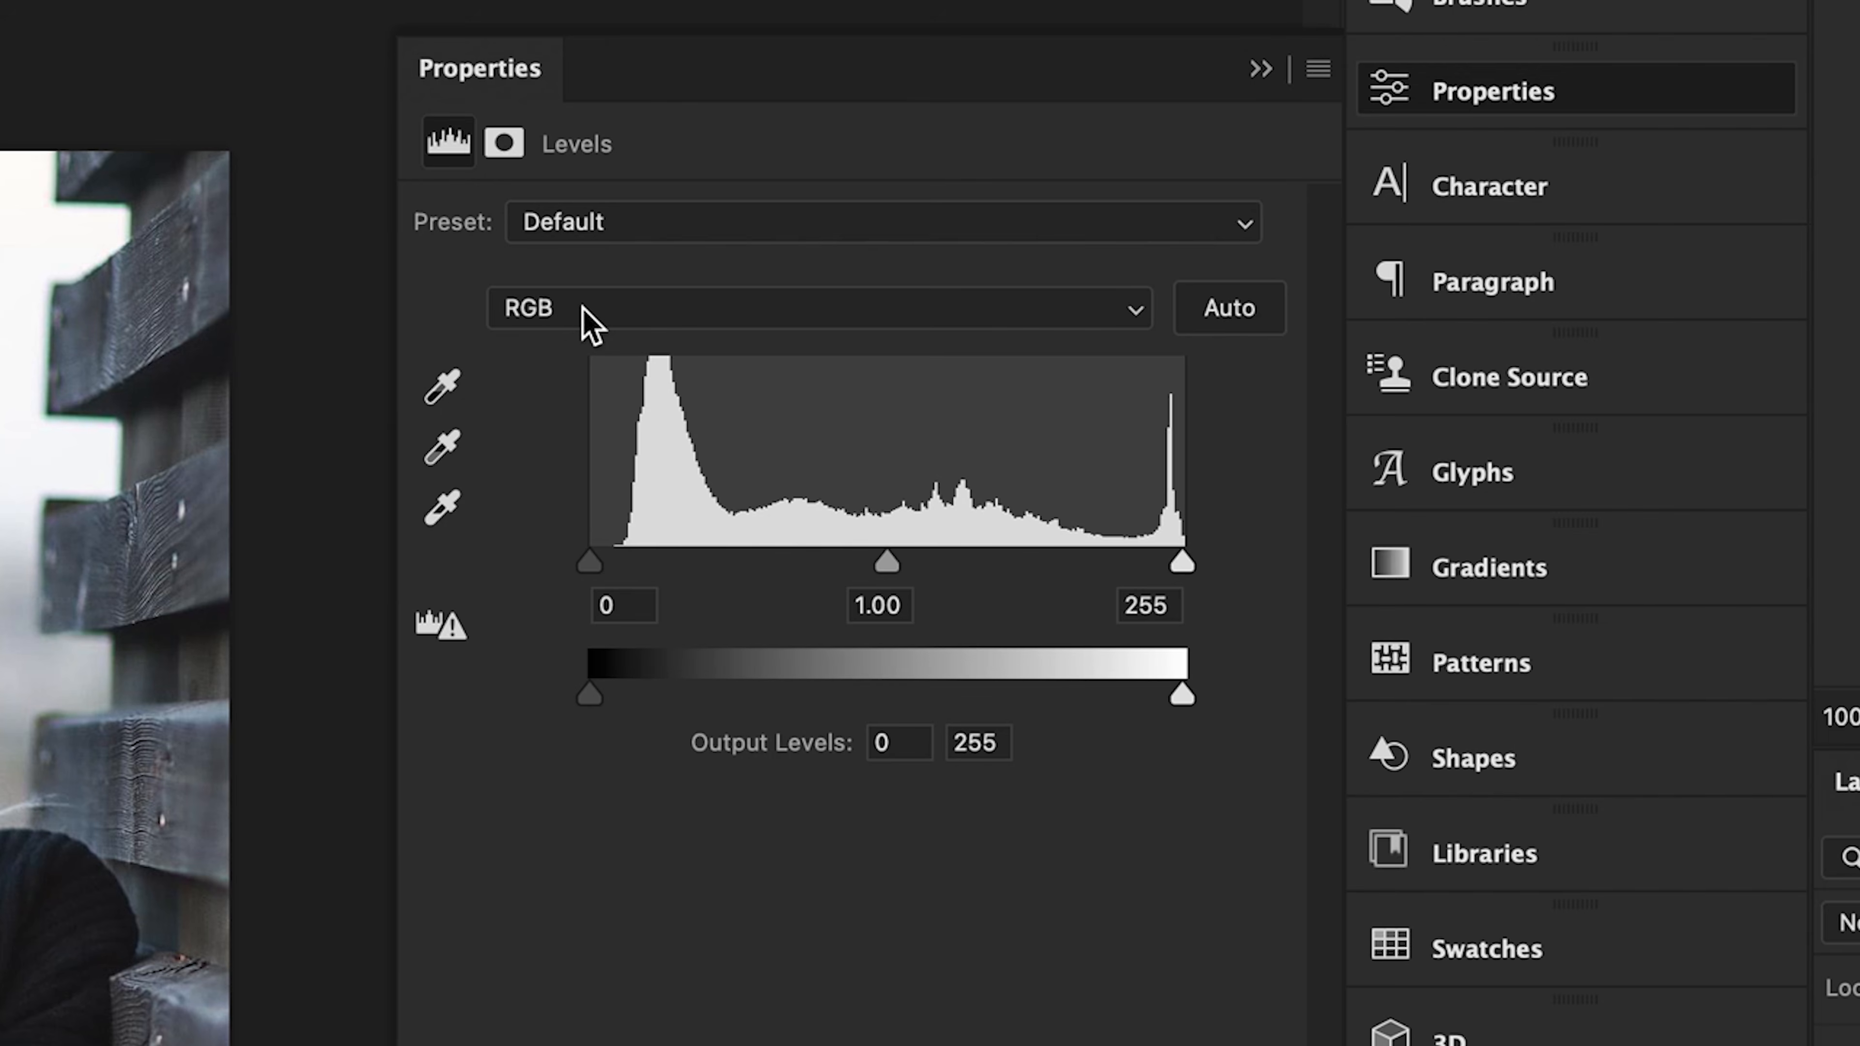
click(582, 310)
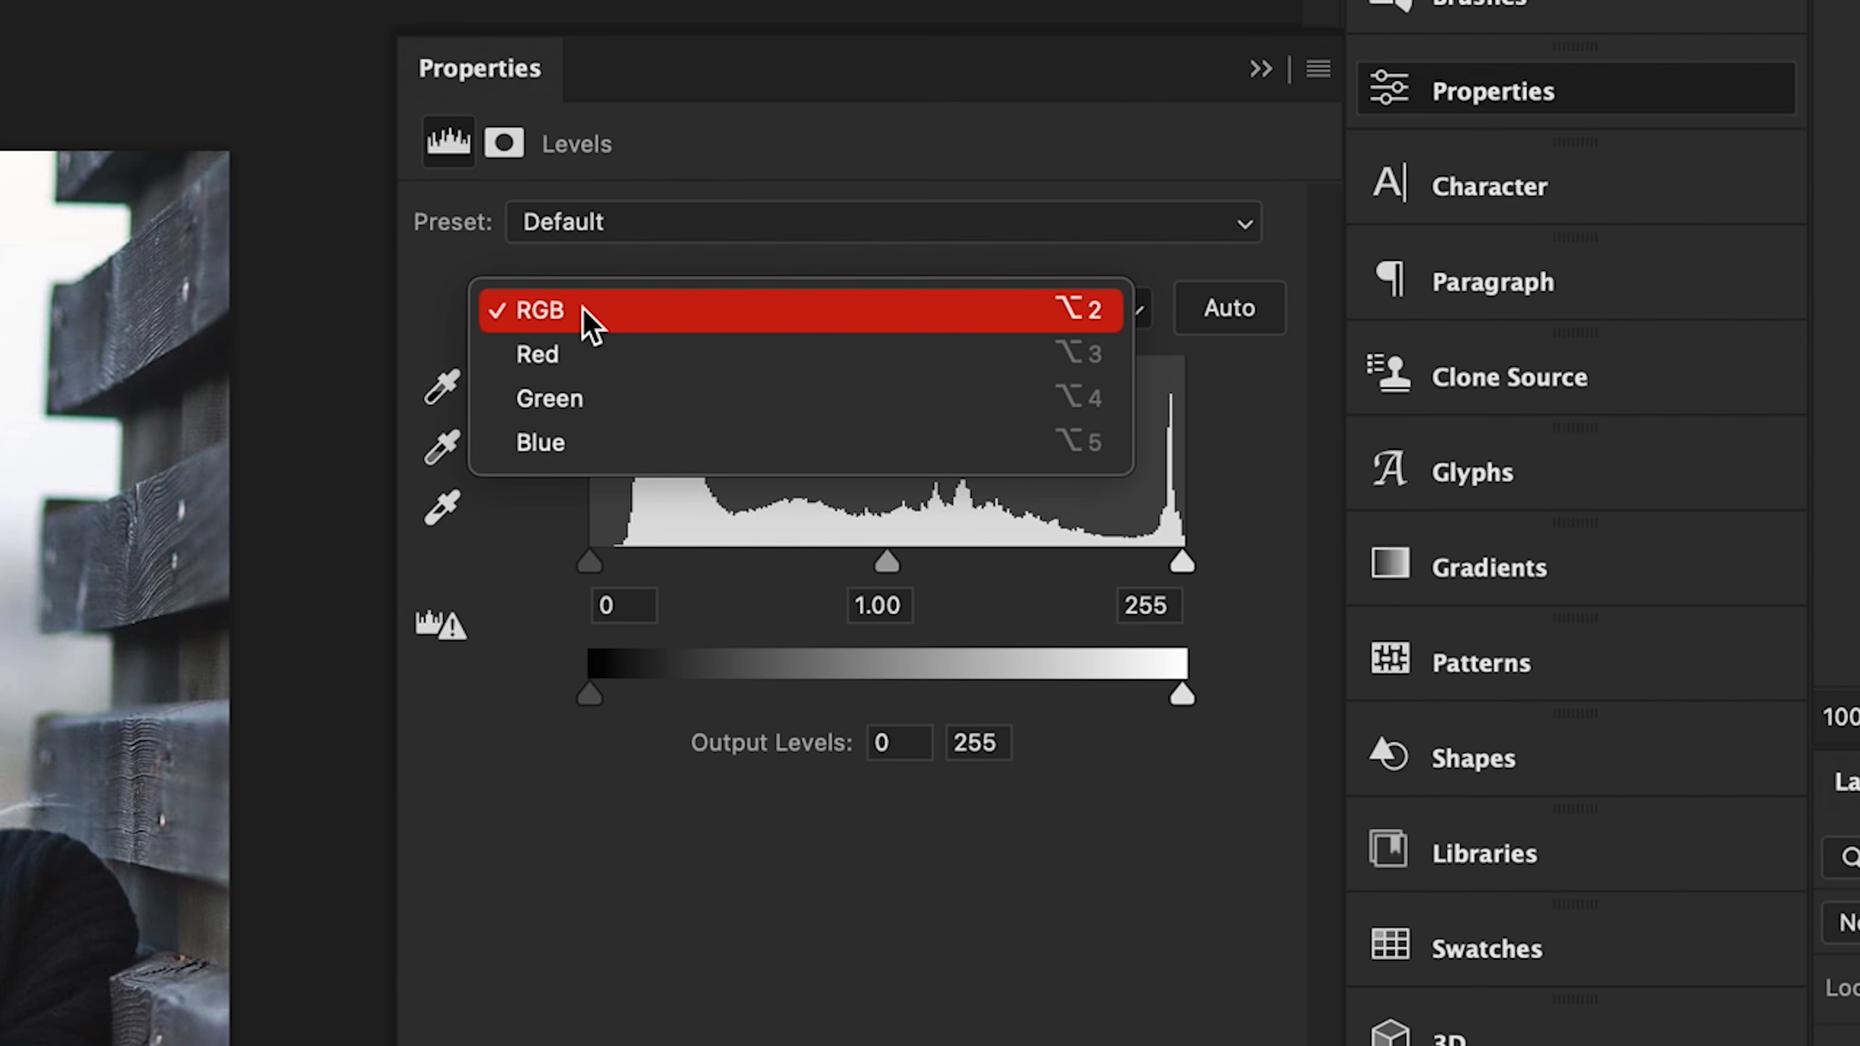
click(580, 354)
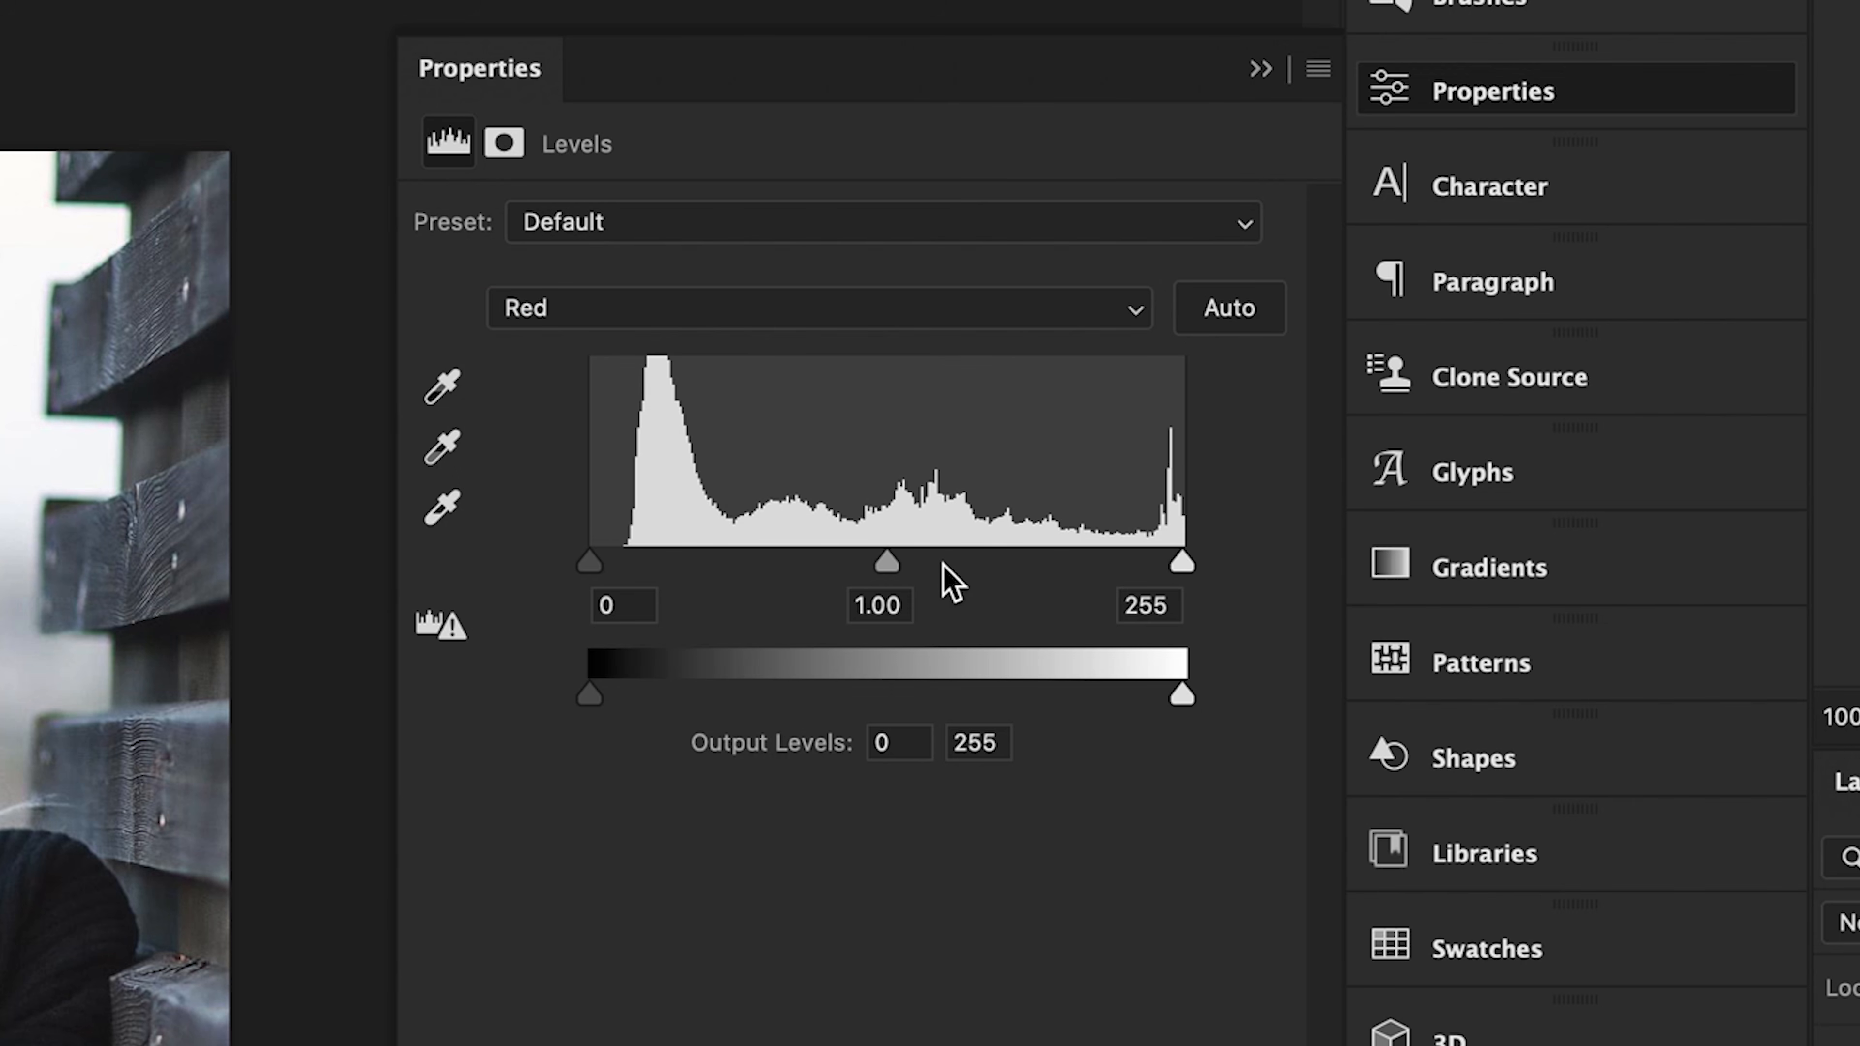
drag(893, 567, 975, 570)
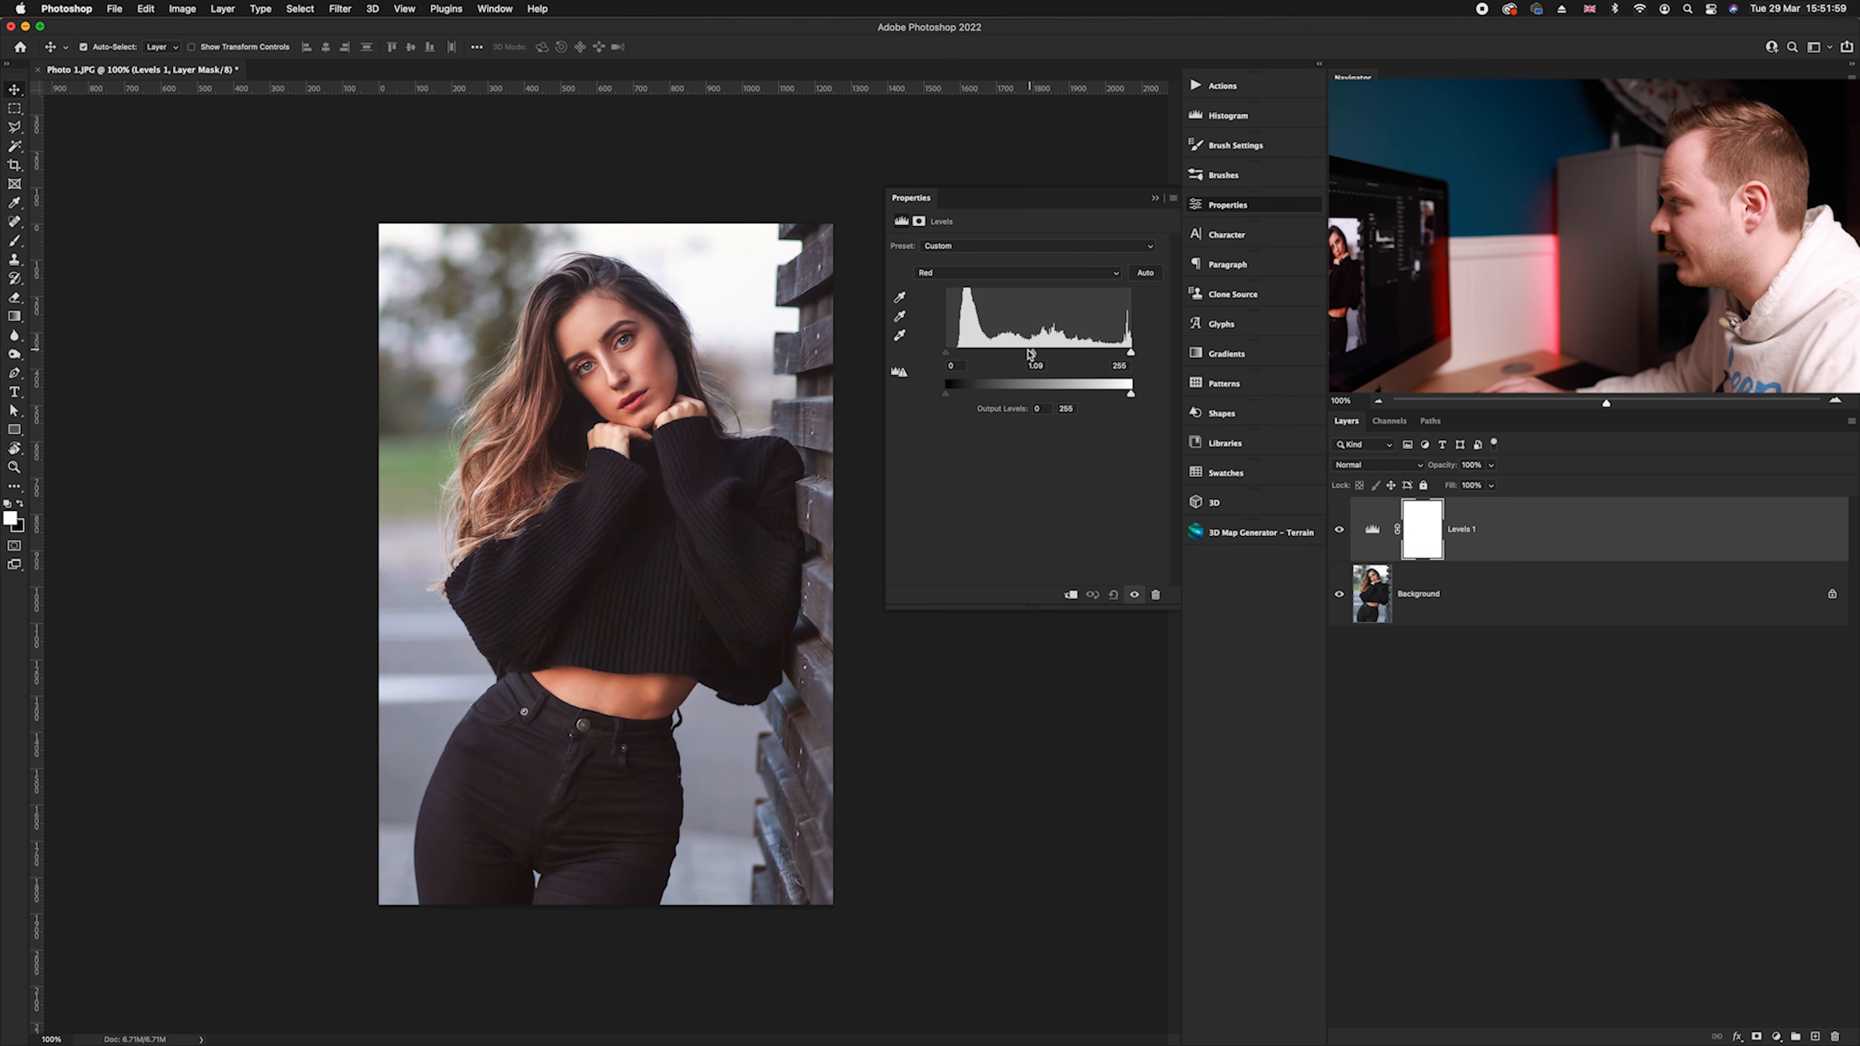
drag(986, 357, 1037, 354)
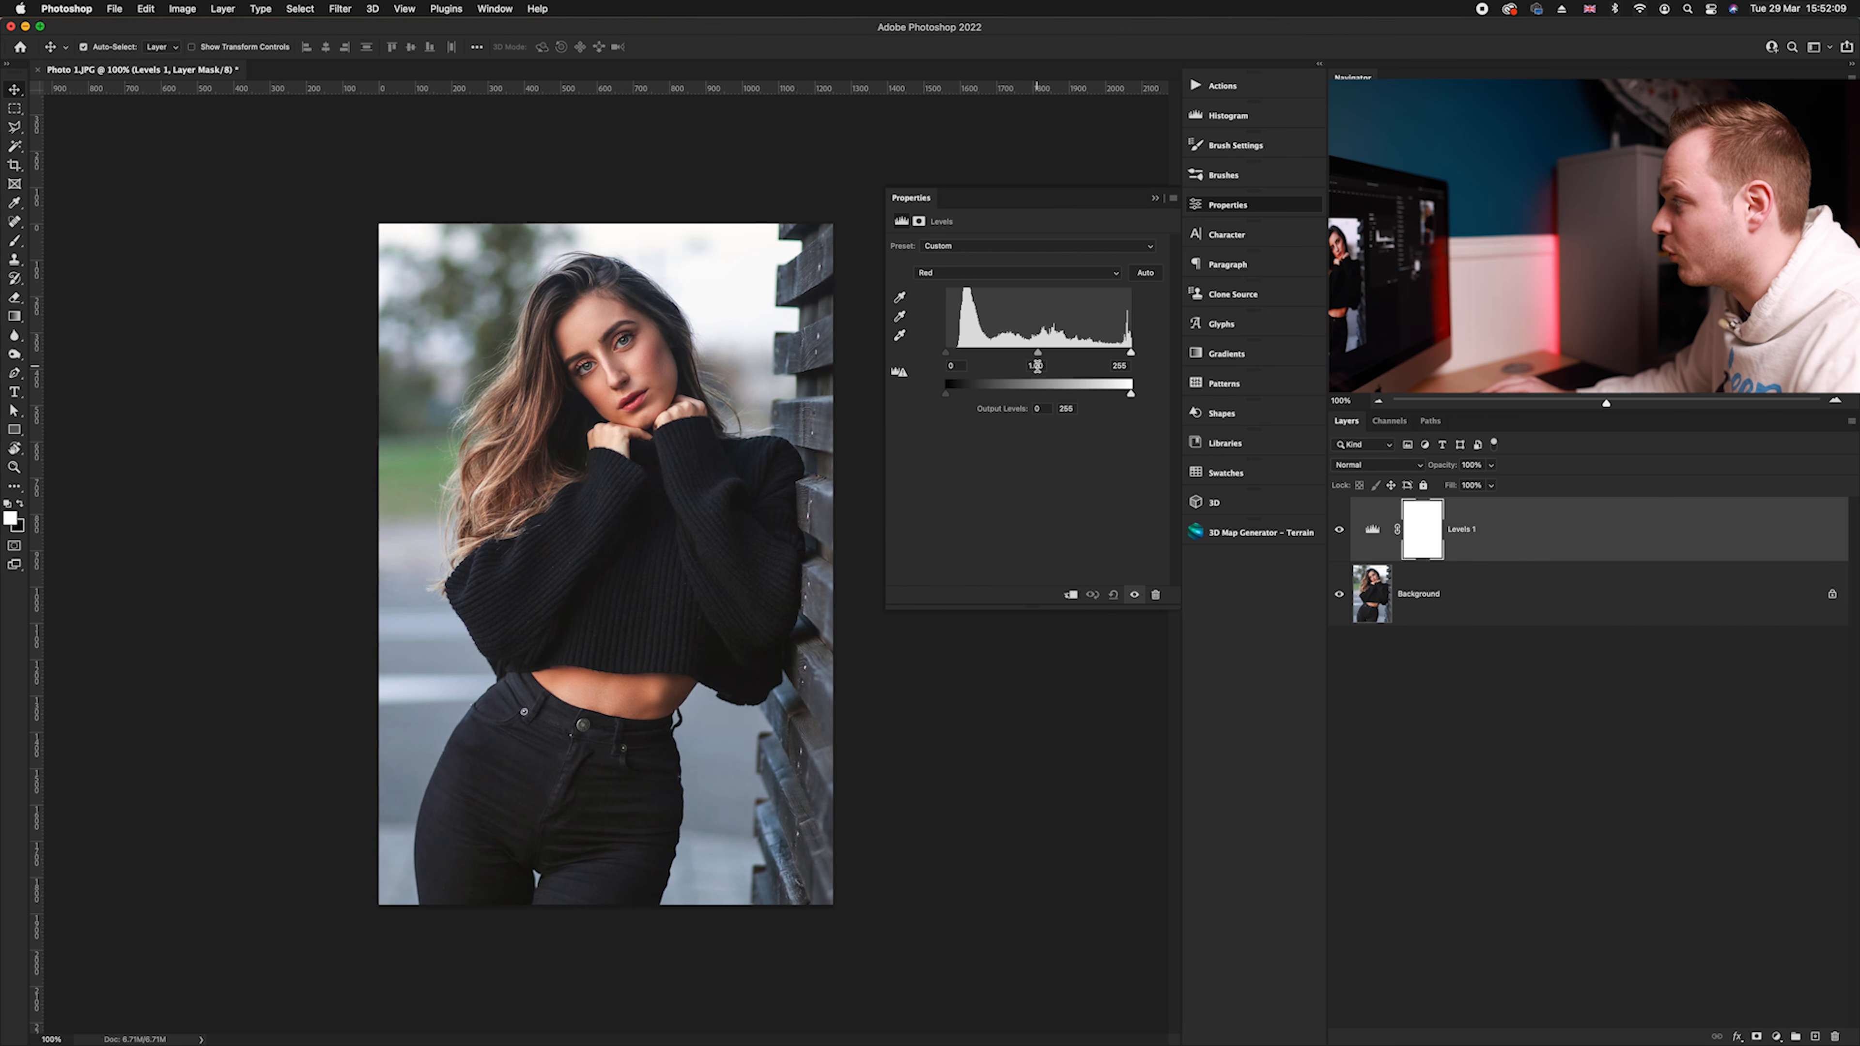
click(950, 277)
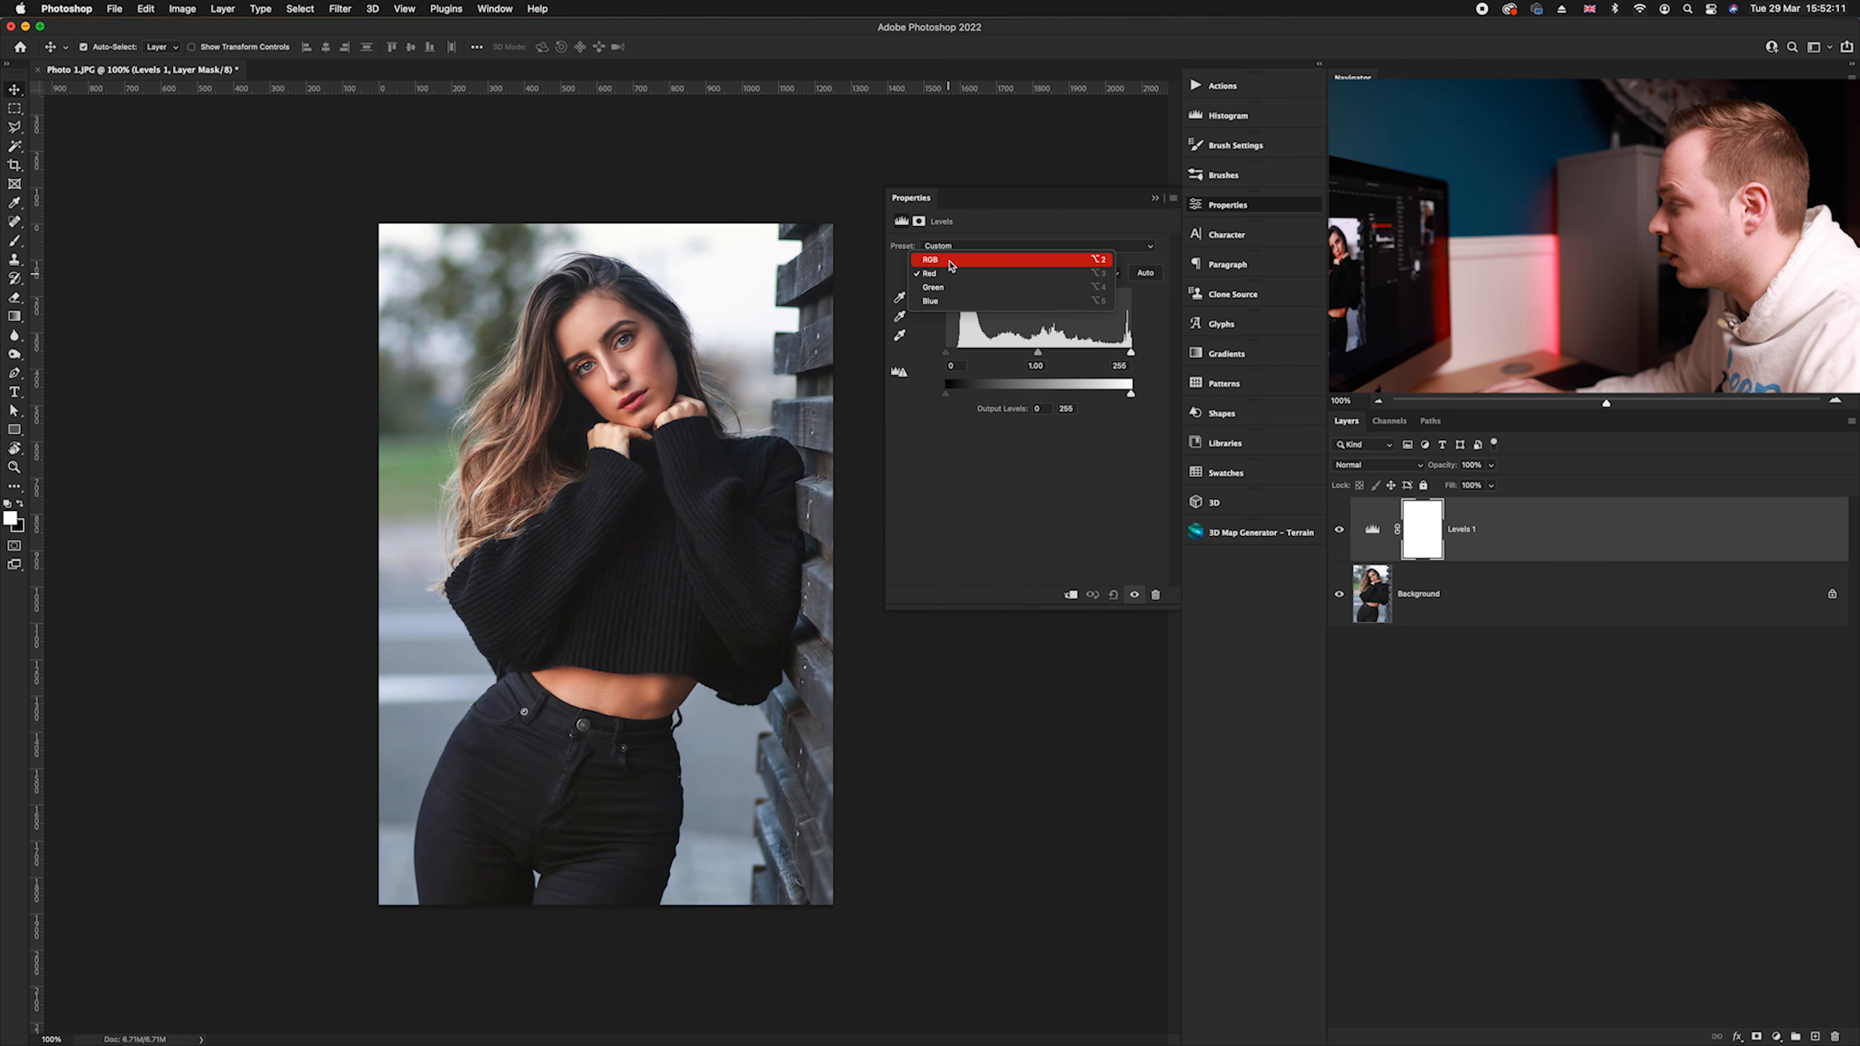
click(950, 260)
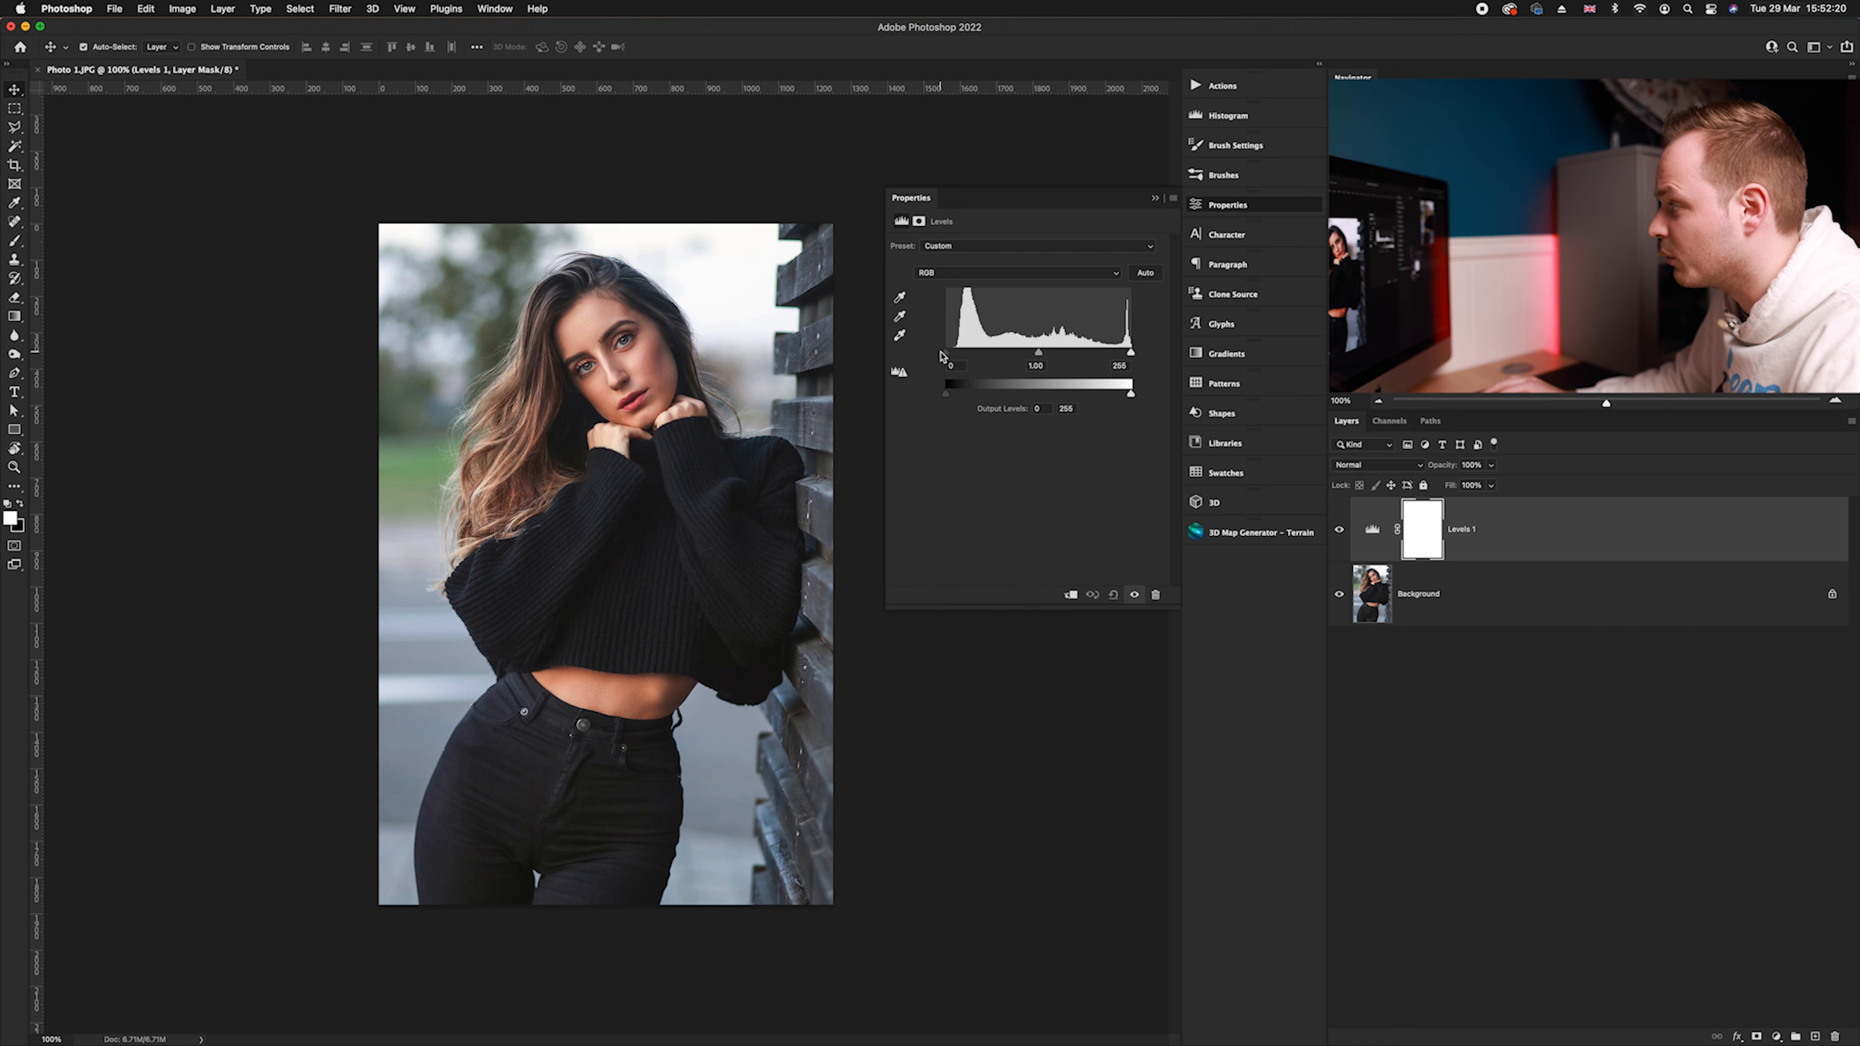
Try raised shadows, midtones at 0.69 and highlights at 190 for the RGB input levels, resetting them to 0, 1.00 and 255
drag(951, 357, 969, 357)
drag(981, 356, 949, 355)
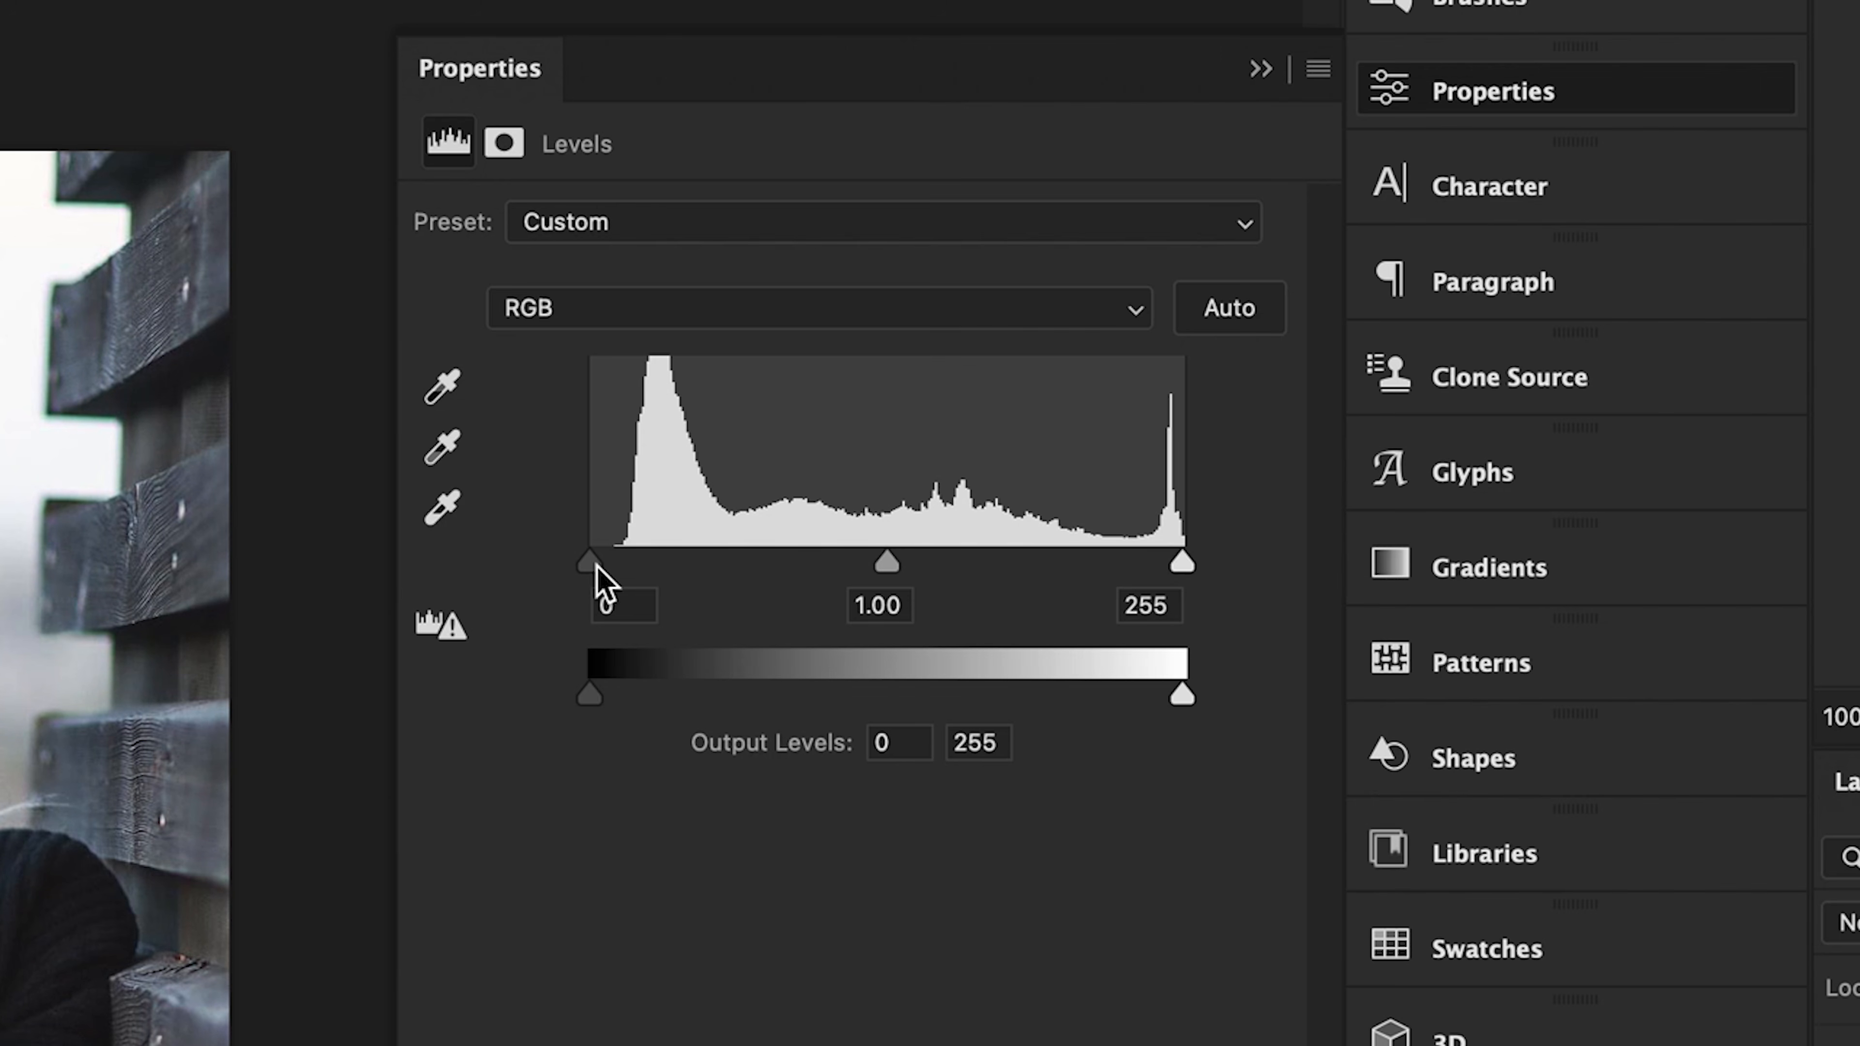
drag(891, 565, 966, 581)
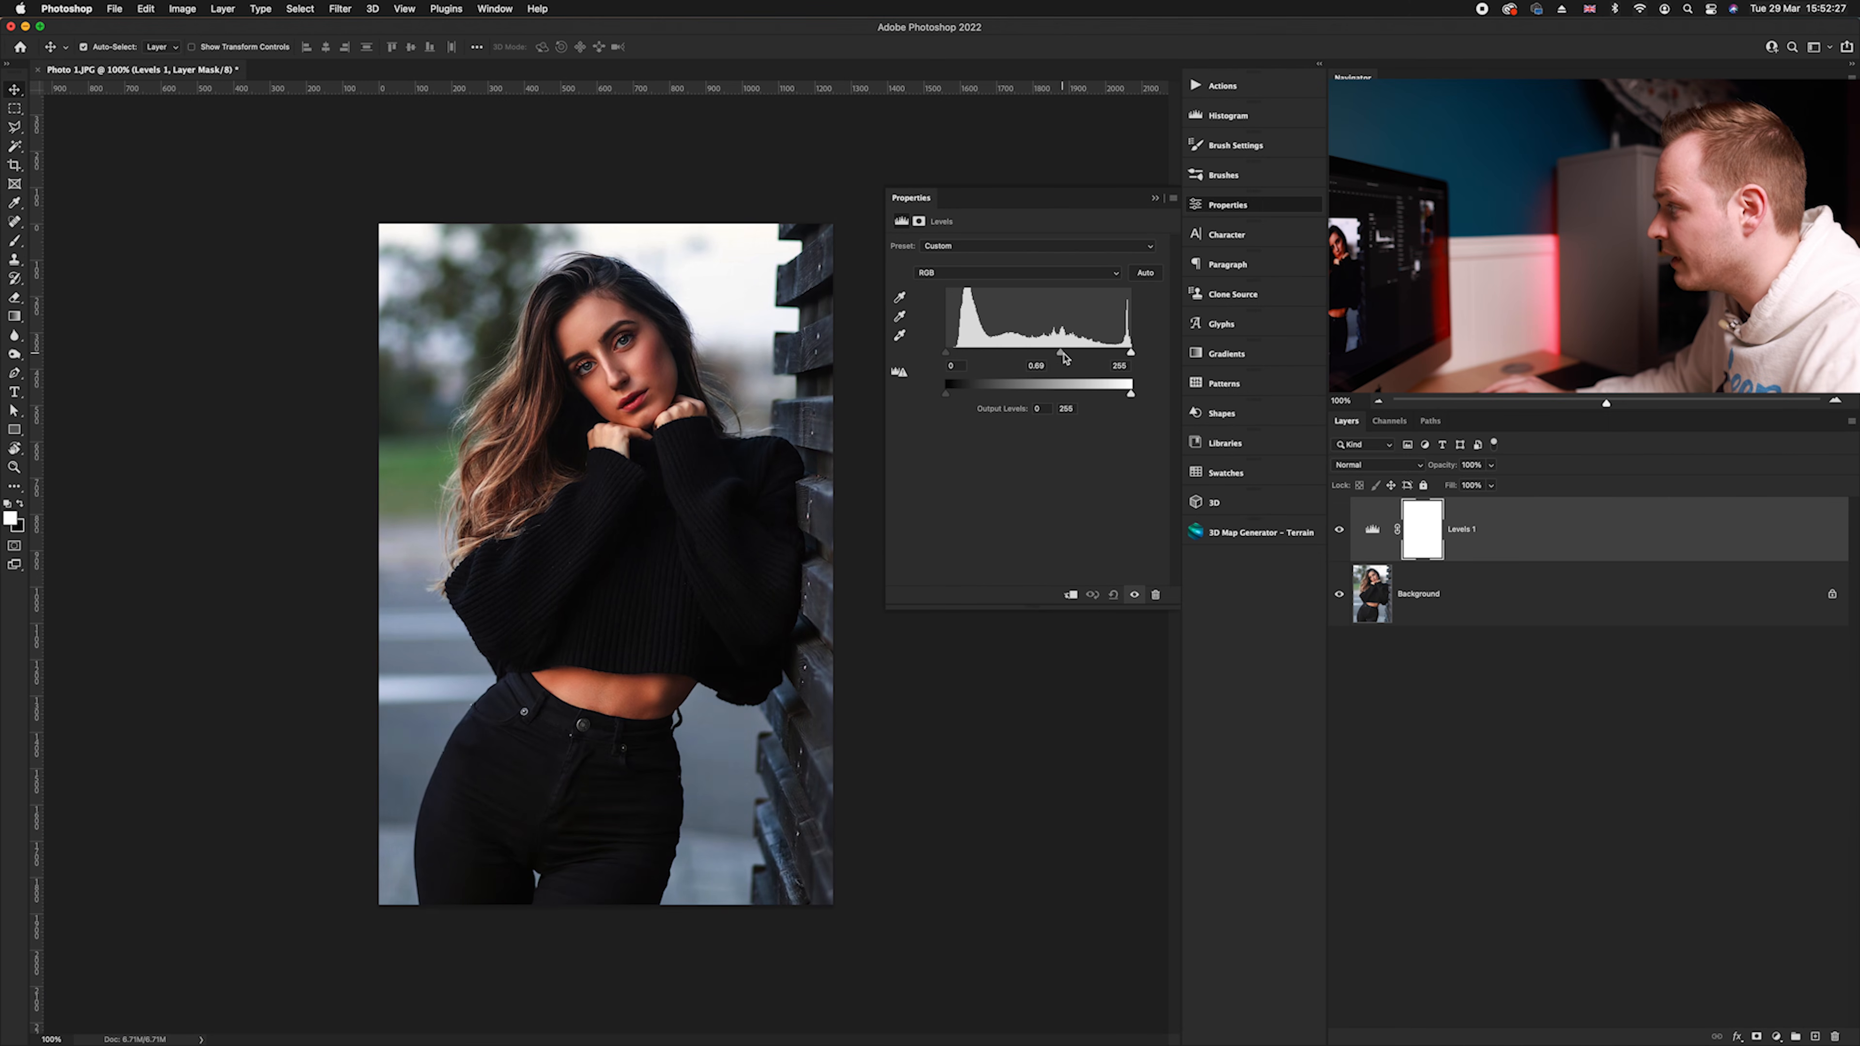
mouse_move(1064, 358)
mouse_down()
mouse_move(998, 358)
mouse_move(1038, 357)
mouse_up()
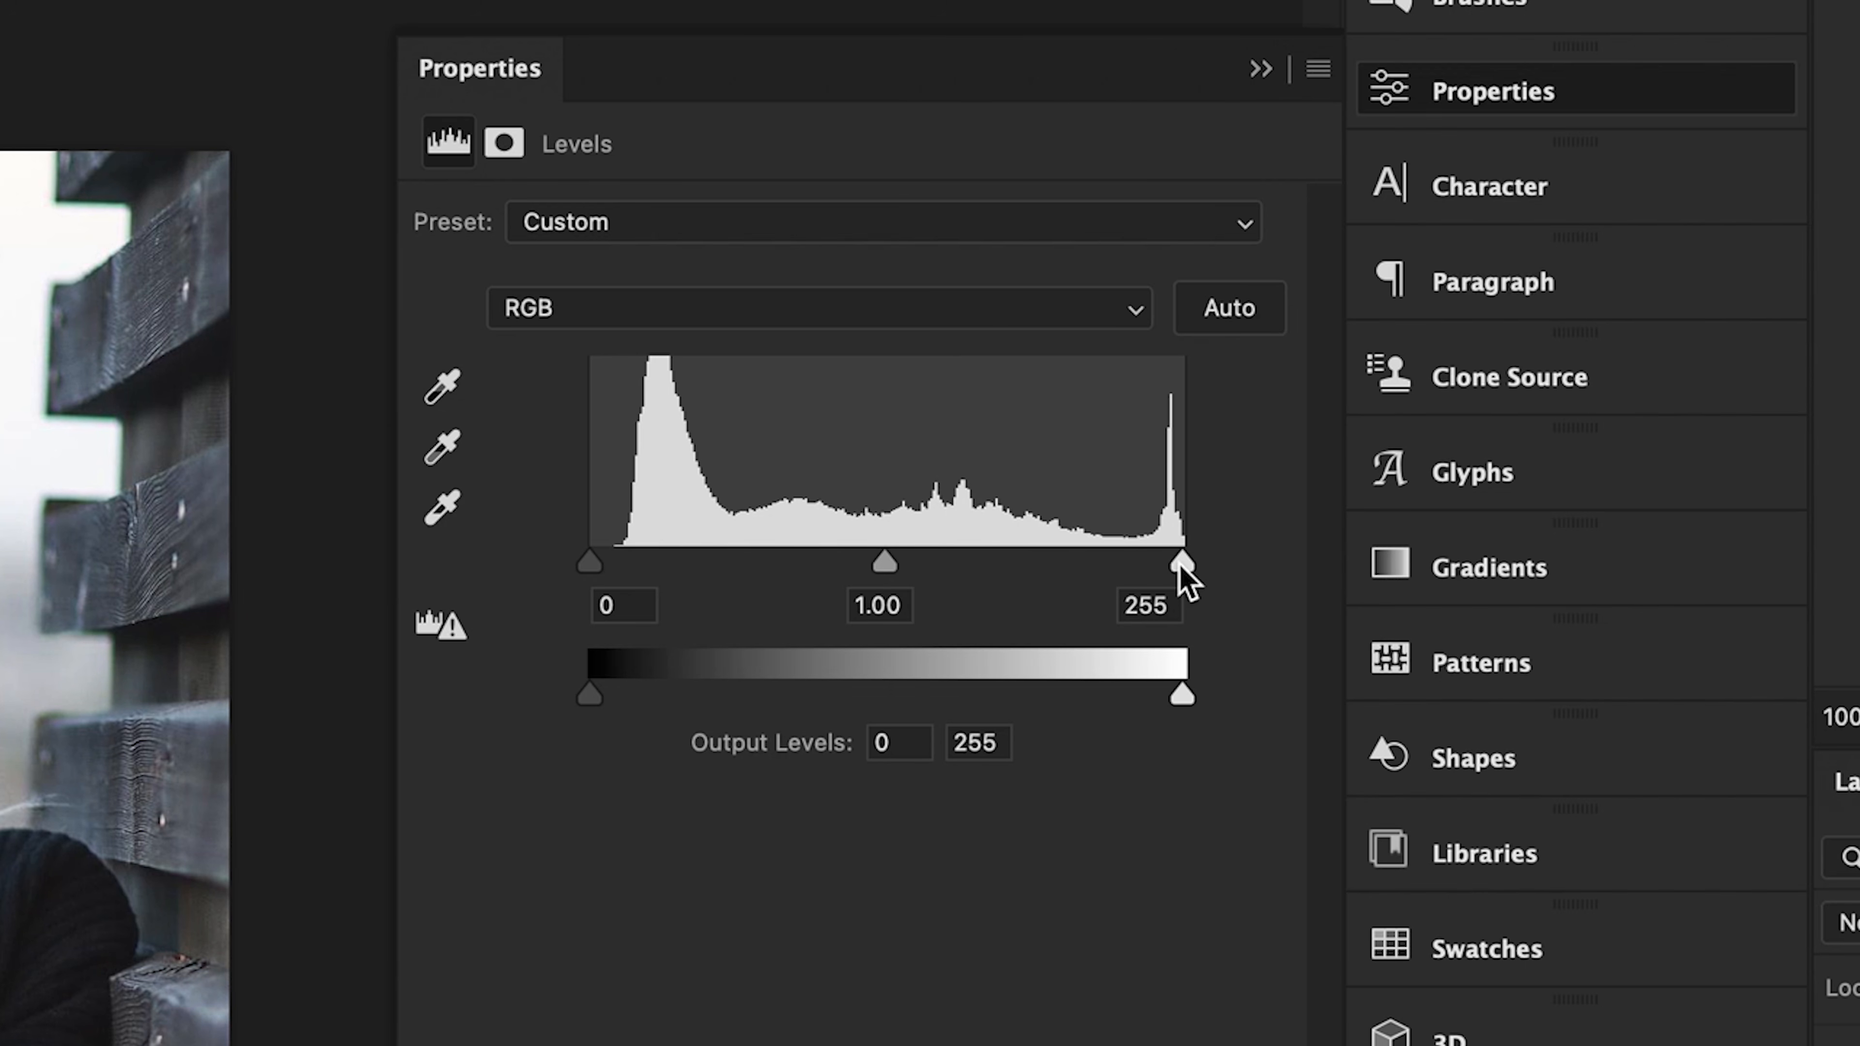
drag(1179, 567, 1033, 576)
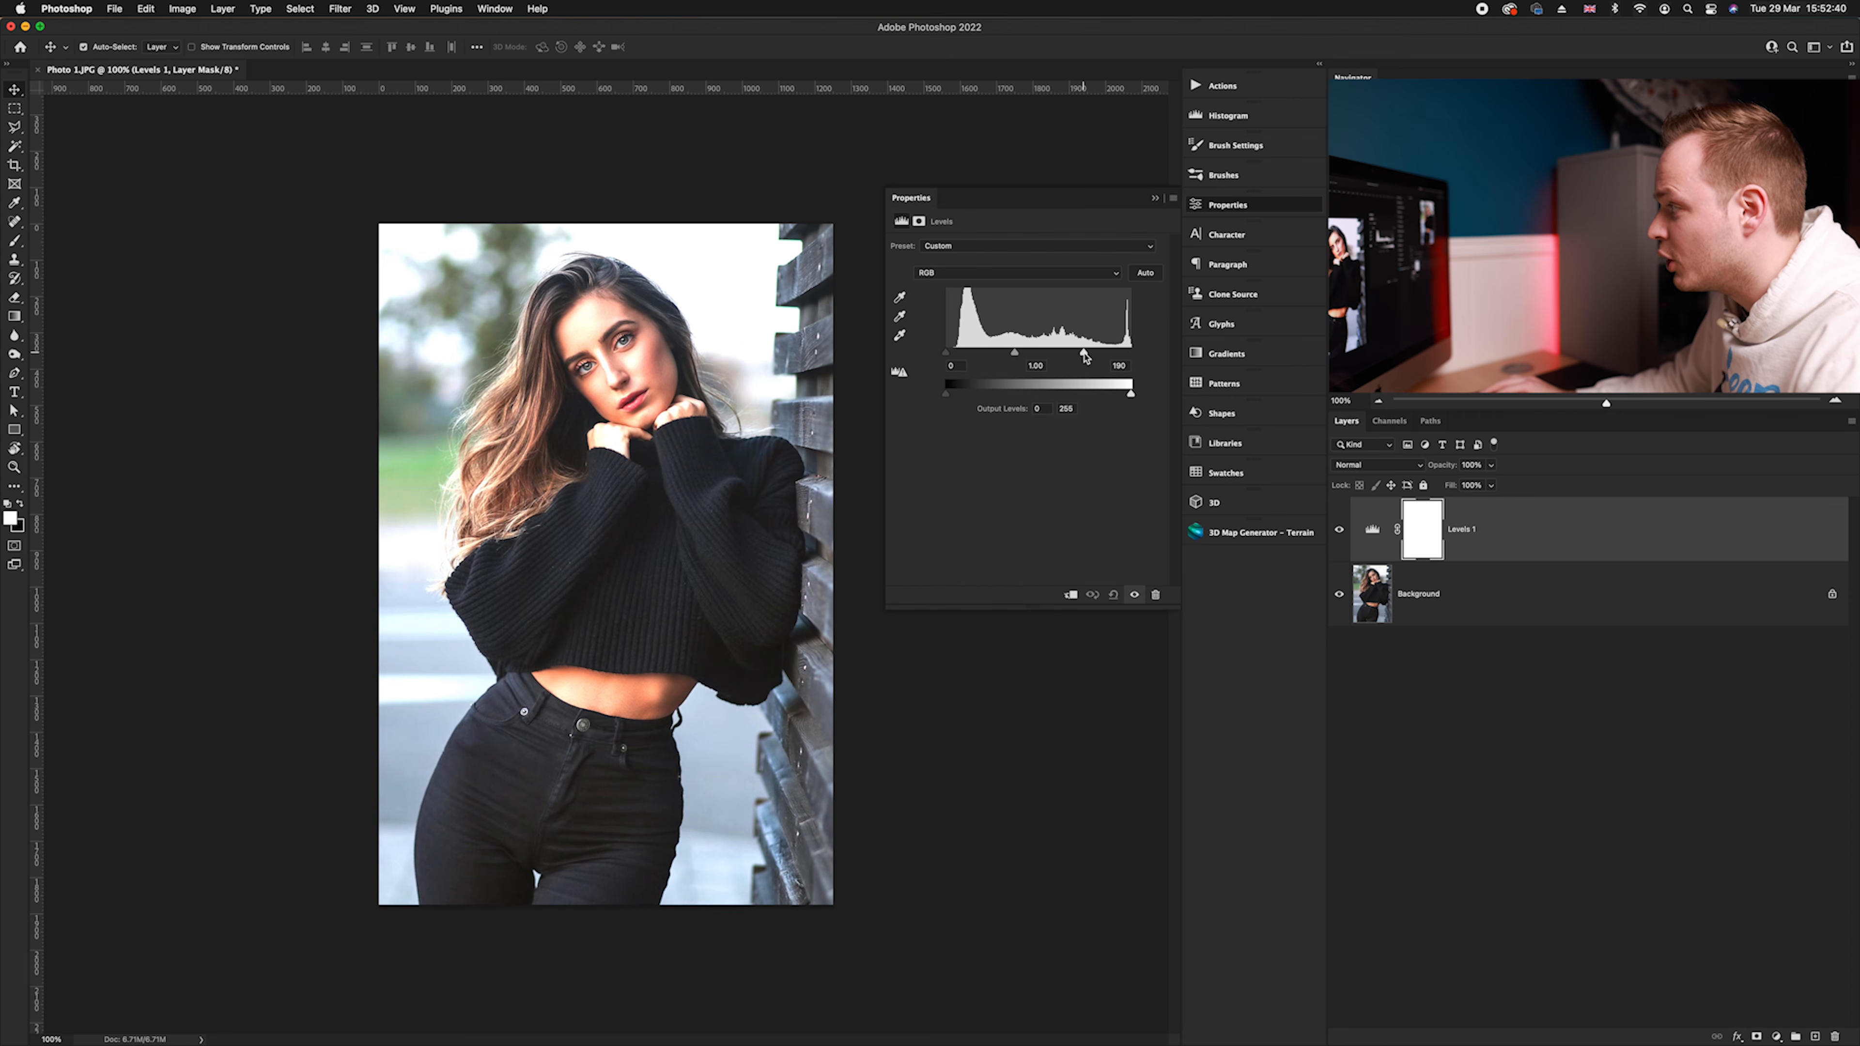
drag(1085, 356, 1139, 358)
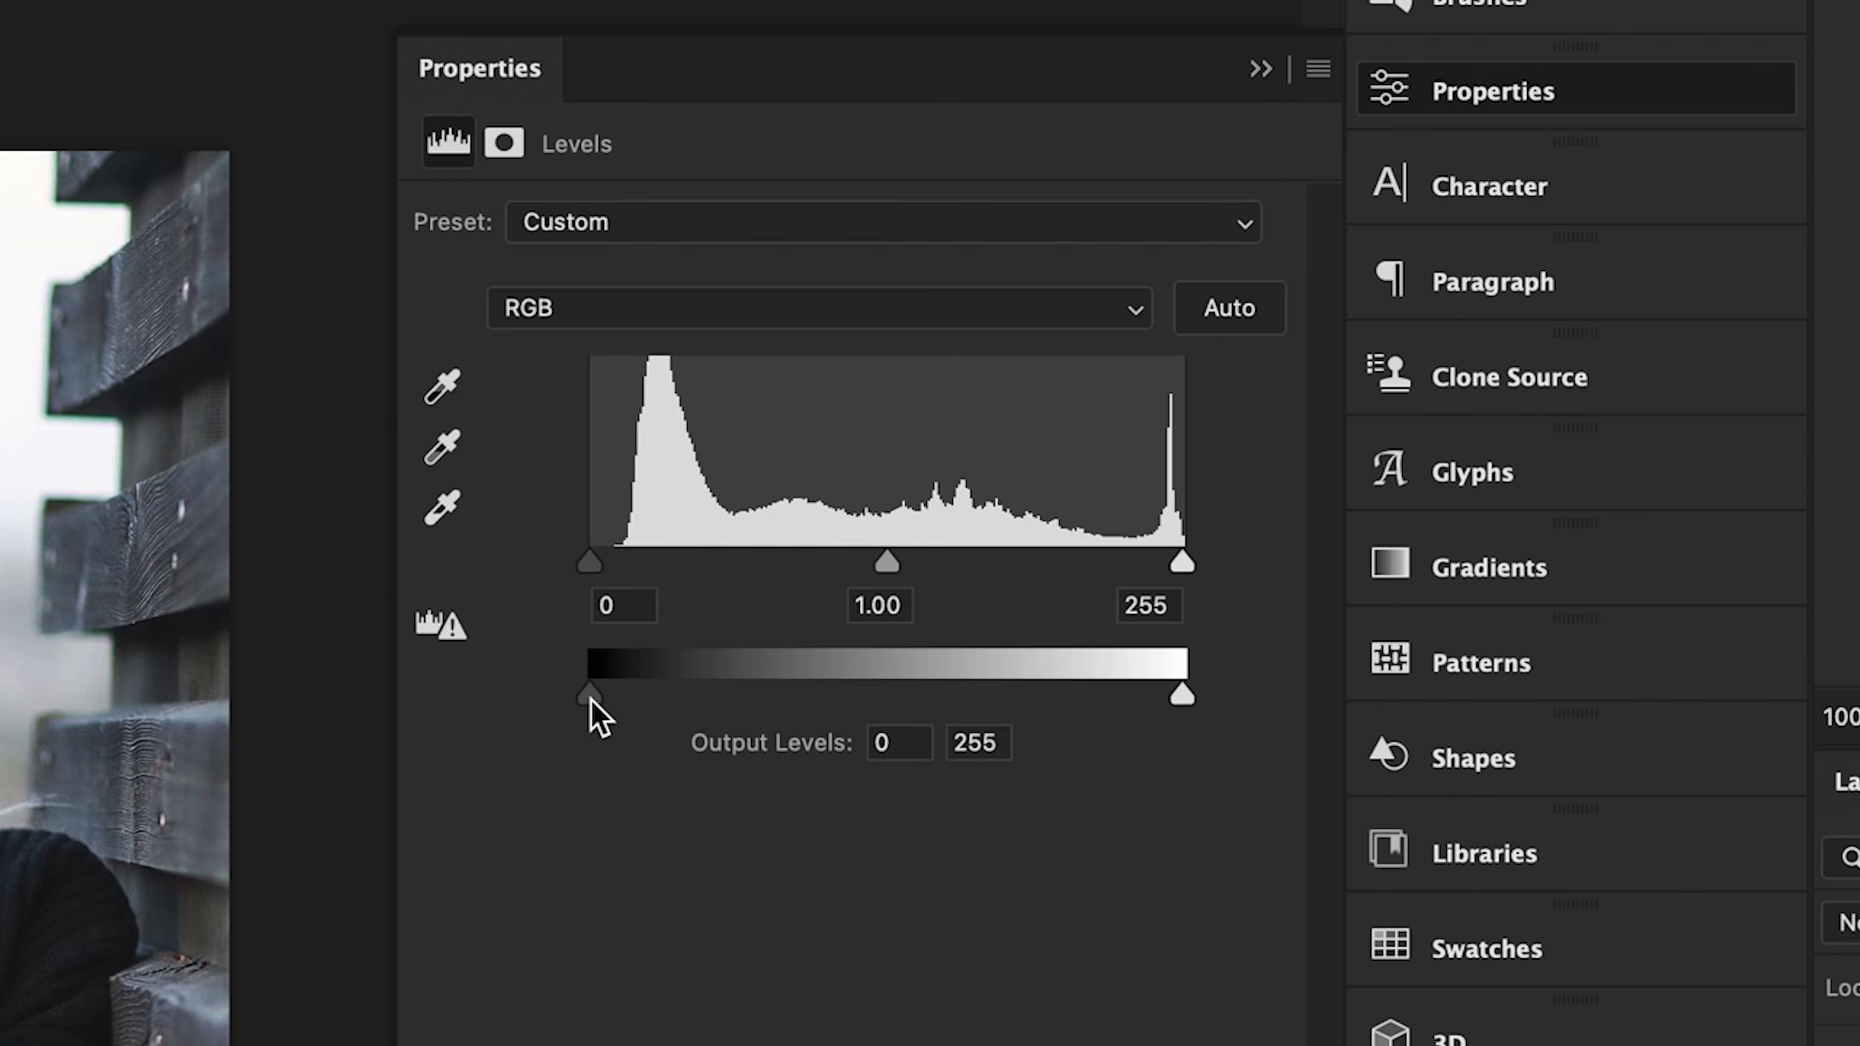
Try raising the black output level to 42 and reset it to 0
drag(590, 696, 686, 696)
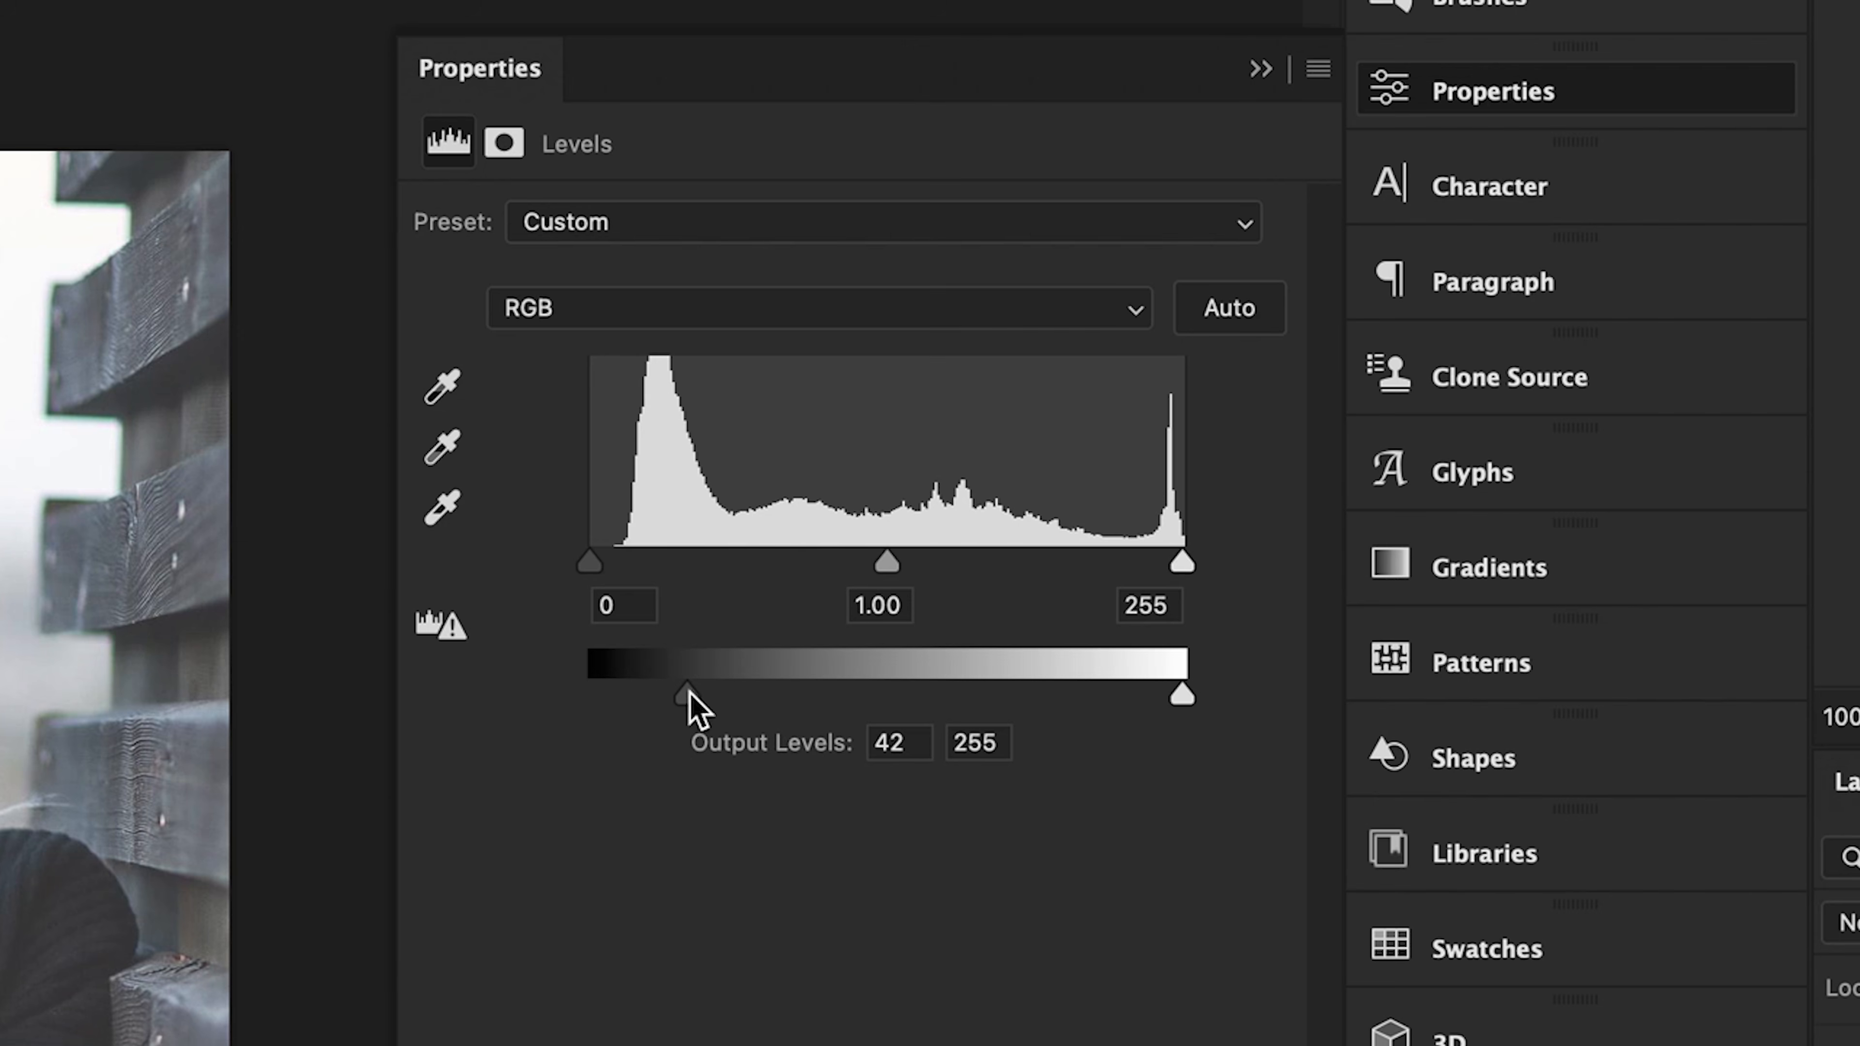
drag(976, 393, 953, 394)
drag(608, 696, 567, 698)
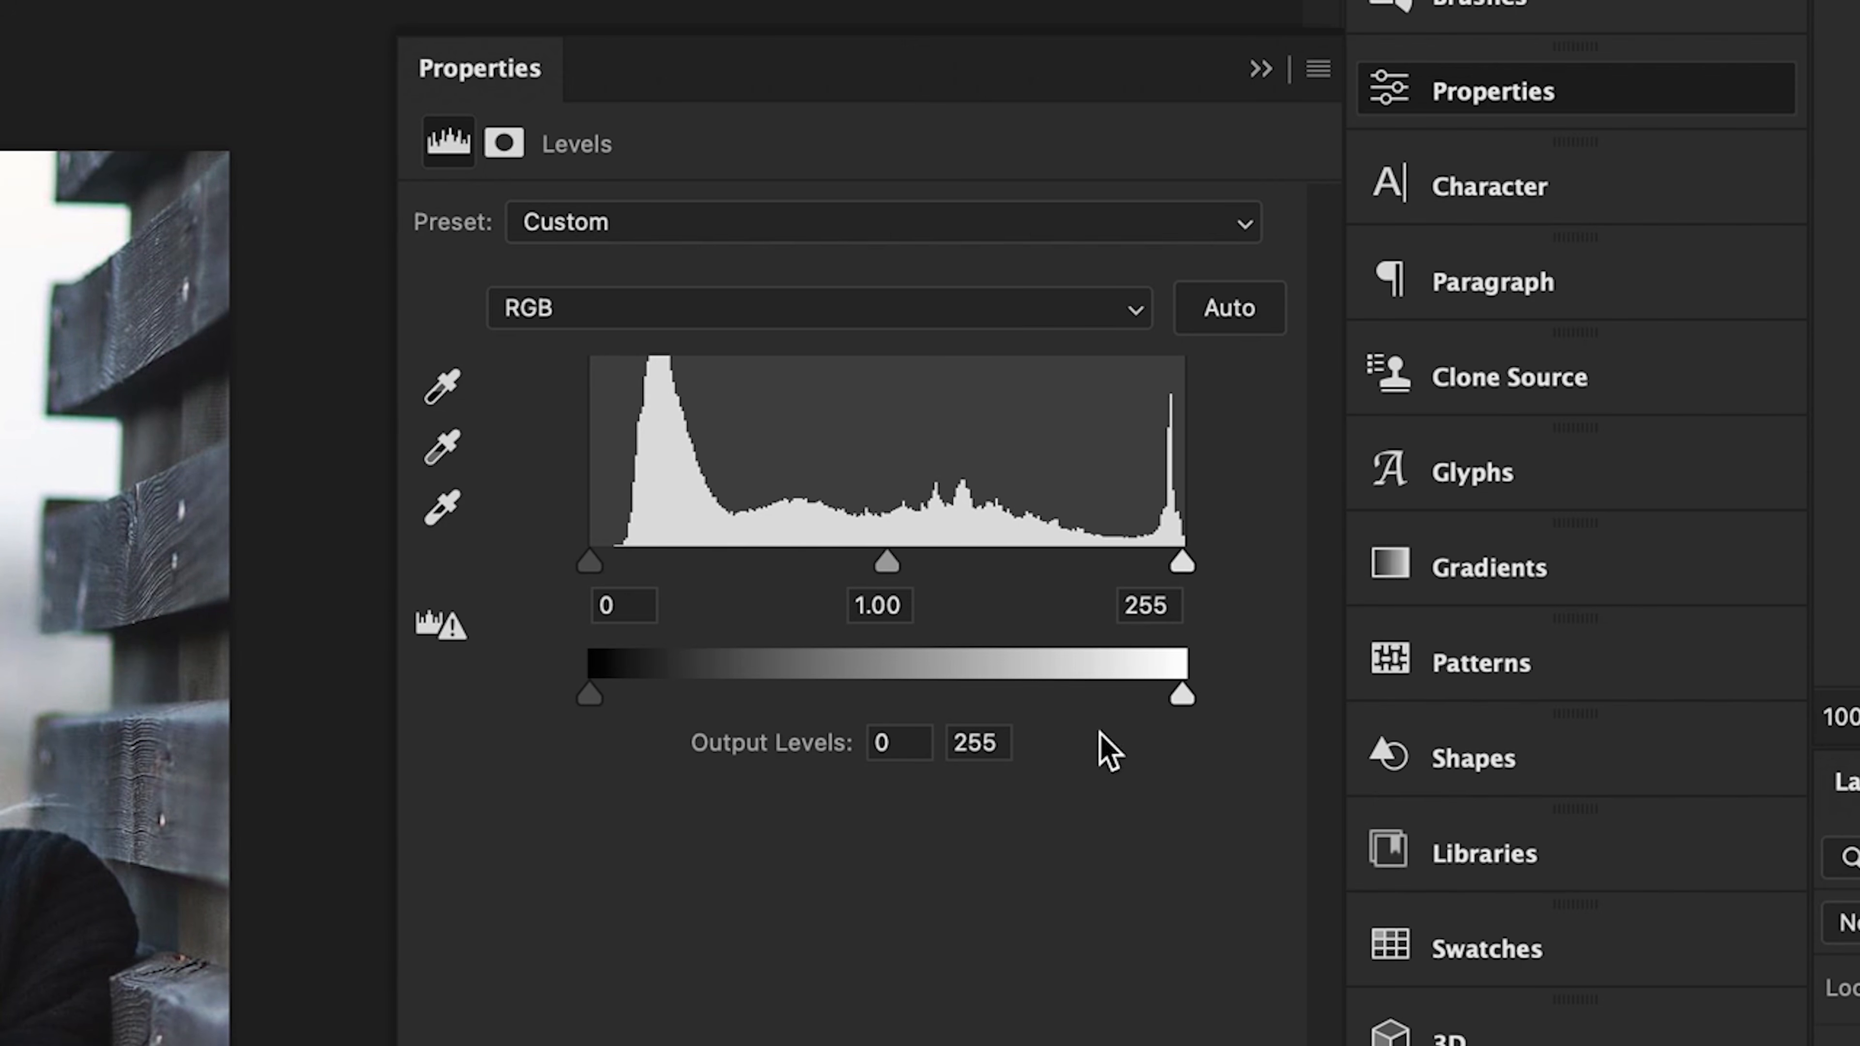
Try lowering the white output level to 214 and reset it to 255
drag(1179, 694, 999, 700)
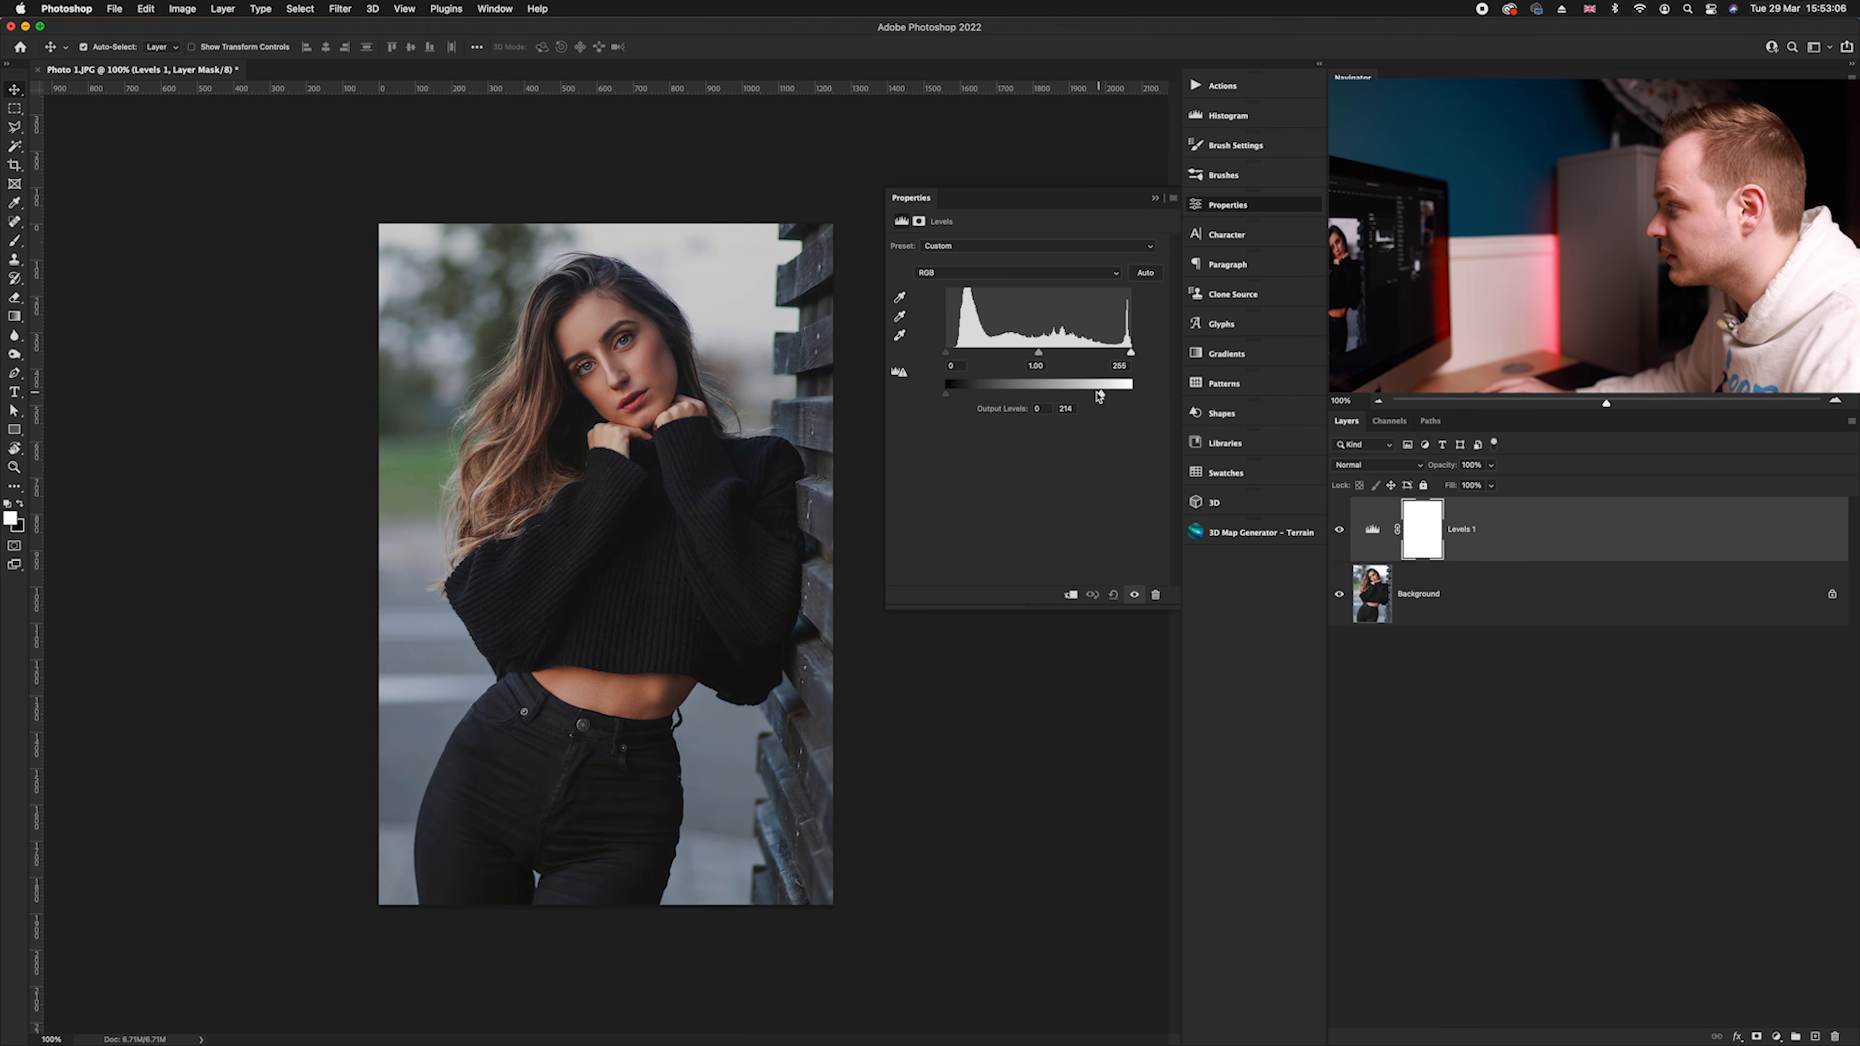
drag(1075, 396, 1136, 396)
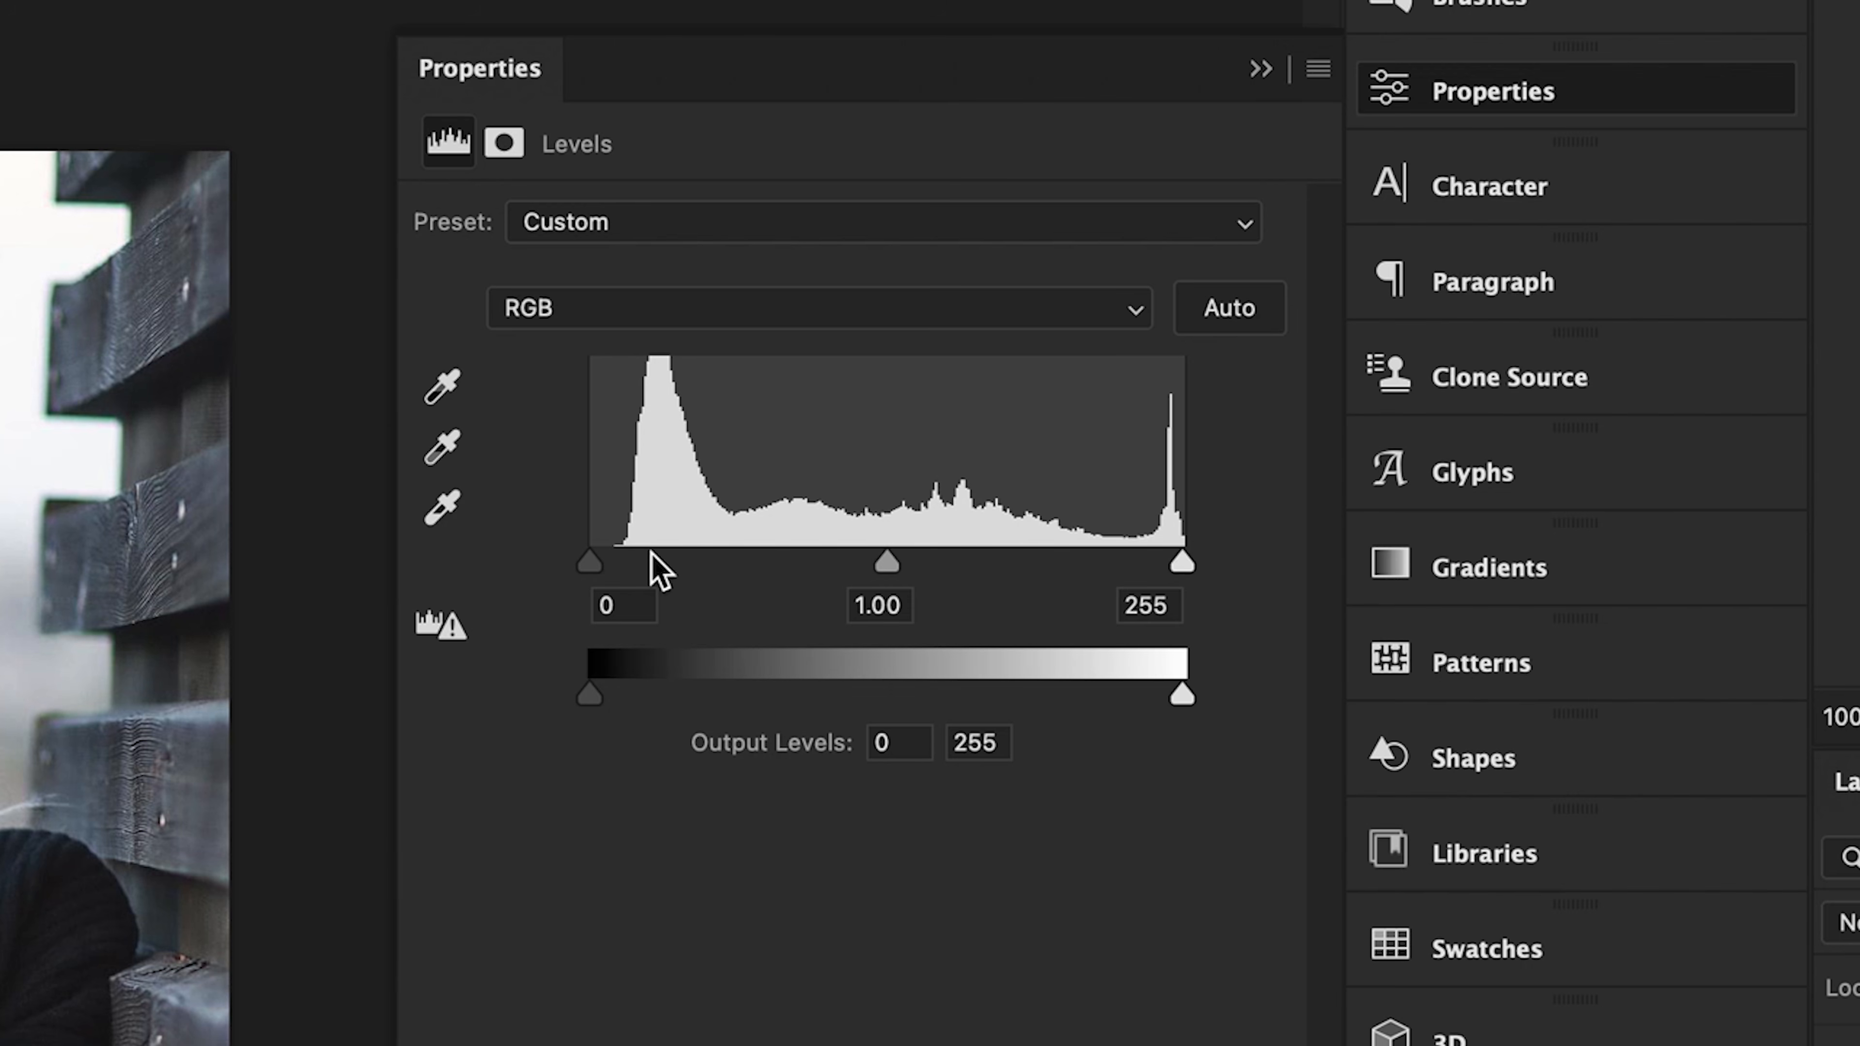
Try sampling a white point in the photo and a gray point on the woman's cheek for Levels, undoing the gray point
click(448, 514)
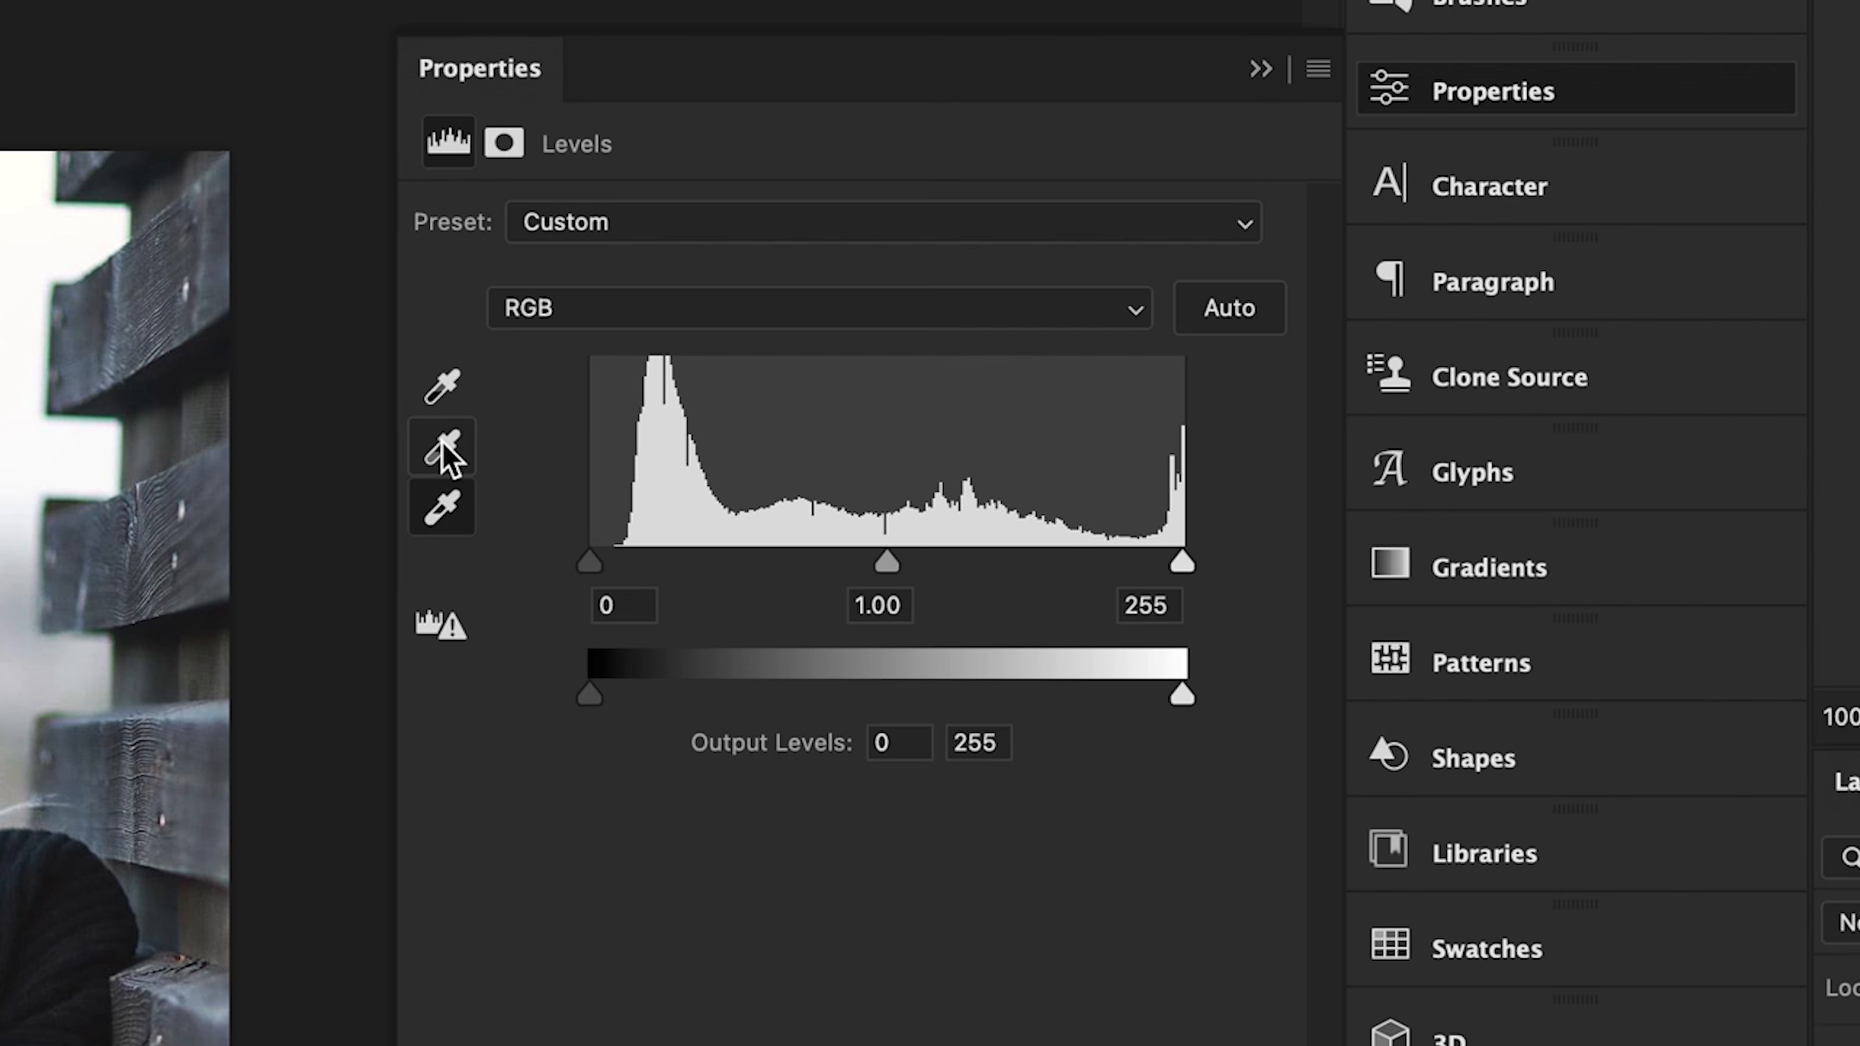
click(439, 452)
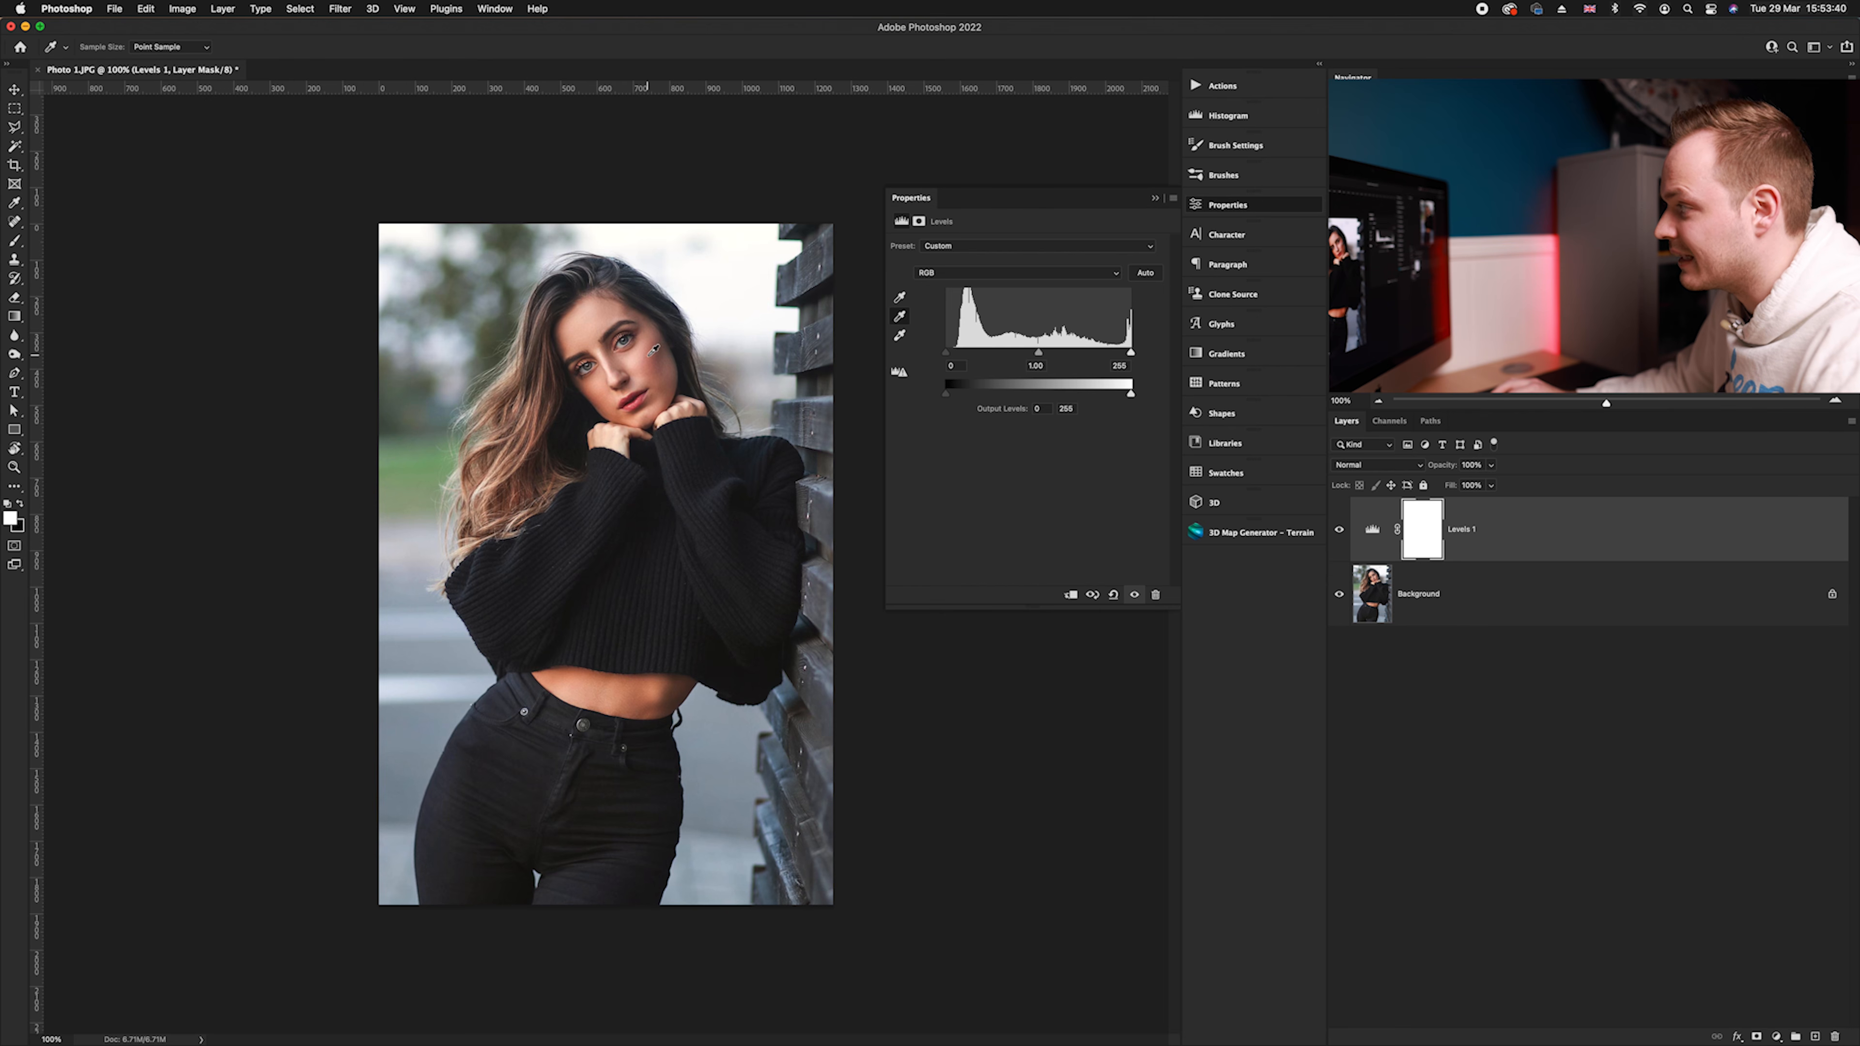
click(650, 354)
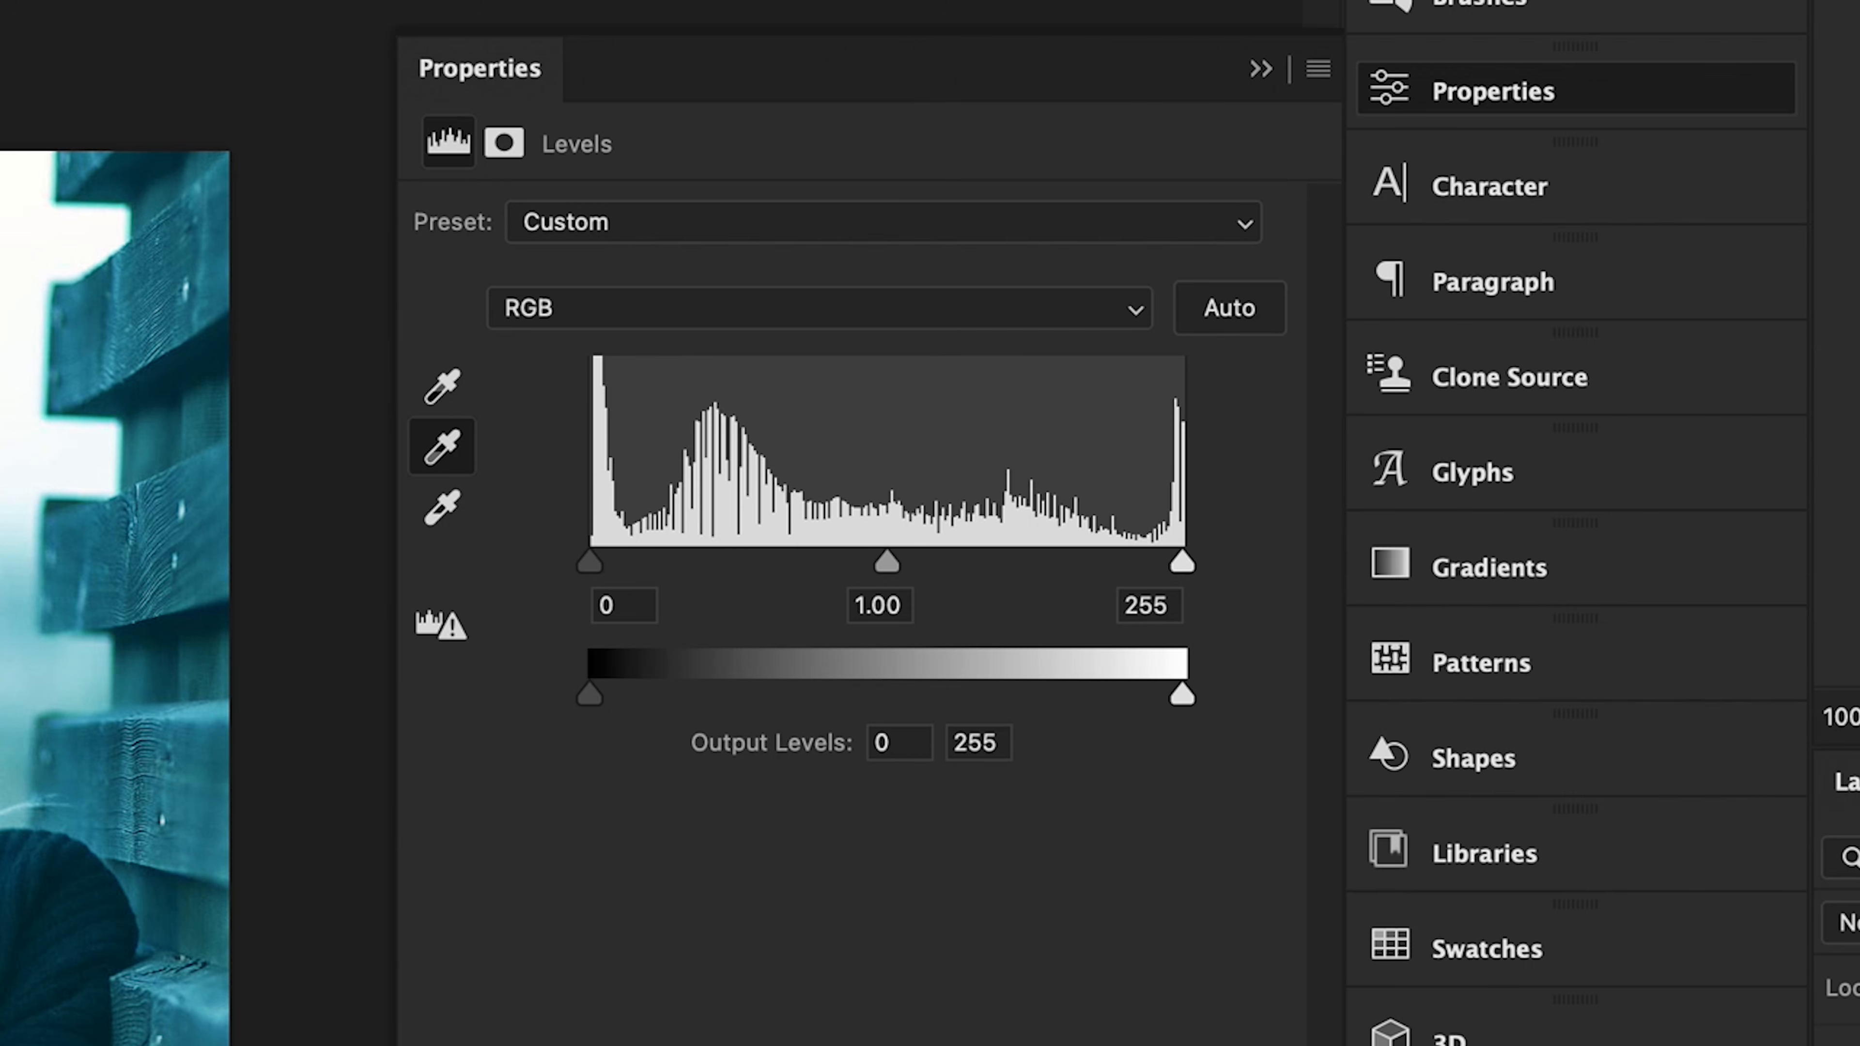
key(super+z)
Try sampling the Levels black point on the black sweater and undo it
click(899, 297)
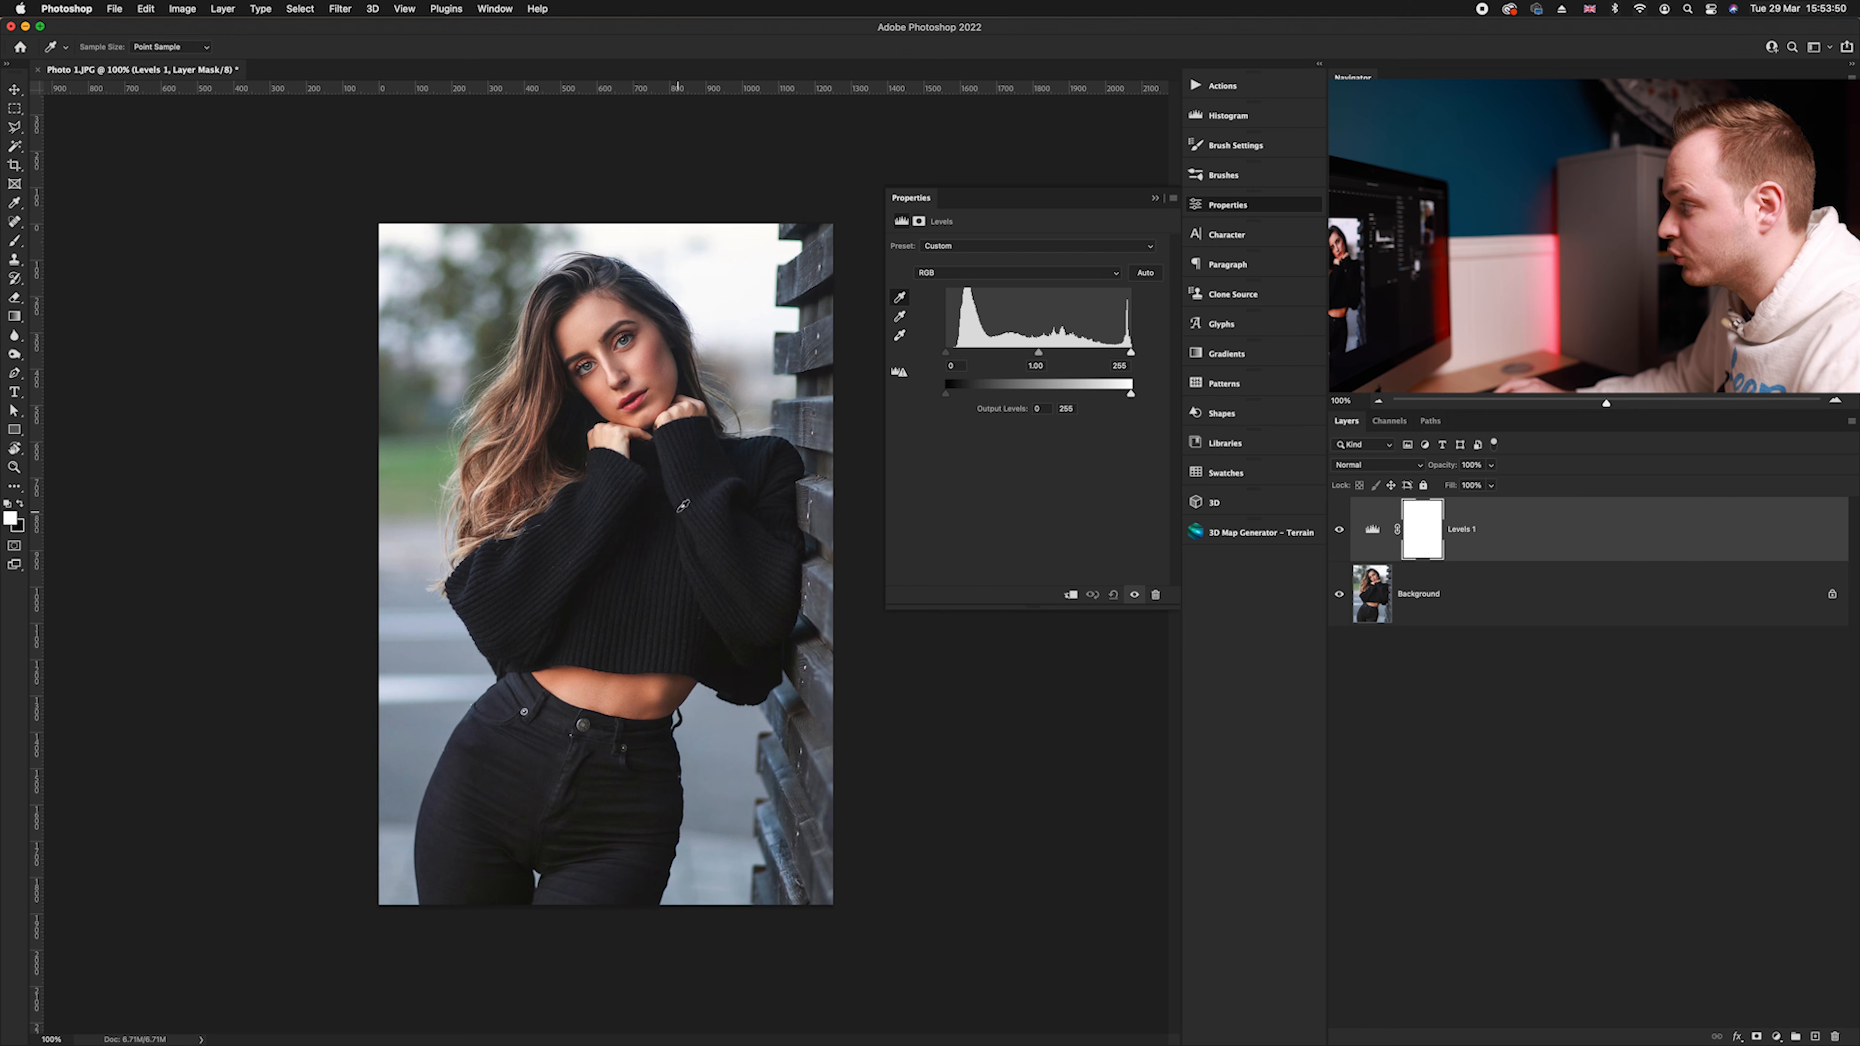
click(659, 479)
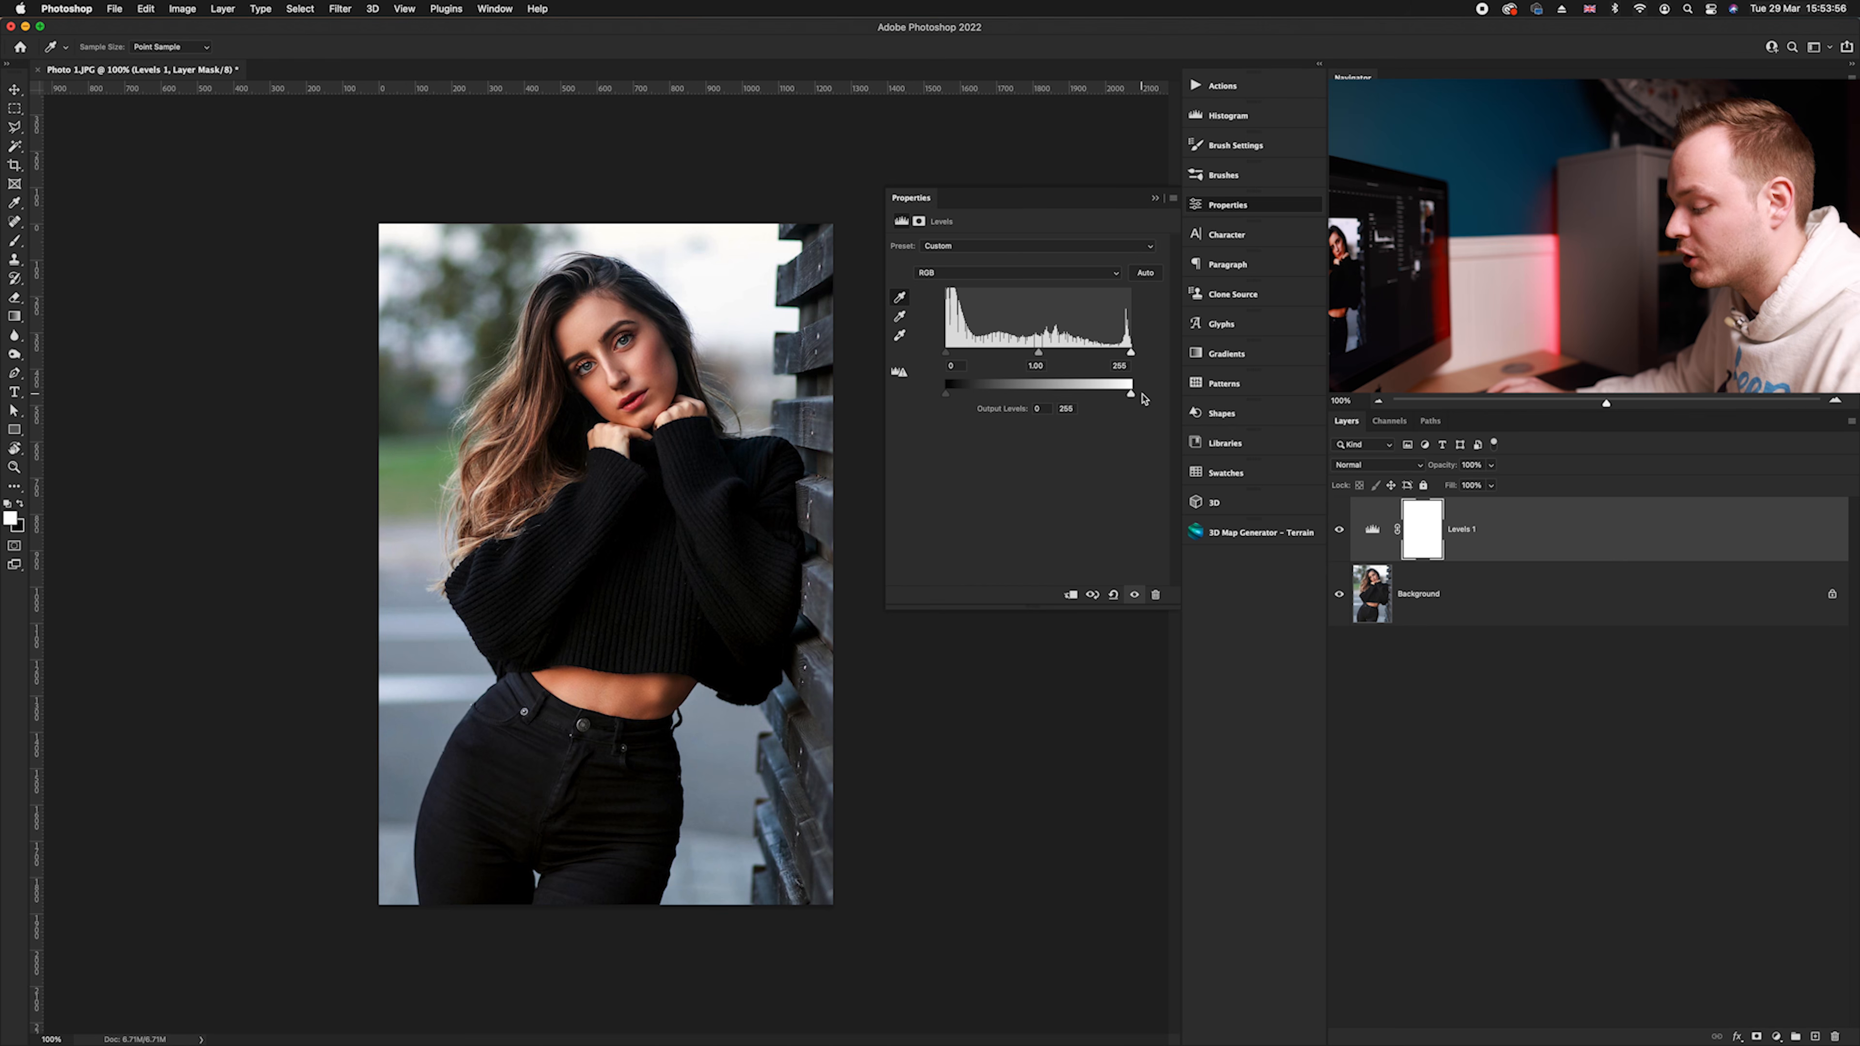
key(super+z)
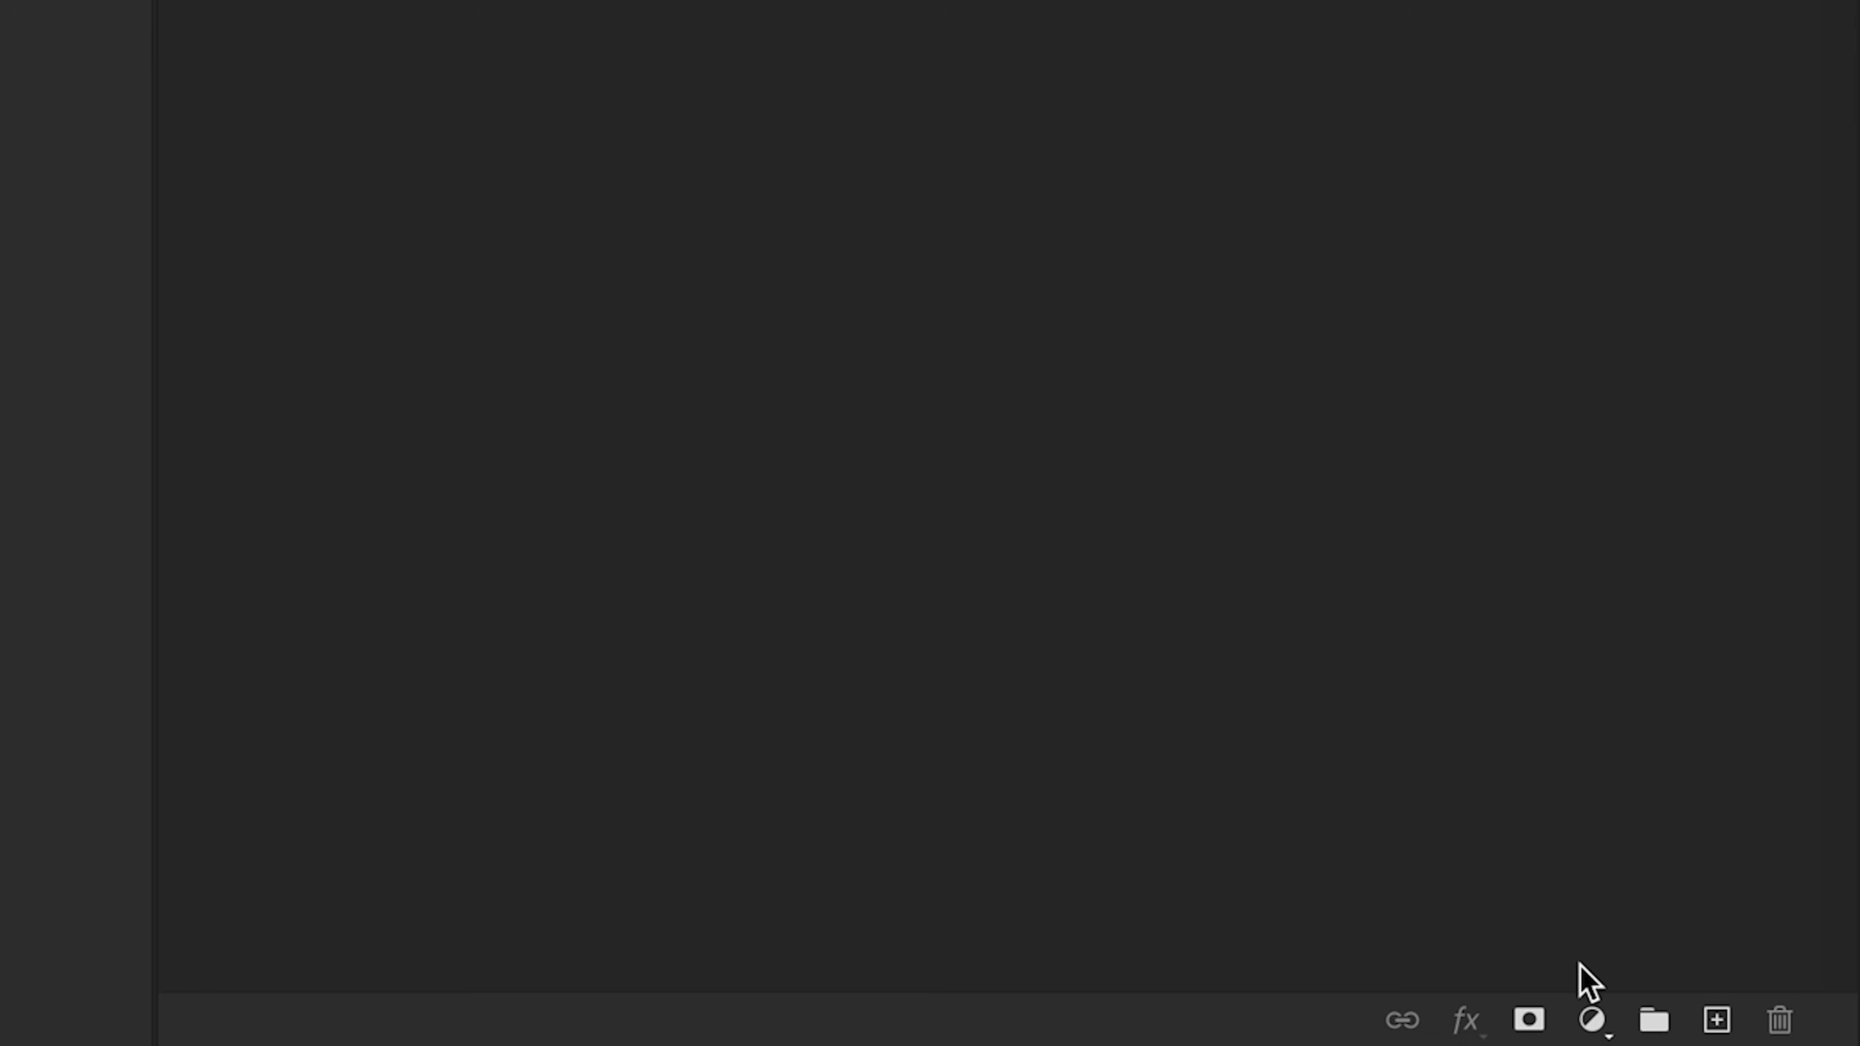
Add a Curves adjustment layer above the portrait photo
click(1775, 1035)
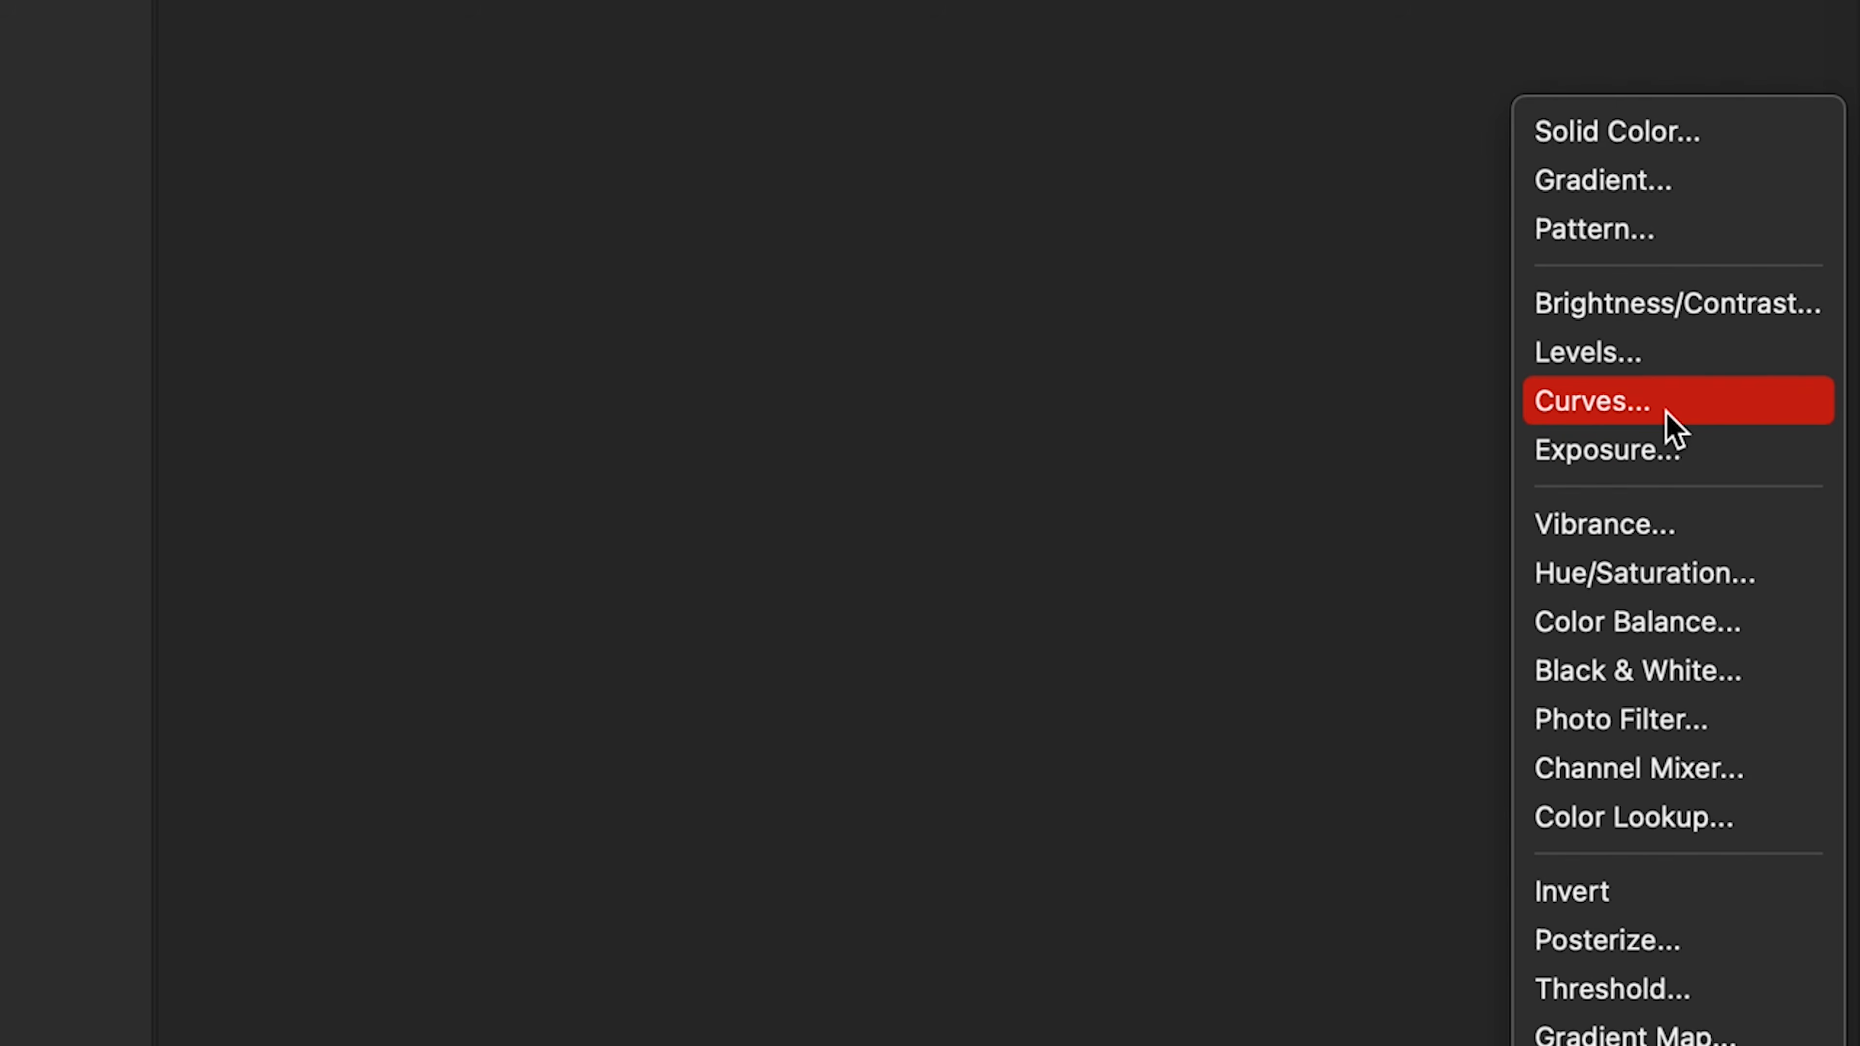
click(1665, 412)
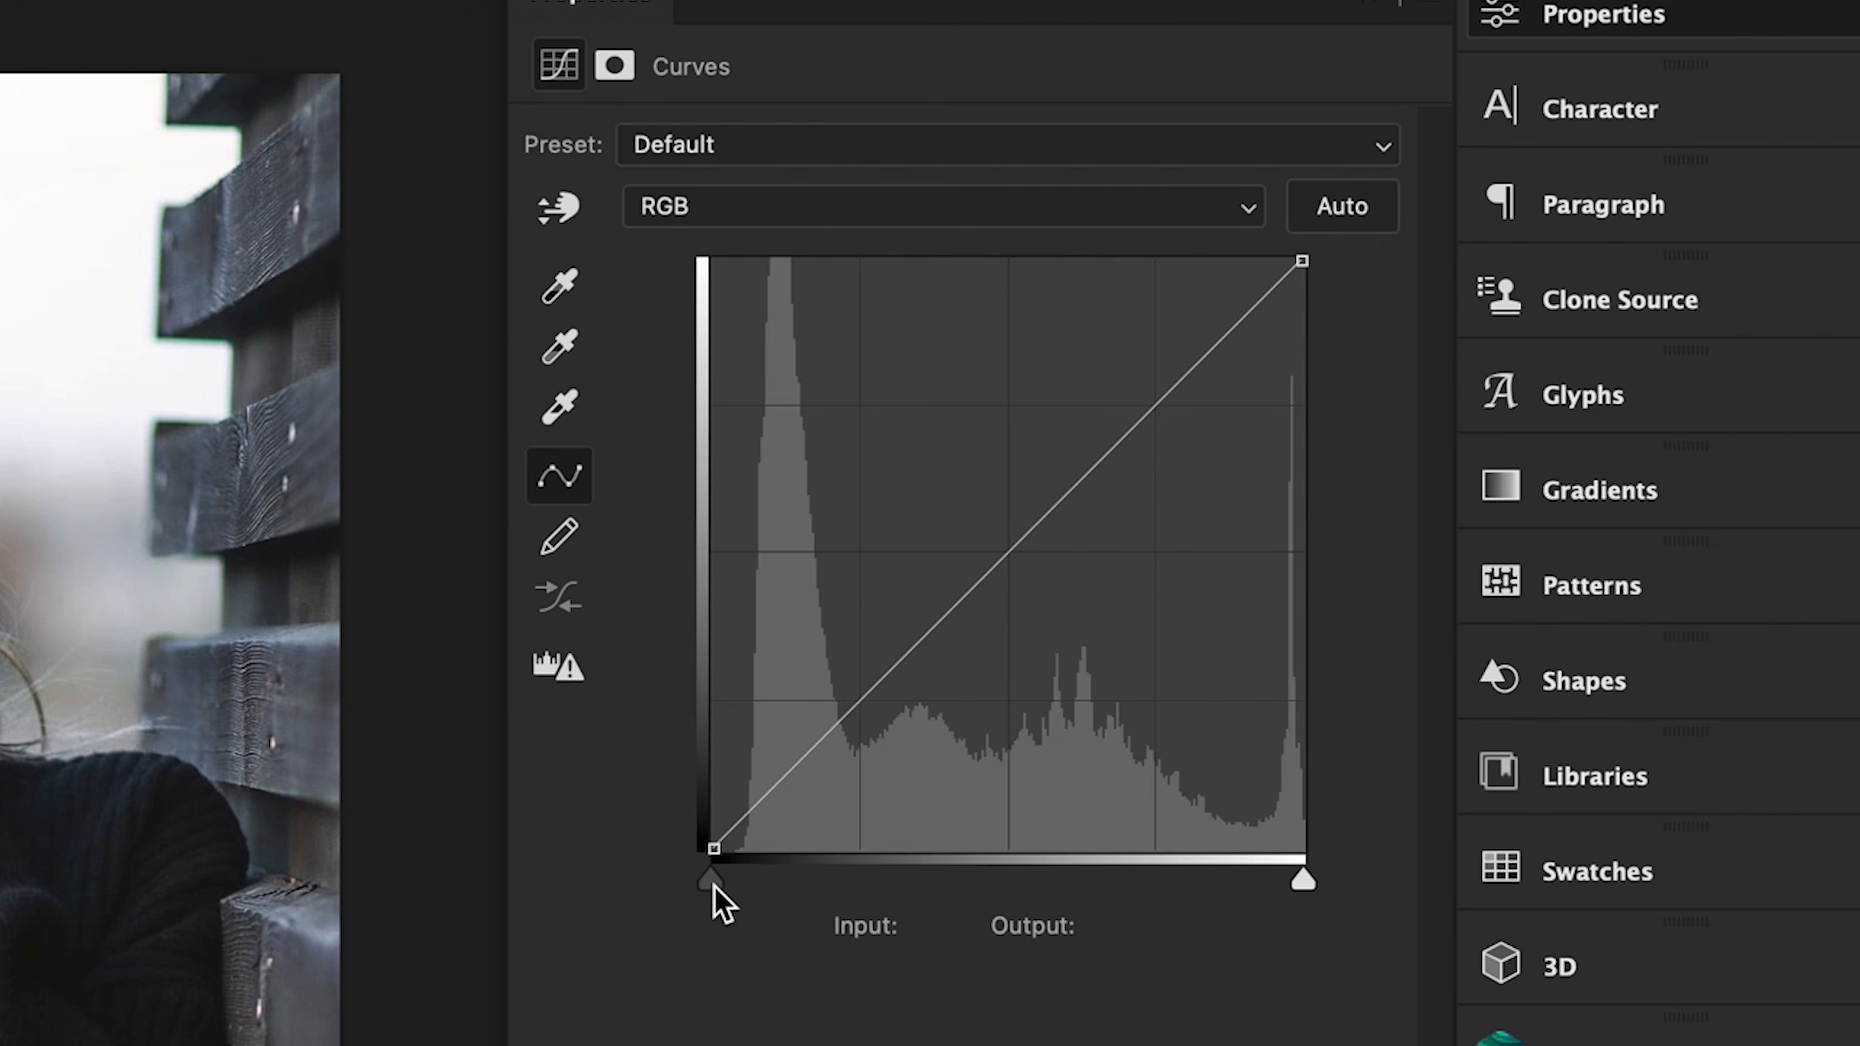
Try moving the curve's black point to input 33 and its white point inward, resetting them to 0 and 255
drag(714, 885, 777, 882)
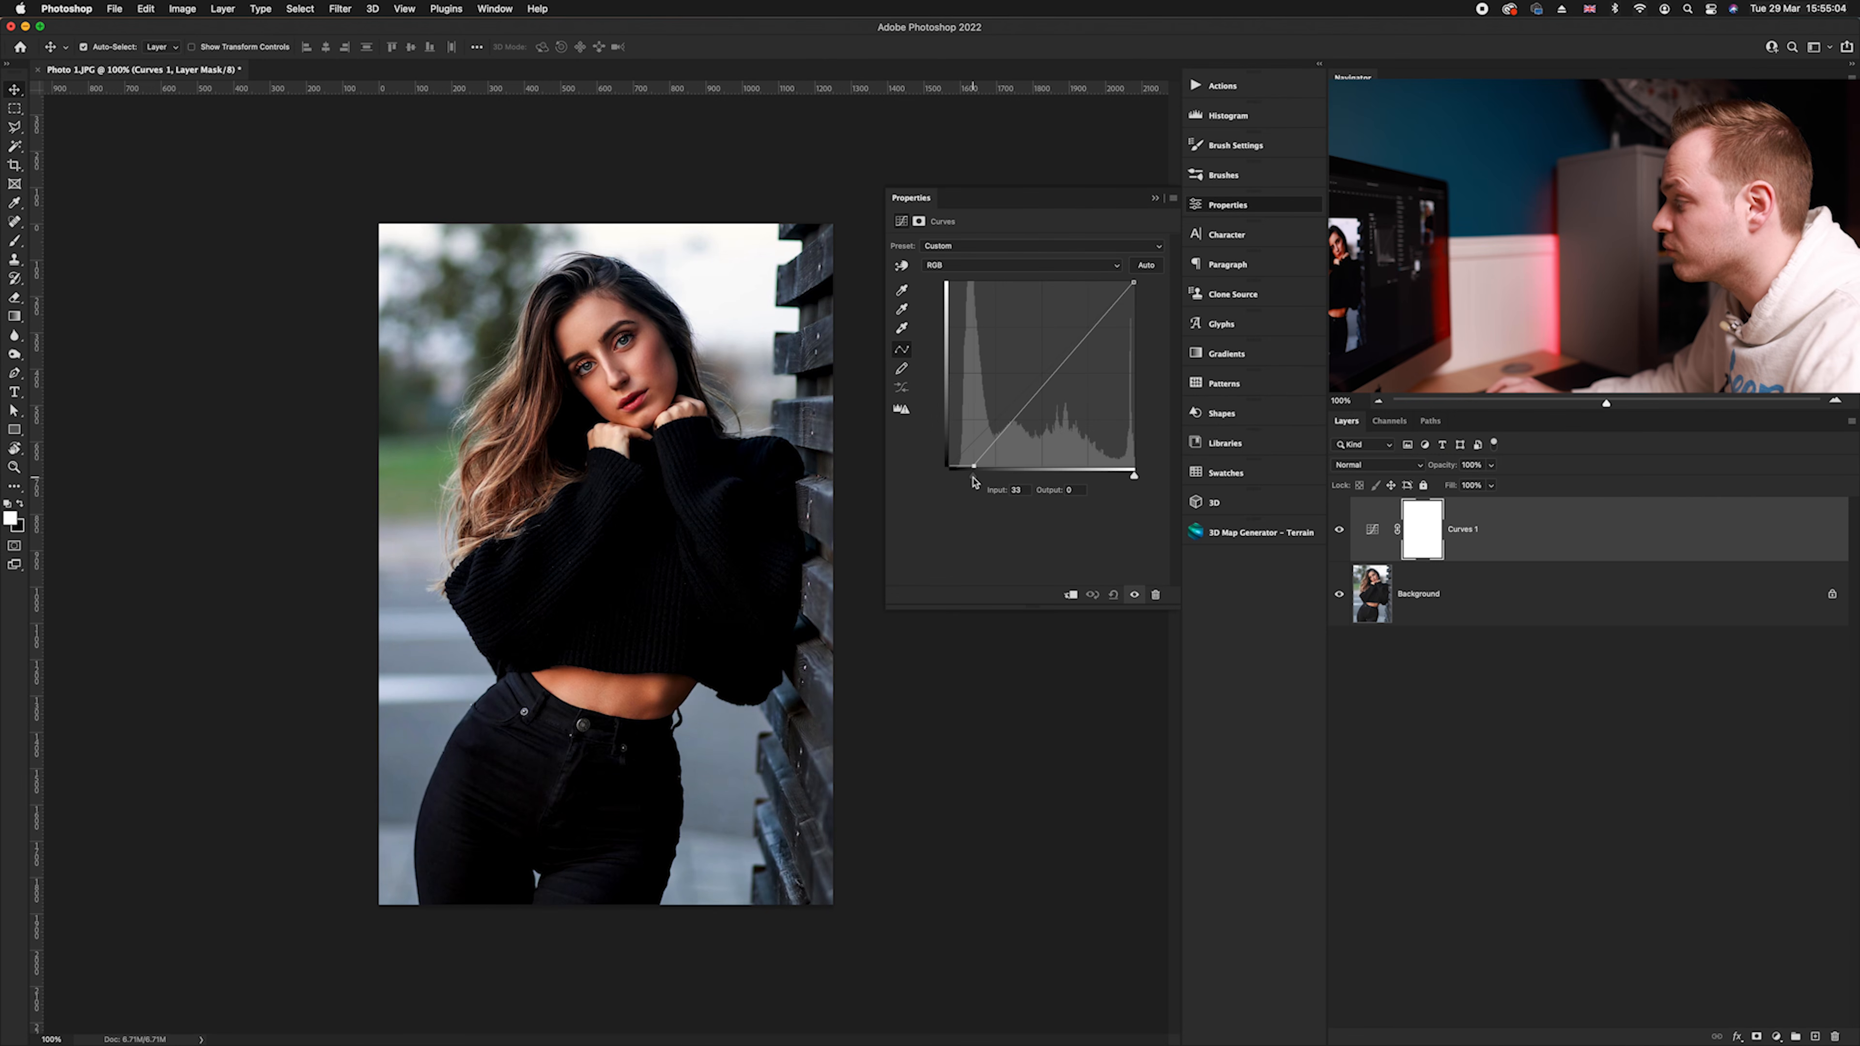
drag(973, 480, 946, 480)
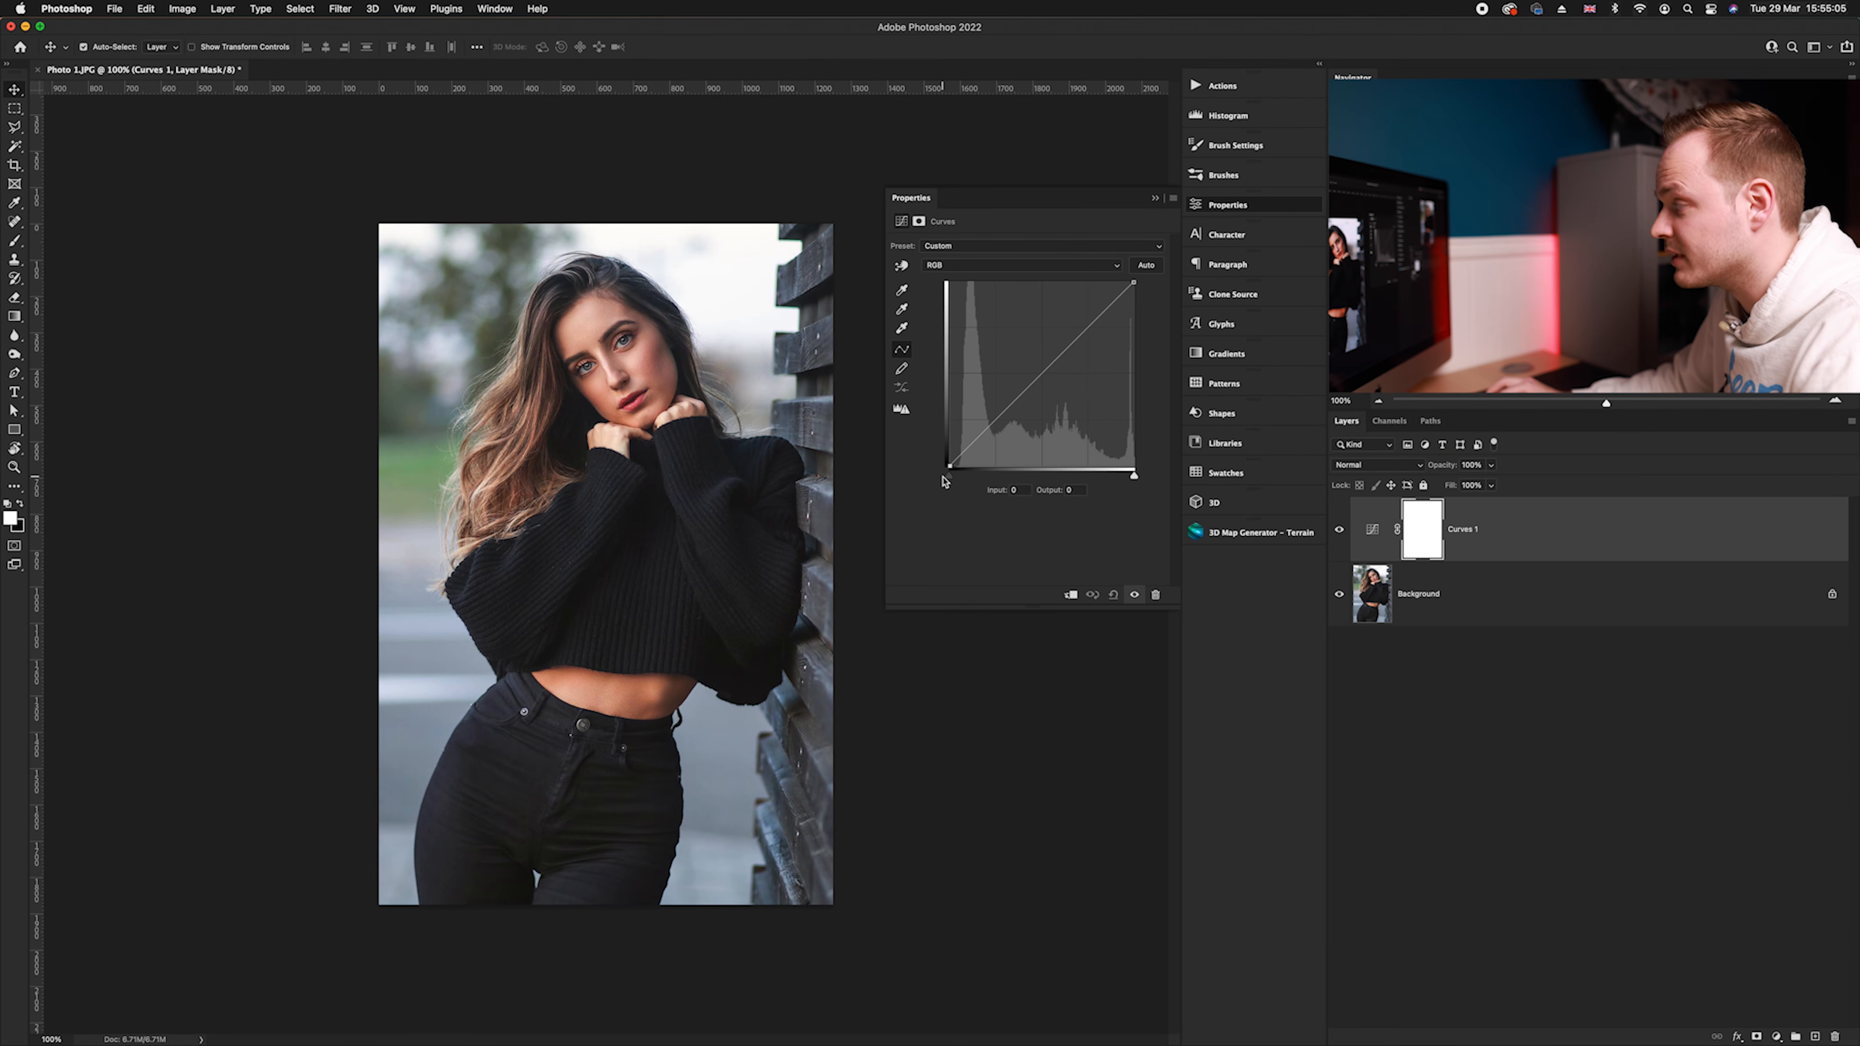
mouse_move(949, 467)
mouse_down()
mouse_move(943, 434)
mouse_move(948, 467)
mouse_up()
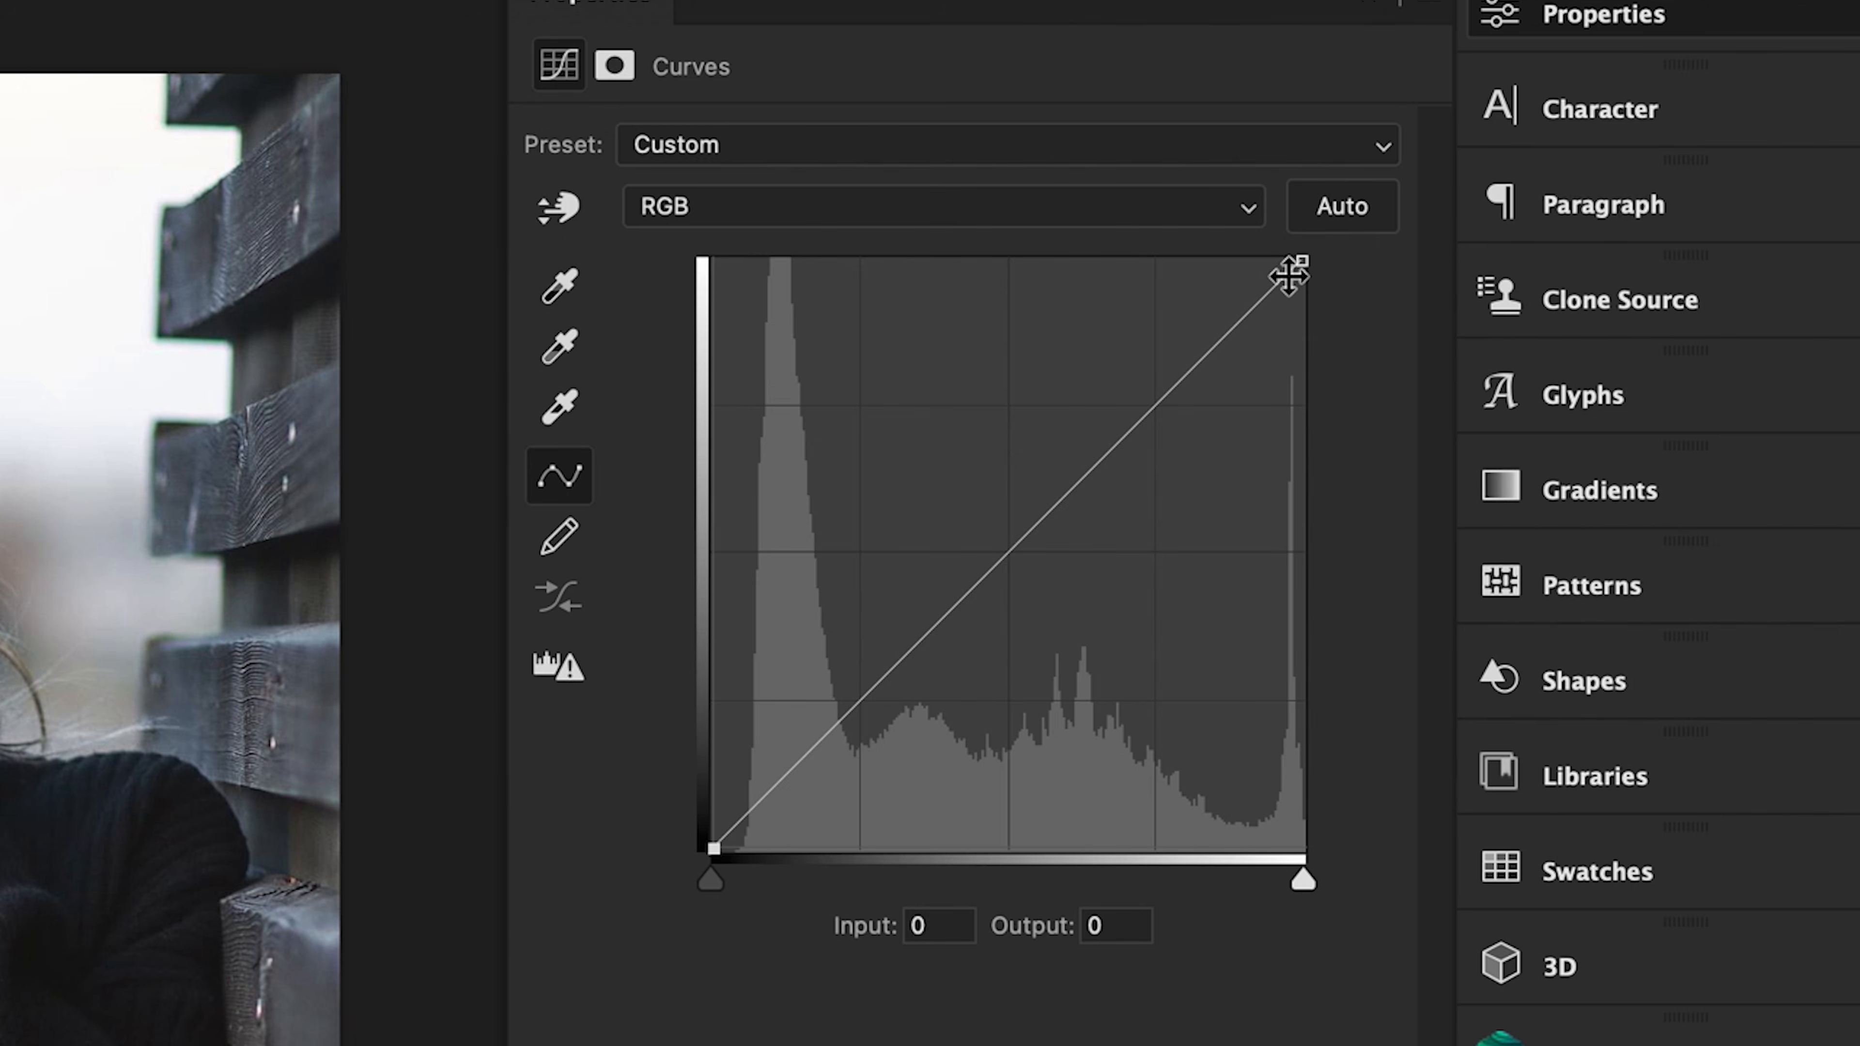
drag(1305, 880, 1214, 880)
drag(1104, 480, 1137, 480)
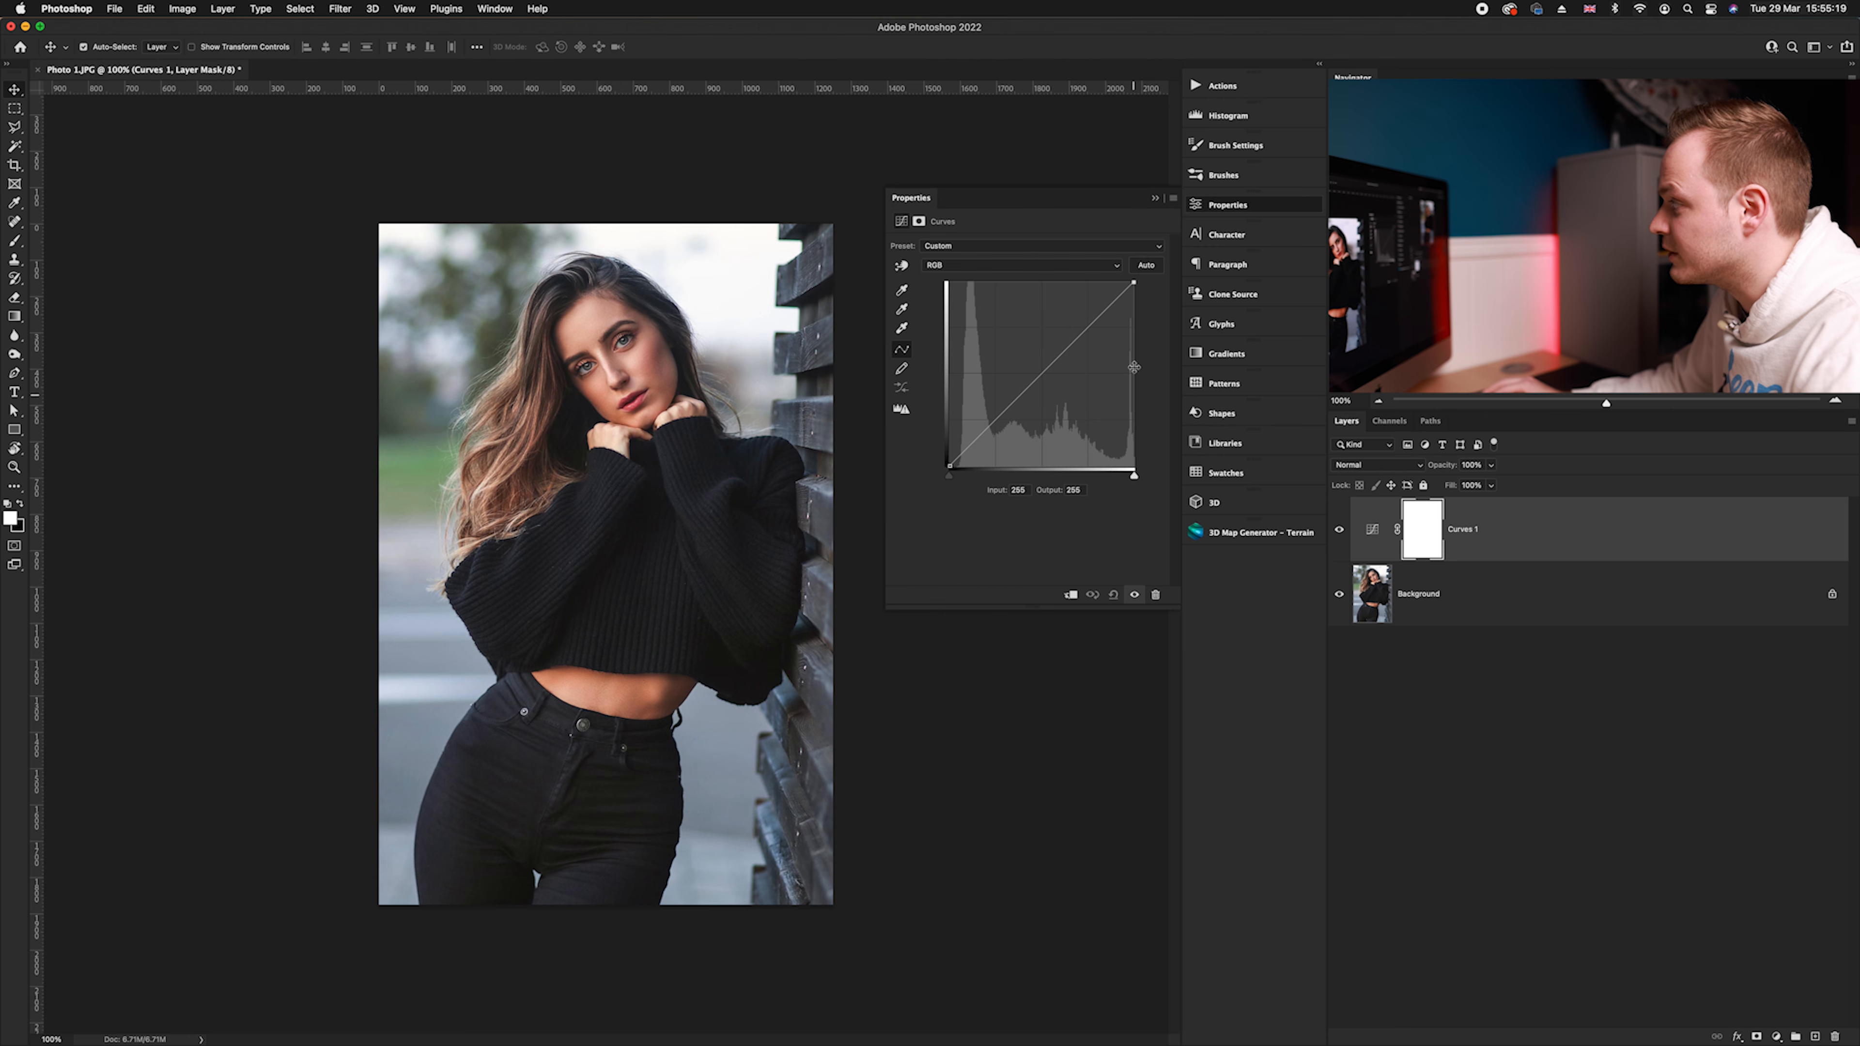
mouse_move(1135, 285)
mouse_down()
mouse_move(1140, 317)
mouse_move(1154, 276)
mouse_up()
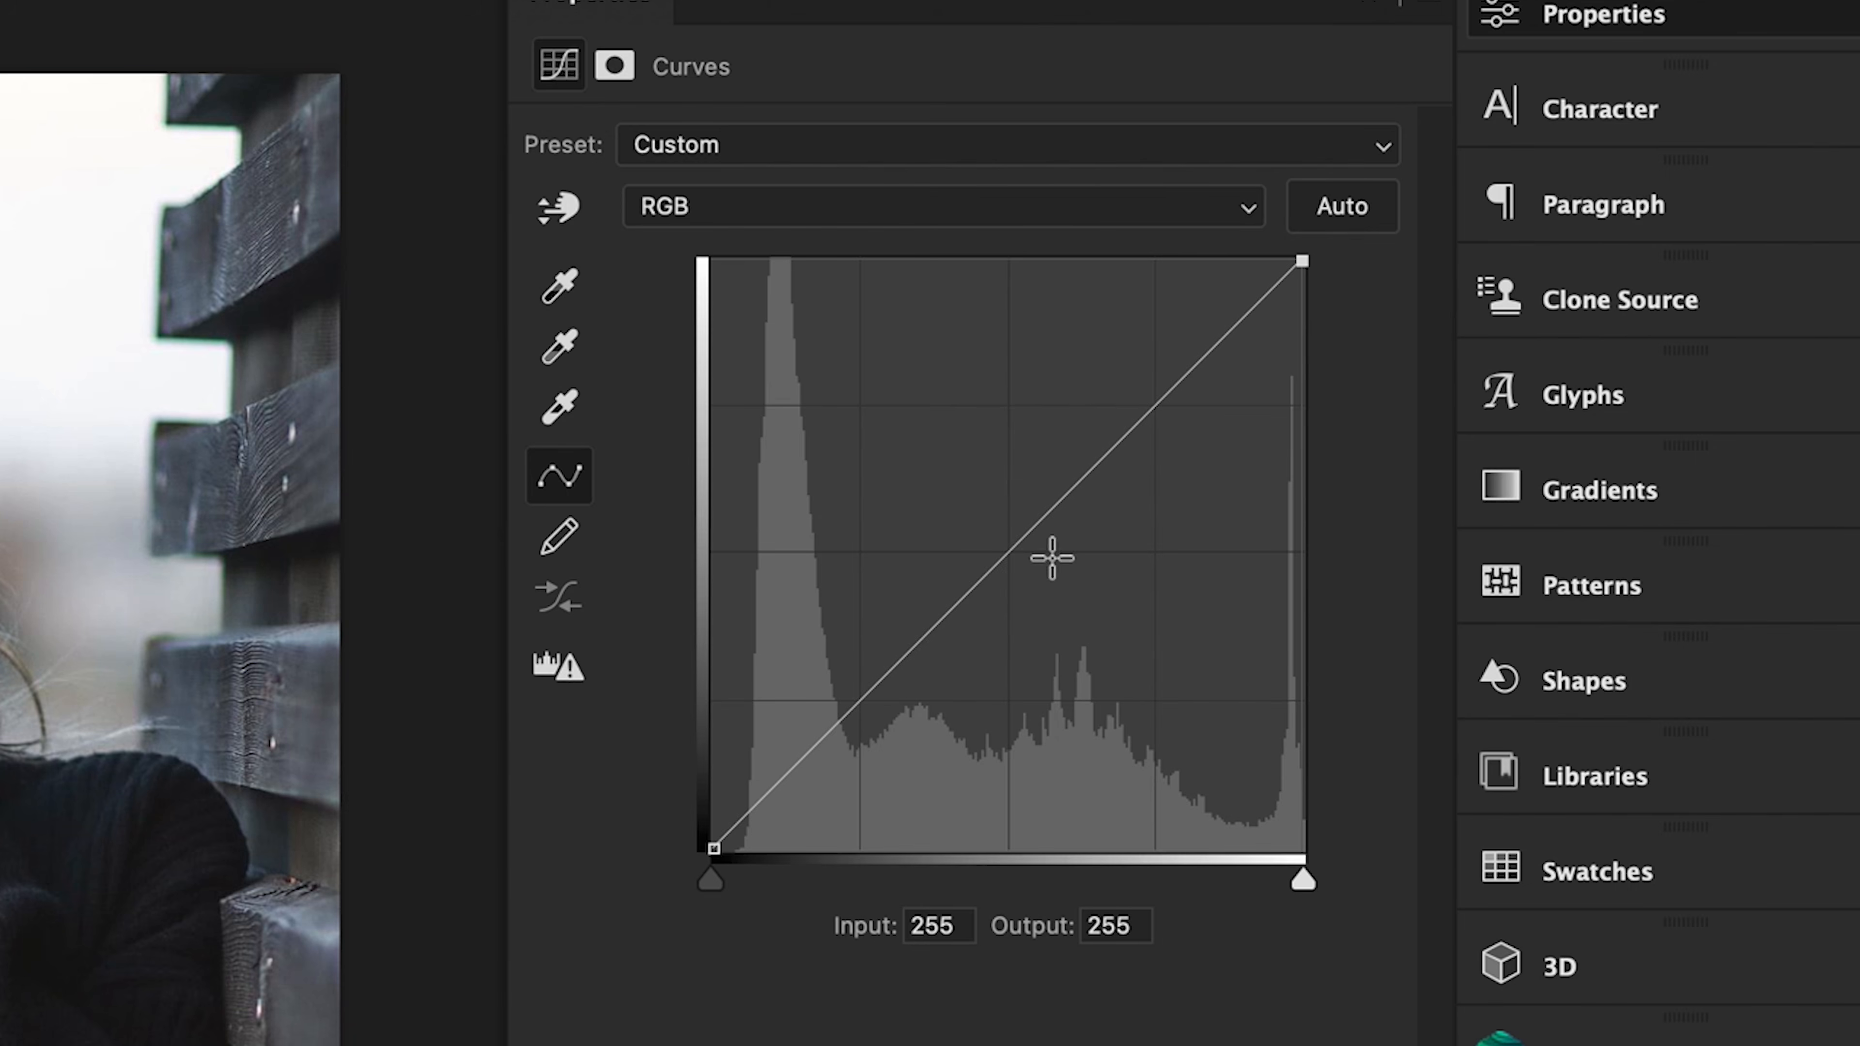
Try an S-shaped RGB curve with a raised highlights point and a shadows point at input 77, output 45
click(1013, 556)
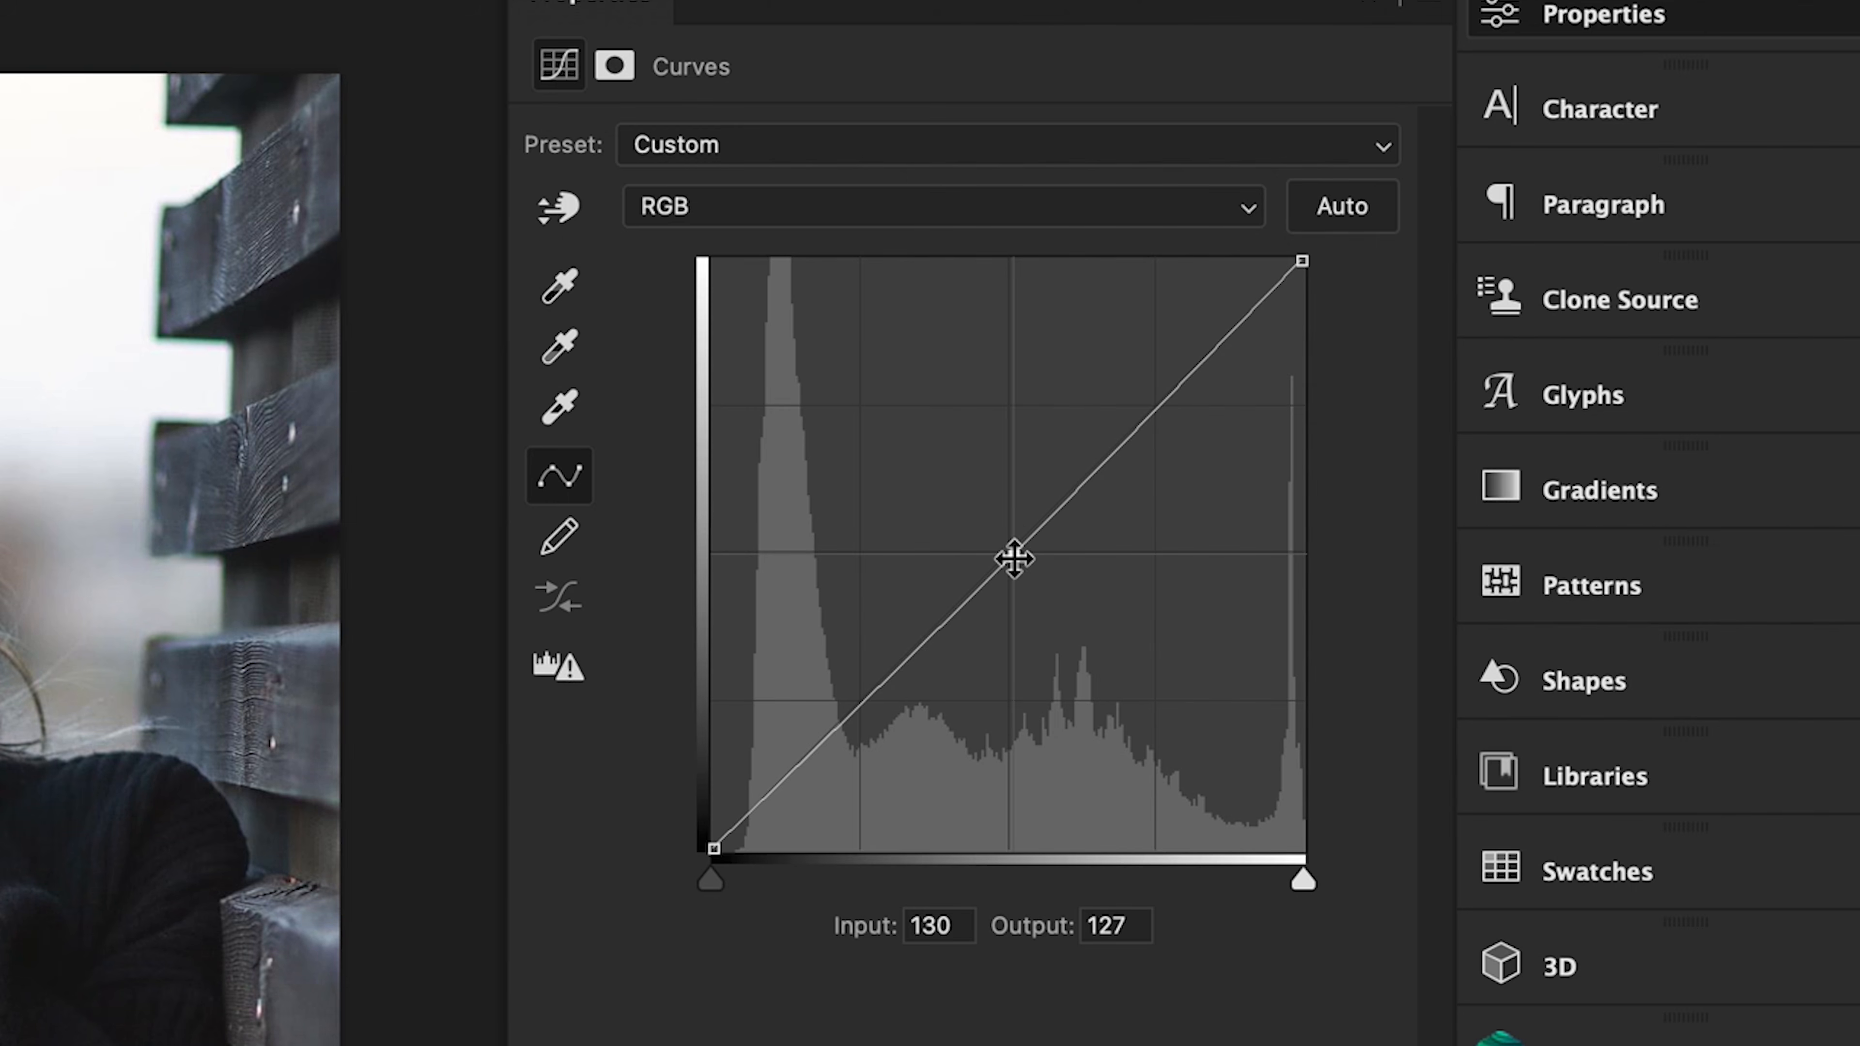
drag(1013, 556, 999, 469)
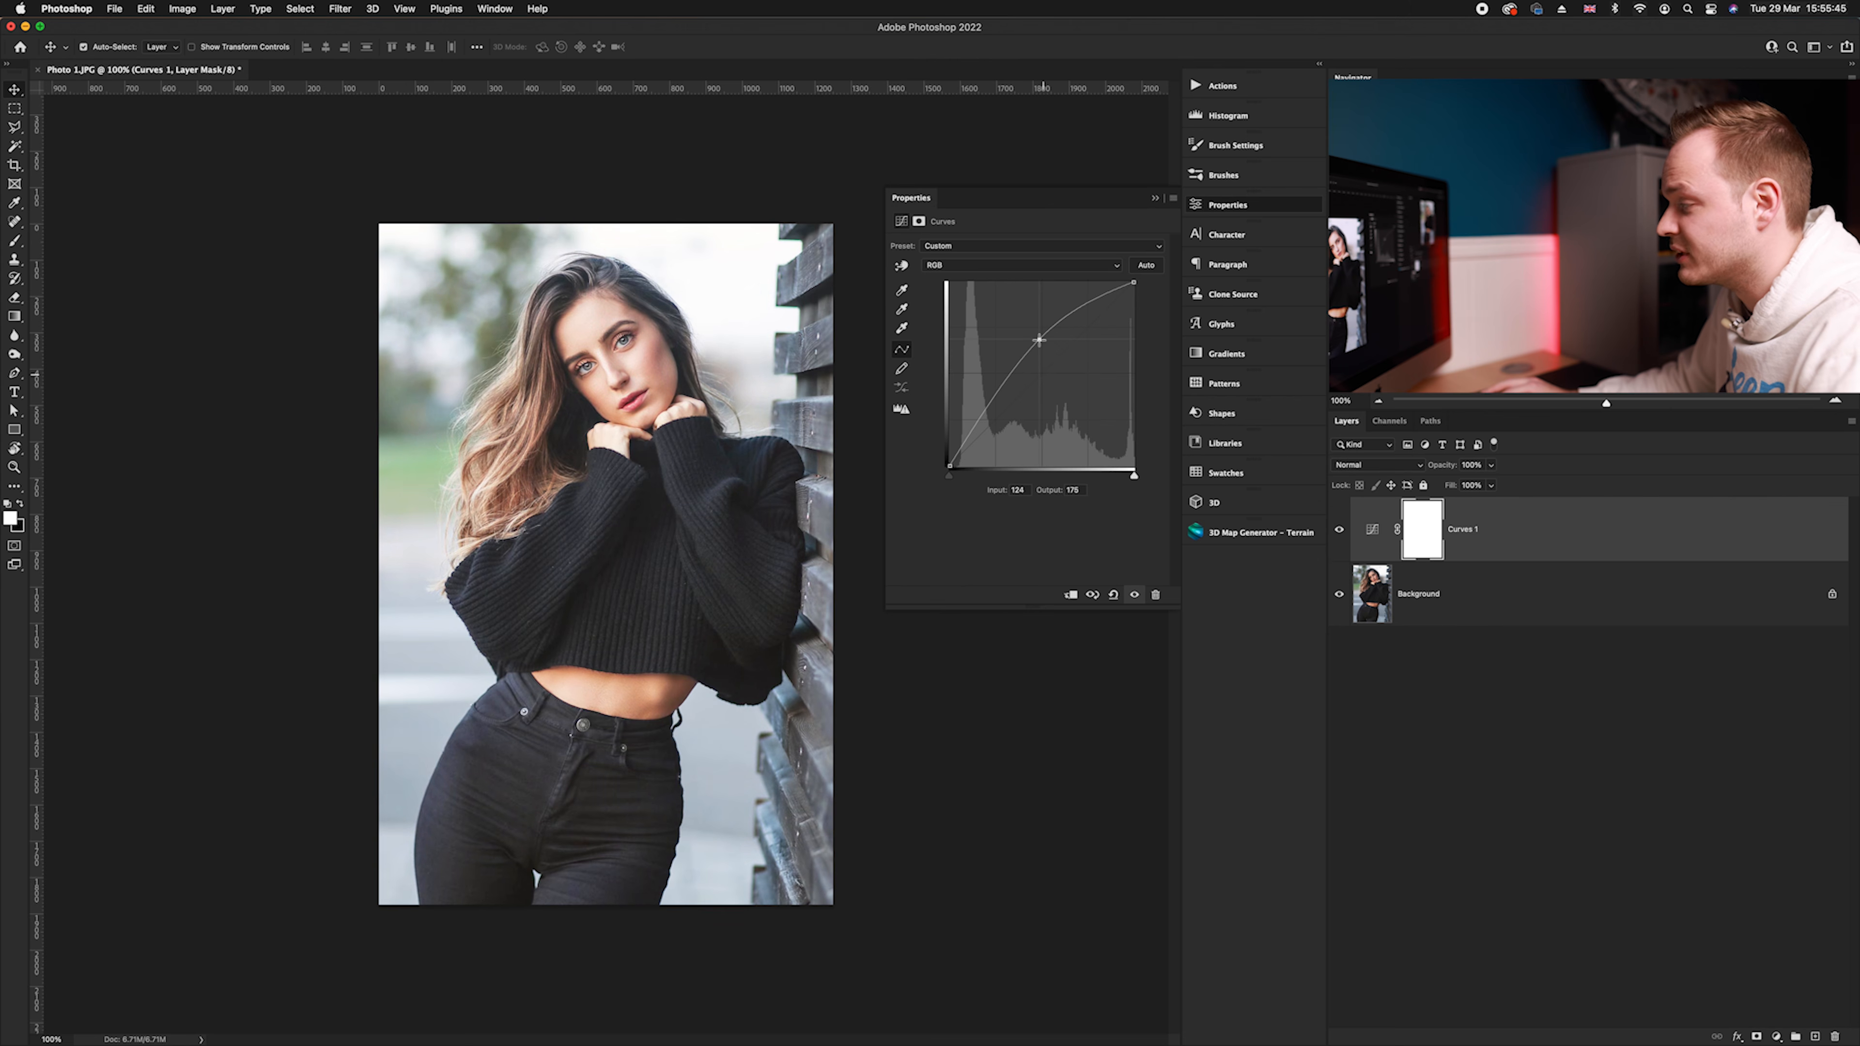
drag(1039, 339, 1094, 309)
drag(997, 411, 1006, 433)
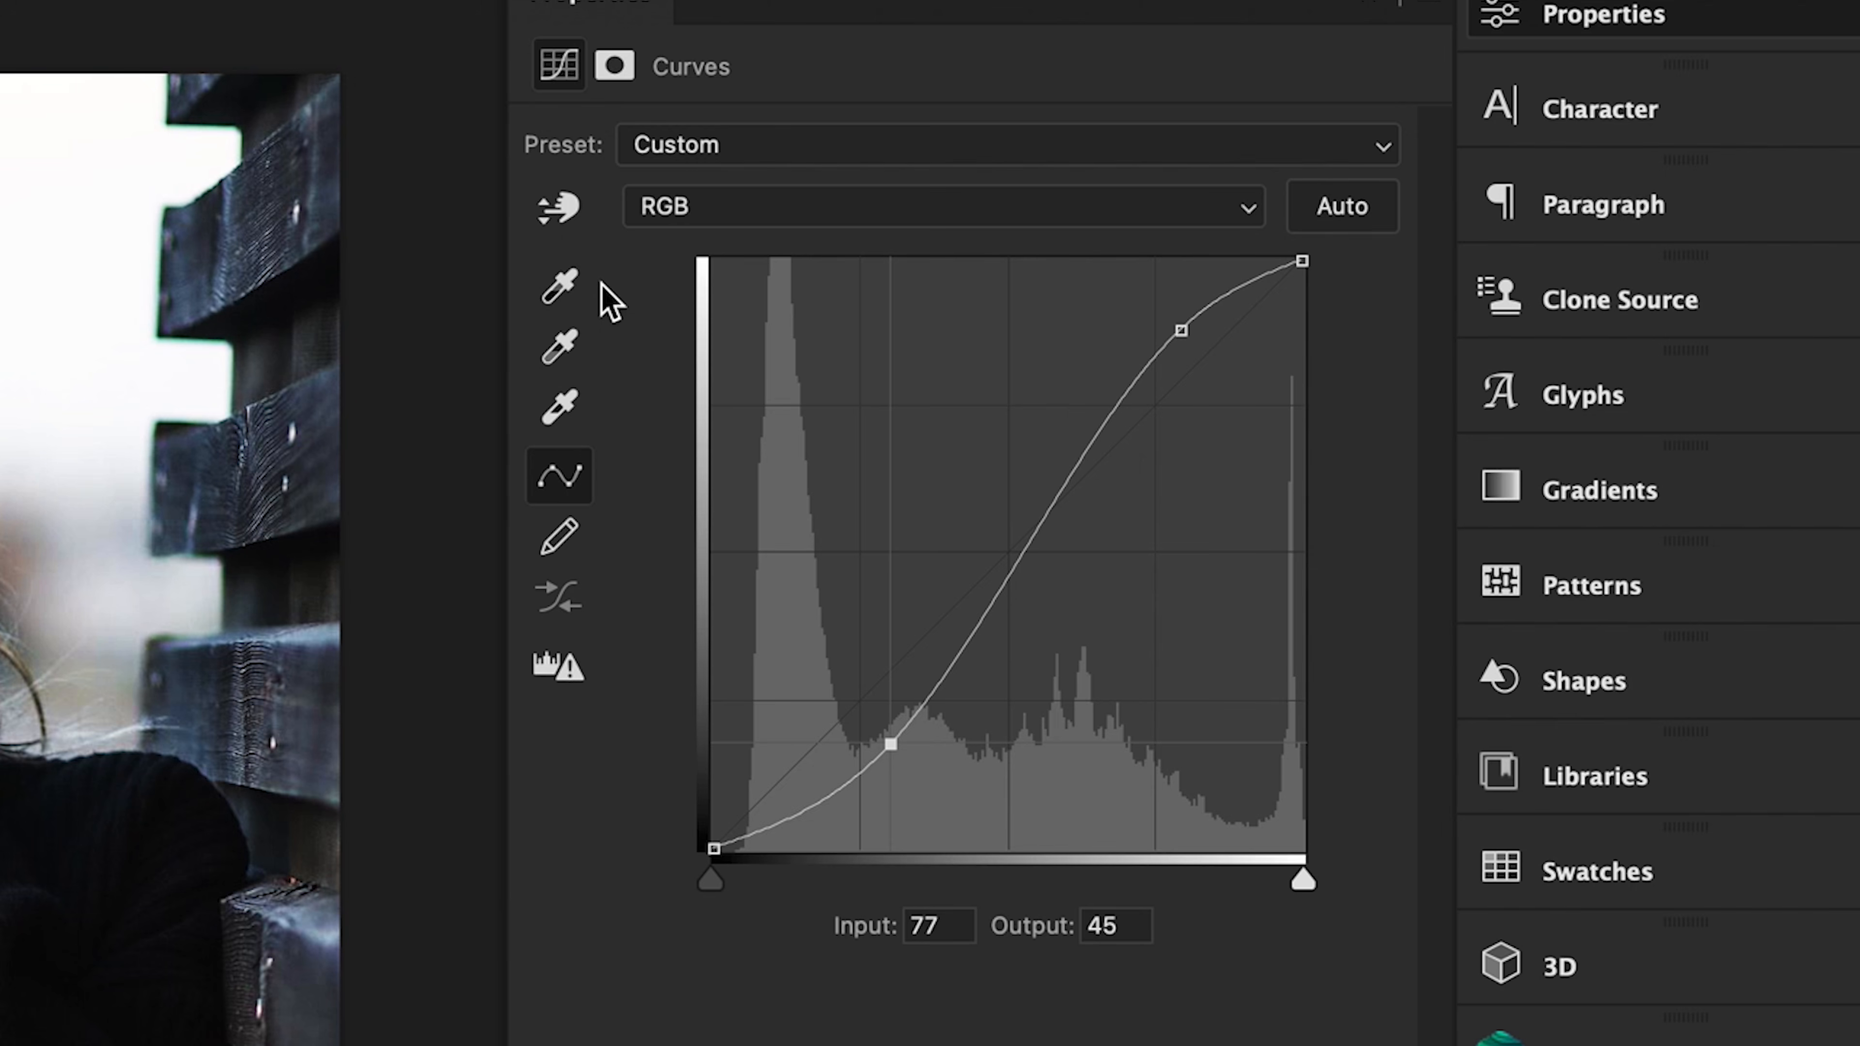
Try the Increase Contrast (RGB) preset on the Curves adjustment and switch it to Negative (RGB)
click(661, 209)
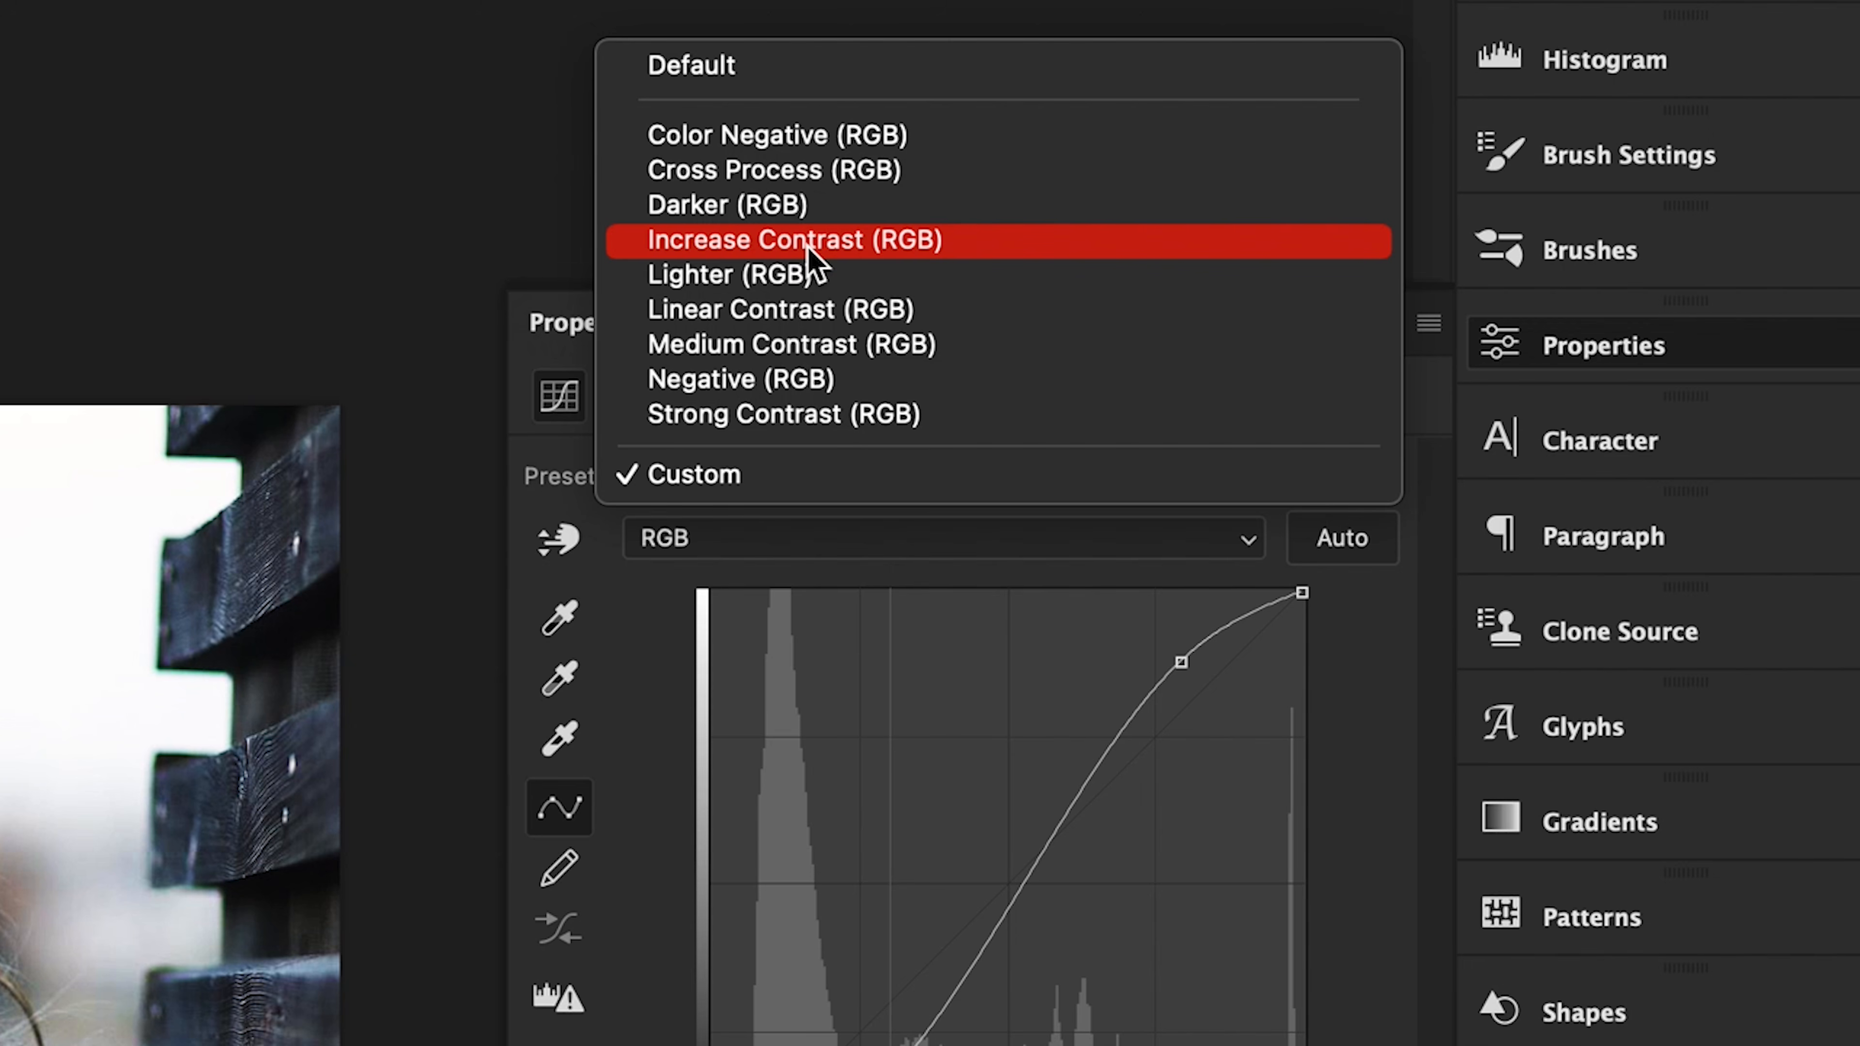
click(813, 249)
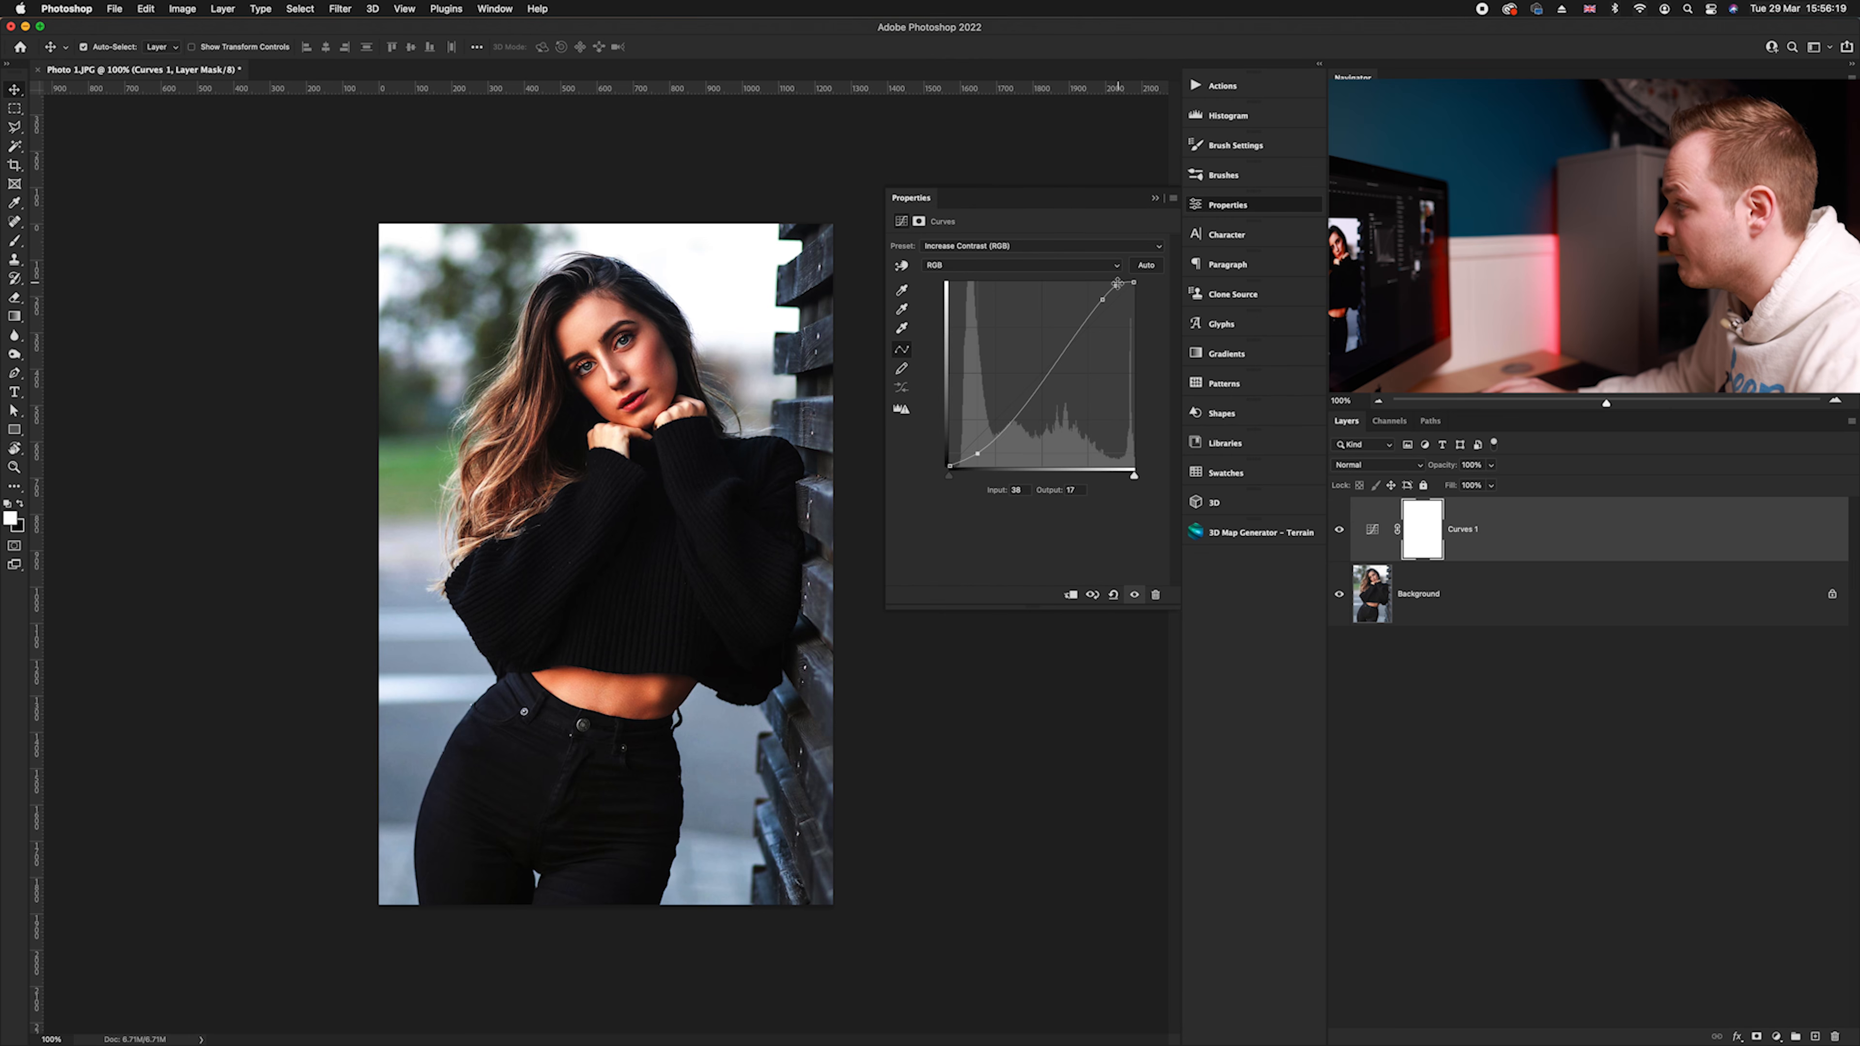
click(990, 252)
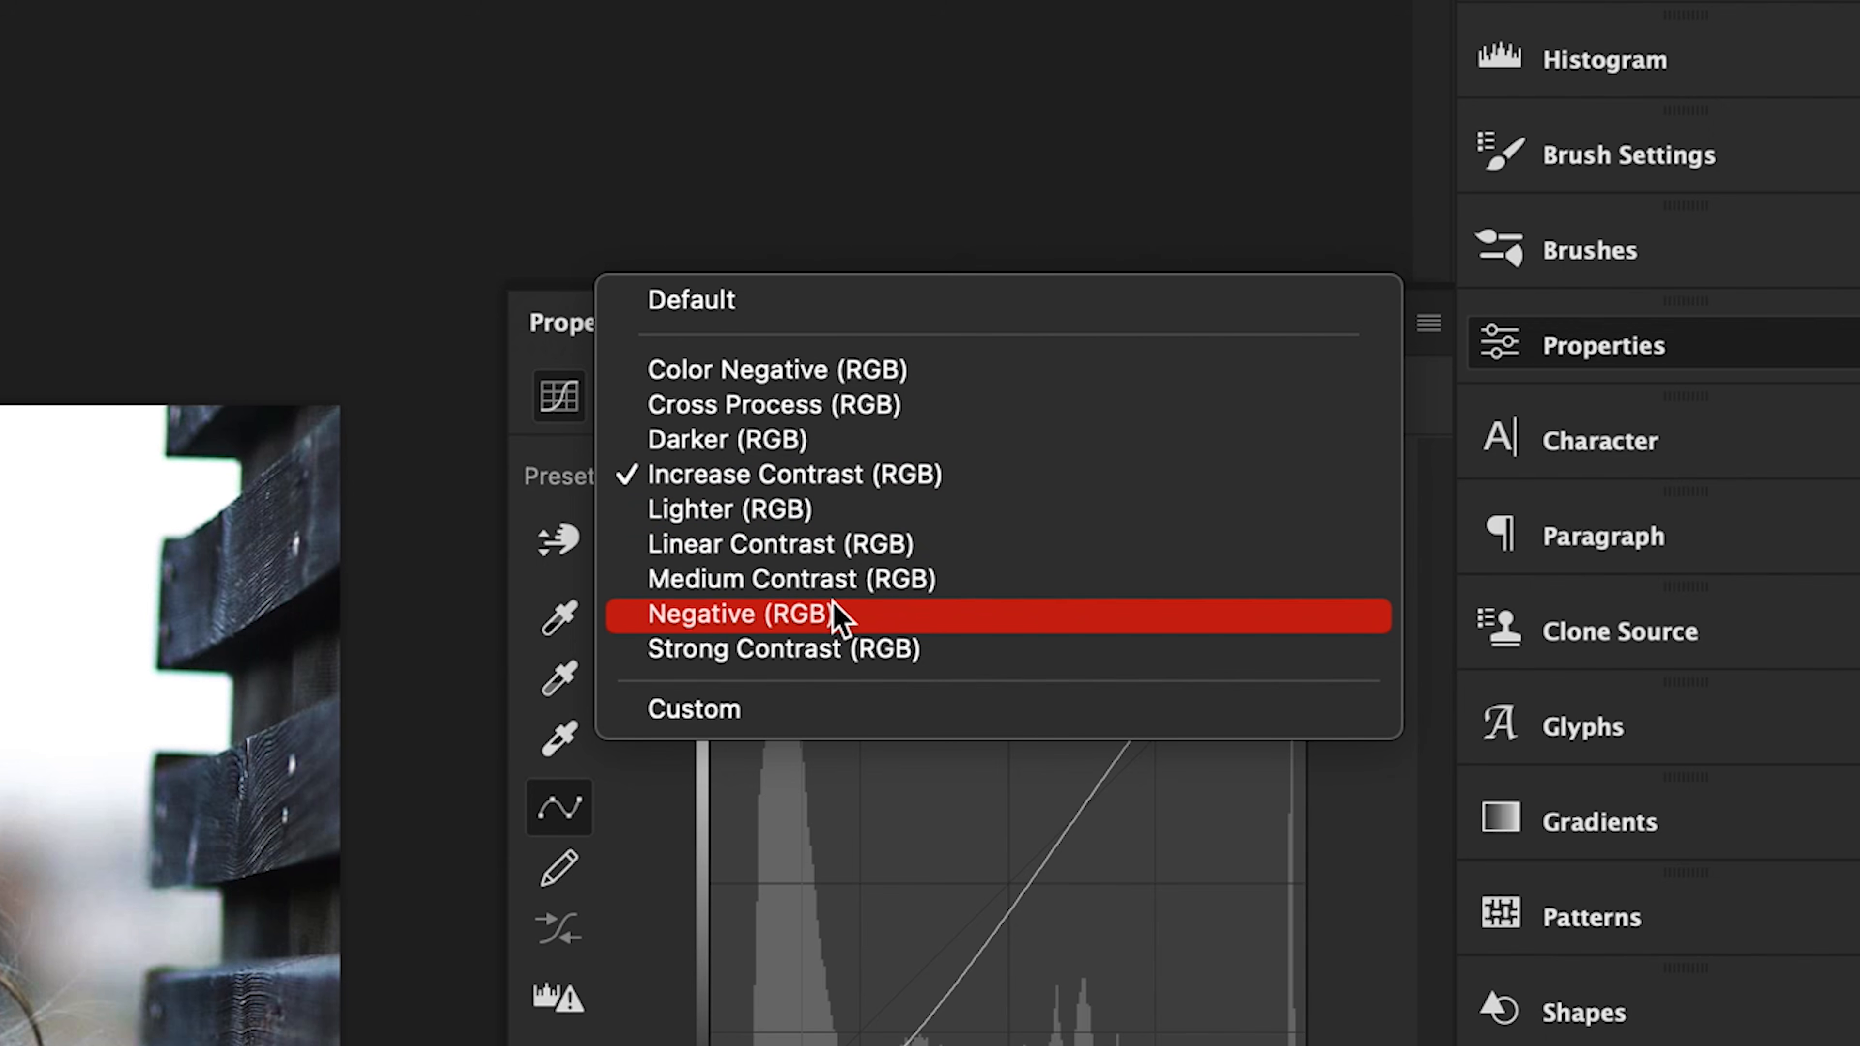
click(835, 615)
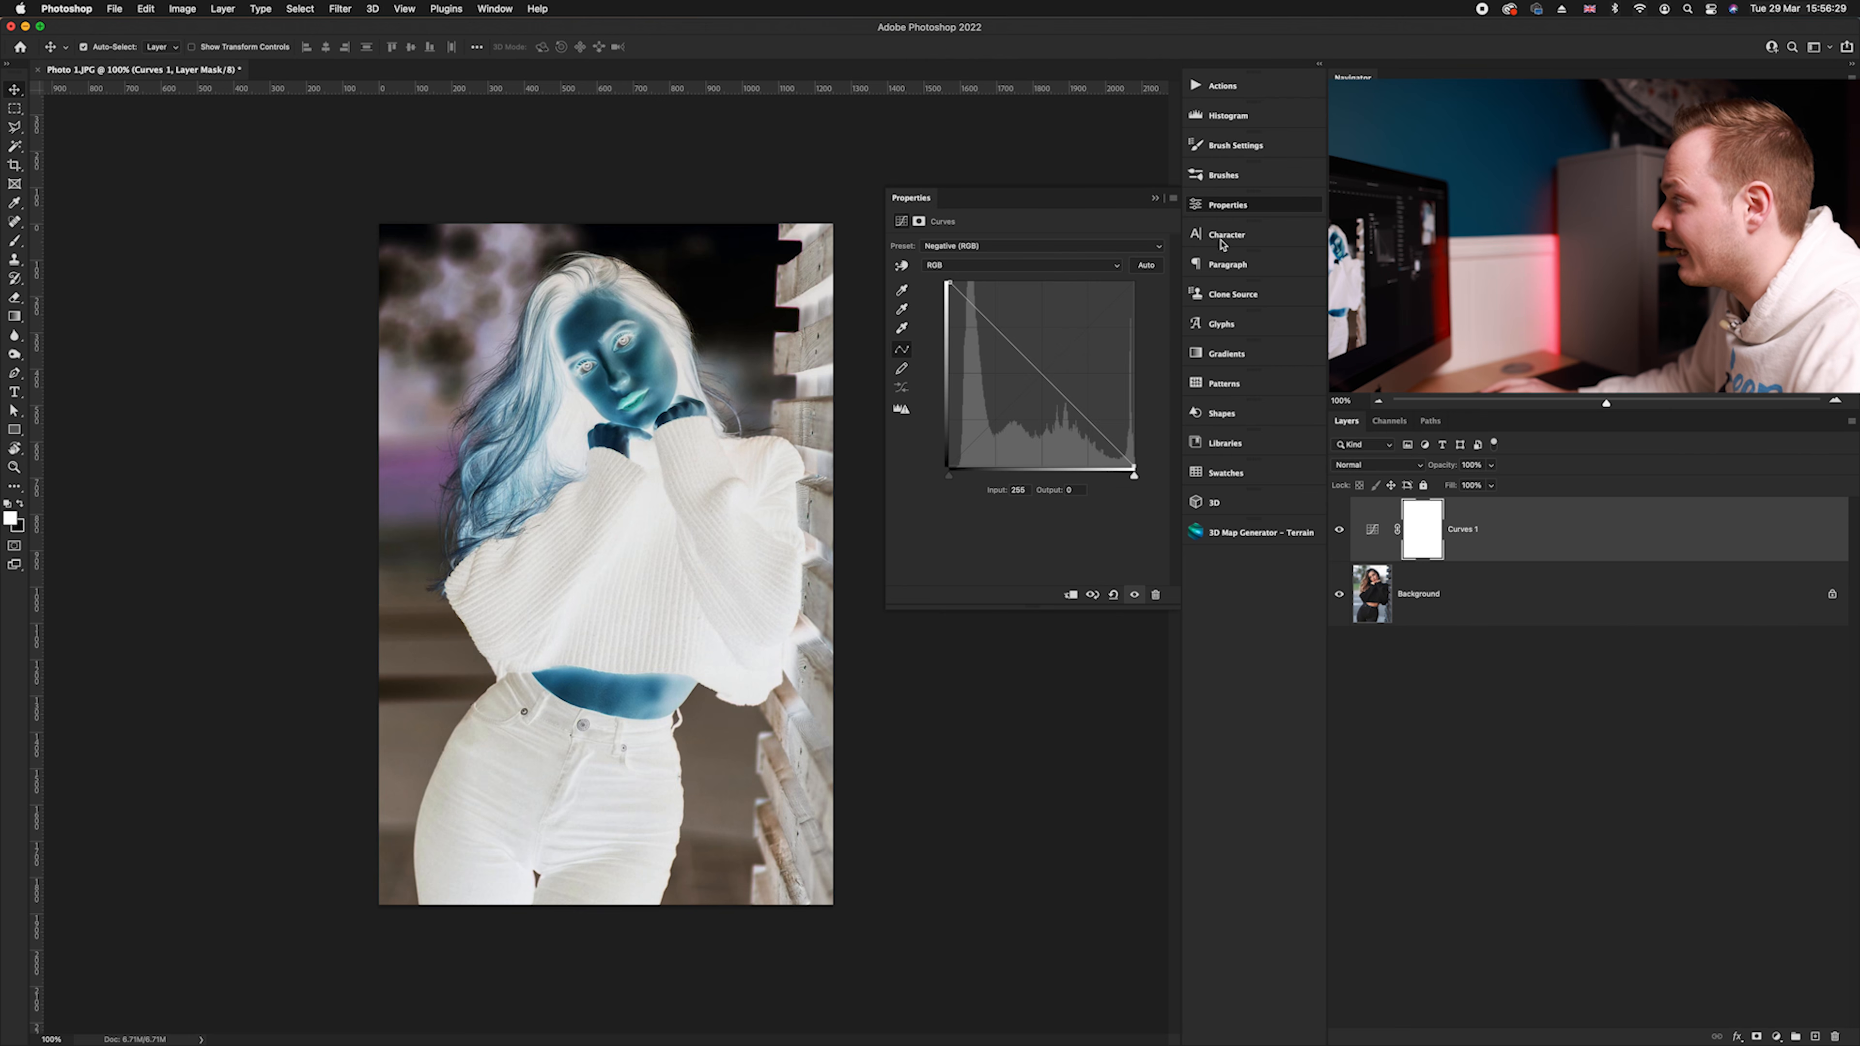
Add an Exposure adjustment layer above the Background photo
click(1228, 208)
click(1338, 529)
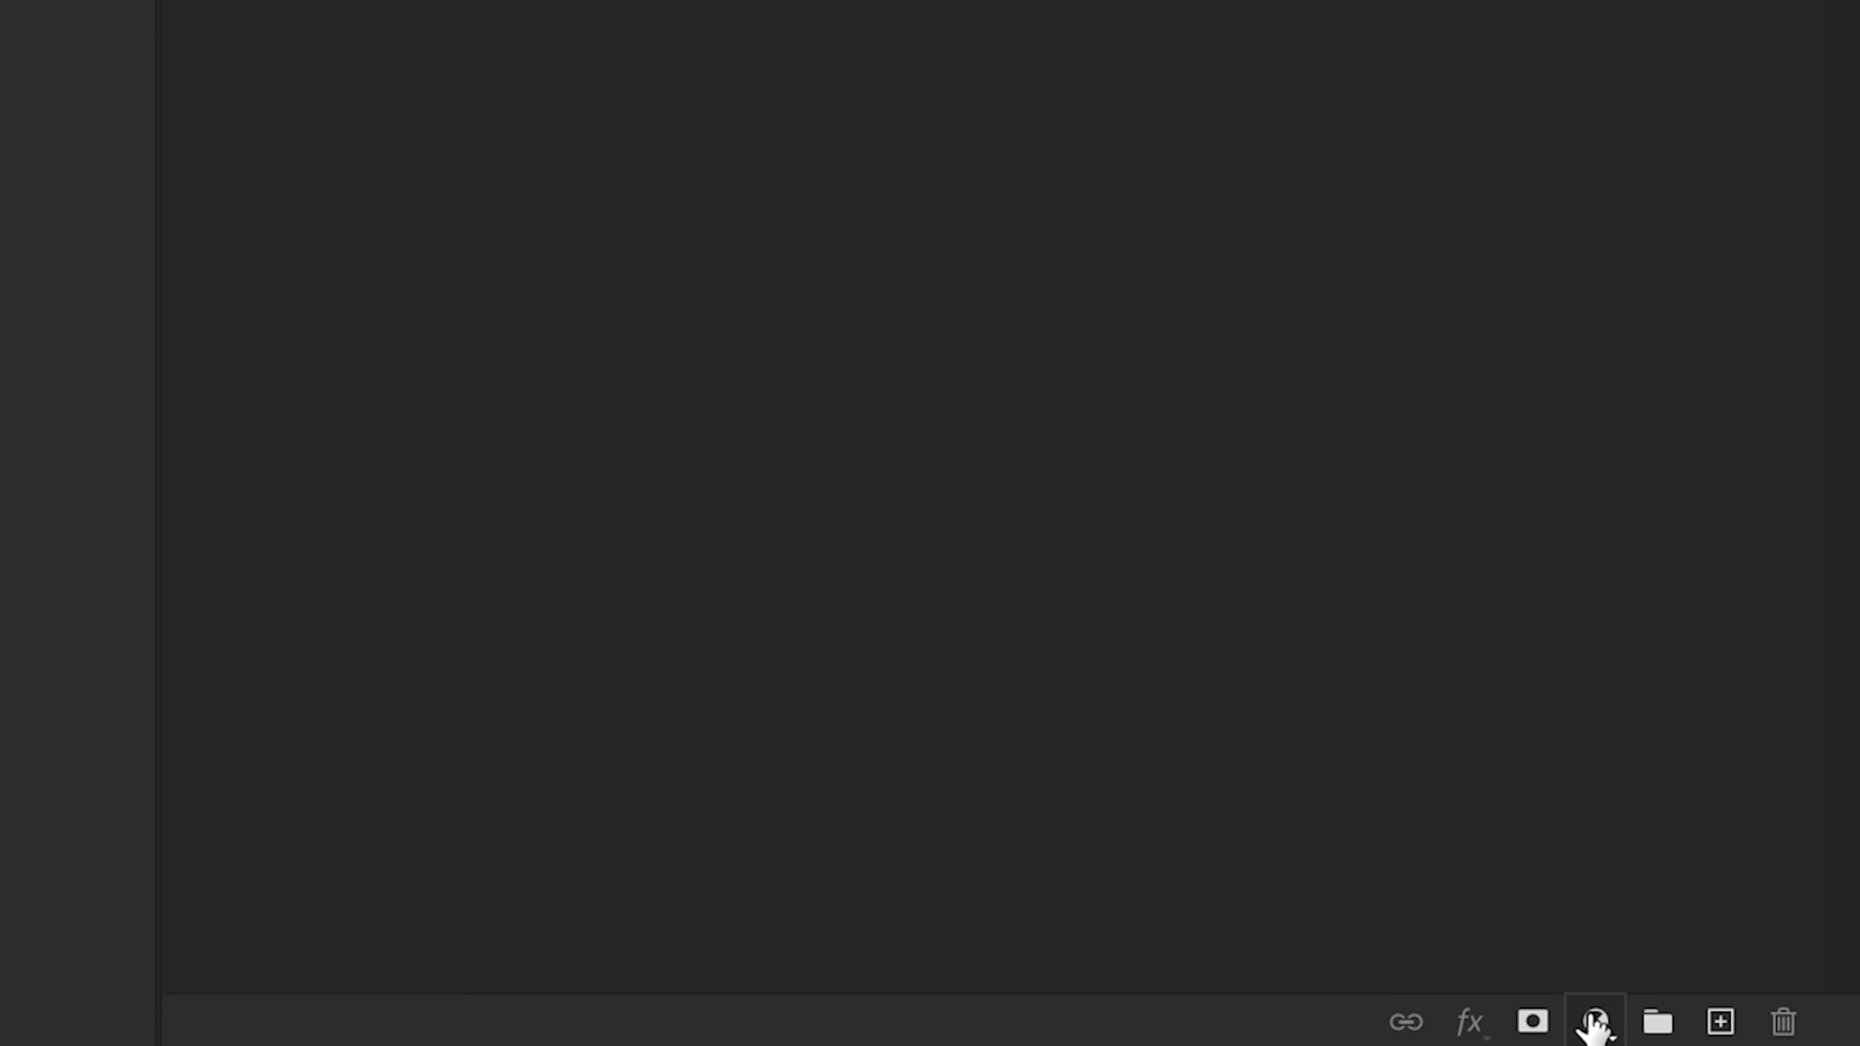
click(1776, 1036)
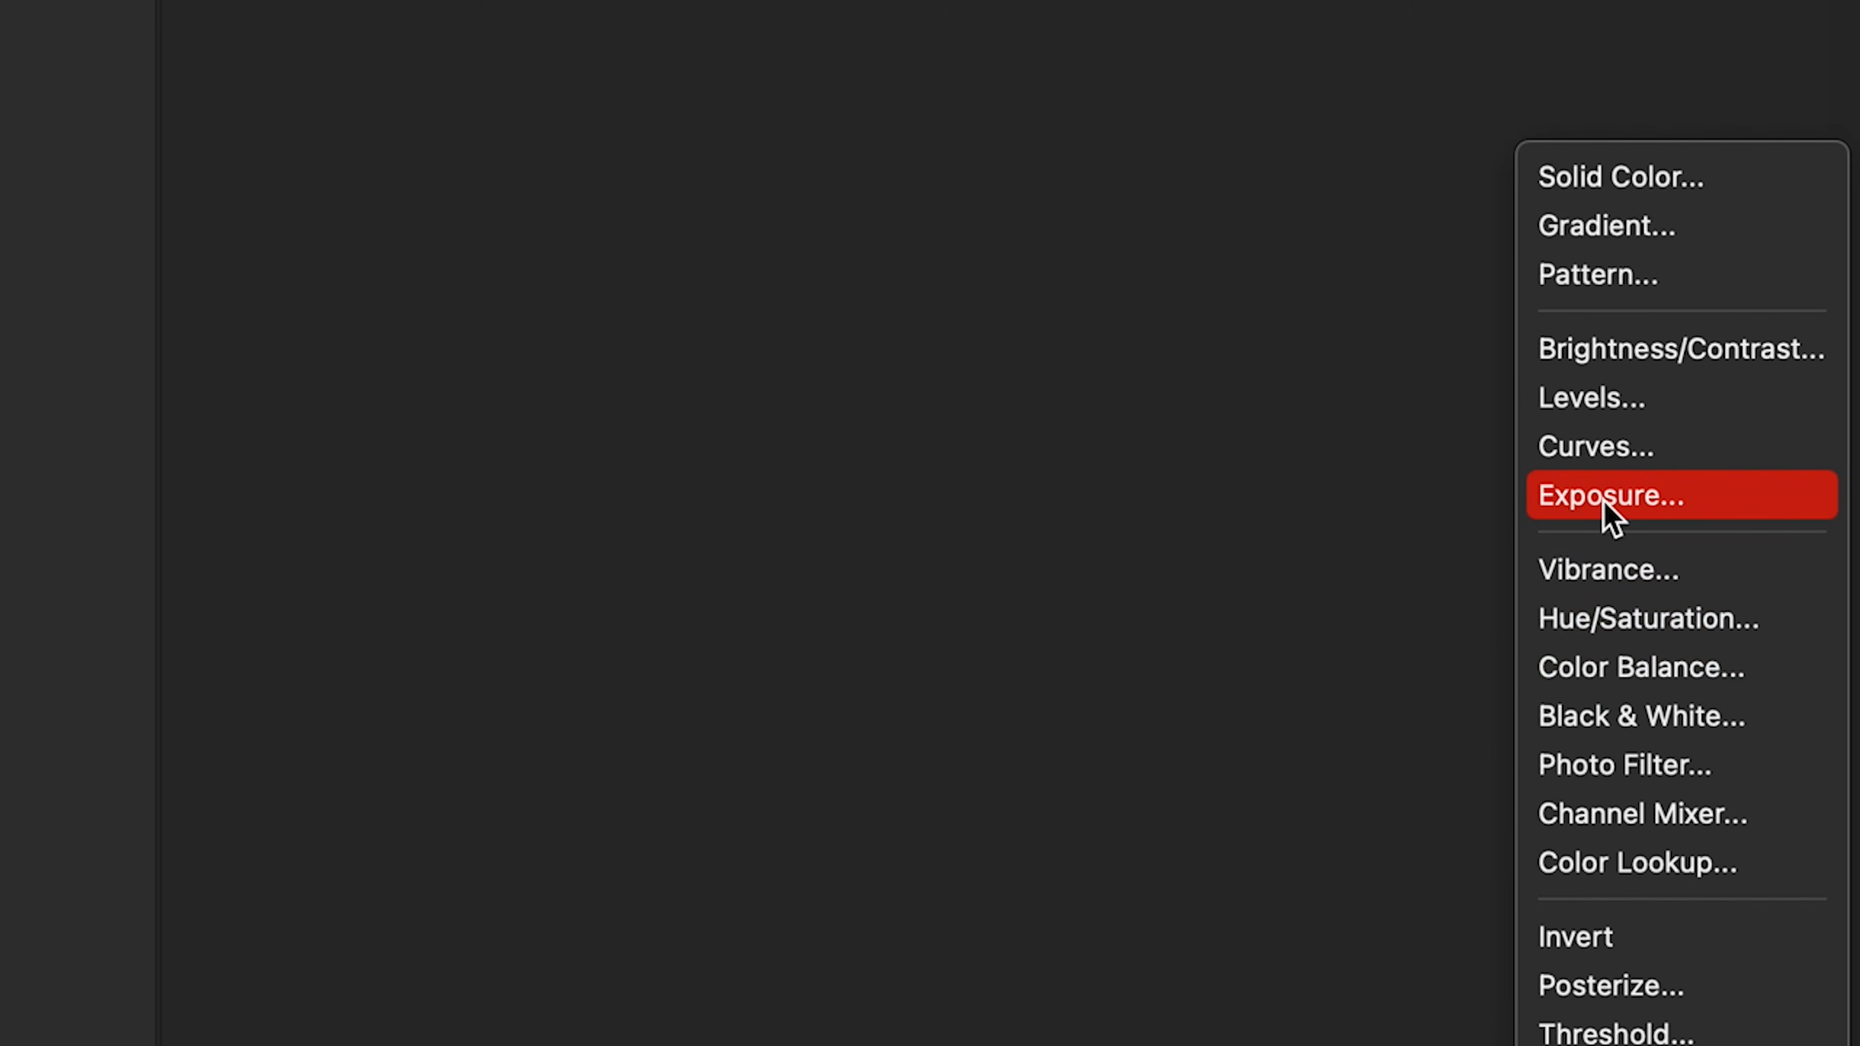
click(1602, 498)
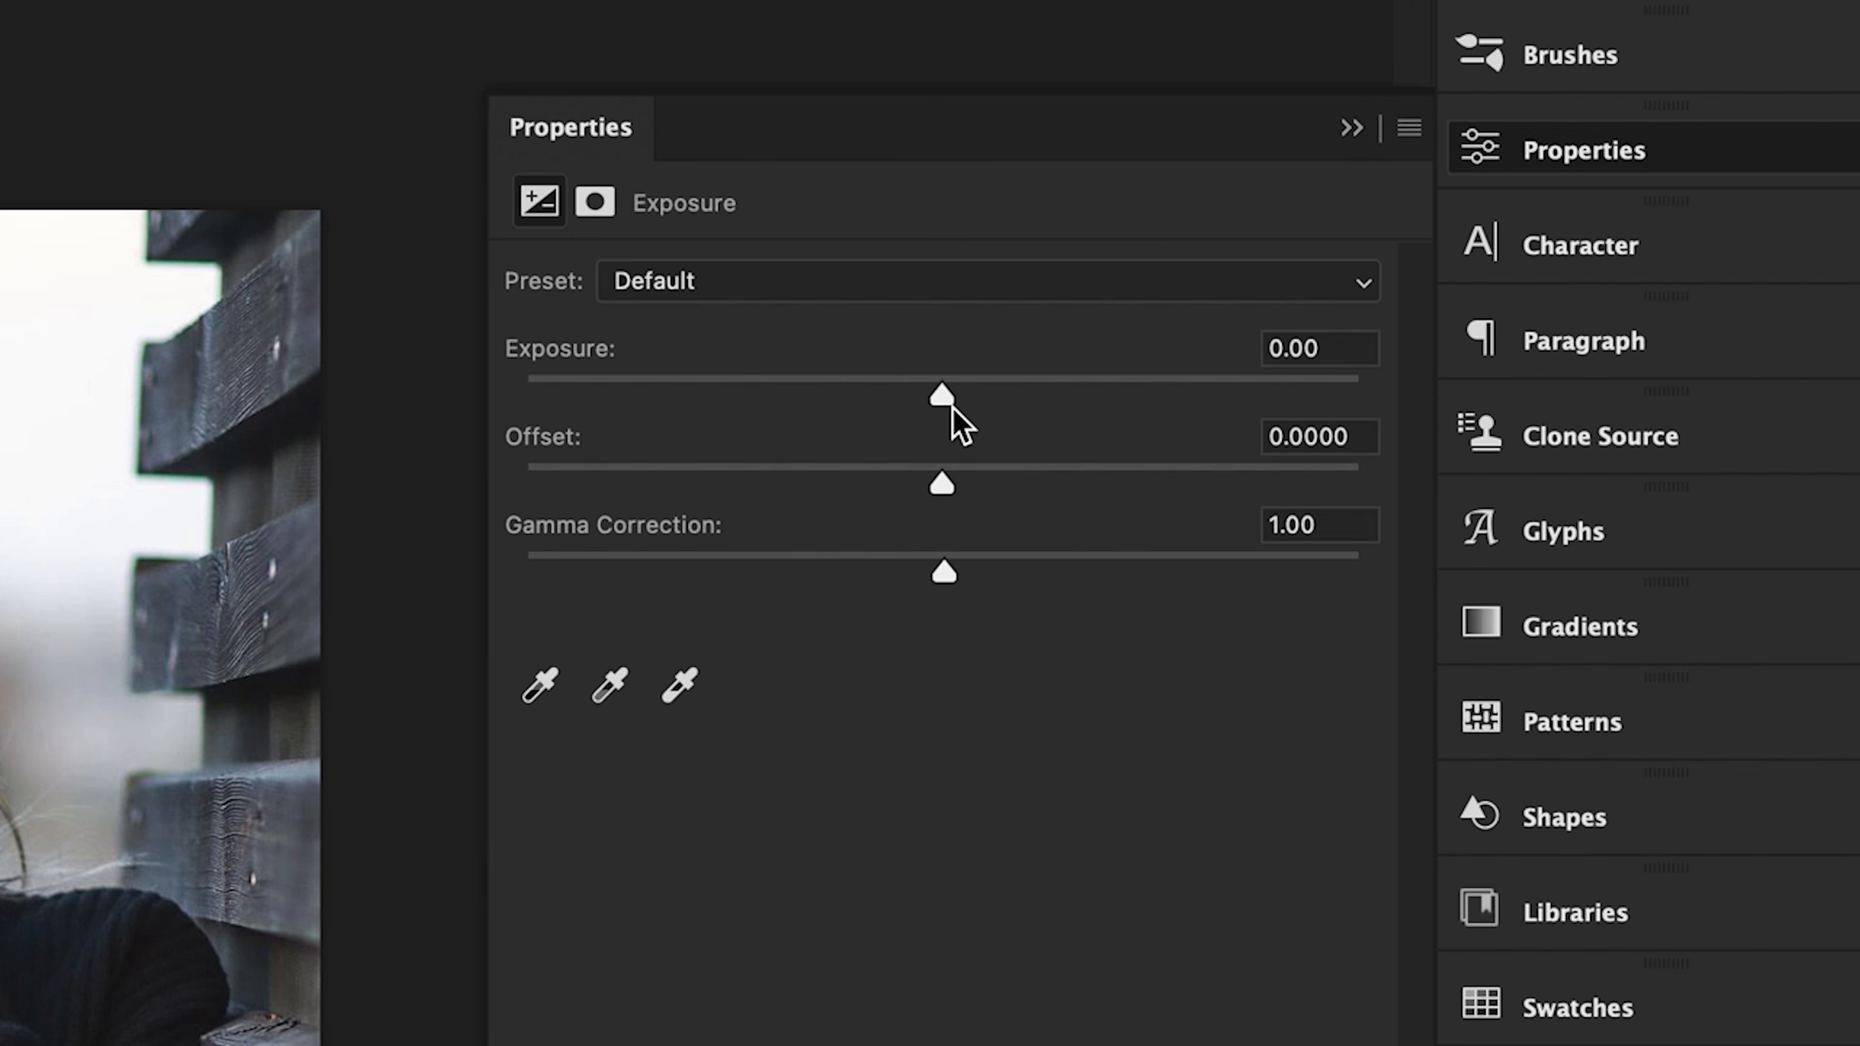
Try brightening the photo with Exposure at +0.67 and reduce it to +0.22
drag(941, 401, 1024, 410)
drag(1052, 285, 1042, 292)
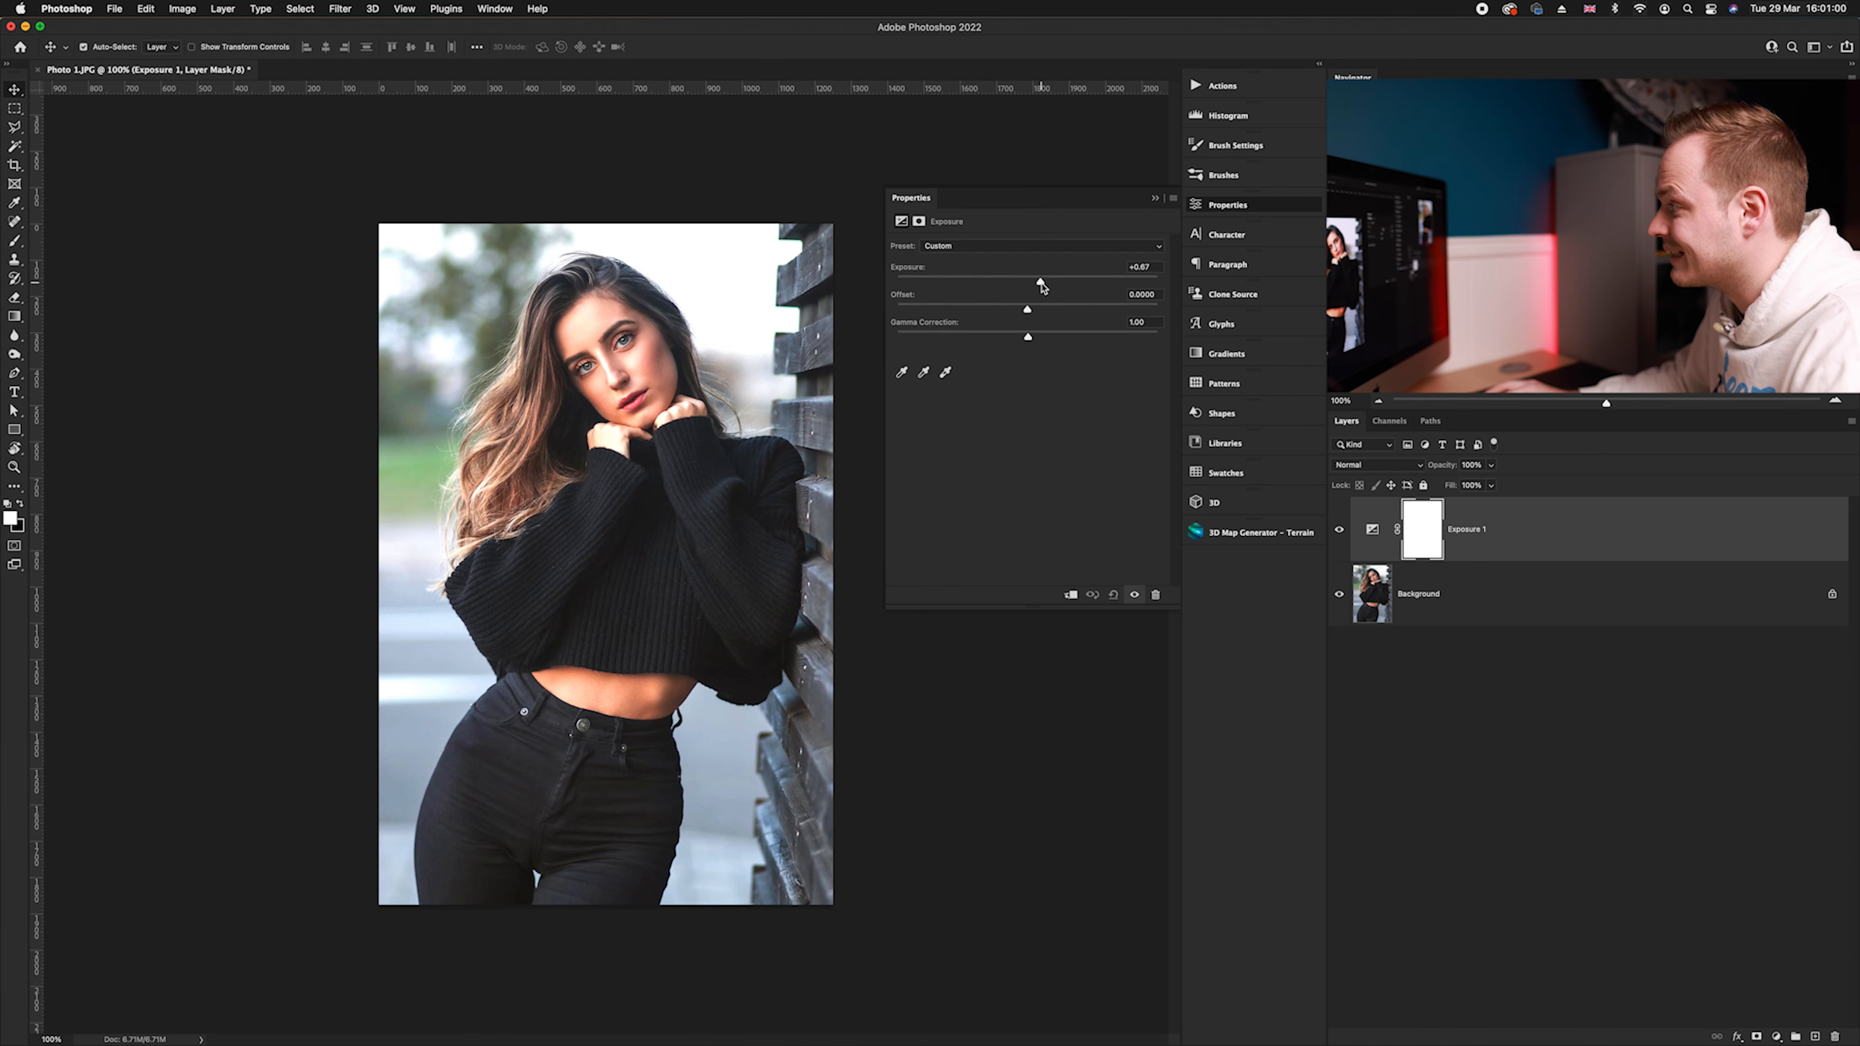
mouse_move(1040, 283)
mouse_down()
mouse_move(1130, 284)
mouse_move(922, 294)
mouse_move(1035, 287)
mouse_up()
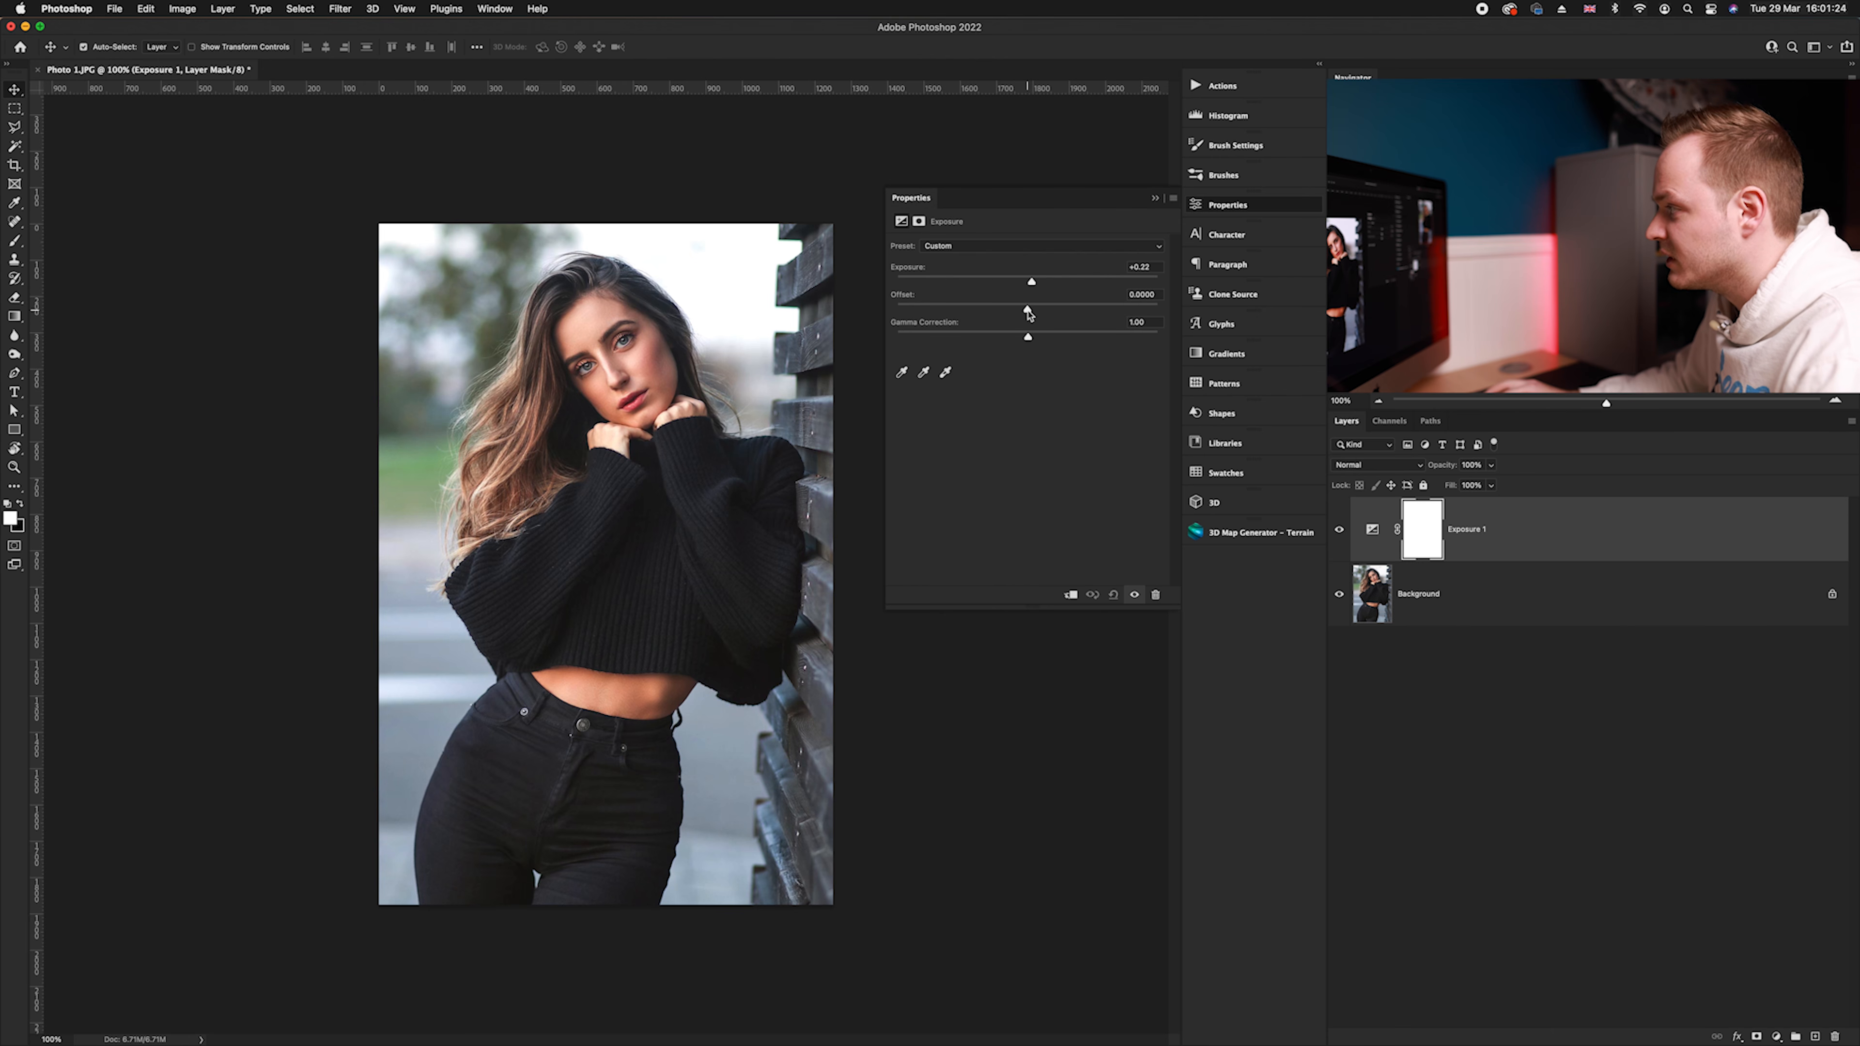
Try a strongly raised Offset and one of -0.0222 on the Exposure adjustment, settling on +0.0167
drag(1030, 314, 1132, 312)
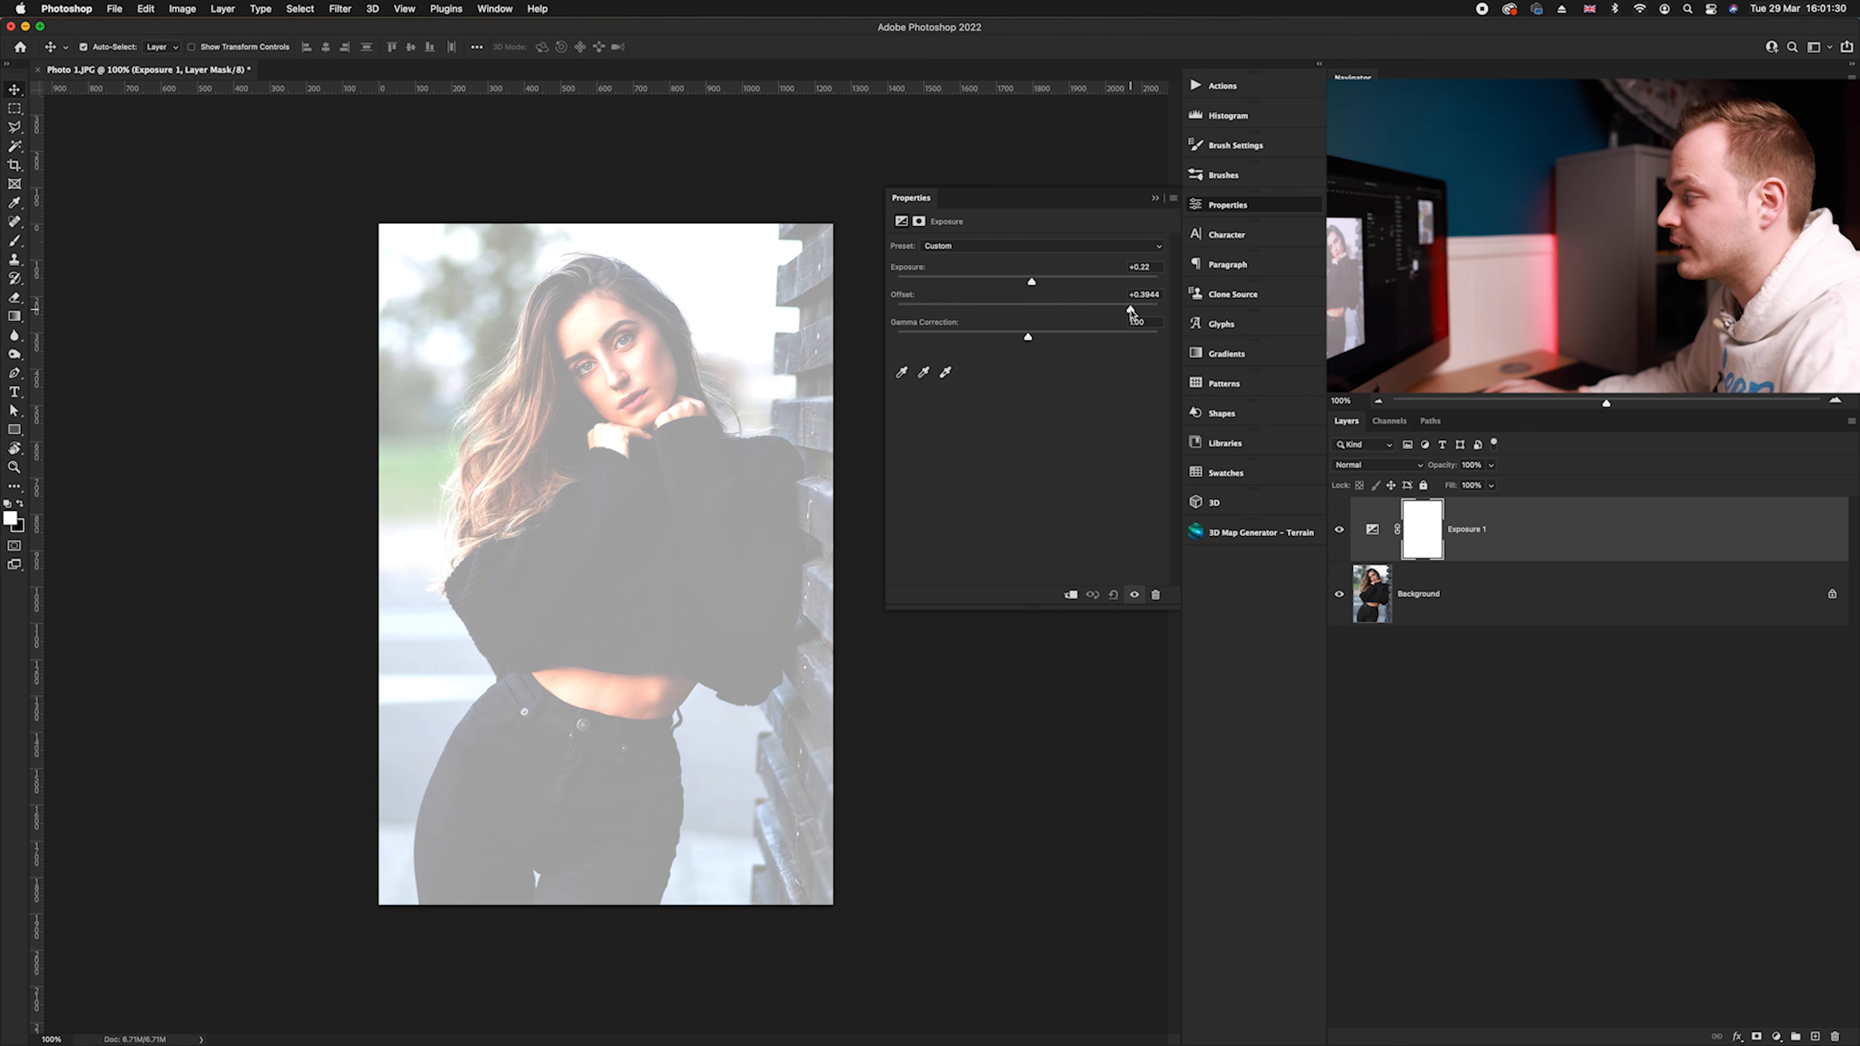
drag(1131, 312, 1022, 313)
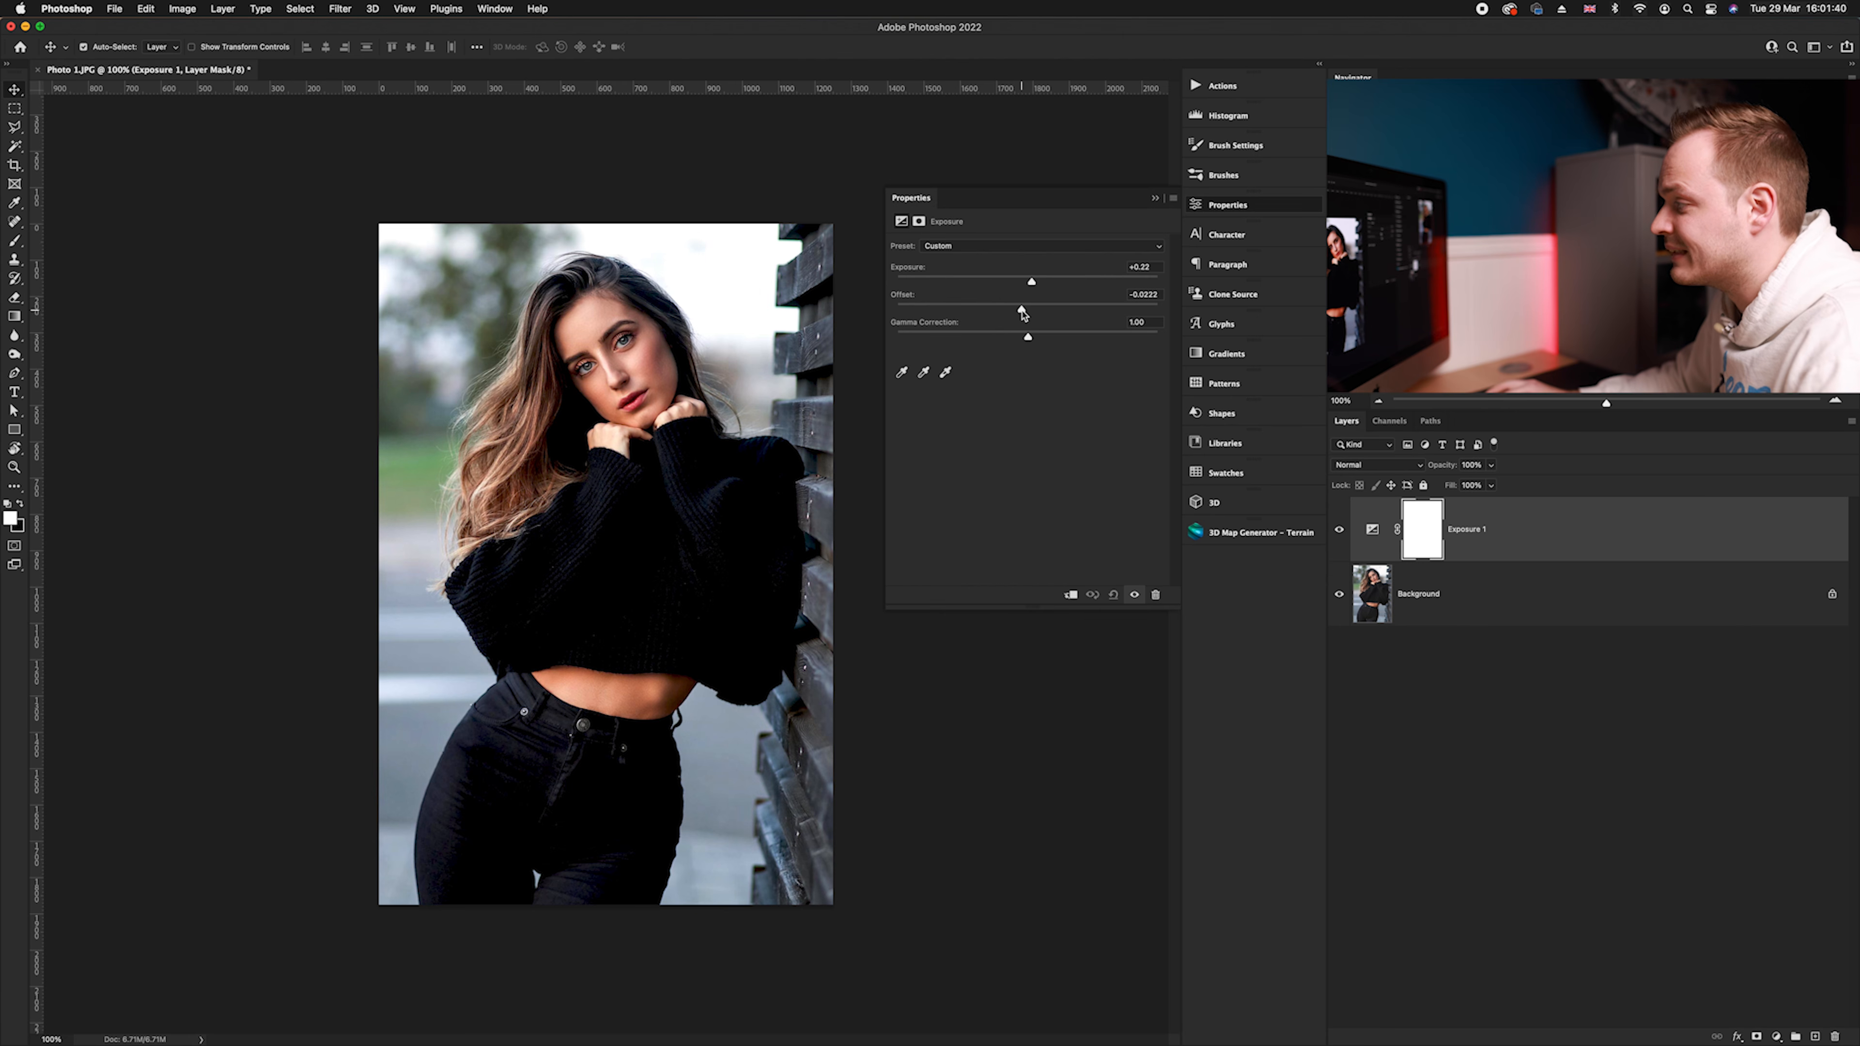
mouse_move(1022, 313)
mouse_down()
mouse_move(921, 316)
mouse_move(1033, 313)
mouse_up()
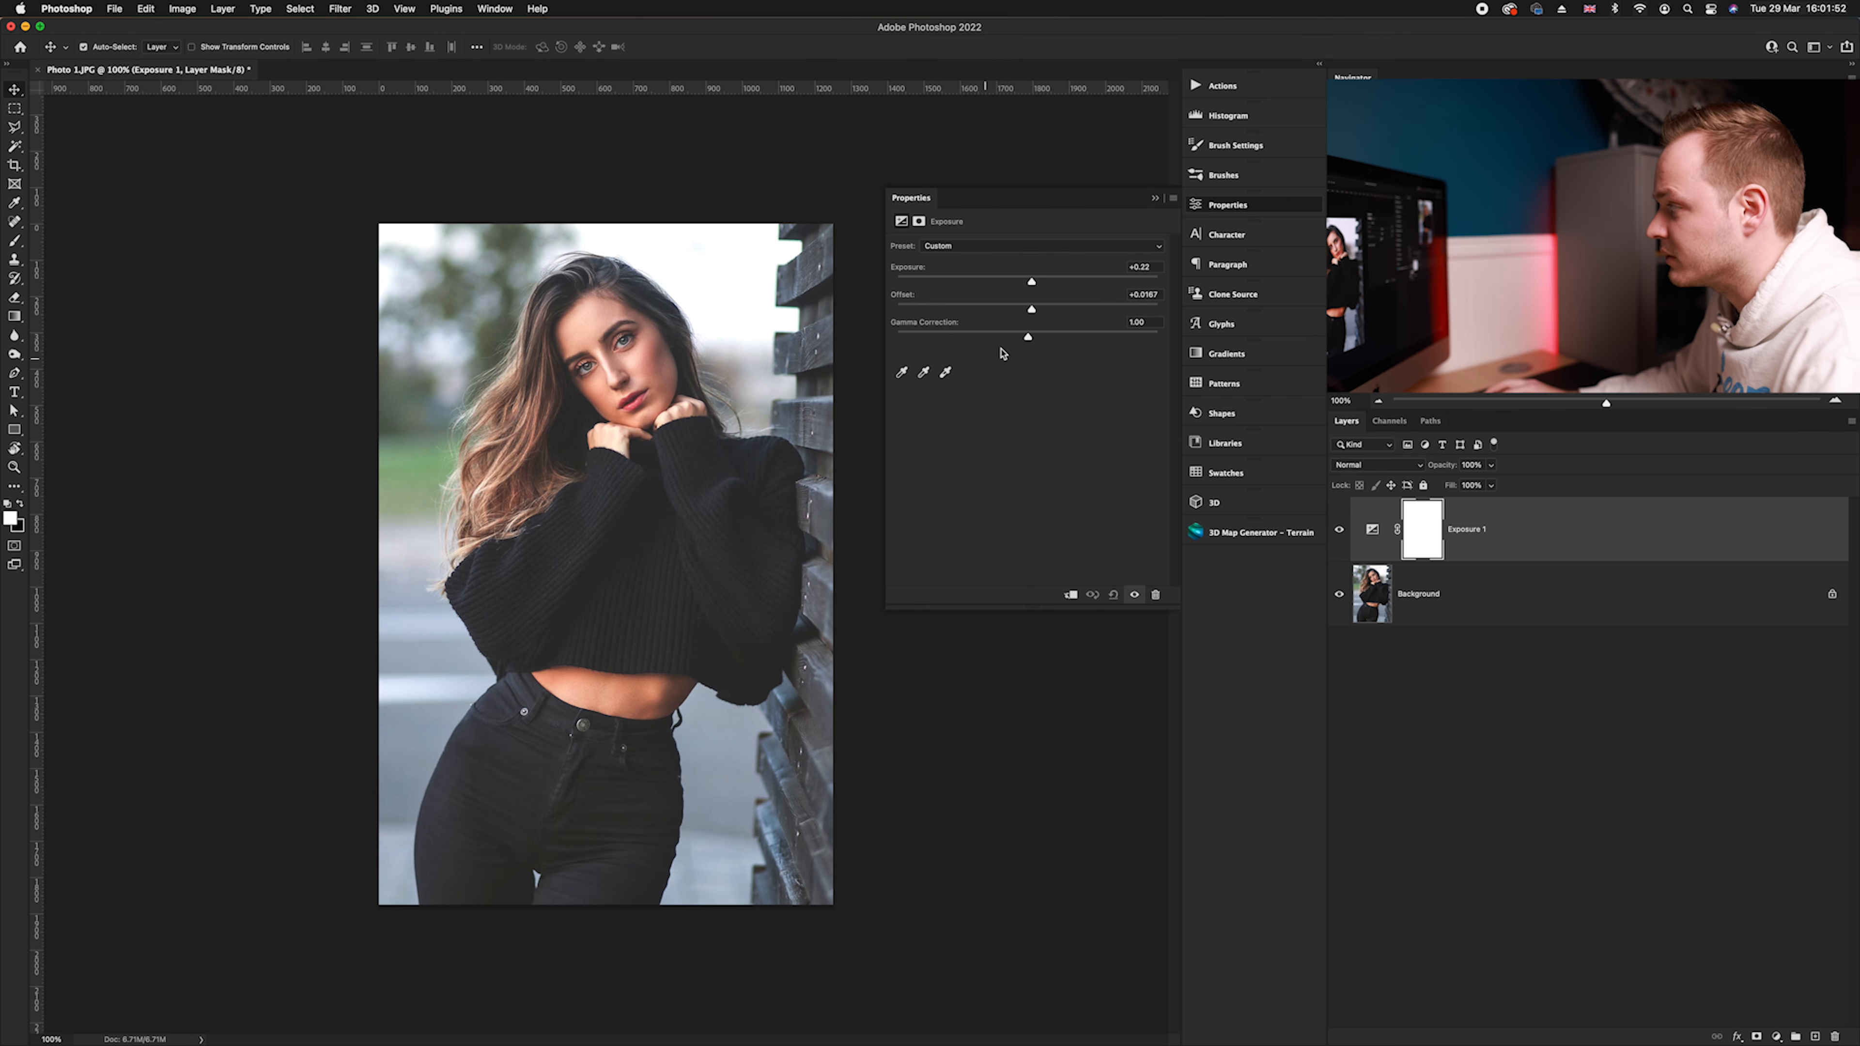
Try Gamma Correction at 0.62, 2.47 and 0.98, and return the Exposure adjustment to the Default preset
drag(1030, 339, 1066, 339)
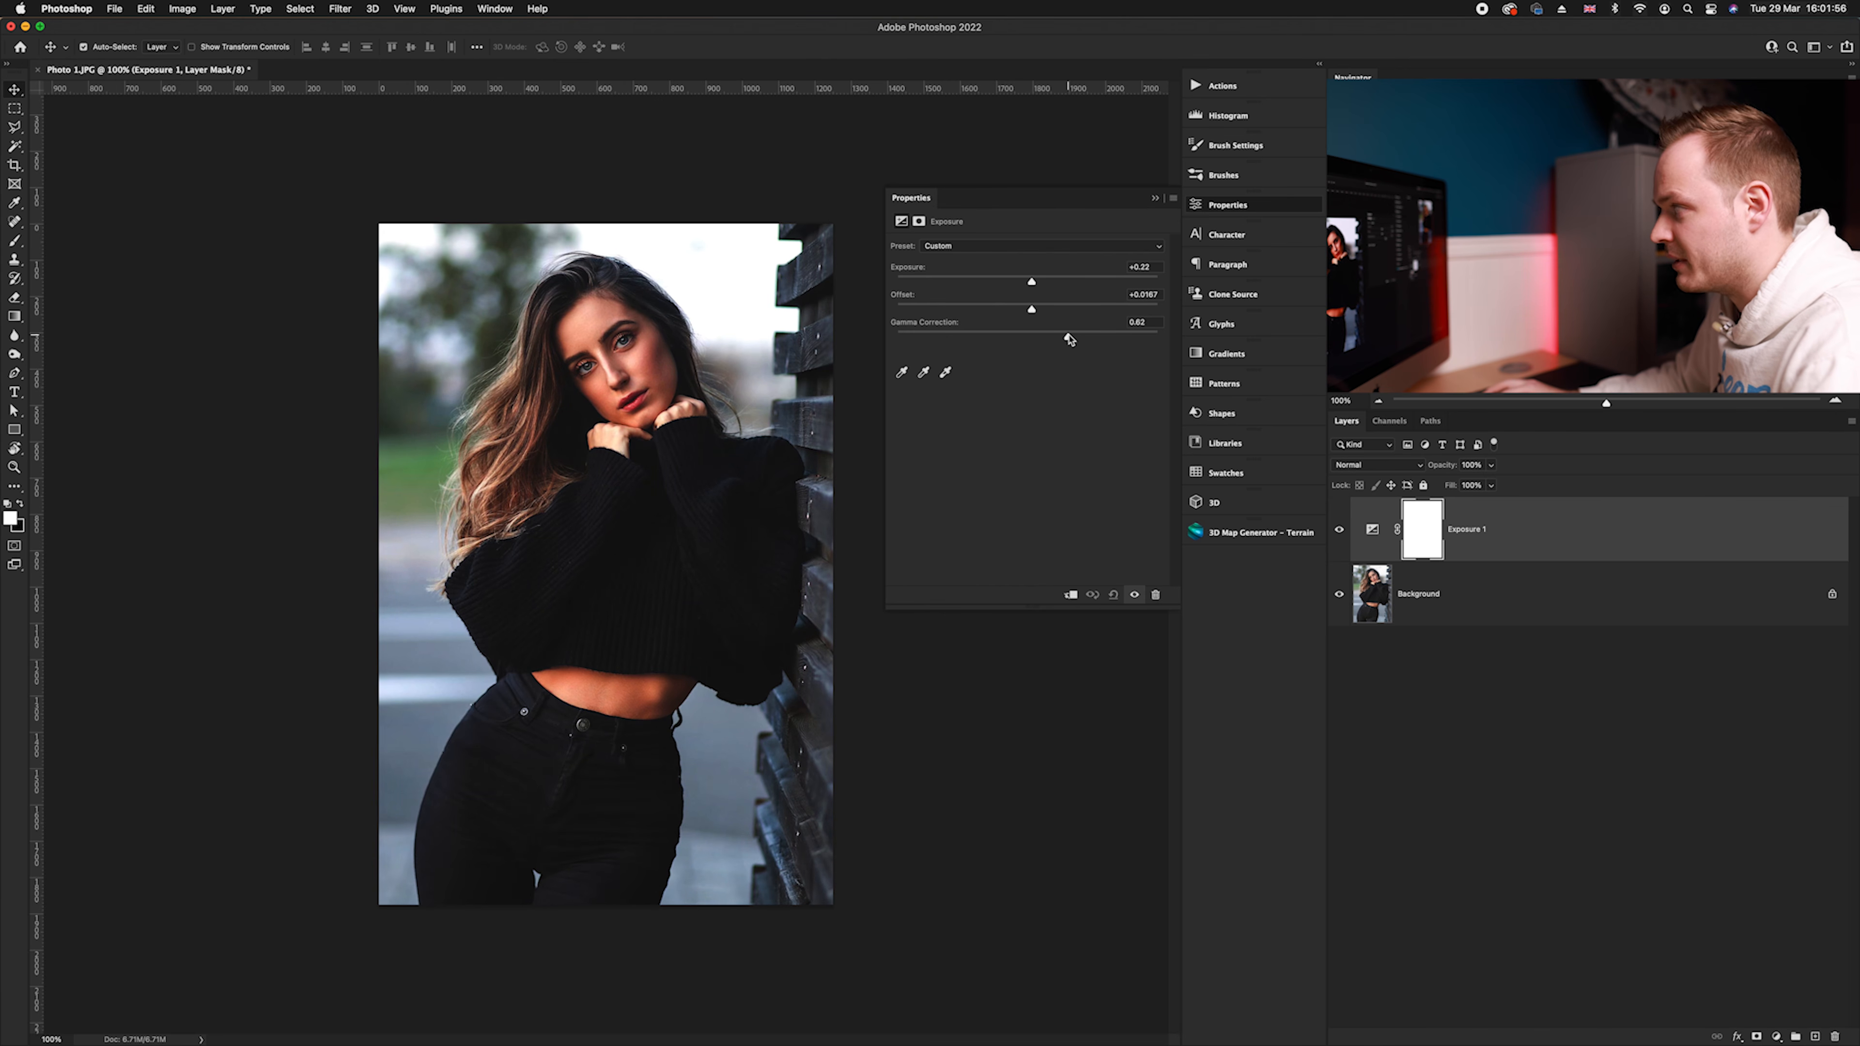
drag(1069, 339, 947, 349)
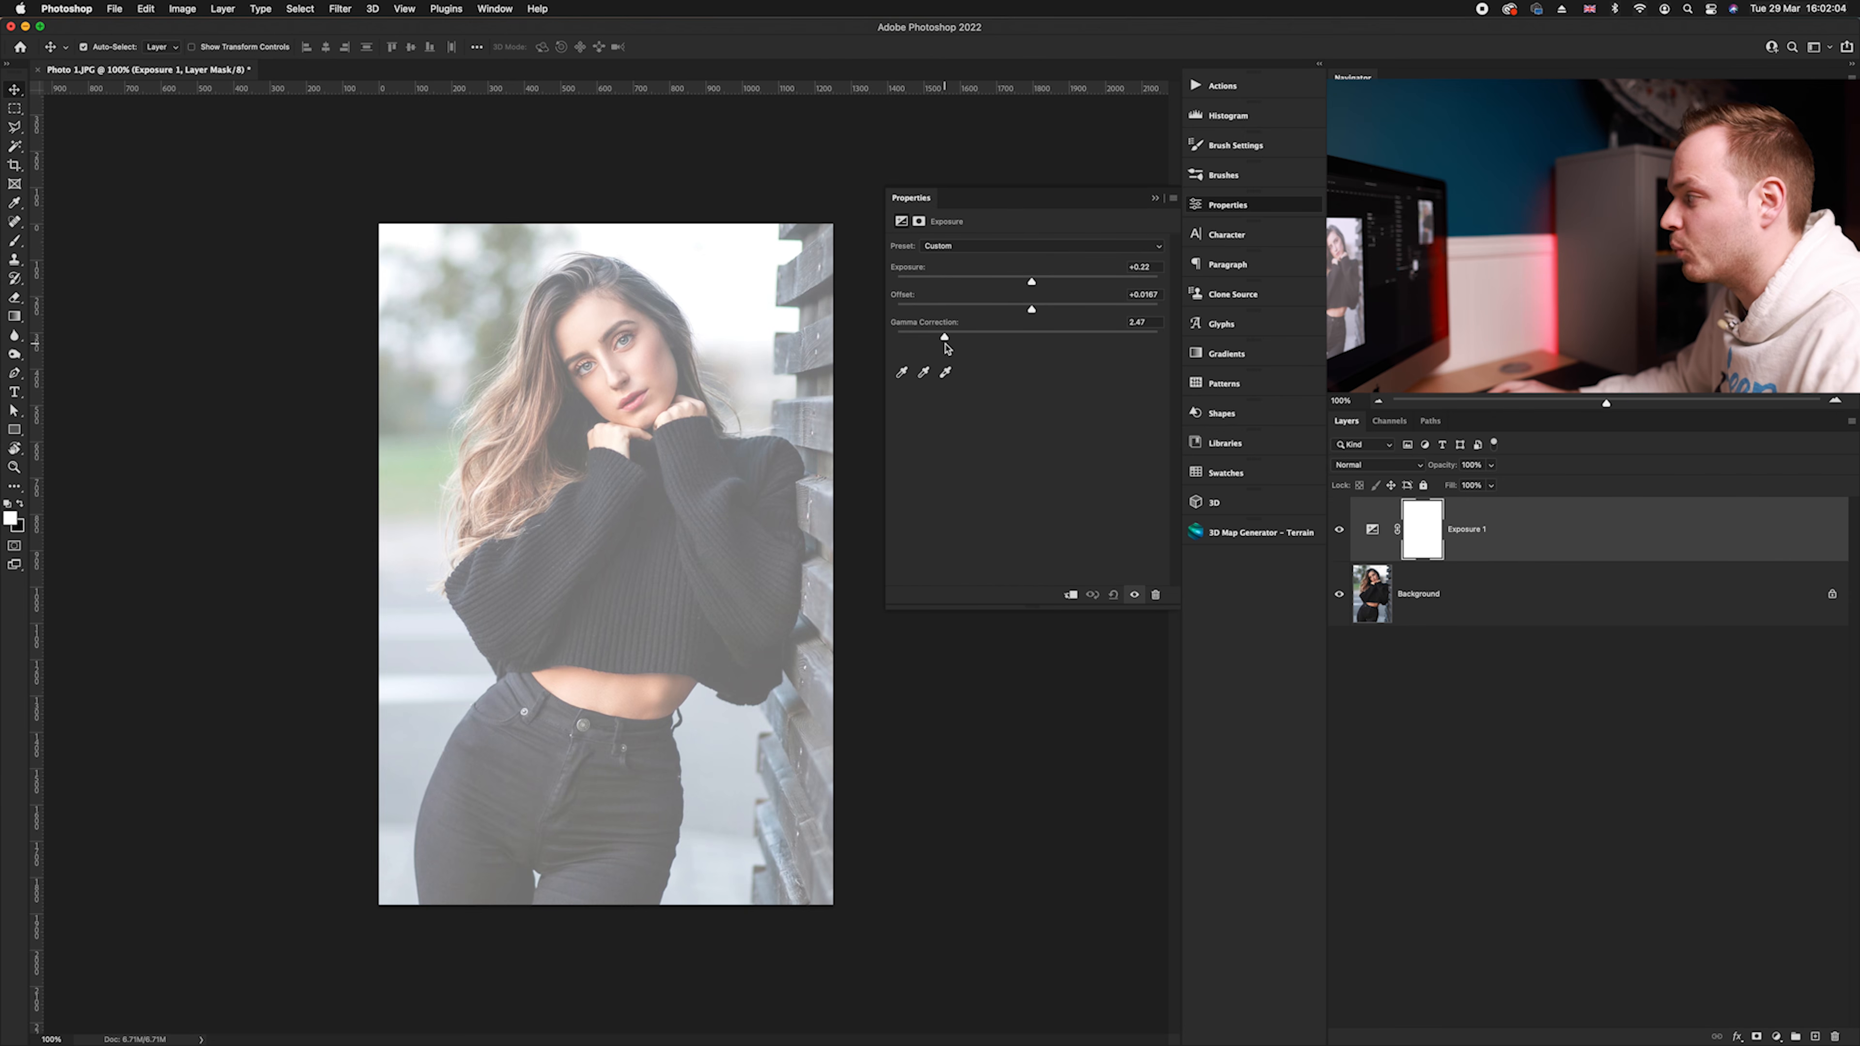
drag(946, 344, 1027, 338)
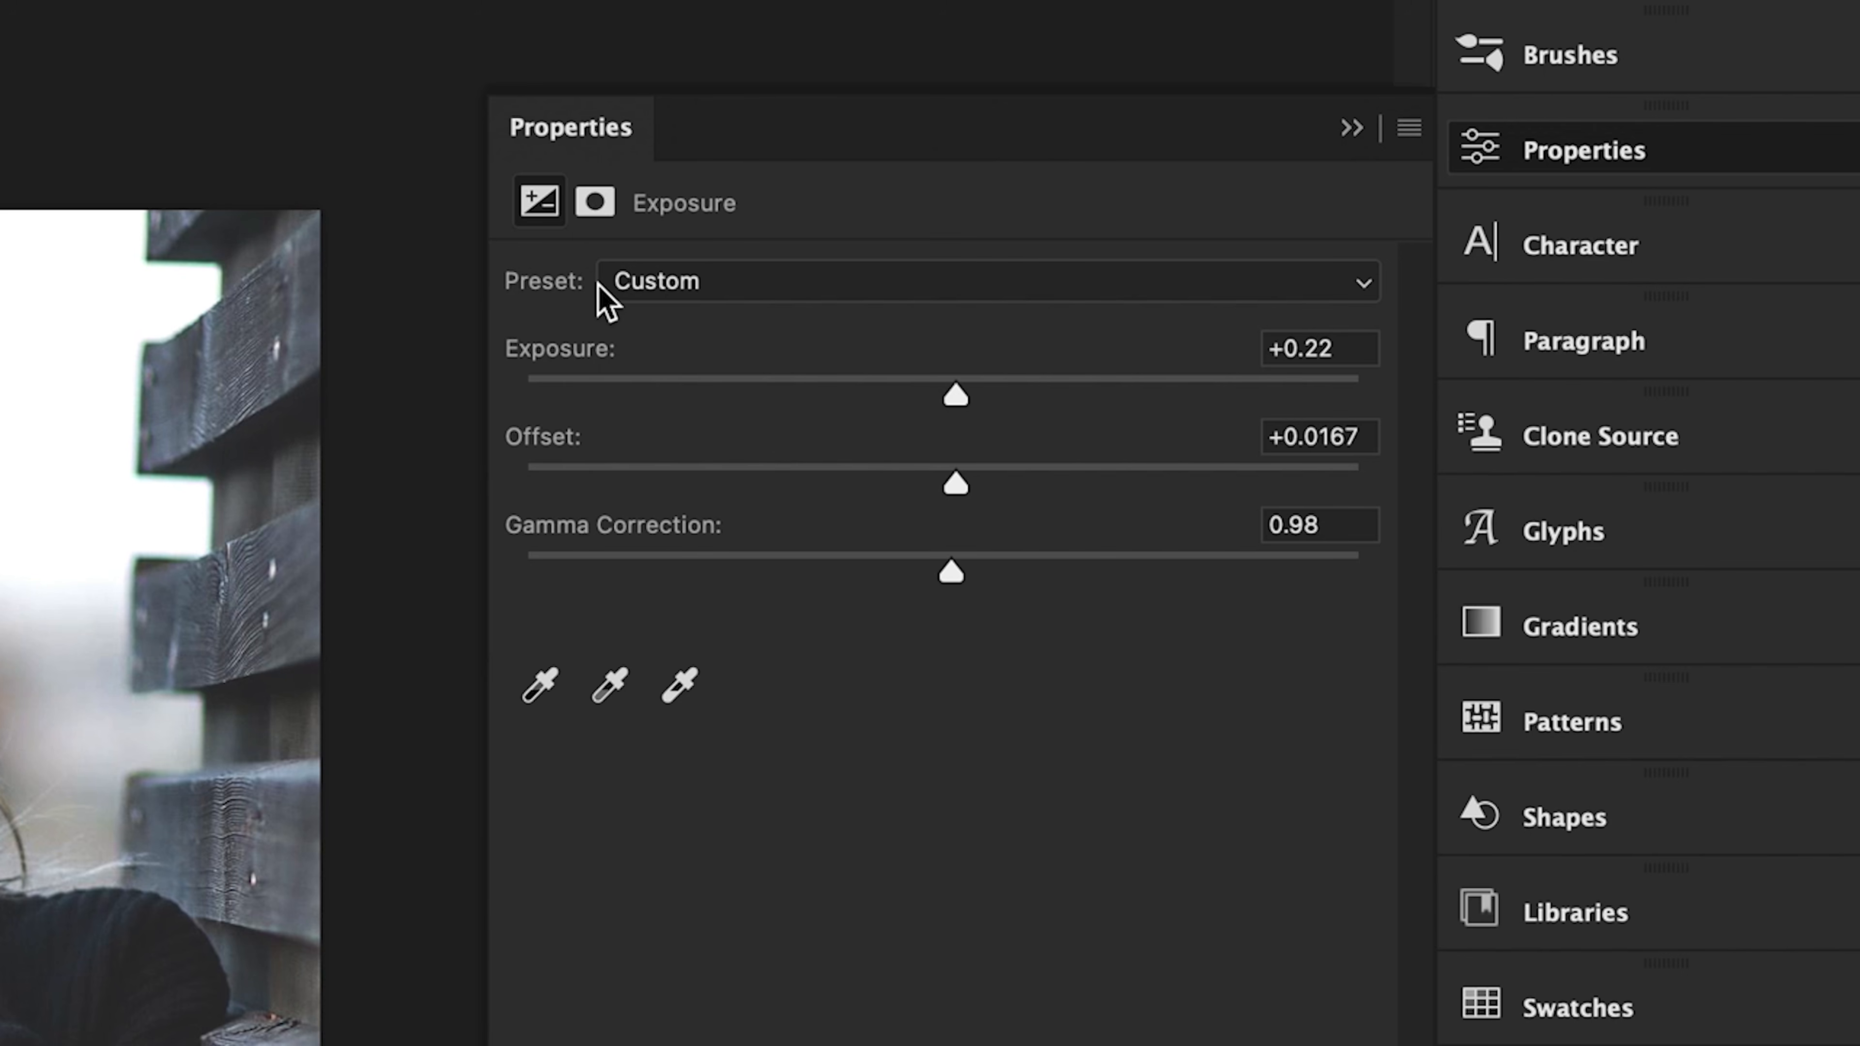
click(939, 248)
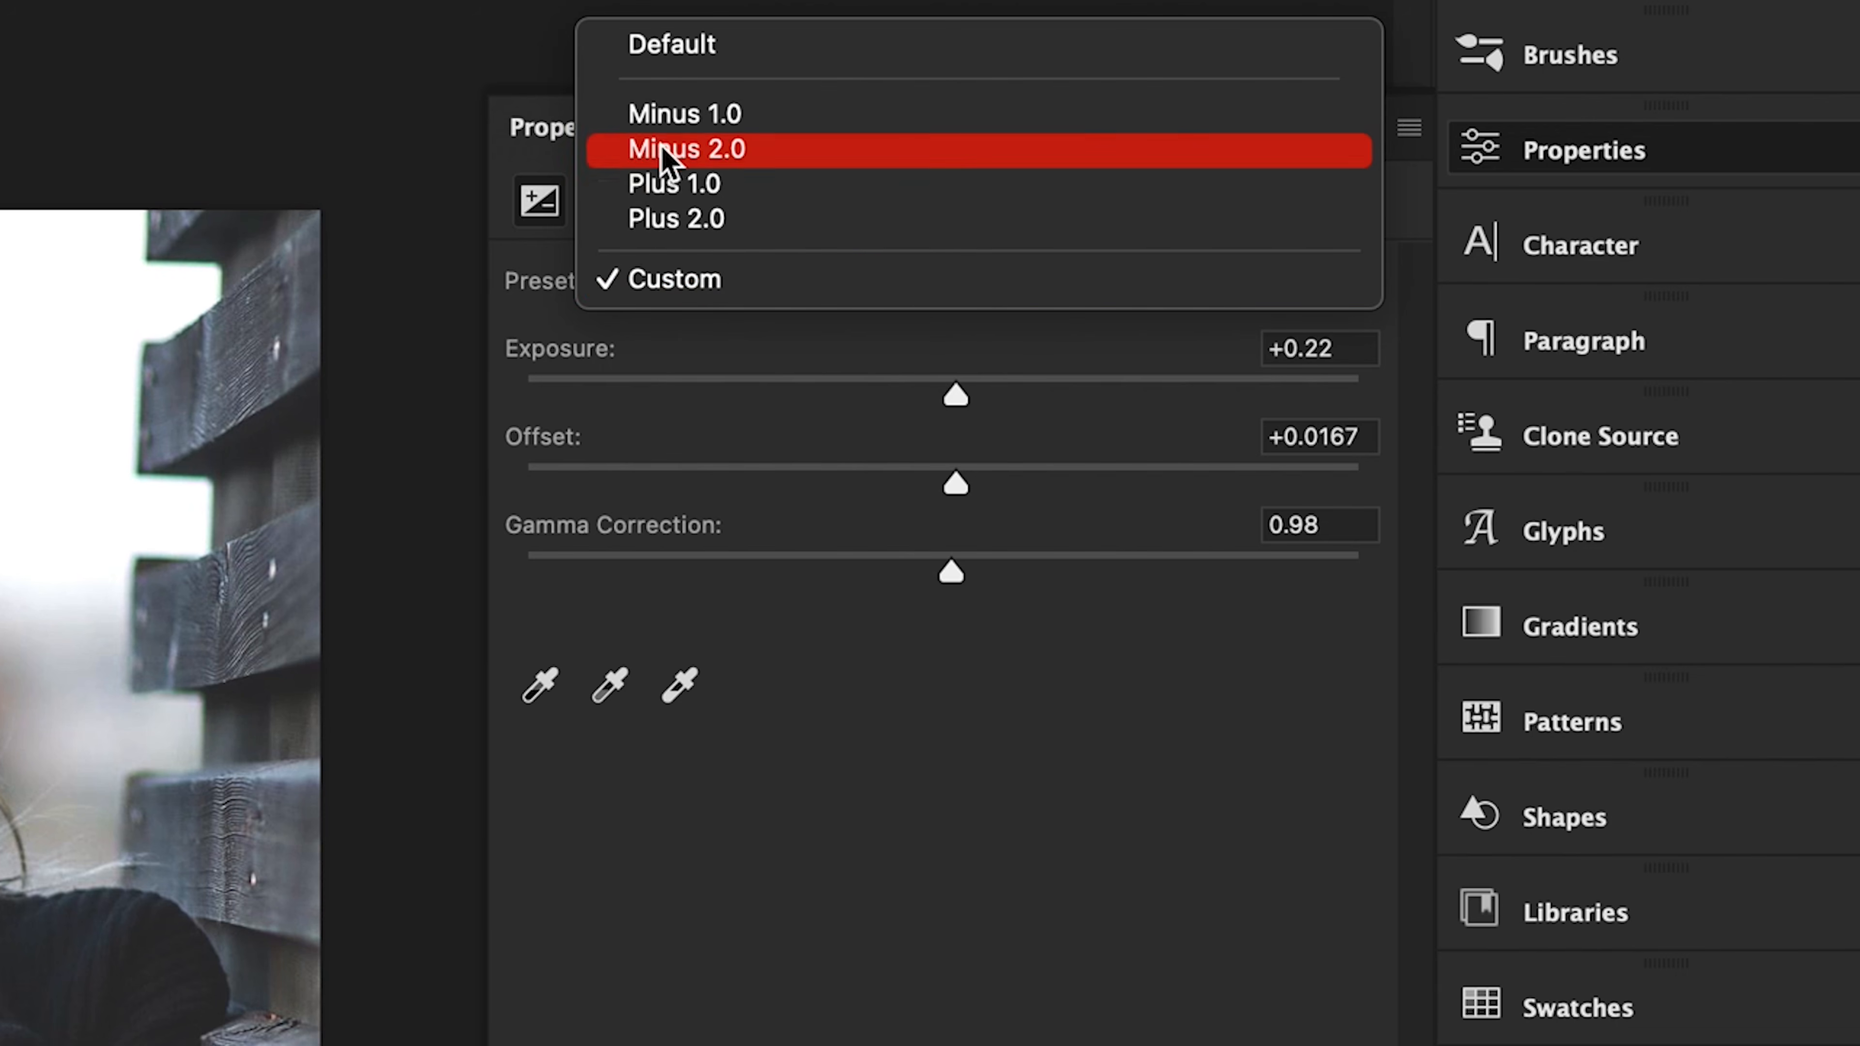
click(697, 53)
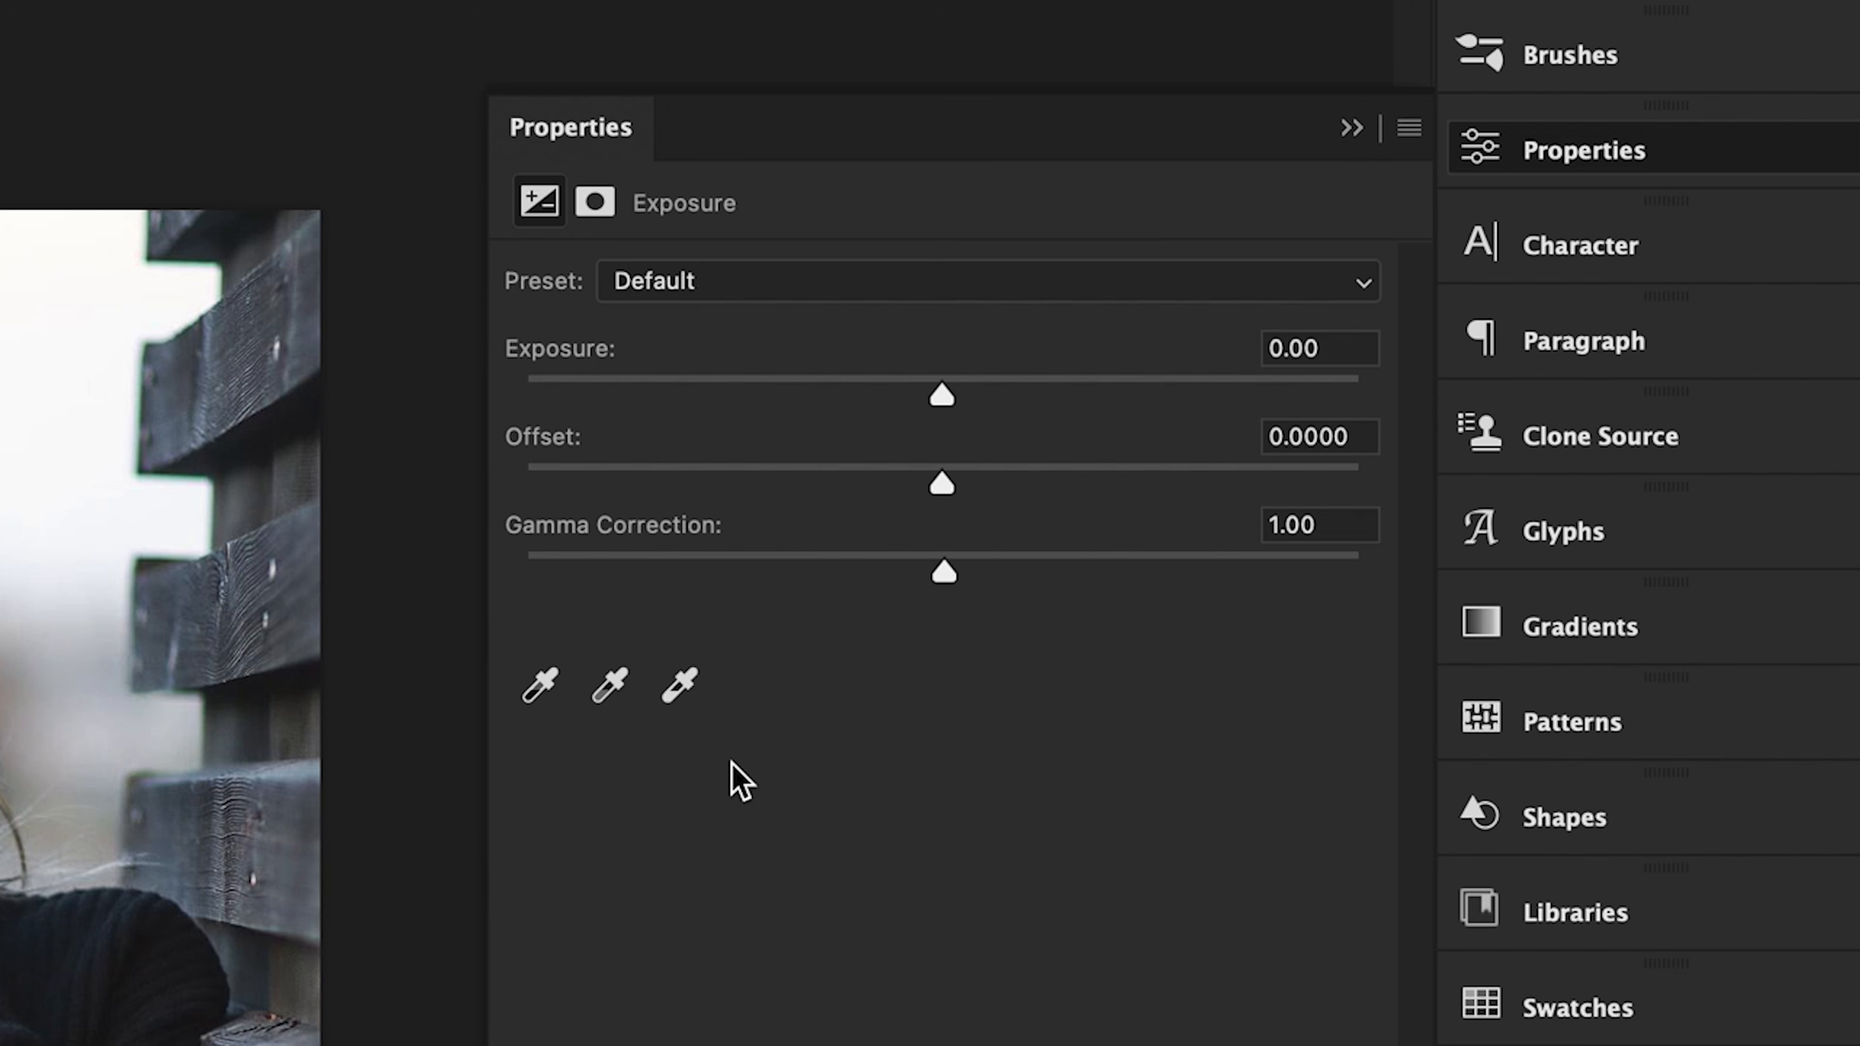
Sample a white point with the Exposure adjustment's white eyedropper, and sample the dark sweater as its black point
click(683, 695)
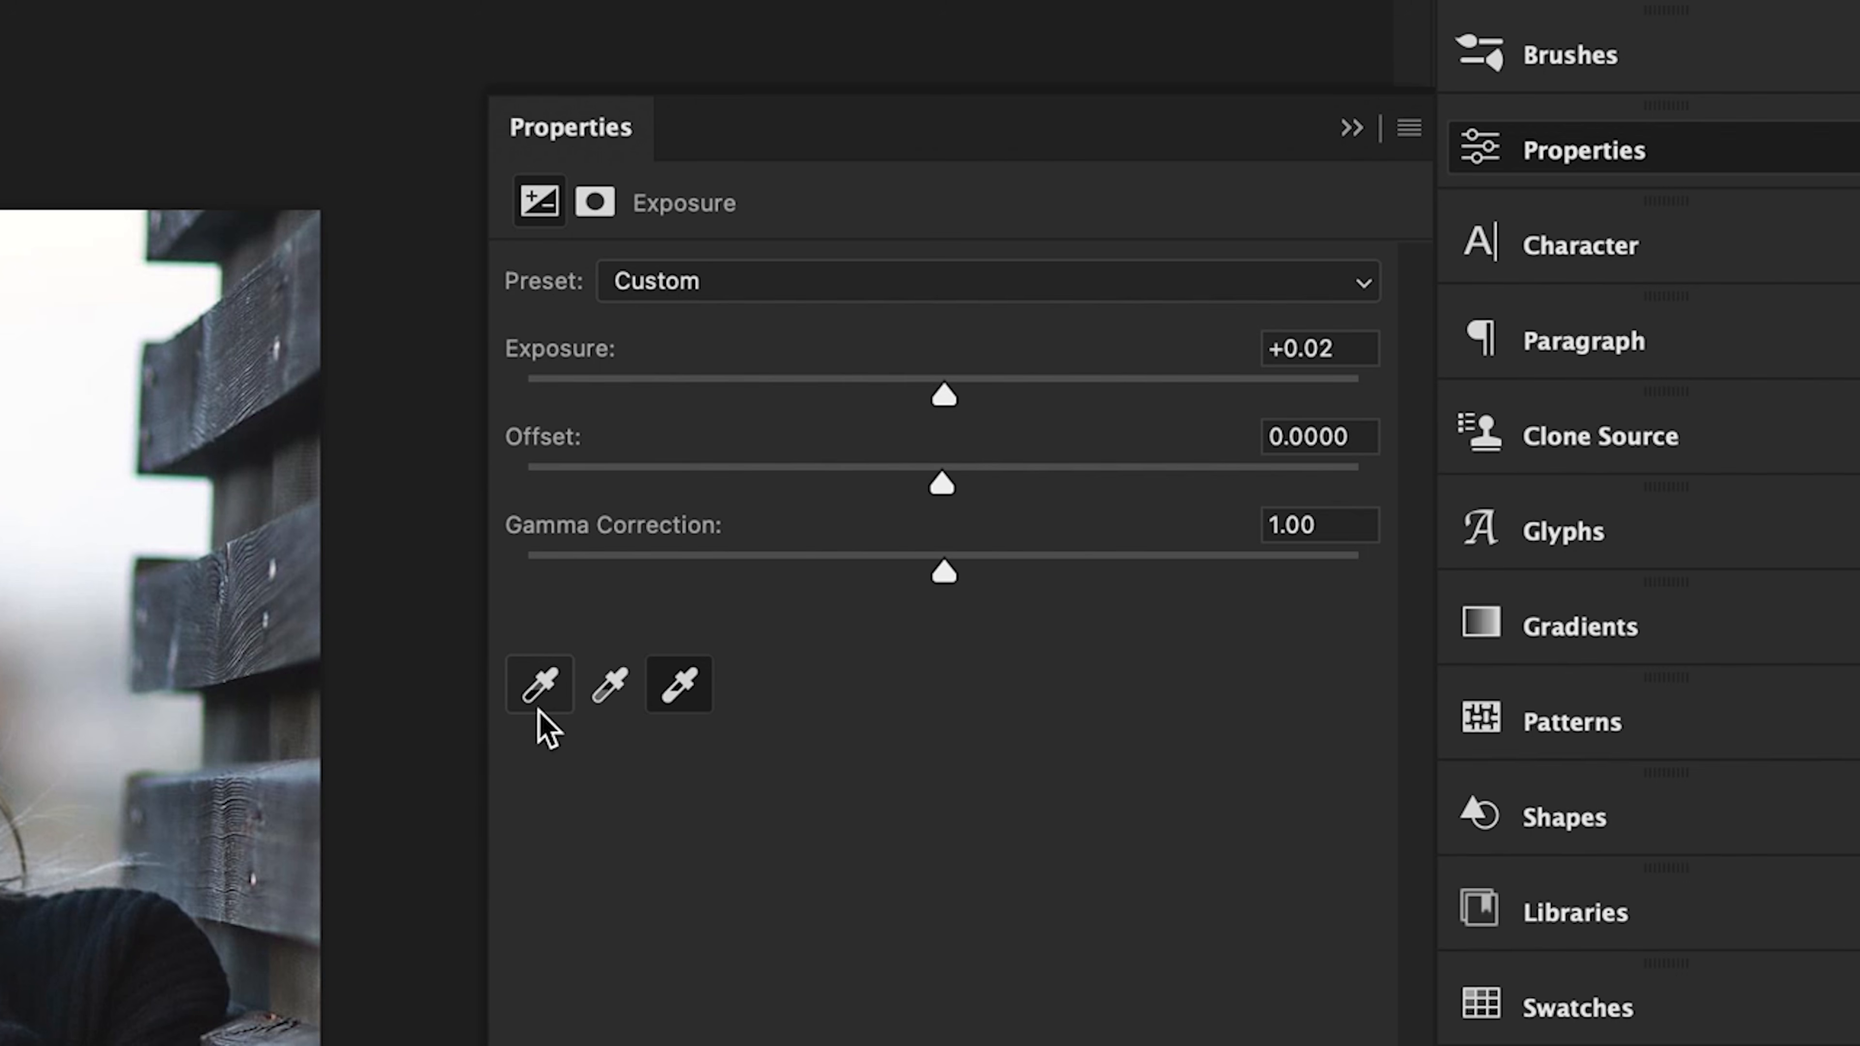
click(903, 374)
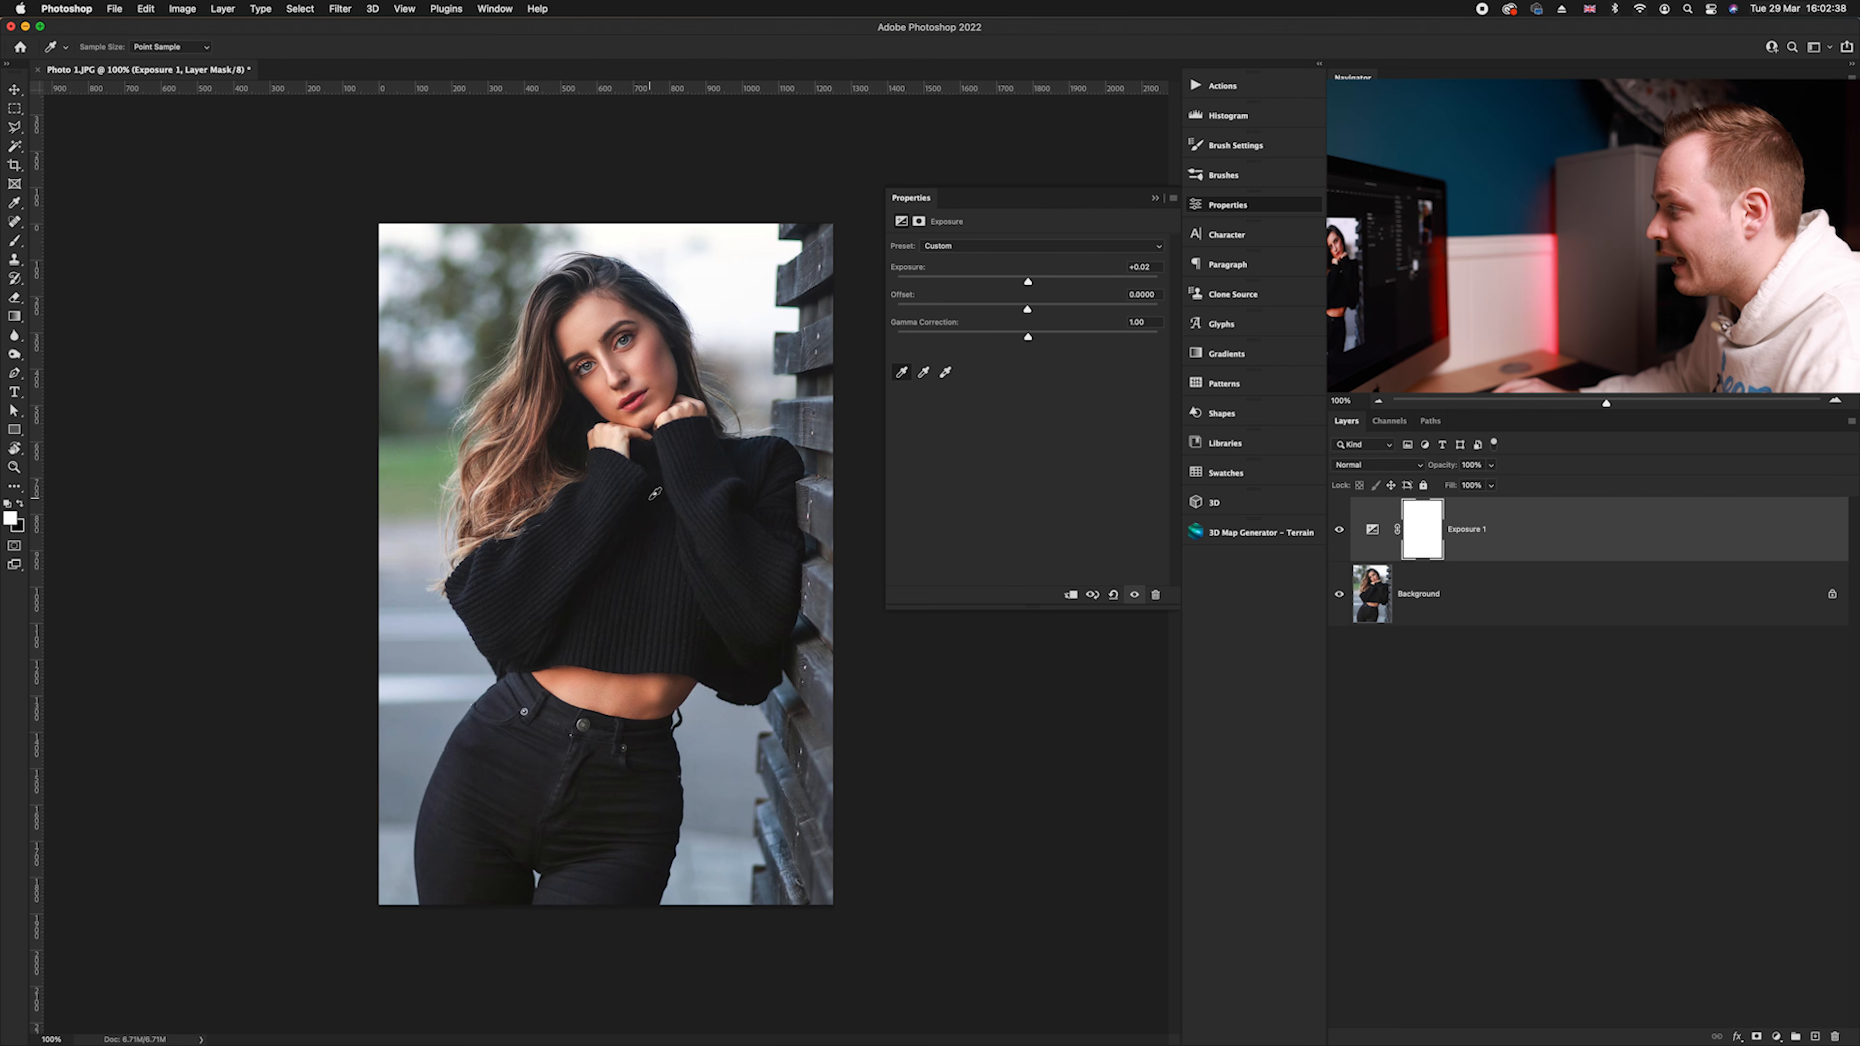
click(654, 493)
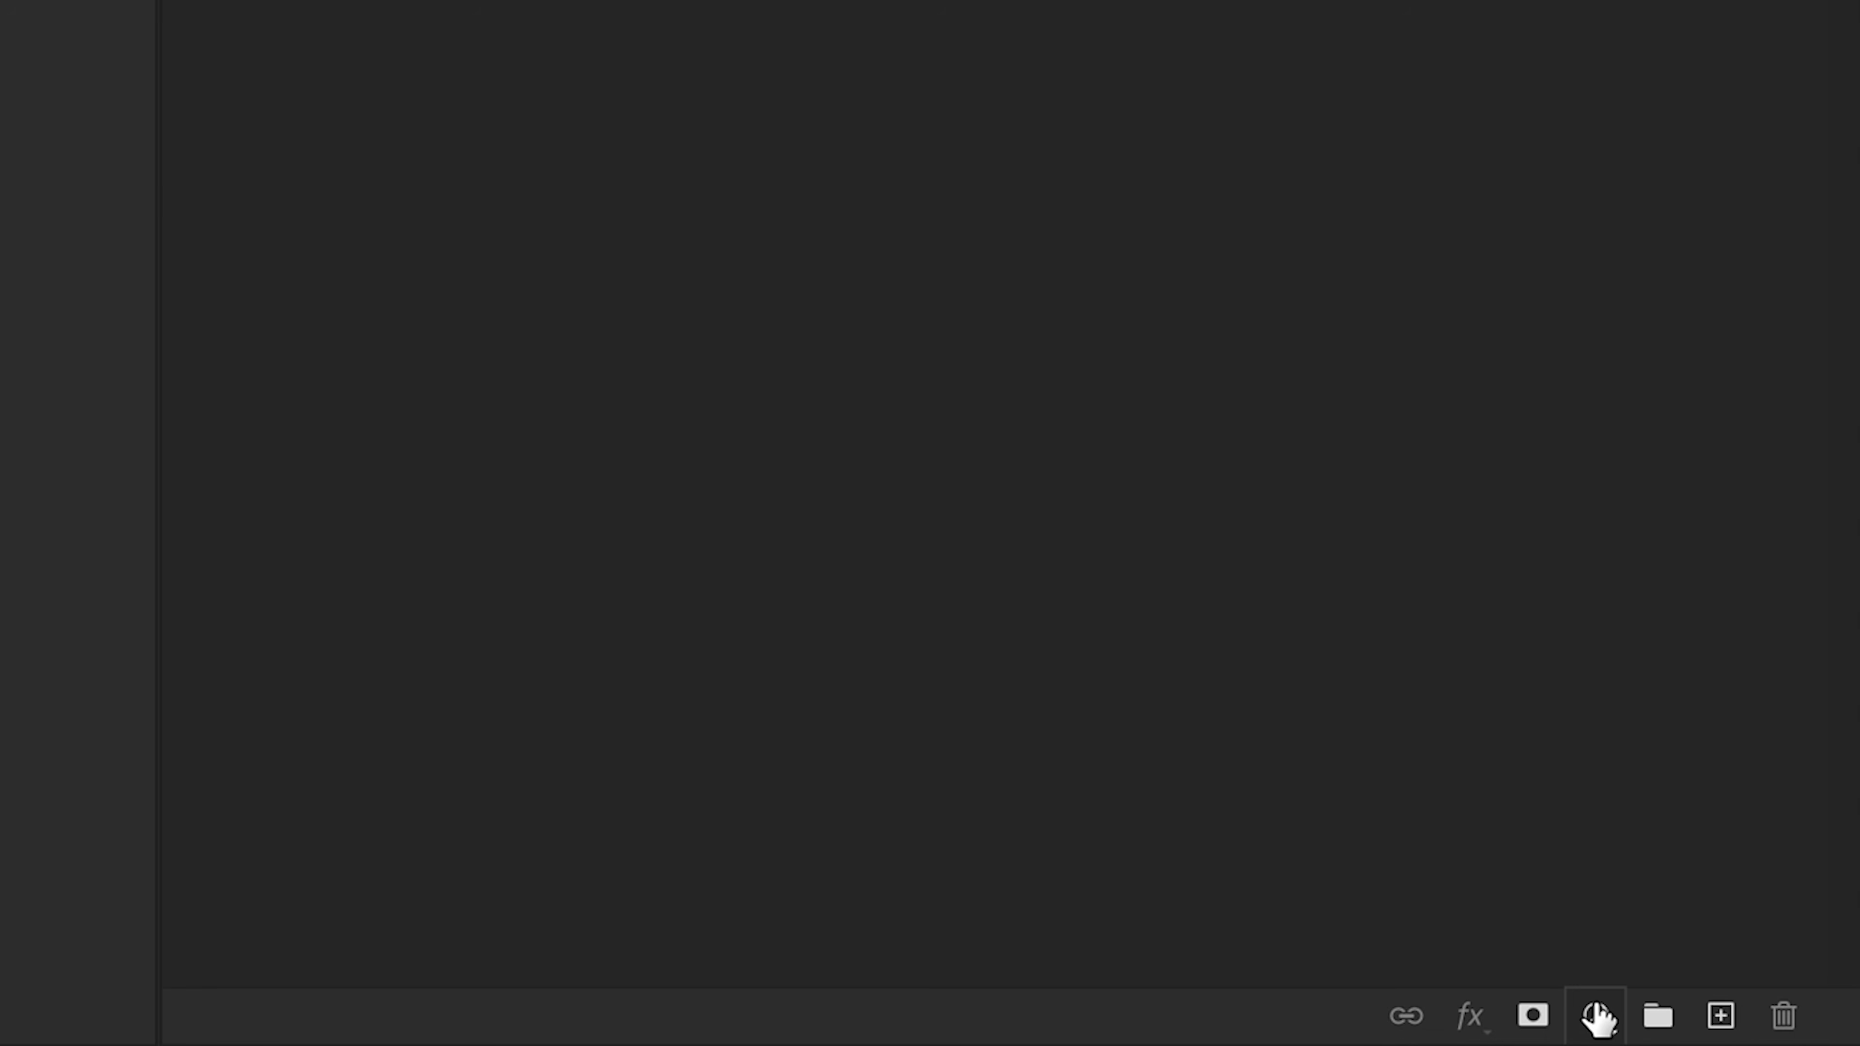
Add a Vibrance adjustment layer above the Background photo
click(1596, 1016)
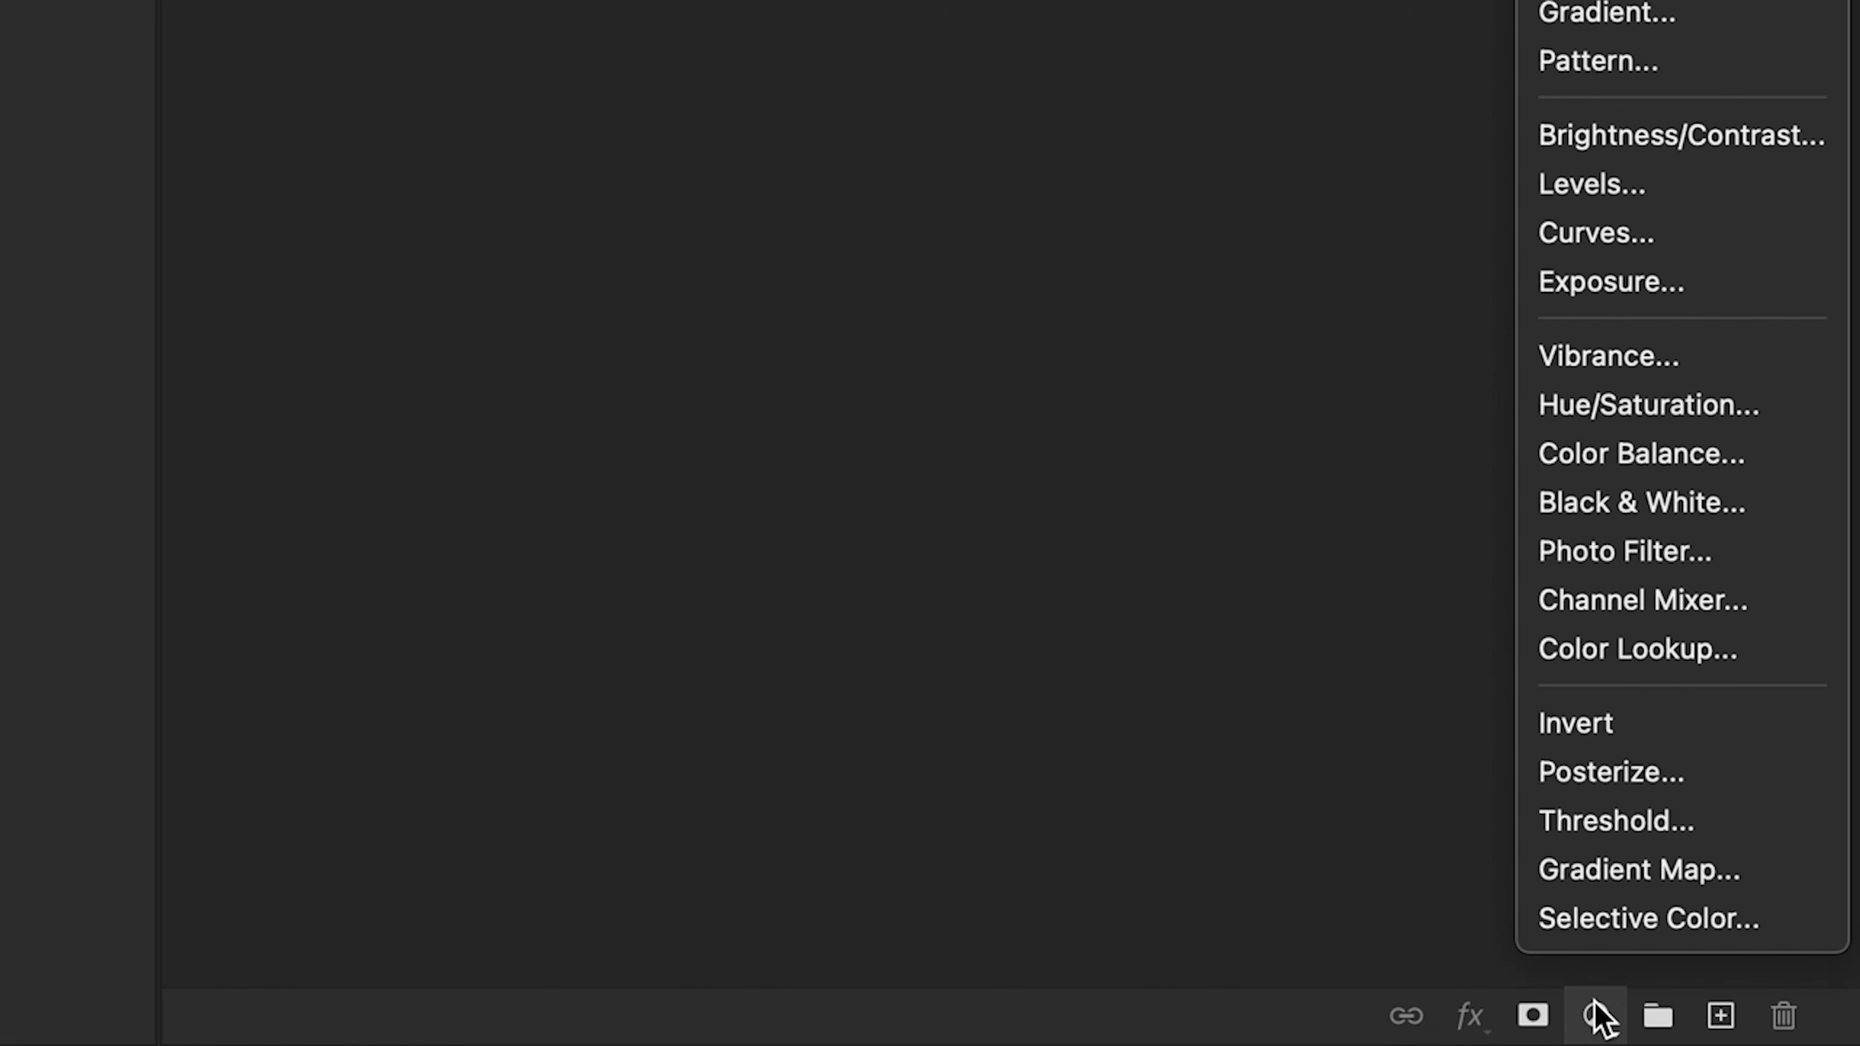
click(1618, 367)
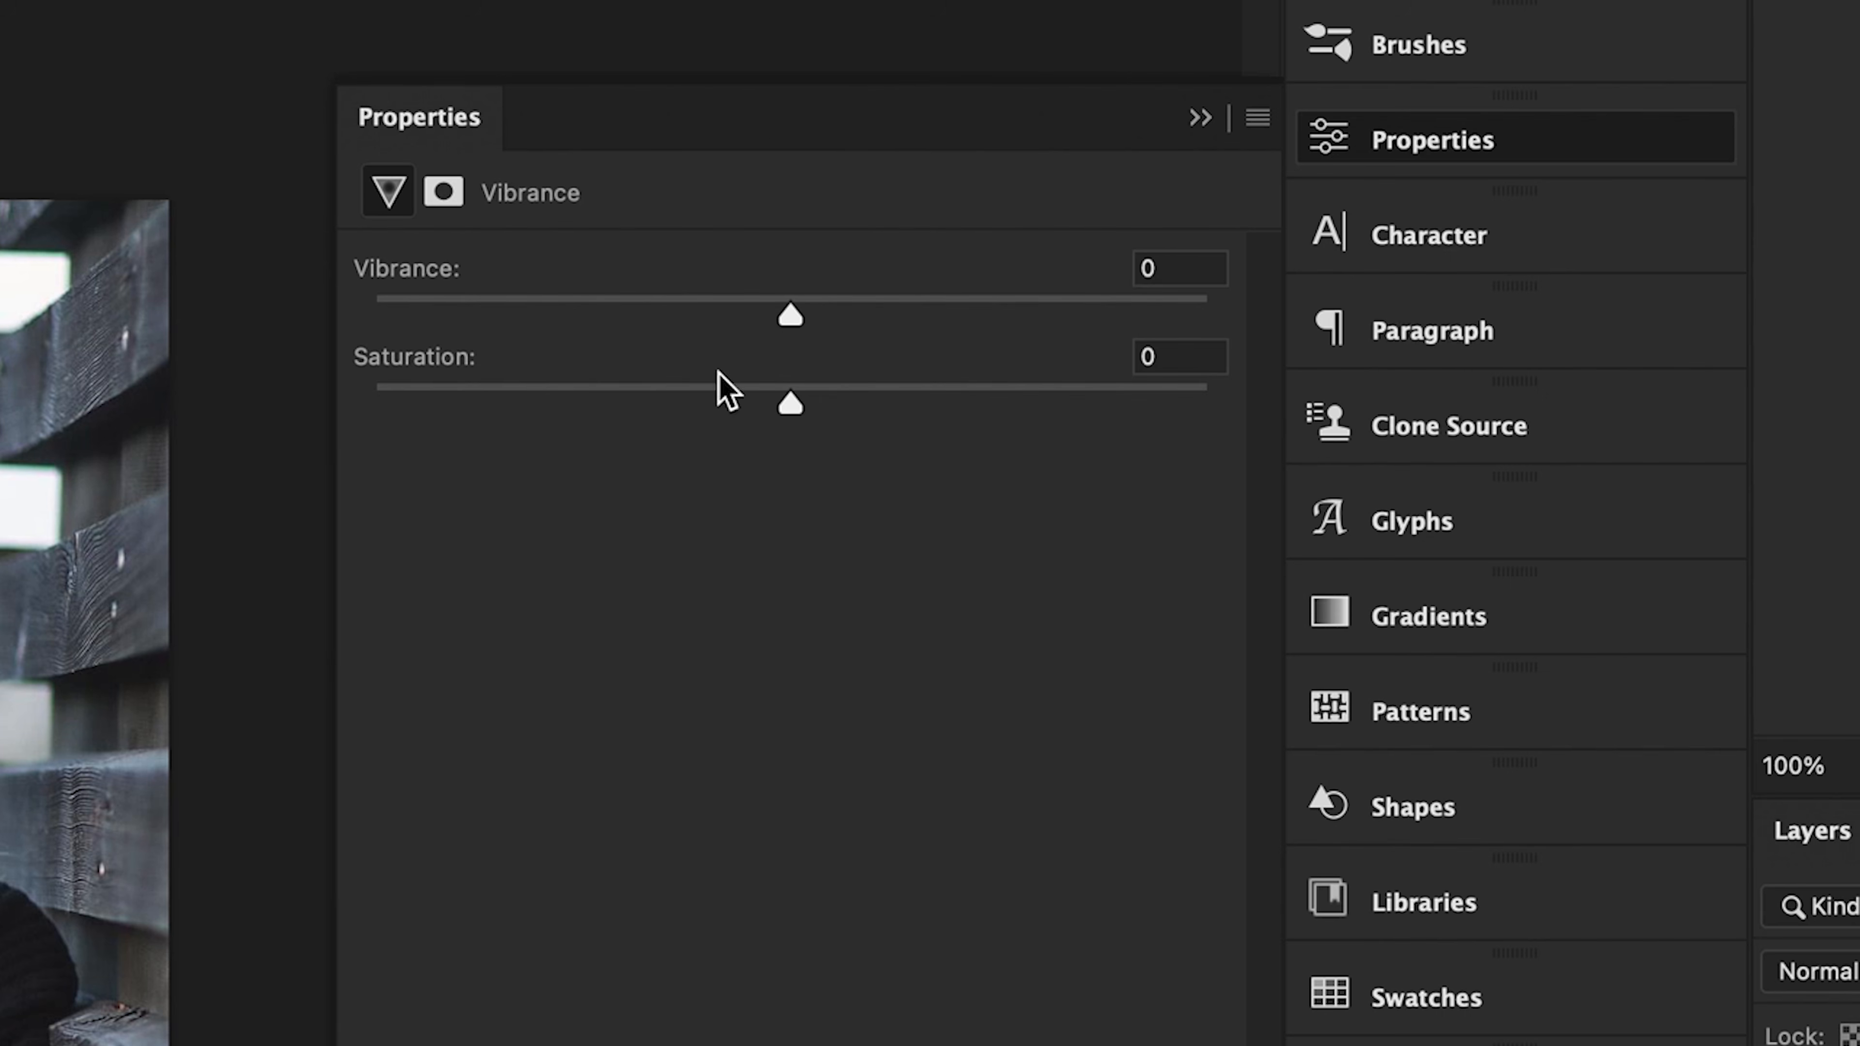
Try Vibrance at +54 and +66, settle on +1, and try Saturation at +88 before lowering it
drag(791, 315, 1004, 311)
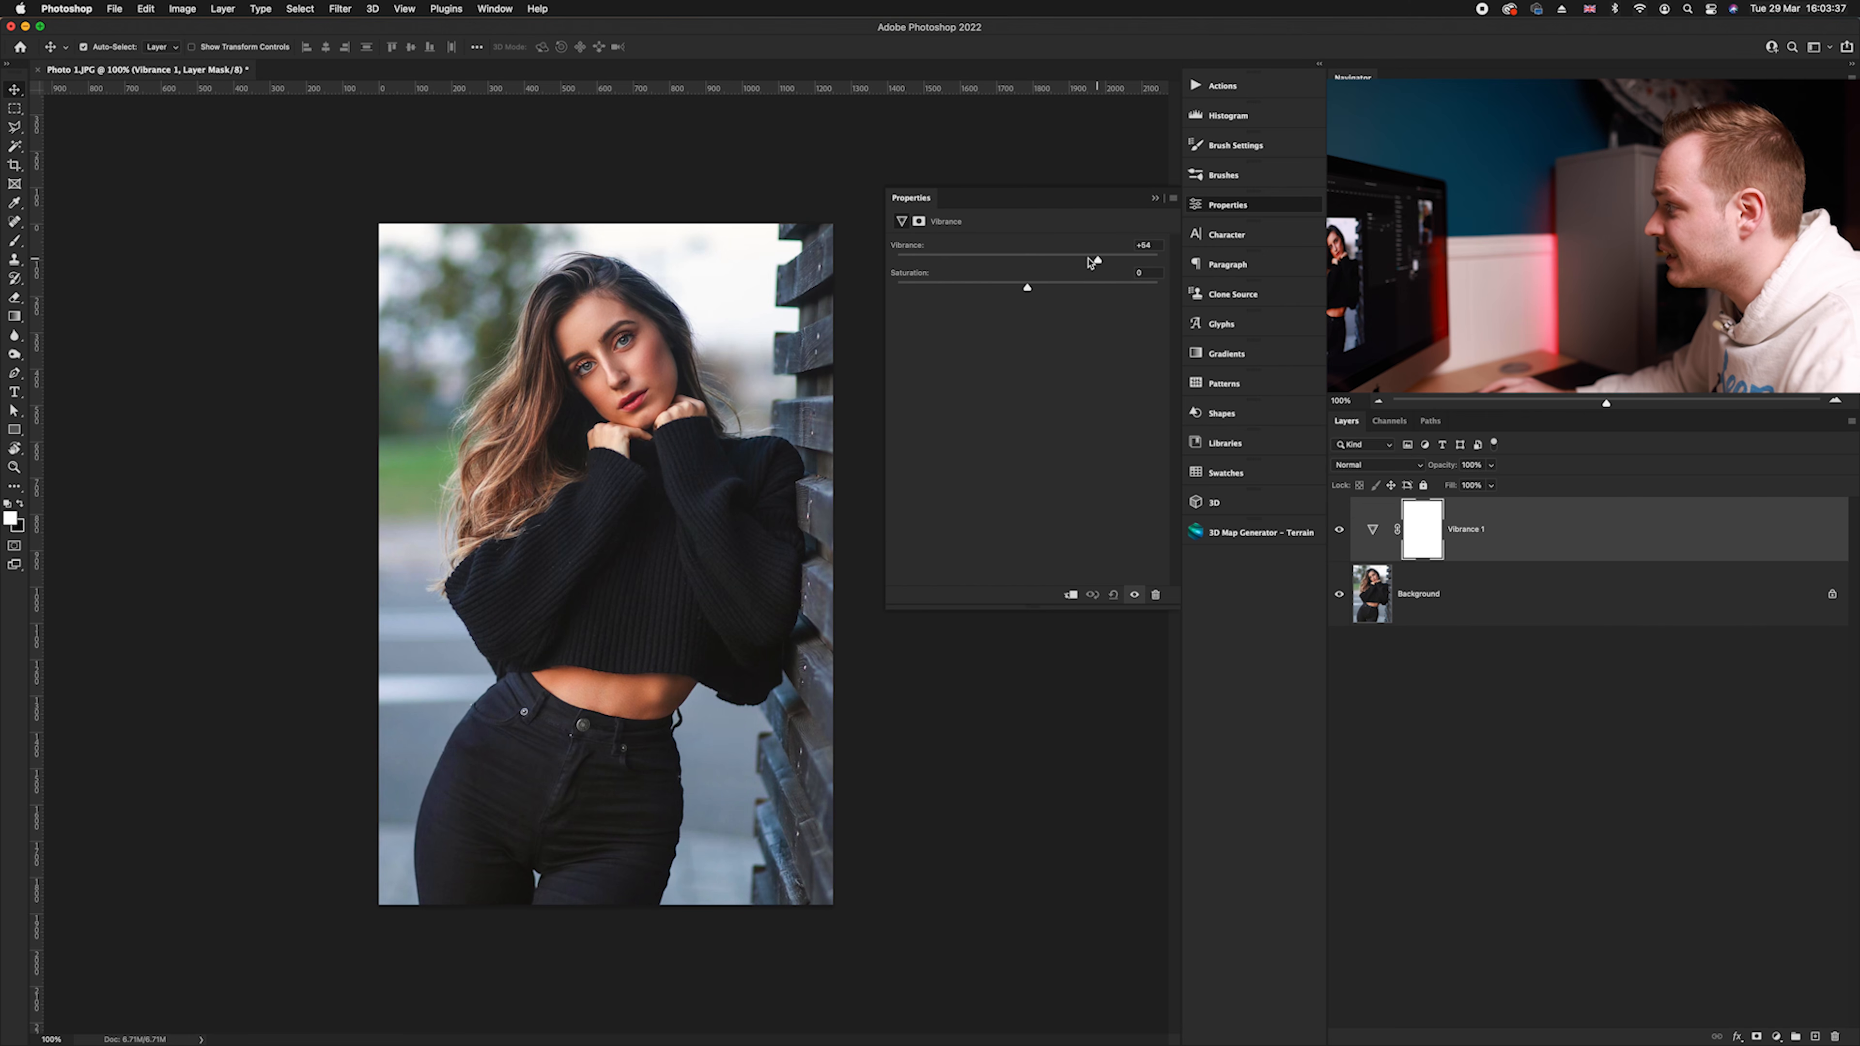
drag(1092, 262, 1033, 260)
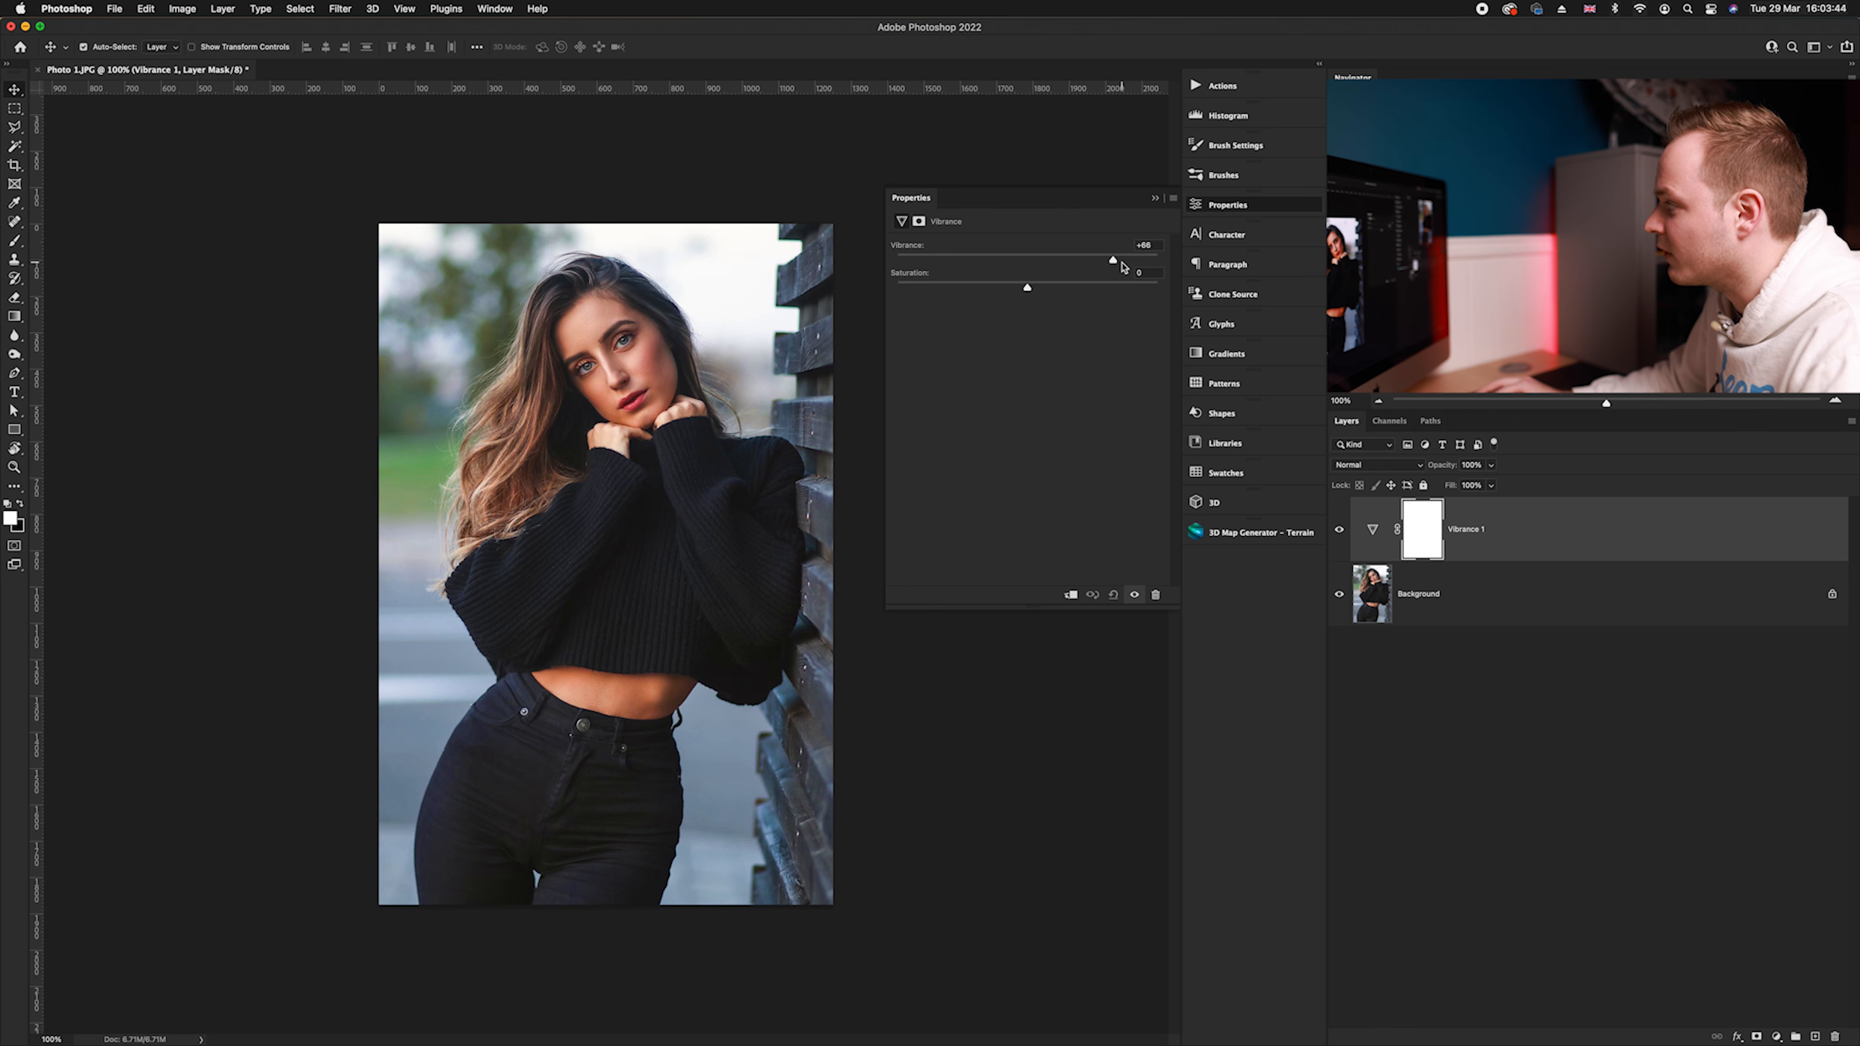
click(957, 265)
click(1029, 260)
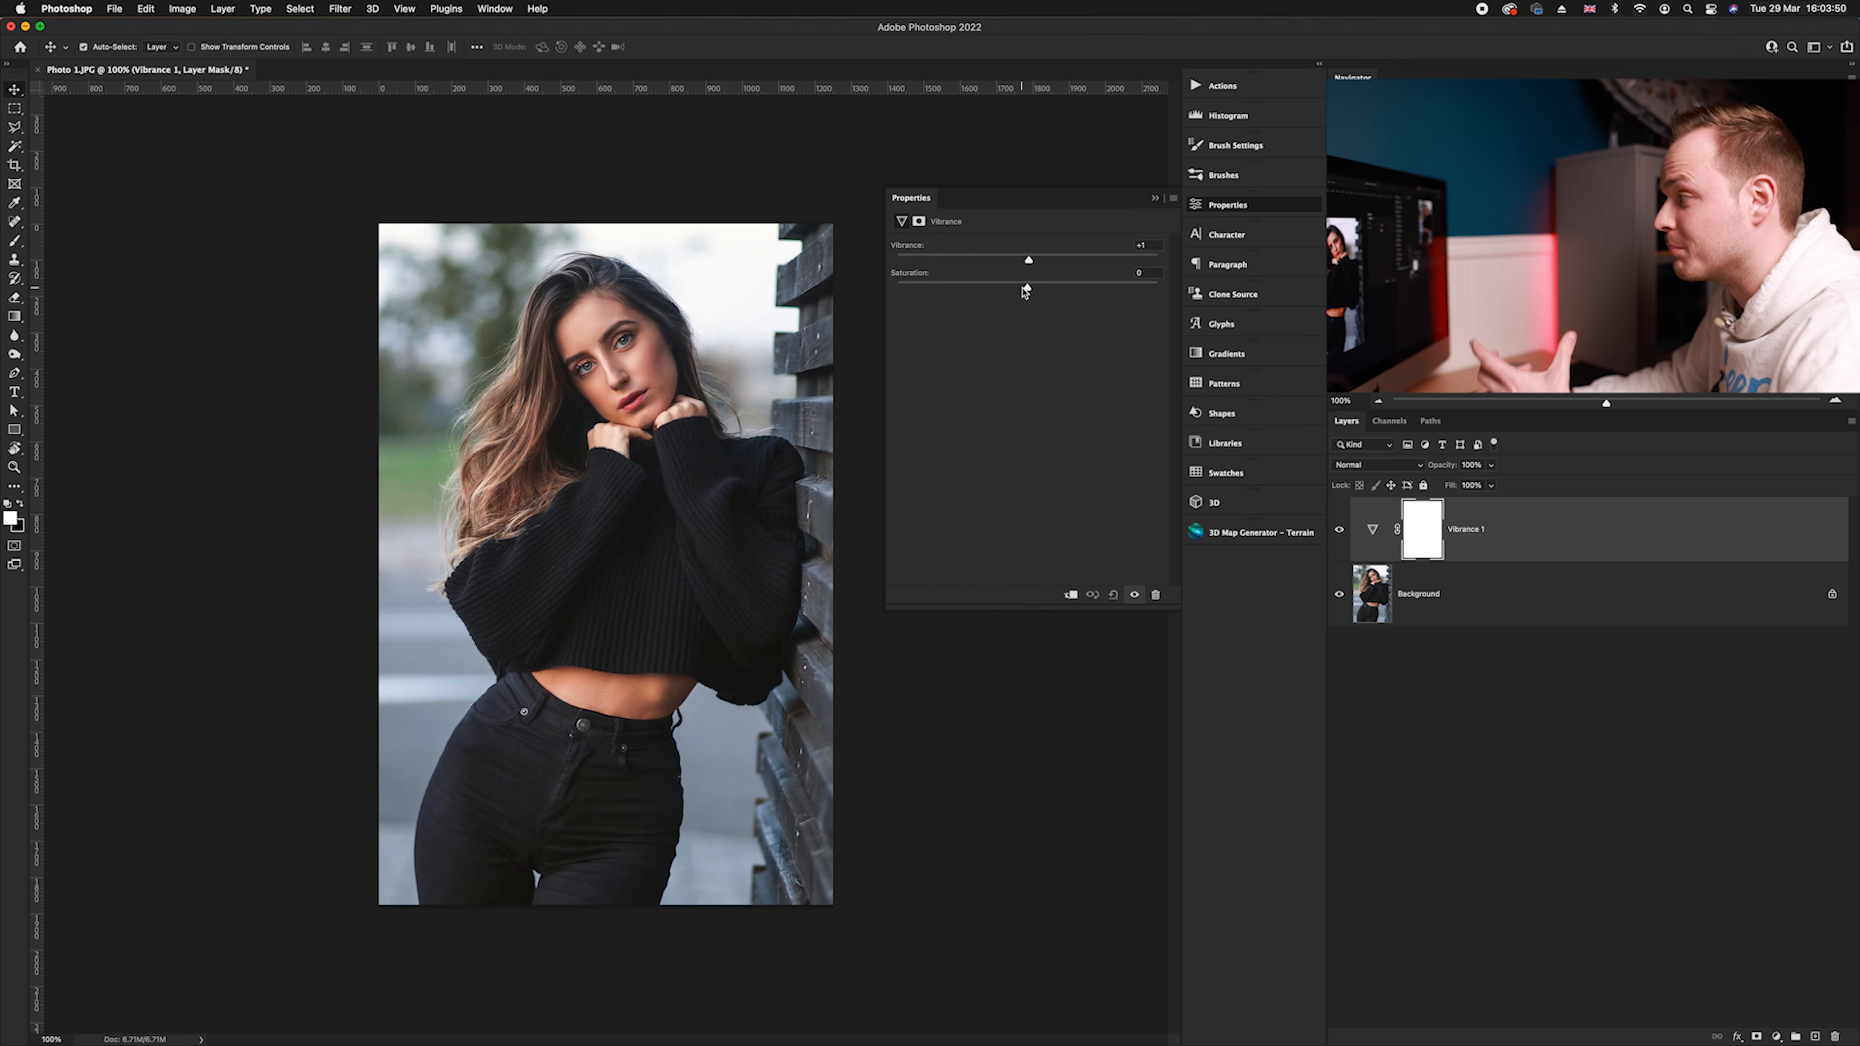
click(1143, 290)
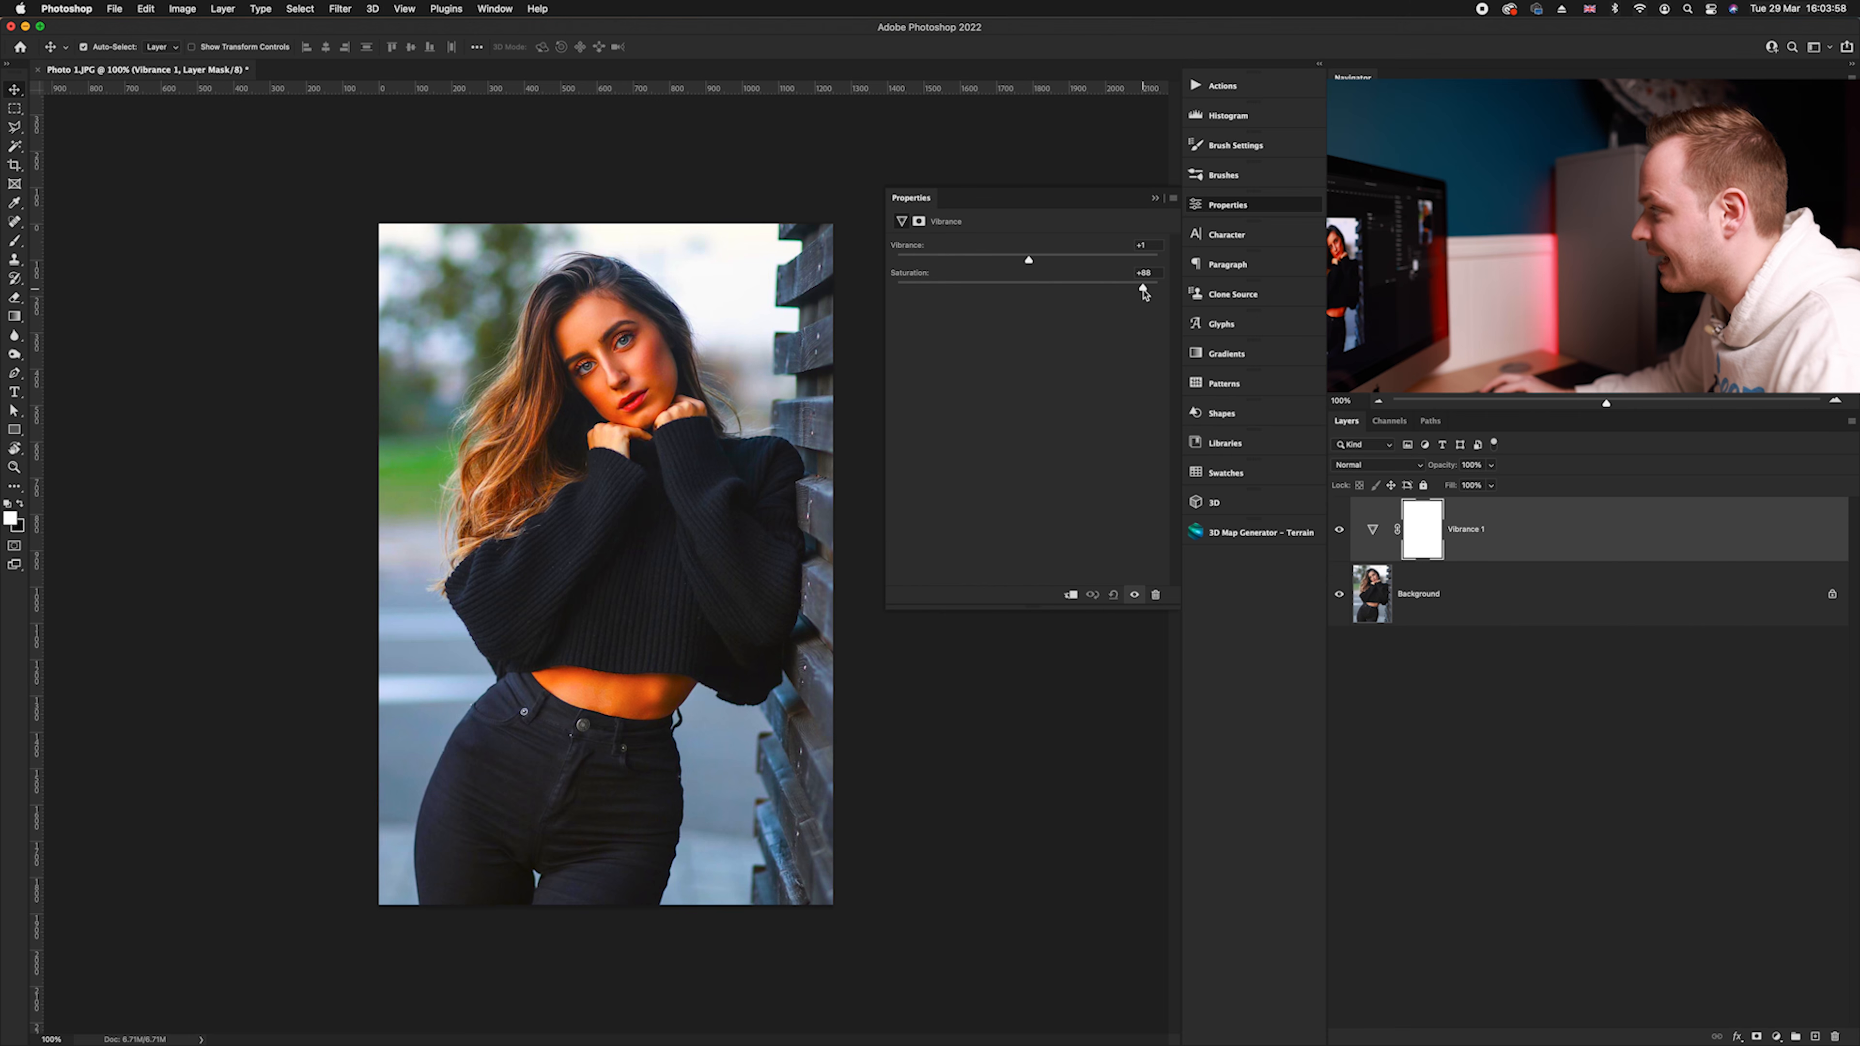
drag(1022, 301, 964, 303)
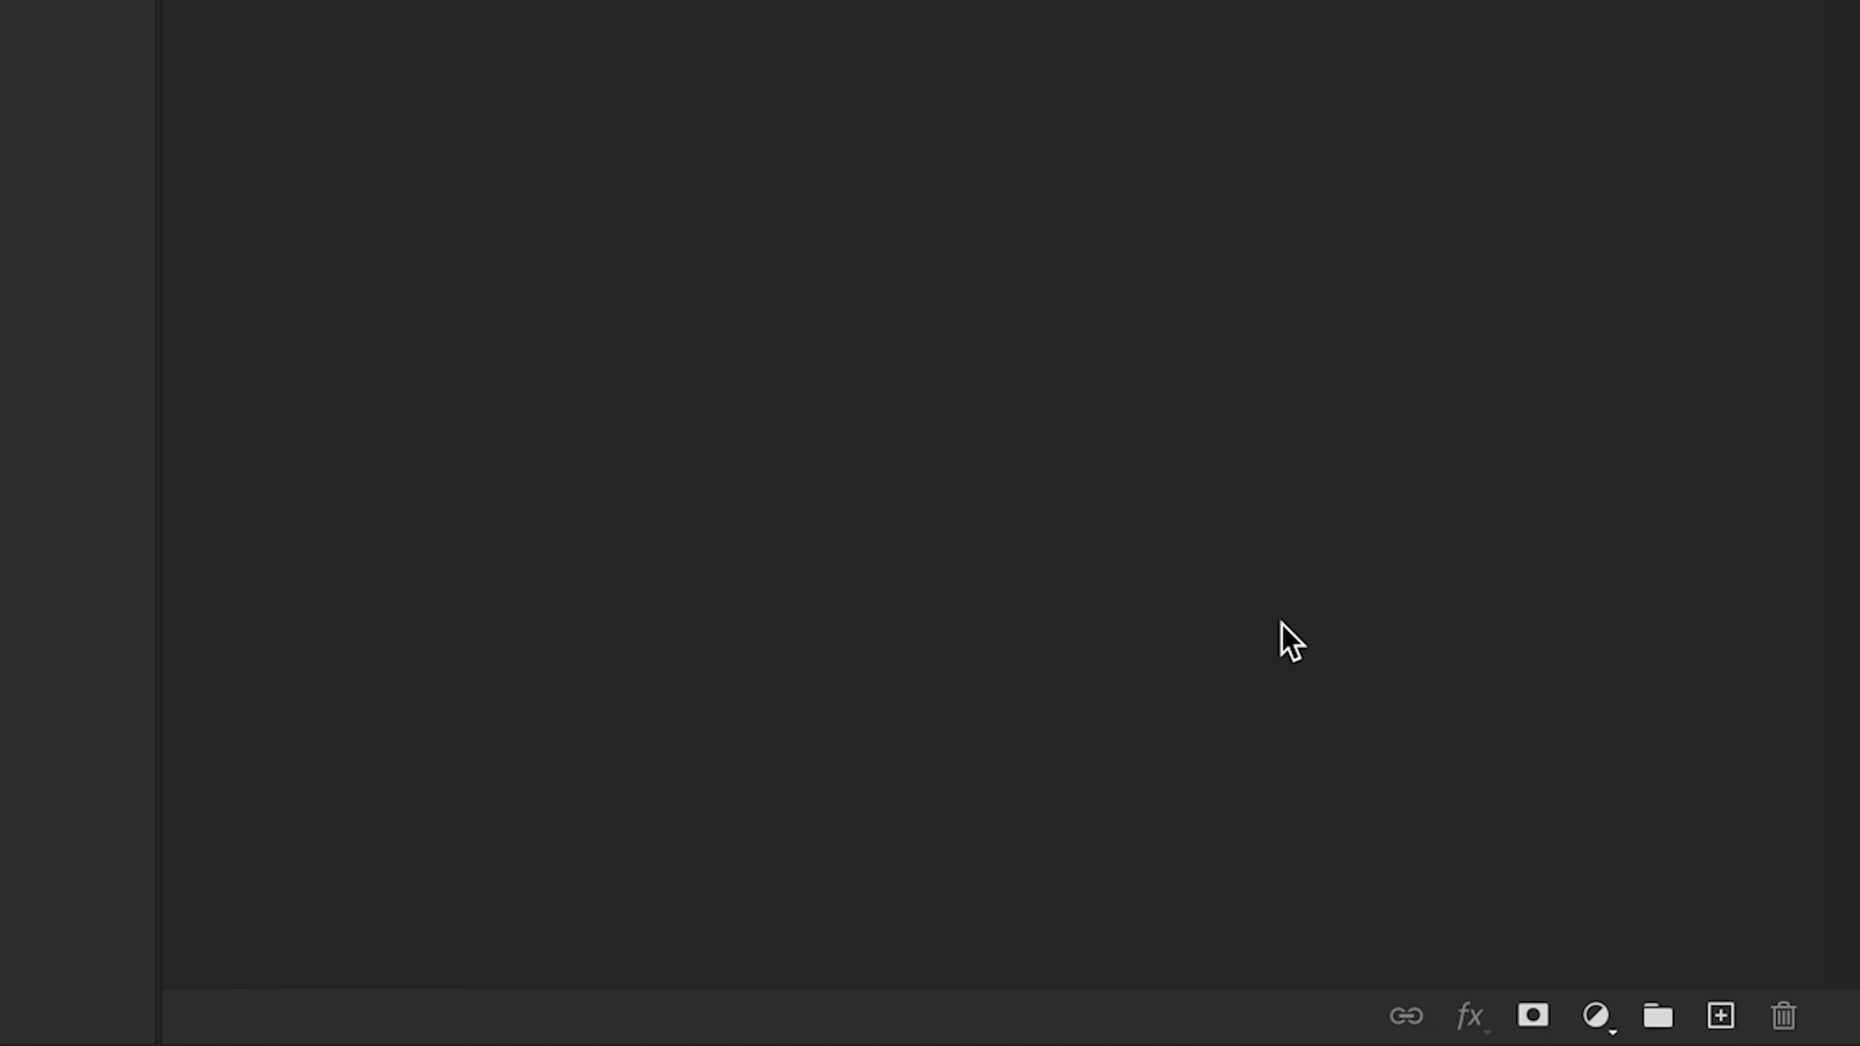
Add a Hue/Saturation adjustment layer above the Background photo
click(1777, 1034)
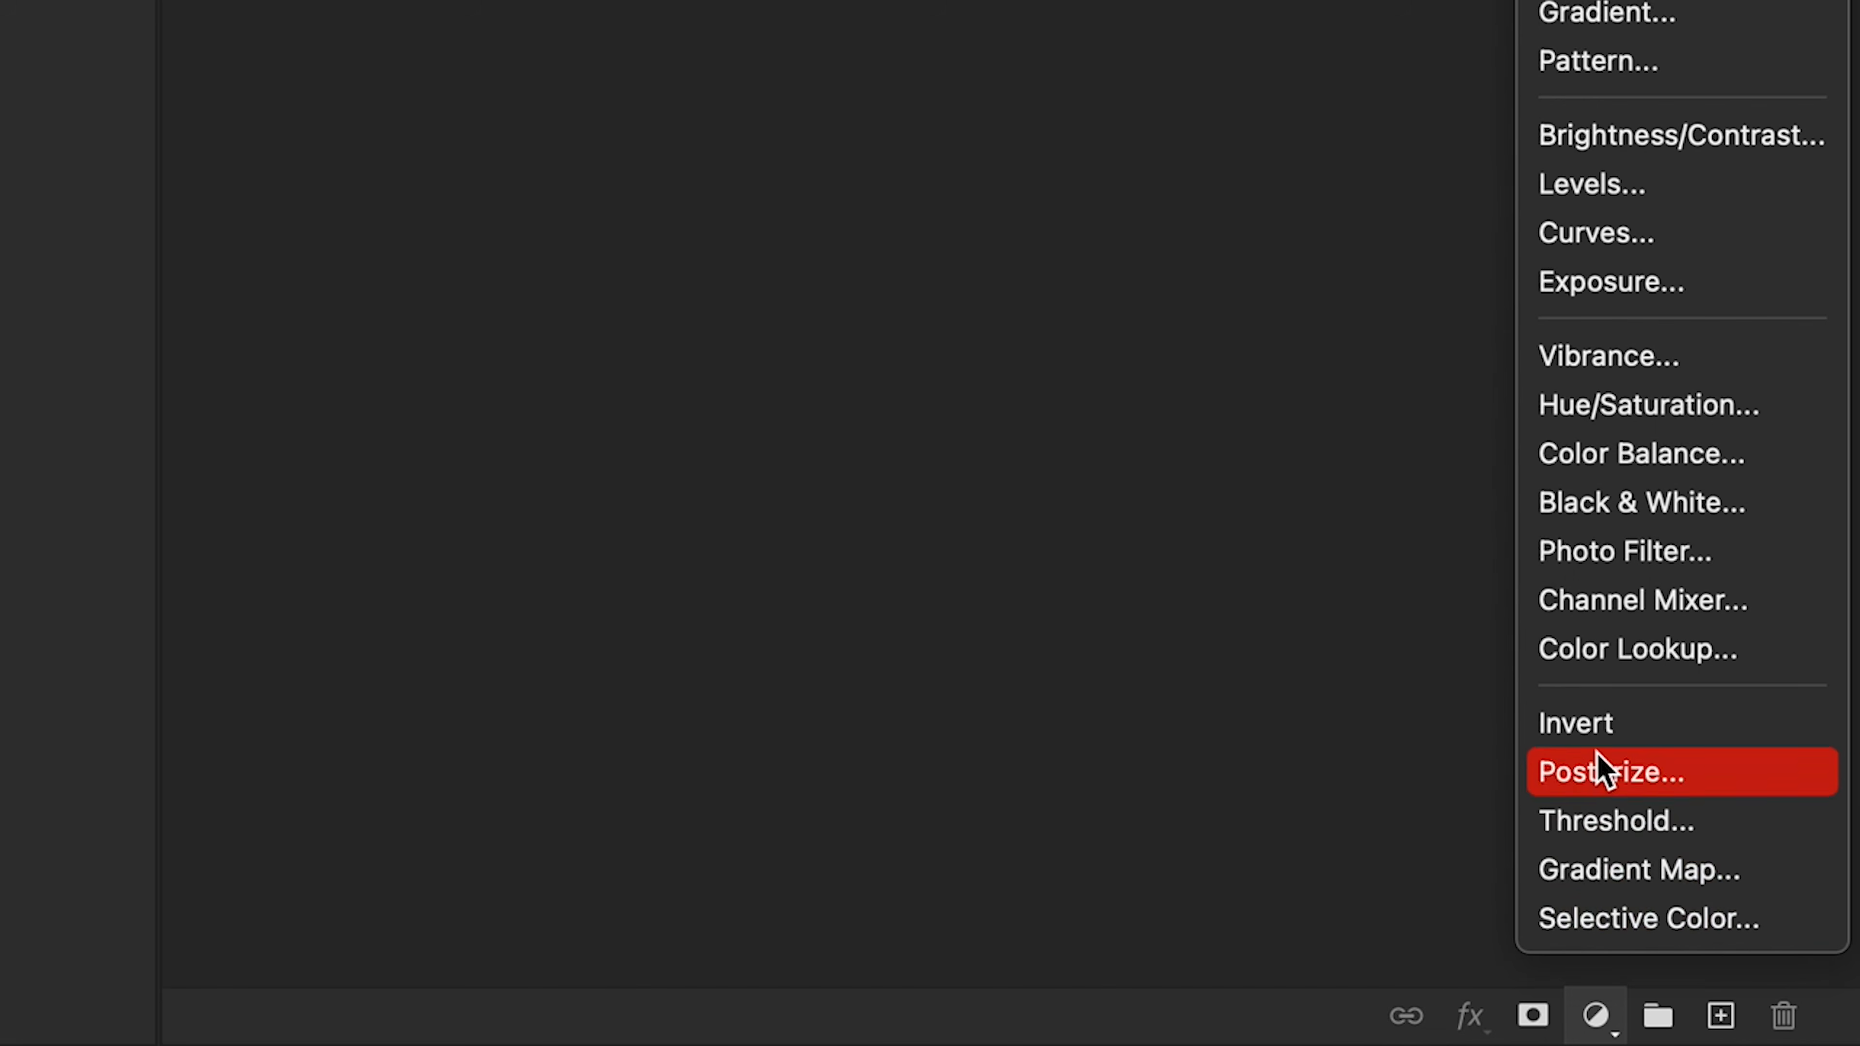
click(1593, 408)
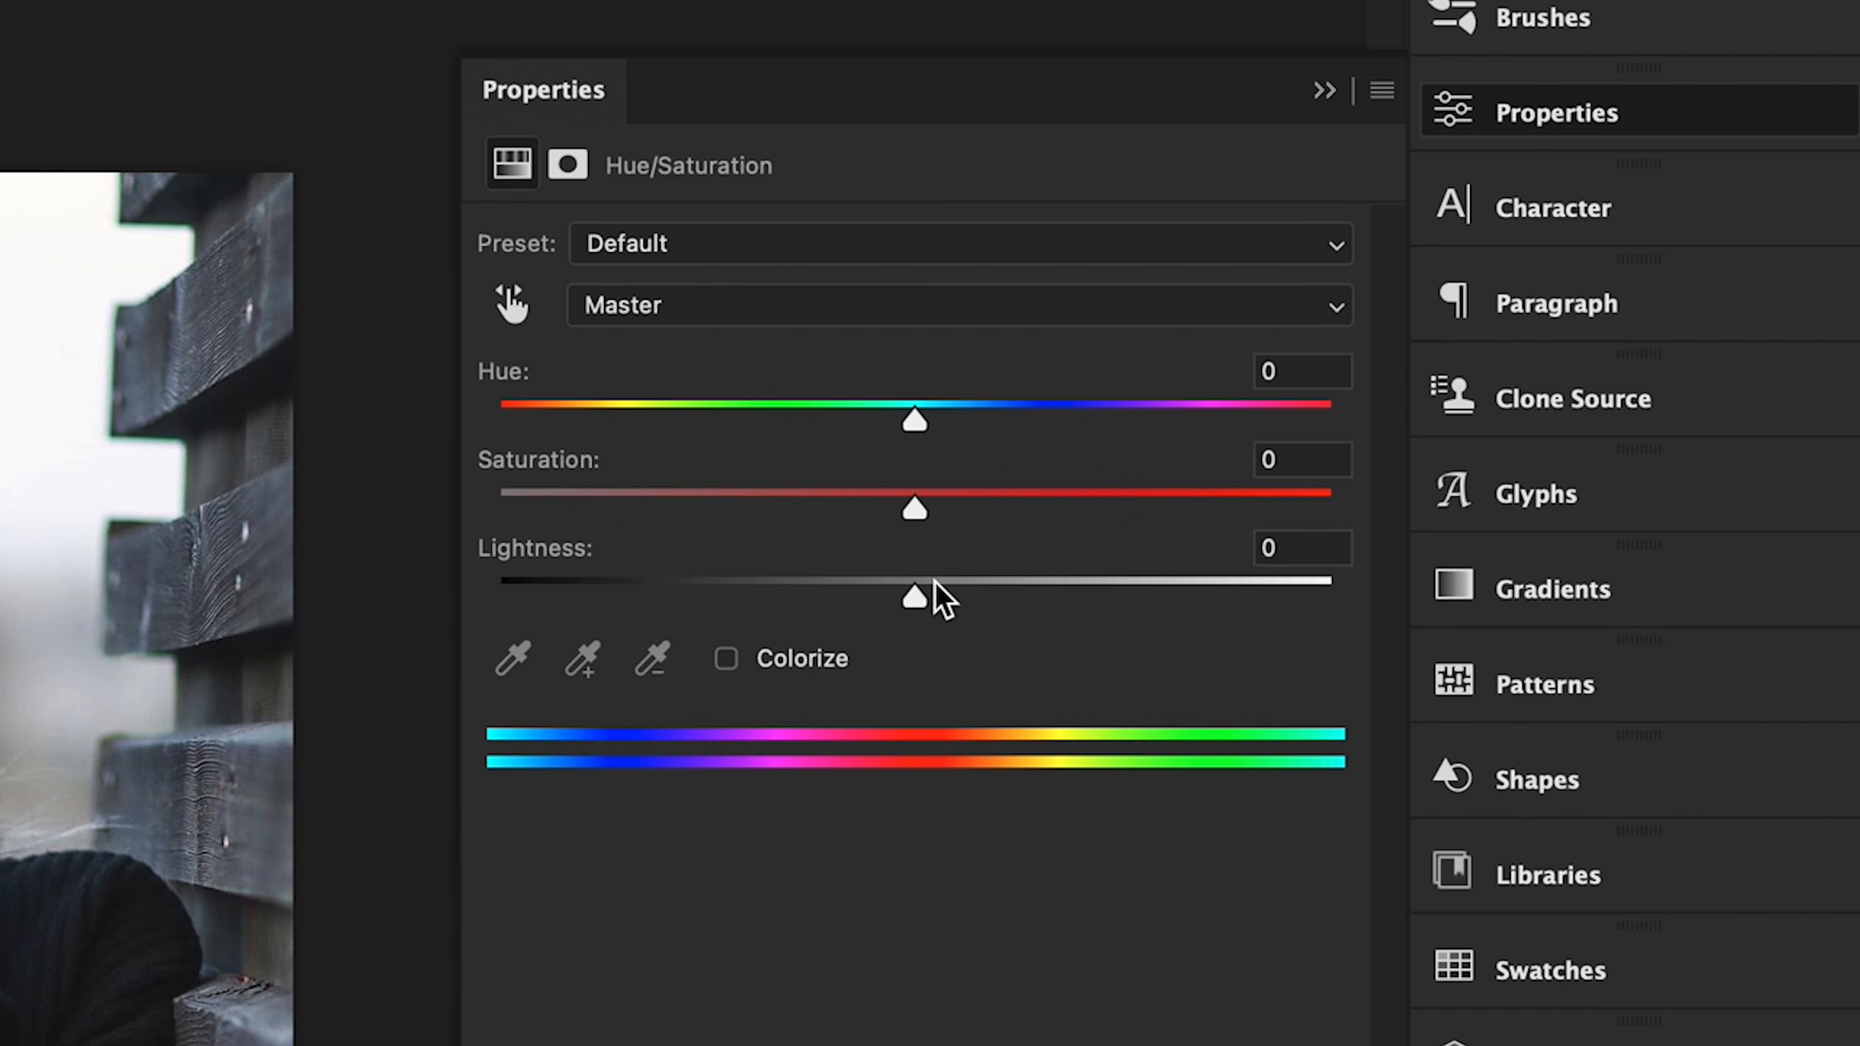
Try the Sepia preset on the Hue/Saturation adjustment and return it to the Default preset
click(873, 249)
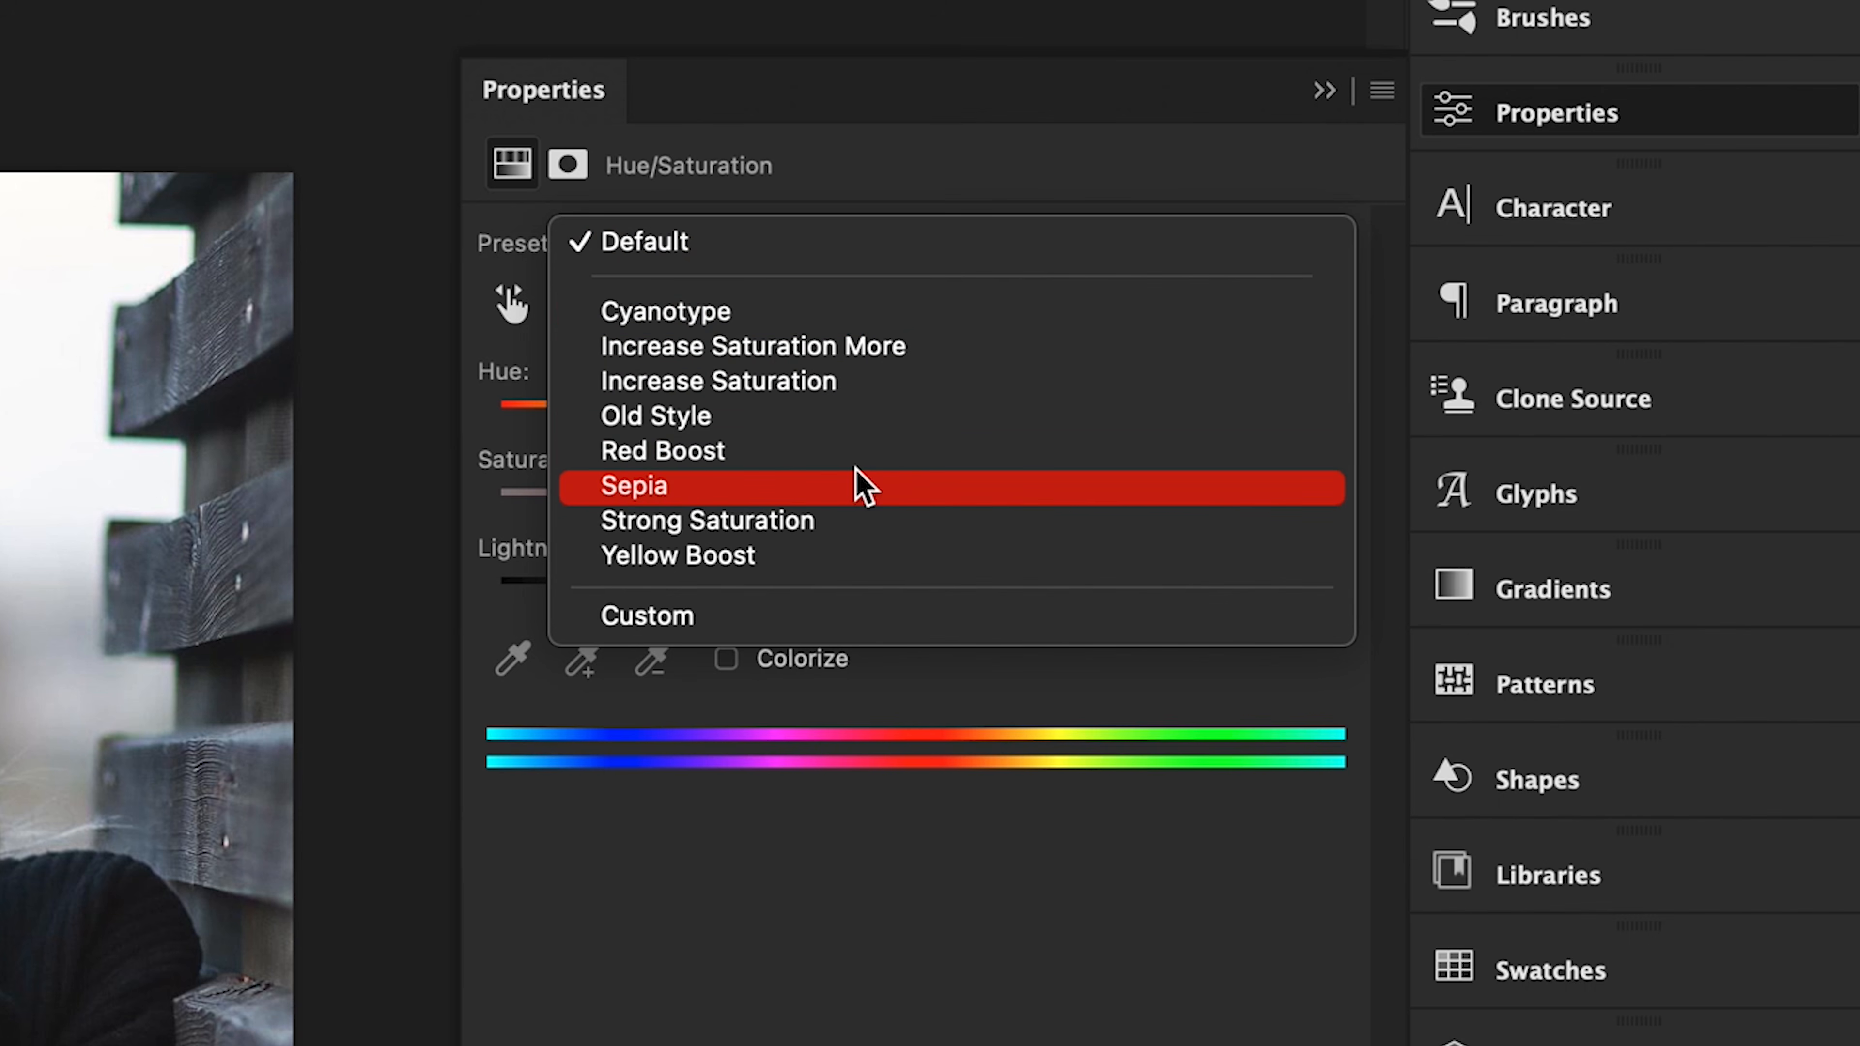
click(857, 485)
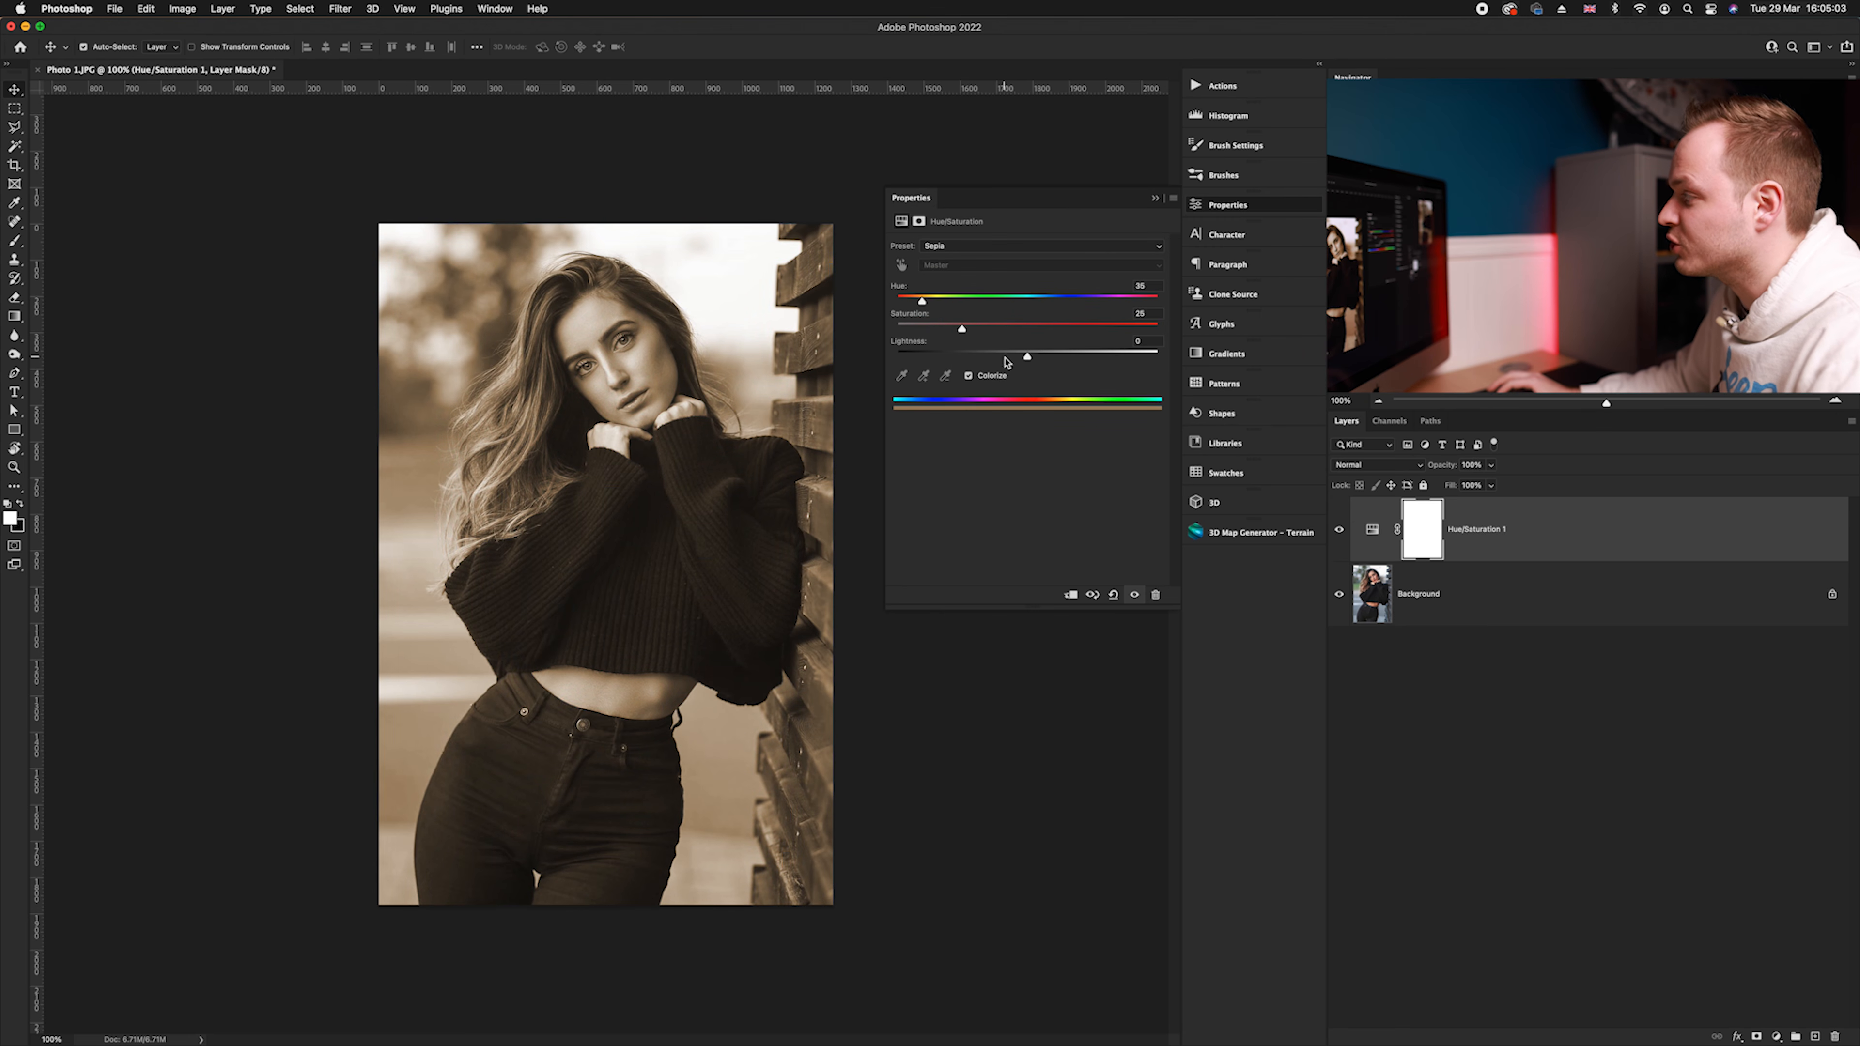
click(937, 246)
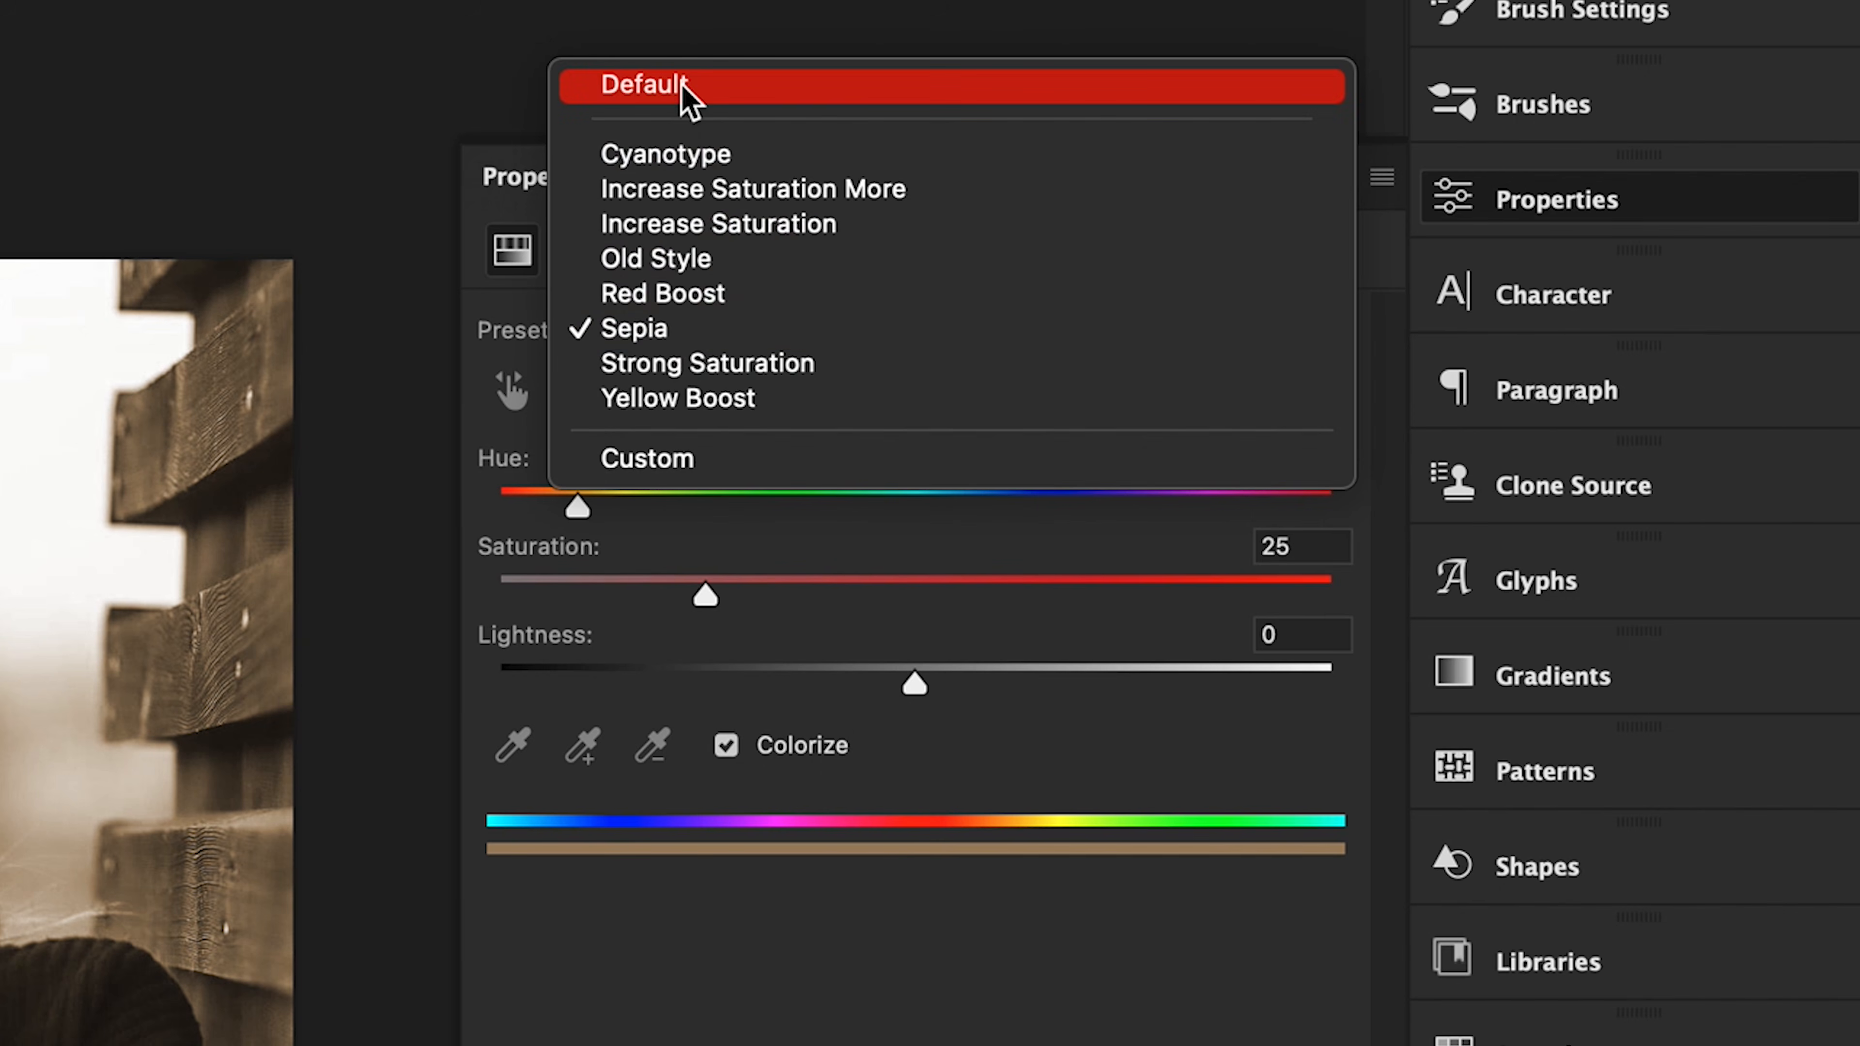
click(688, 86)
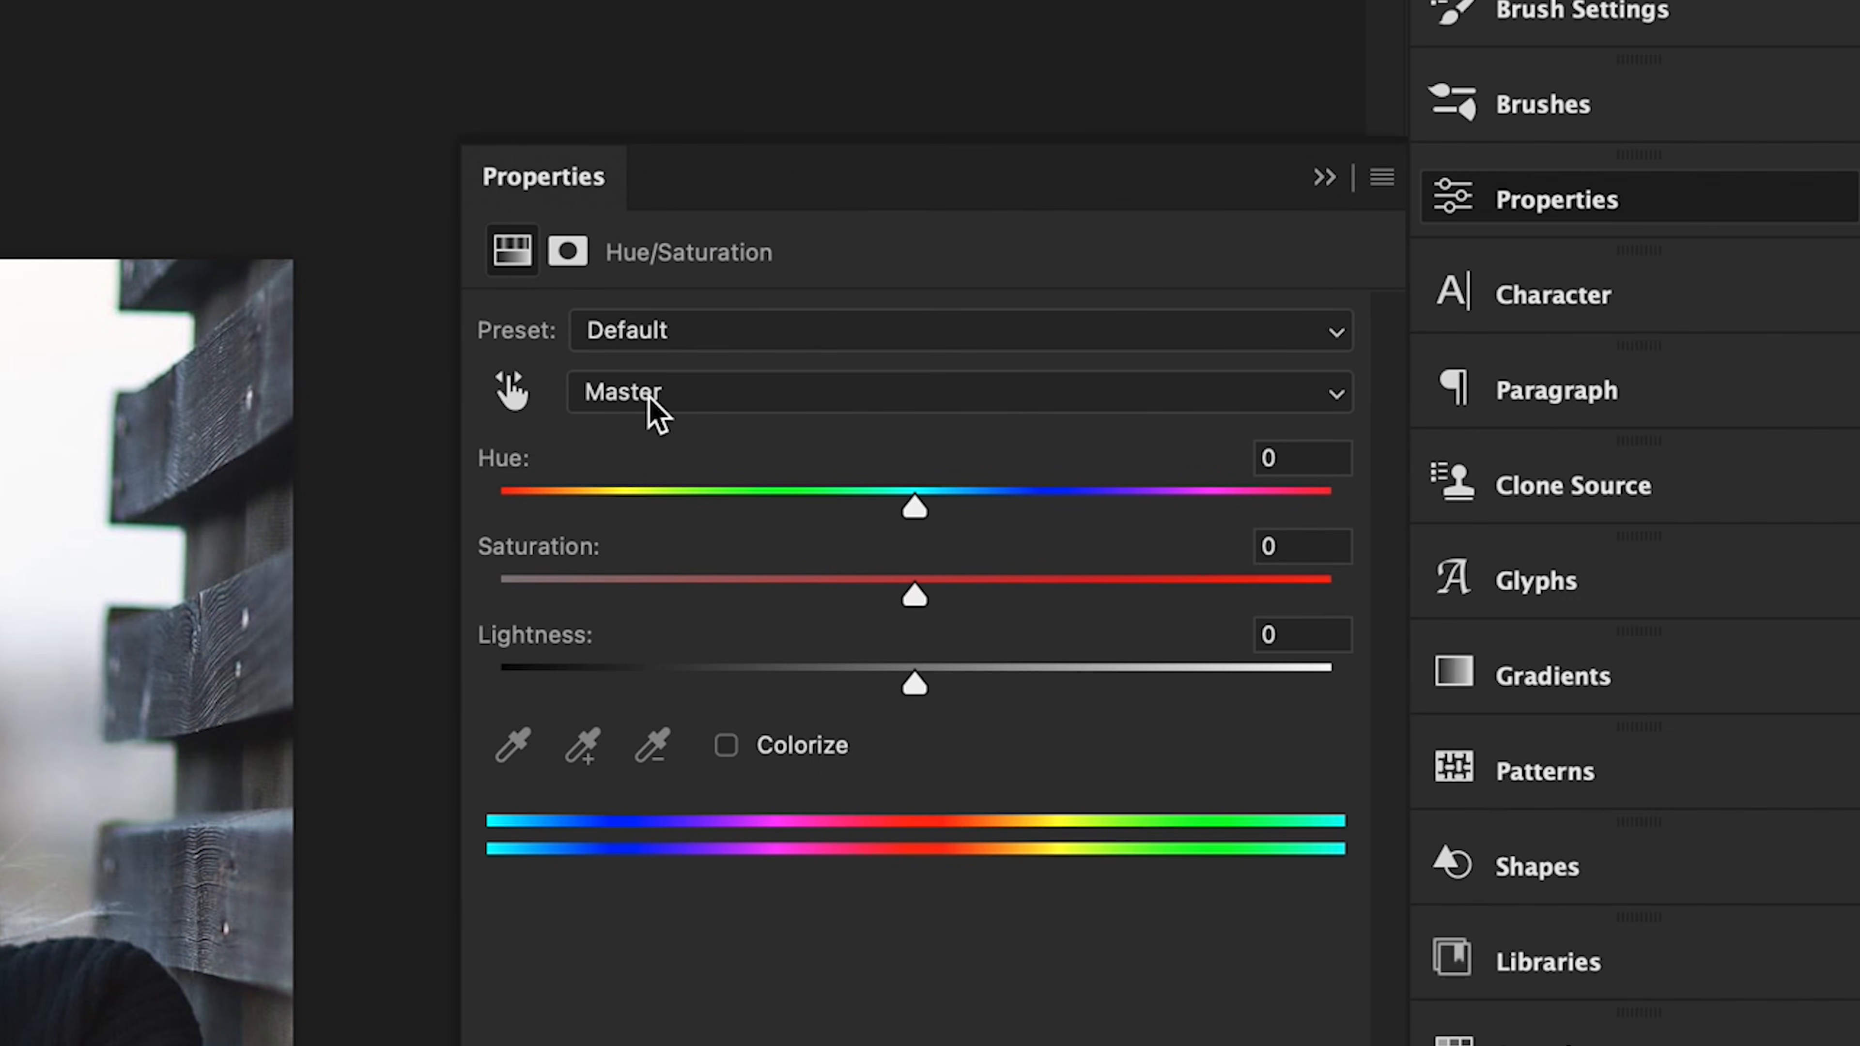
Try Hue at -72, Saturation at -82 and Lightness at +1 in the Master range, and return to the Default preset
click(653, 408)
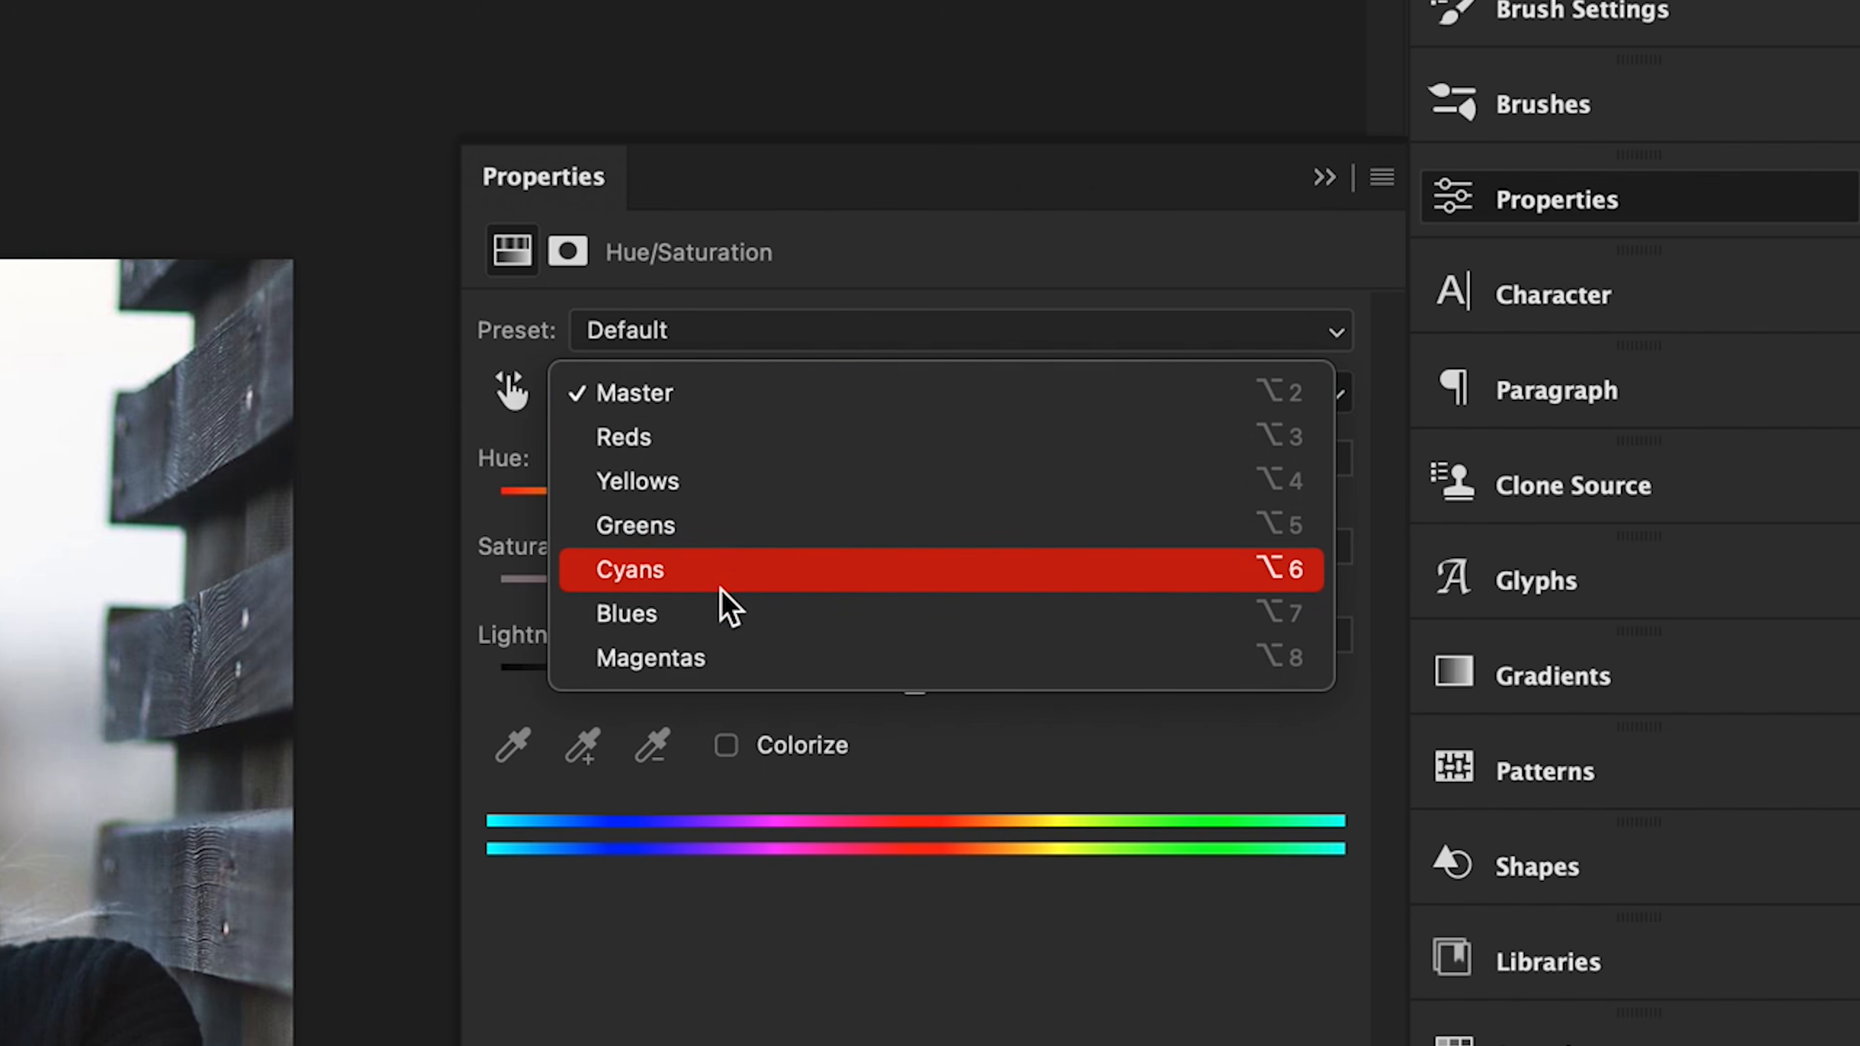
click(707, 954)
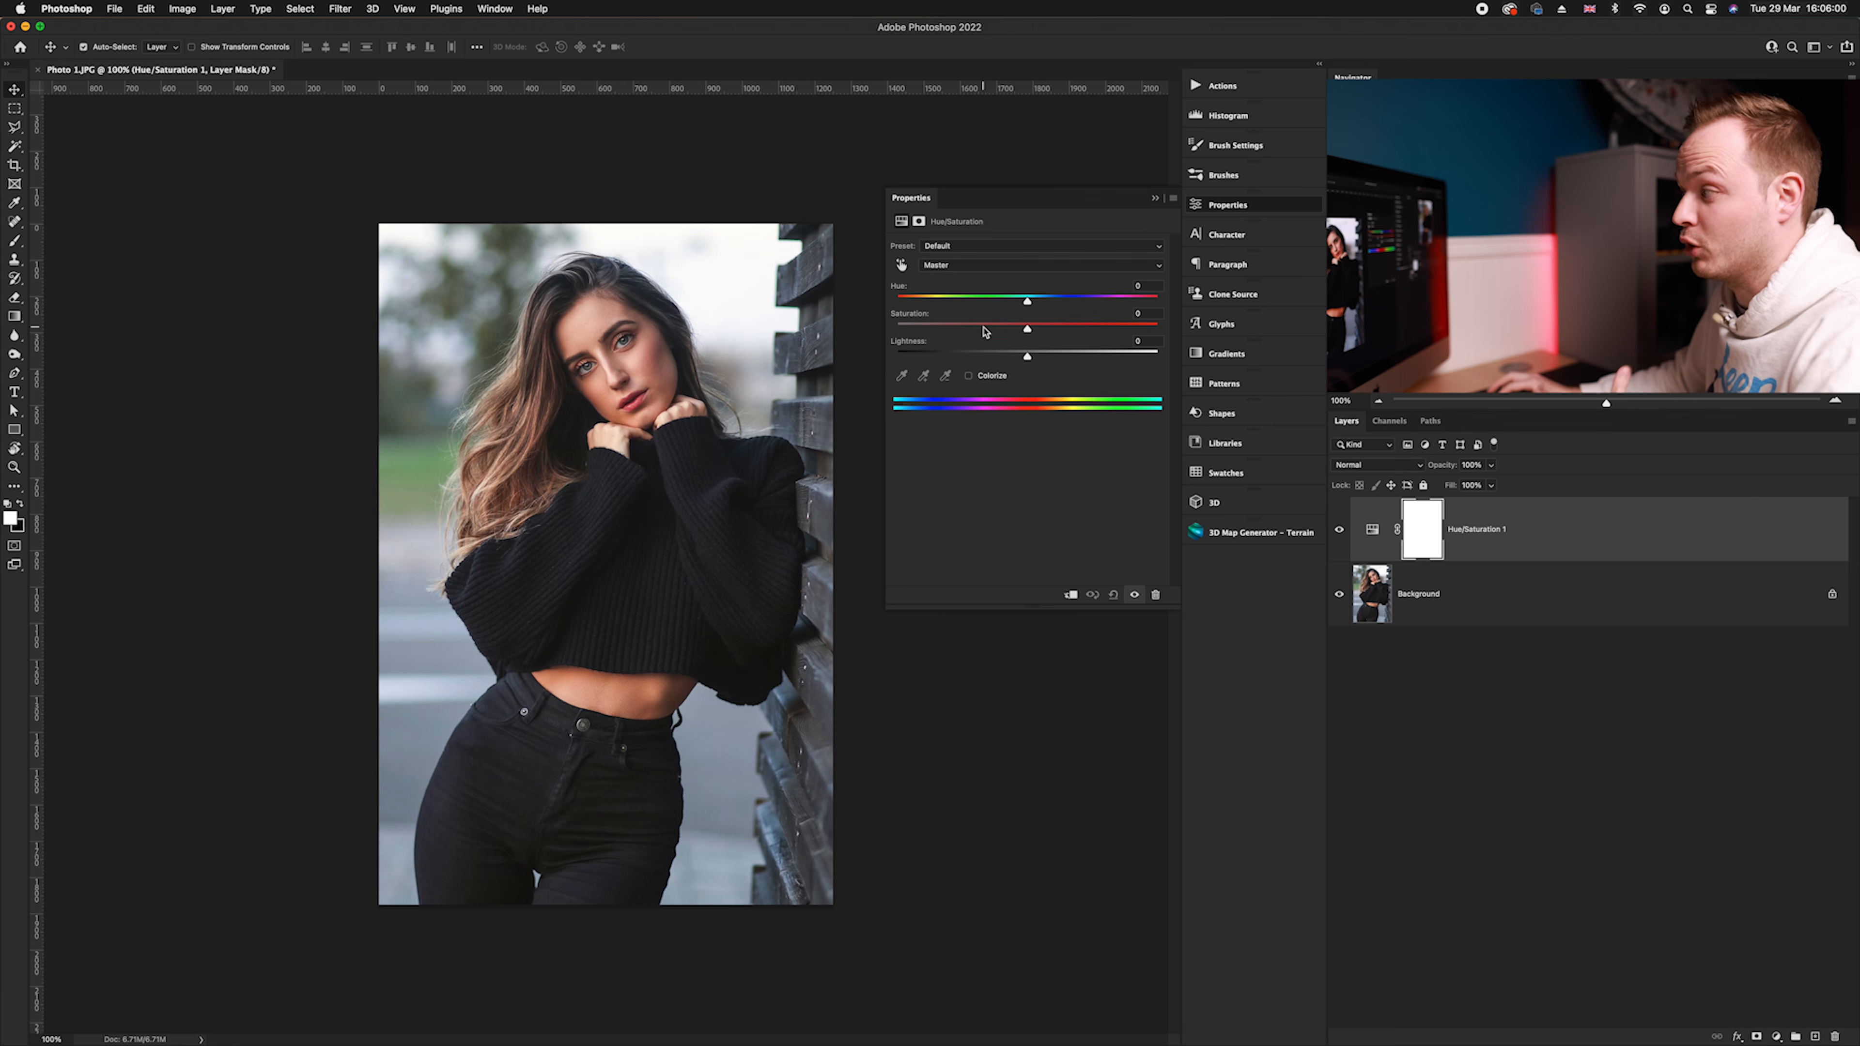
drag(1022, 305, 990, 308)
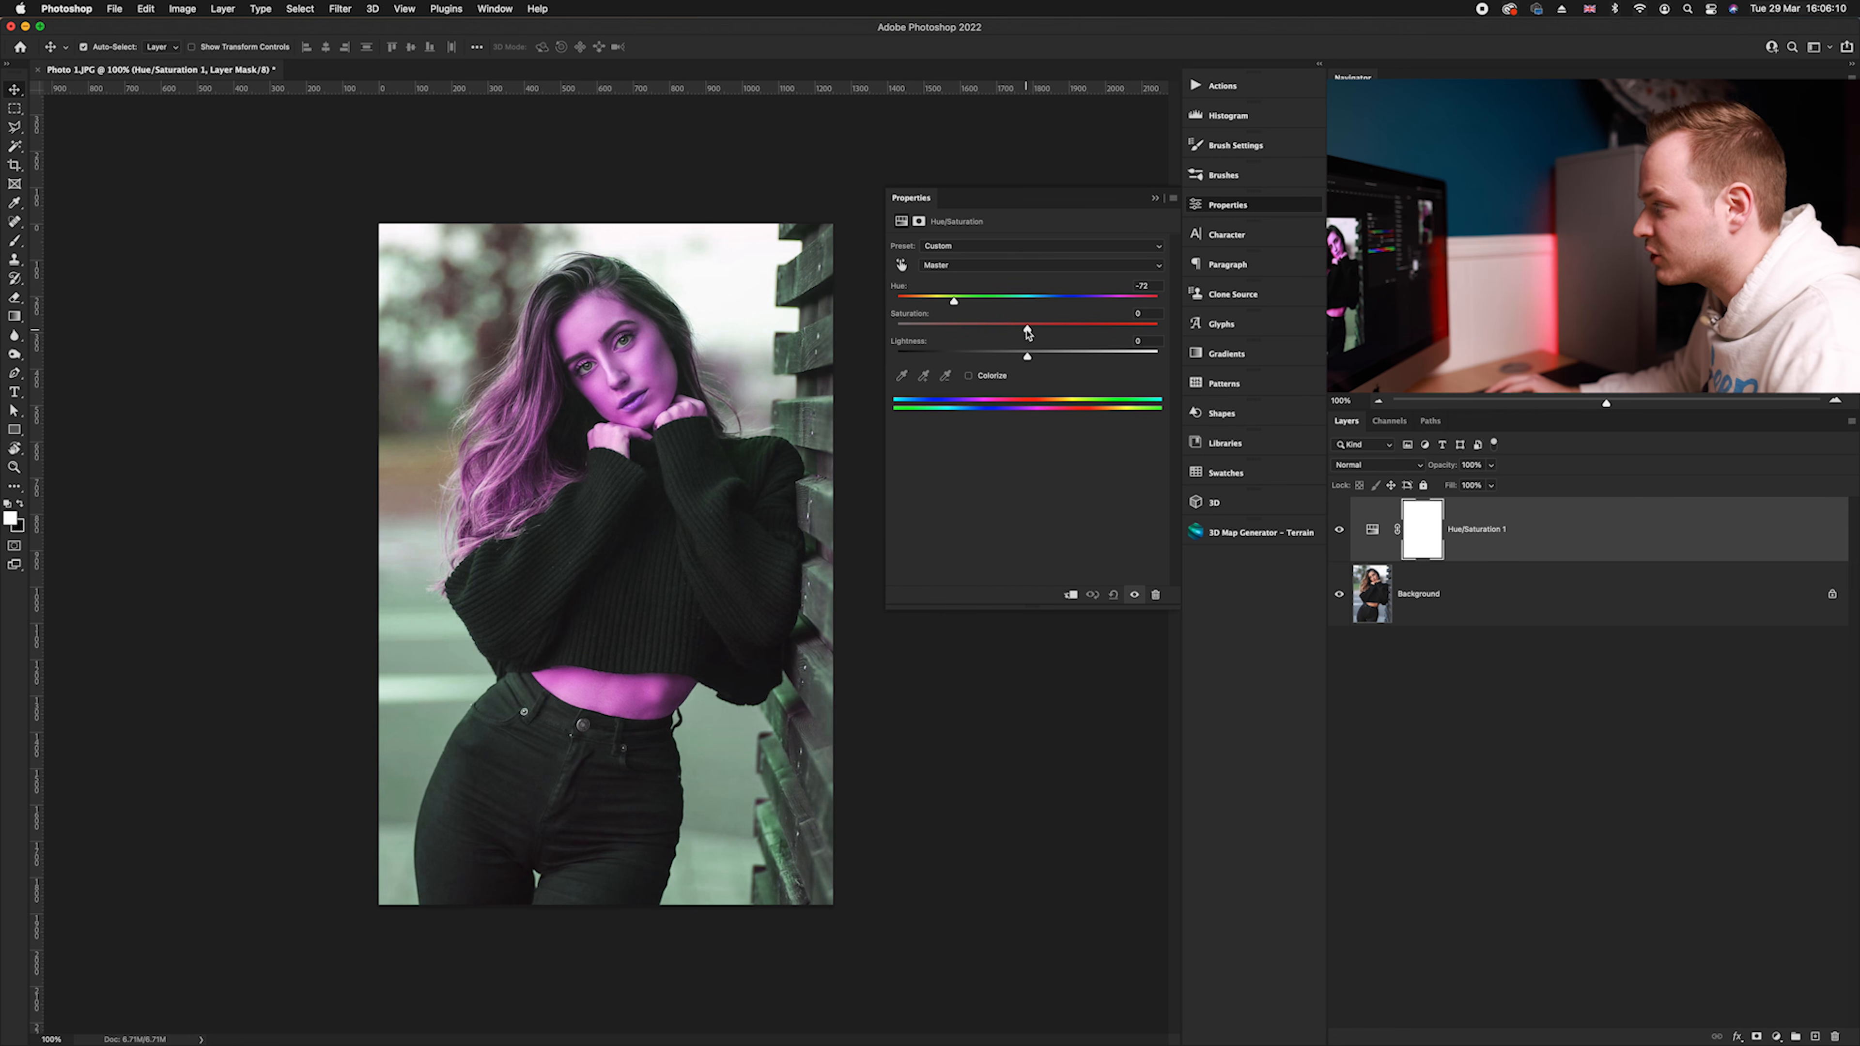
drag(956, 331, 923, 334)
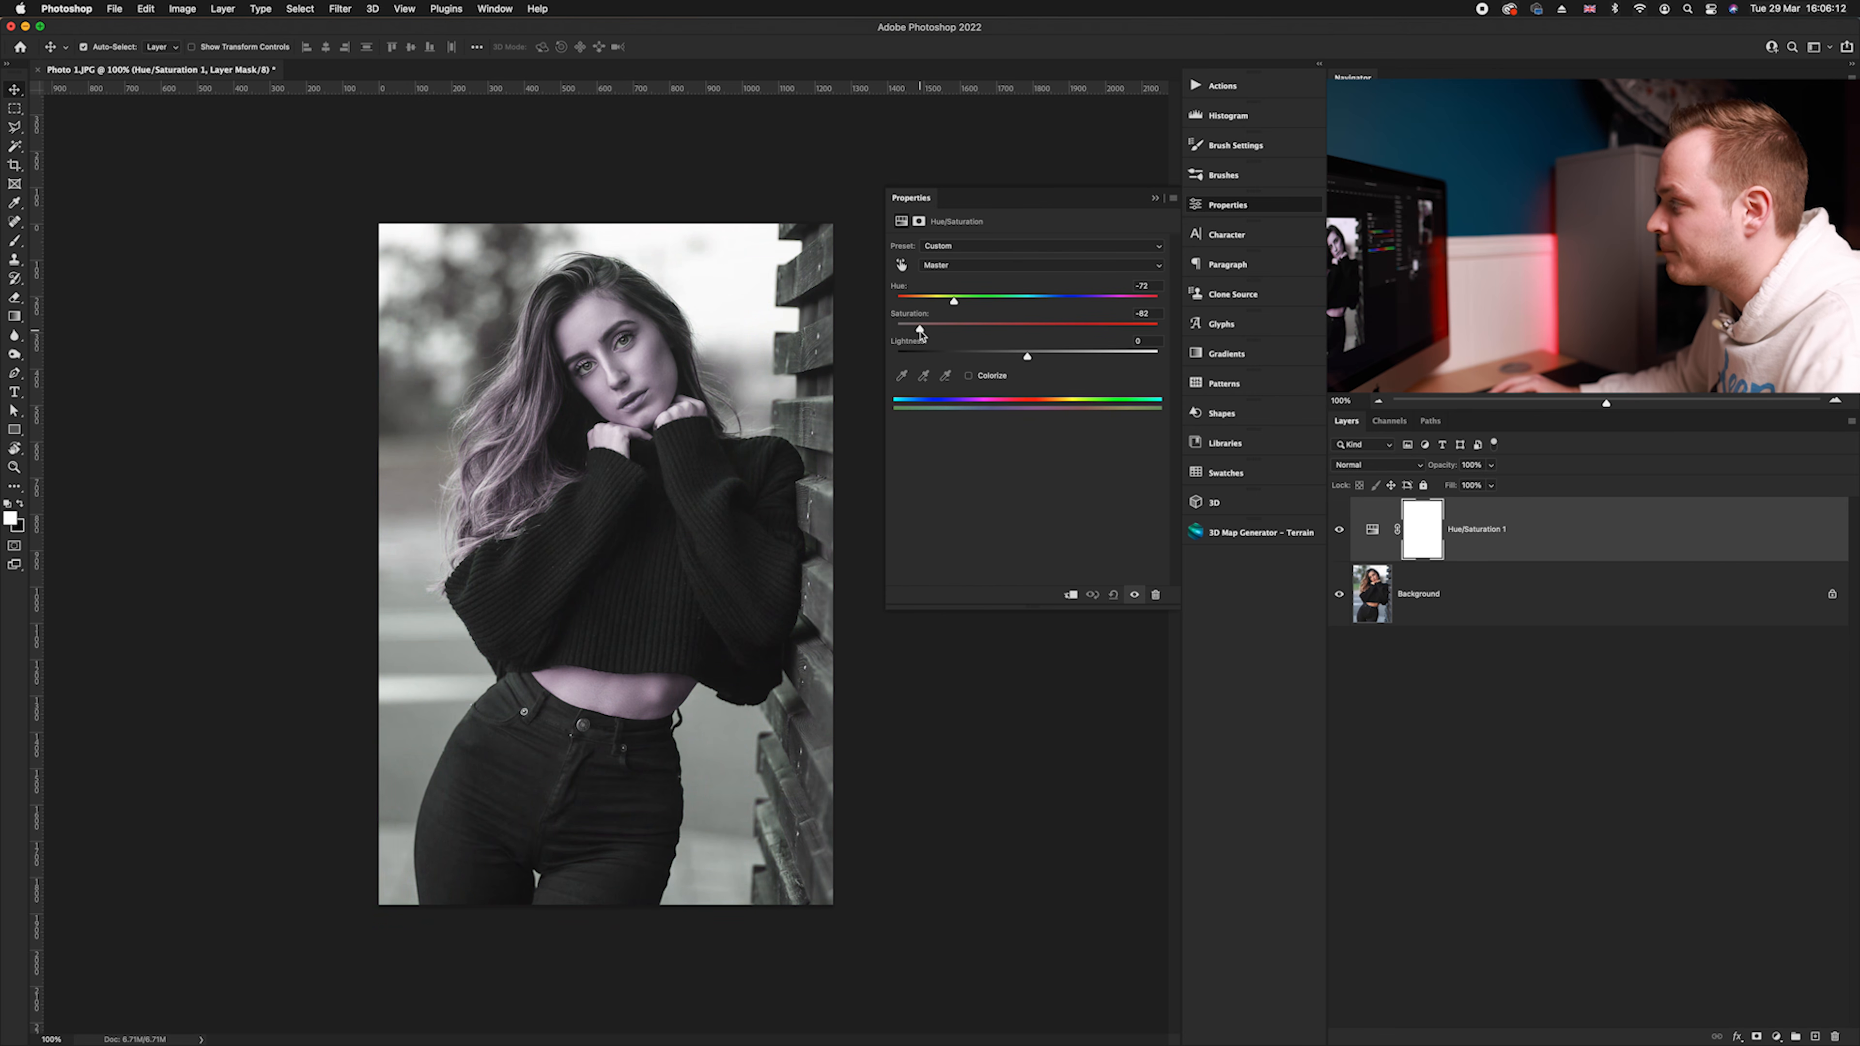
mouse_move(1031, 357)
mouse_down()
mouse_move(935, 365)
mouse_move(1028, 359)
mouse_up()
click(957, 250)
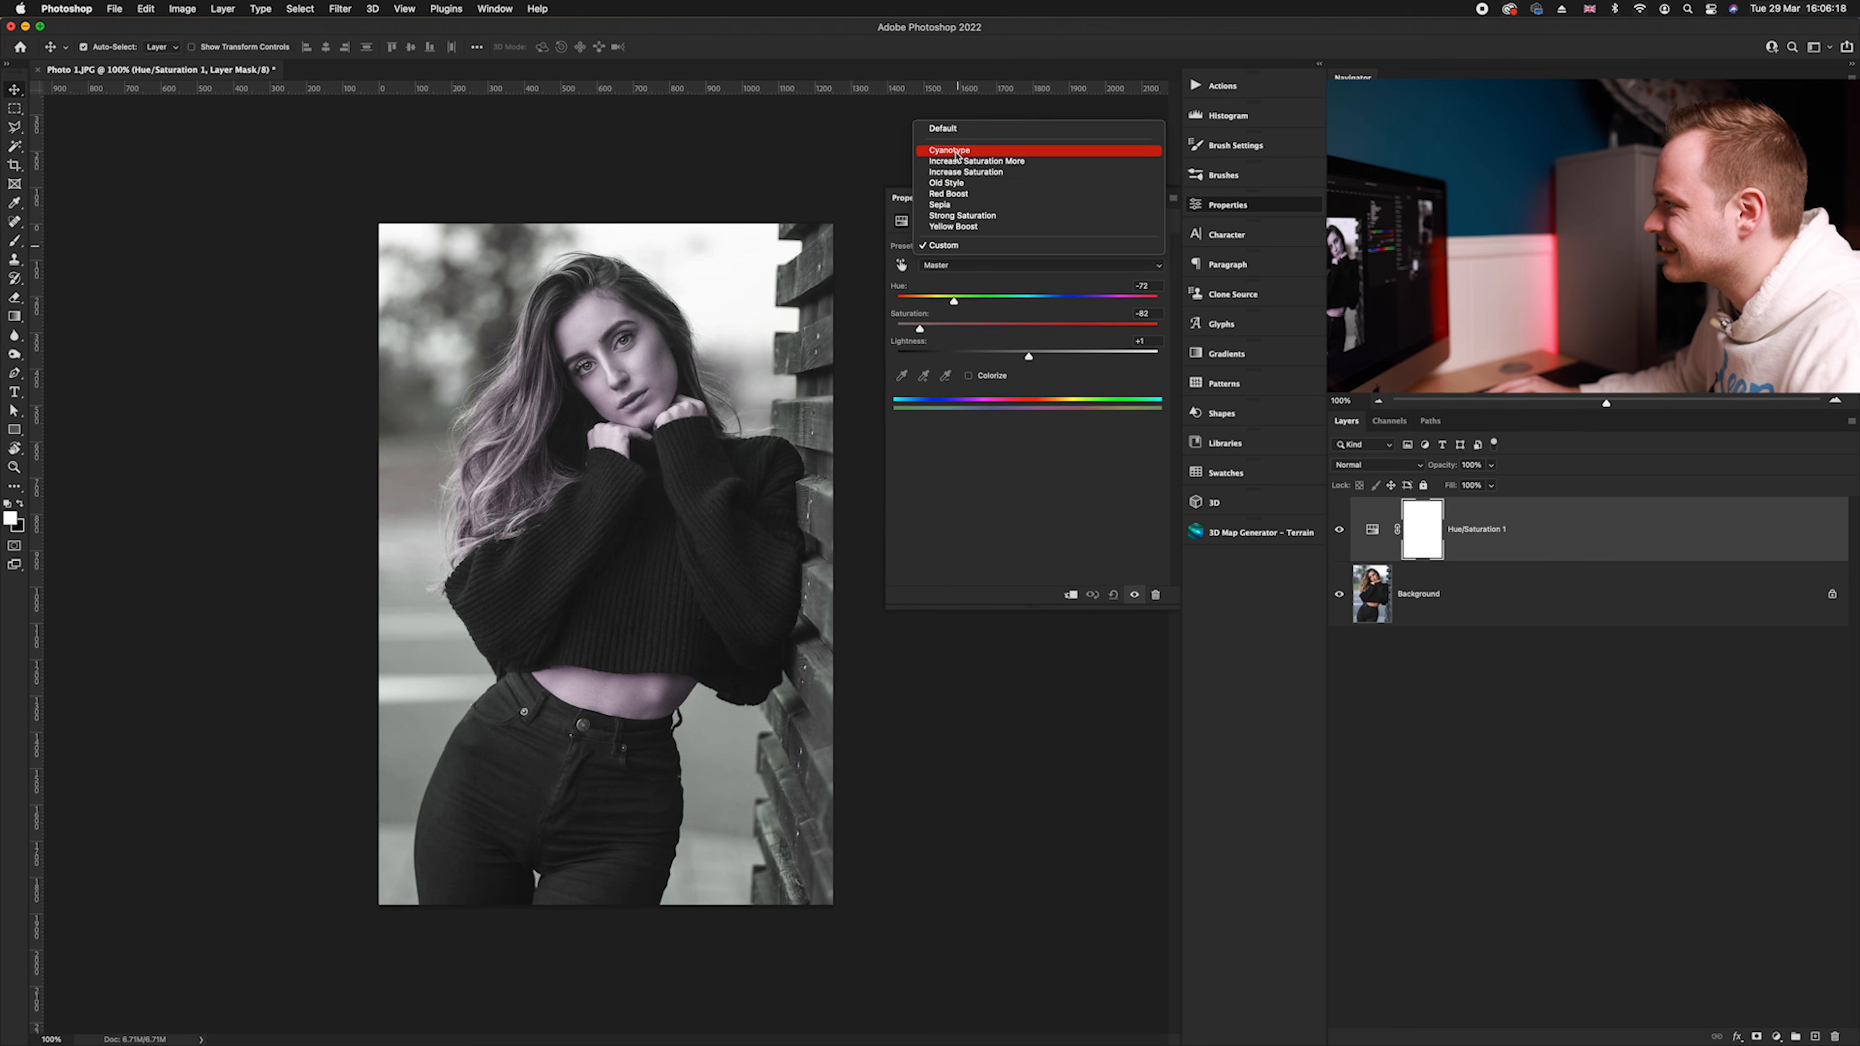
click(951, 130)
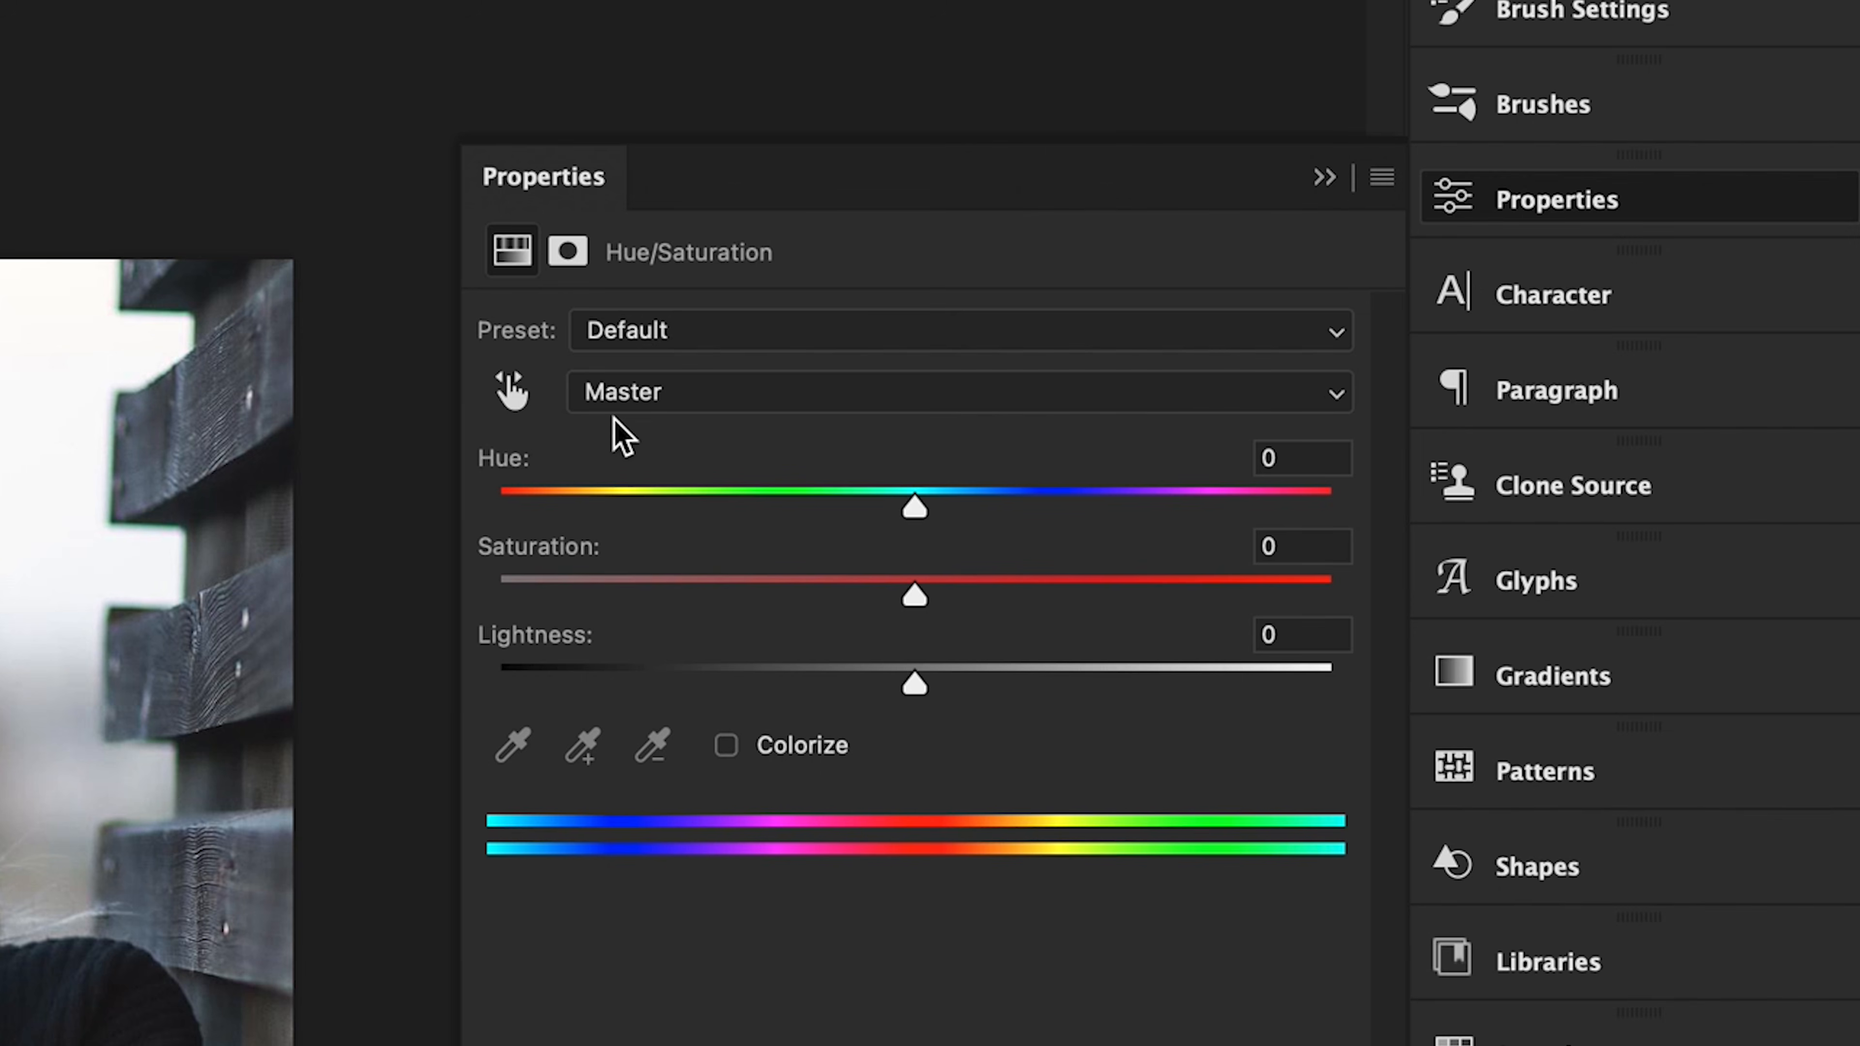
In the Reds range, try Saturation at -100, +51 and +43 and Lightness at -11, and return to the Default preset
click(929, 267)
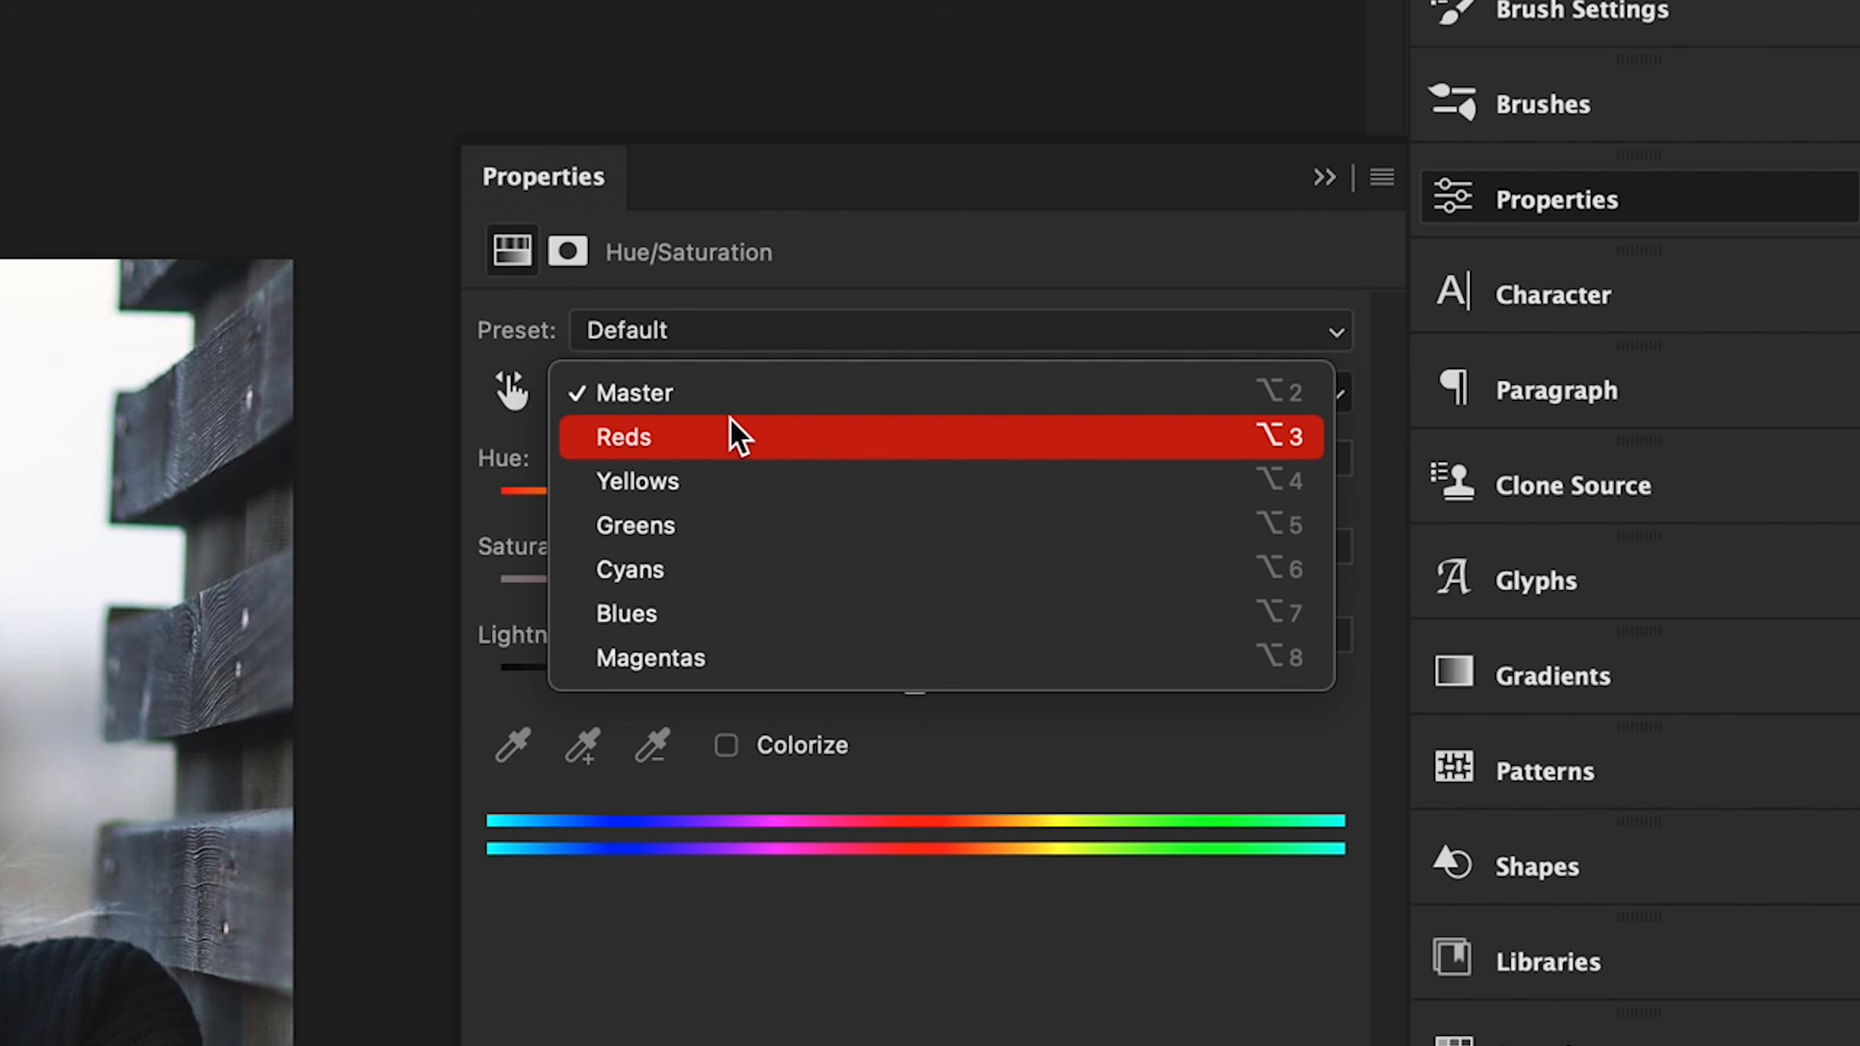
click(736, 447)
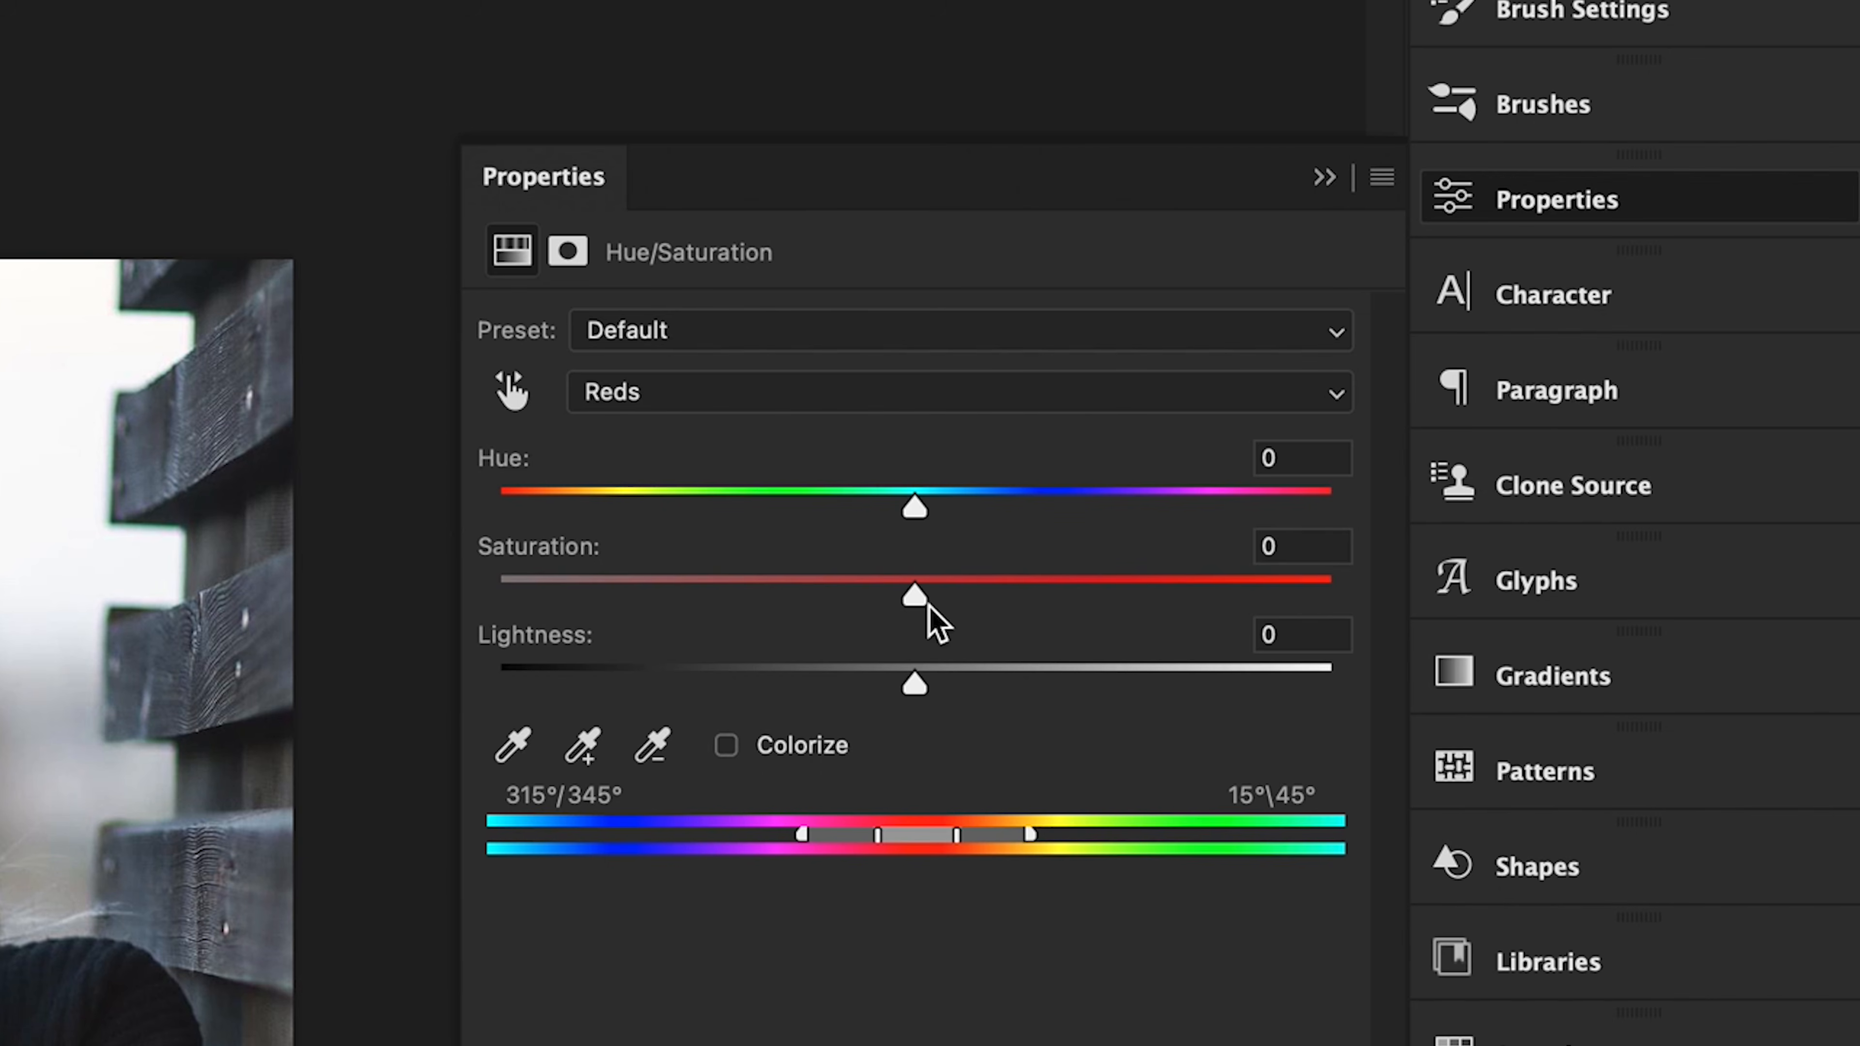
drag(917, 606, 622, 599)
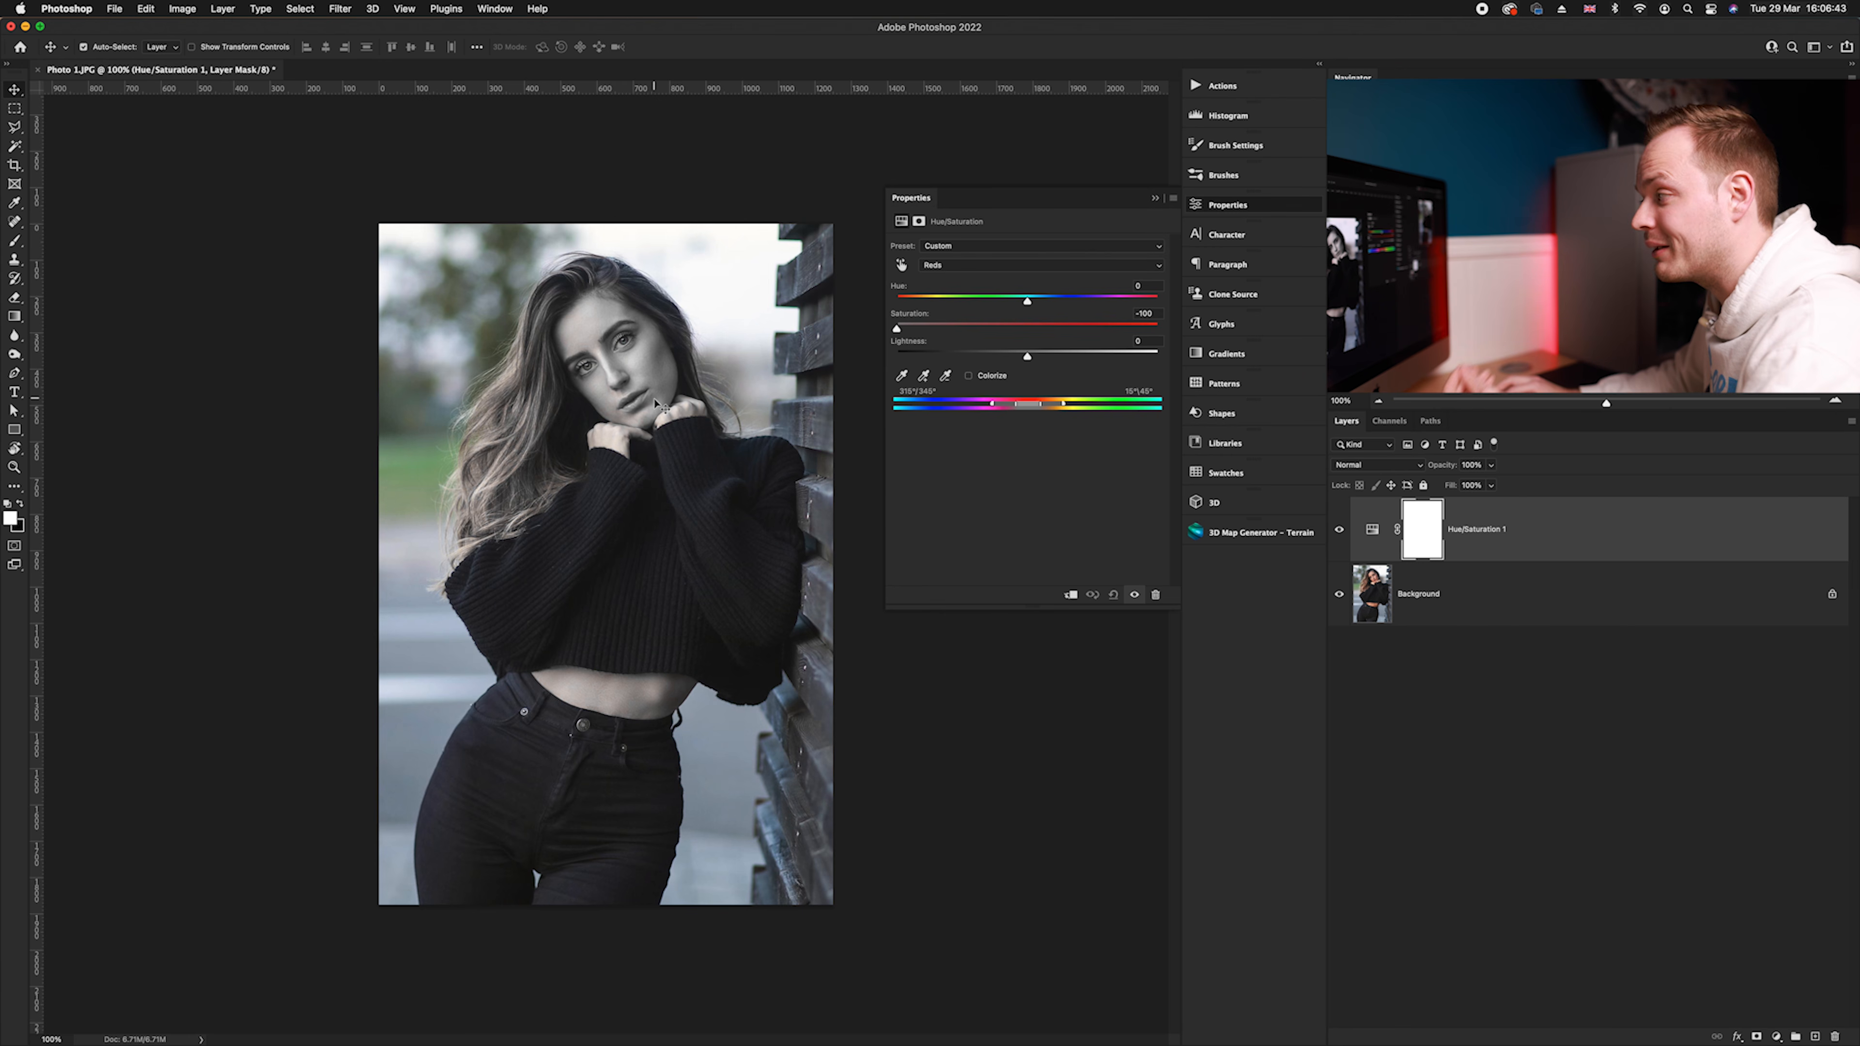
drag(894, 330, 1110, 332)
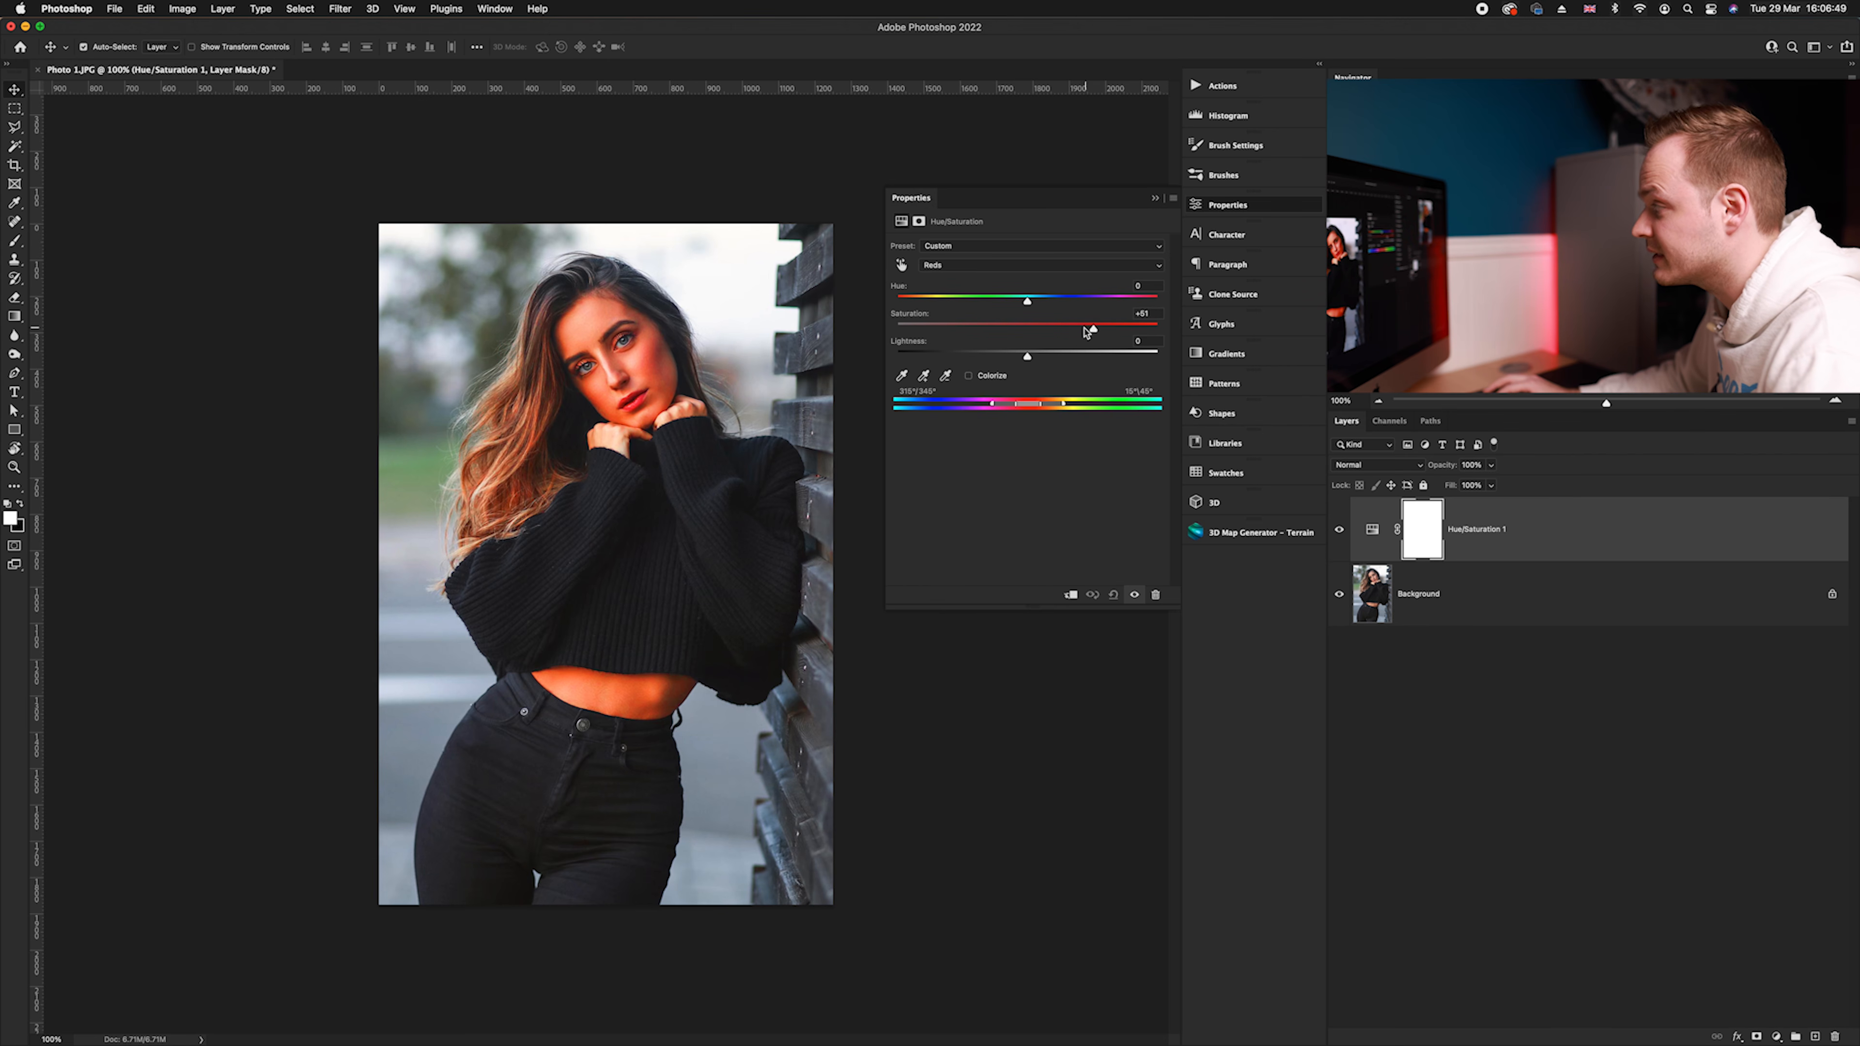
mouse_move(1029, 358)
mouse_down()
mouse_move(936, 359)
mouse_move(1142, 359)
mouse_move(1014, 358)
mouse_up()
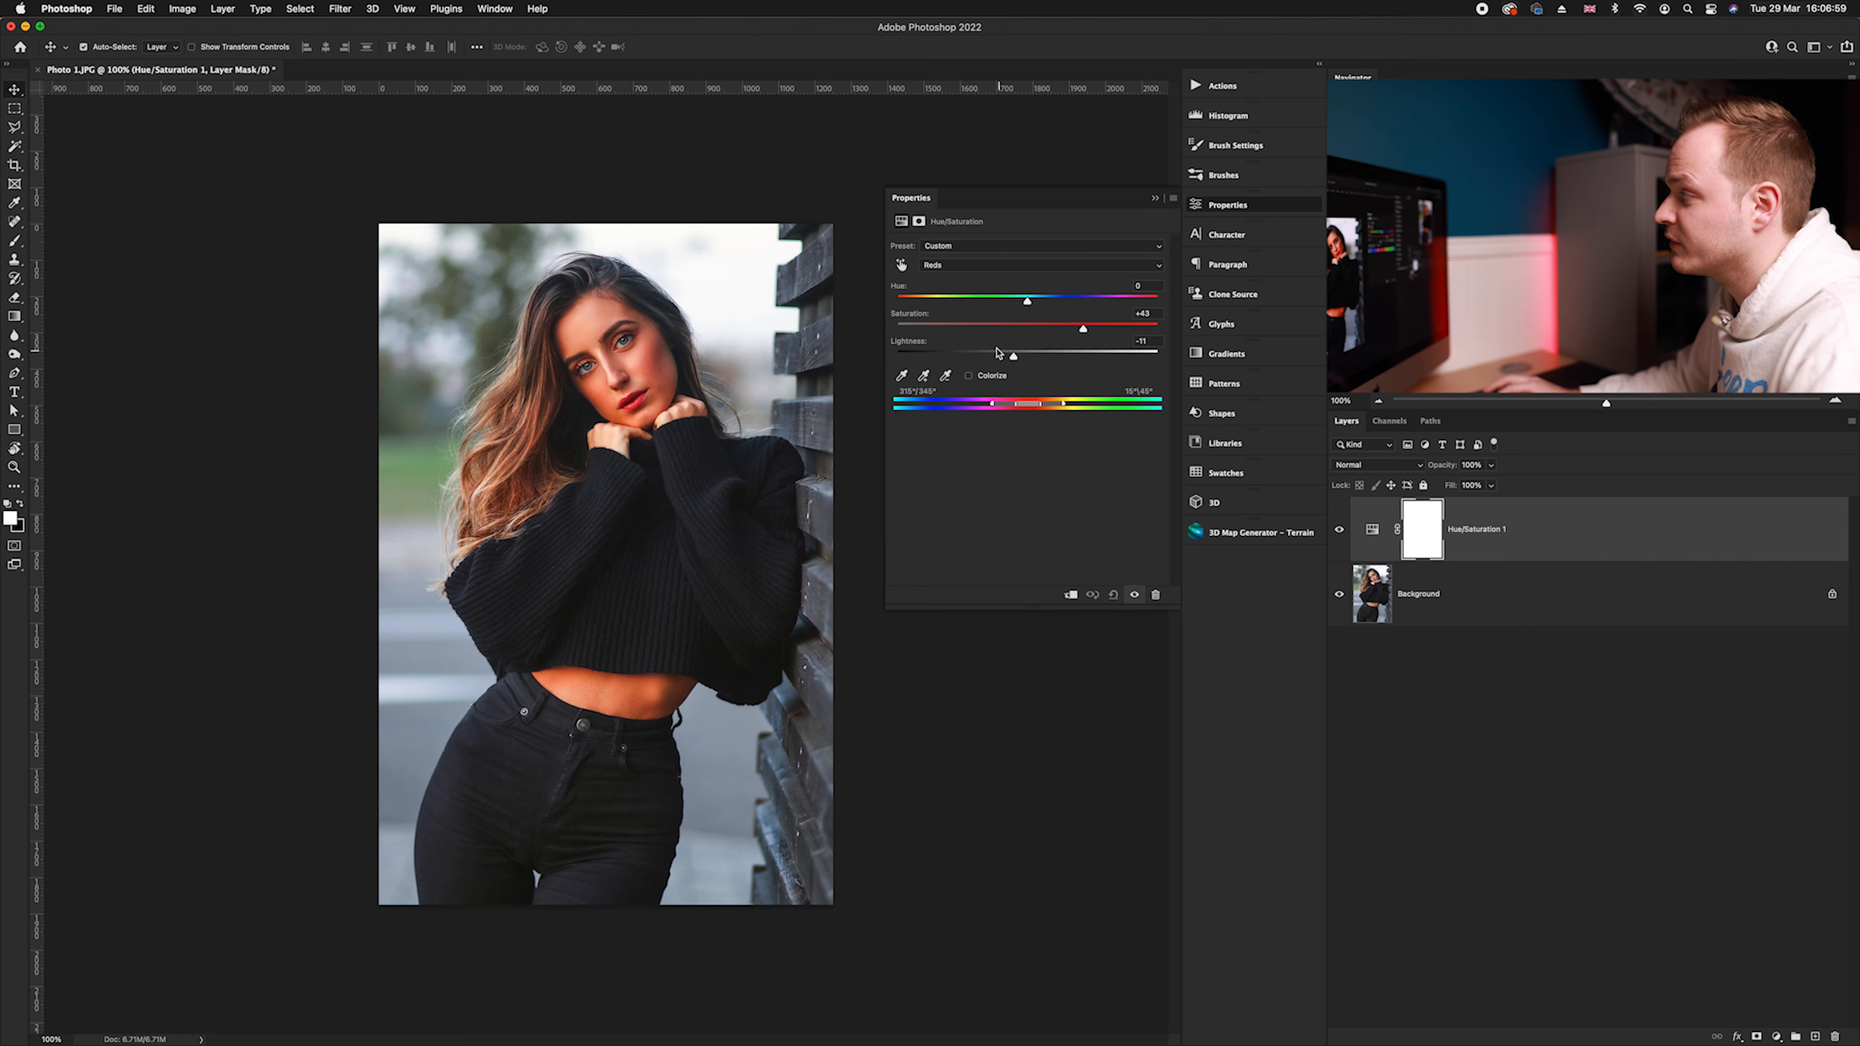
click(933, 247)
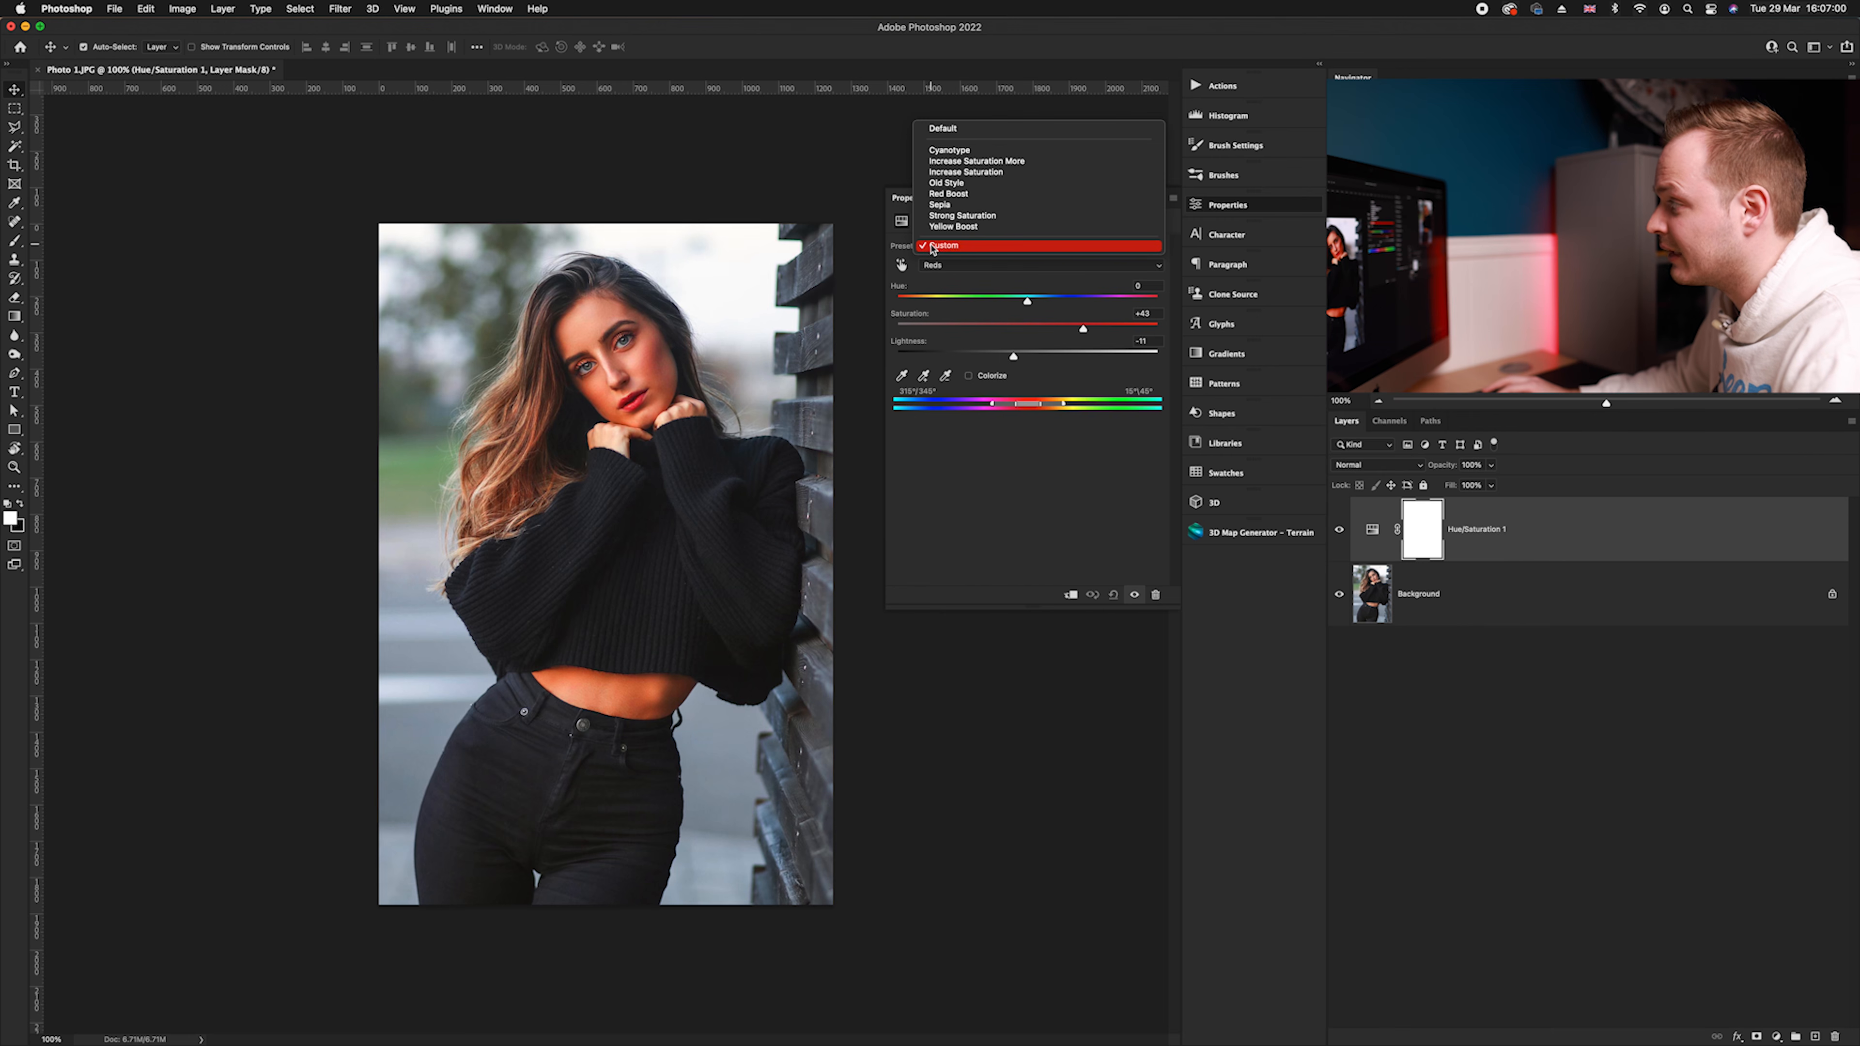
click(1005, 130)
In the Greens range, shift Hue to -42 and settle on -49, and adjust the greens' Saturation
click(1029, 270)
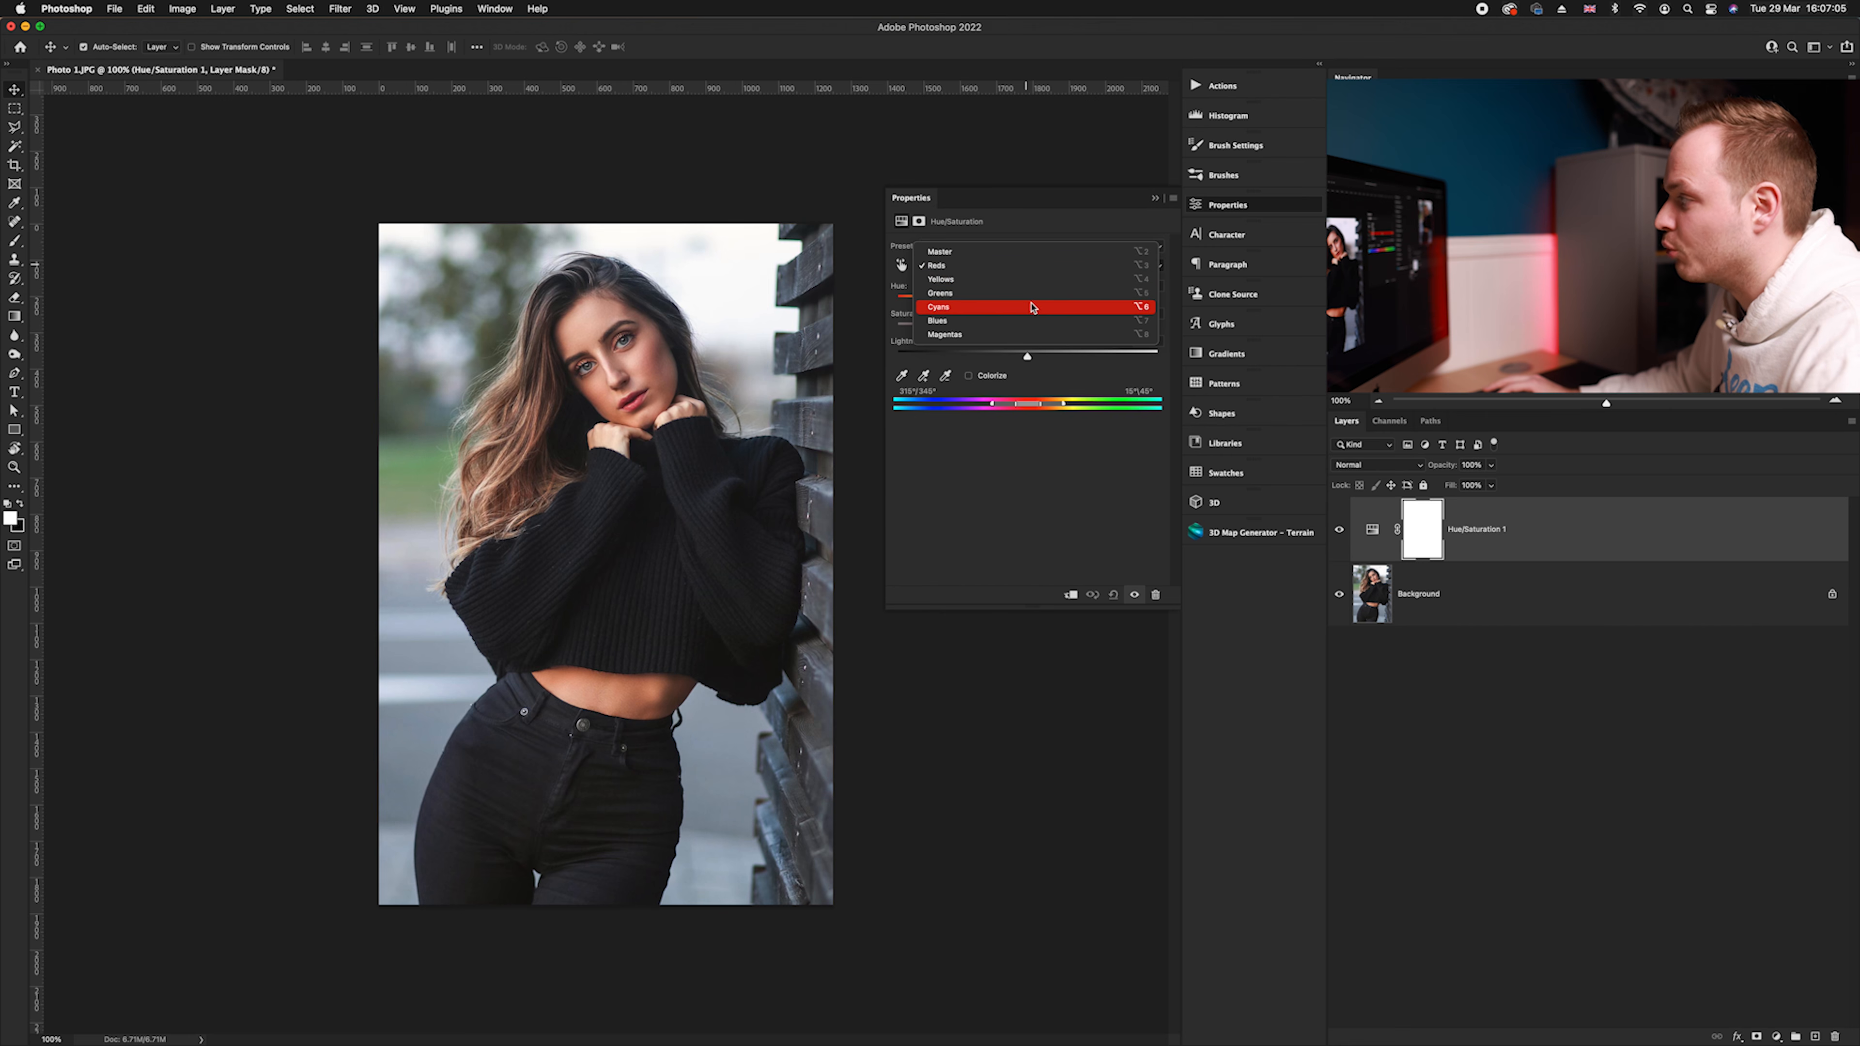
click(1023, 496)
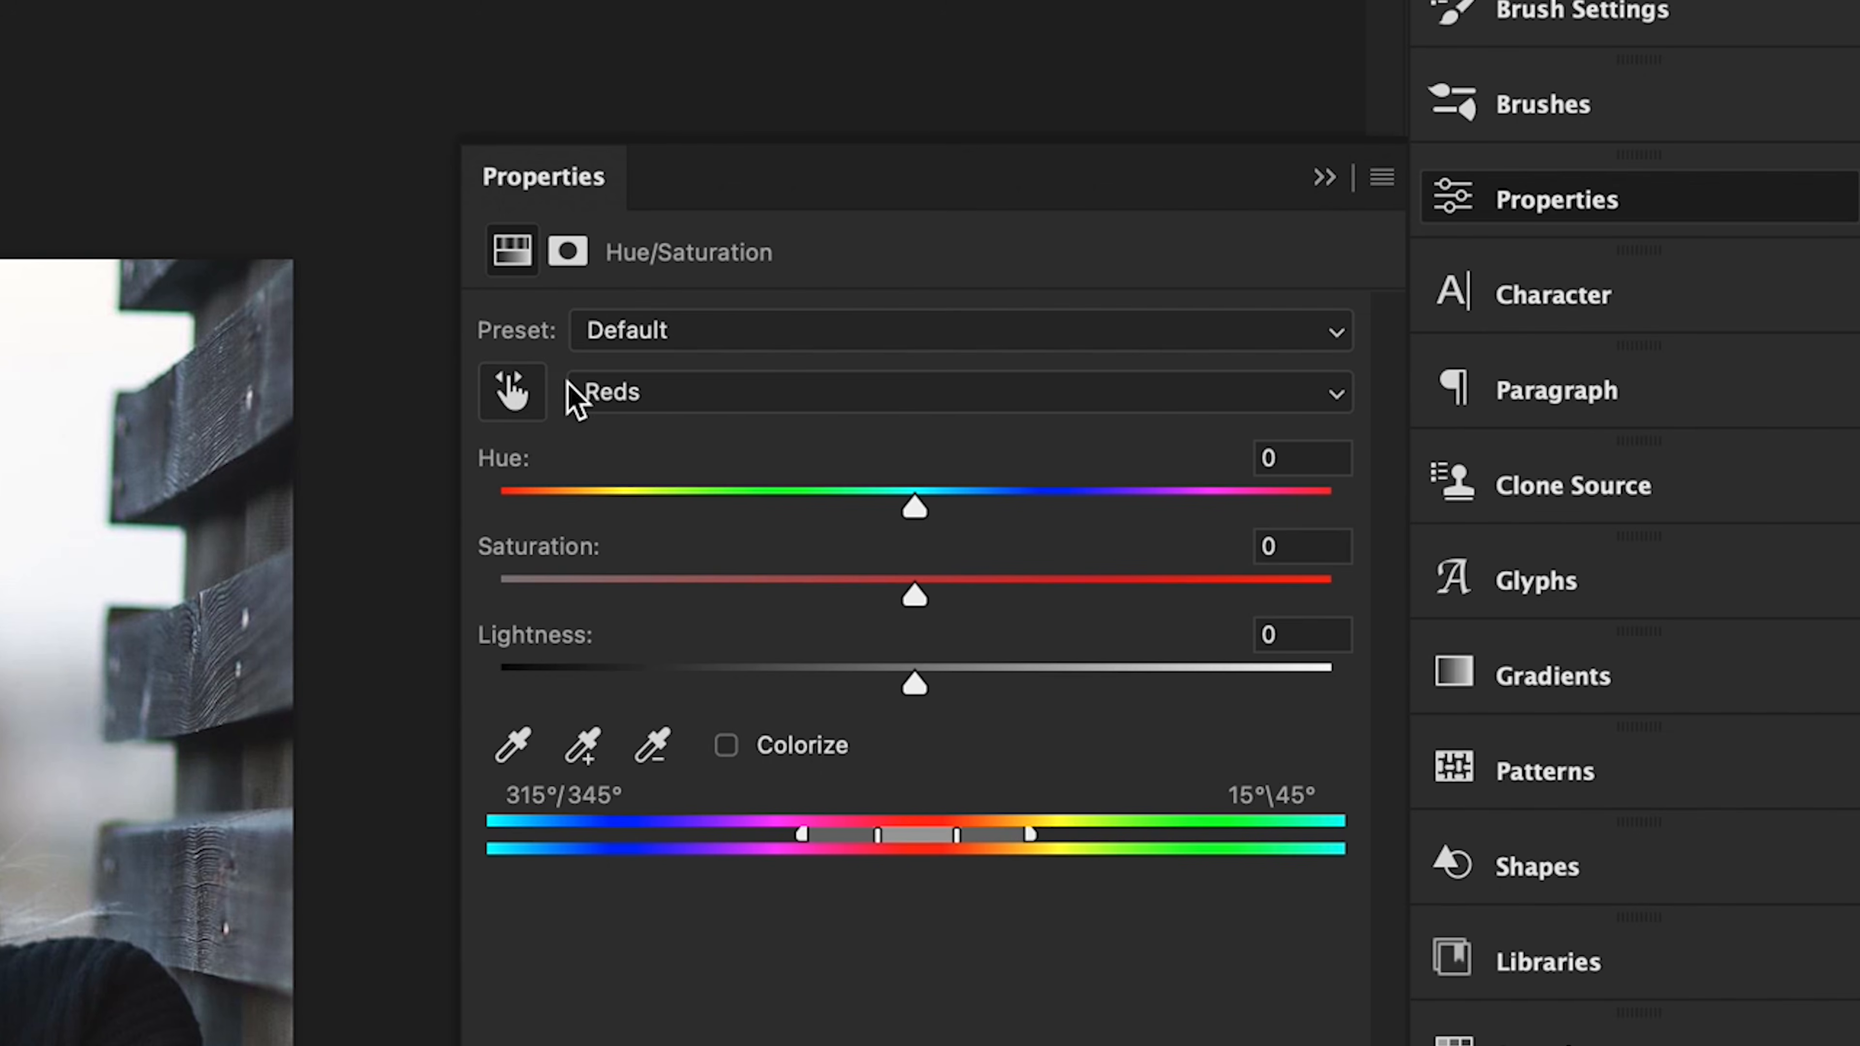
click(574, 399)
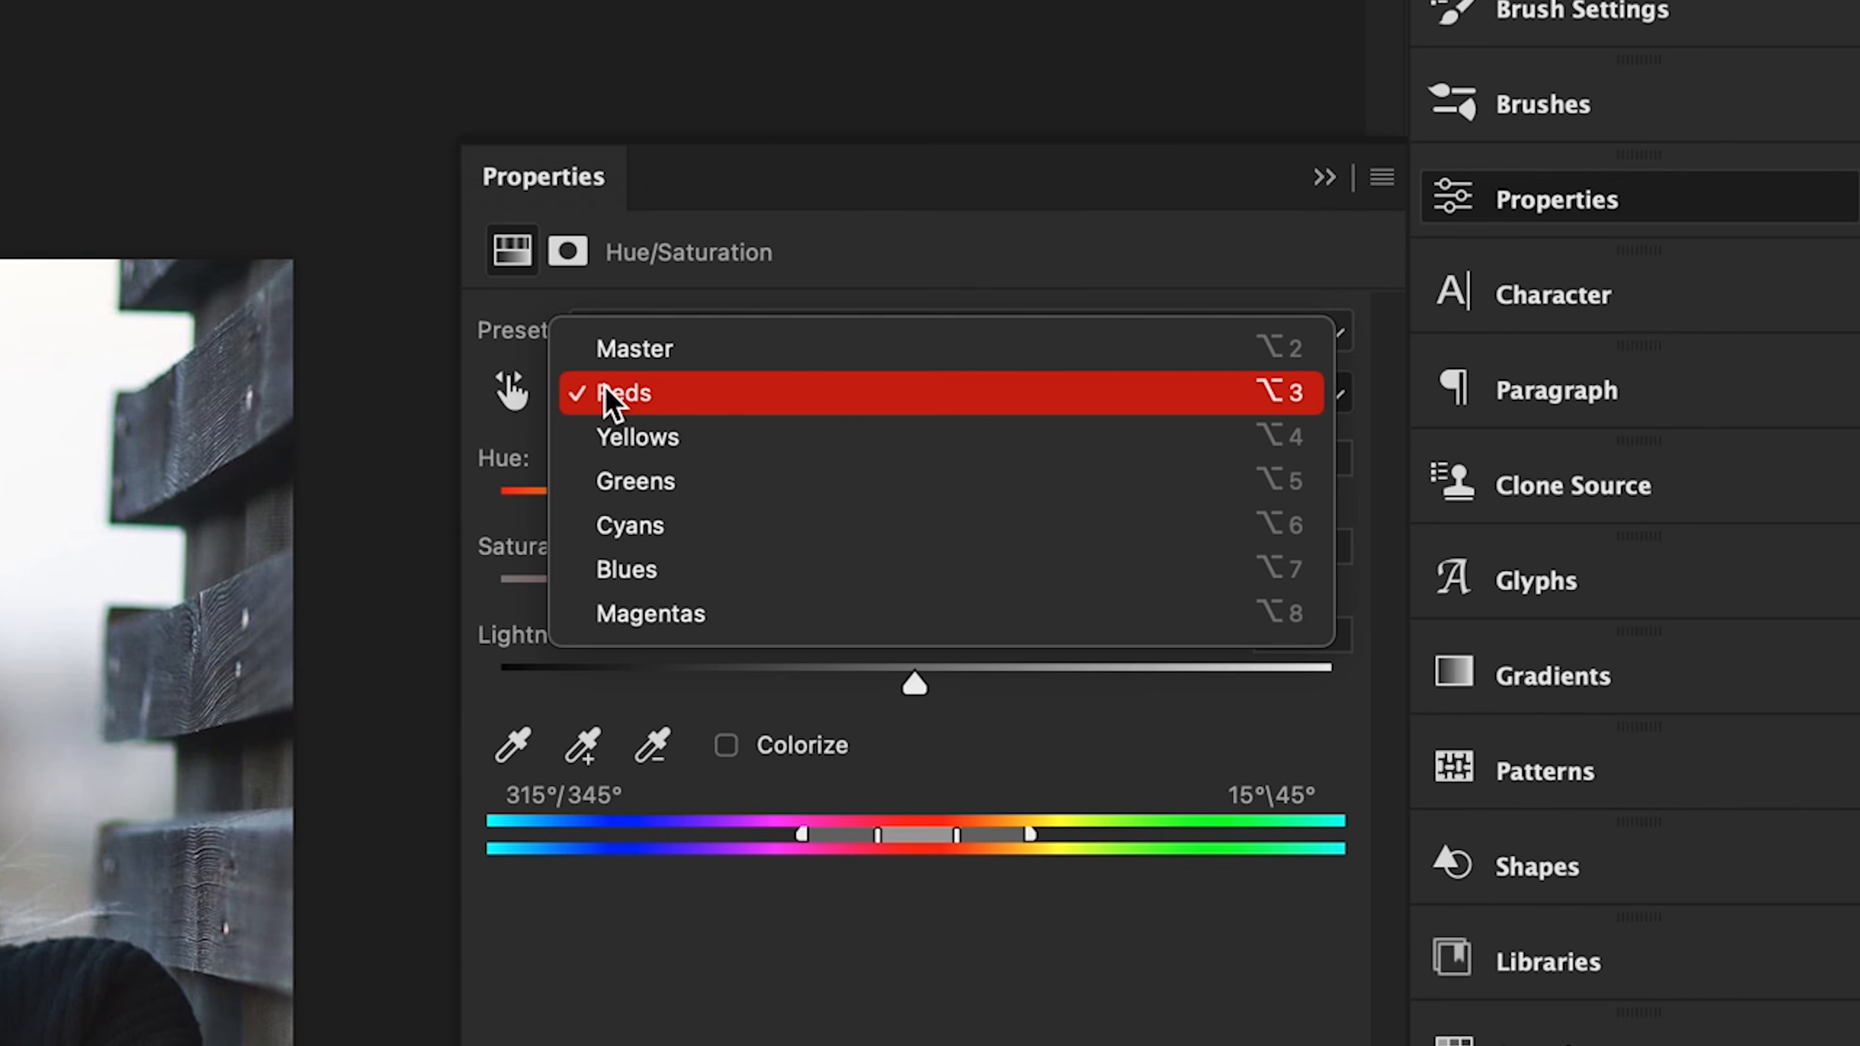
click(717, 432)
click(718, 411)
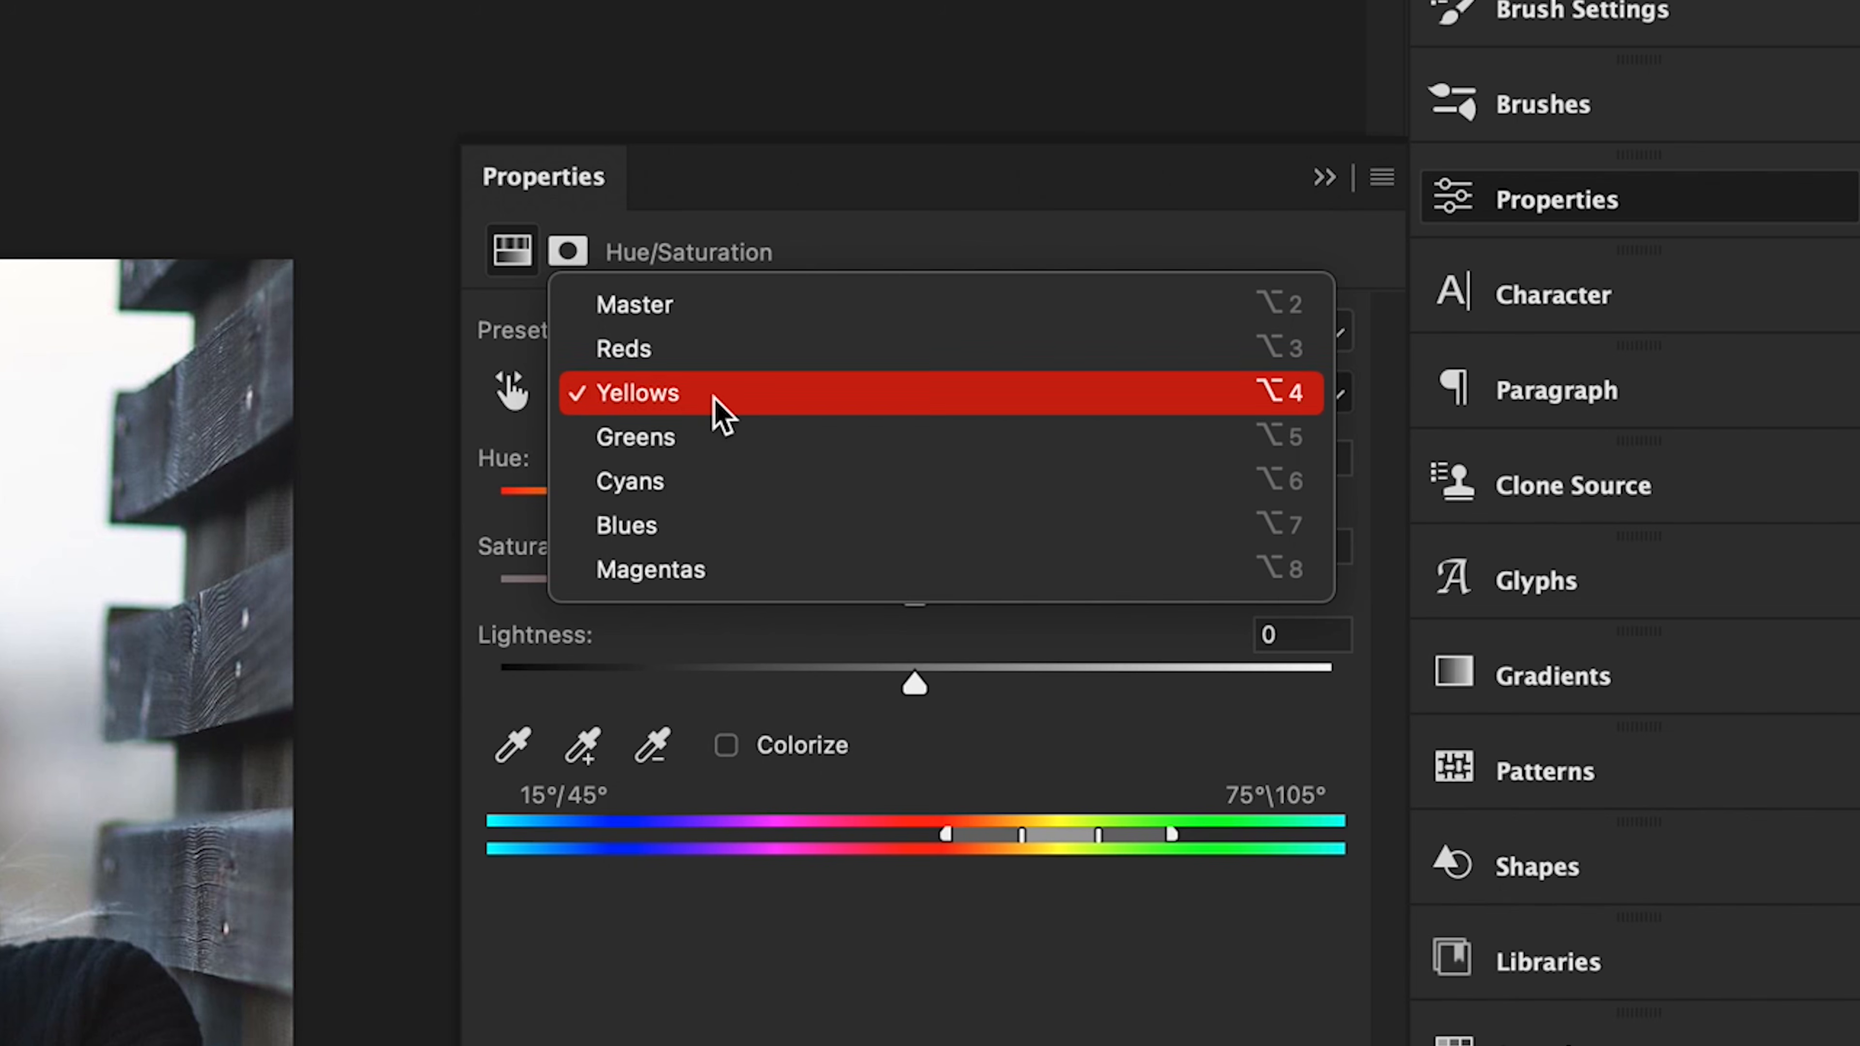
click(721, 437)
drag(917, 507, 715, 519)
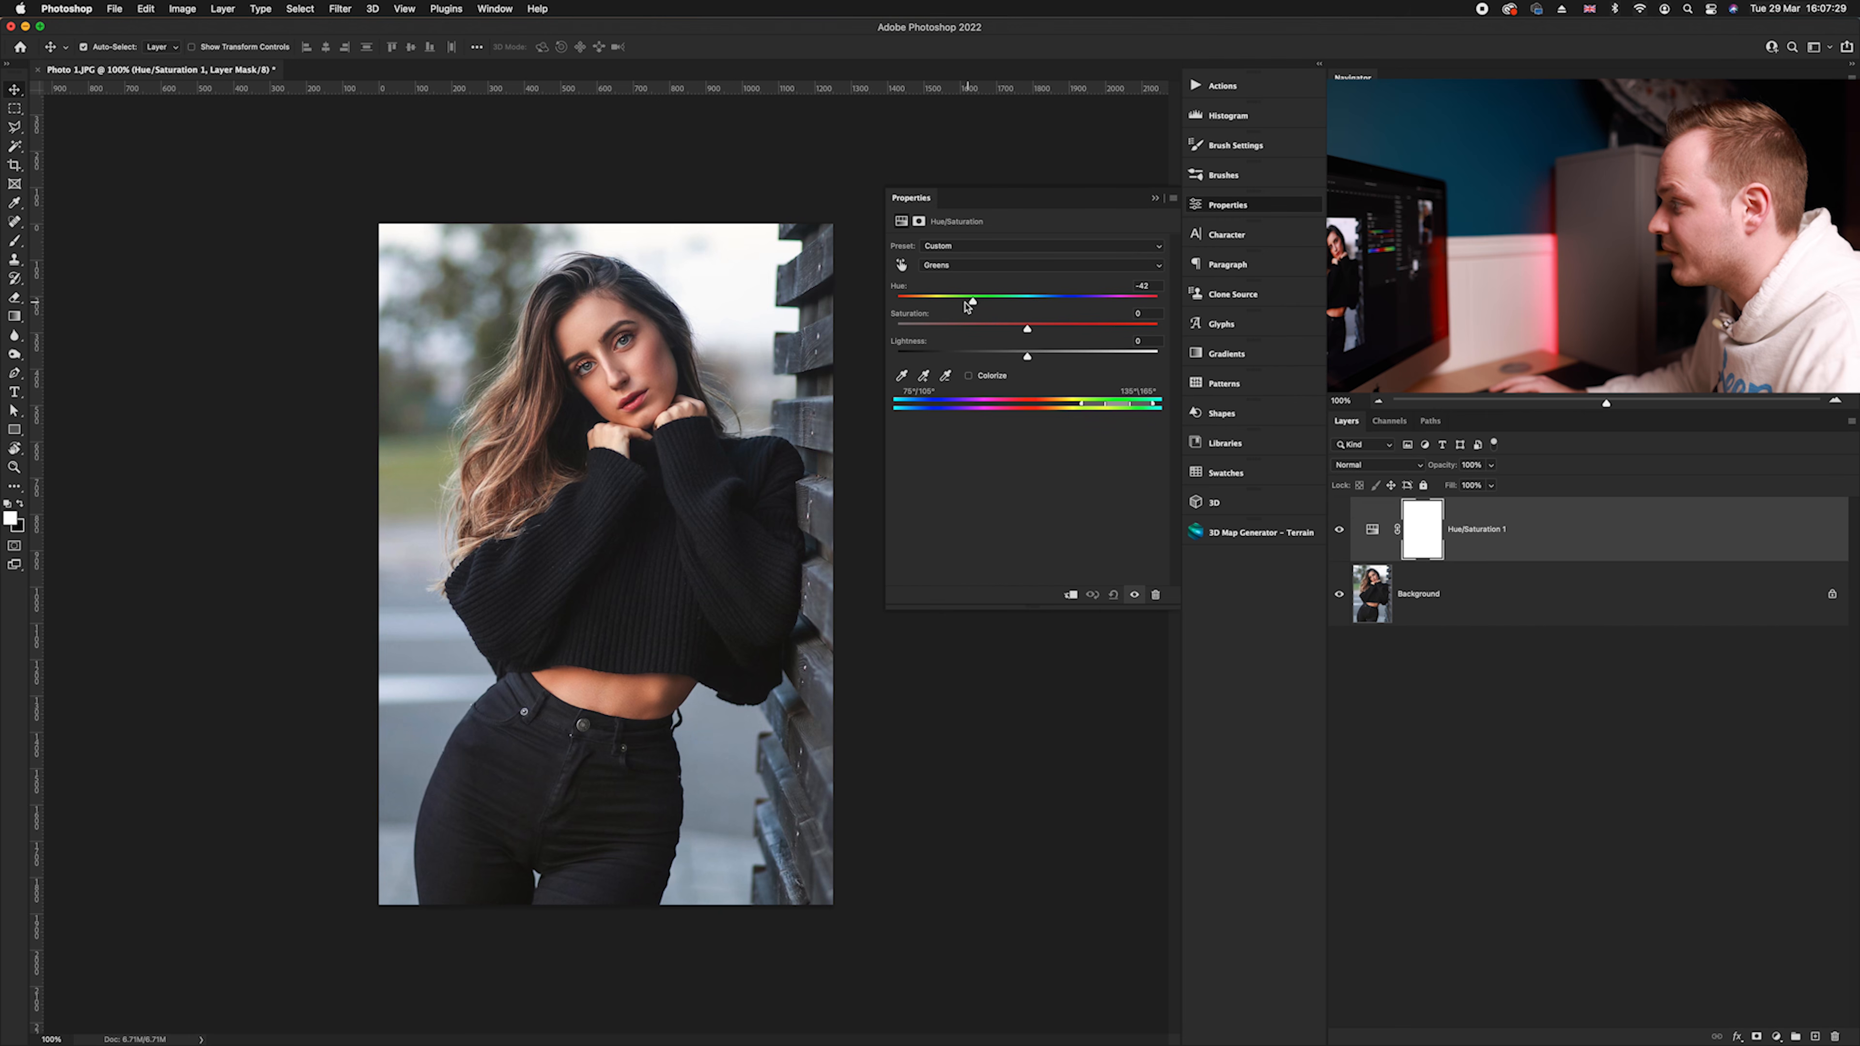
drag(955, 307, 967, 308)
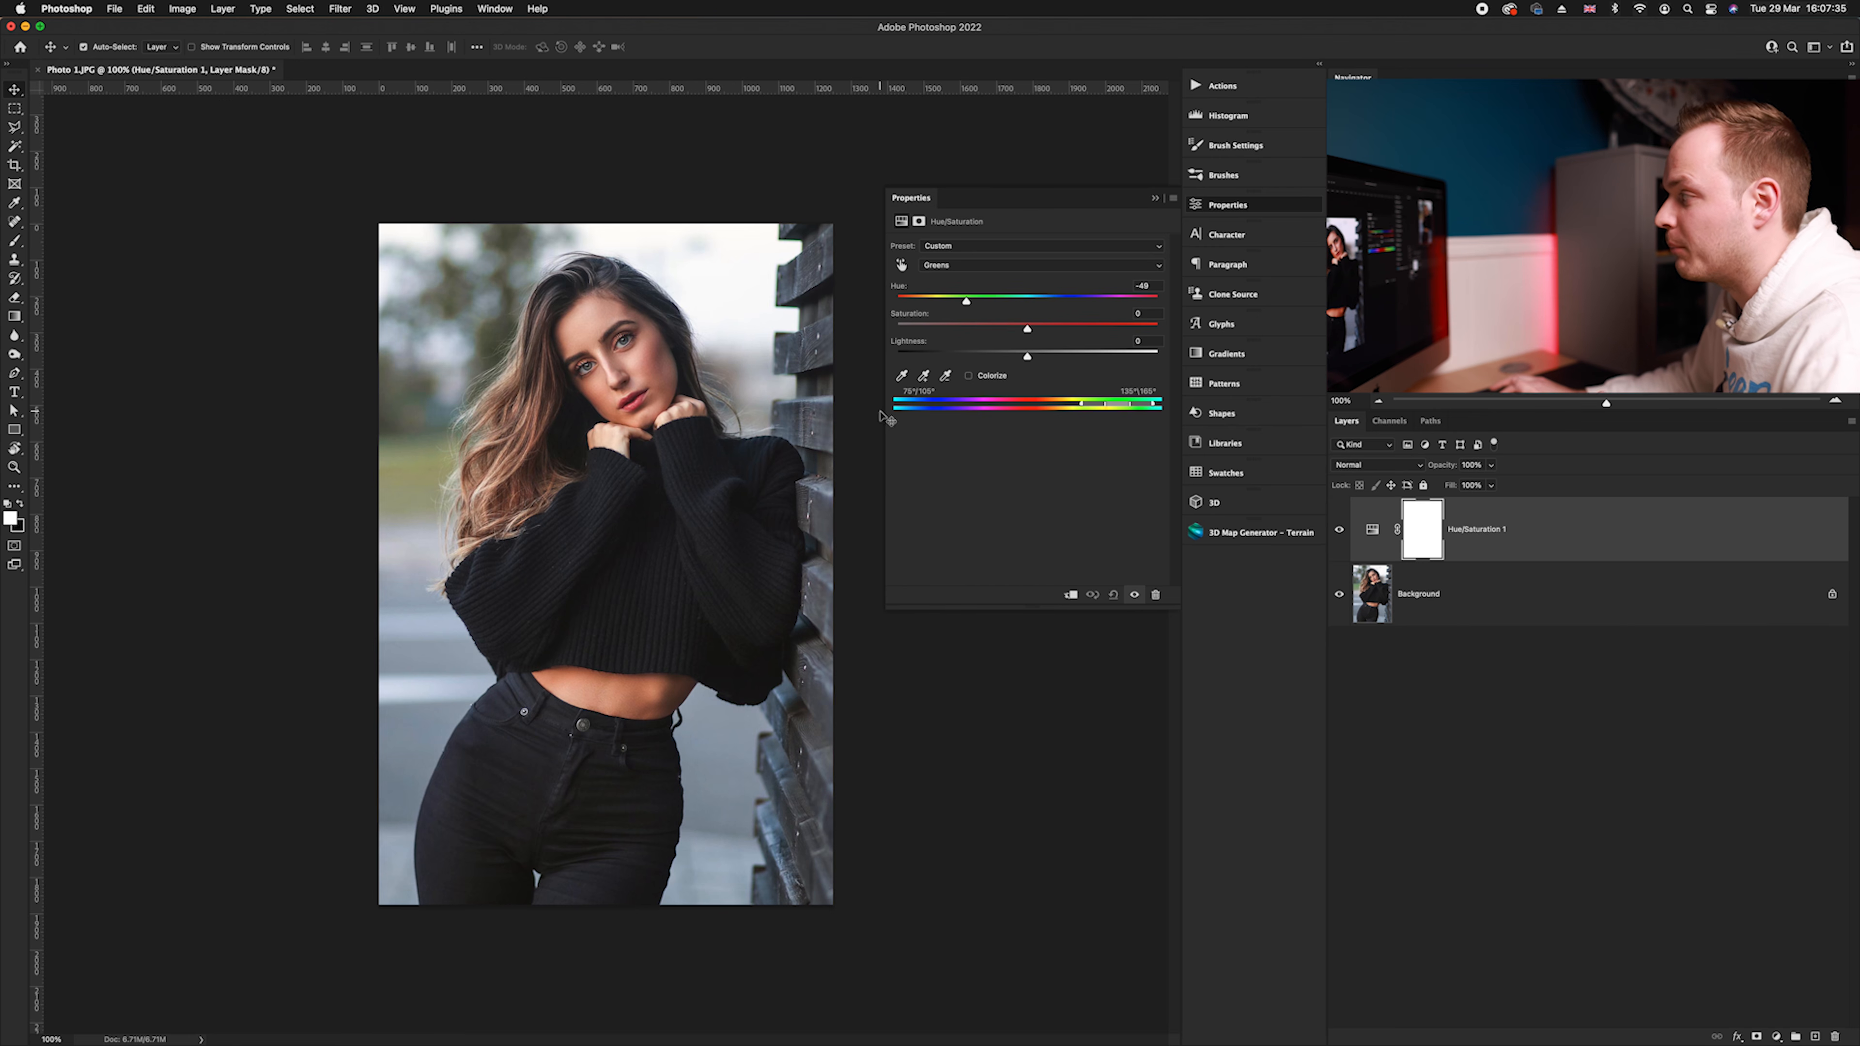
drag(953, 331, 1037, 336)
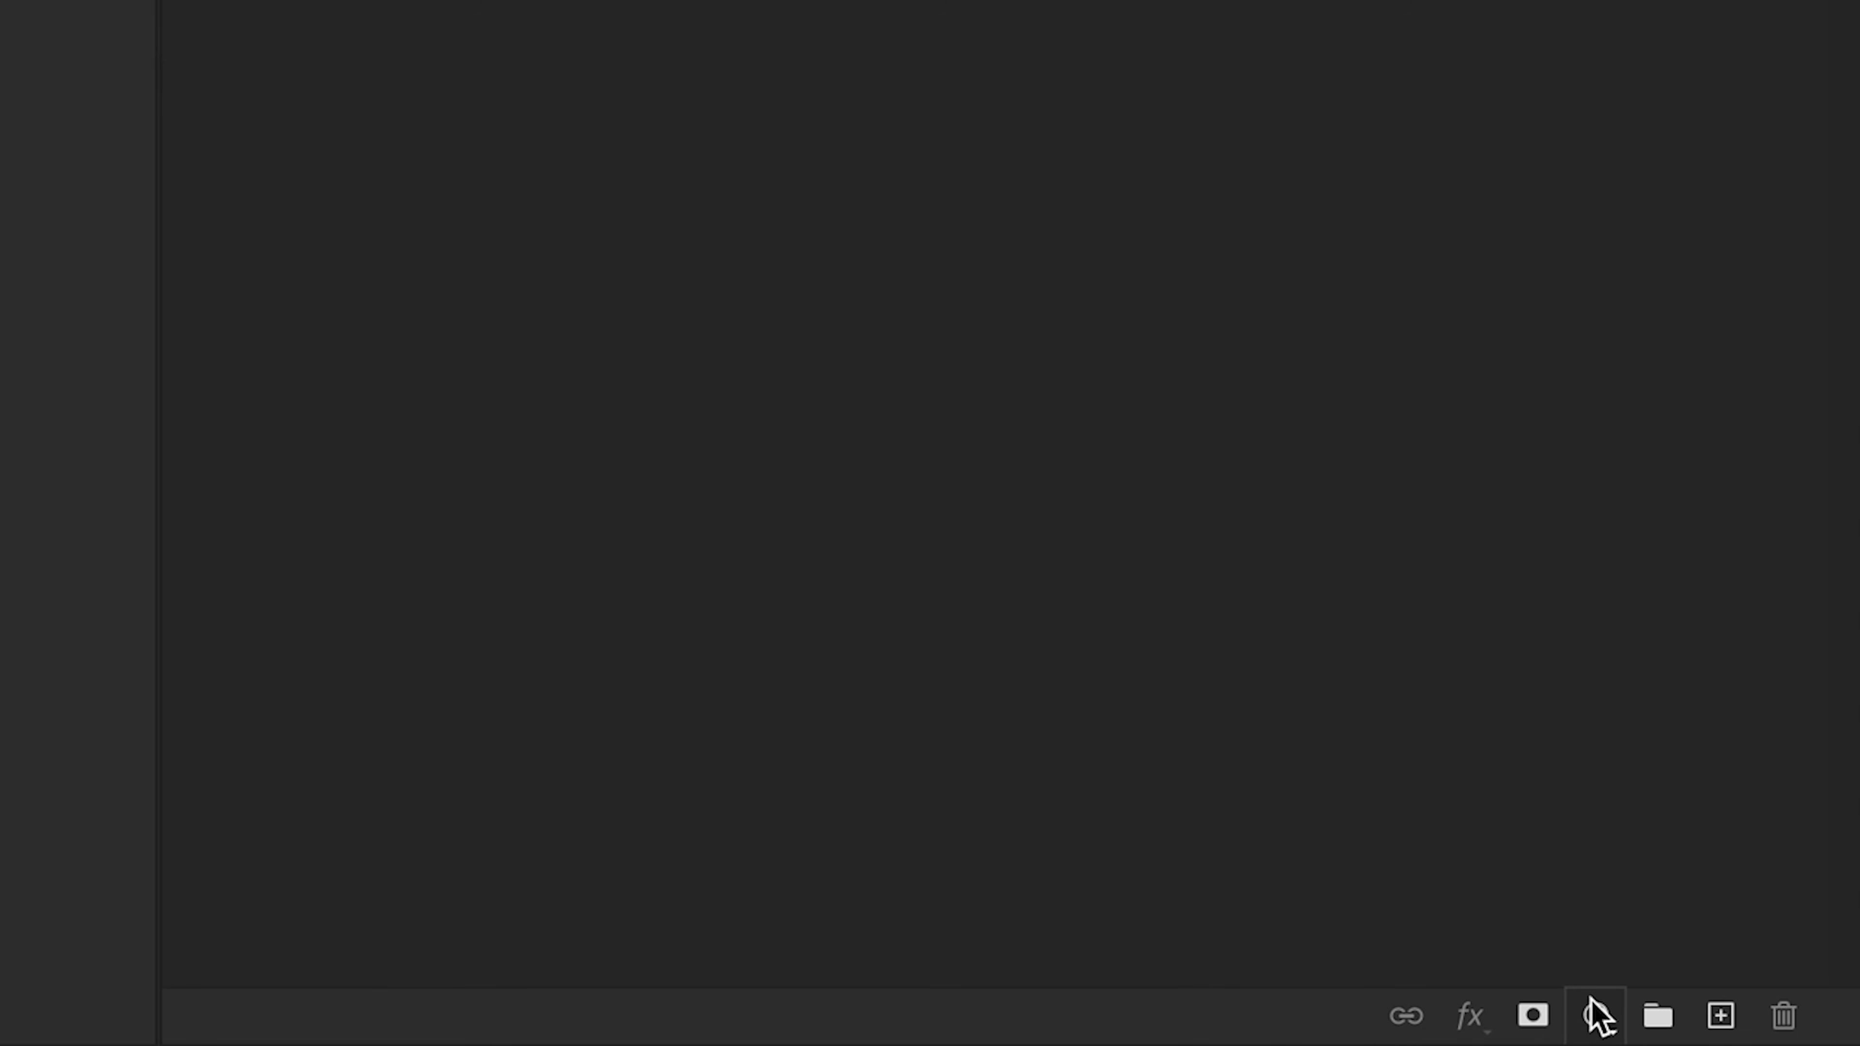
Add a Color Balance adjustment layer and set its Tone to Highlights
click(1776, 1036)
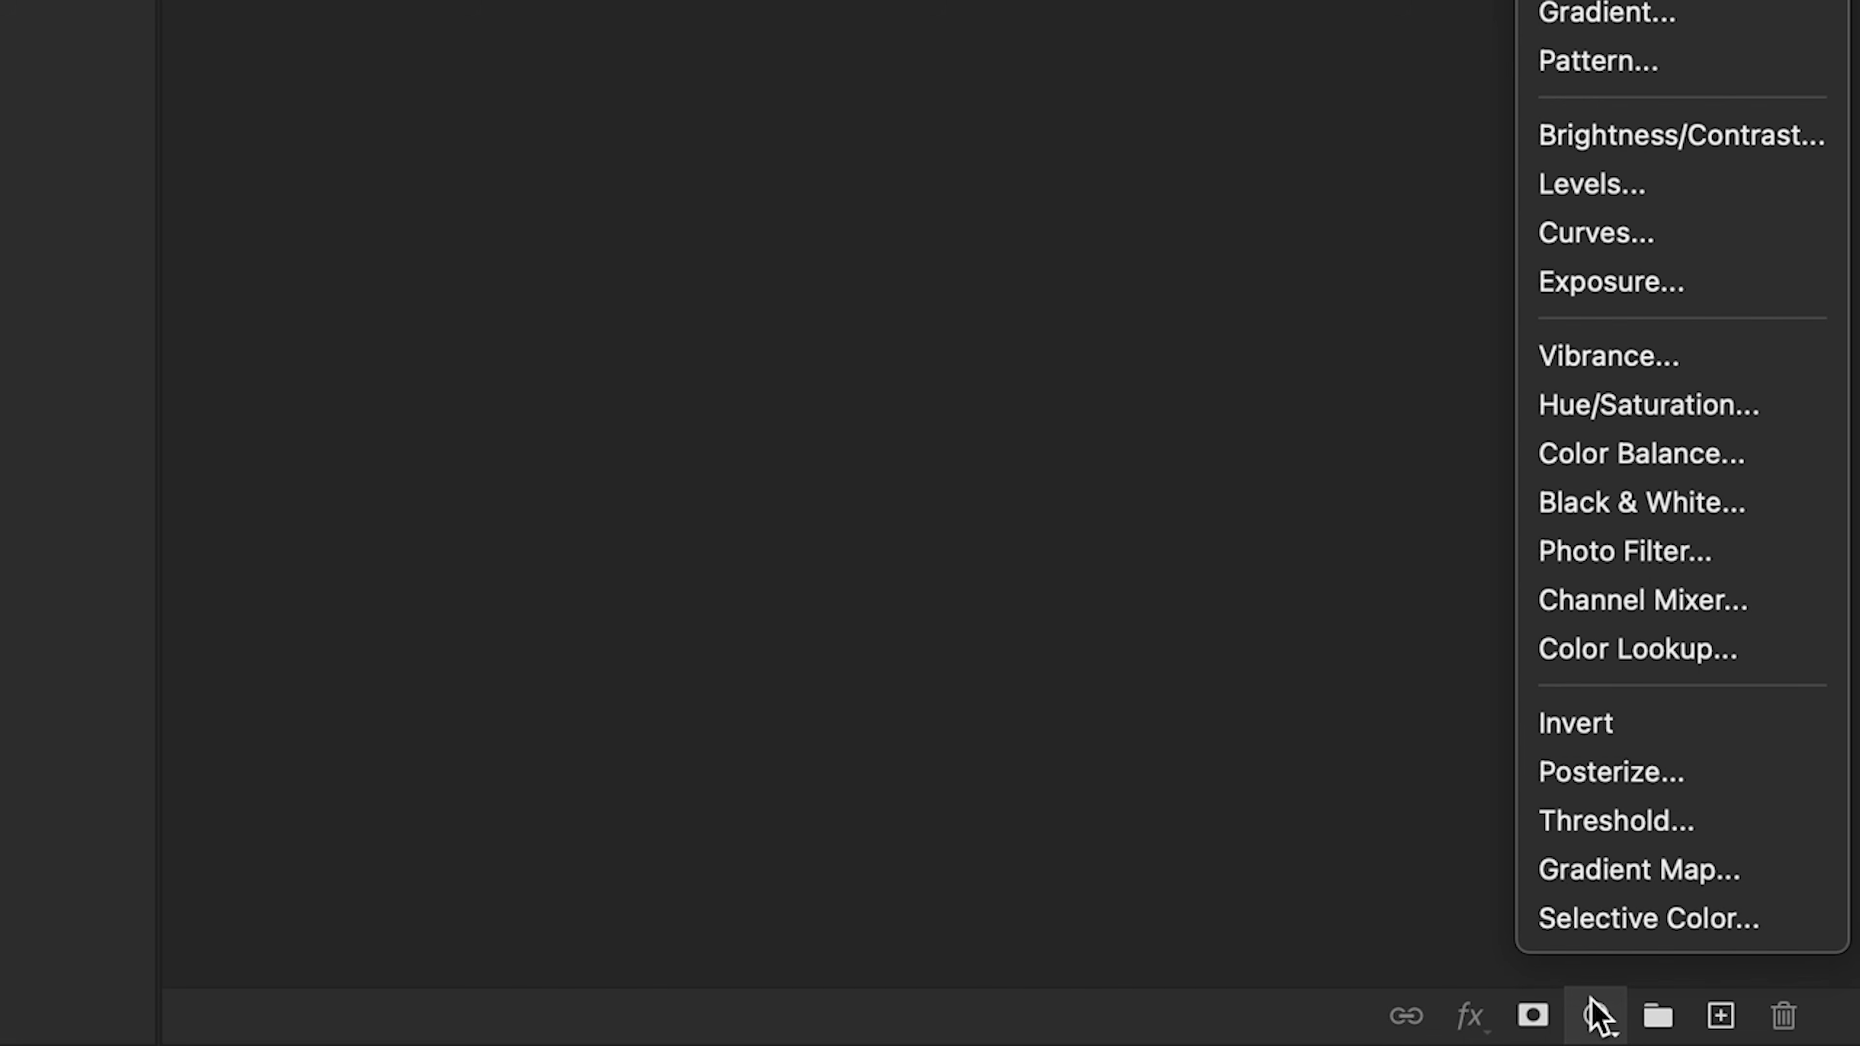
click(1613, 464)
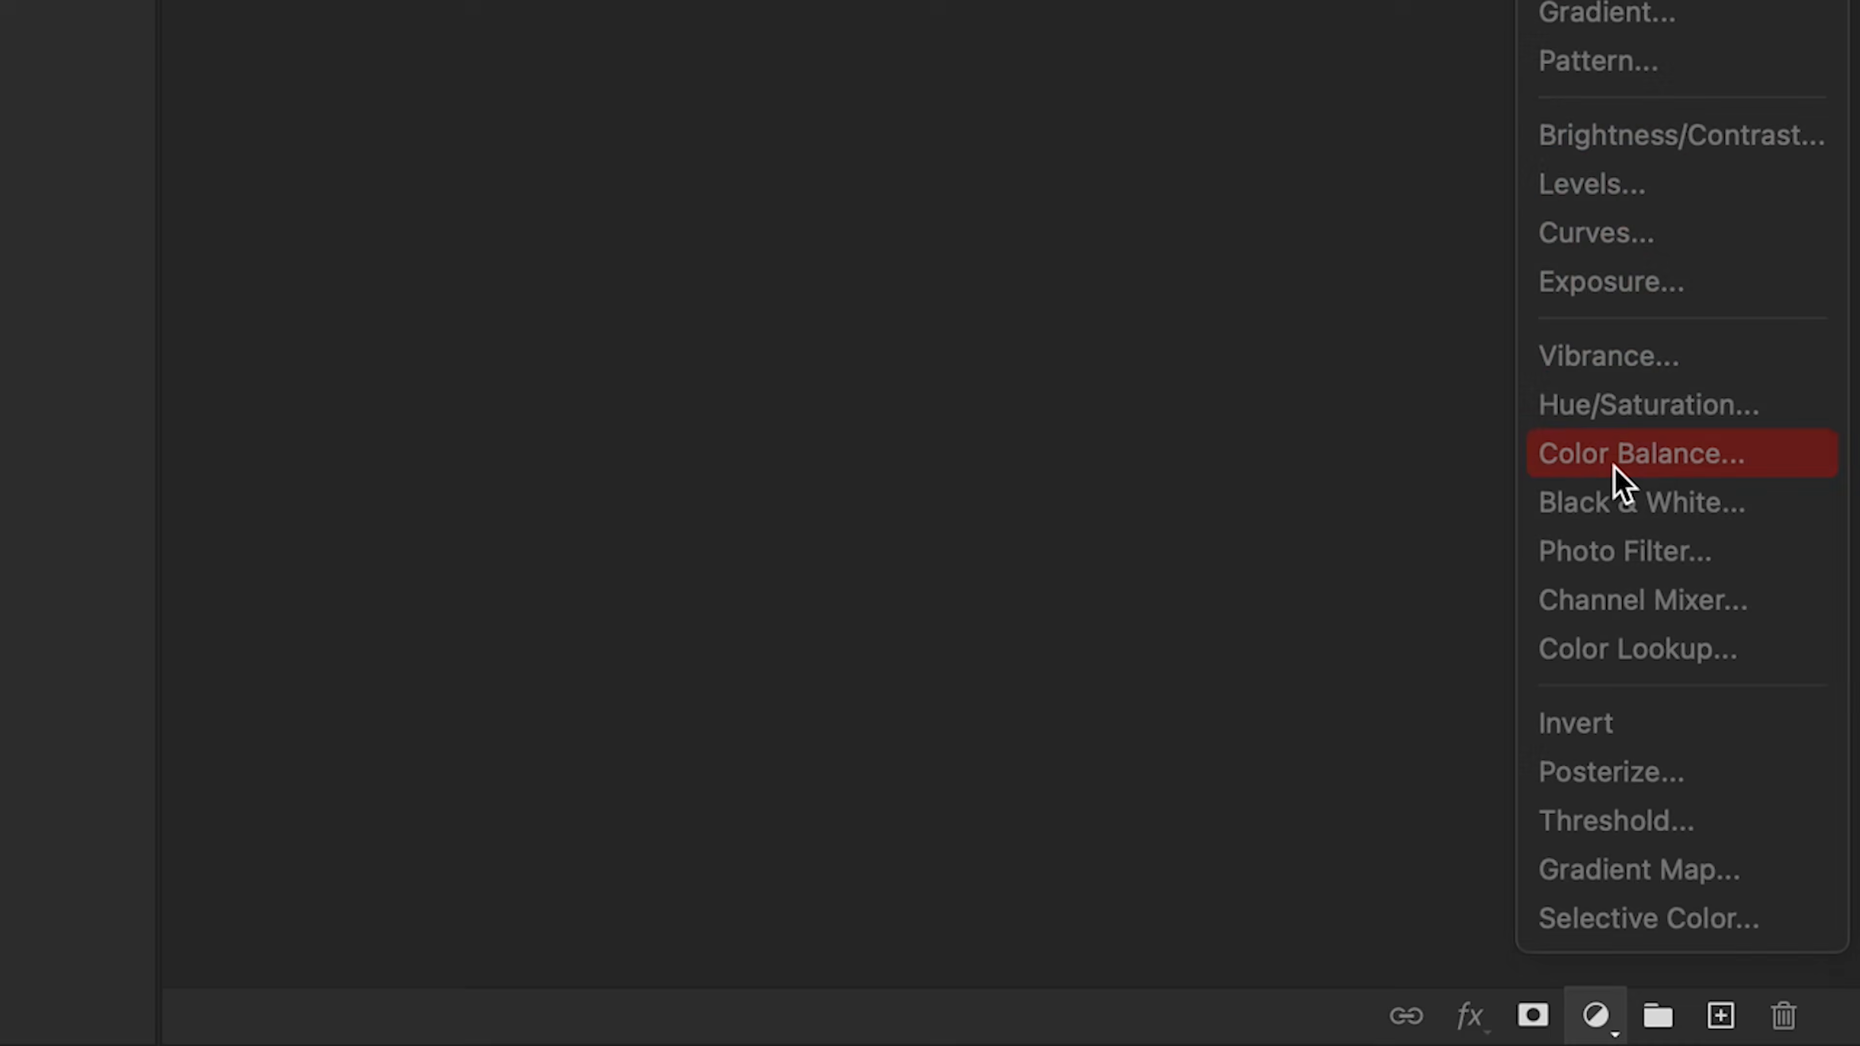
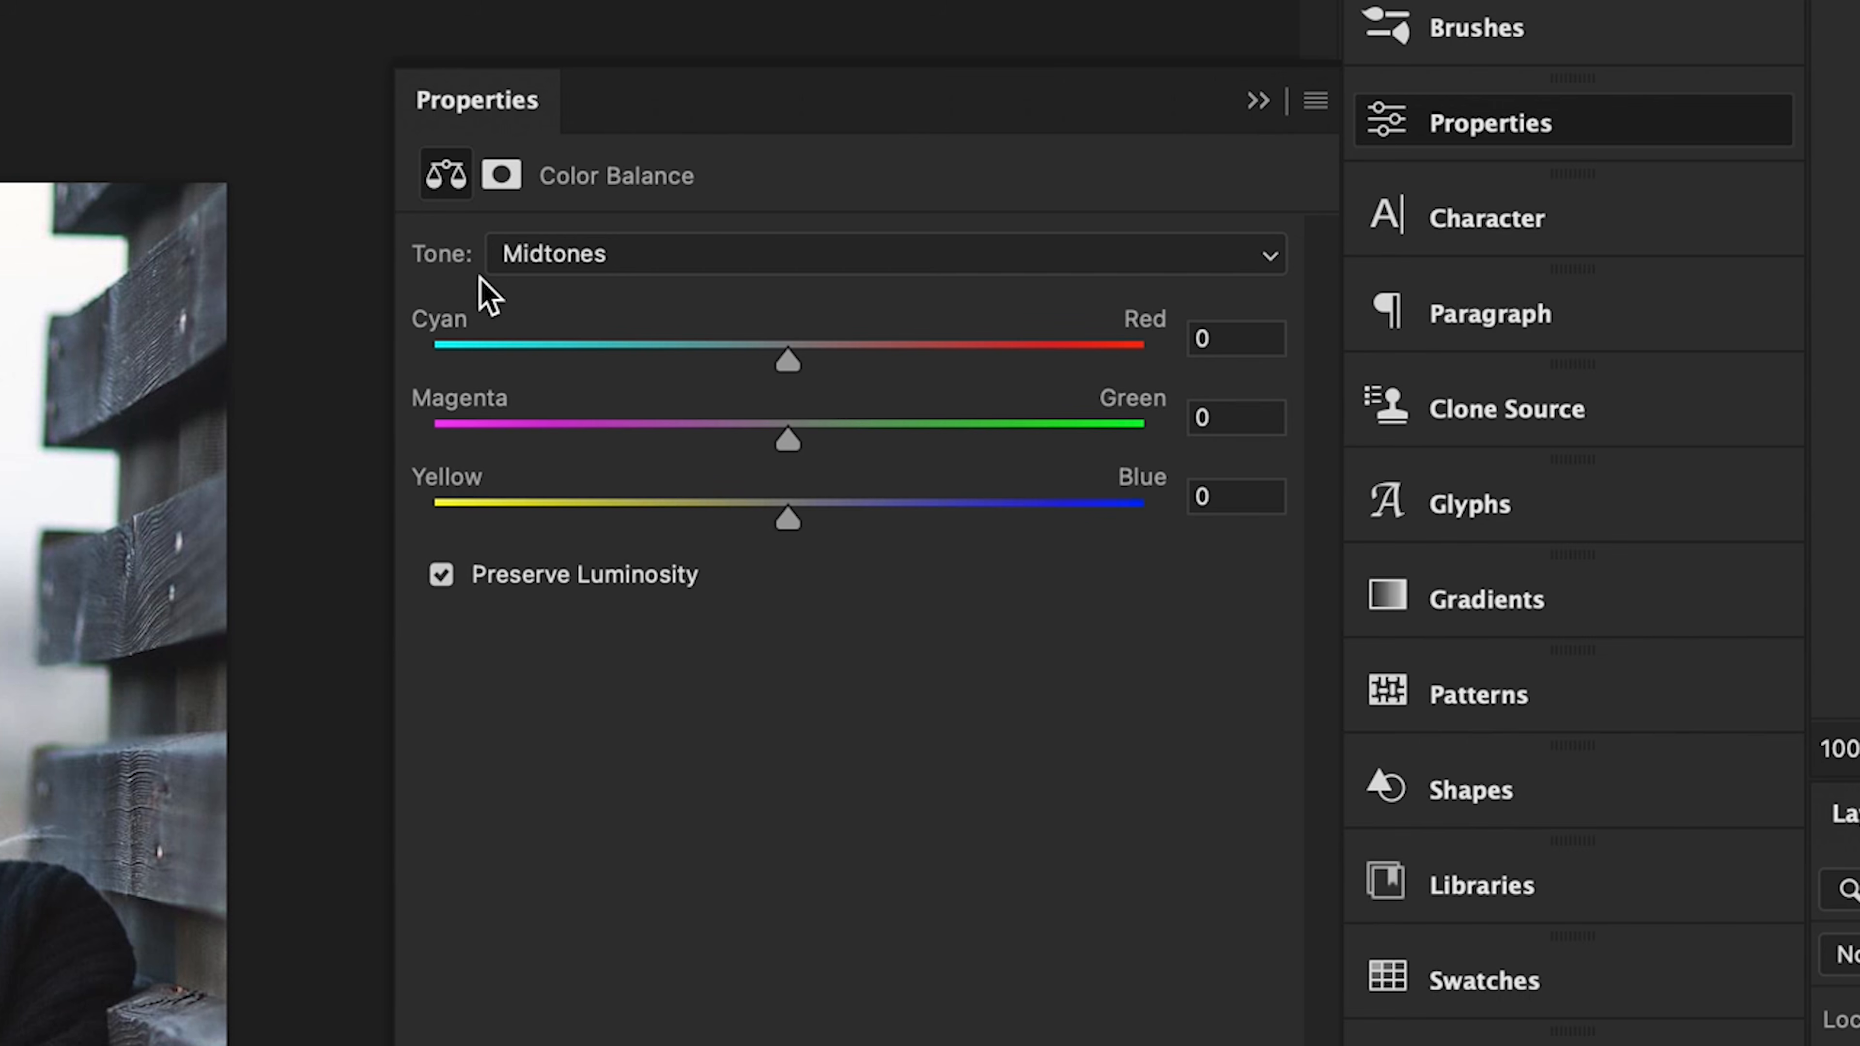
click(596, 260)
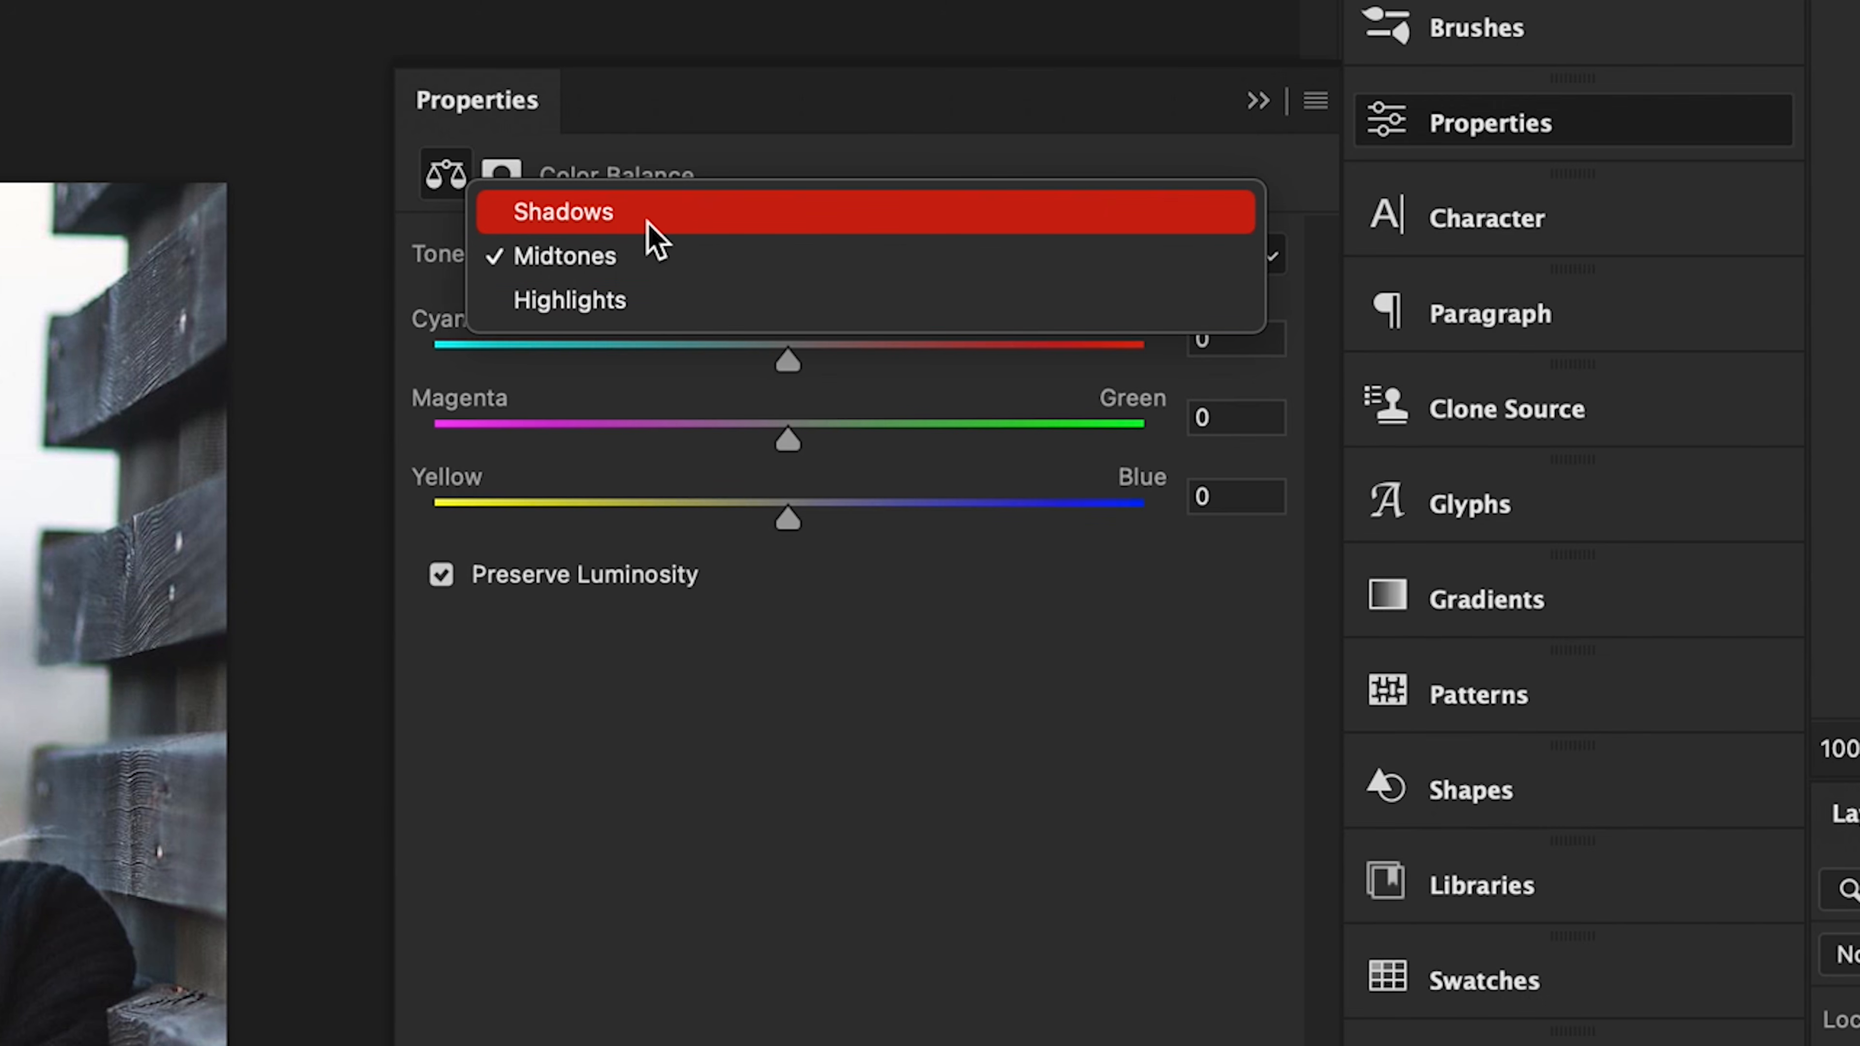
click(650, 293)
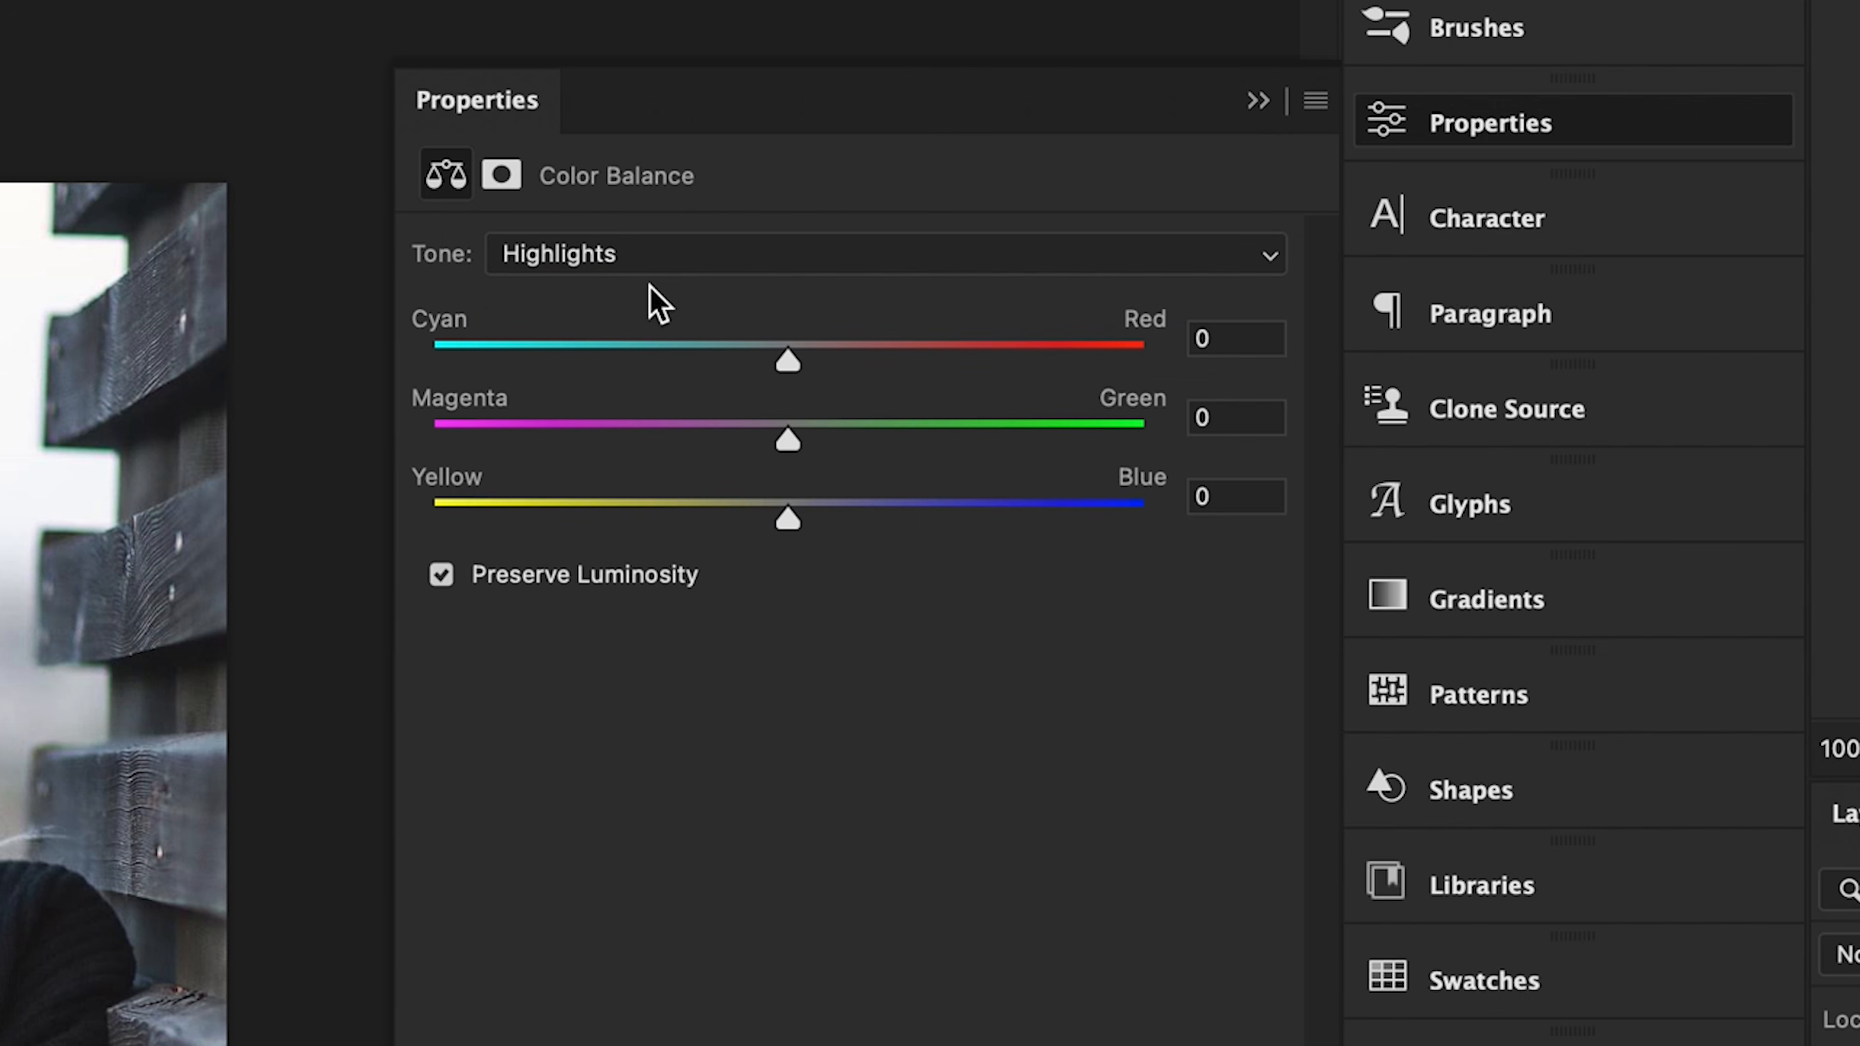
click(604, 268)
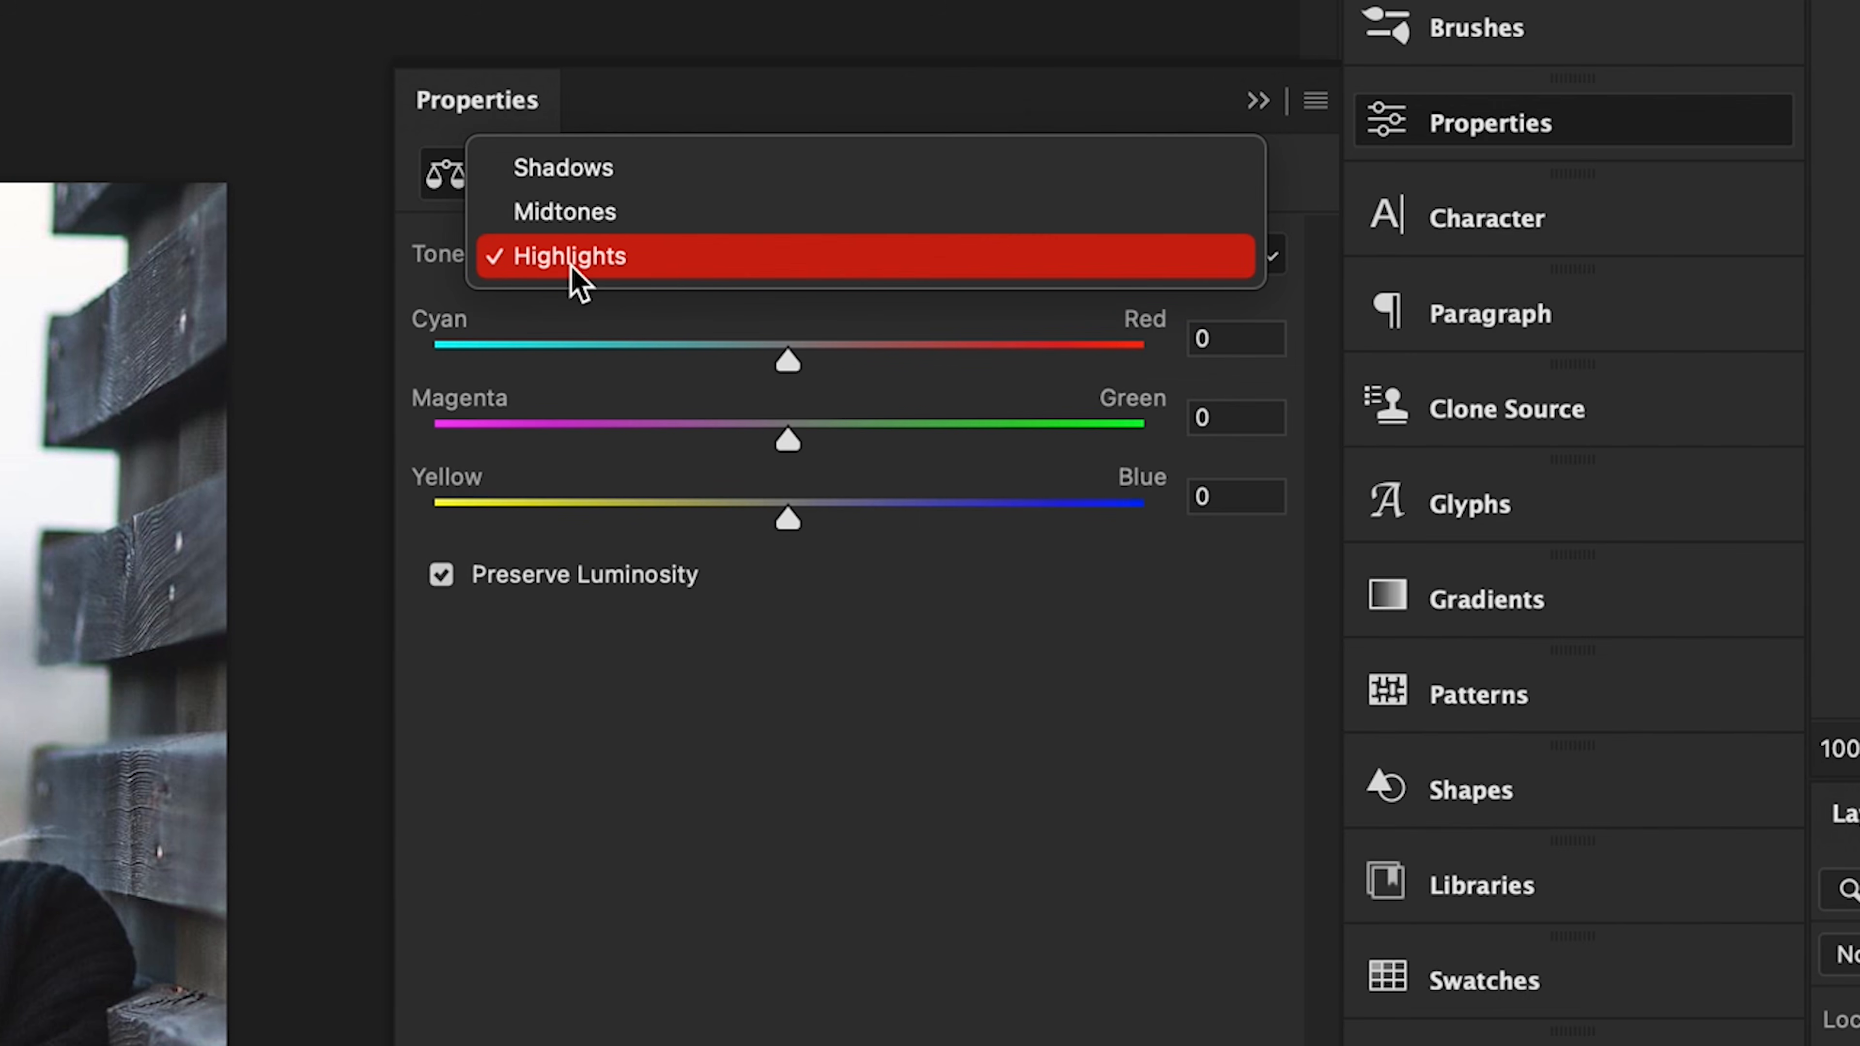
click(662, 259)
In the Highlights, set Yellow–Blue to -21, try Cyan–Red at +61 and -53, settle on +2, and shift Yellow–Blue back toward blue
drag(782, 521, 737, 530)
drag(990, 329, 1056, 282)
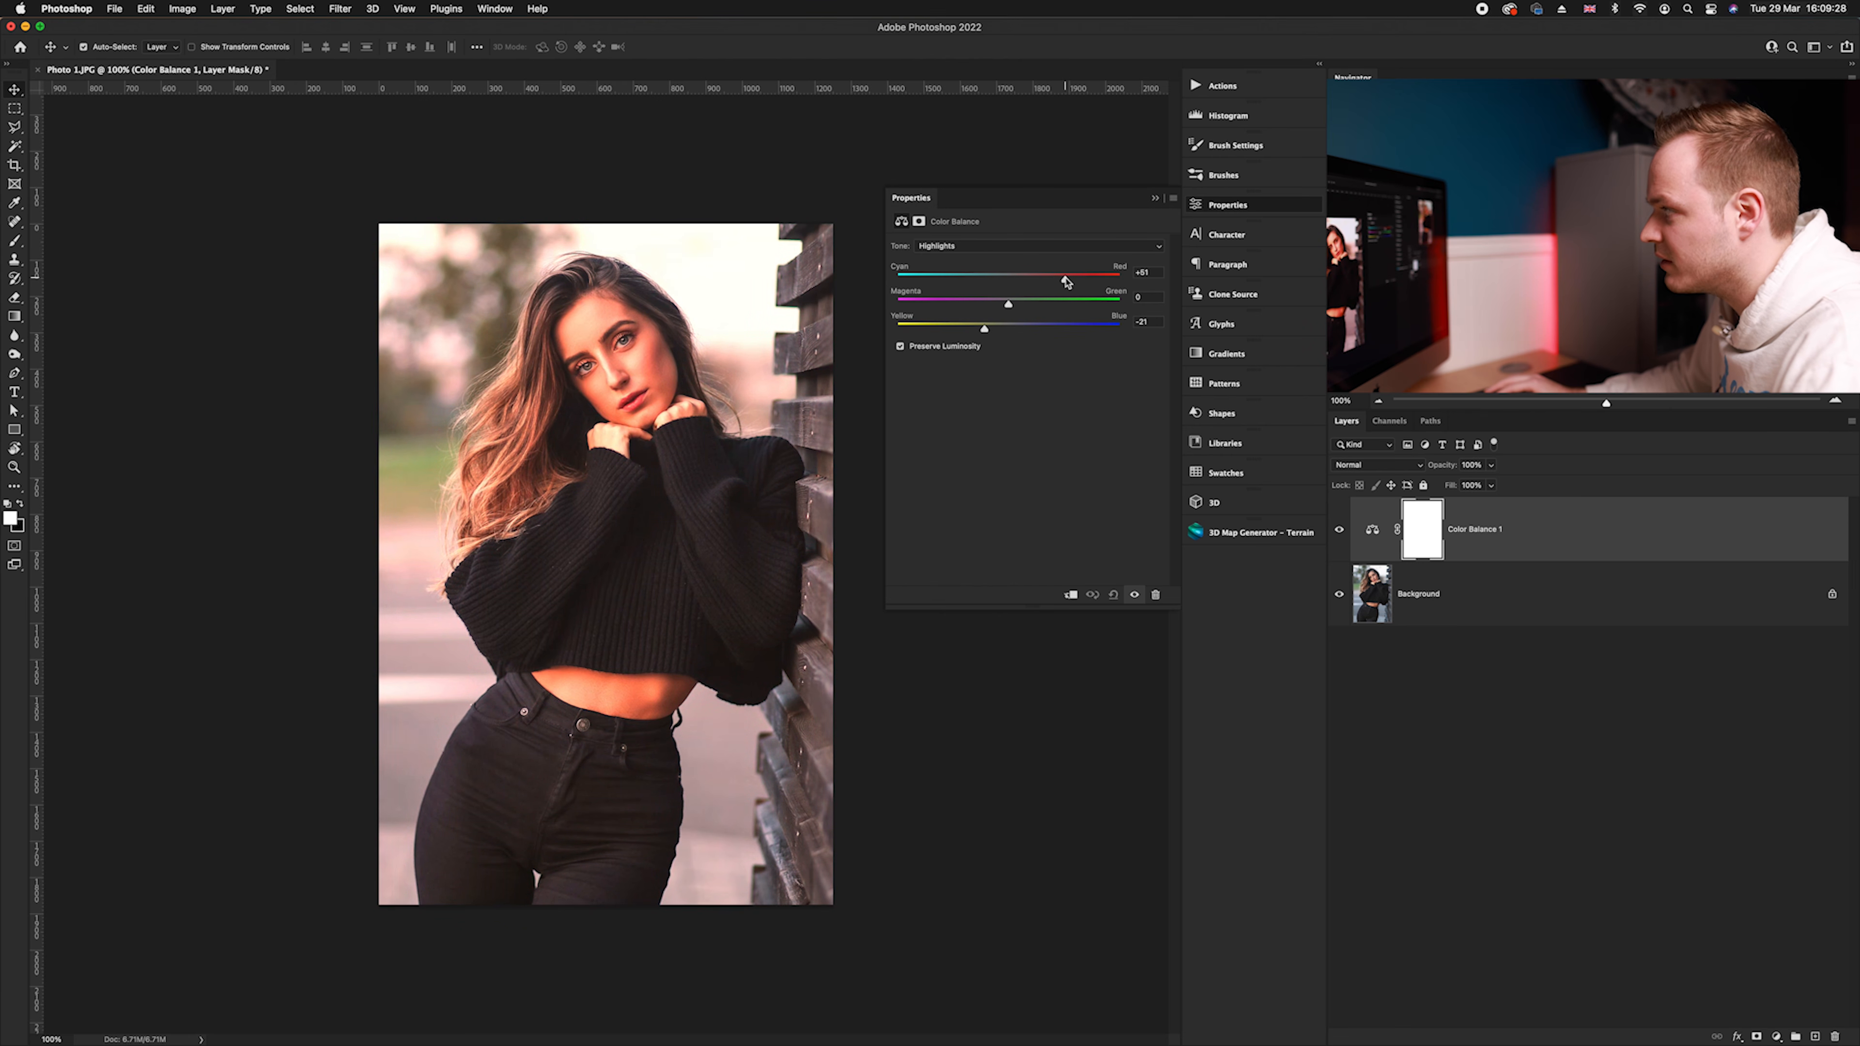
drag(988, 279, 949, 282)
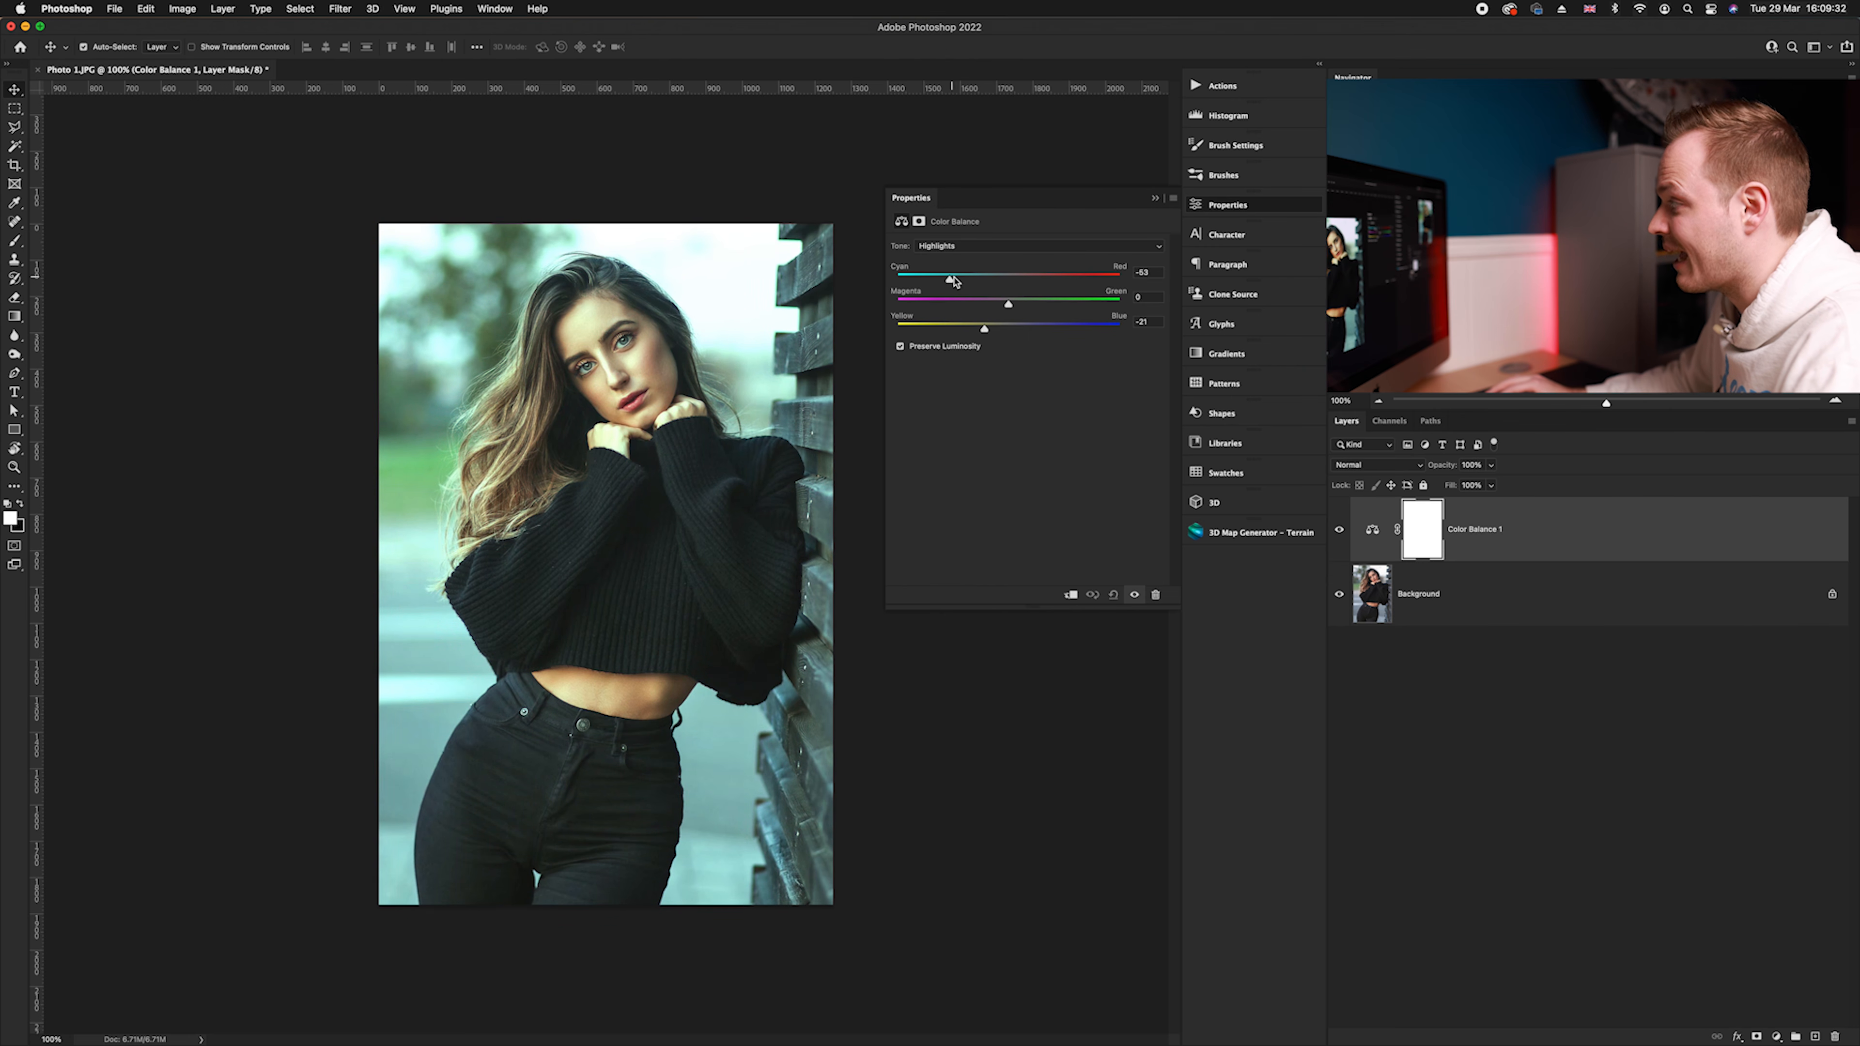
drag(953, 282, 1001, 285)
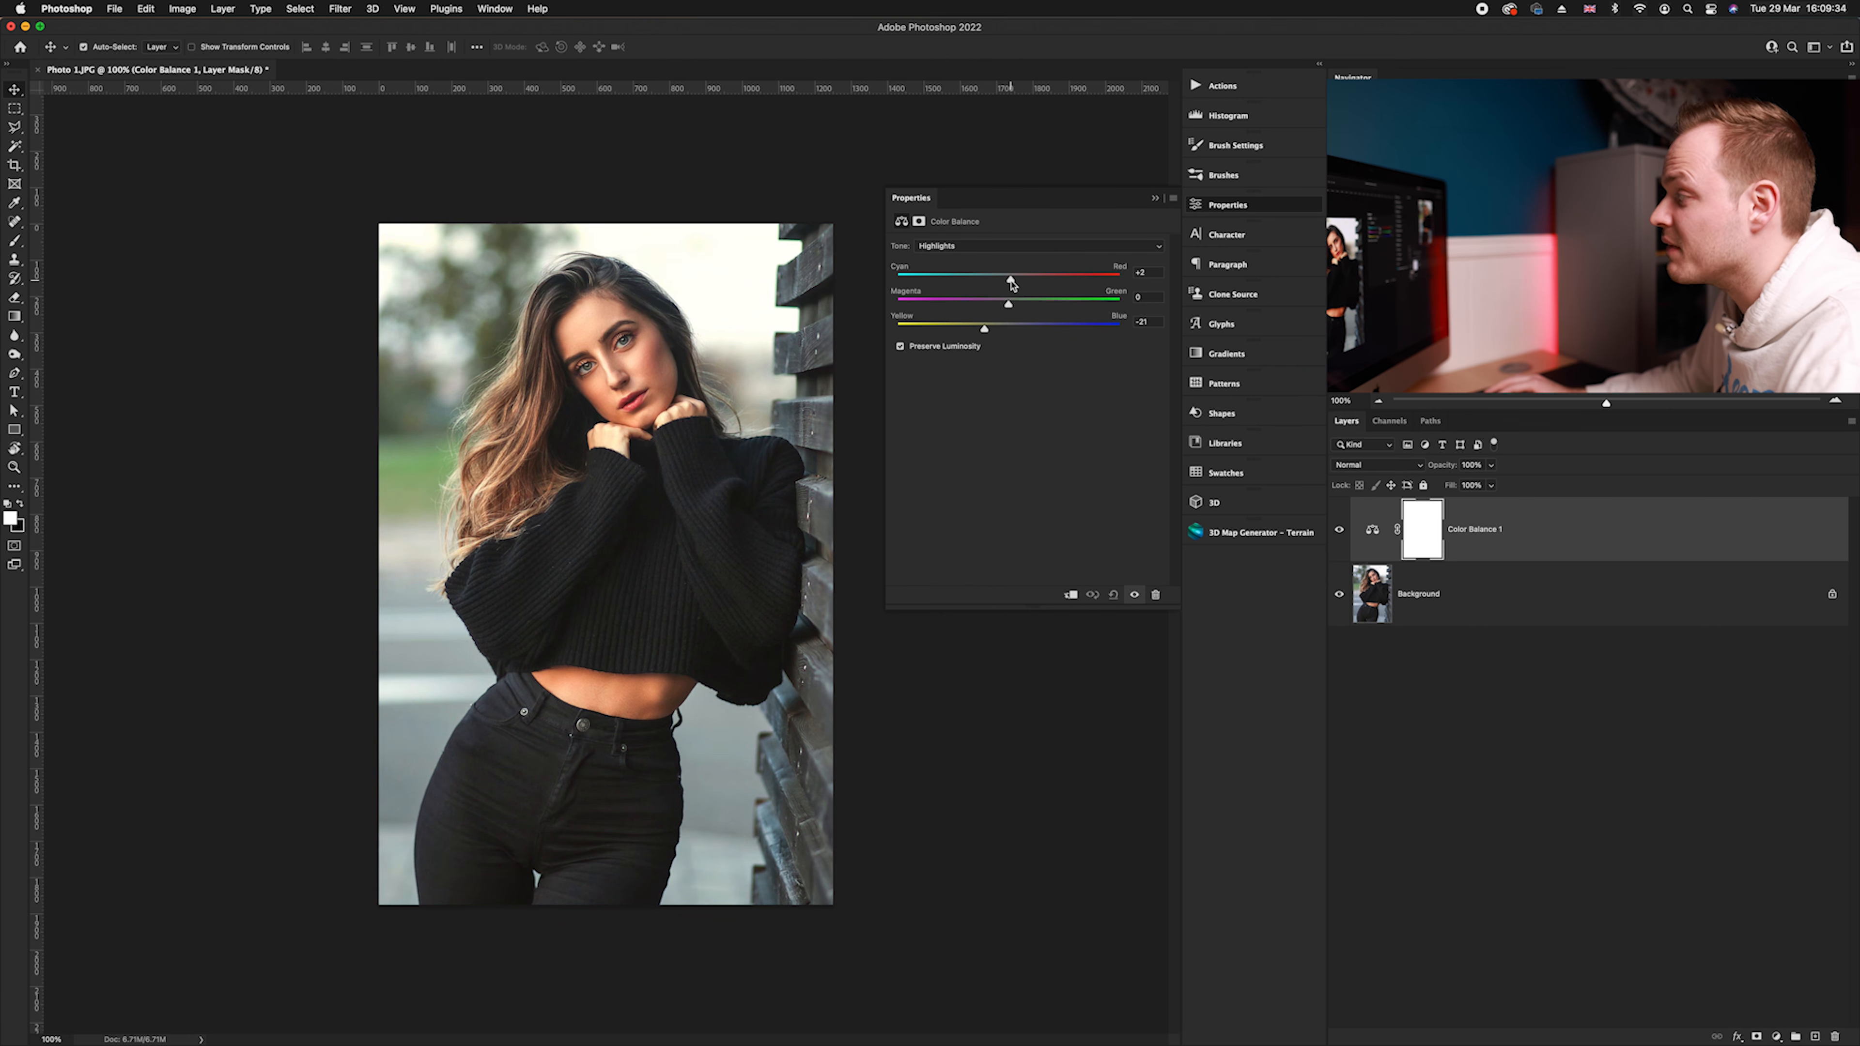
mouse_move(985, 332)
mouse_down()
mouse_move(956, 331)
mouse_move(1019, 329)
mouse_up()
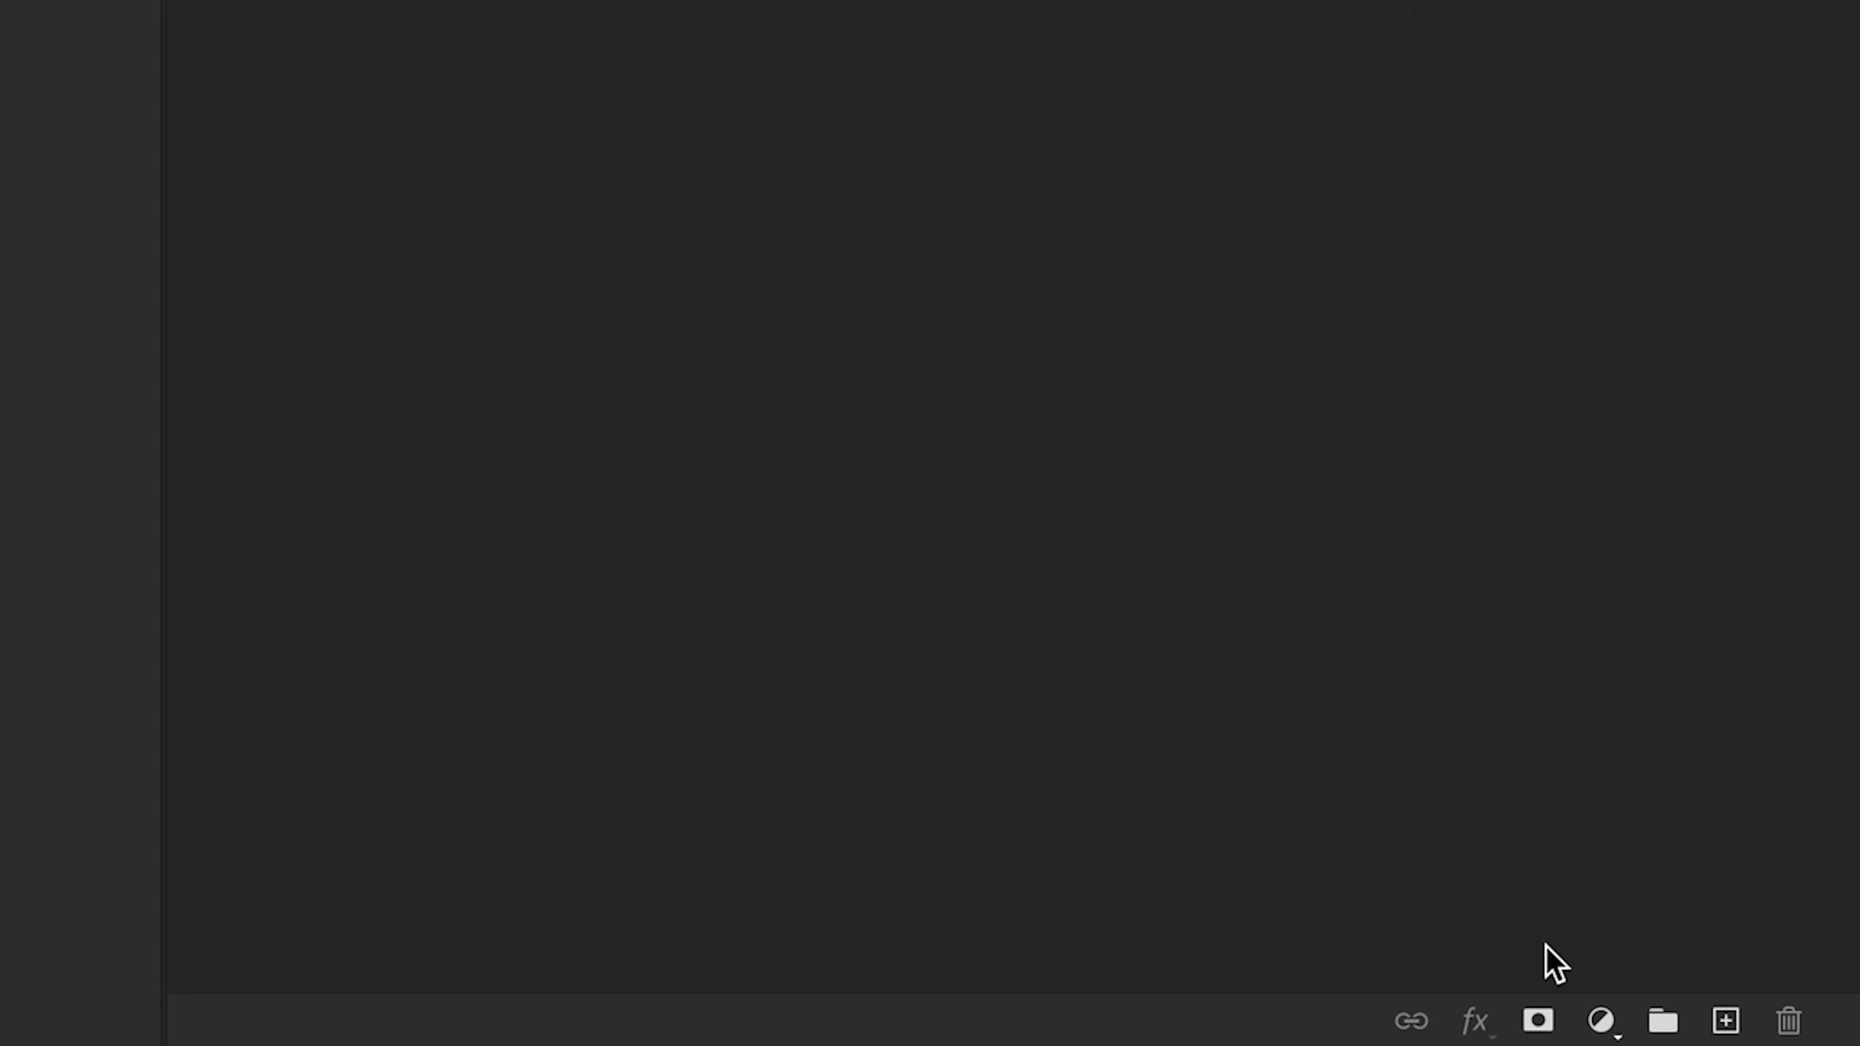
Add a Black & White adjustment layer, try its Yellows at -44 and 49, and look through the presets
click(1601, 1019)
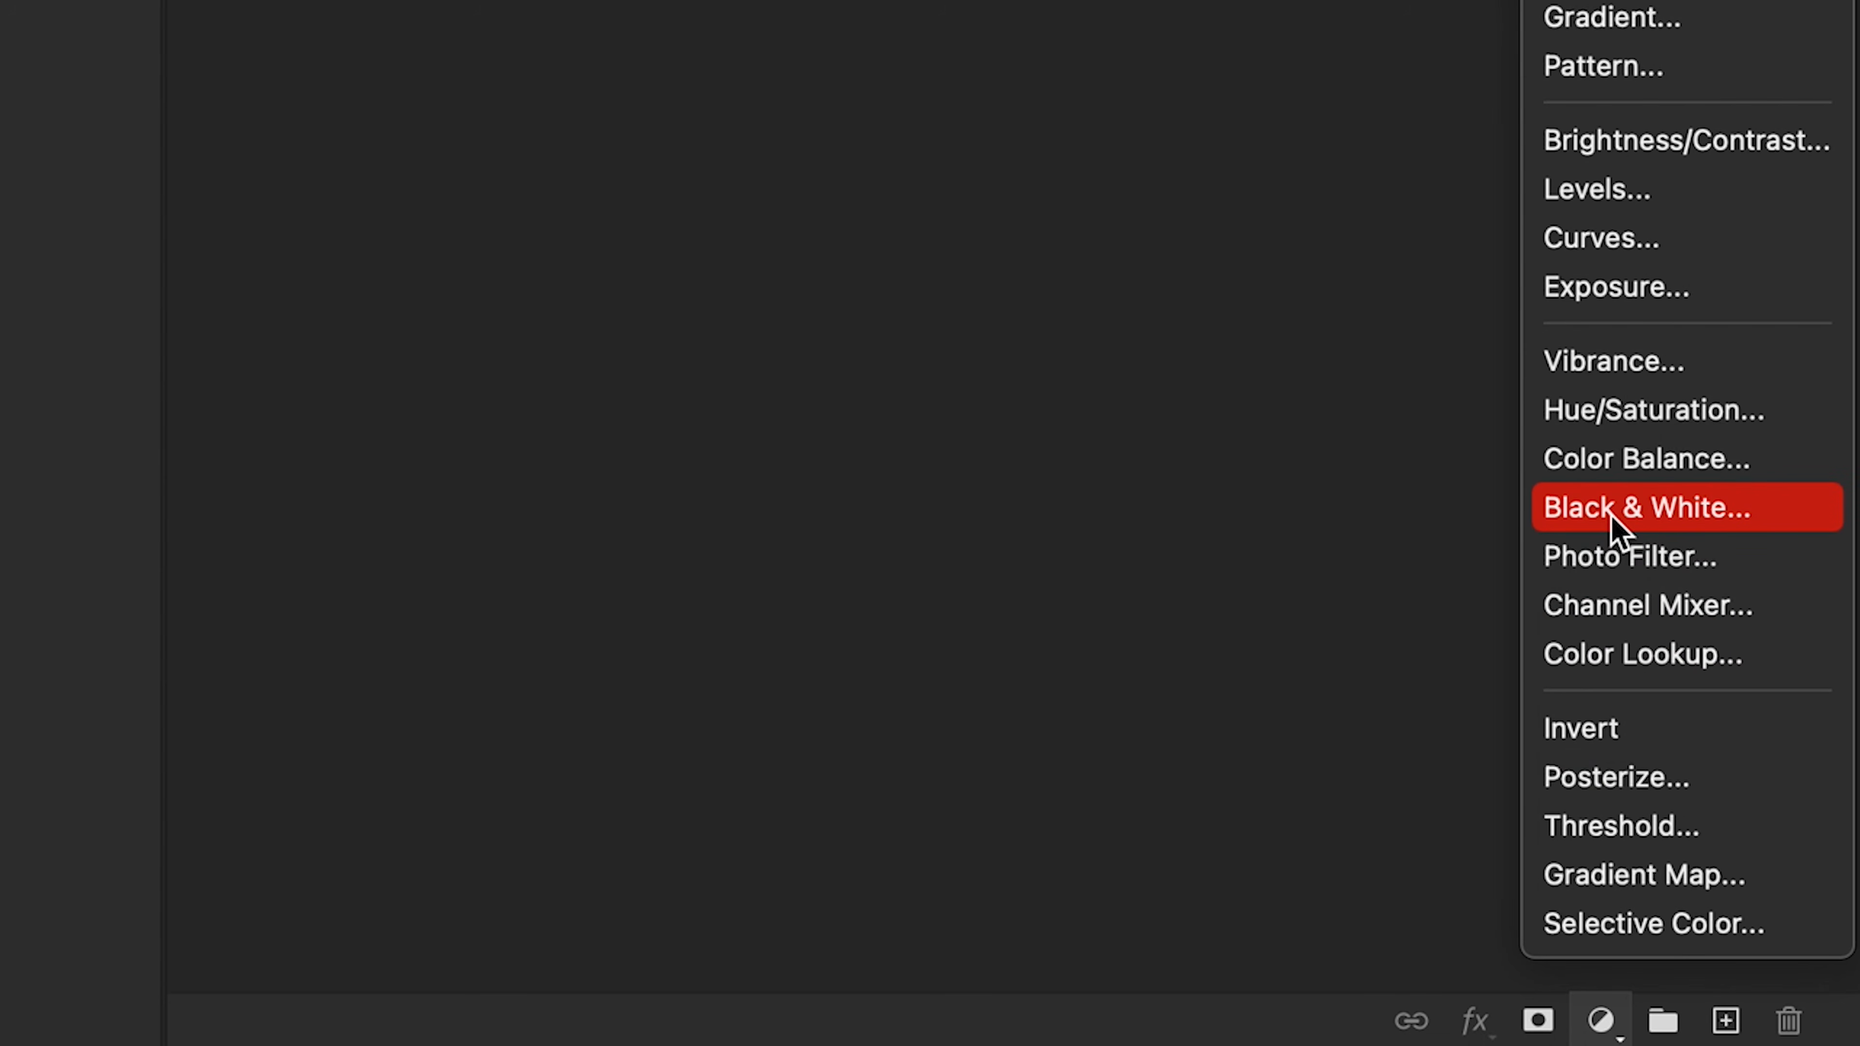
click(1611, 514)
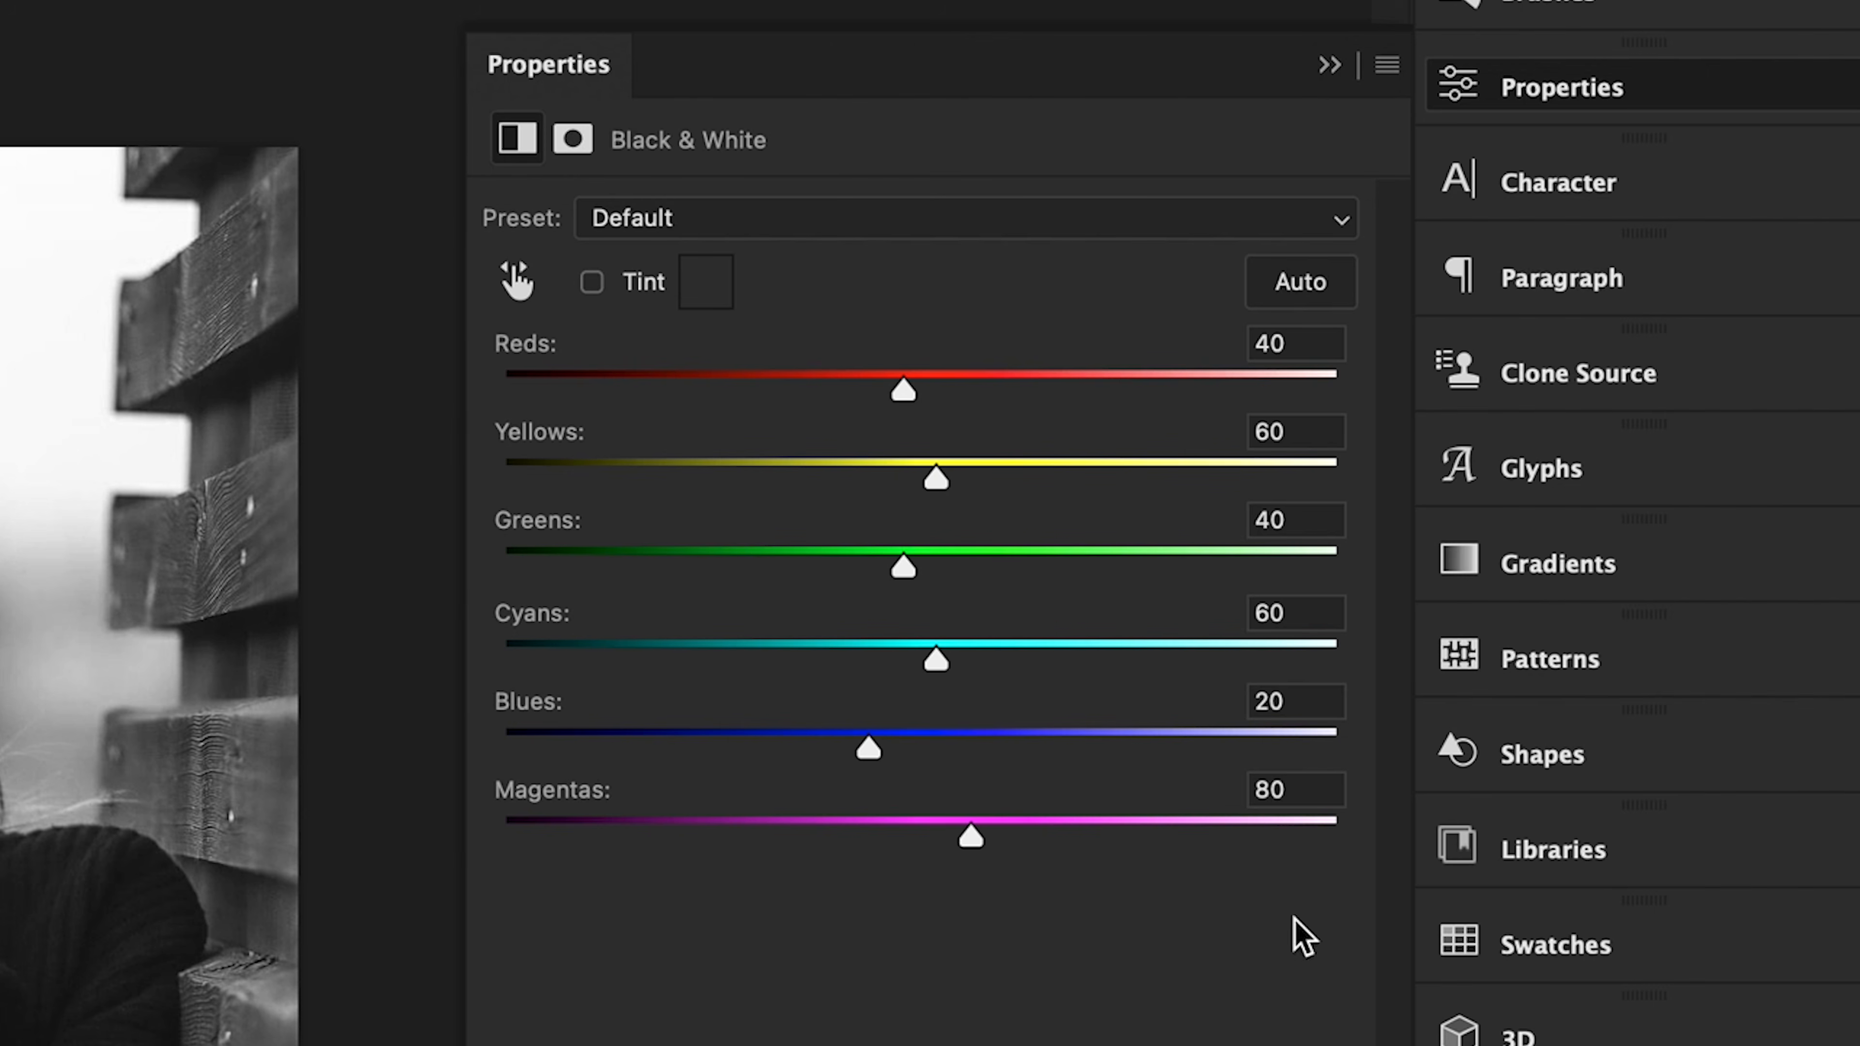
drag(927, 479, 751, 495)
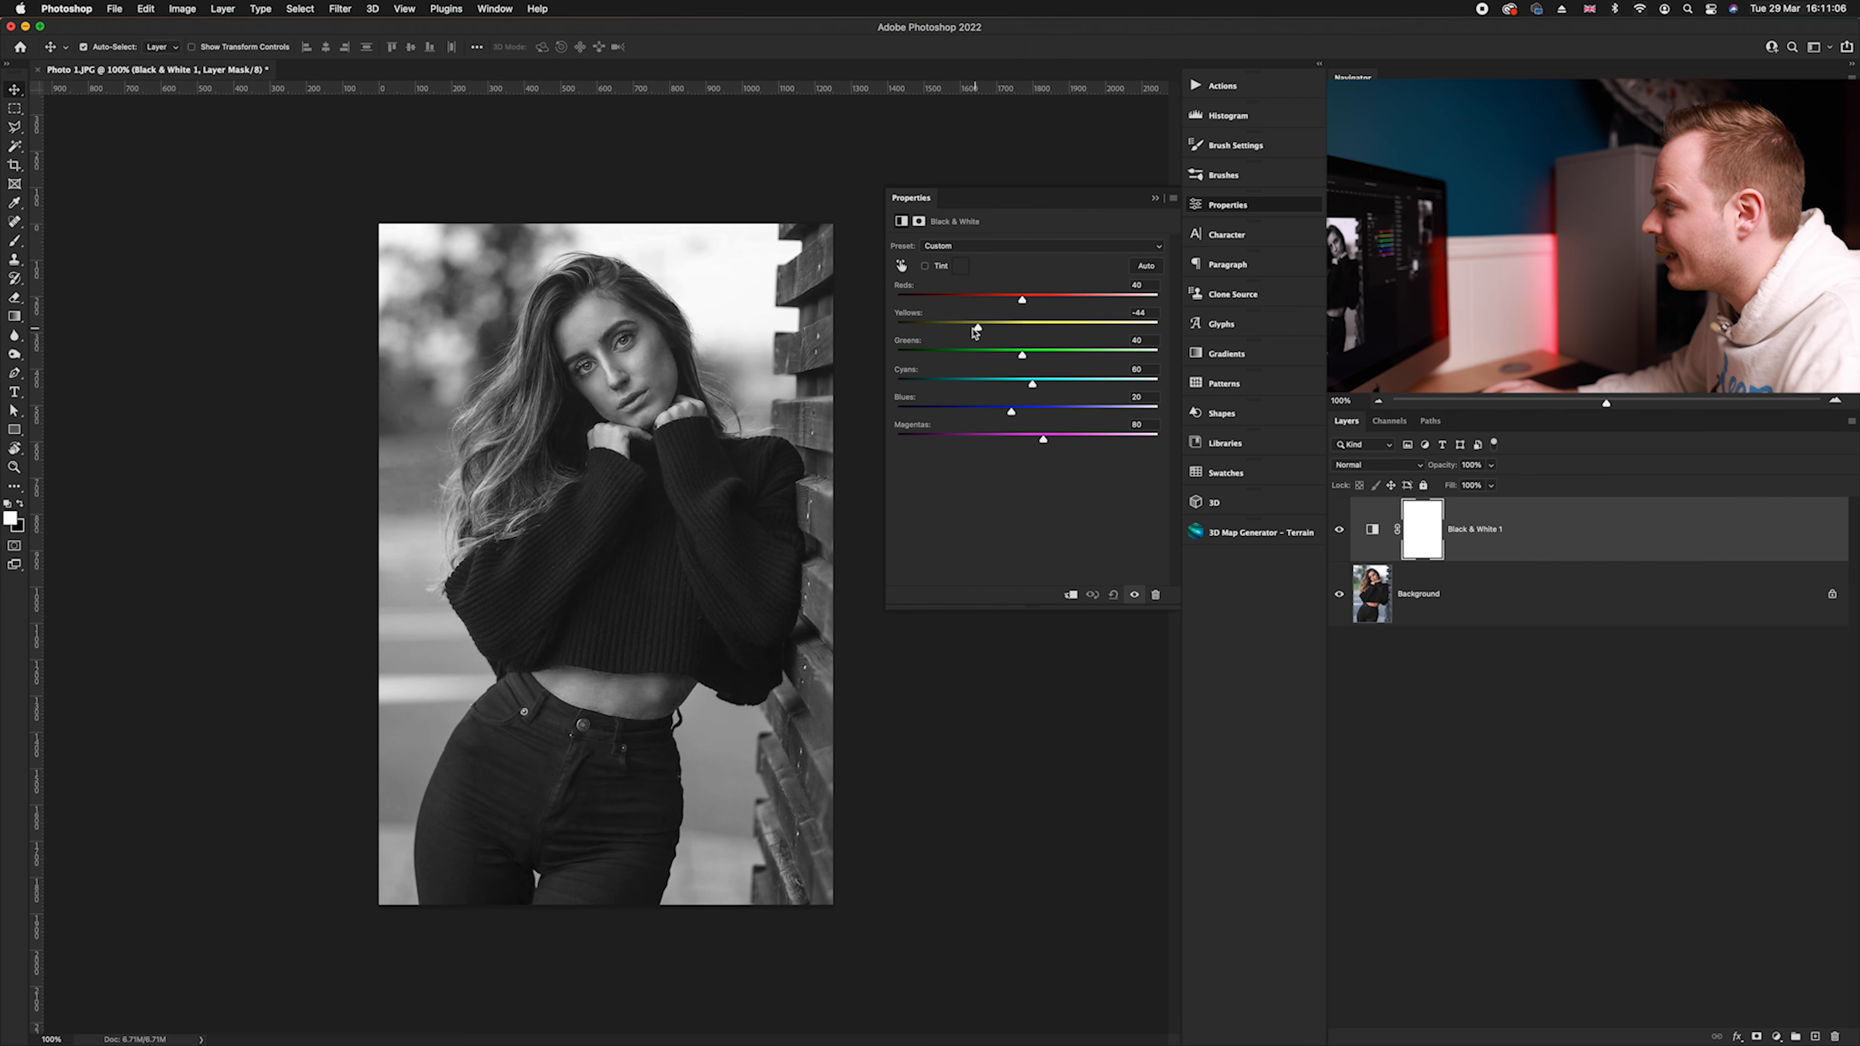
drag(956, 332, 1028, 333)
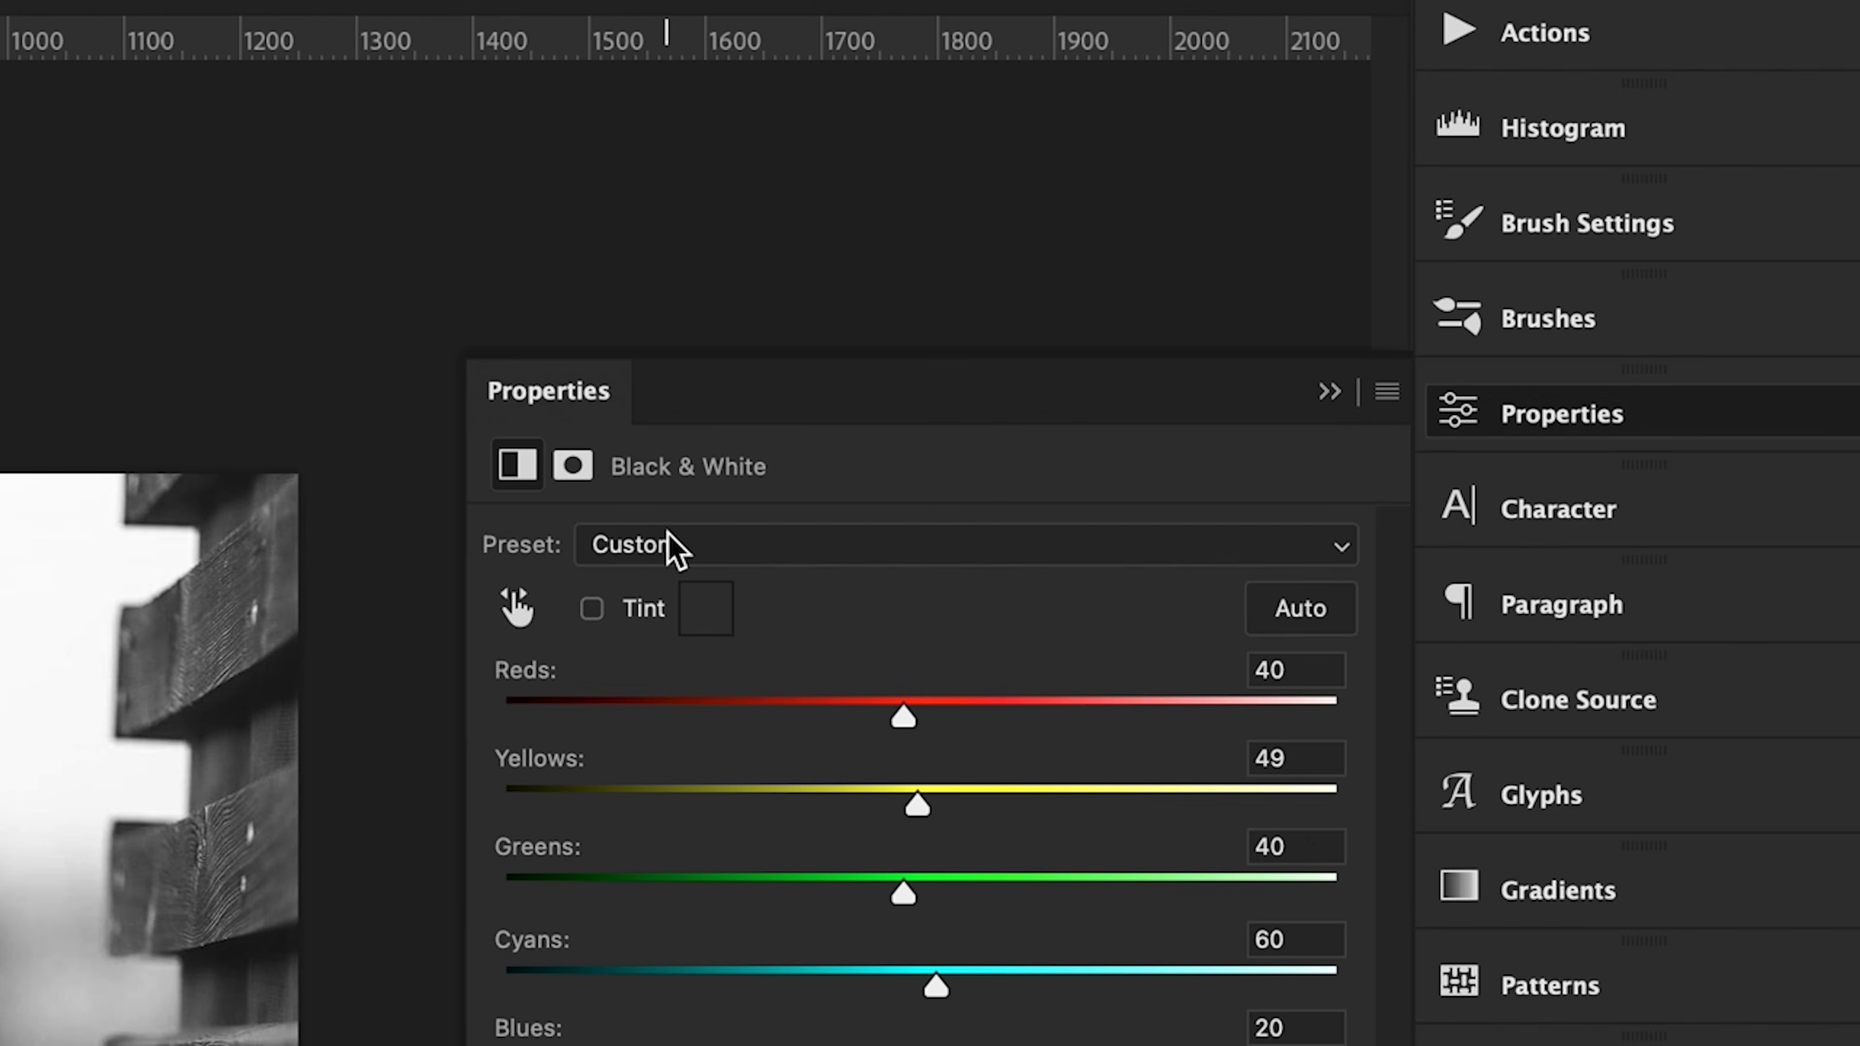
click(957, 246)
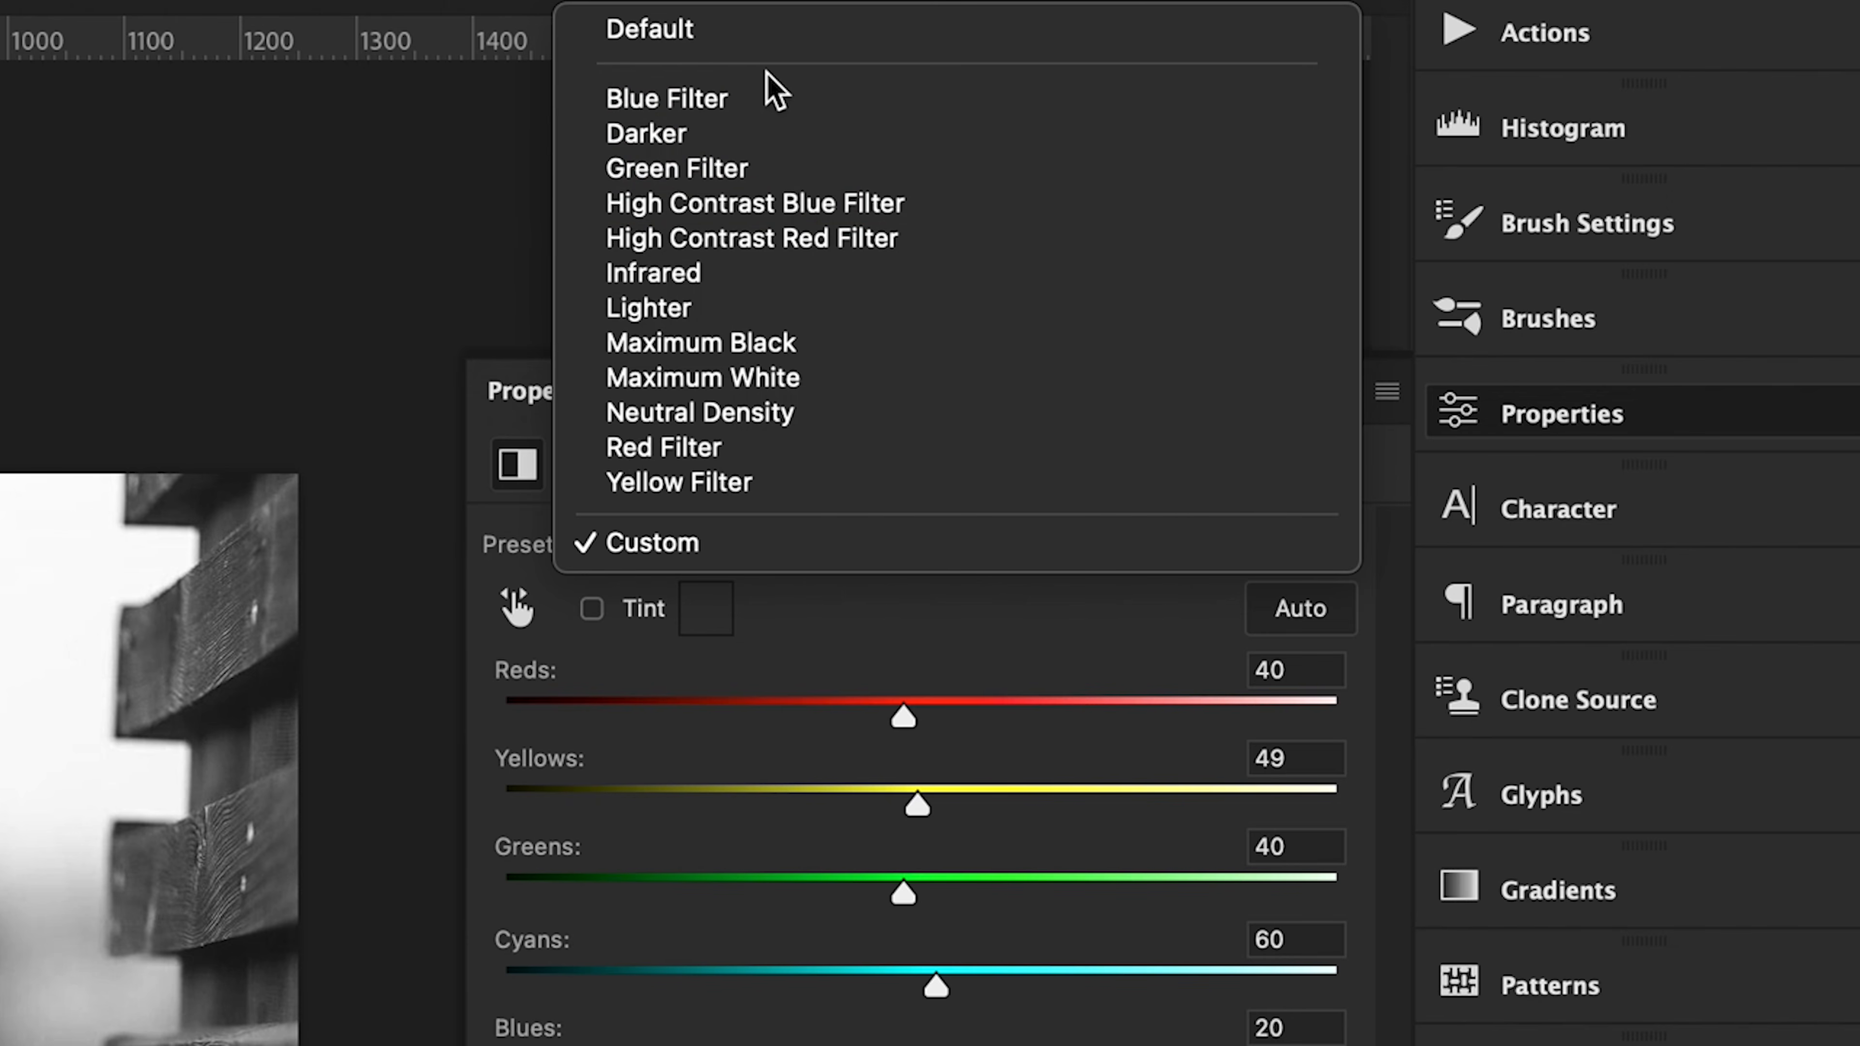
click(769, 59)
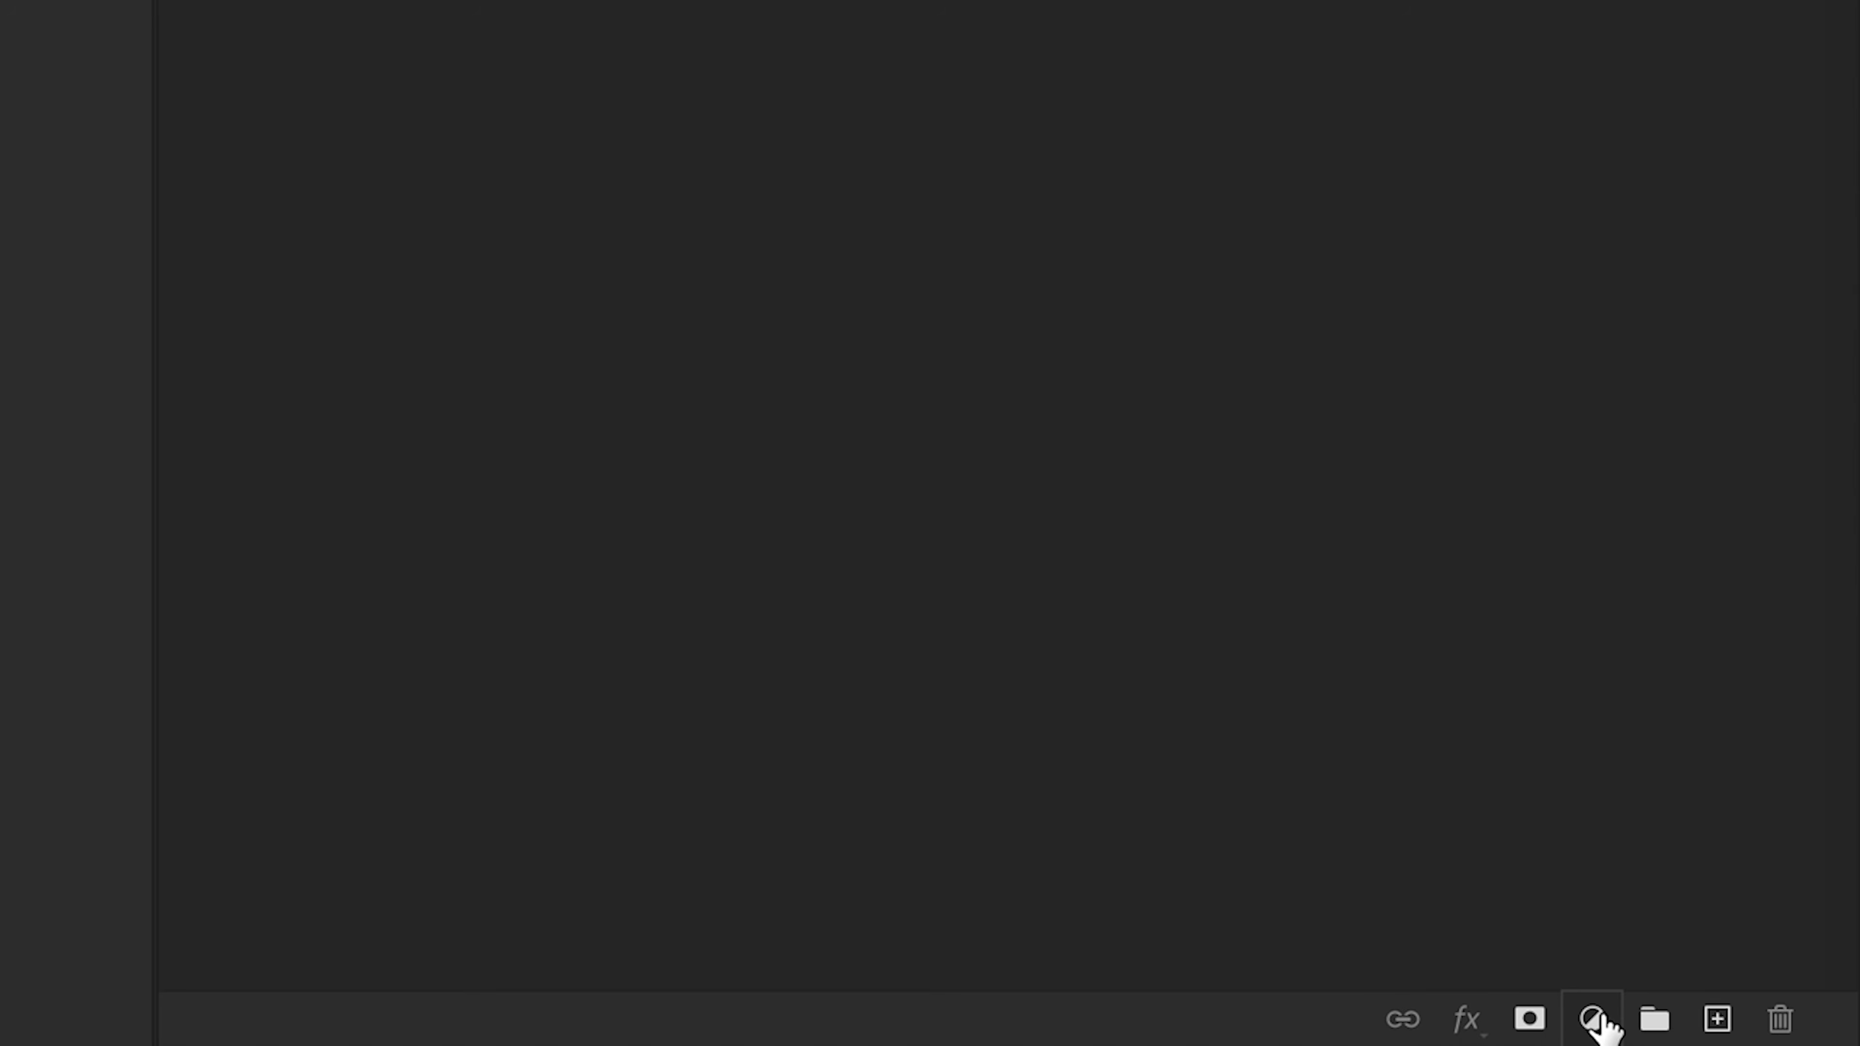
Add a Photo Filter adjustment layer and look through its filter presets, keeping Warming Filter (85)
click(1595, 1019)
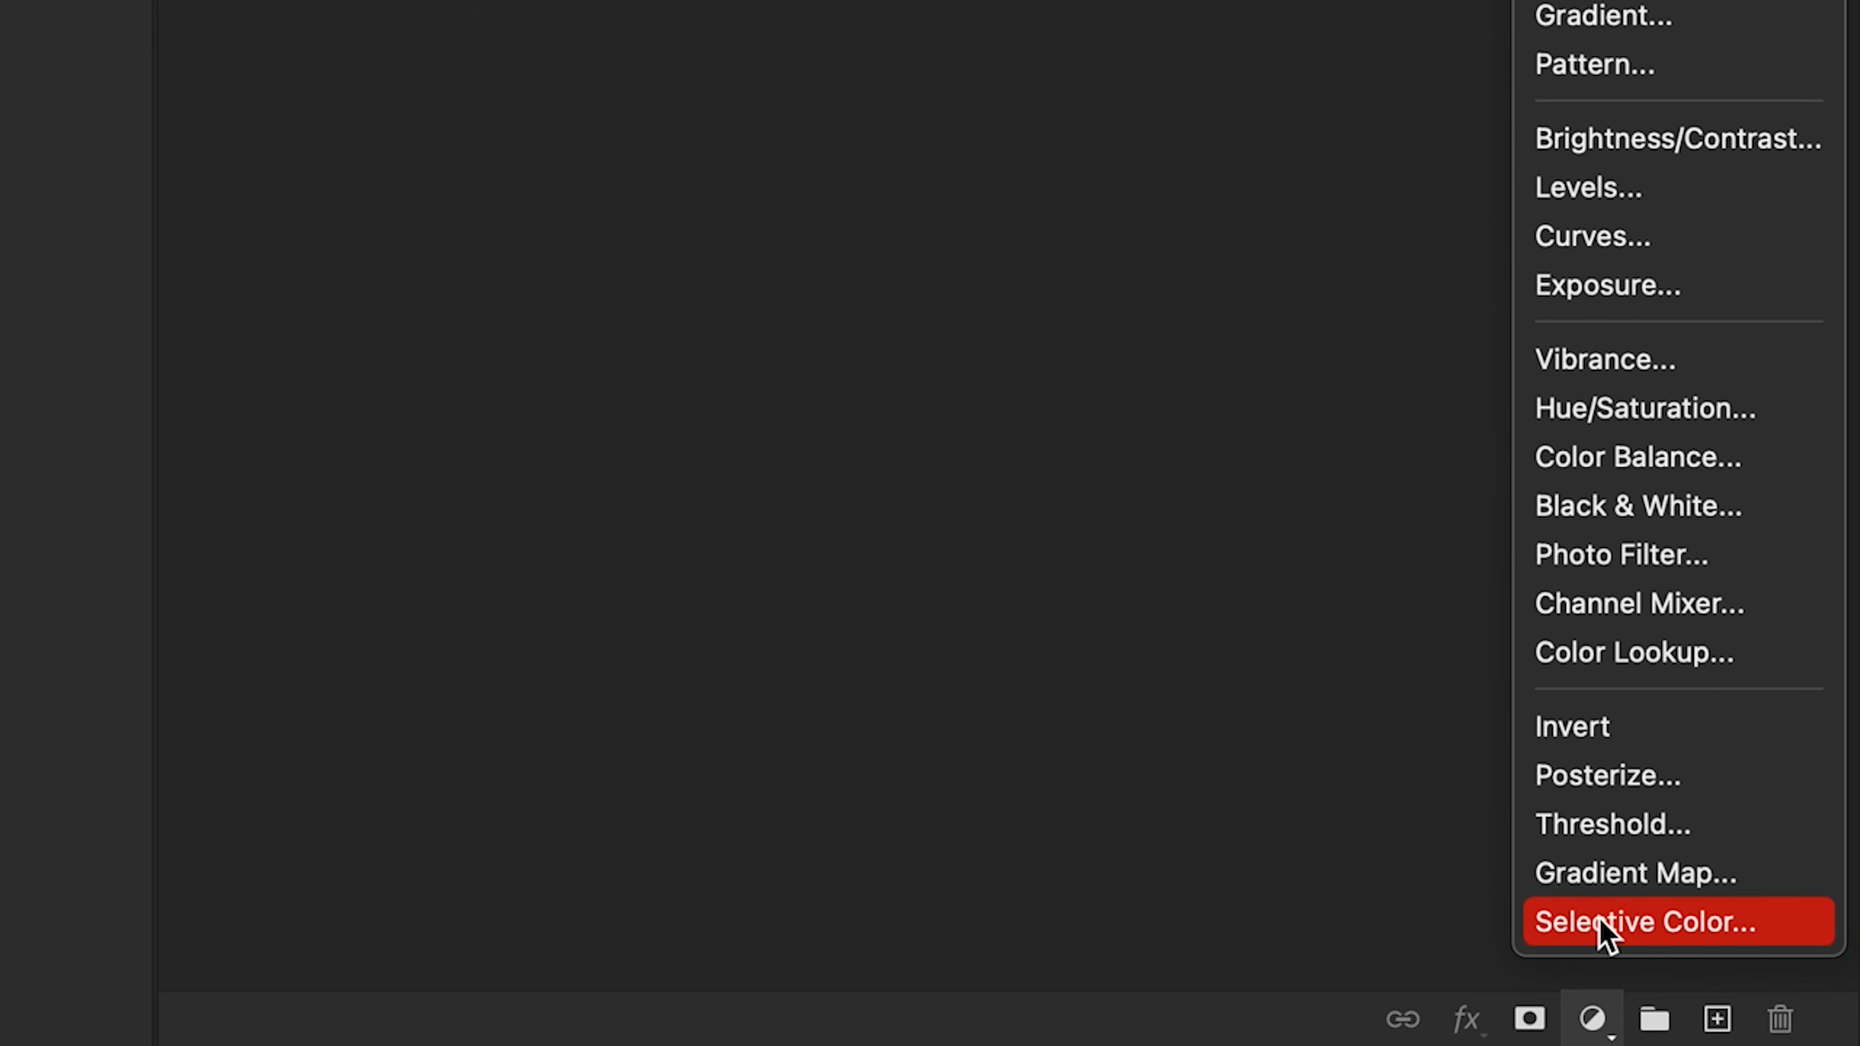
click(1580, 537)
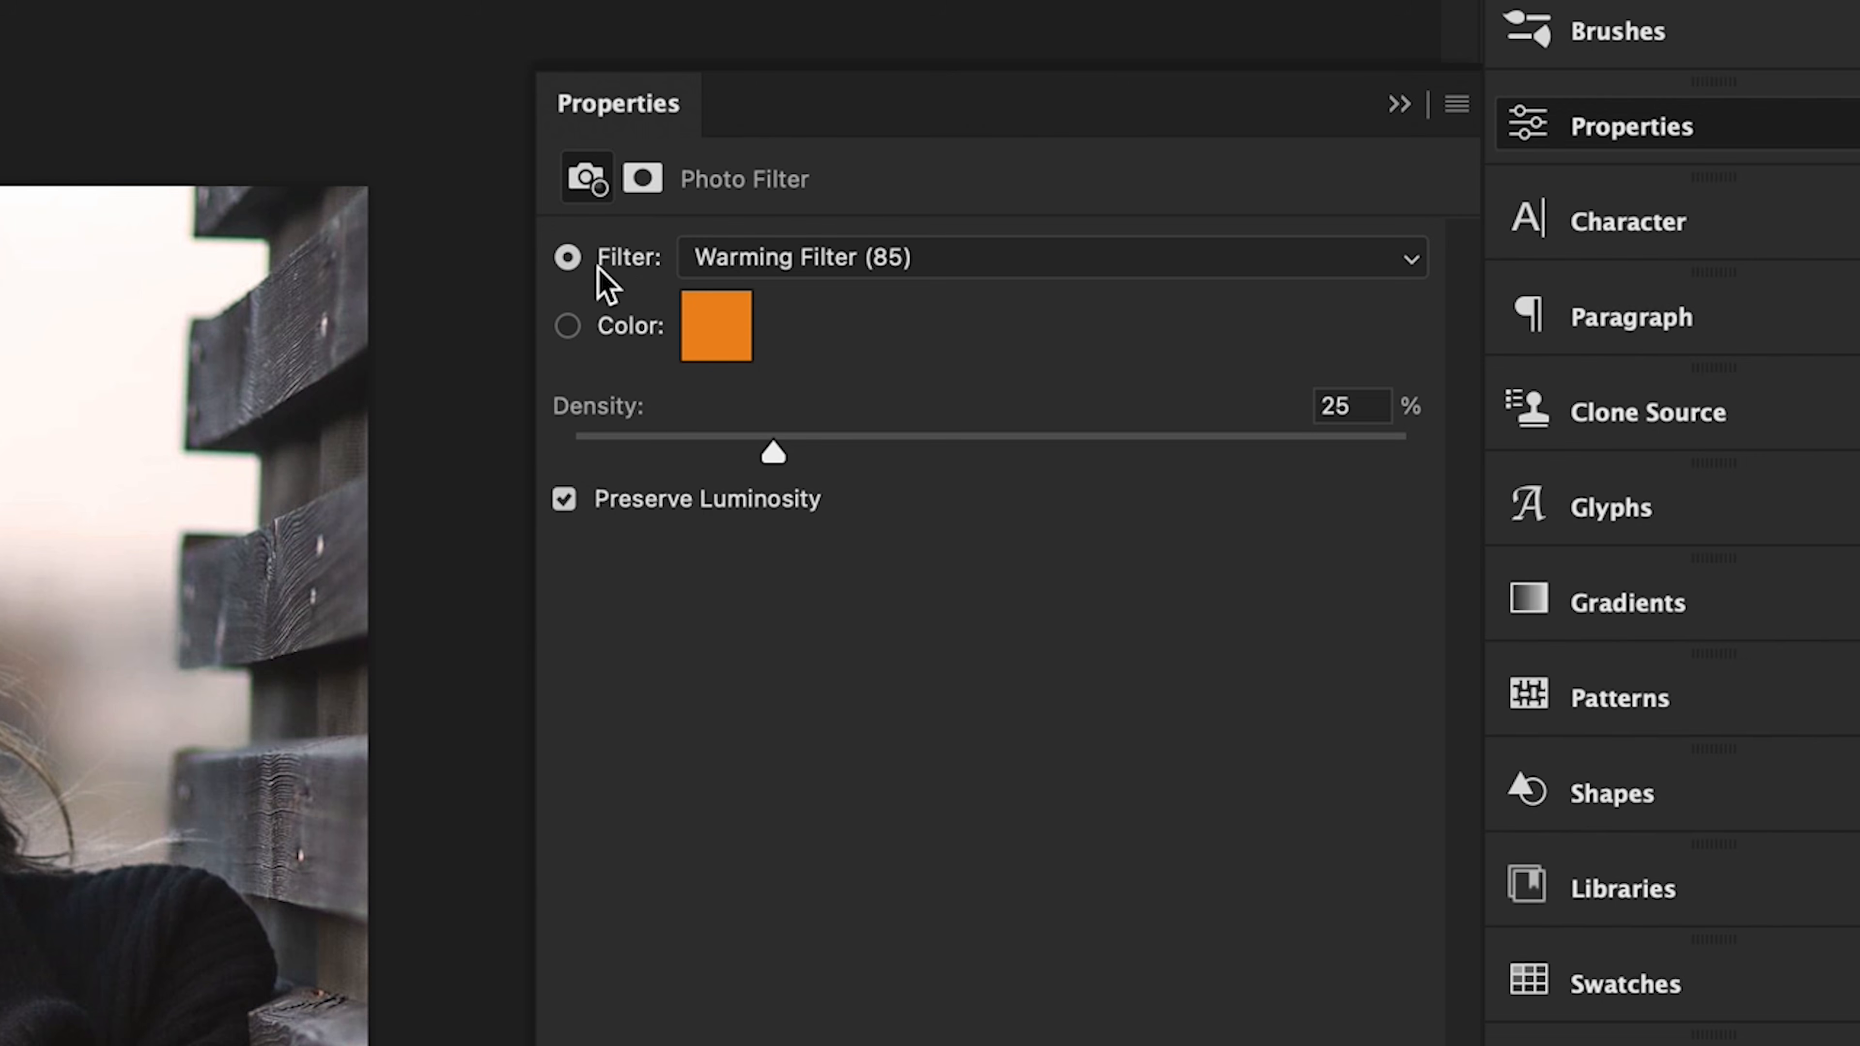
click(759, 262)
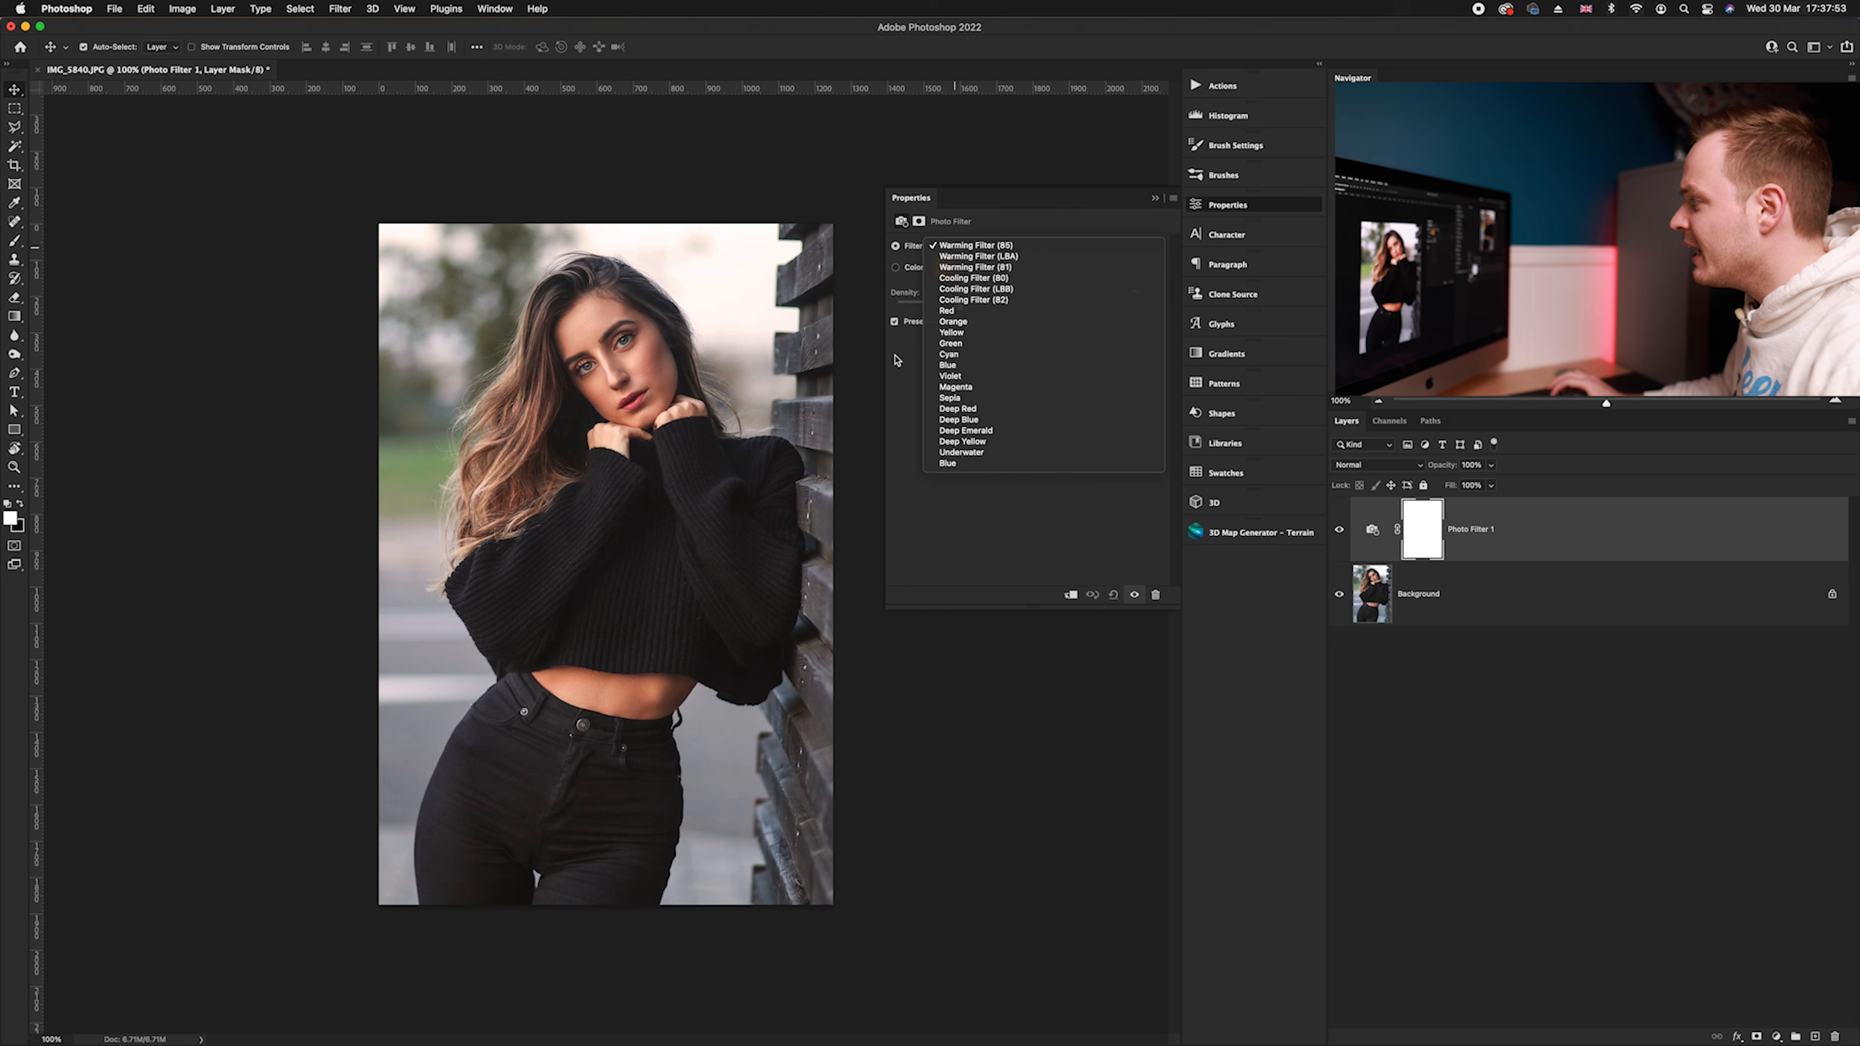
click(564, 612)
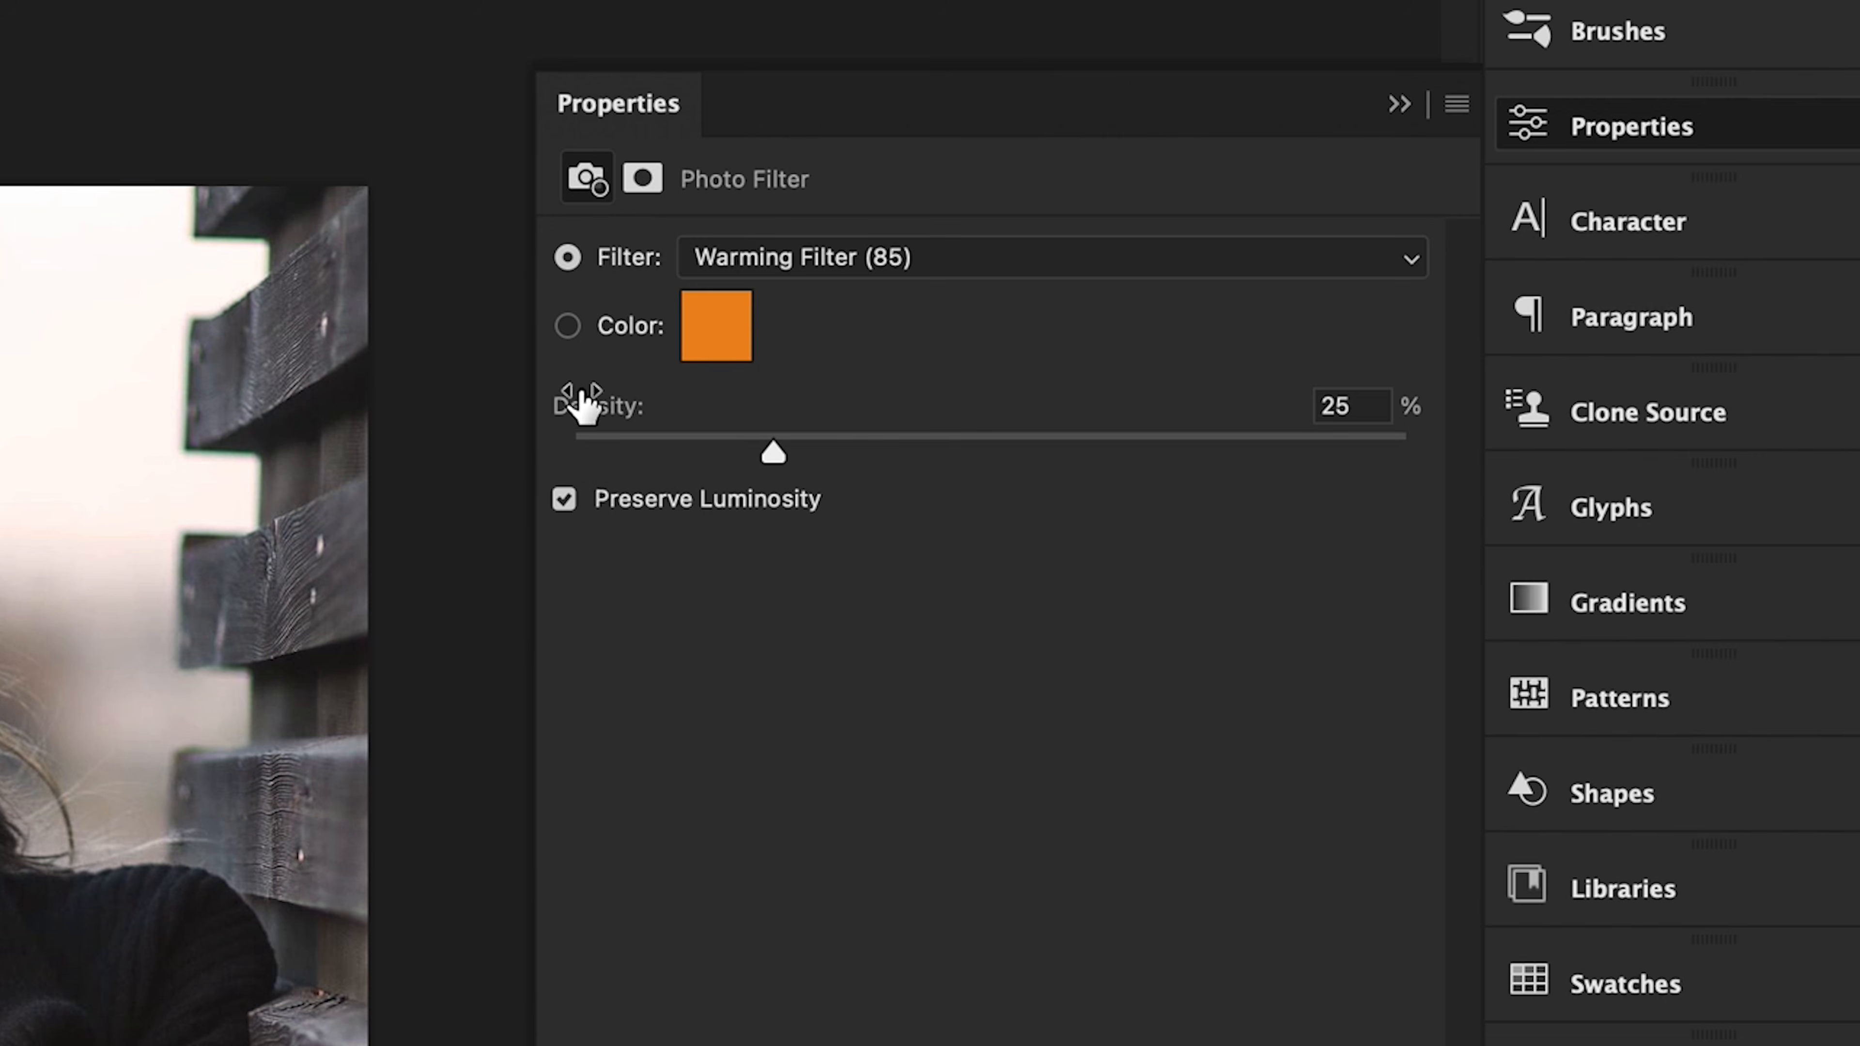
Try a custom green (00ec32) as the photo filter colour and discard it
click(568, 330)
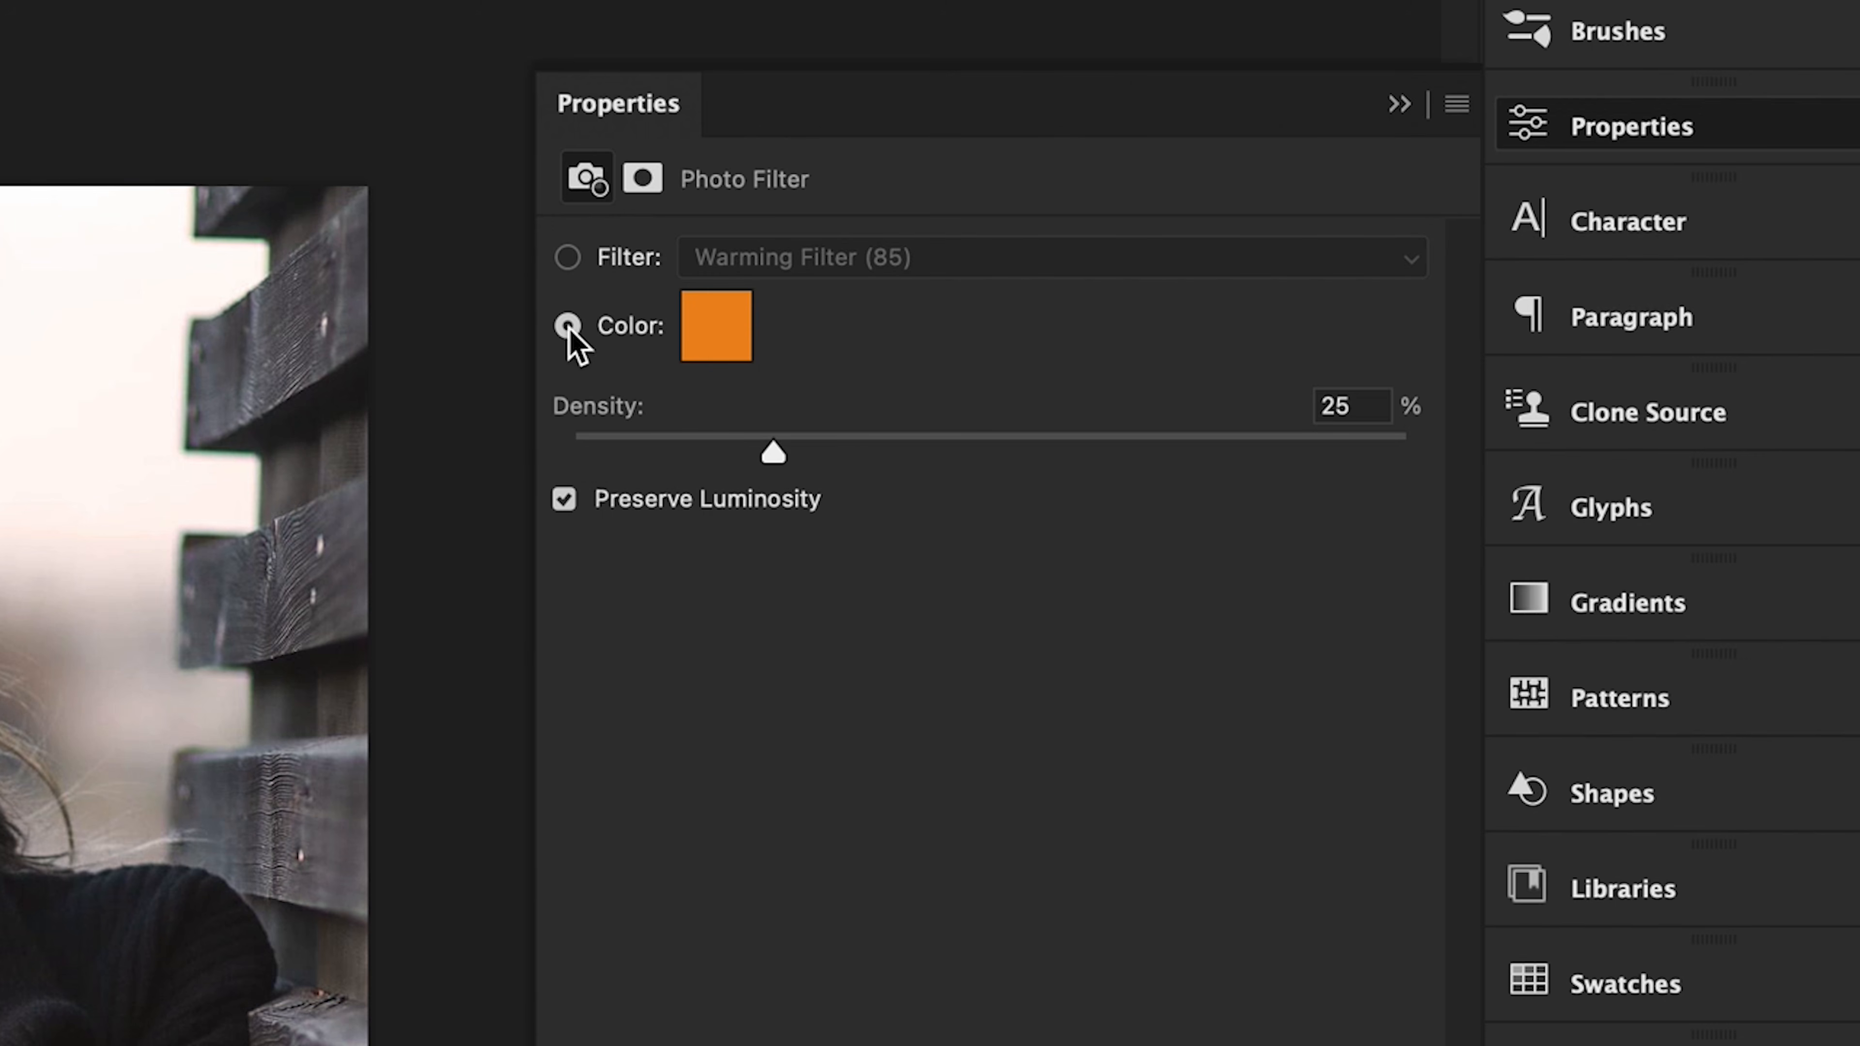
click(714, 340)
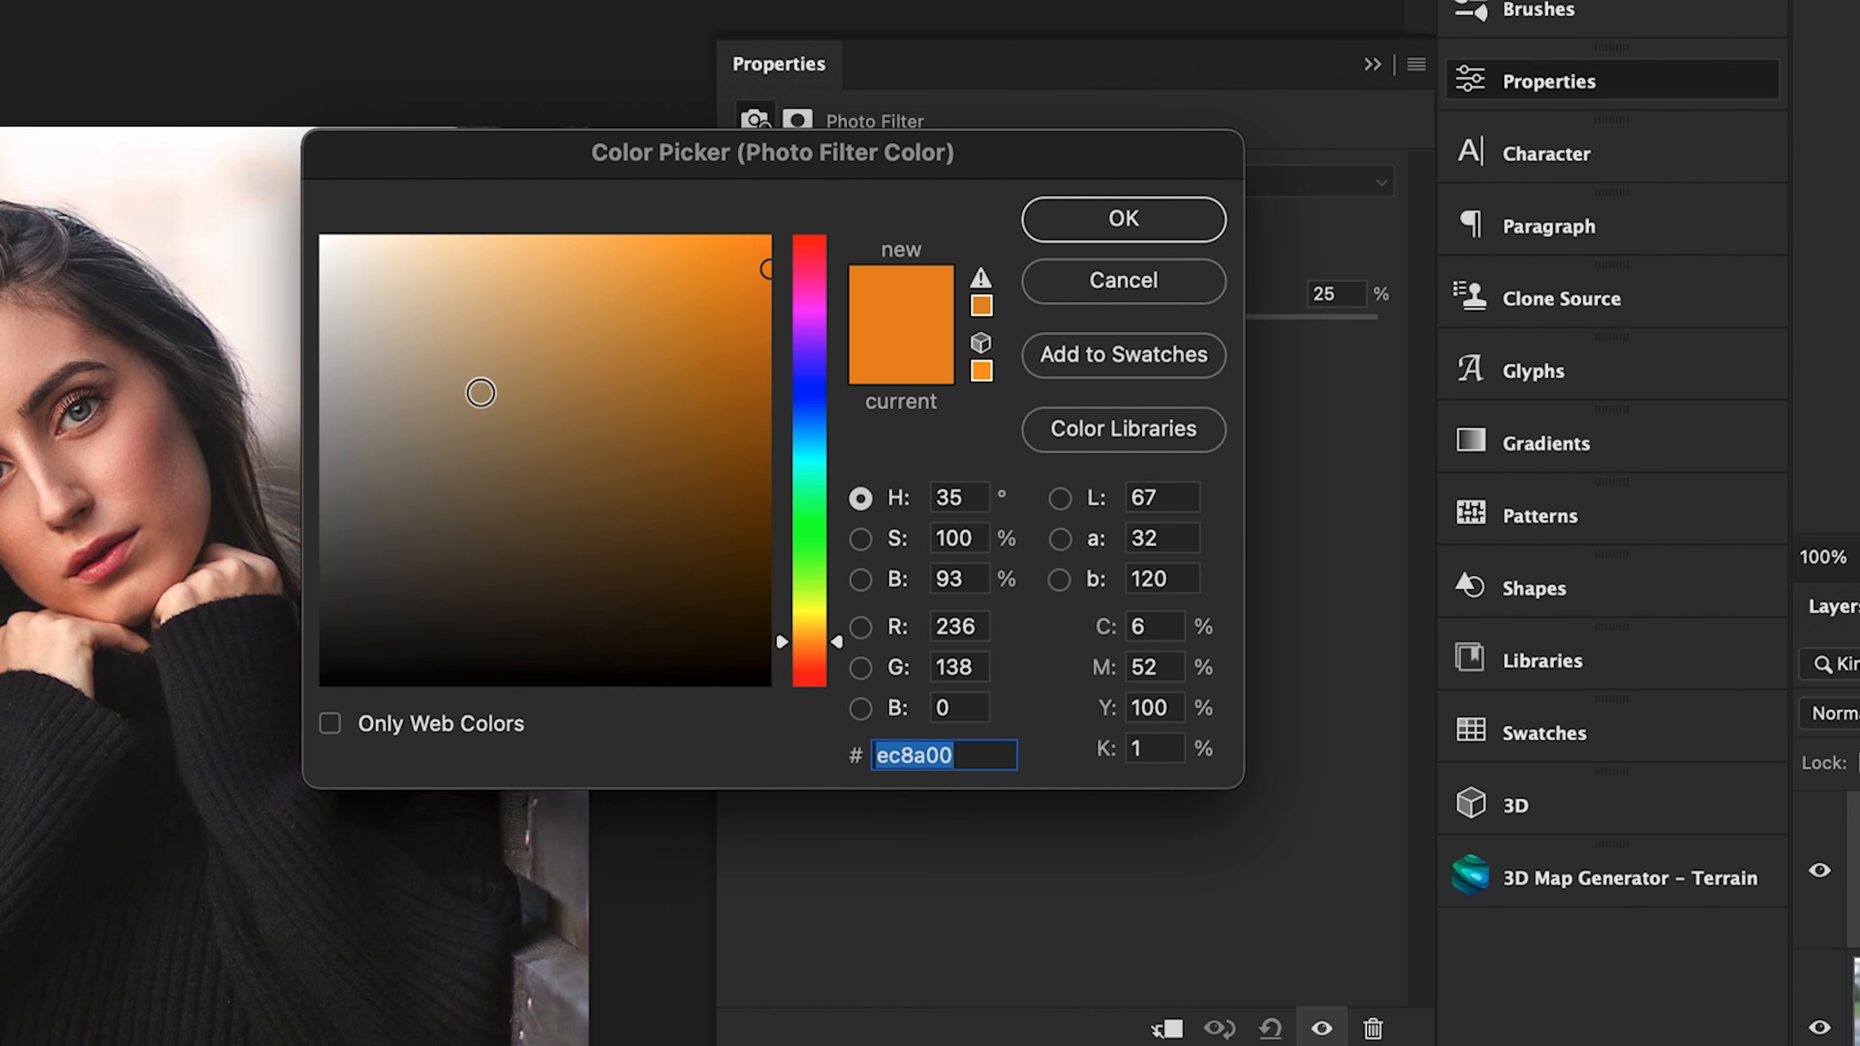
click(820, 529)
drag(820, 529, 809, 519)
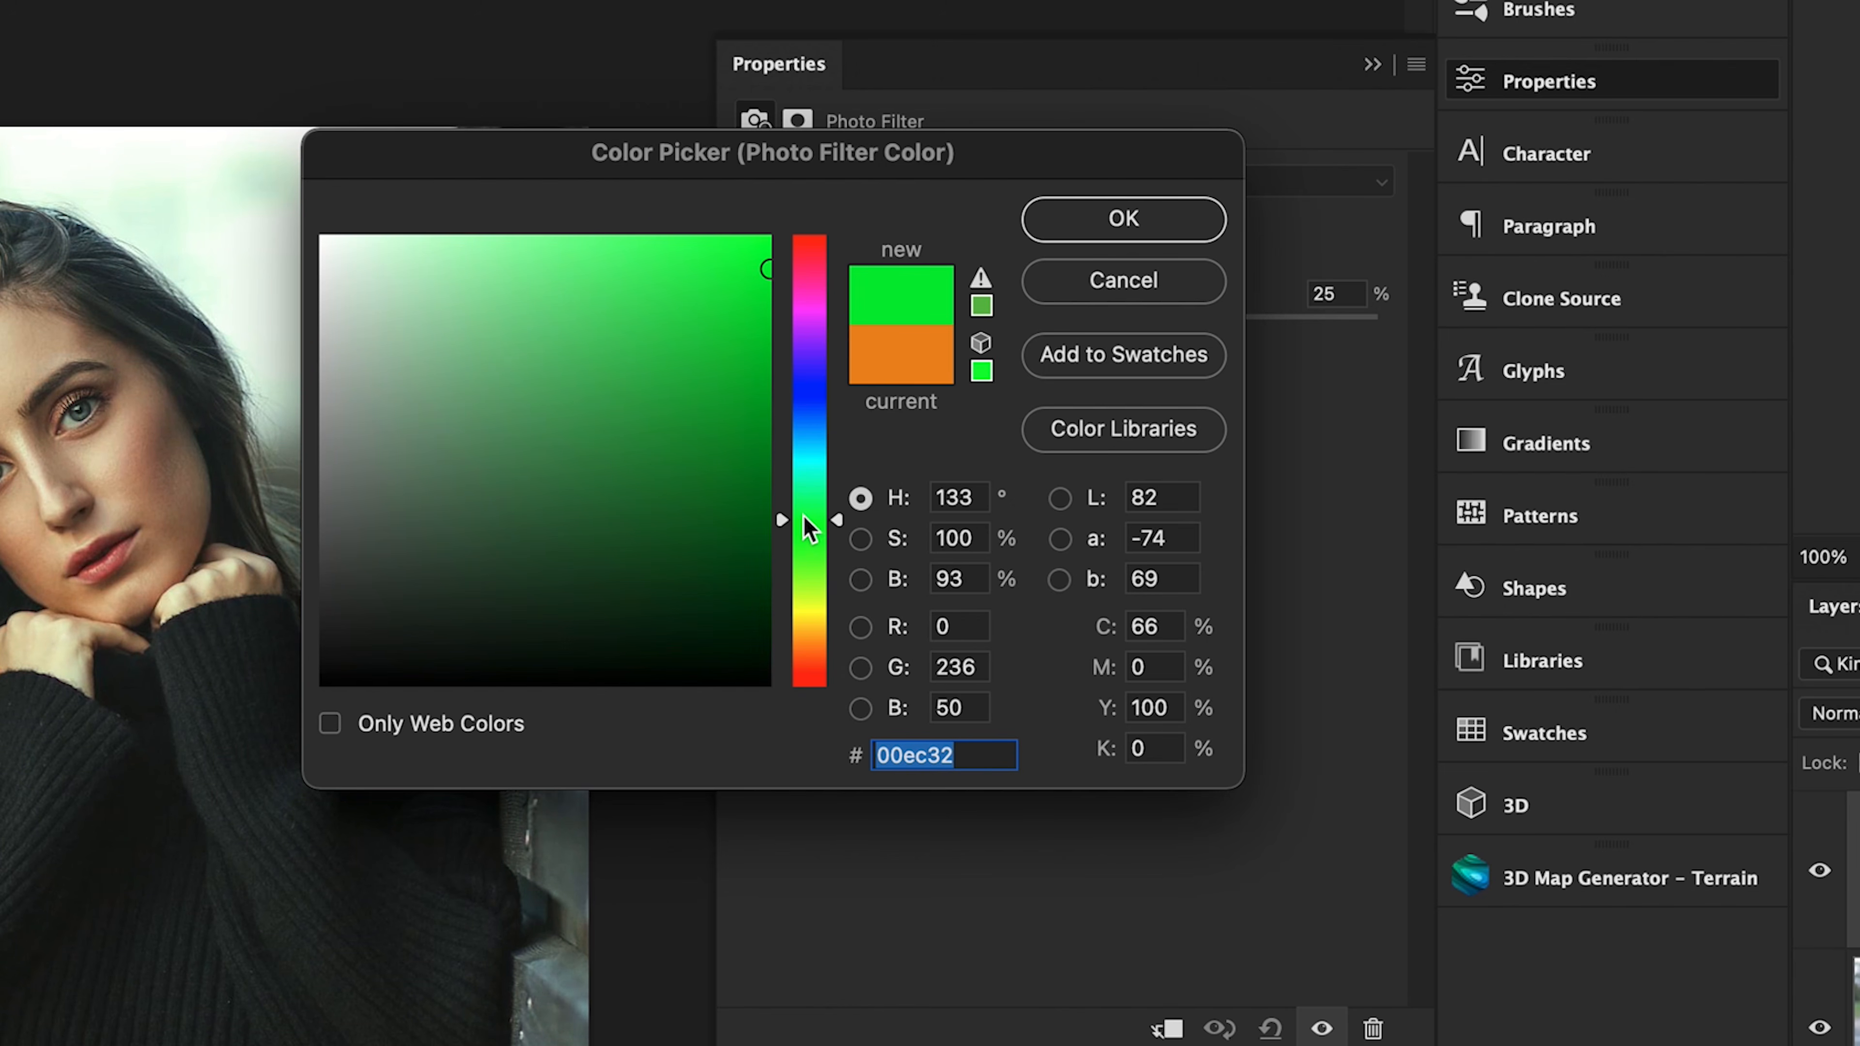
click(1128, 287)
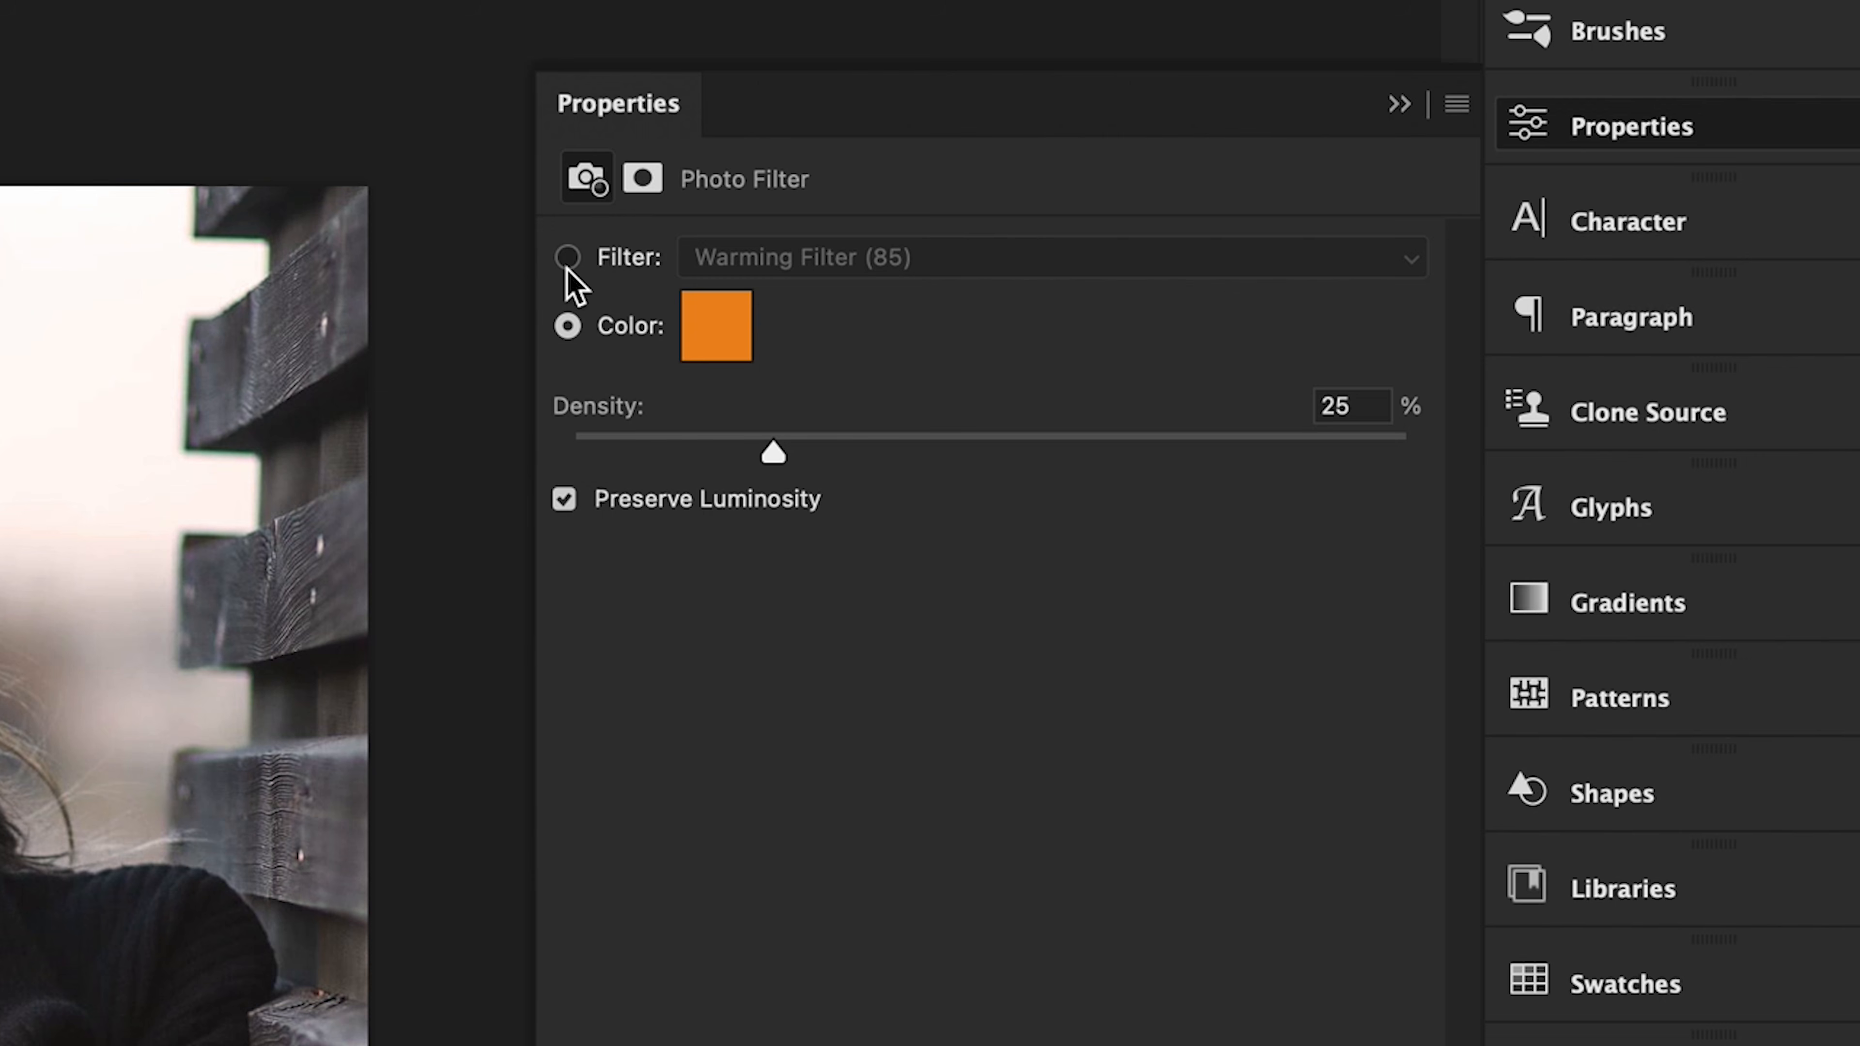
Switch the photo filter back to its preset filters and choose Warming Filter (81)
click(569, 260)
click(699, 261)
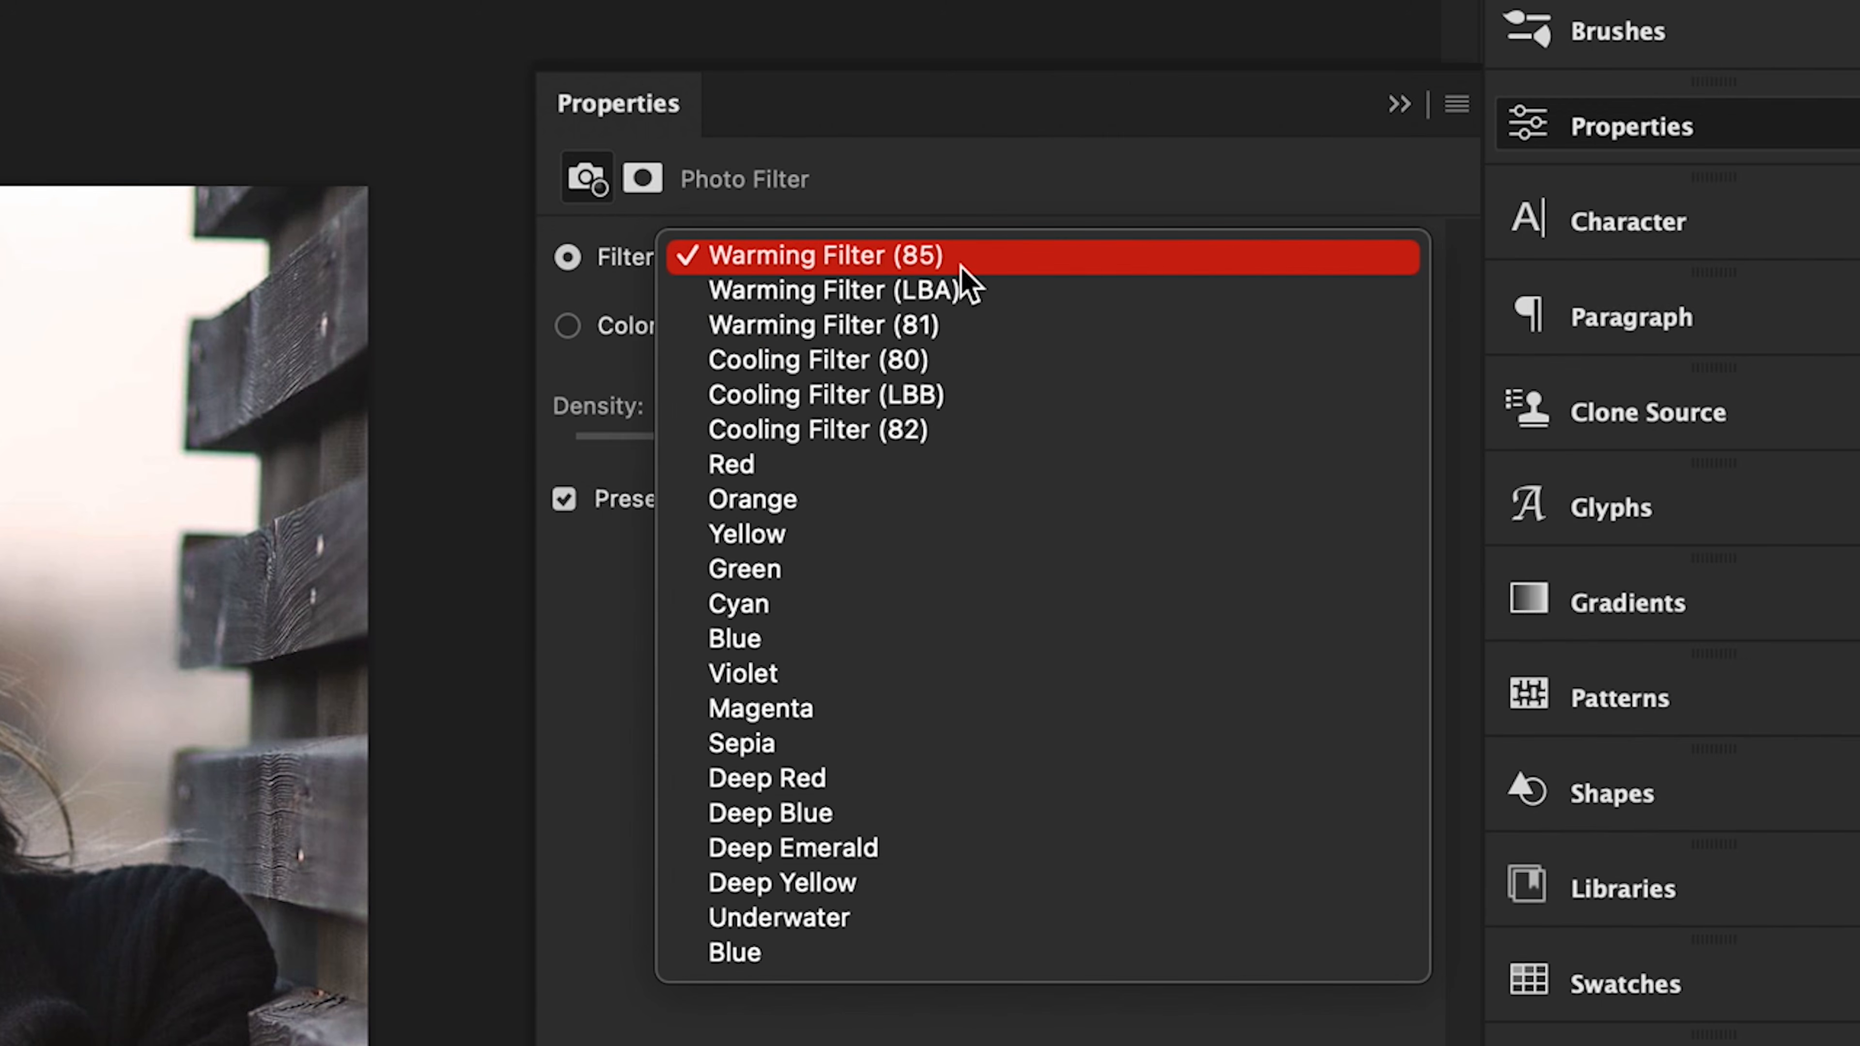
click(963, 336)
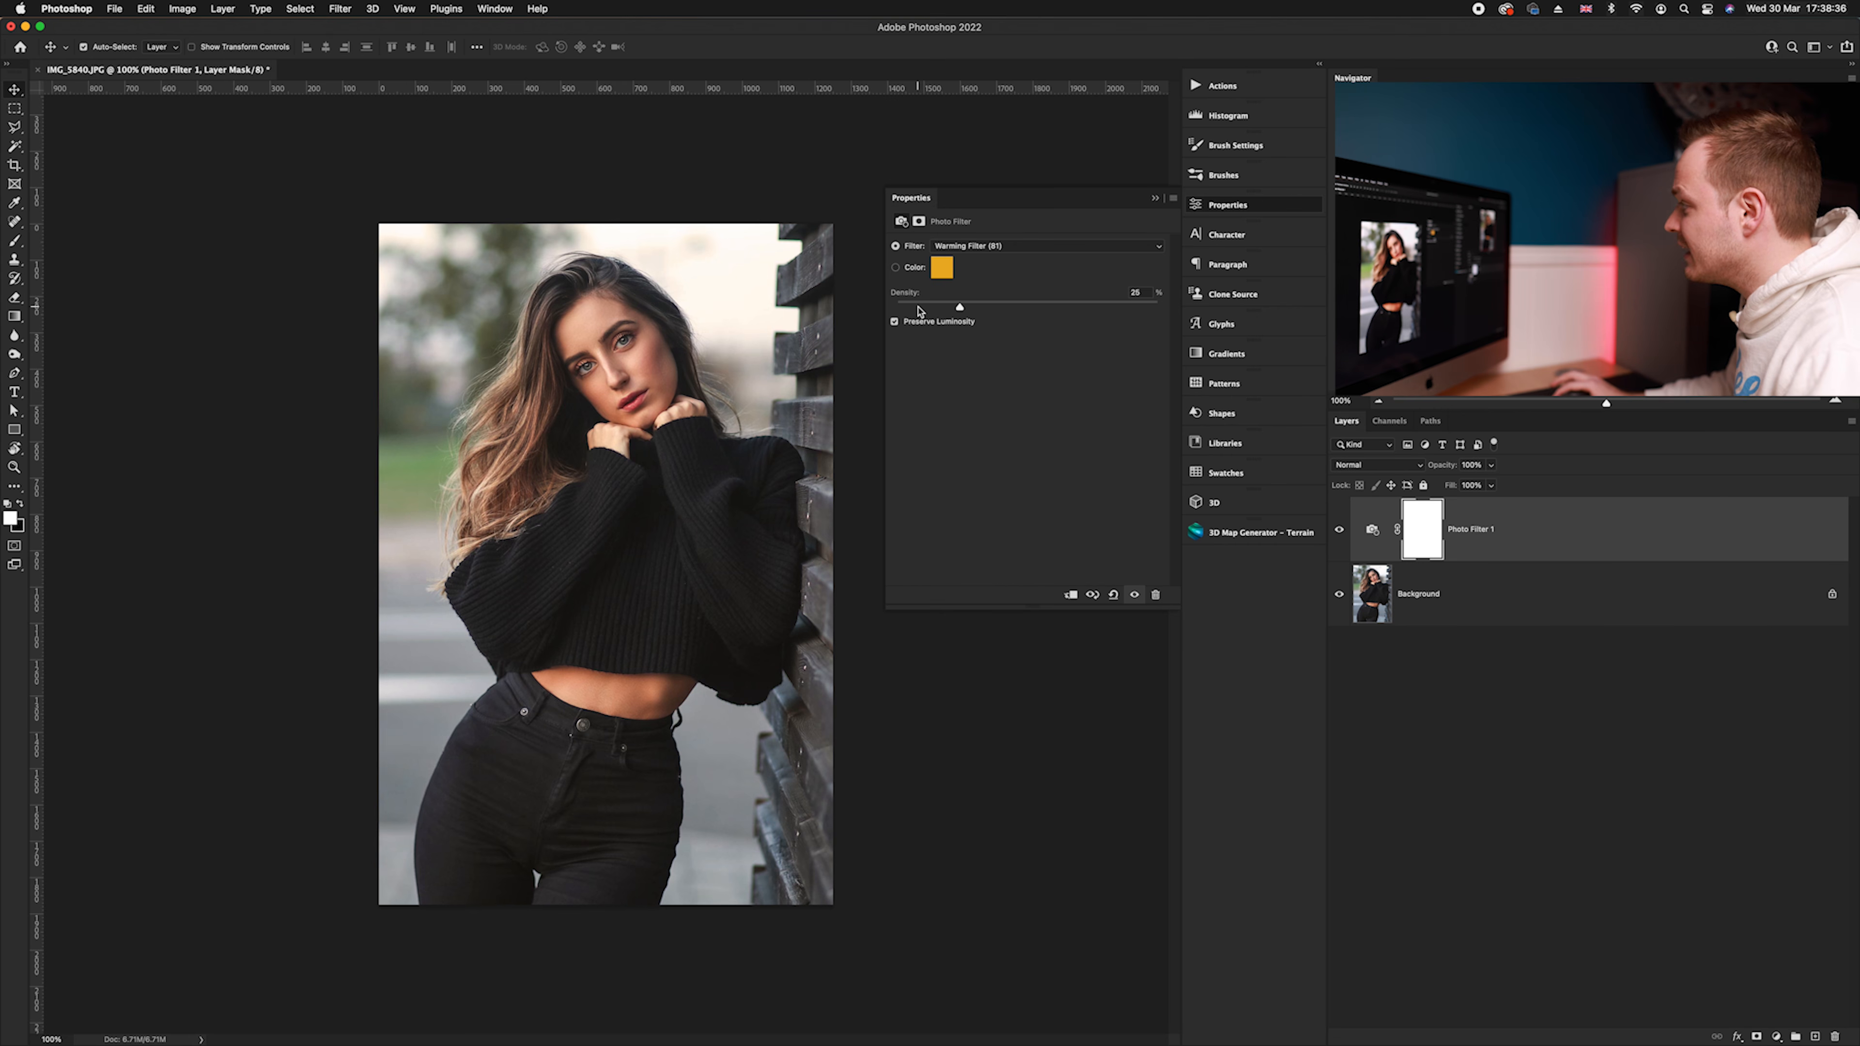
Try the warming filter's Density at 1% and 100%, settle on 29%, and compare the photo with the filter layer hidden and shown
drag(961, 309, 904, 312)
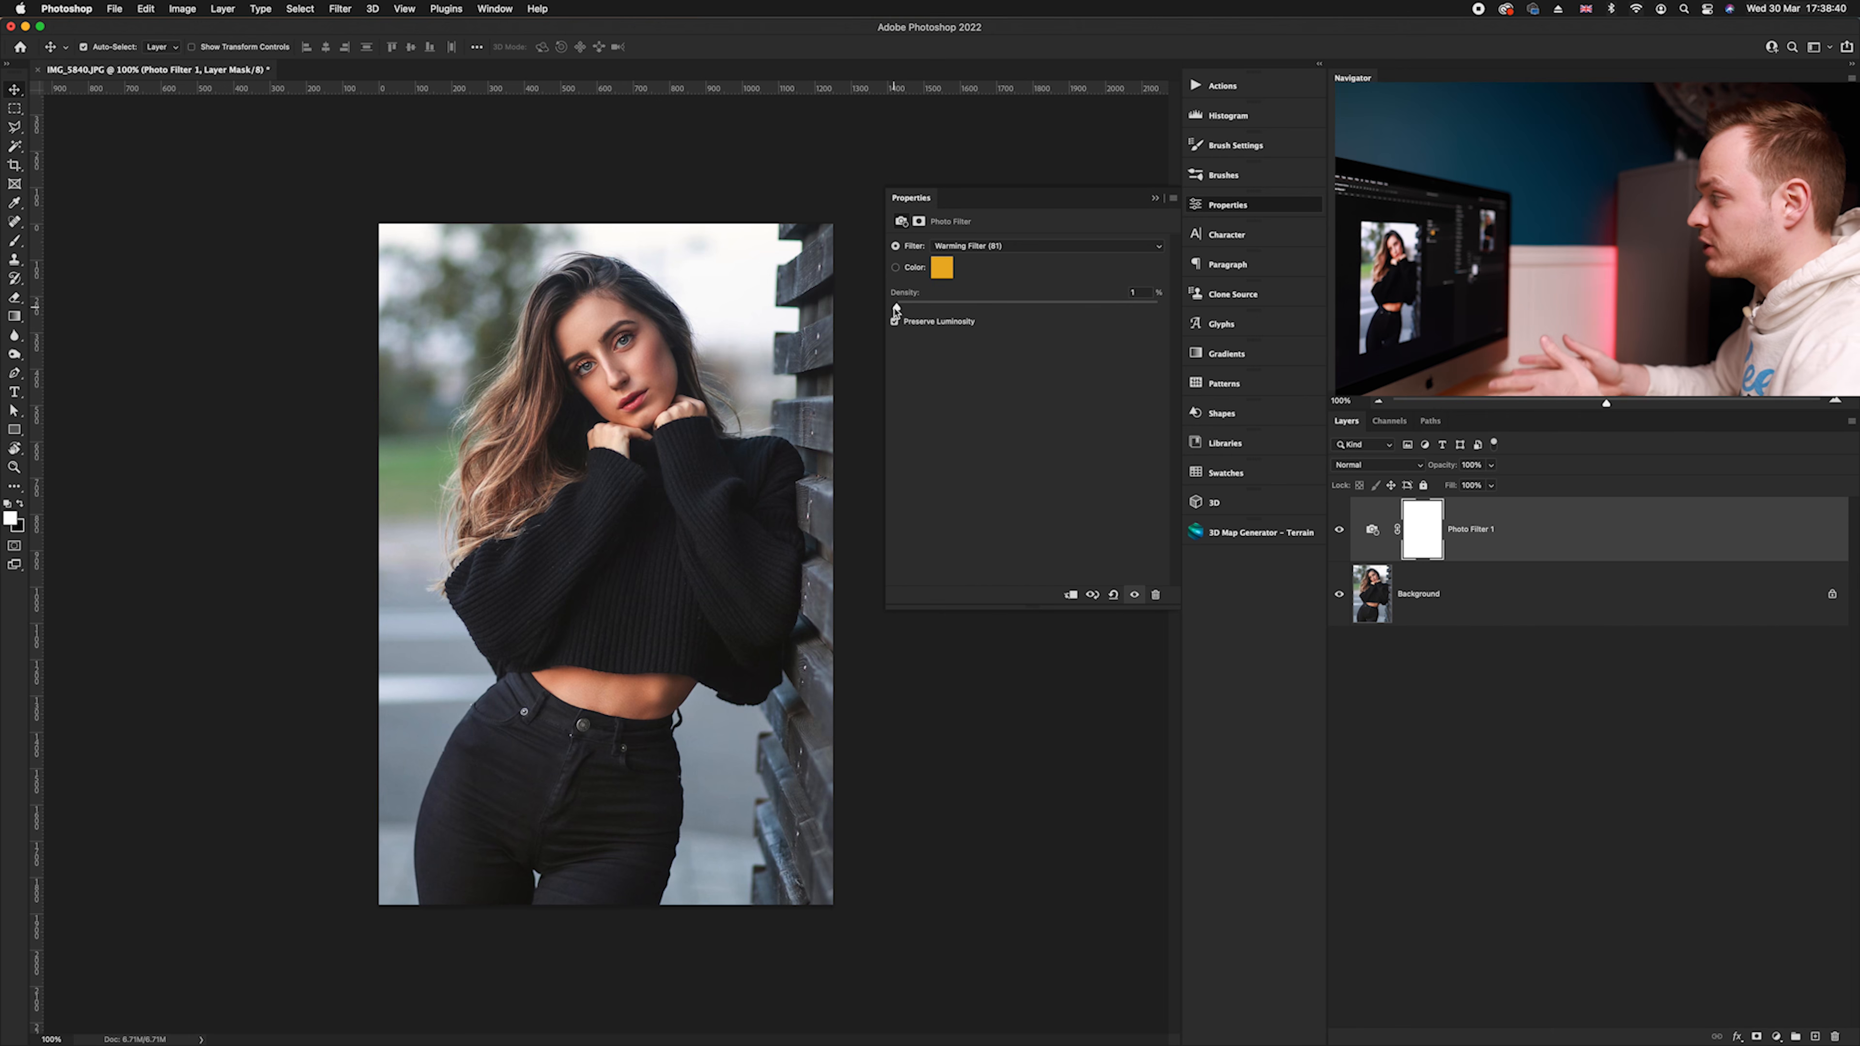
drag(895, 310, 1169, 310)
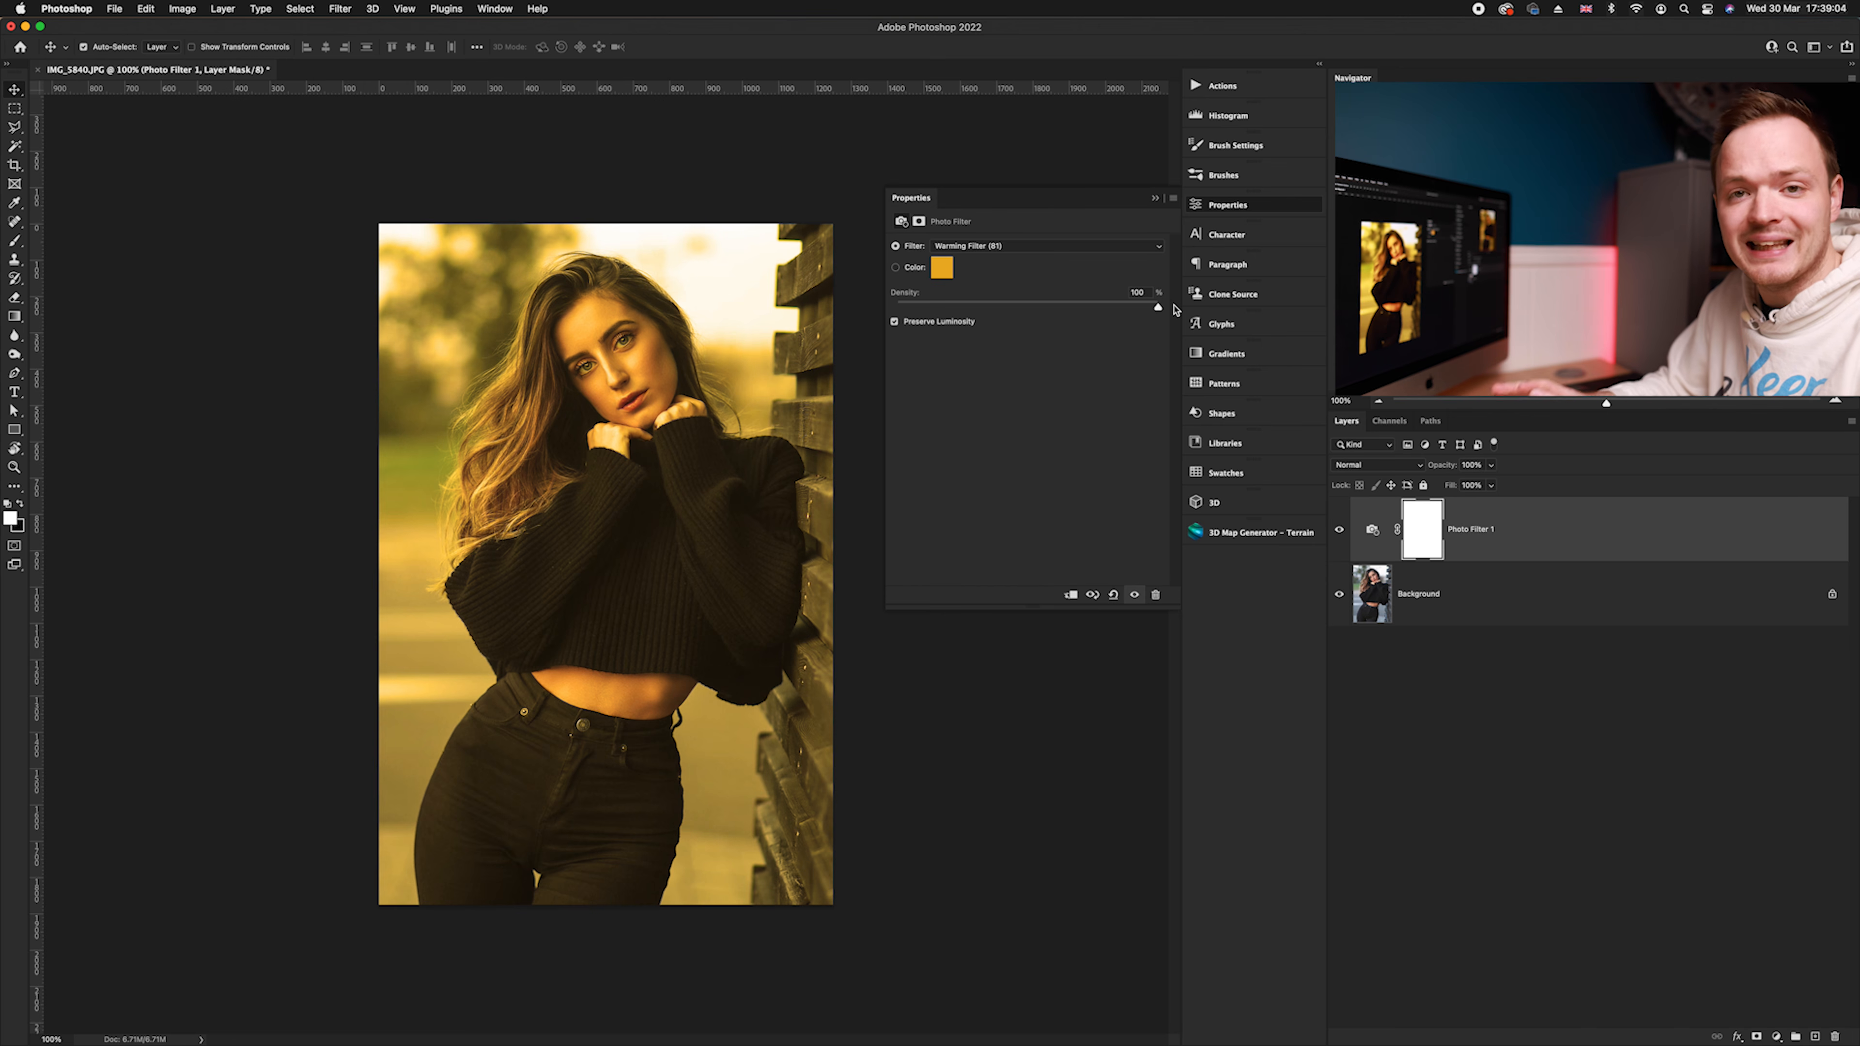
drag(1158, 311, 1114, 310)
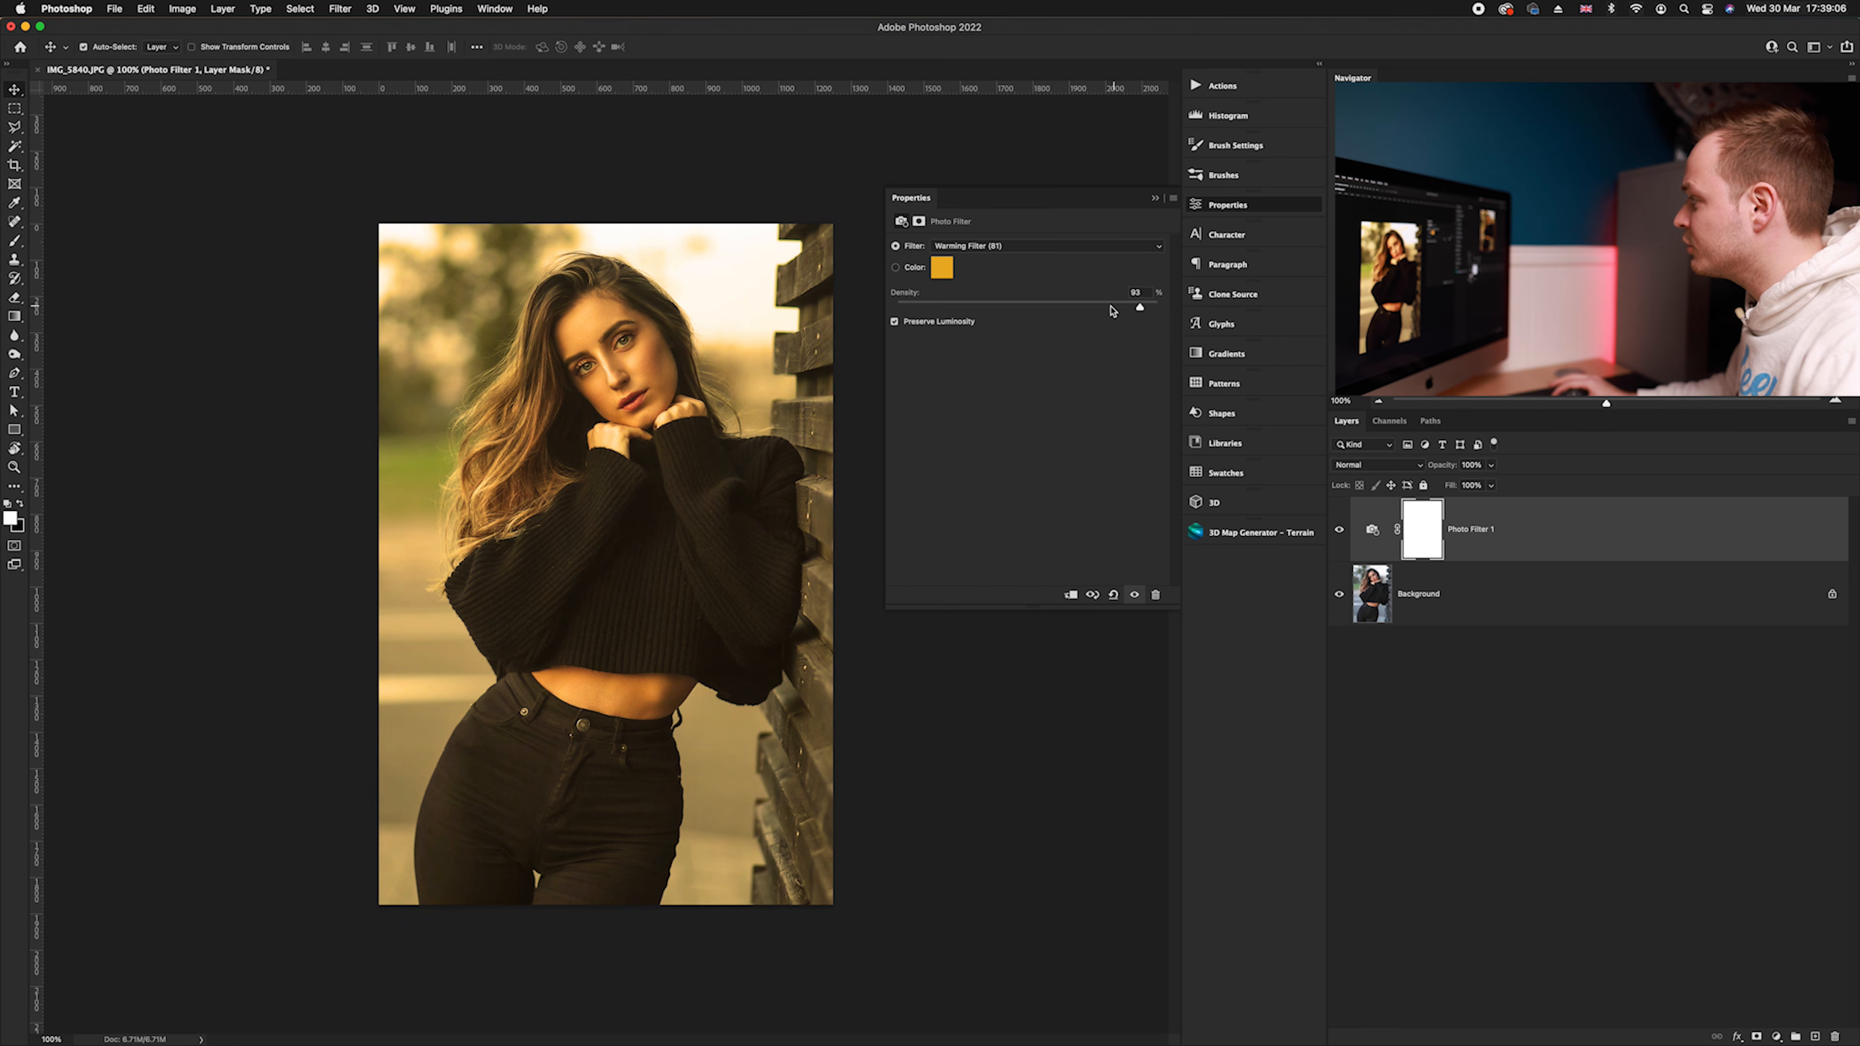
drag(976, 309, 987, 309)
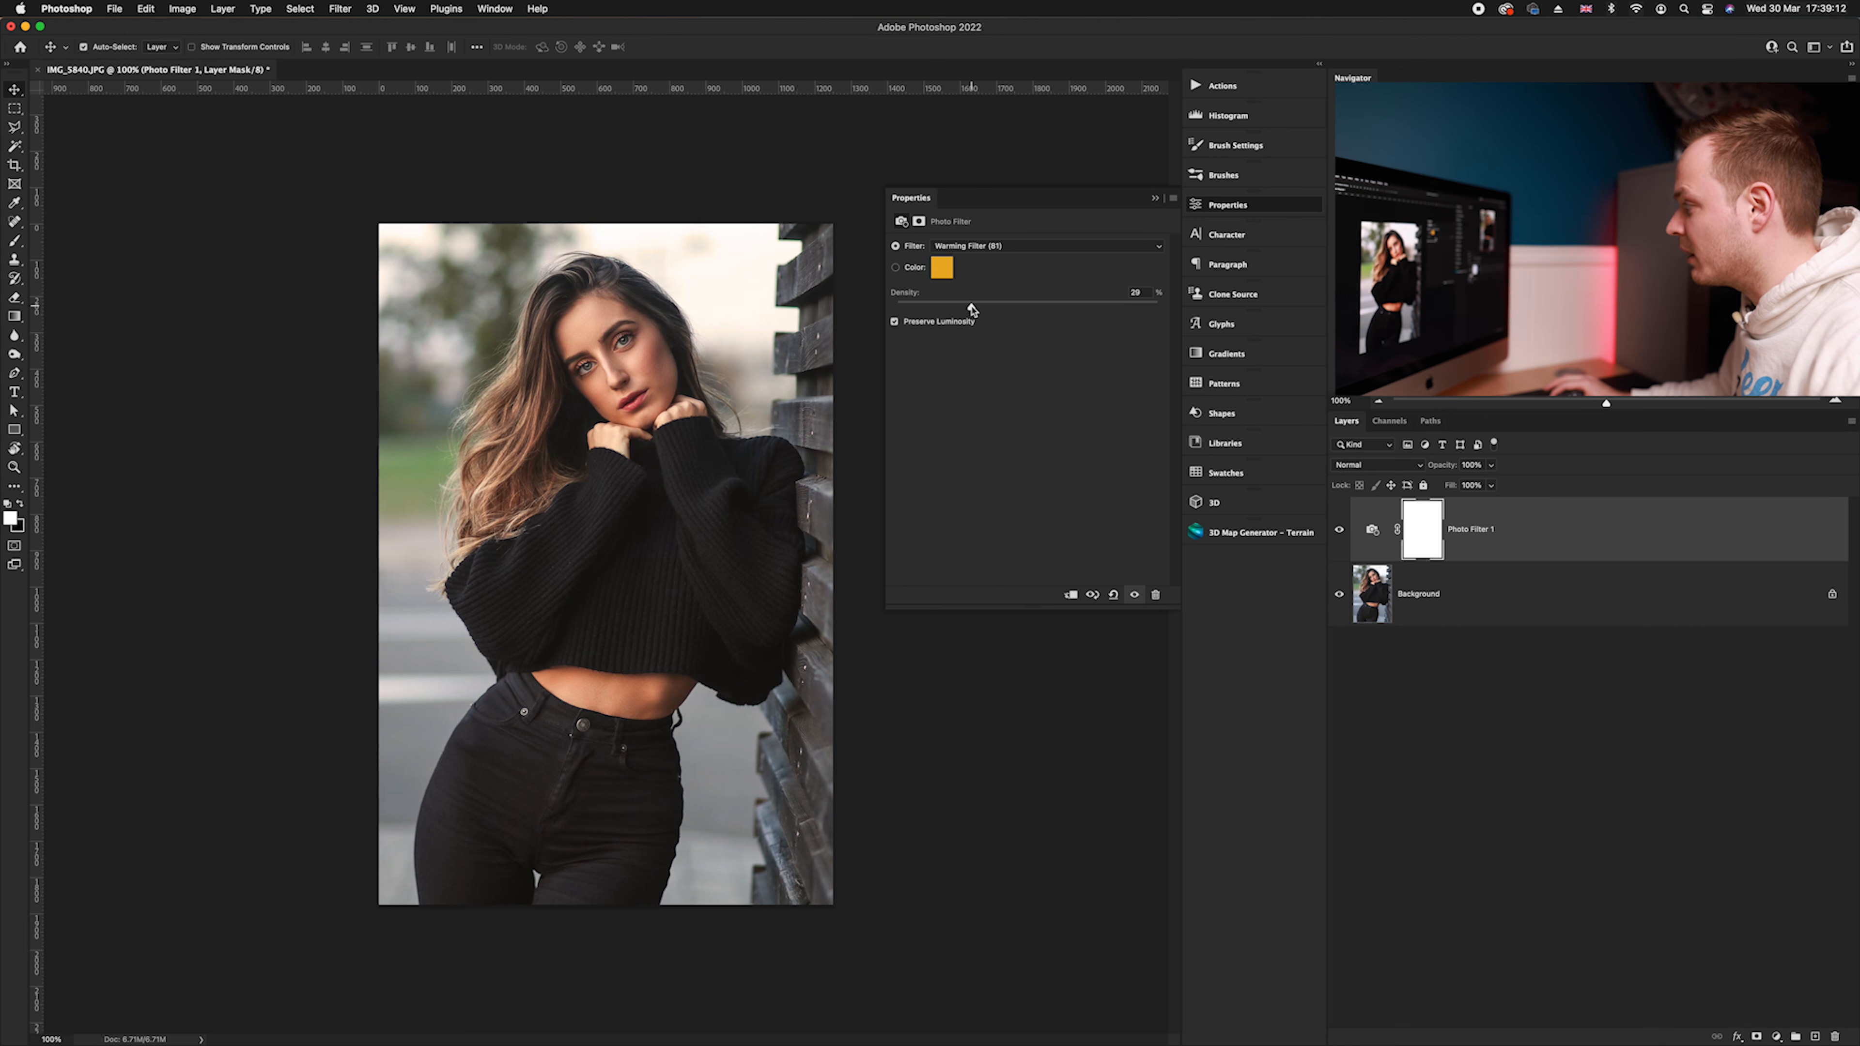
click(1341, 537)
click(1341, 537)
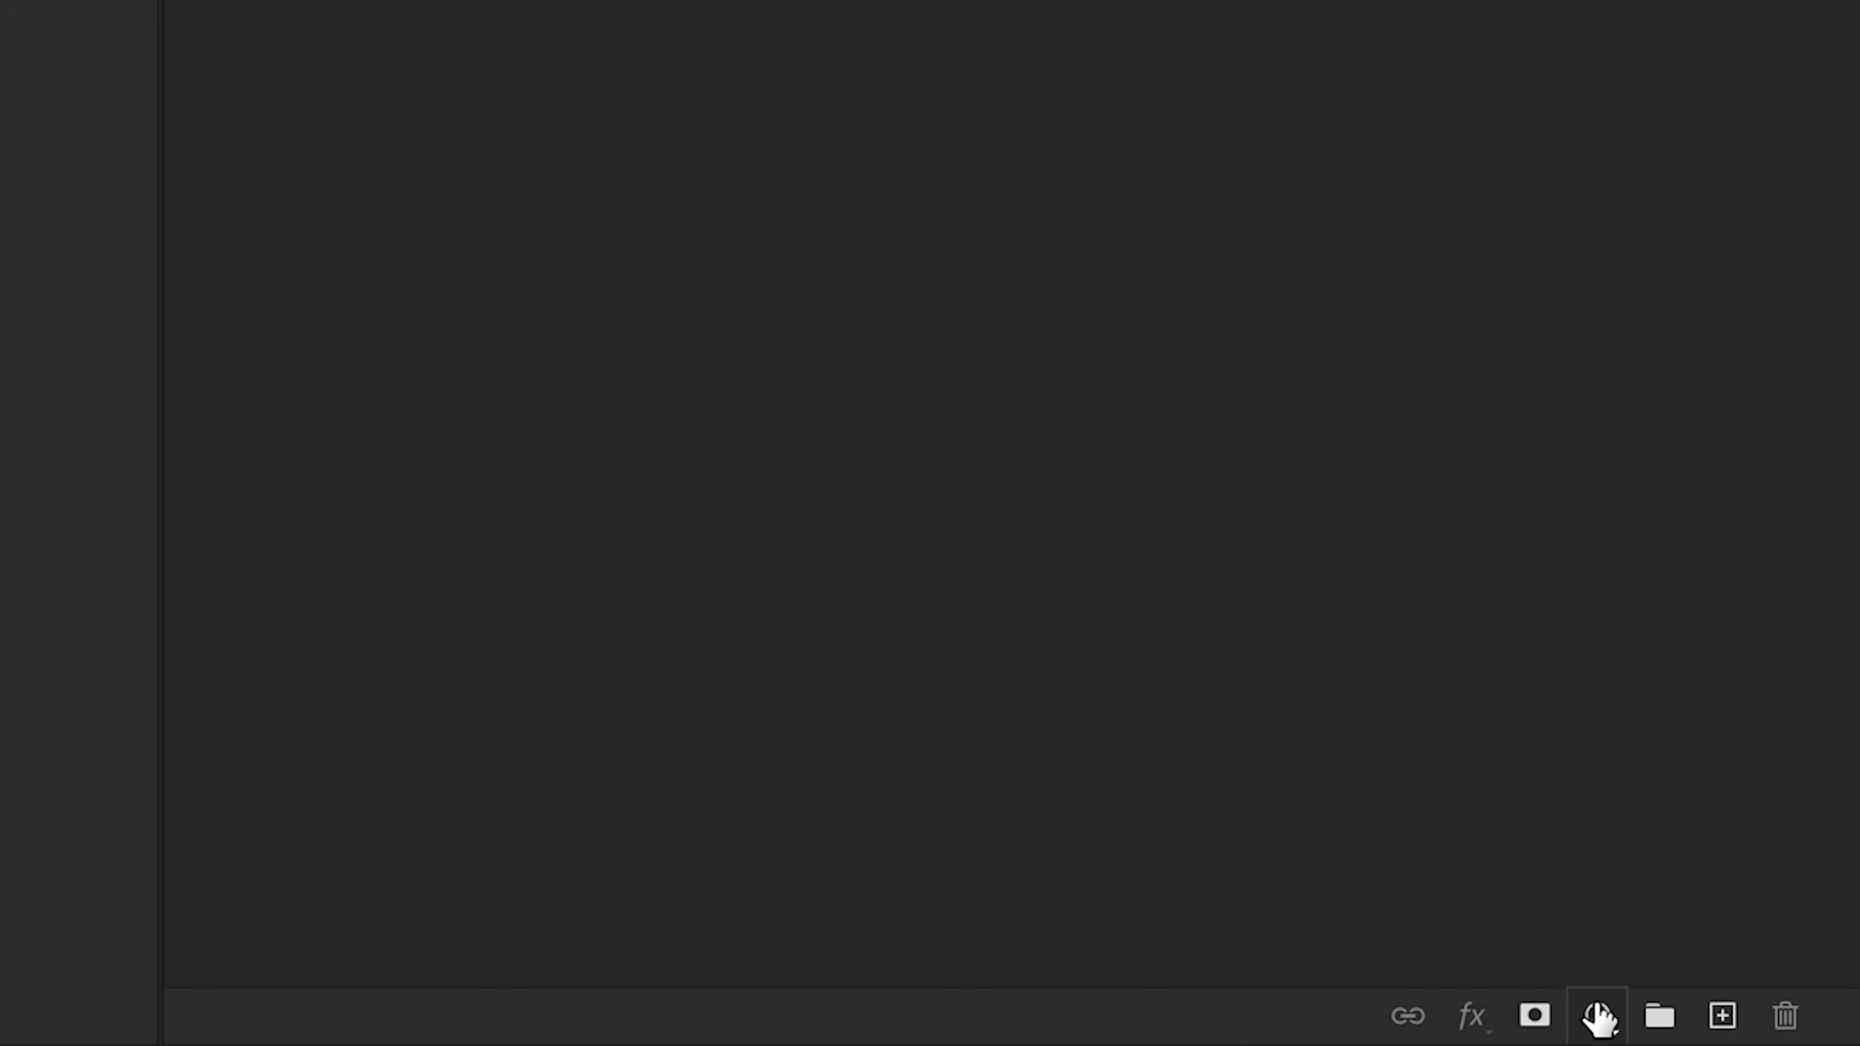
Add a Channel Mixer adjustment layer and look through its presets, keeping Default
click(1775, 1036)
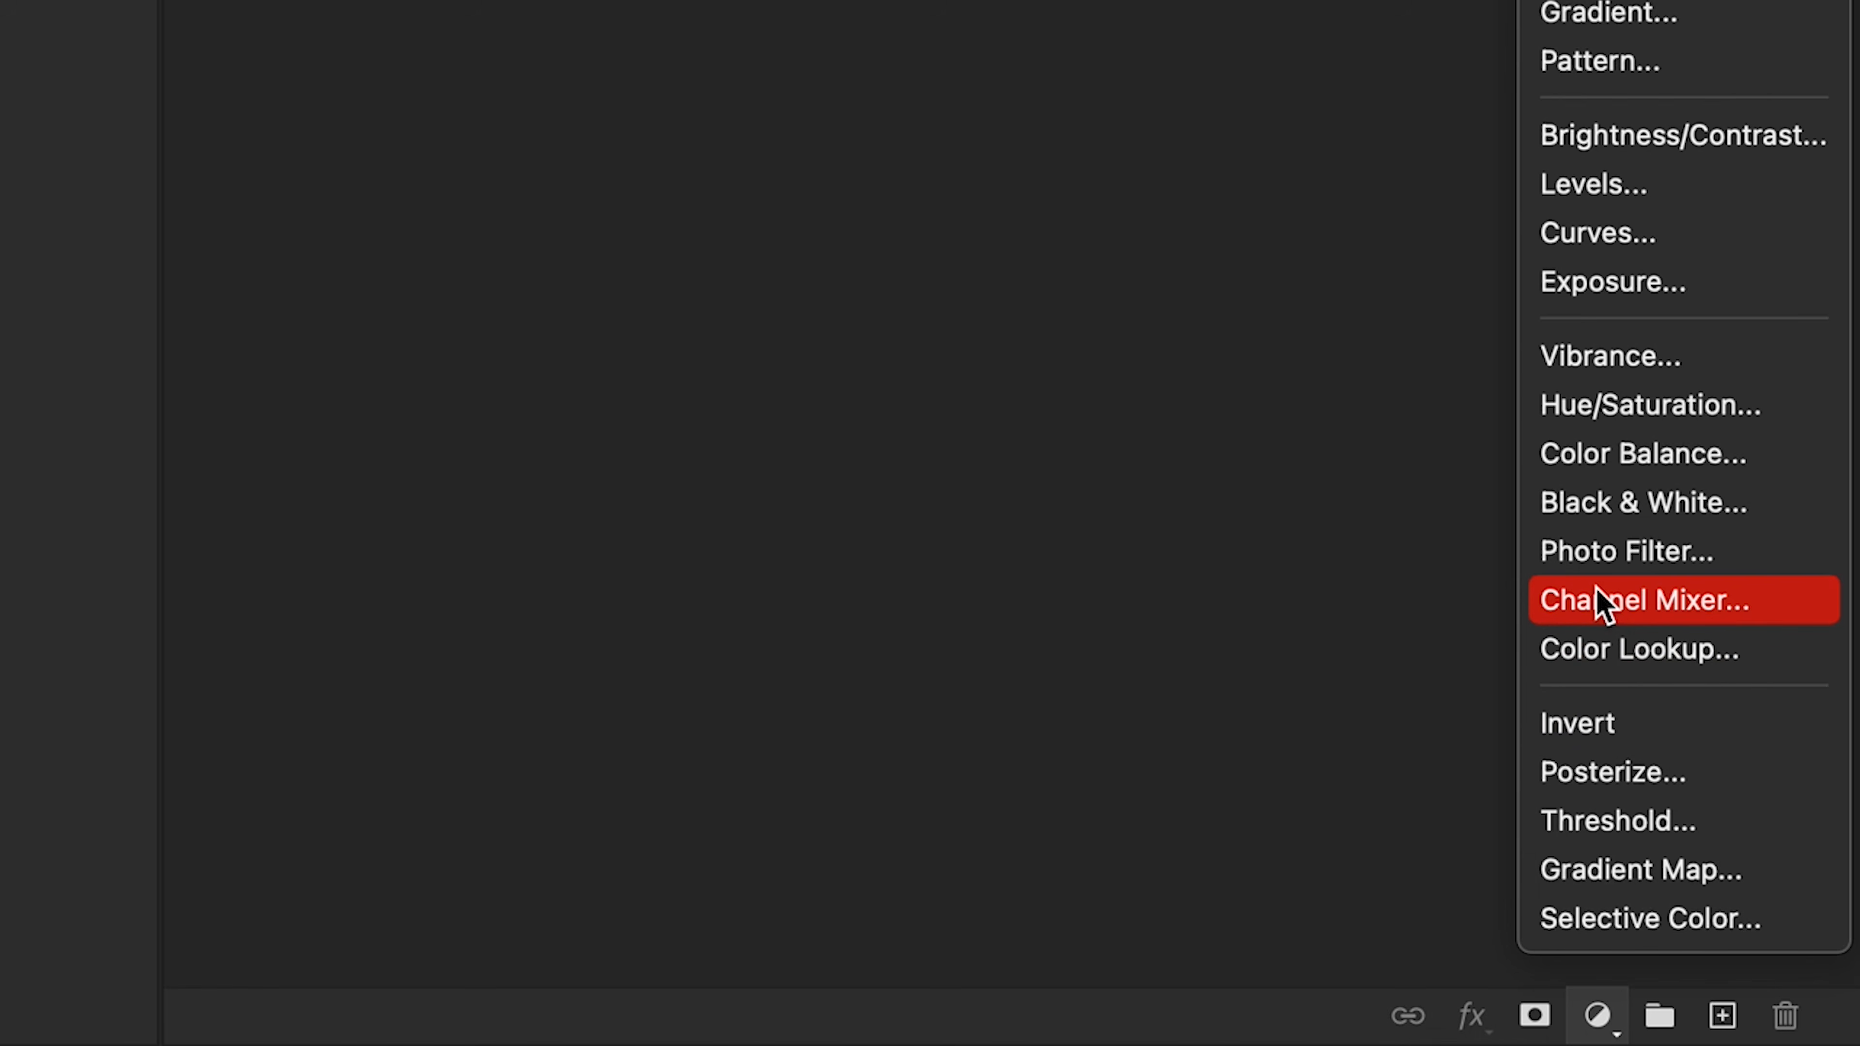
click(1600, 601)
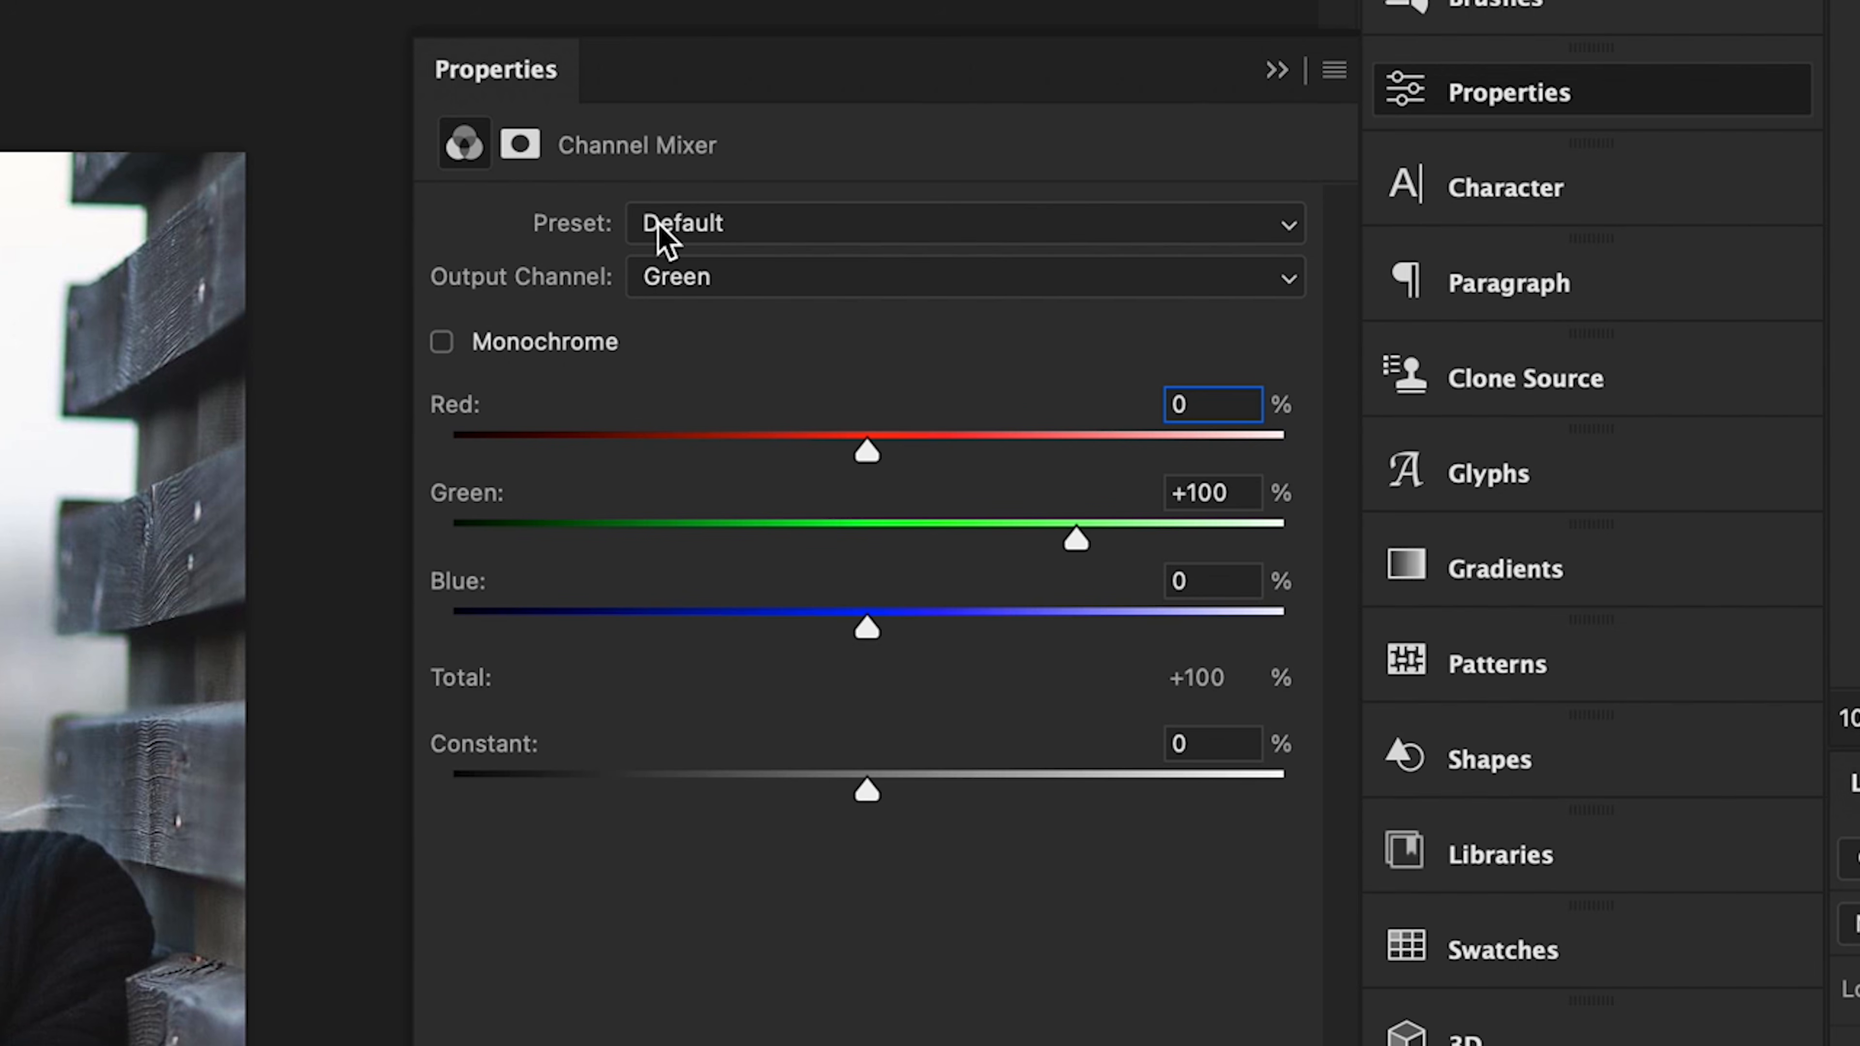
click(732, 223)
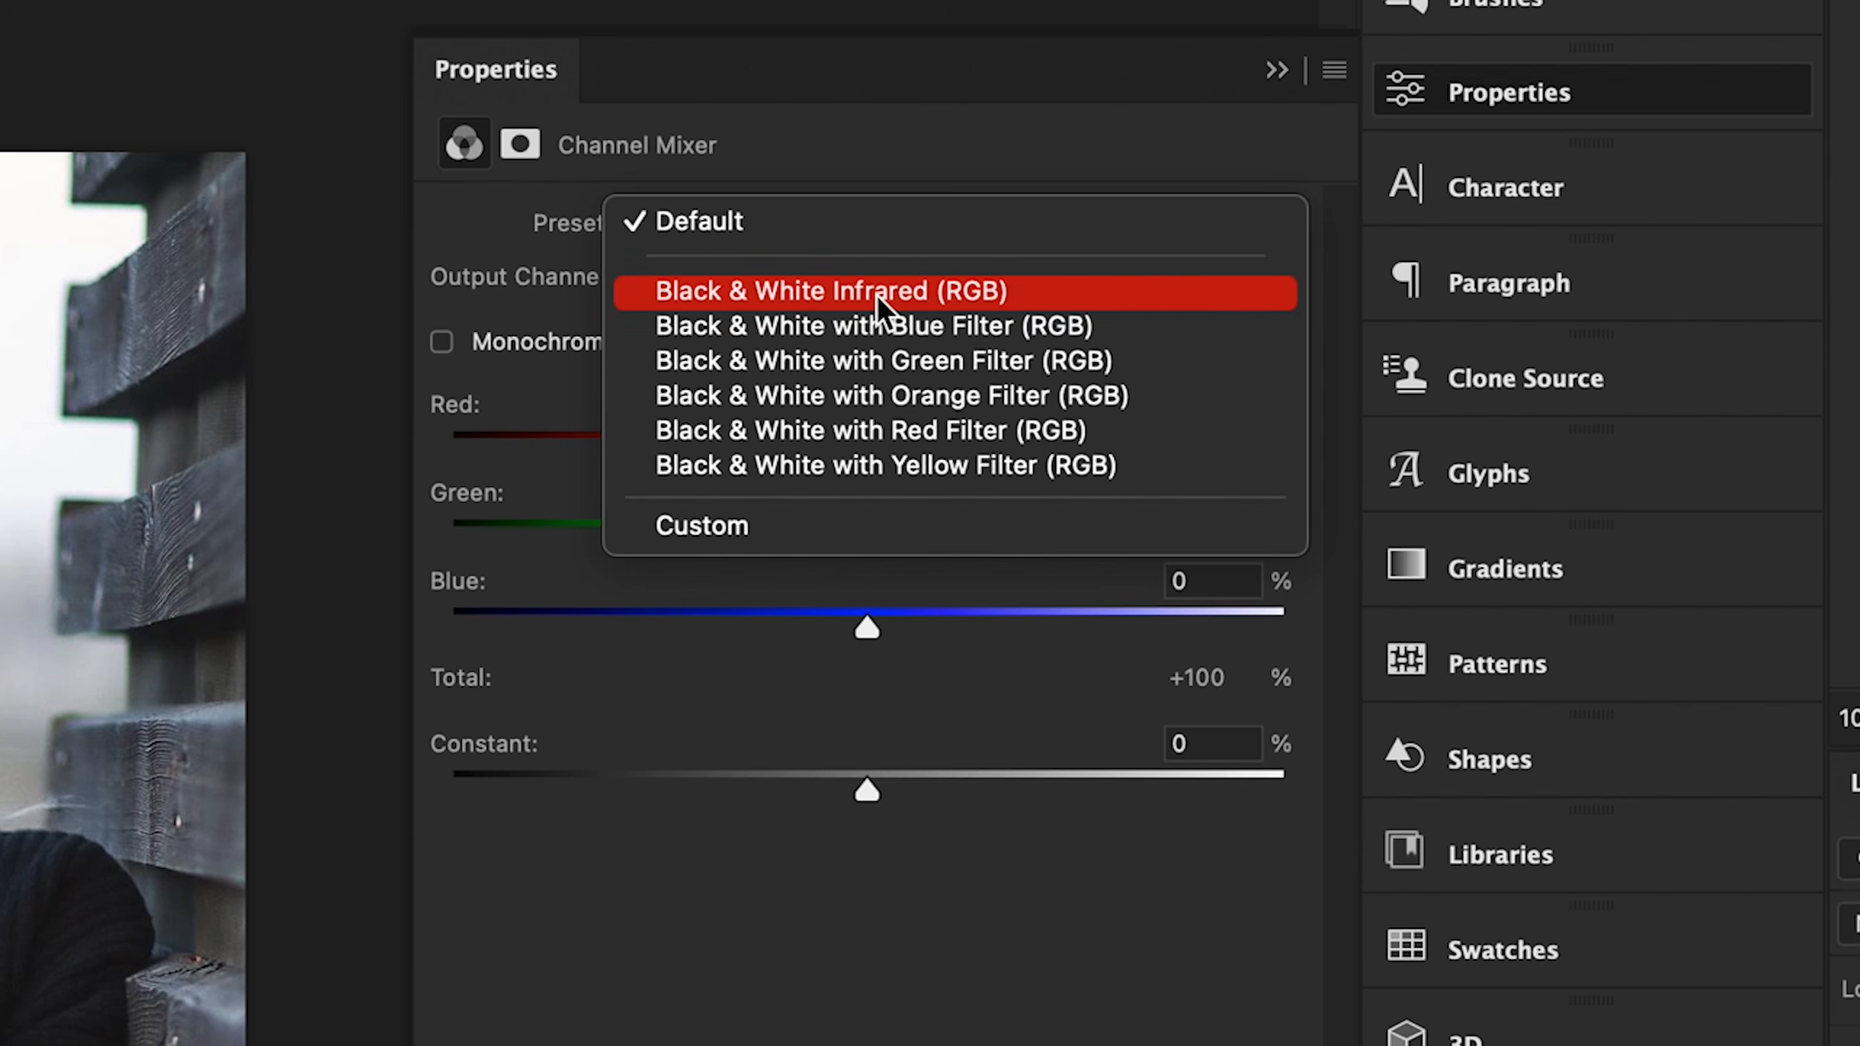
click(886, 224)
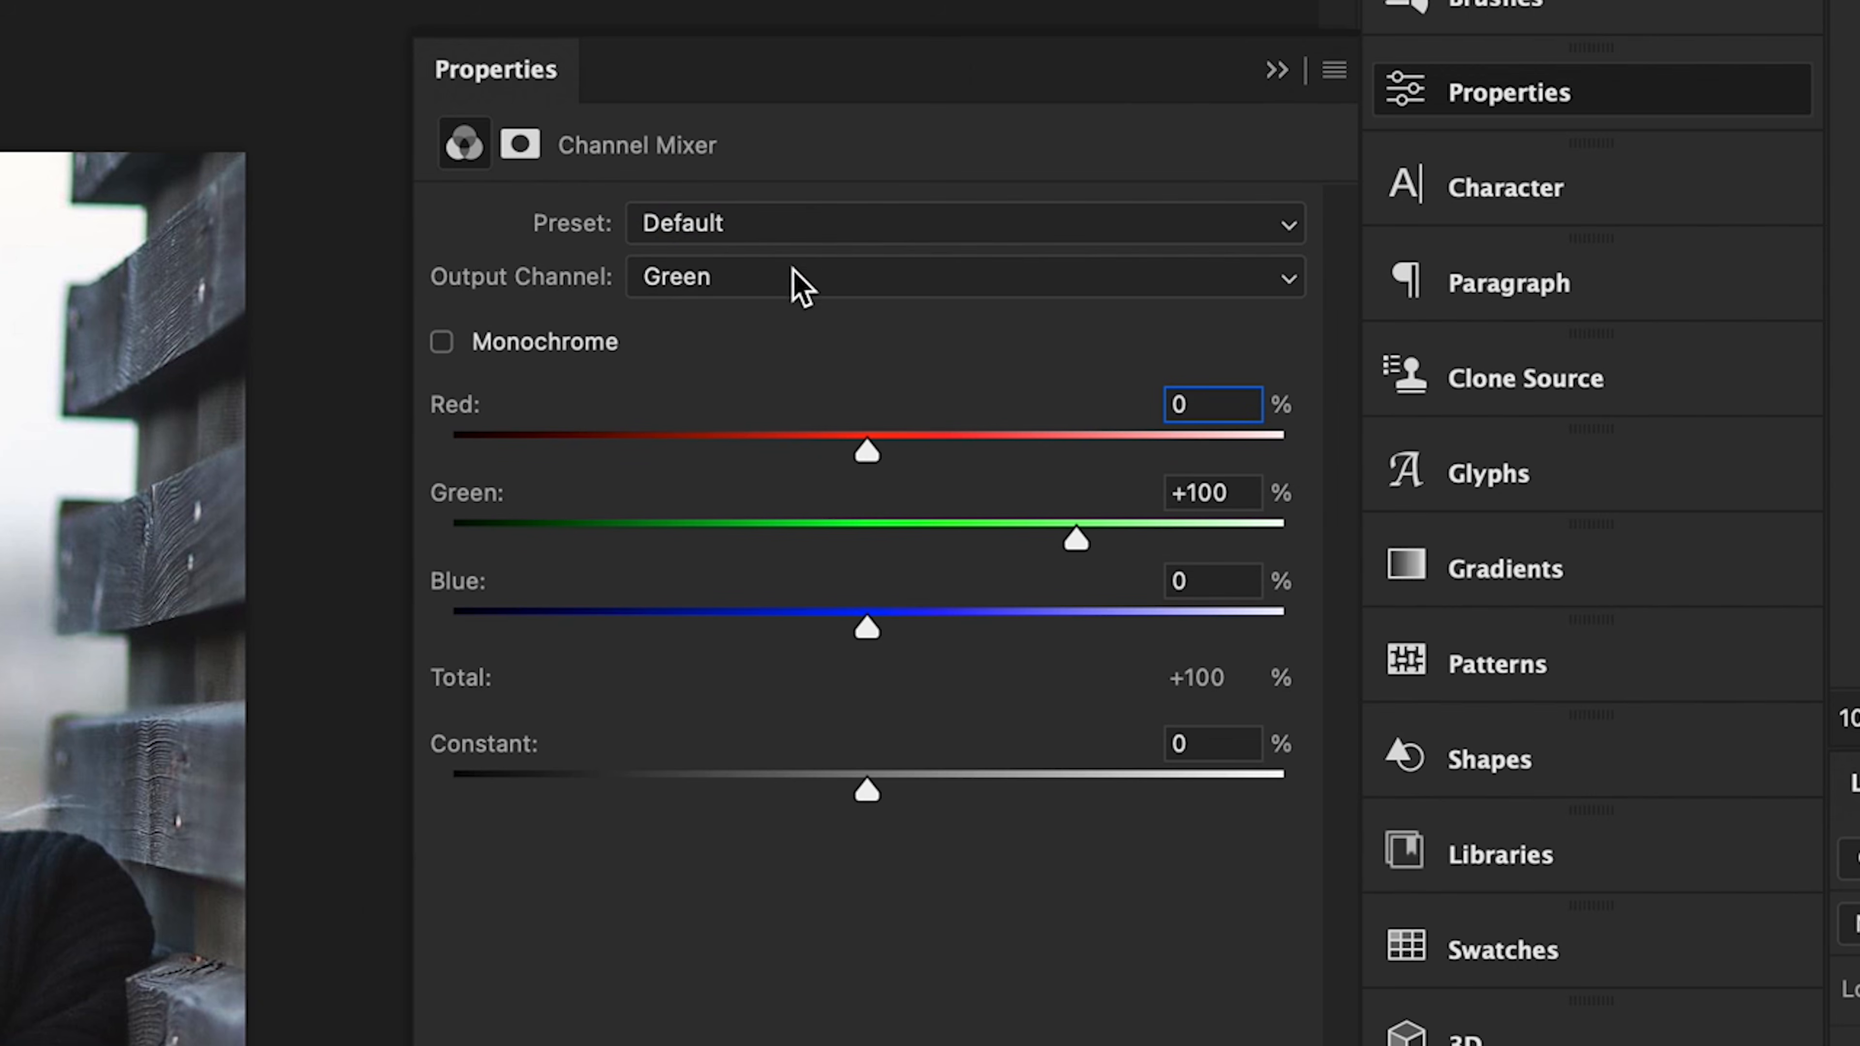
Look through the Red, Green and Blue output channels of the Channel Mixer and examine their source colour percentages
click(707, 282)
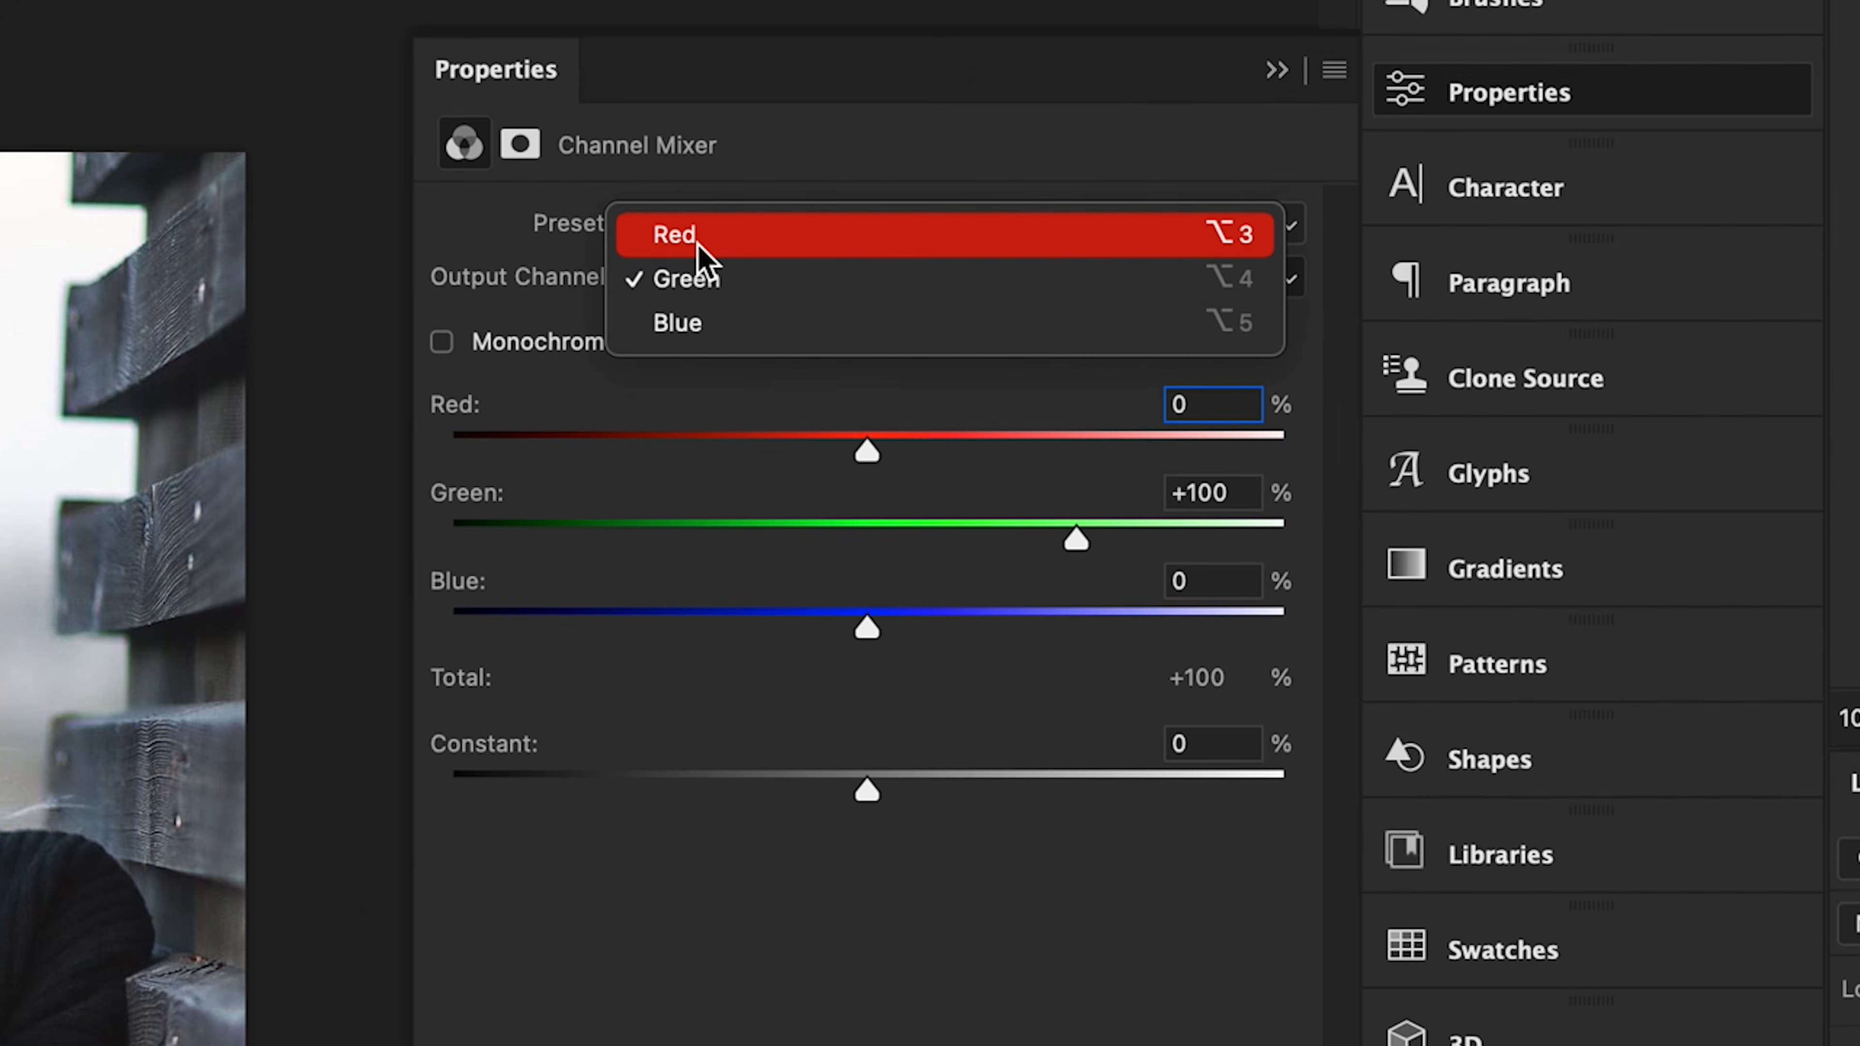
click(704, 242)
click(700, 276)
click(705, 324)
click(712, 287)
click(710, 326)
click(703, 286)
click(711, 196)
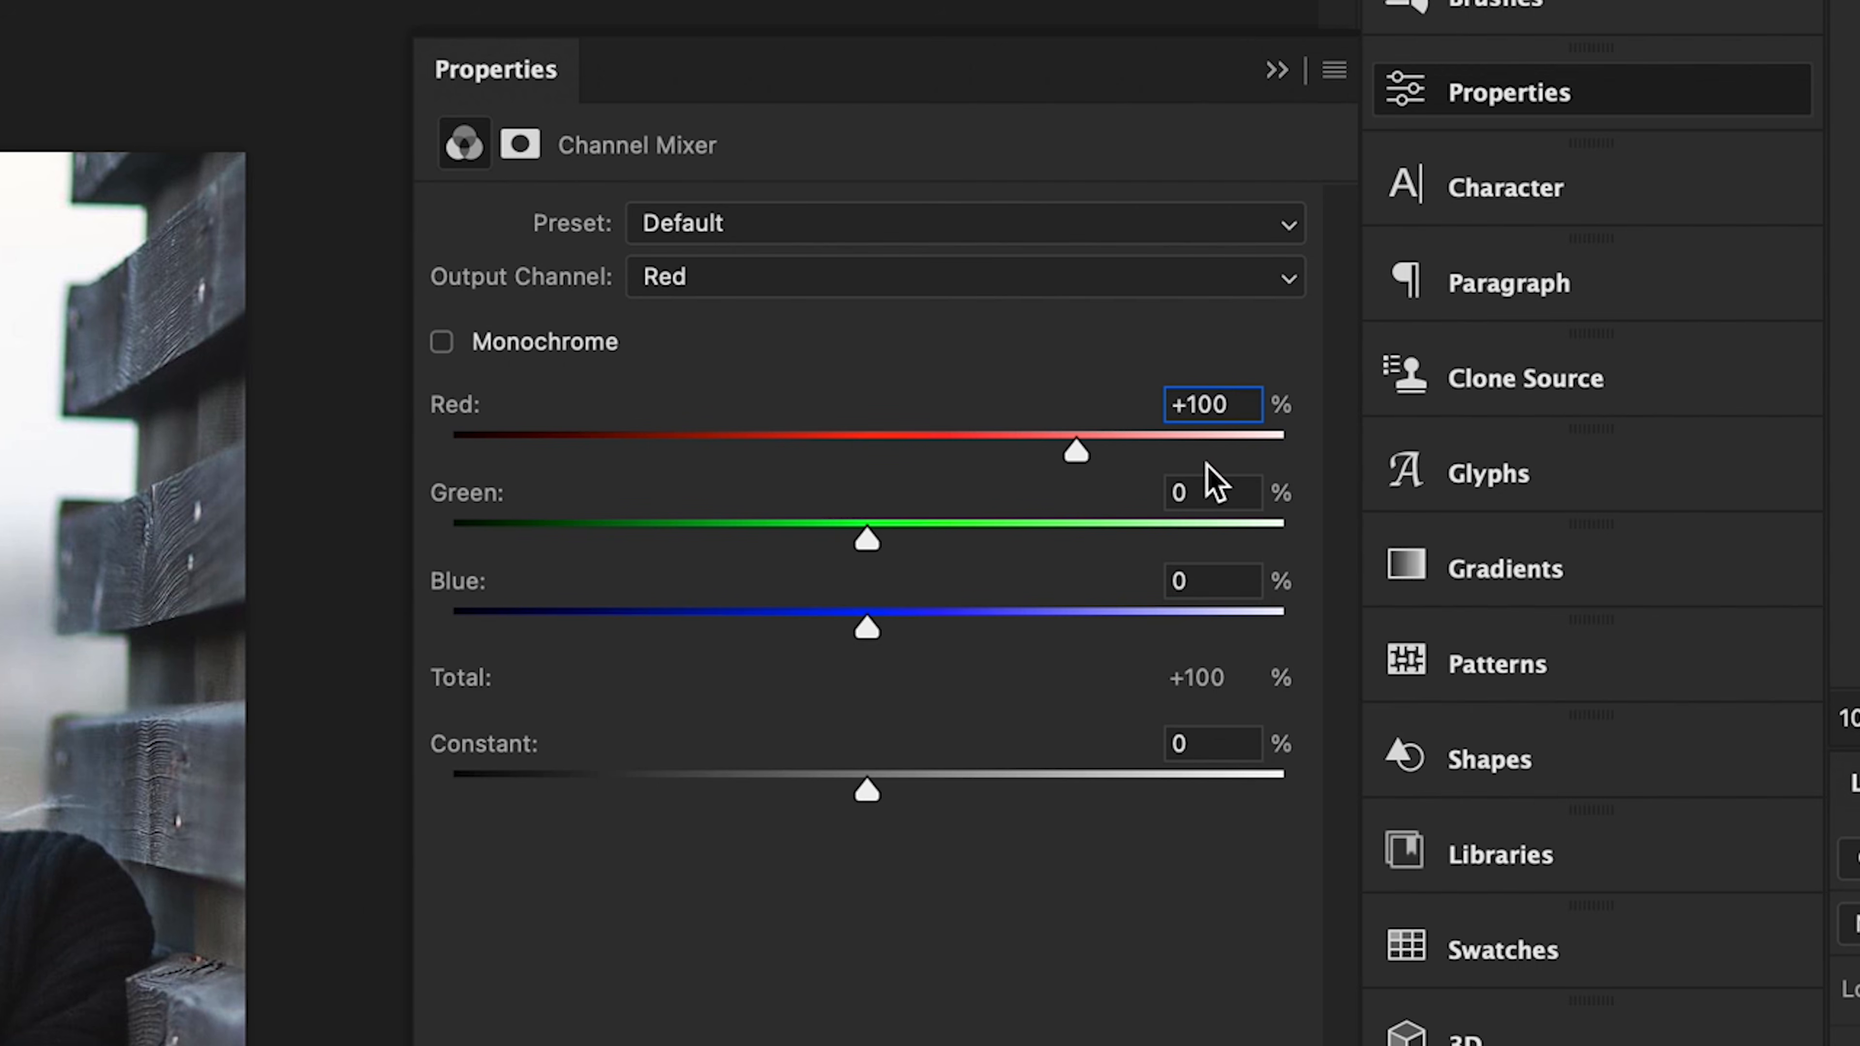
click(1192, 496)
click(1203, 580)
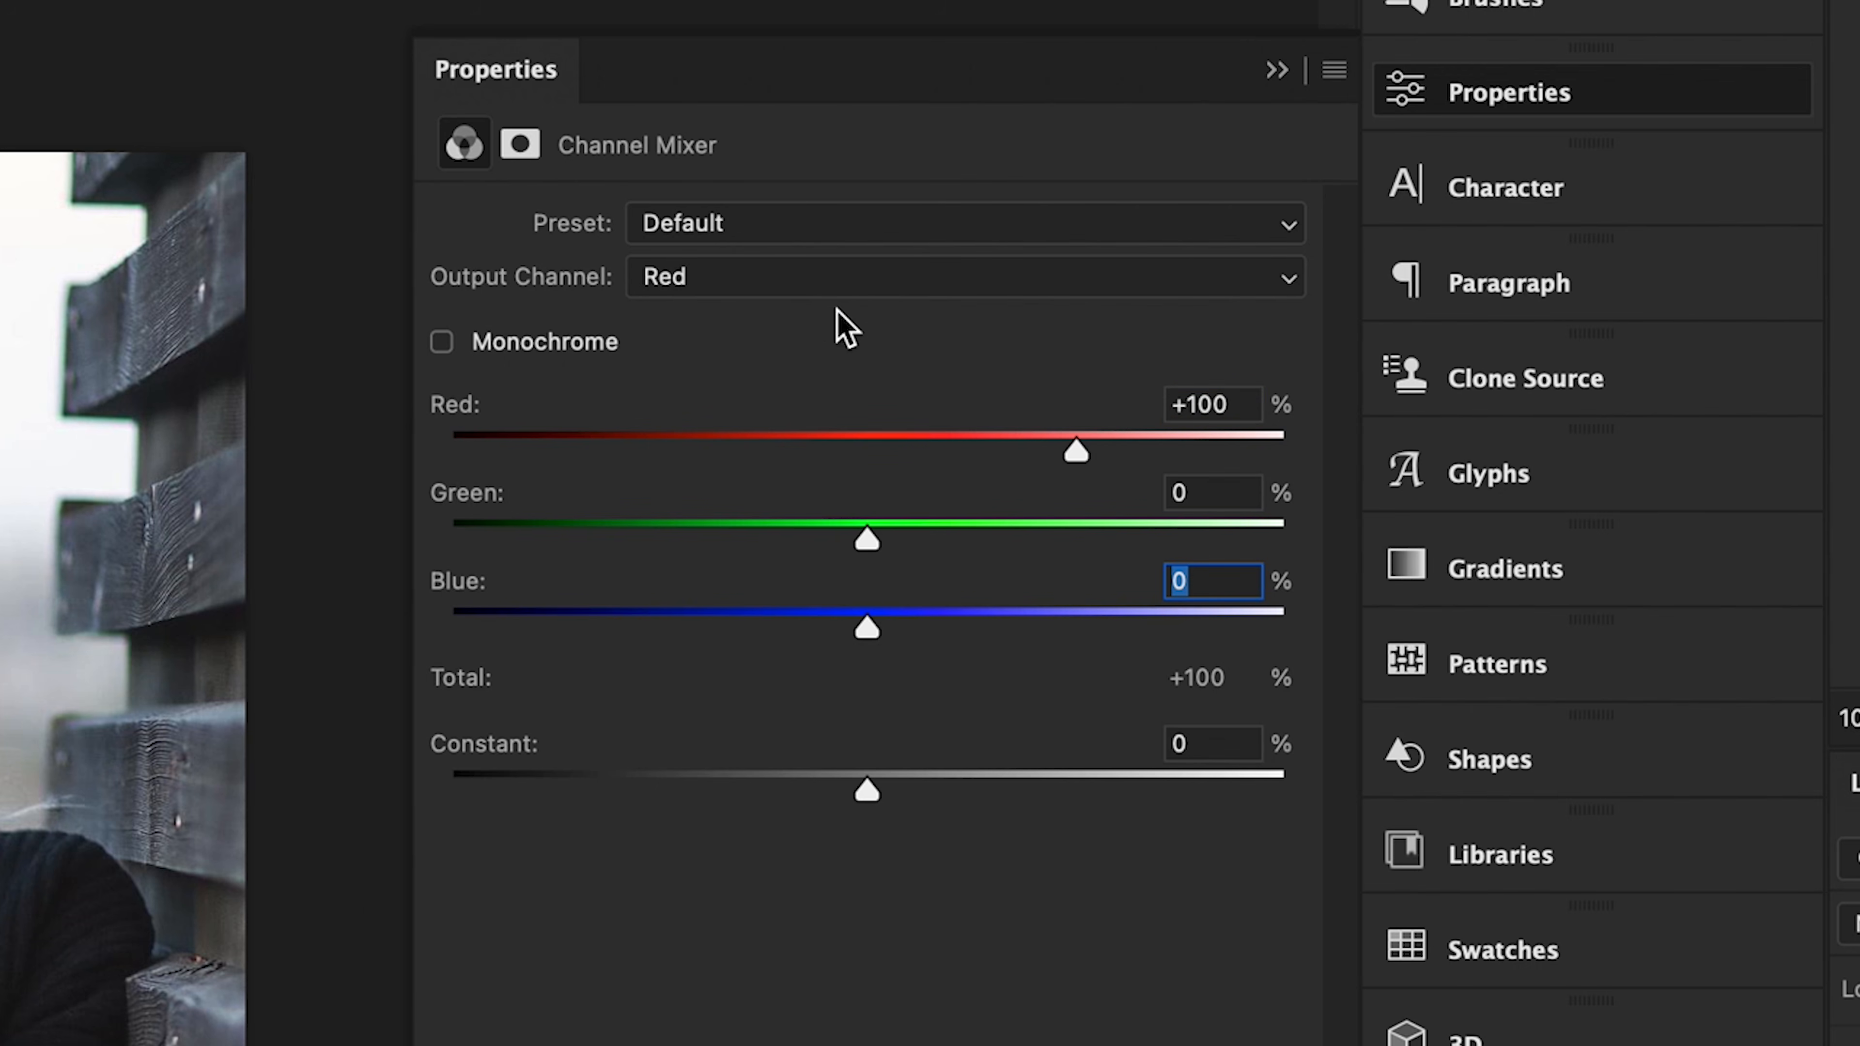
click(827, 280)
click(824, 324)
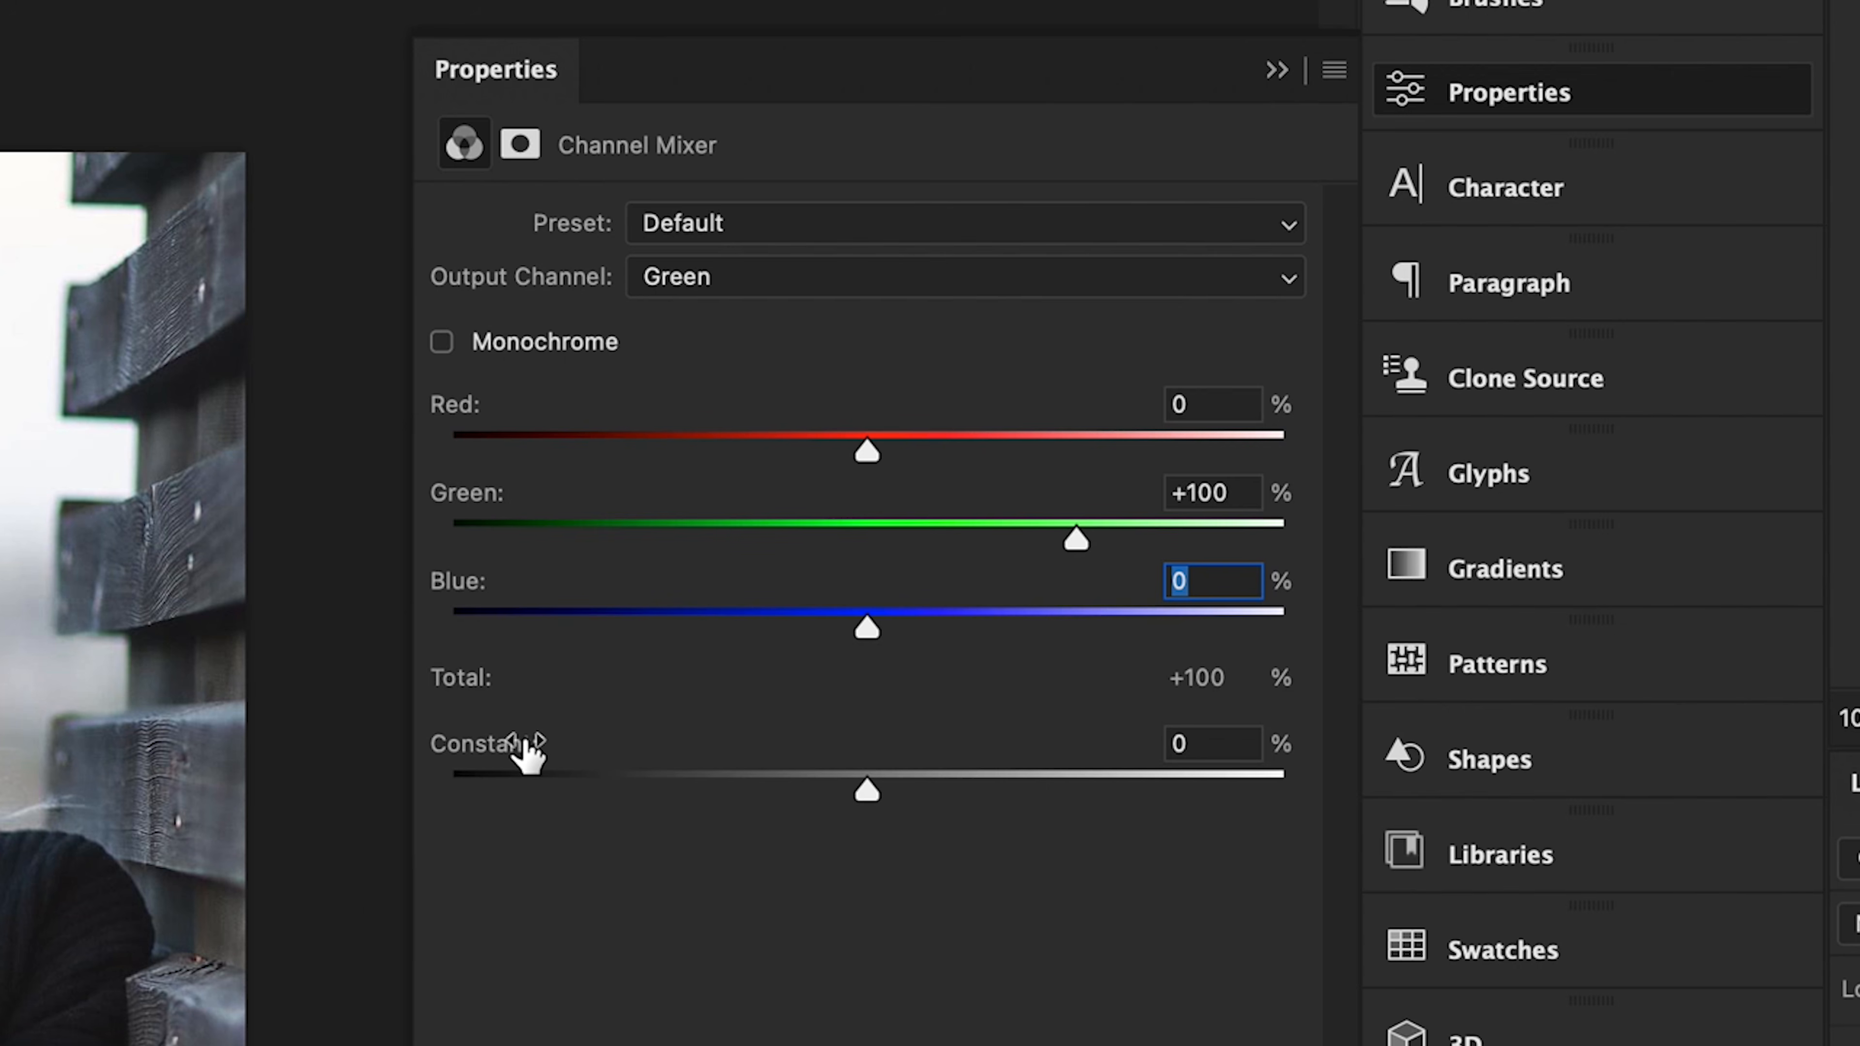
For the Channel Mixer's Red output channel, set Green to +32%, Red to +72% and Blue to -4%
click(719, 286)
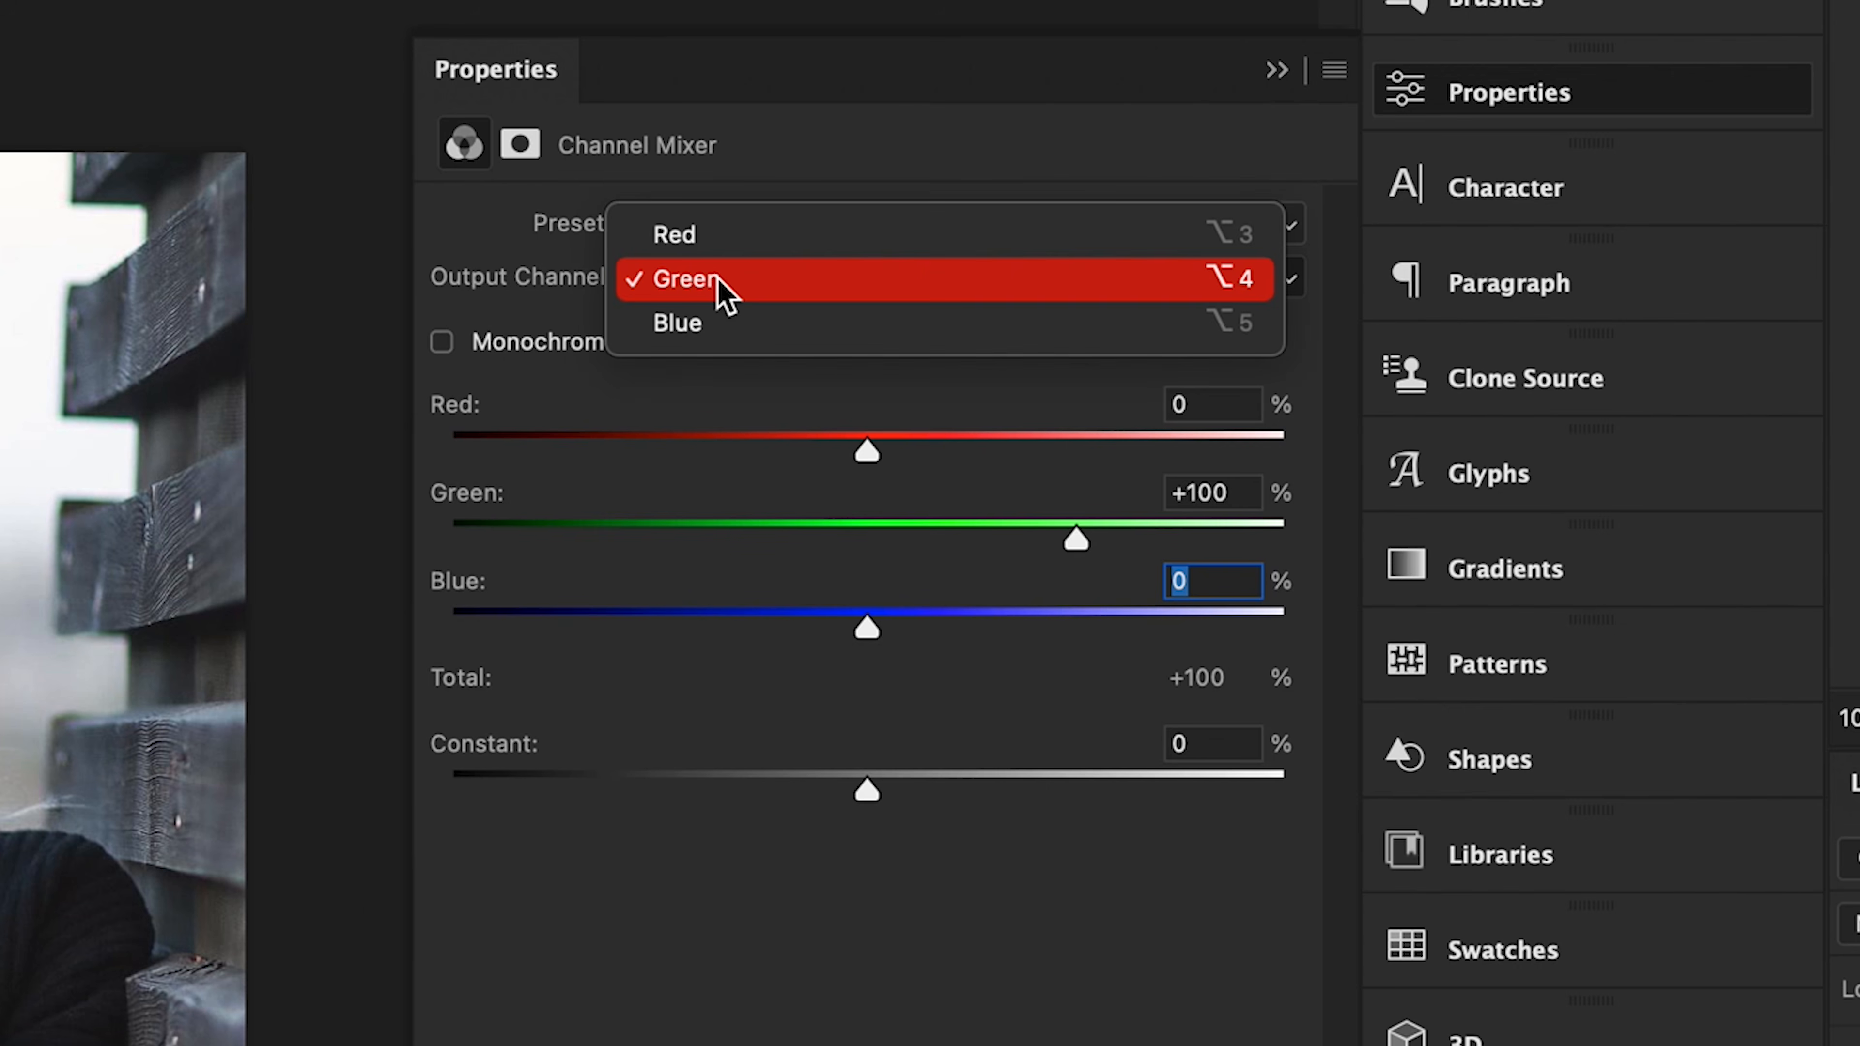
click(725, 243)
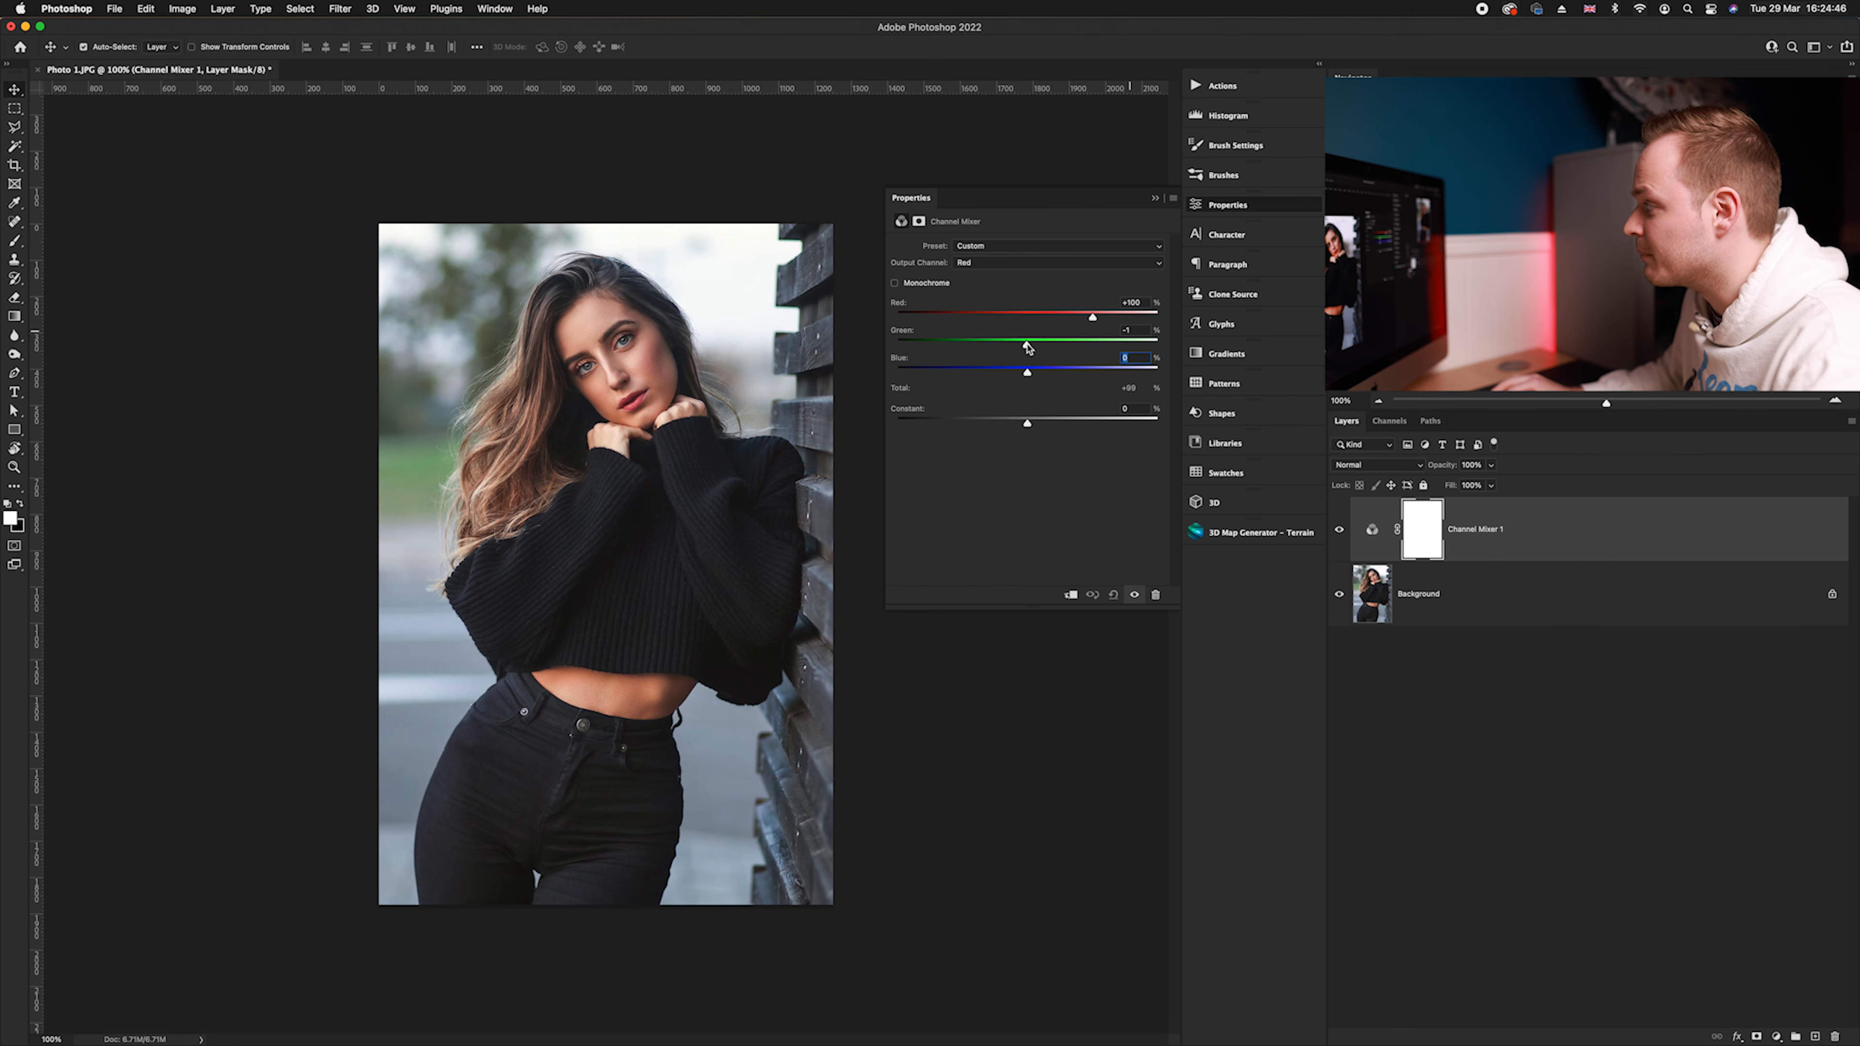
drag(867, 540, 888, 541)
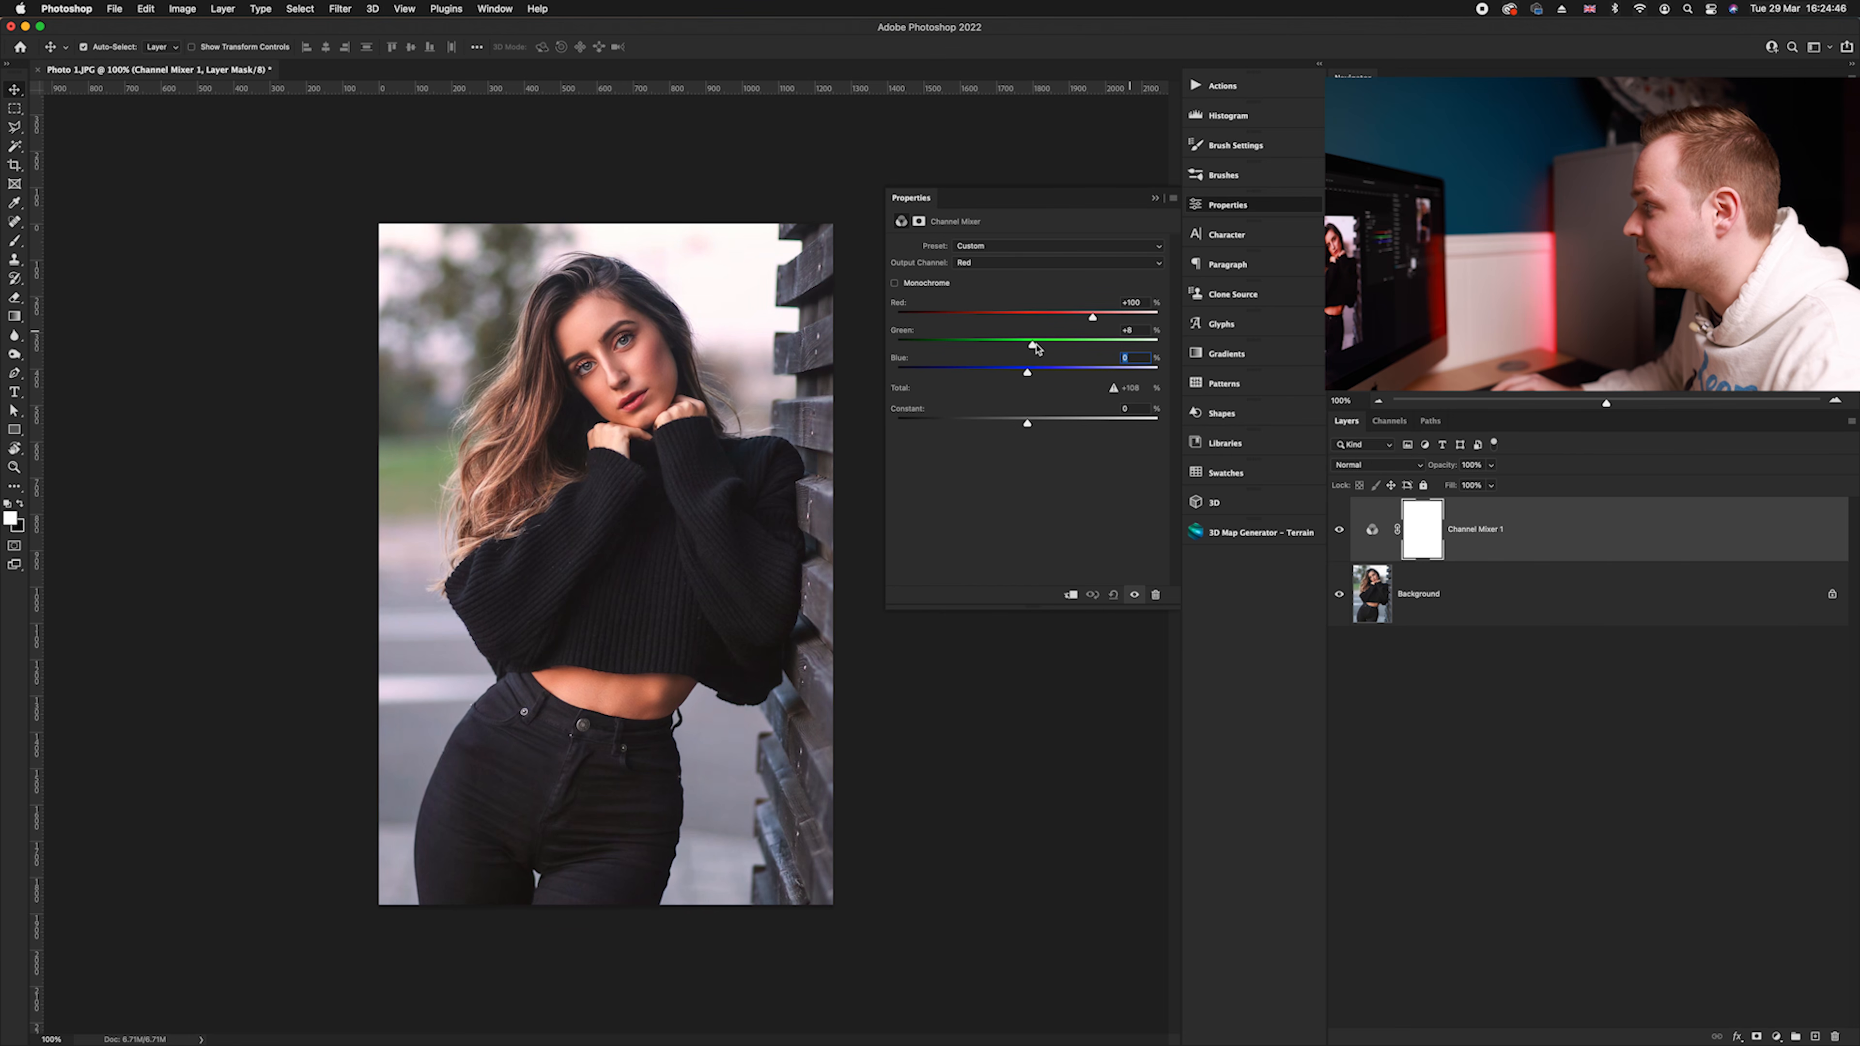
drag(1034, 347, 1048, 344)
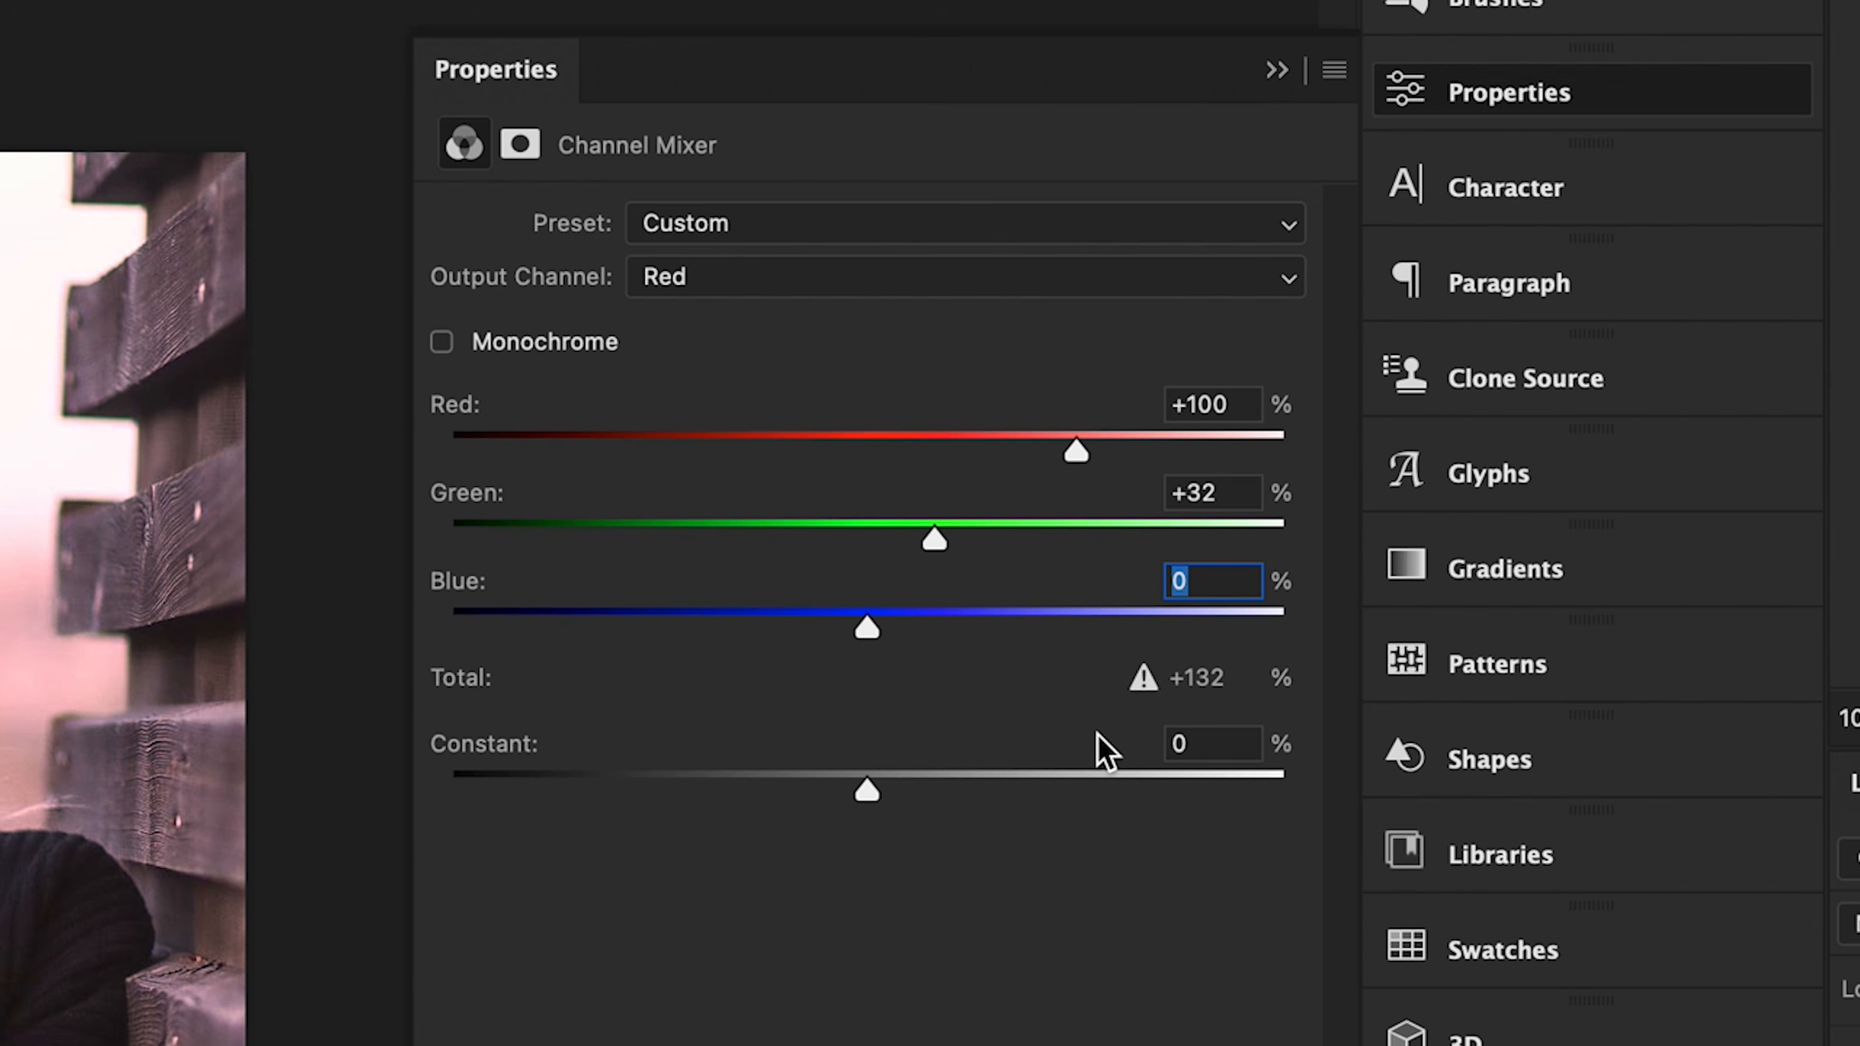
drag(1076, 452, 1018, 456)
drag(867, 629, 857, 631)
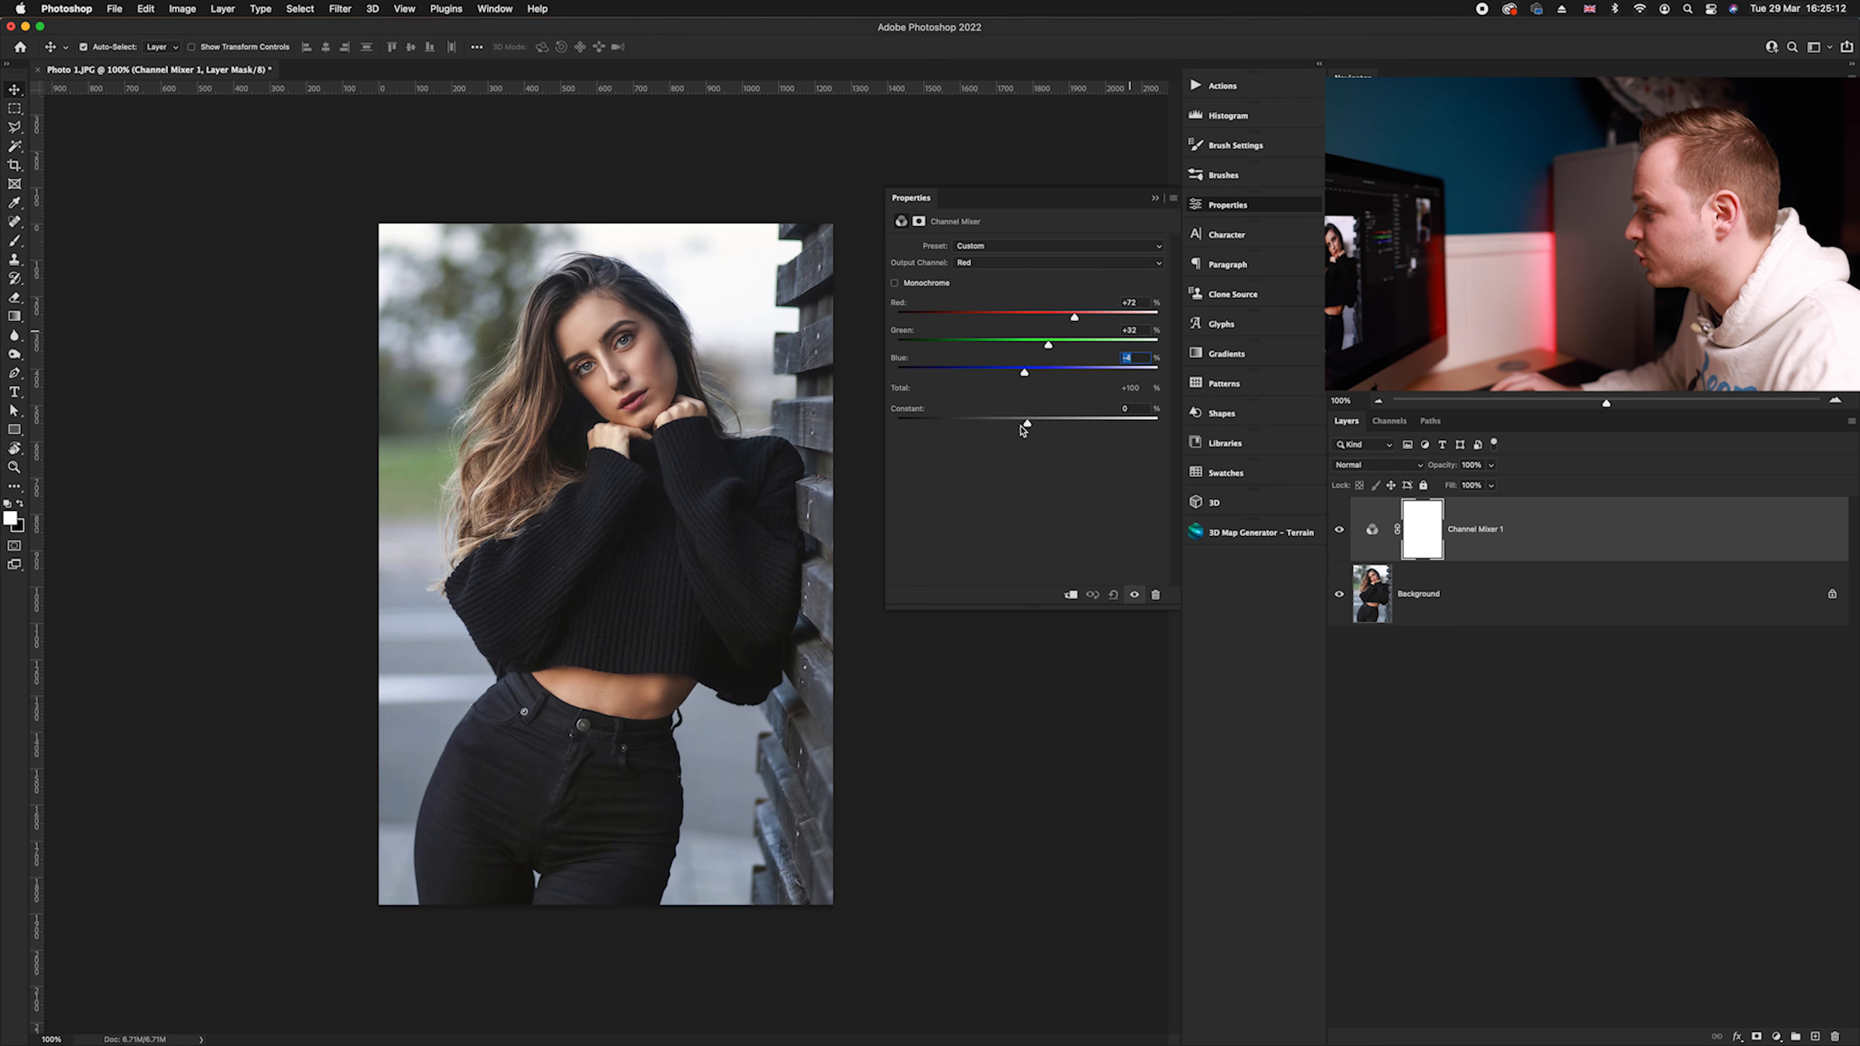
Try raising and lowering the Red output's Constant, settle on -9%, and switch the output channel to Green
drag(1027, 423, 1046, 425)
drag(1045, 428, 1000, 427)
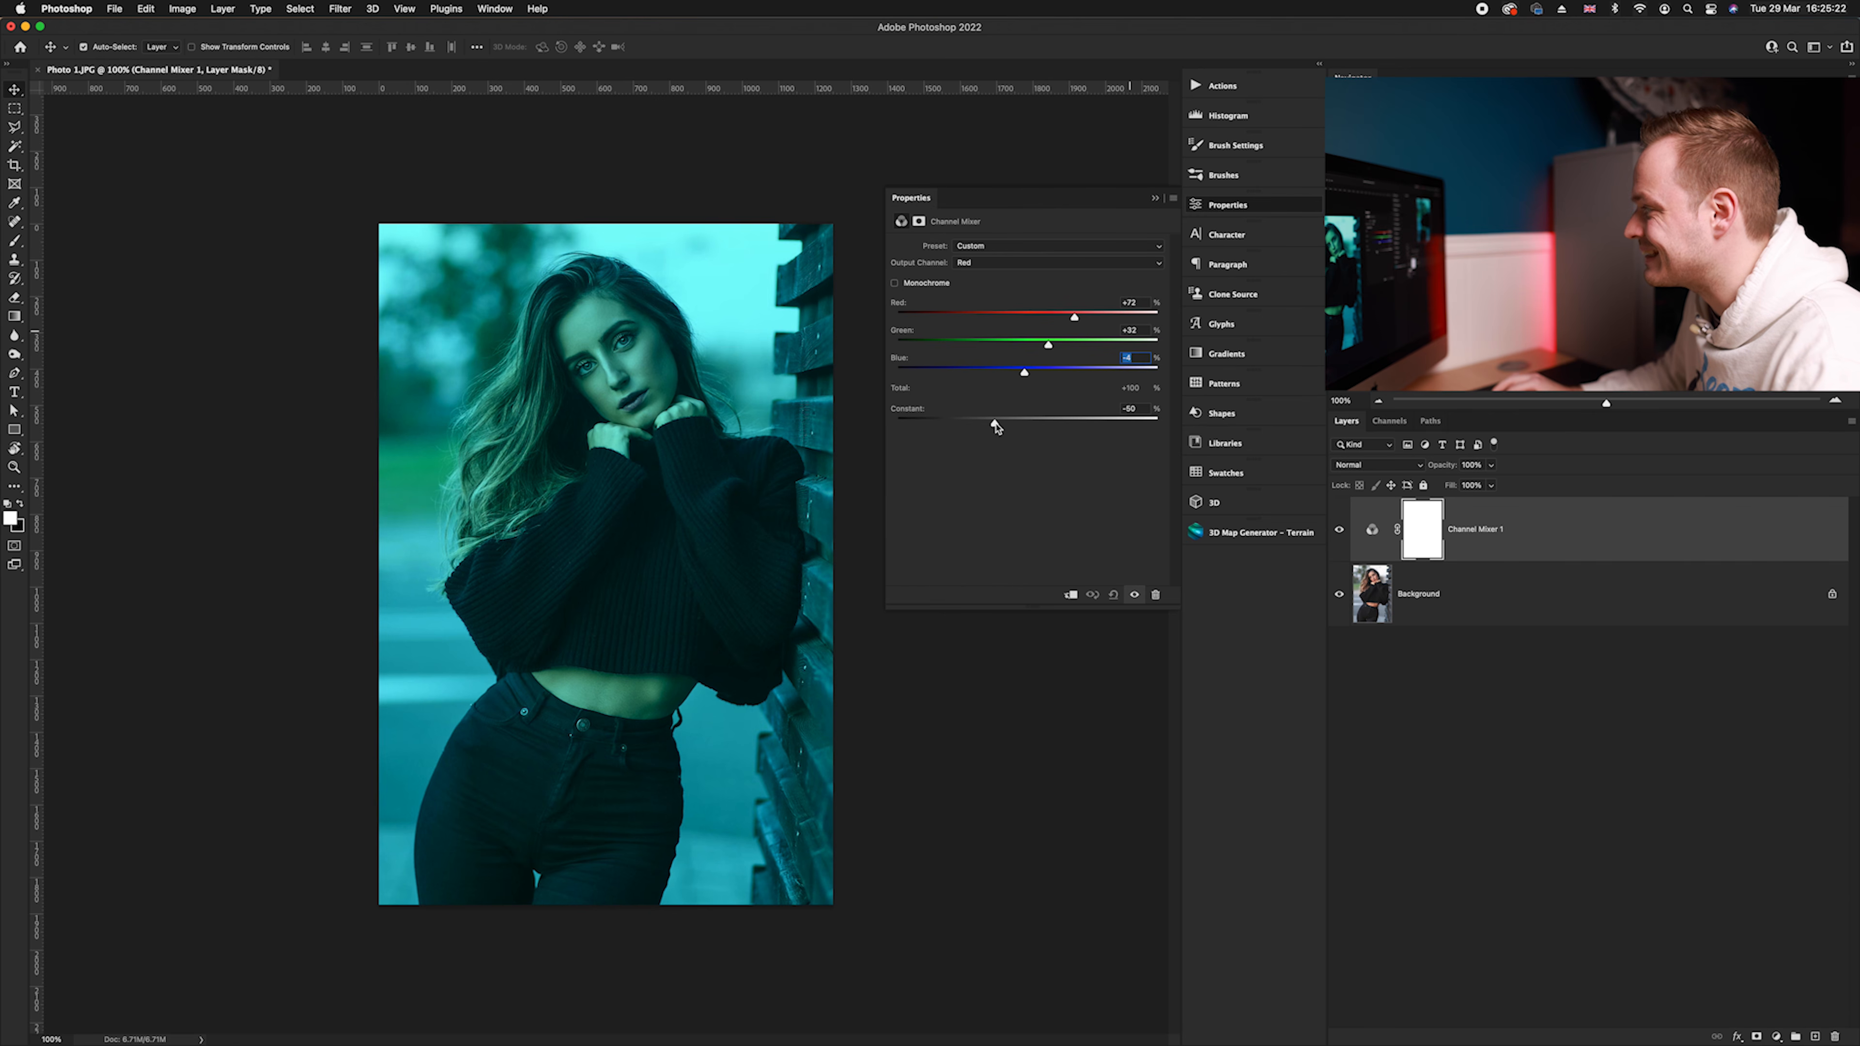
drag(998, 427, 1022, 426)
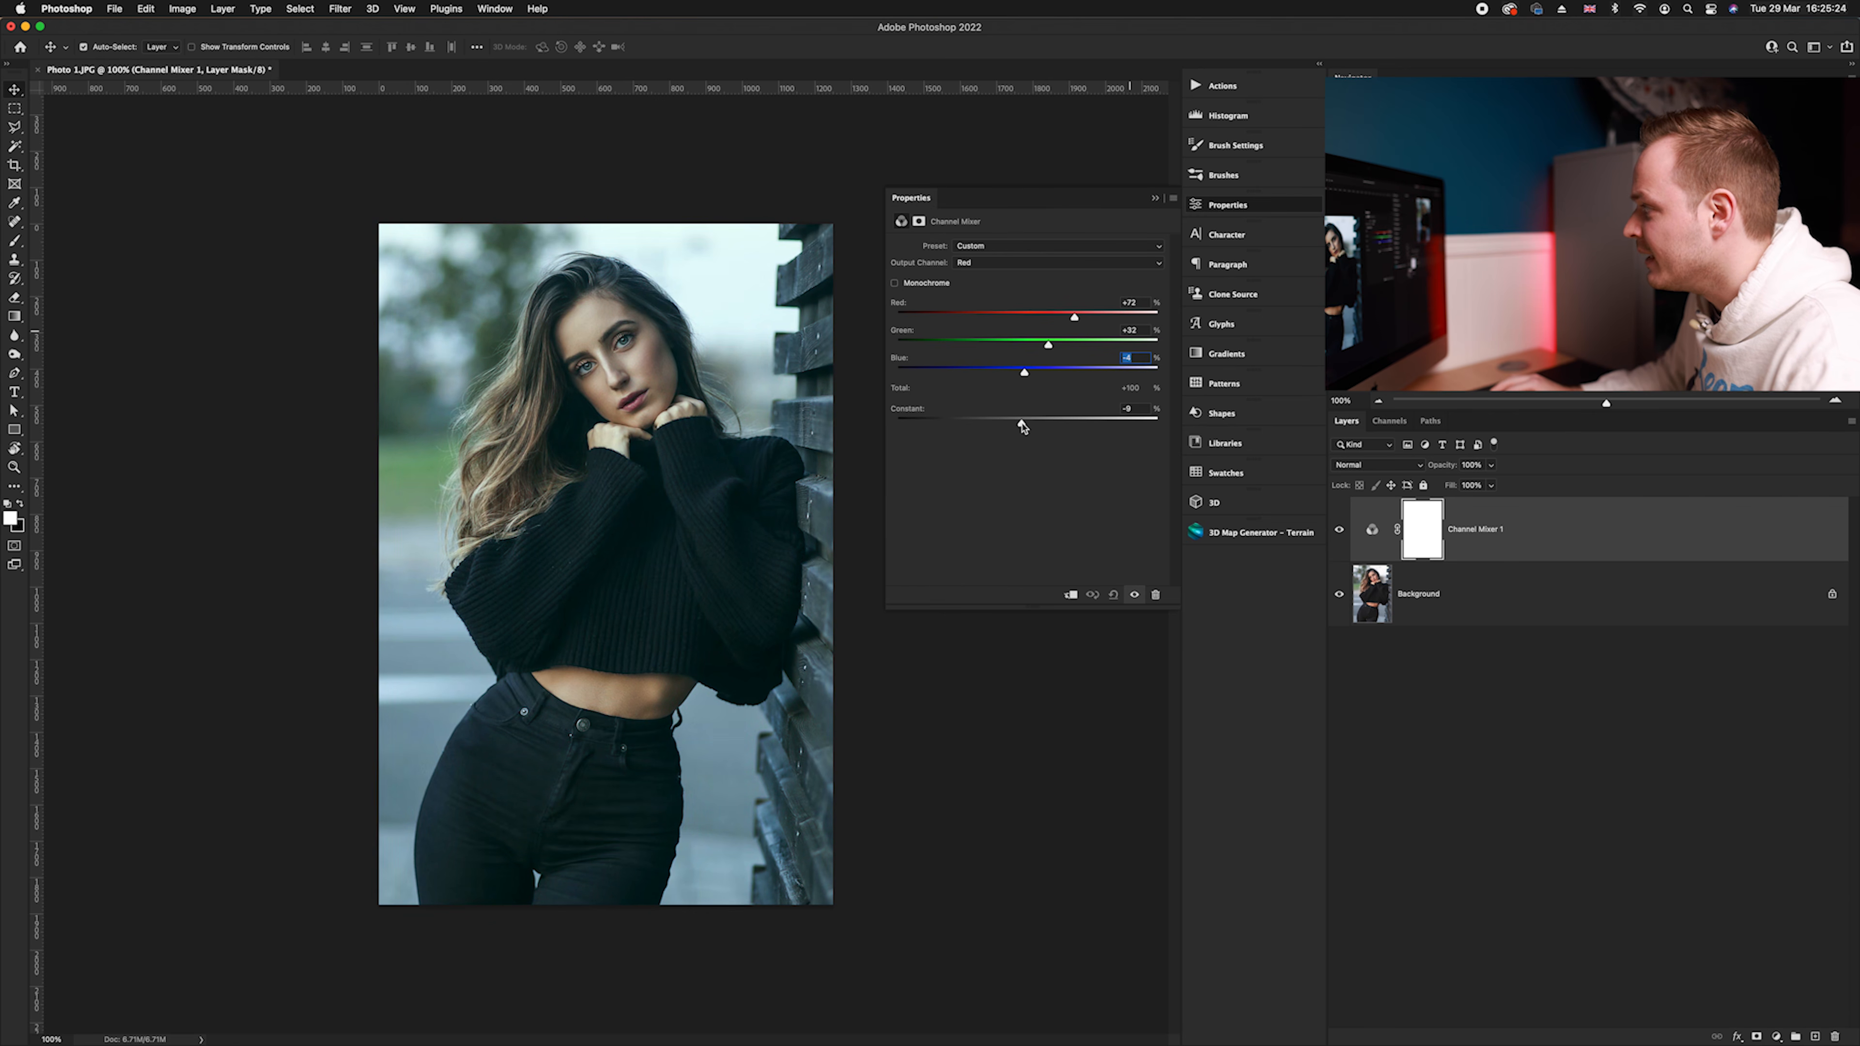
click(968, 265)
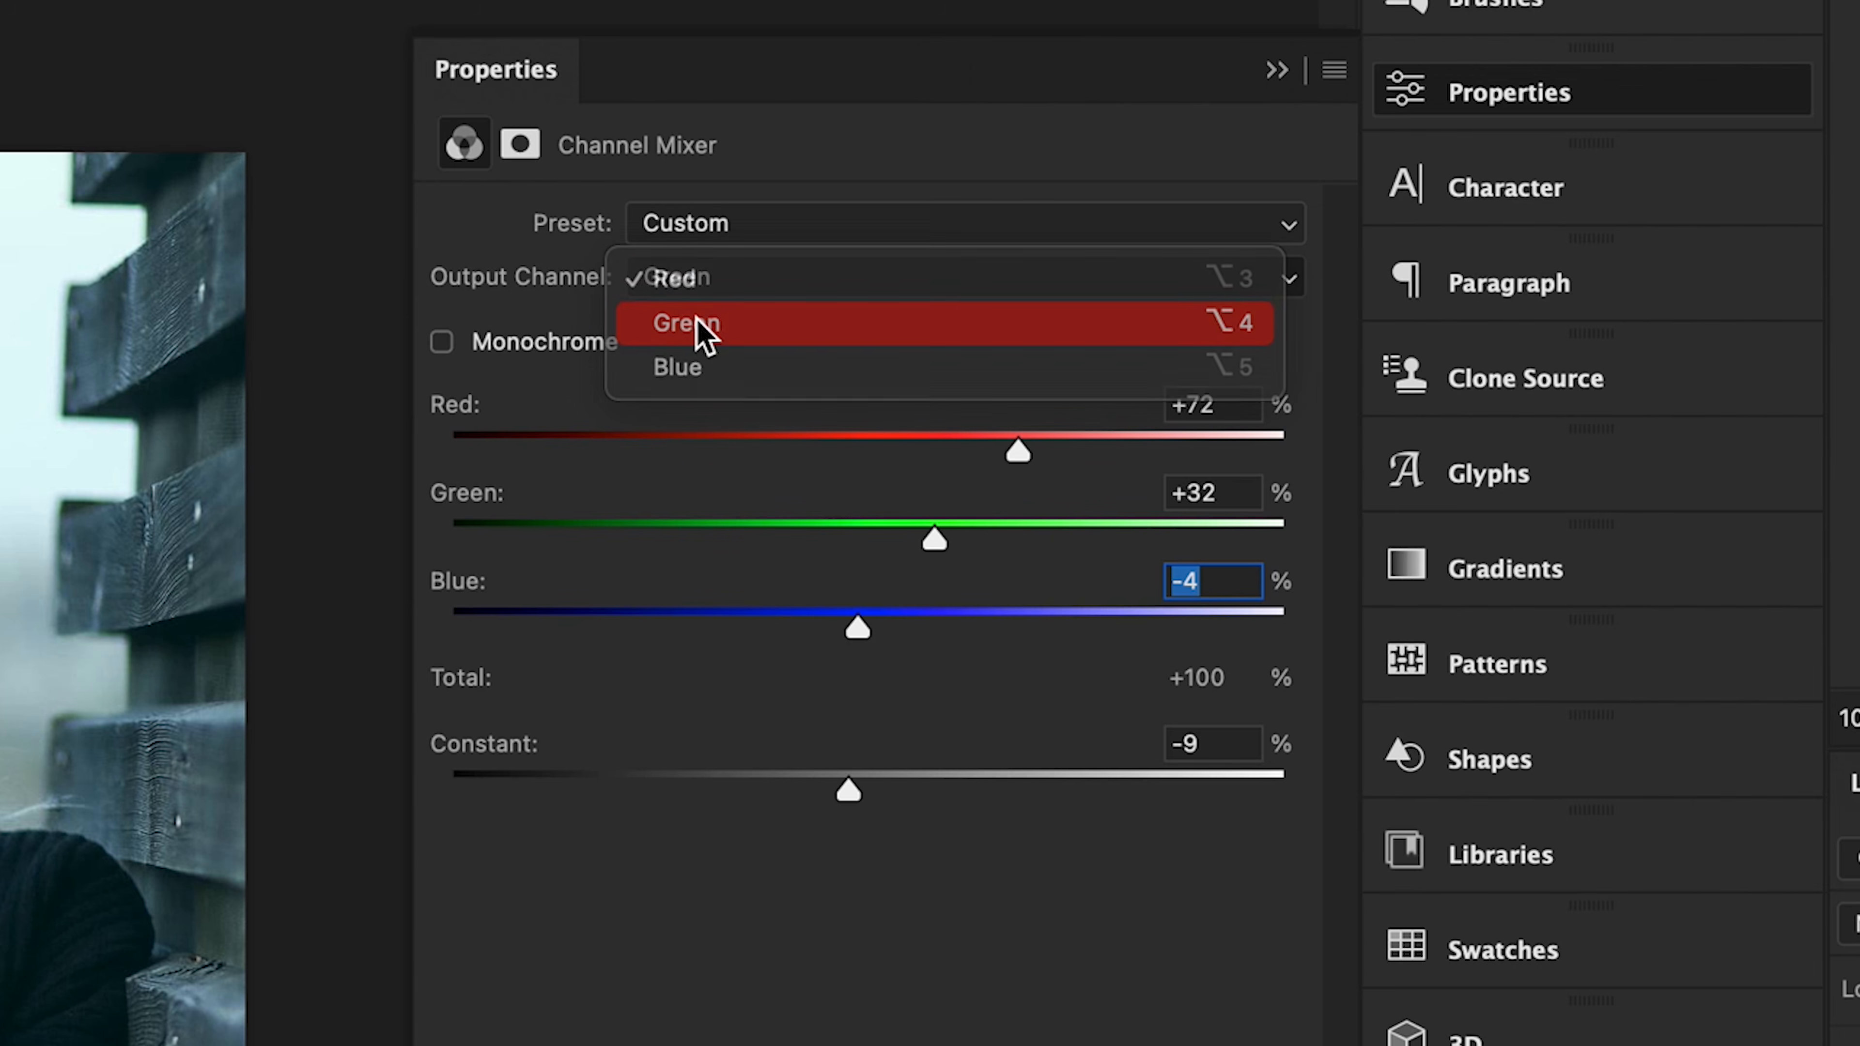
click(699, 330)
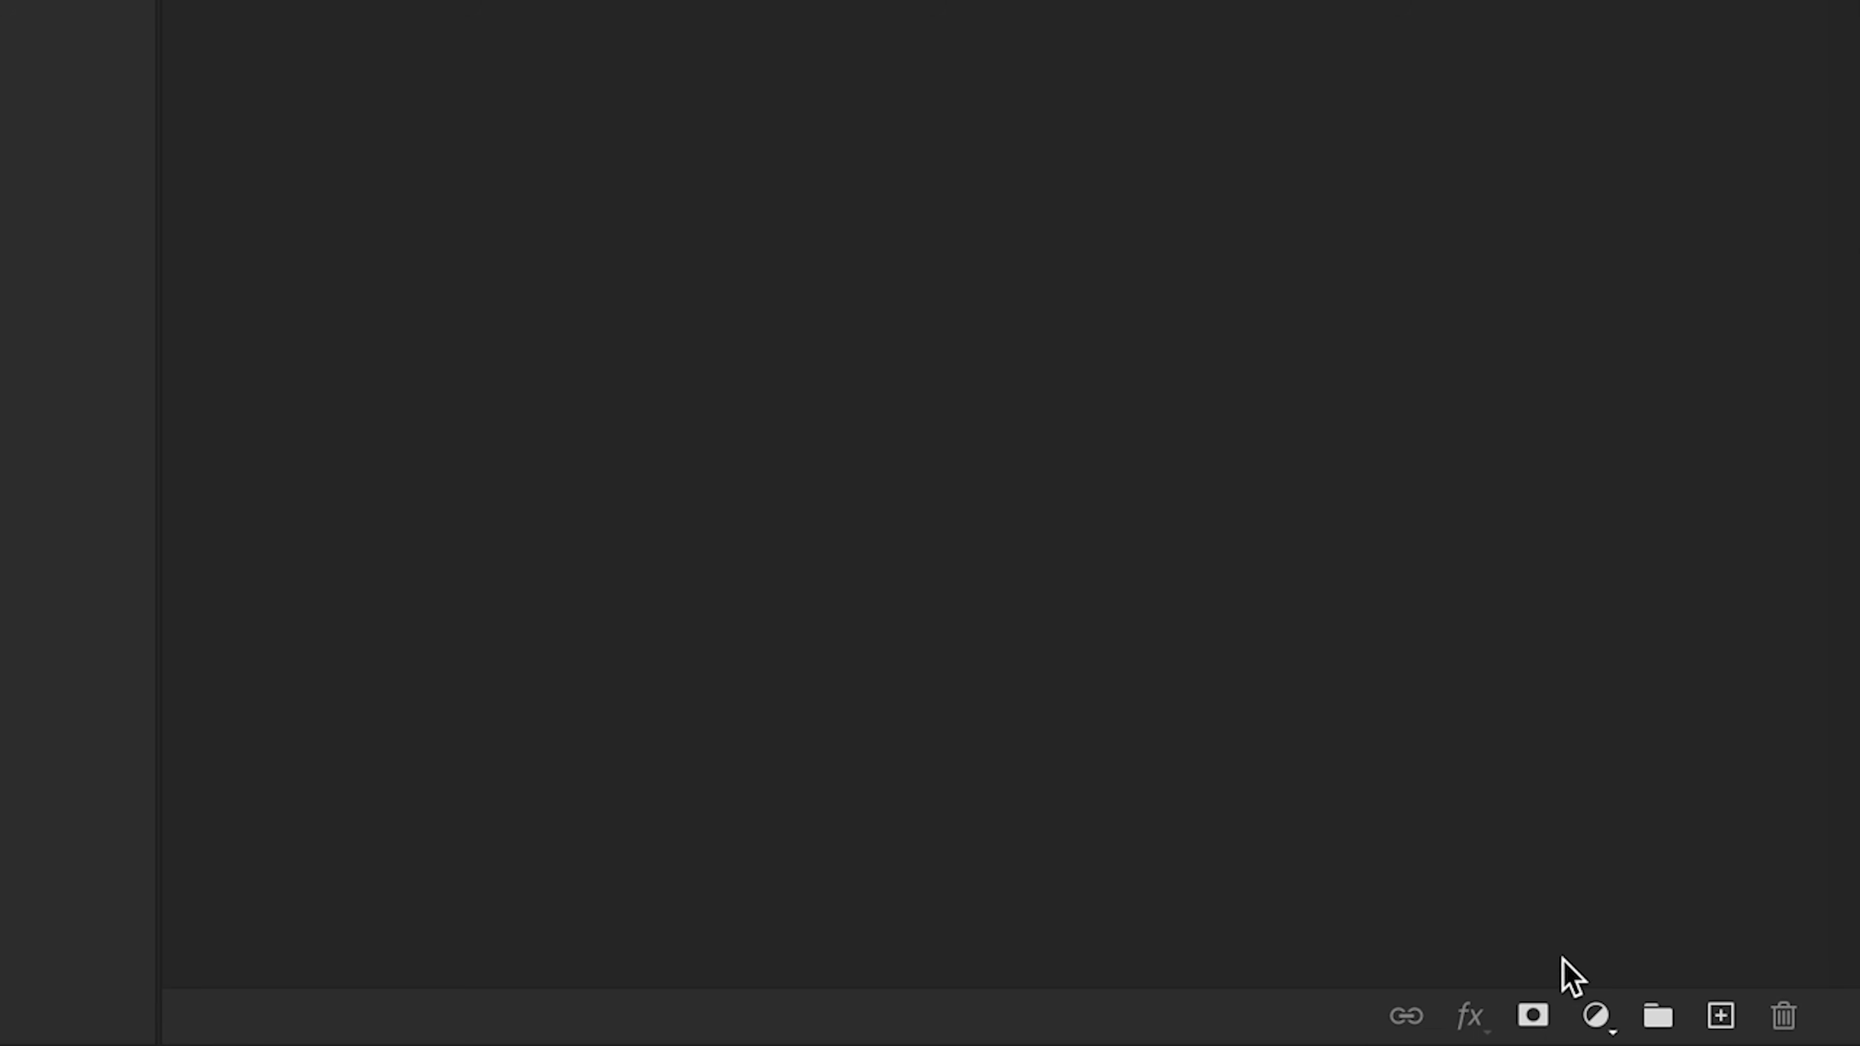
Add a Color Lookup adjustment layer and apply the DropBlues.3DL 3D LUT
click(1776, 1036)
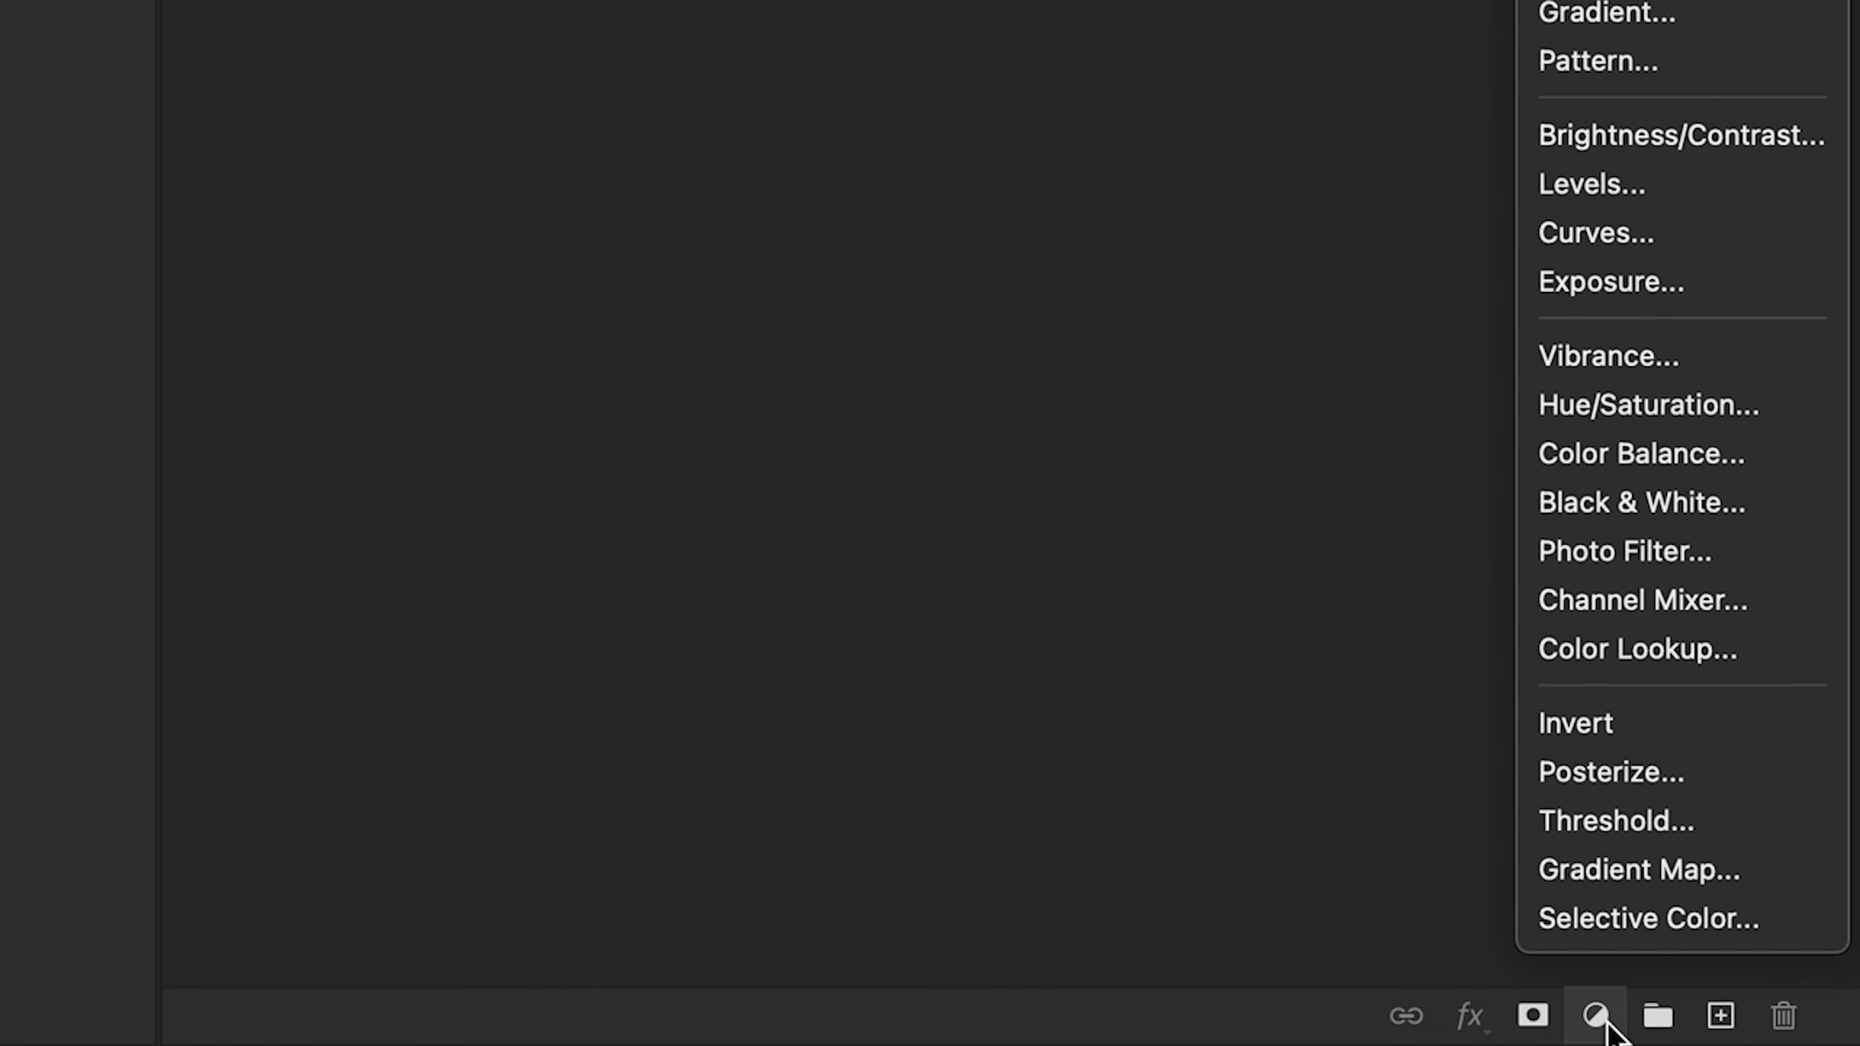
click(1641, 652)
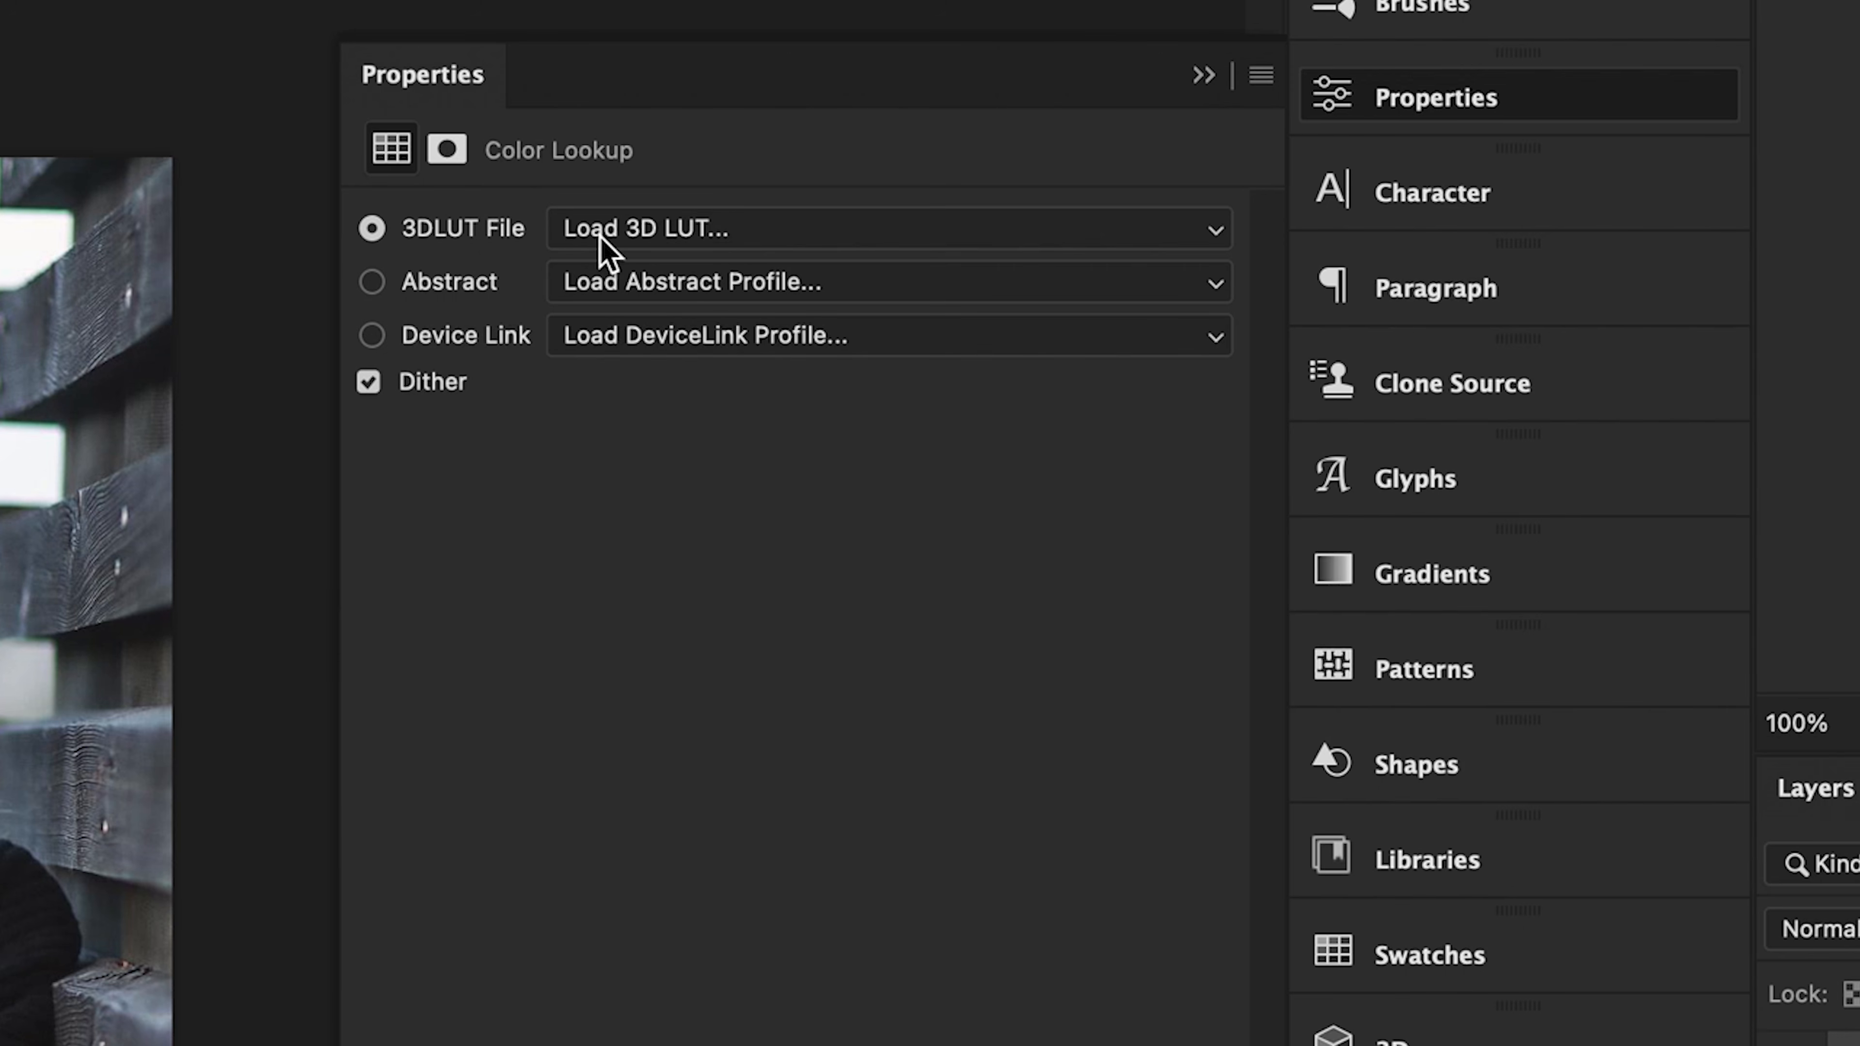
click(966, 247)
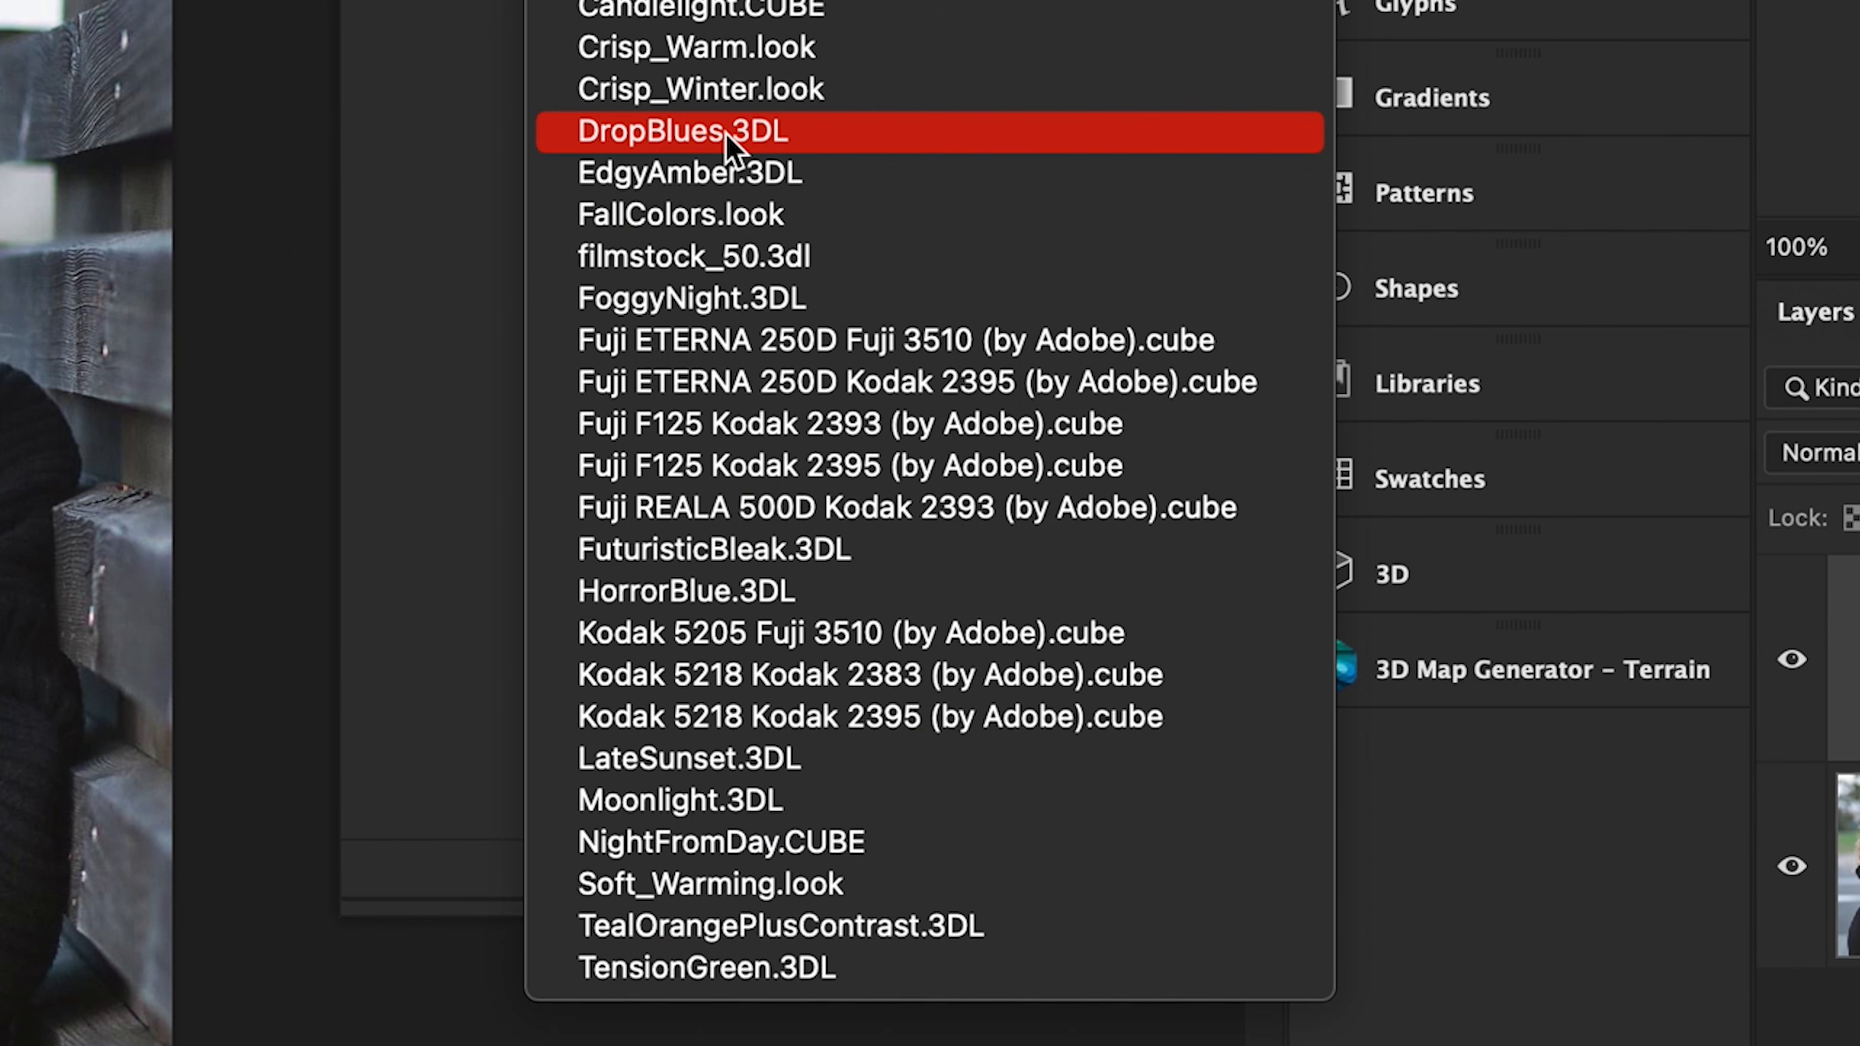
click(727, 136)
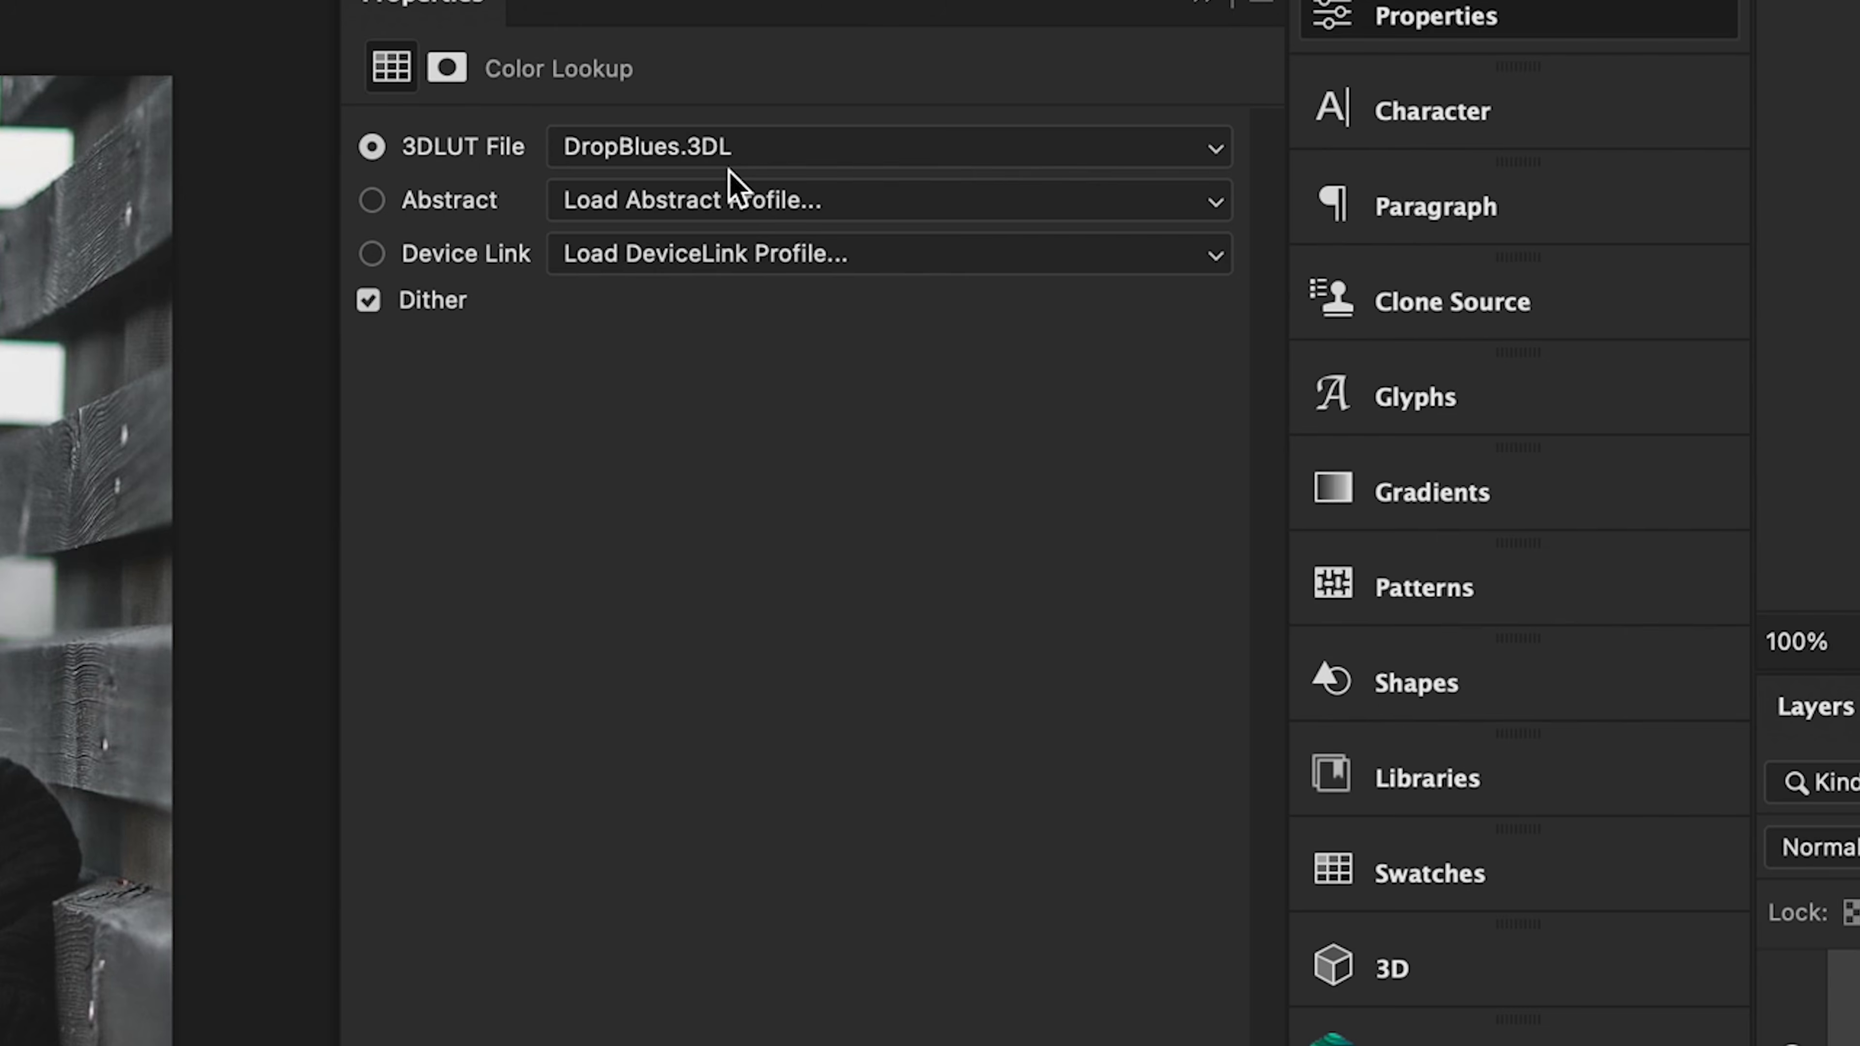
Change the 3D LUT to Fuji F125 Kodak 2395 (by Adobe).cube and lower the Color Lookup layer's opacity
click(1009, 249)
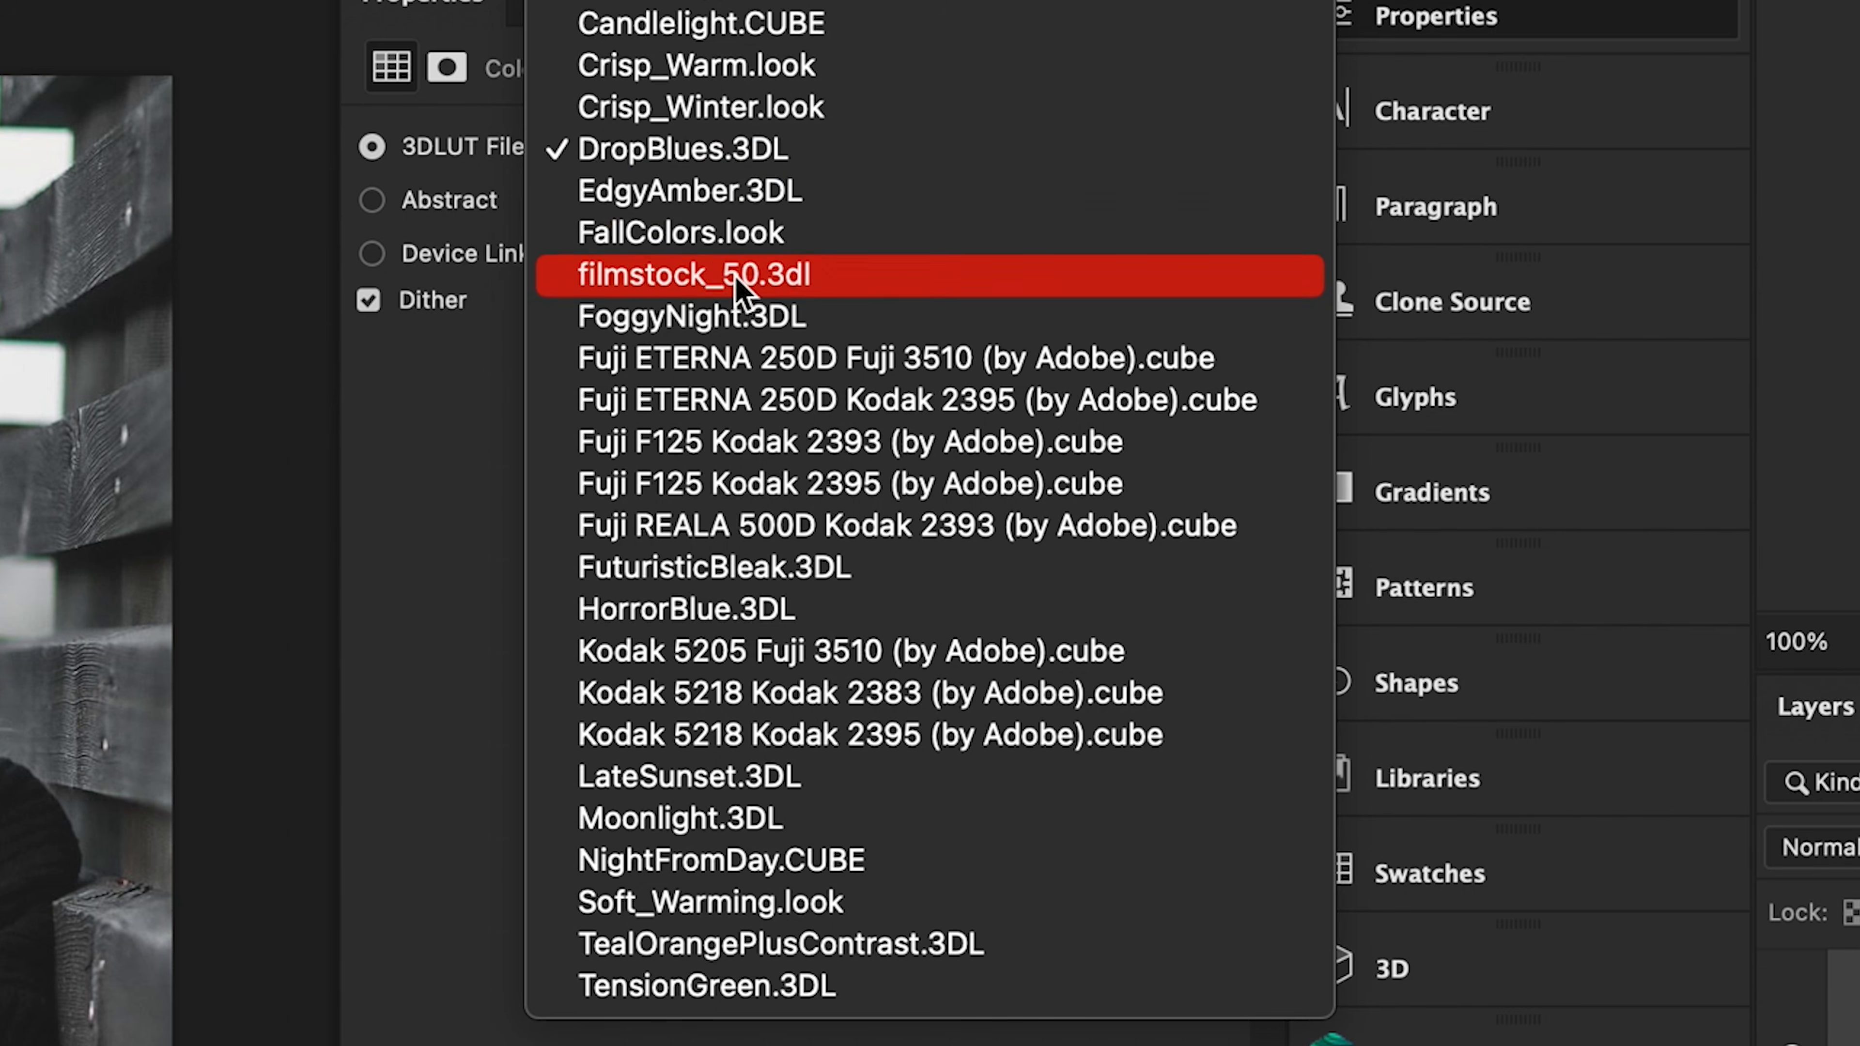
click(768, 494)
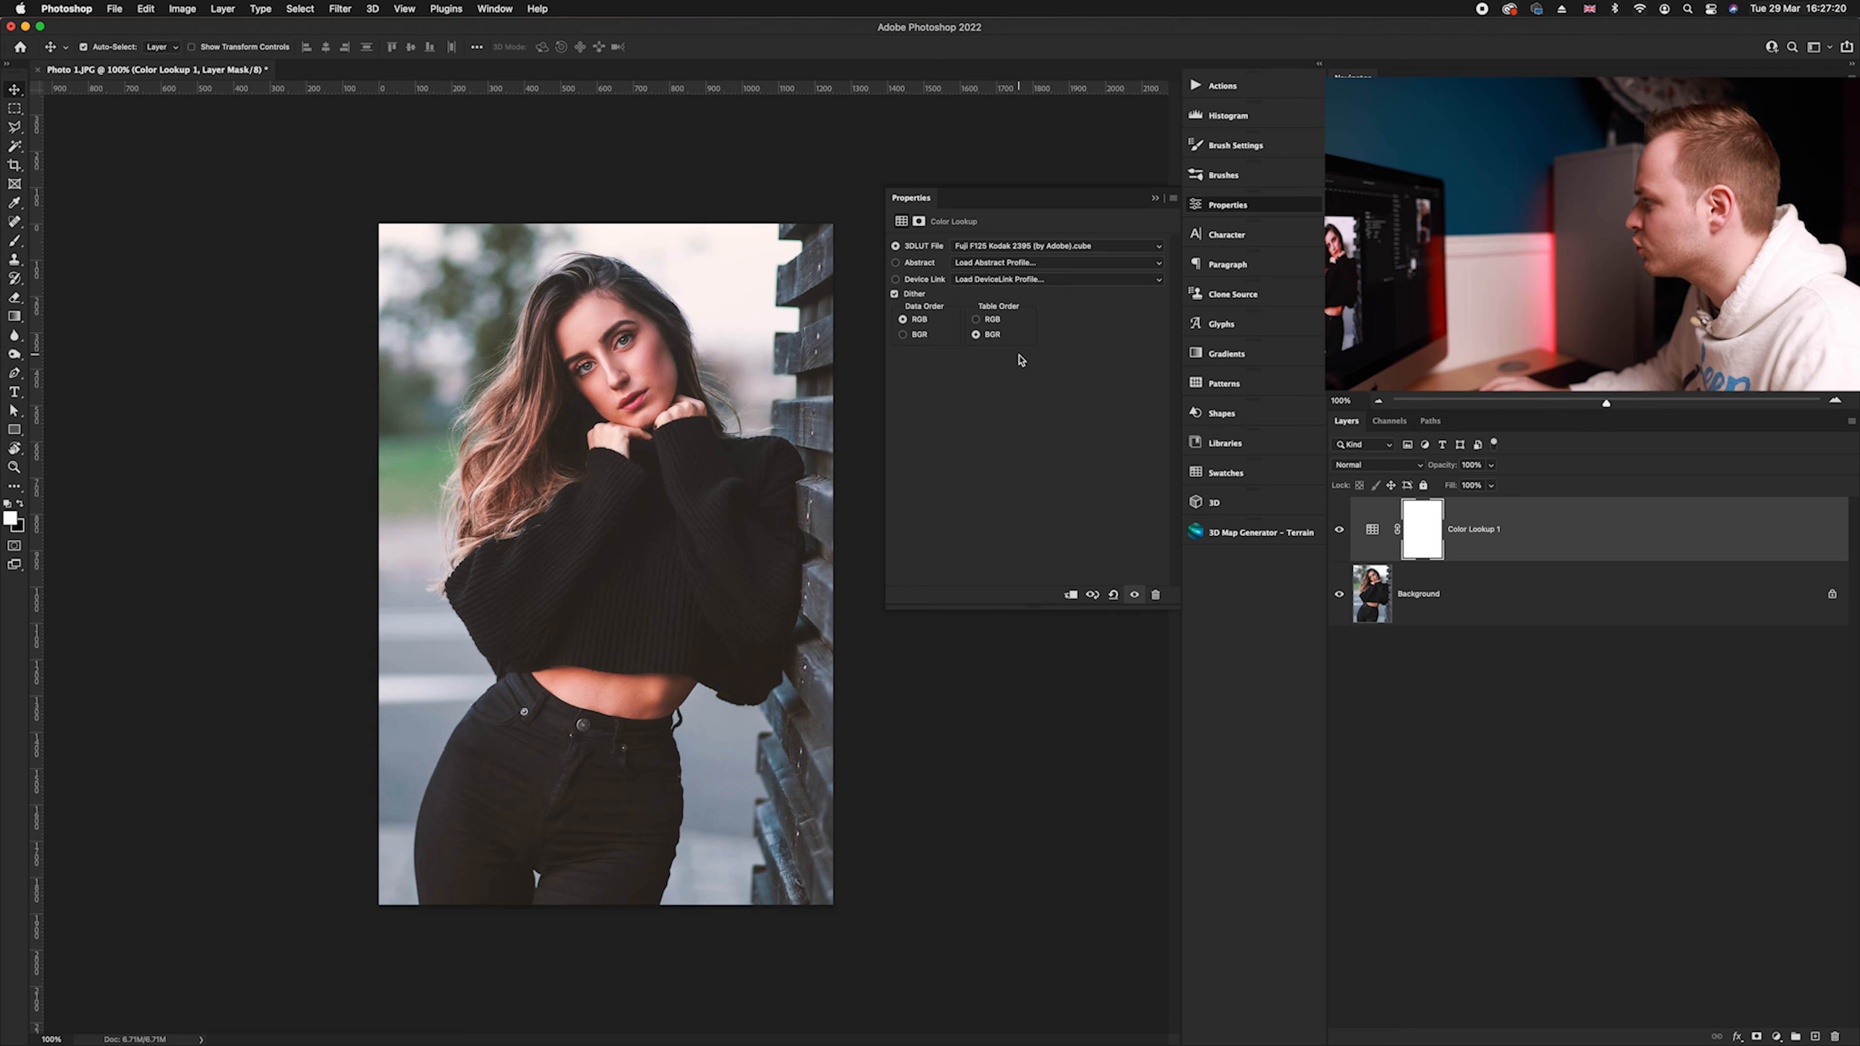
click(1491, 466)
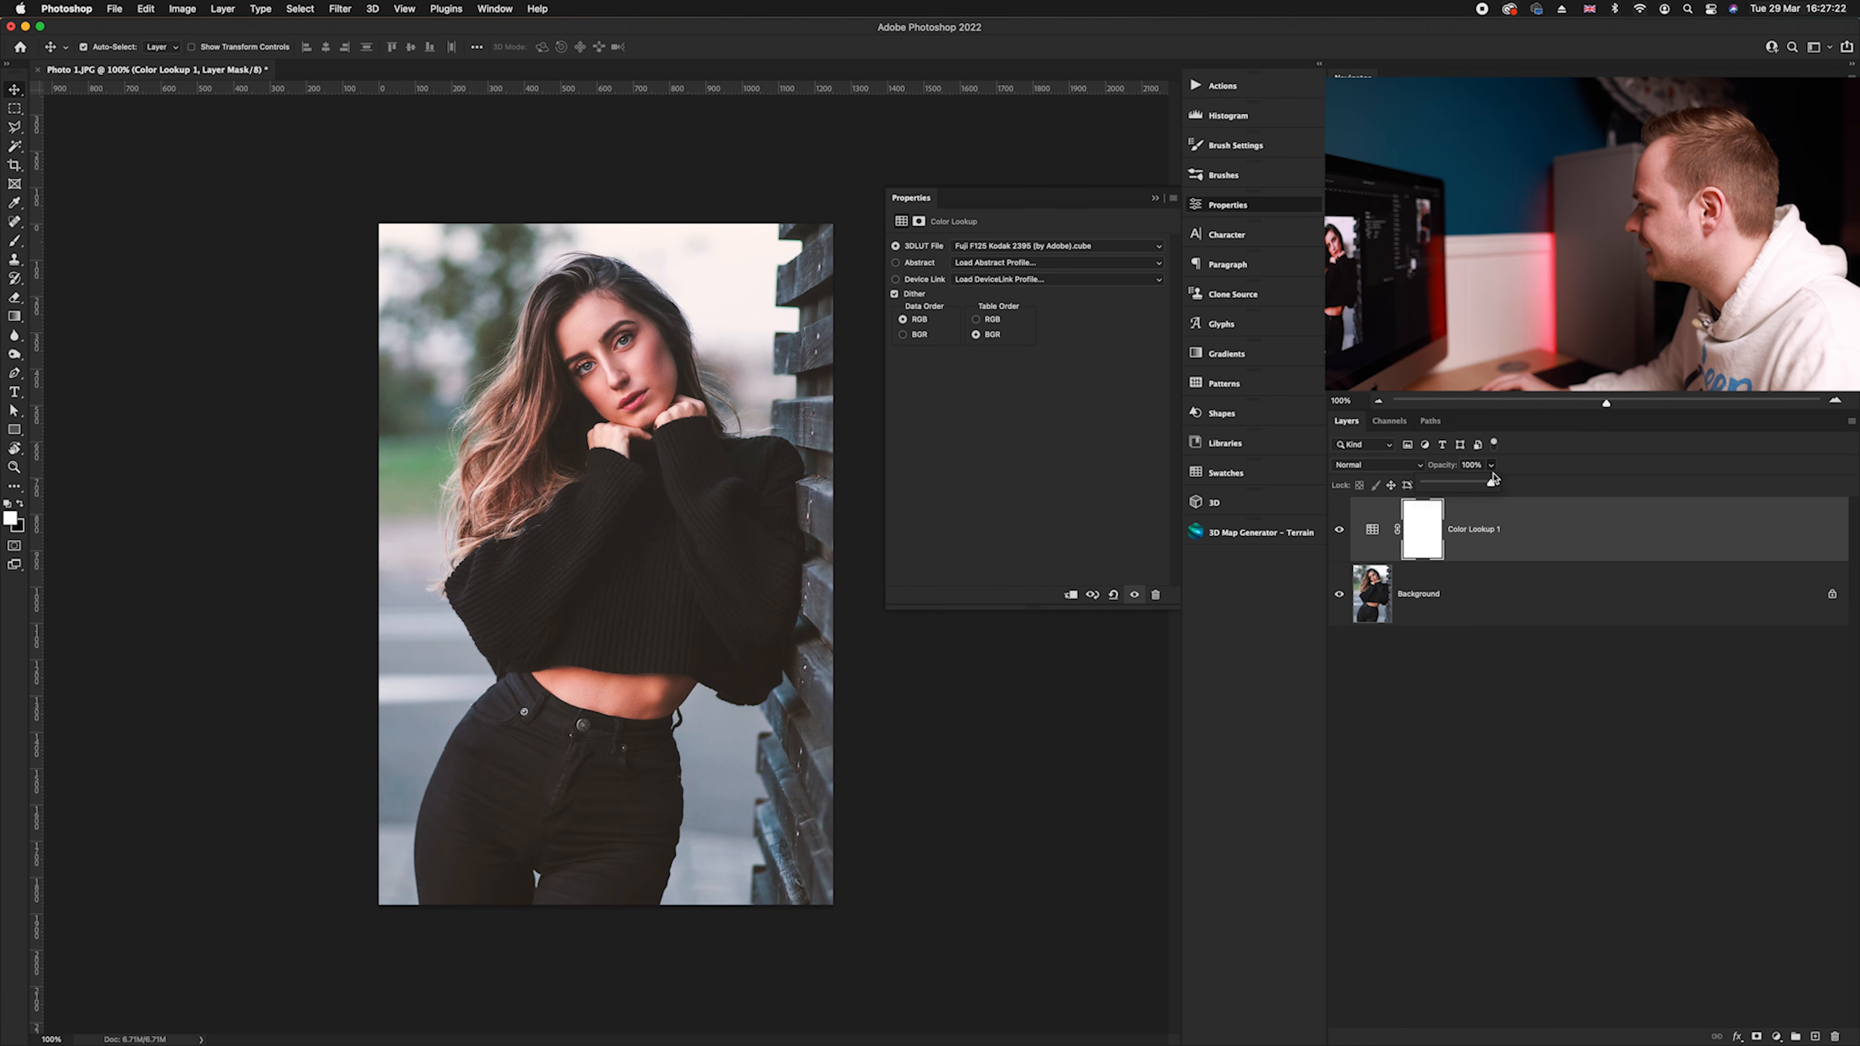
drag(1491, 486, 1449, 487)
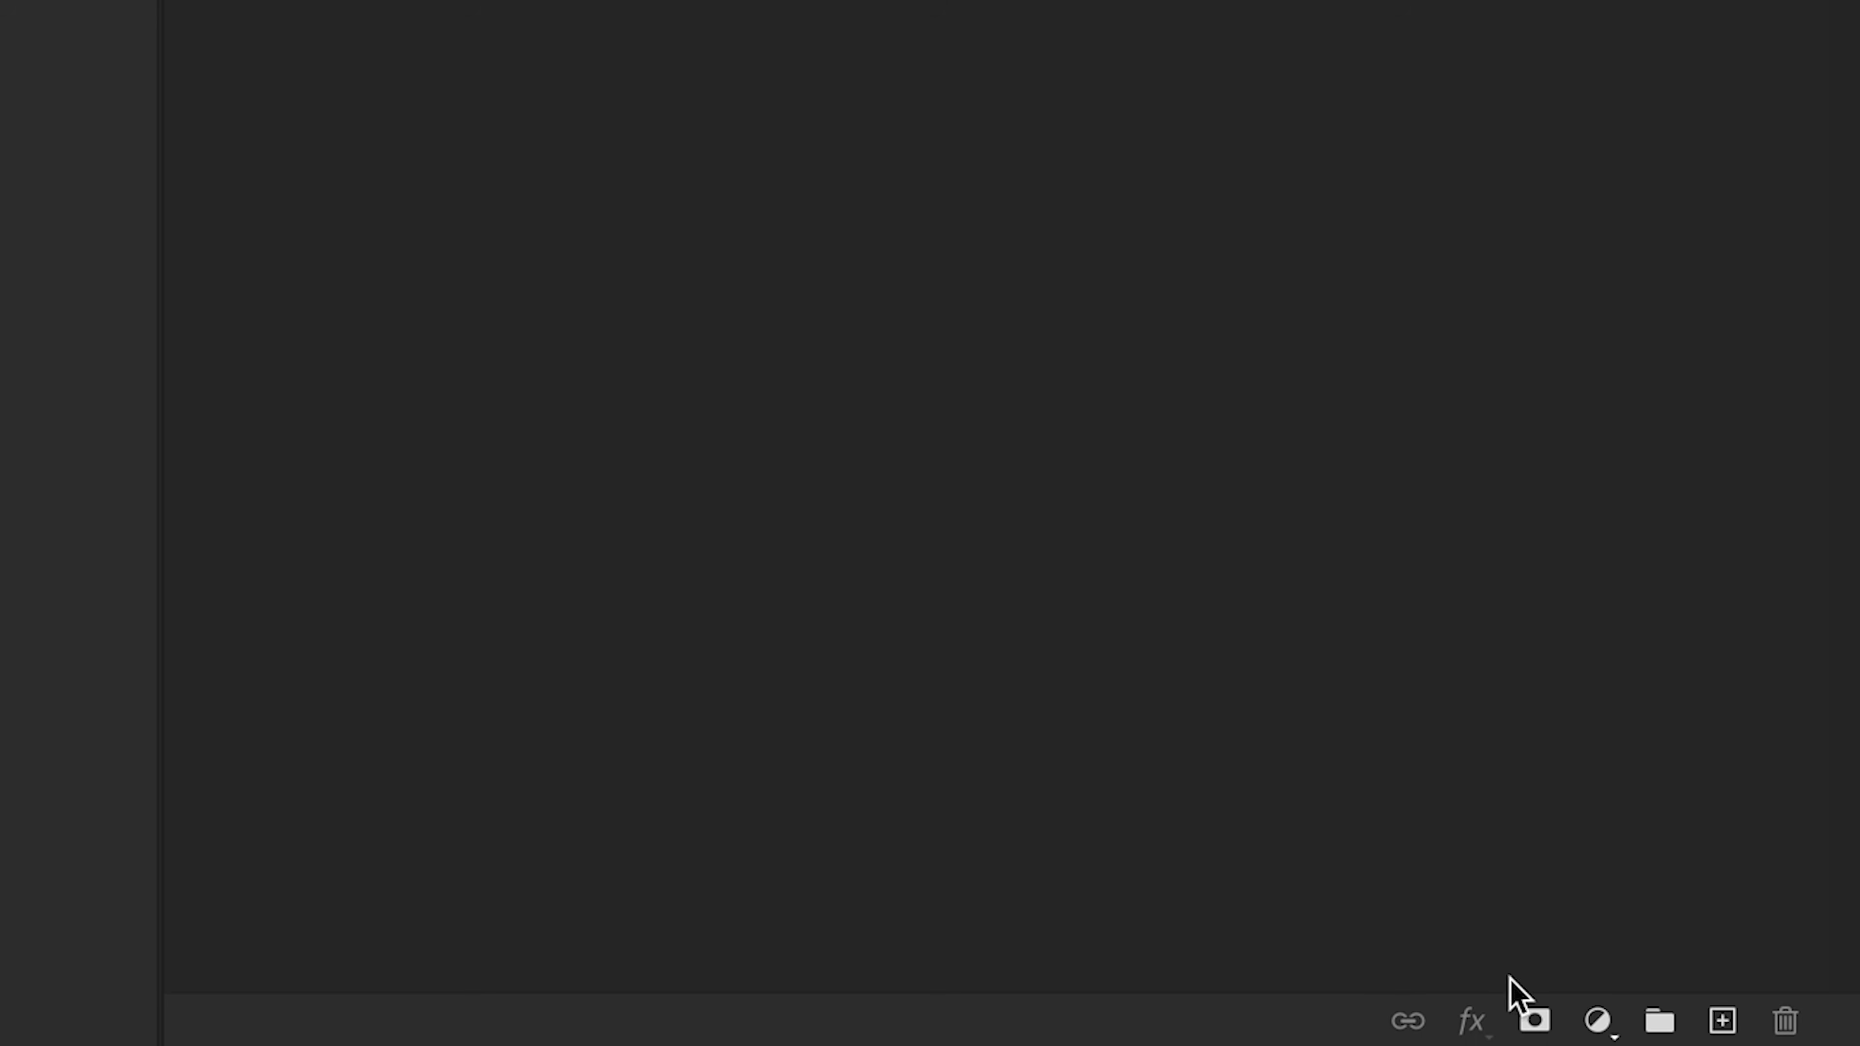
Add an Invert adjustment layer, set its blend mode to Soft Light, and lower its opacity
click(1772, 1037)
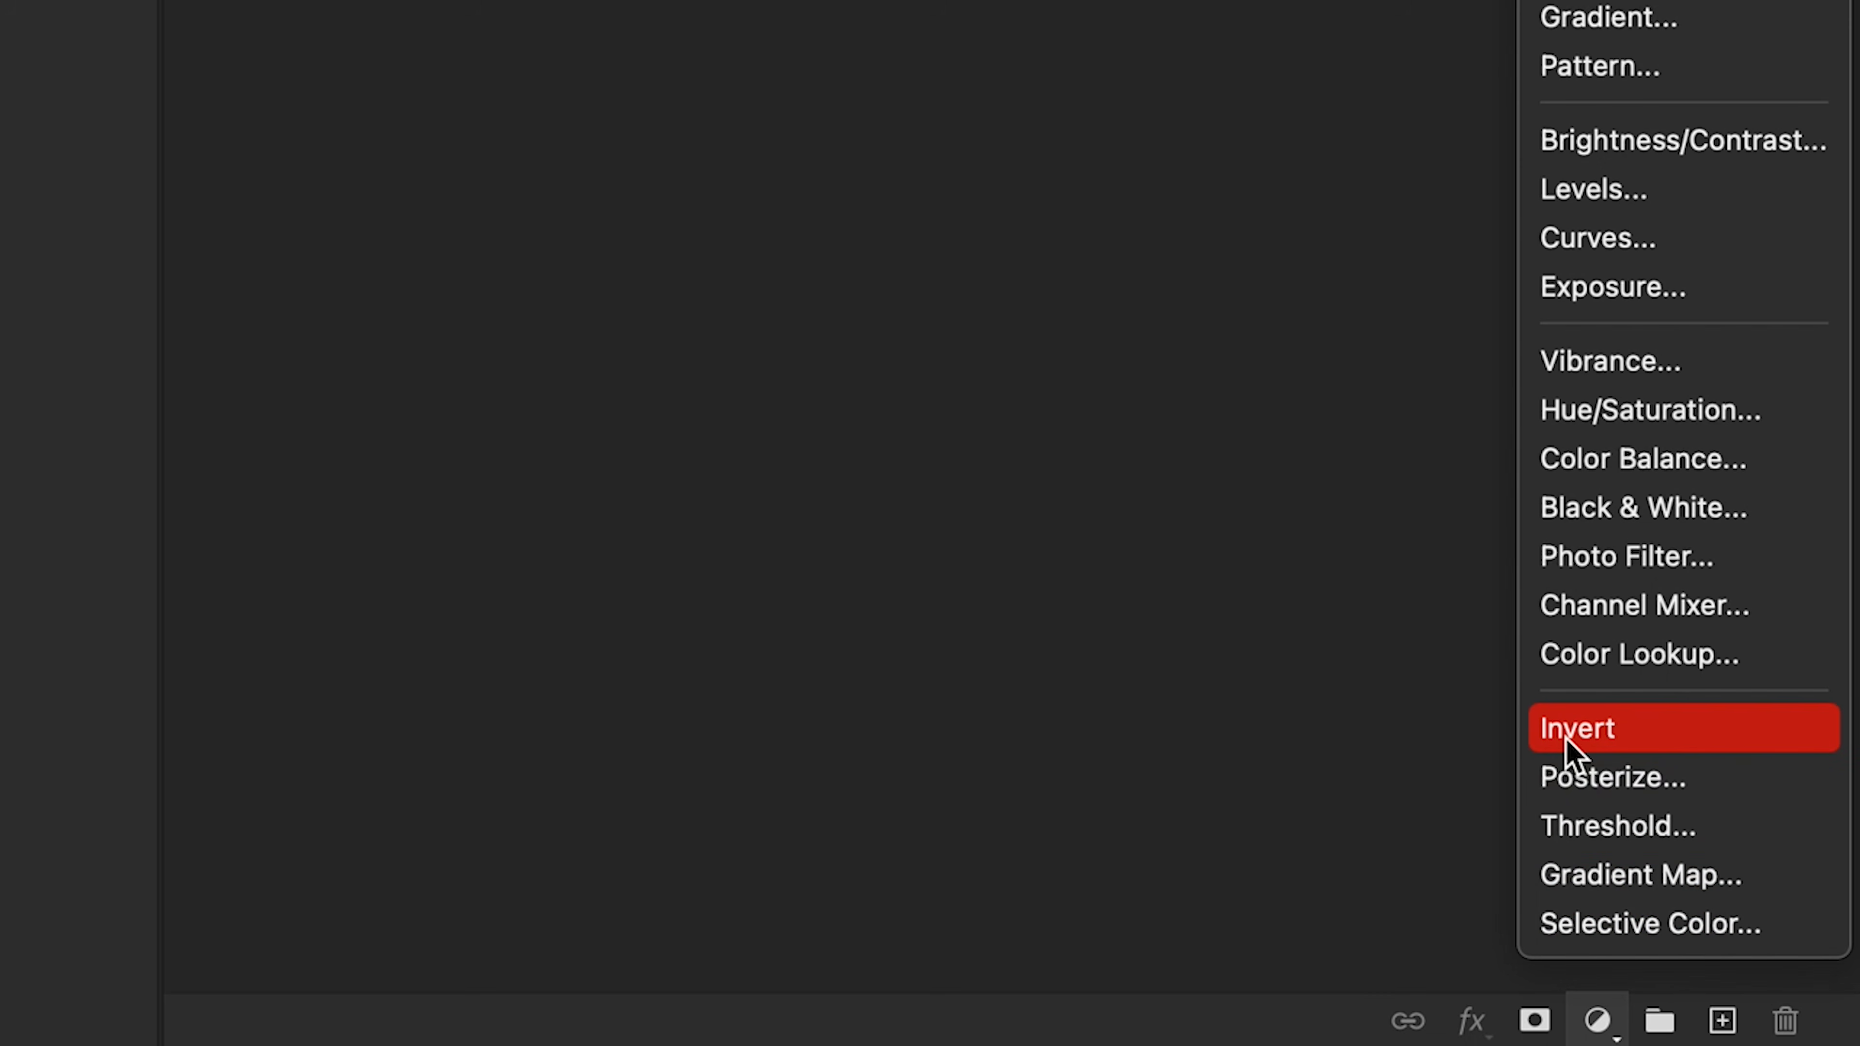
click(1630, 738)
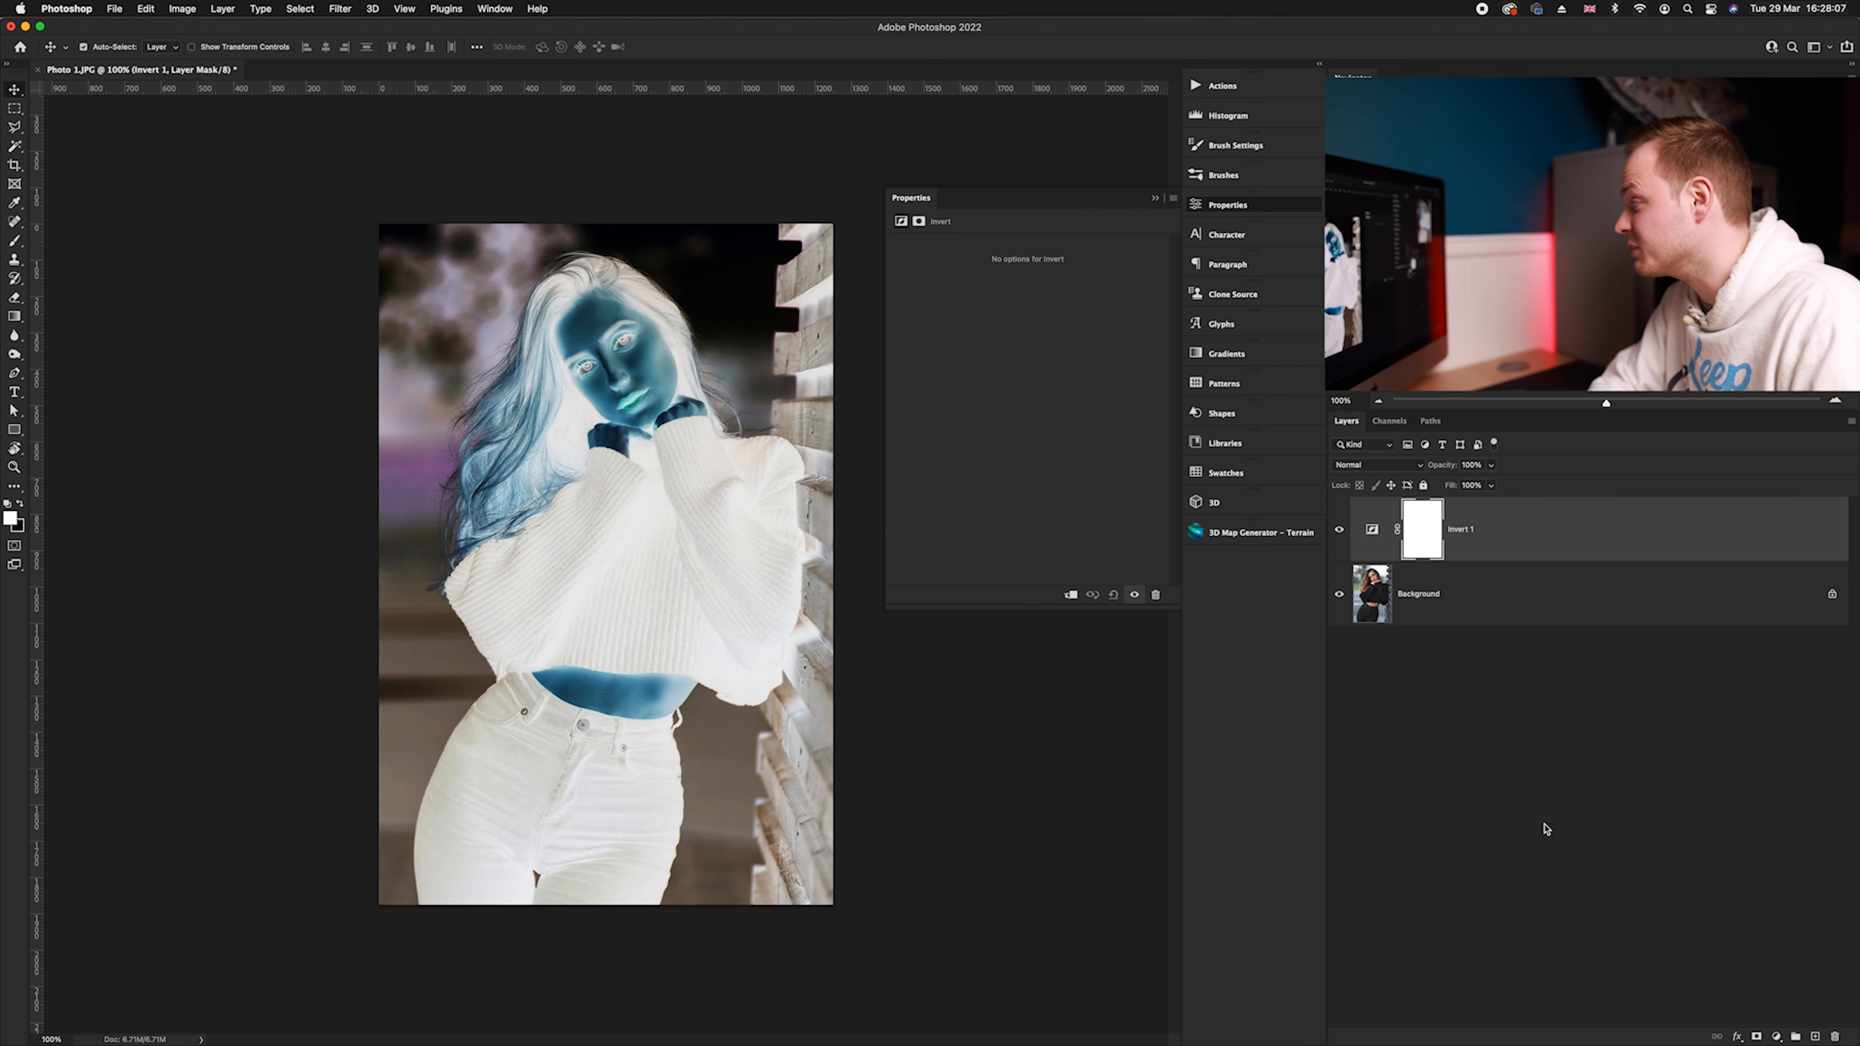
click(1375, 465)
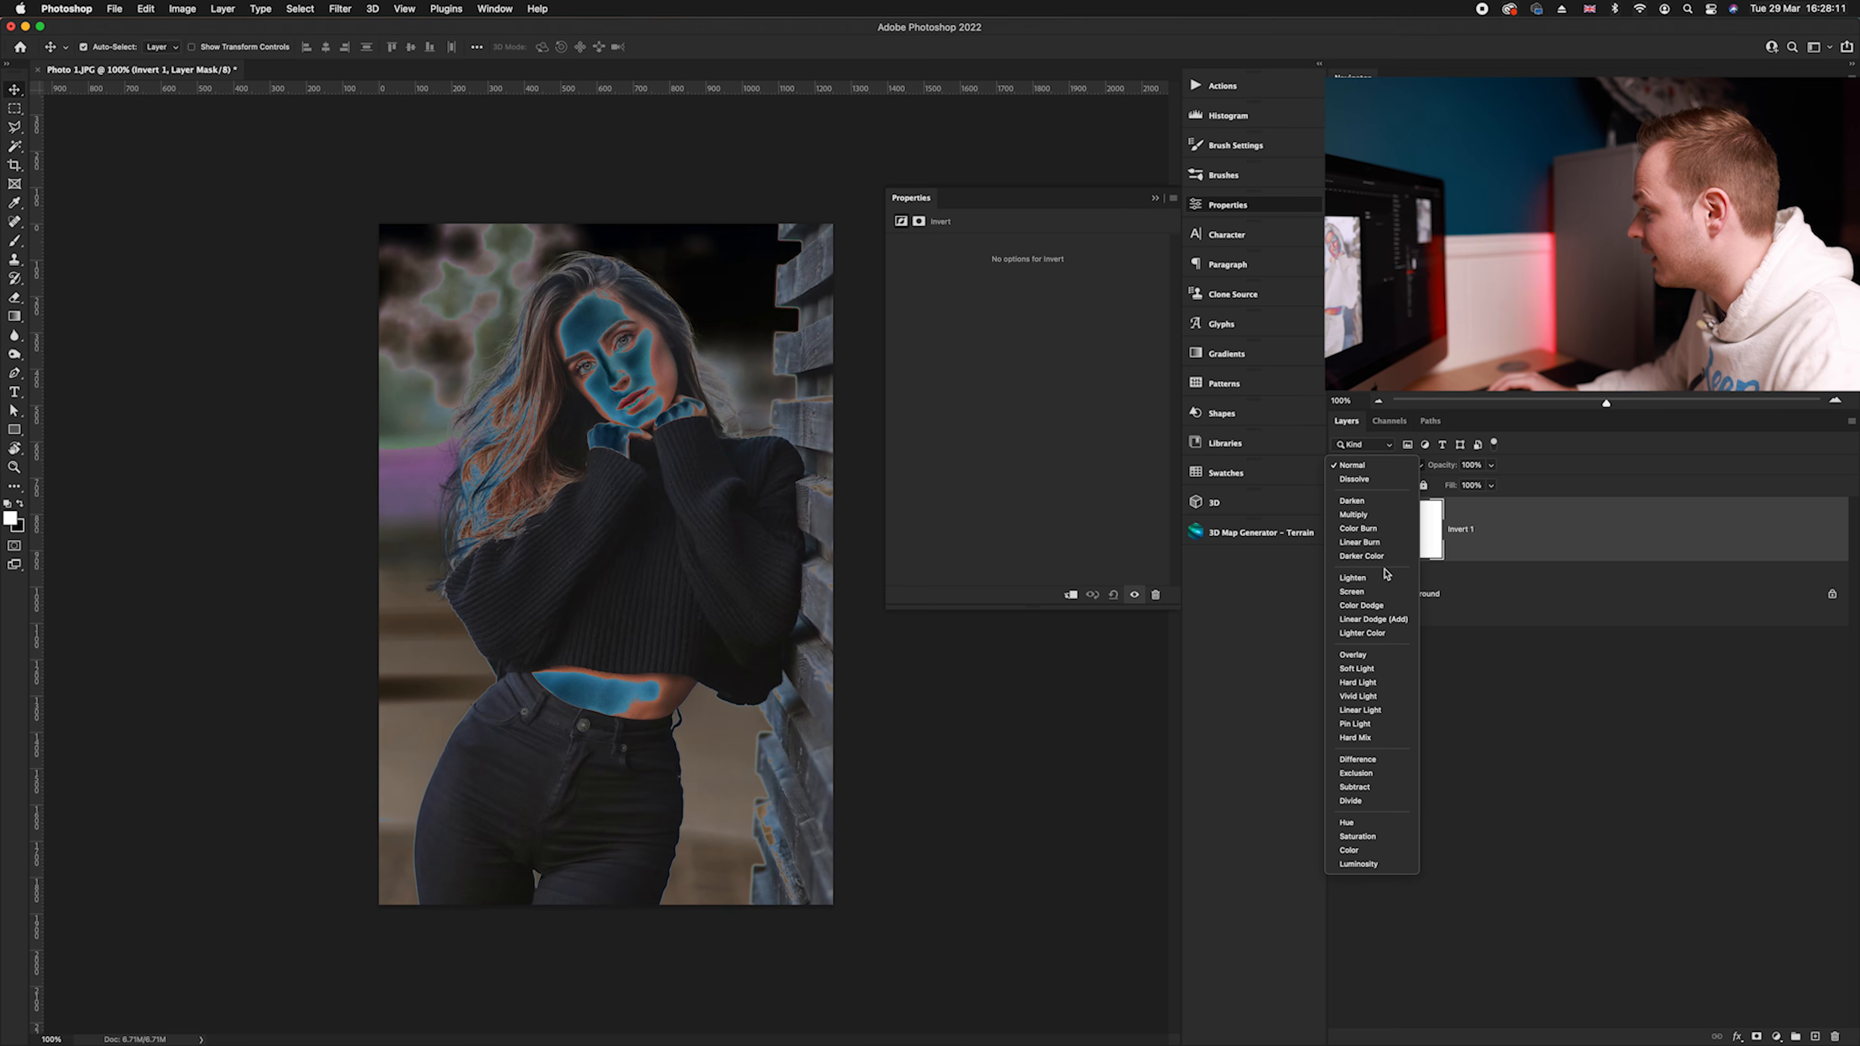
click(1391, 668)
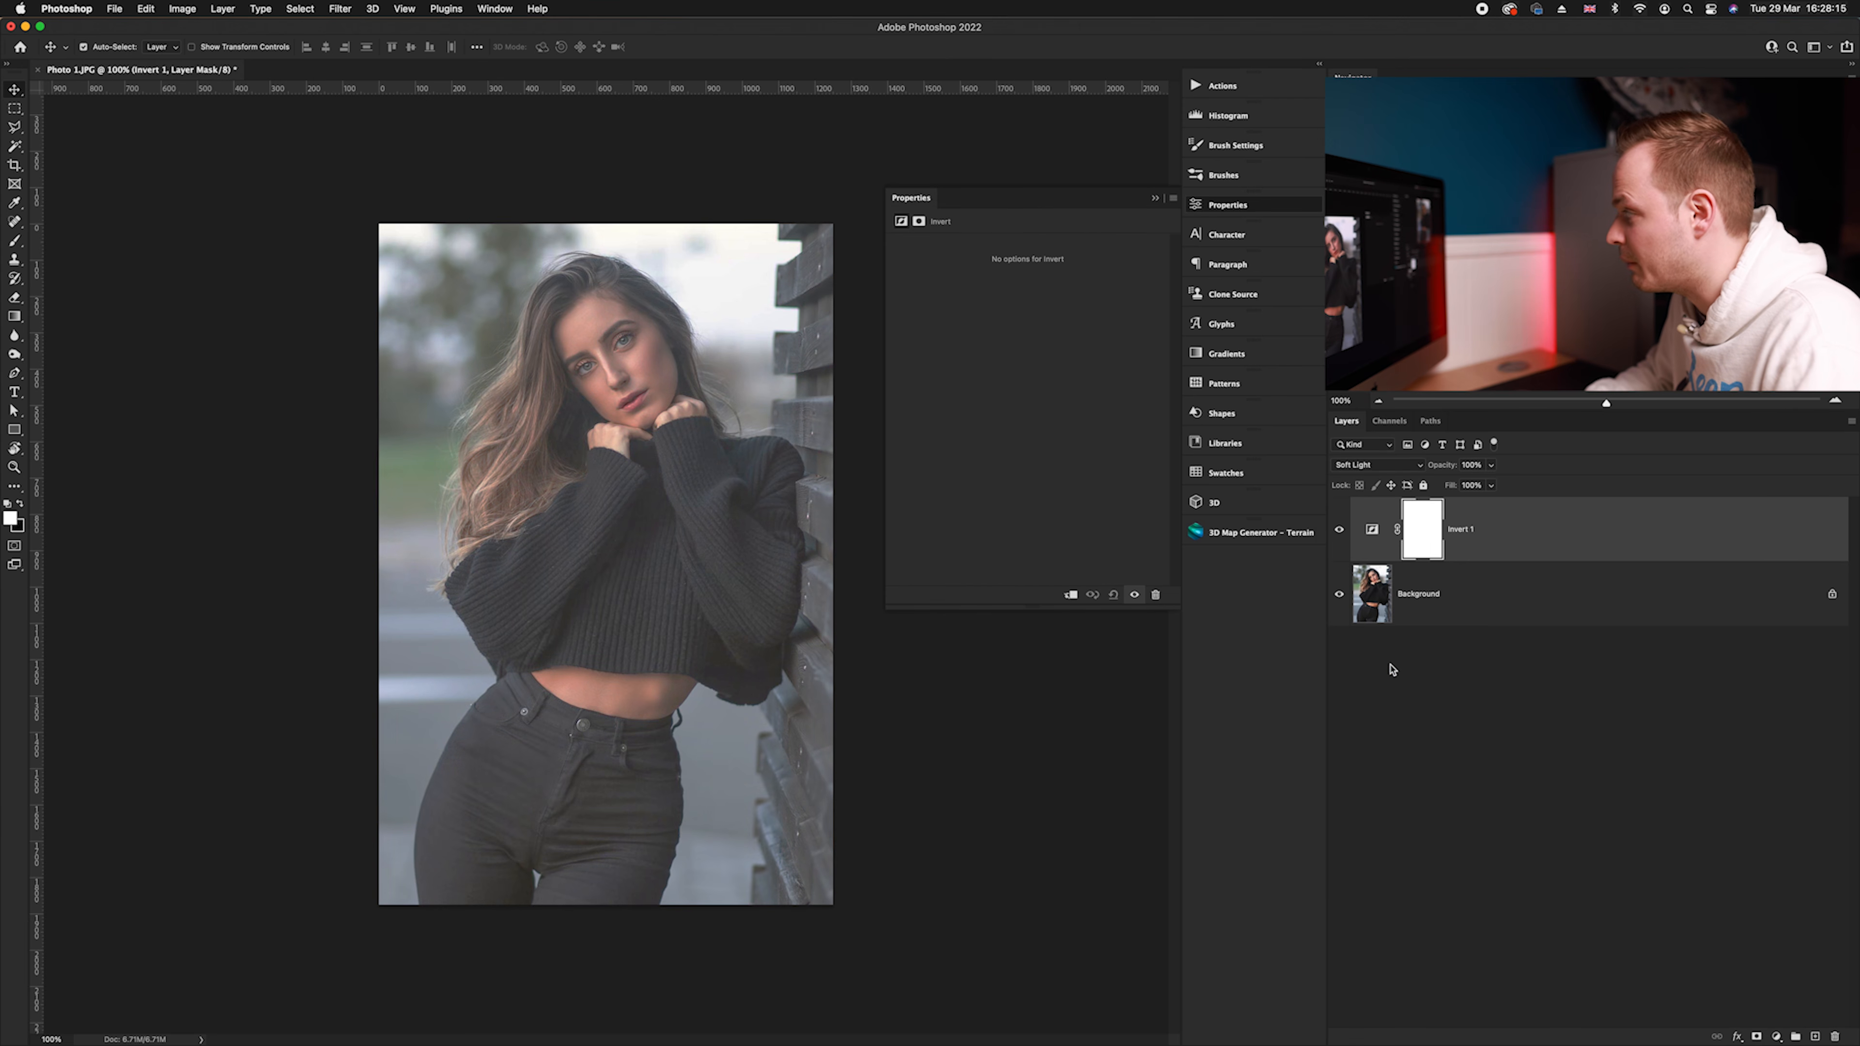
click(1491, 465)
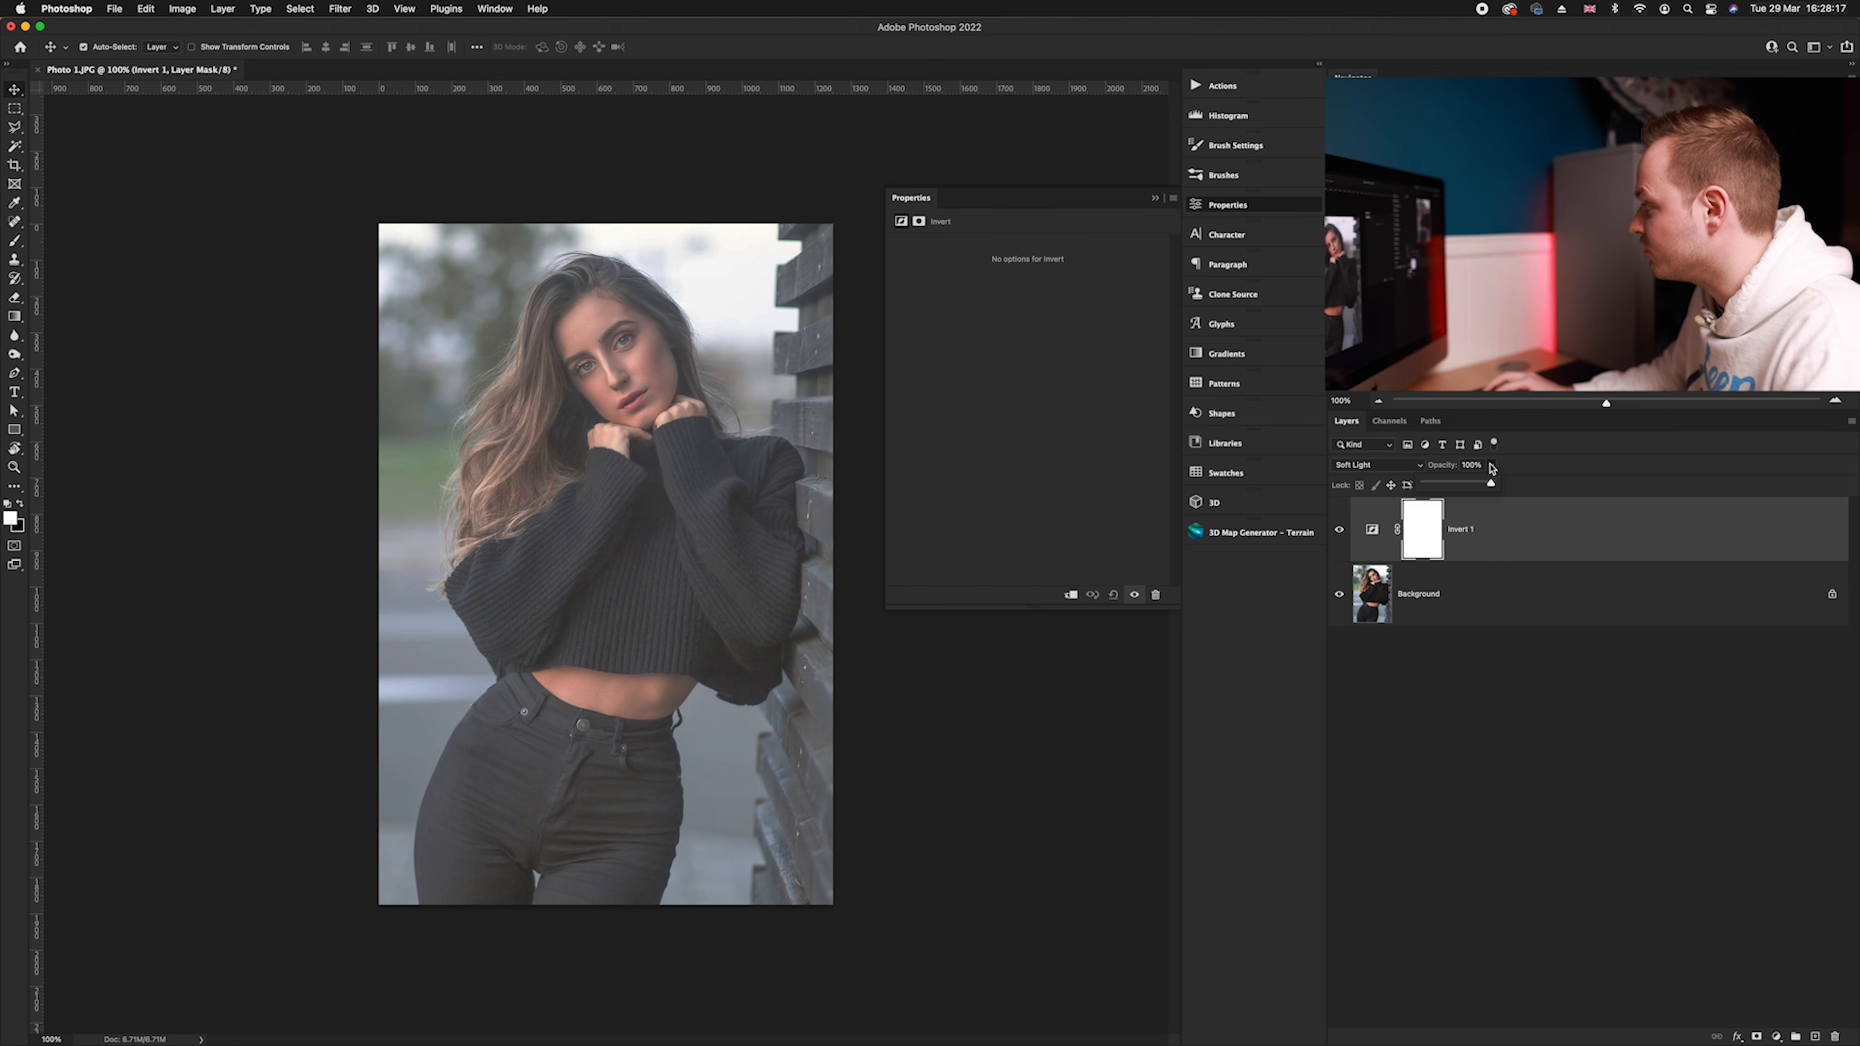
drag(1470, 484, 1462, 484)
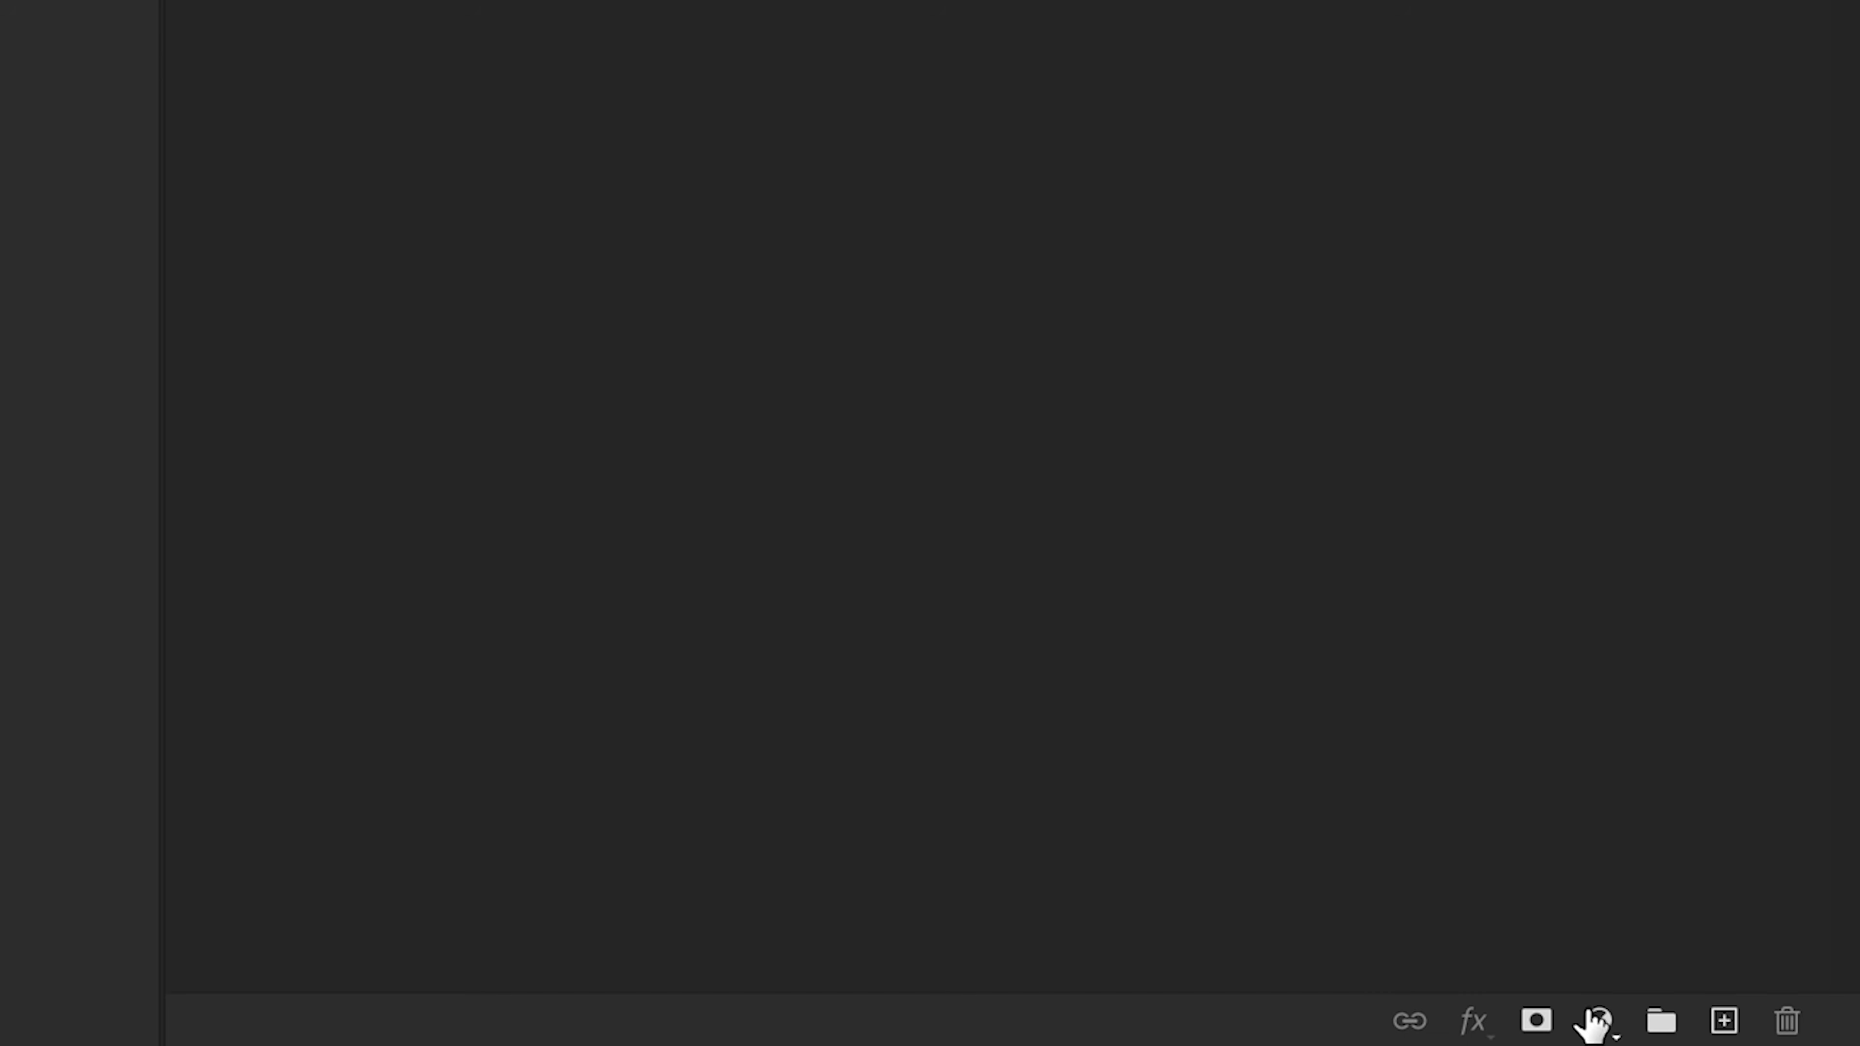
Add a Posterize adjustment layer above the photo and reduce its Levels to 2
click(1775, 1036)
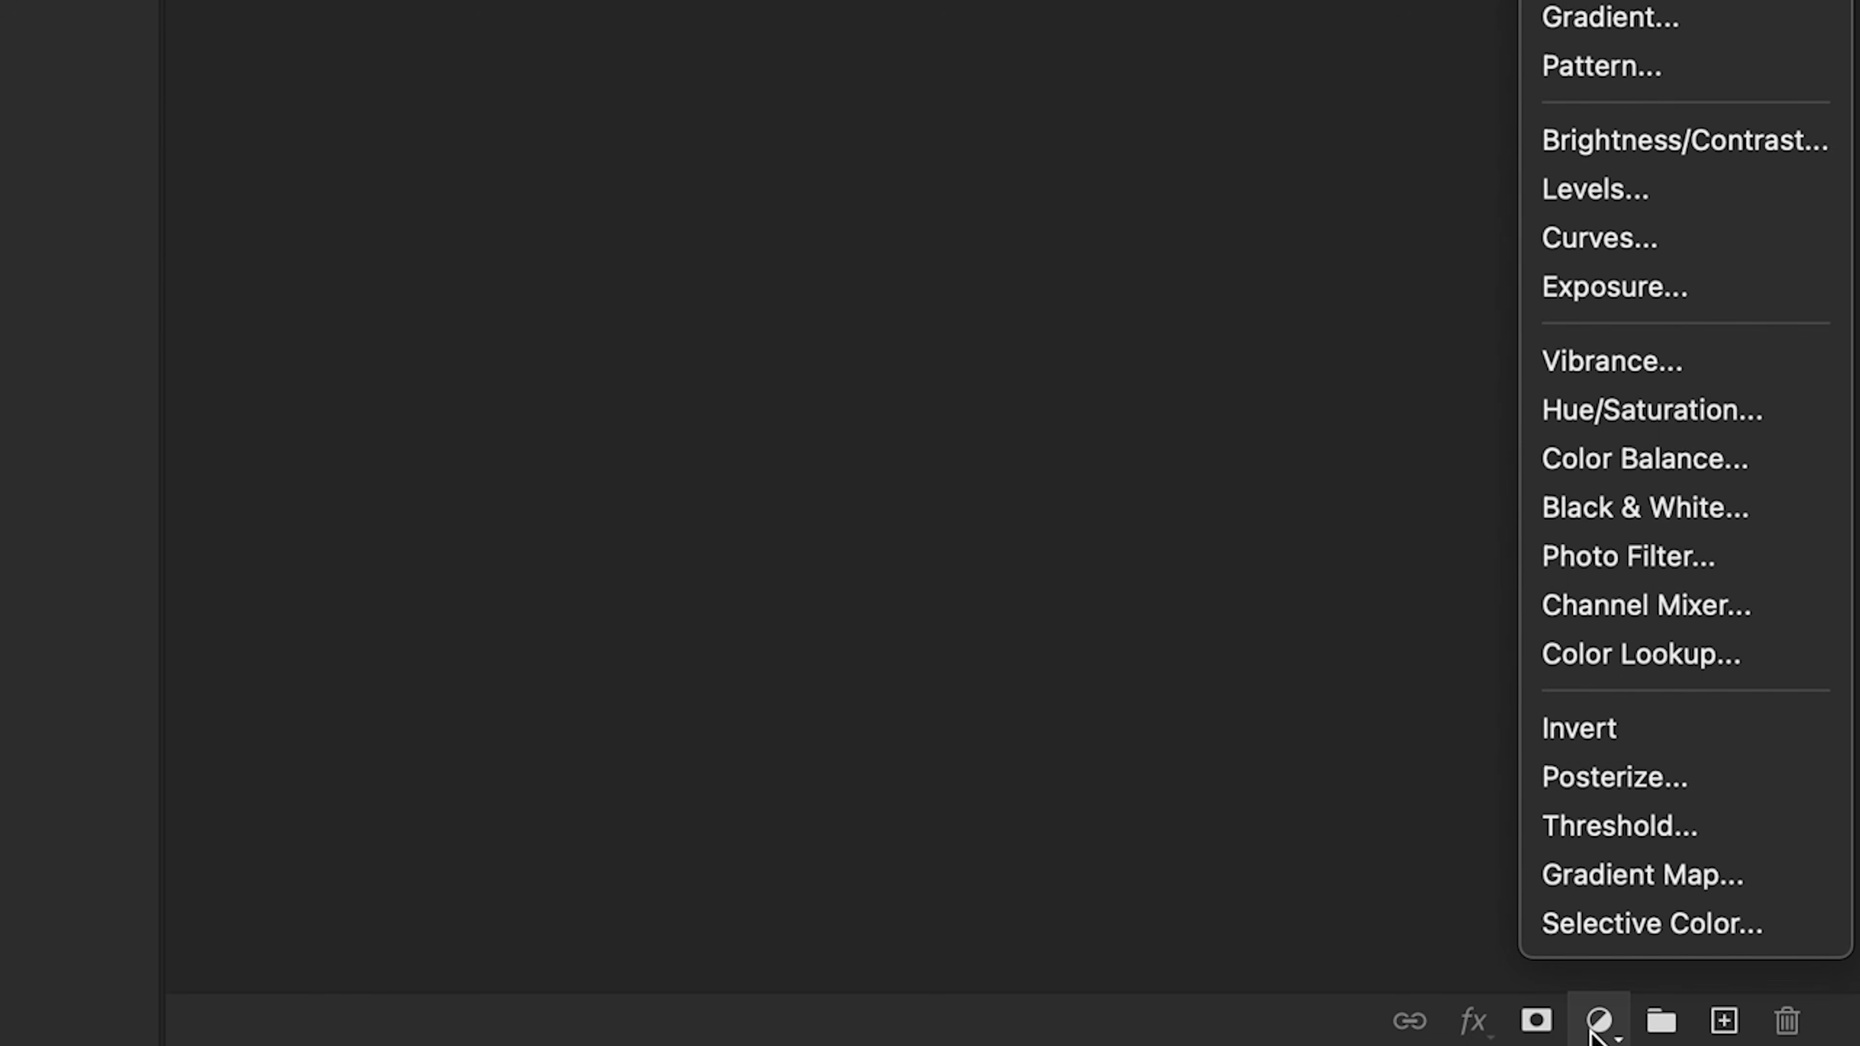
click(1611, 781)
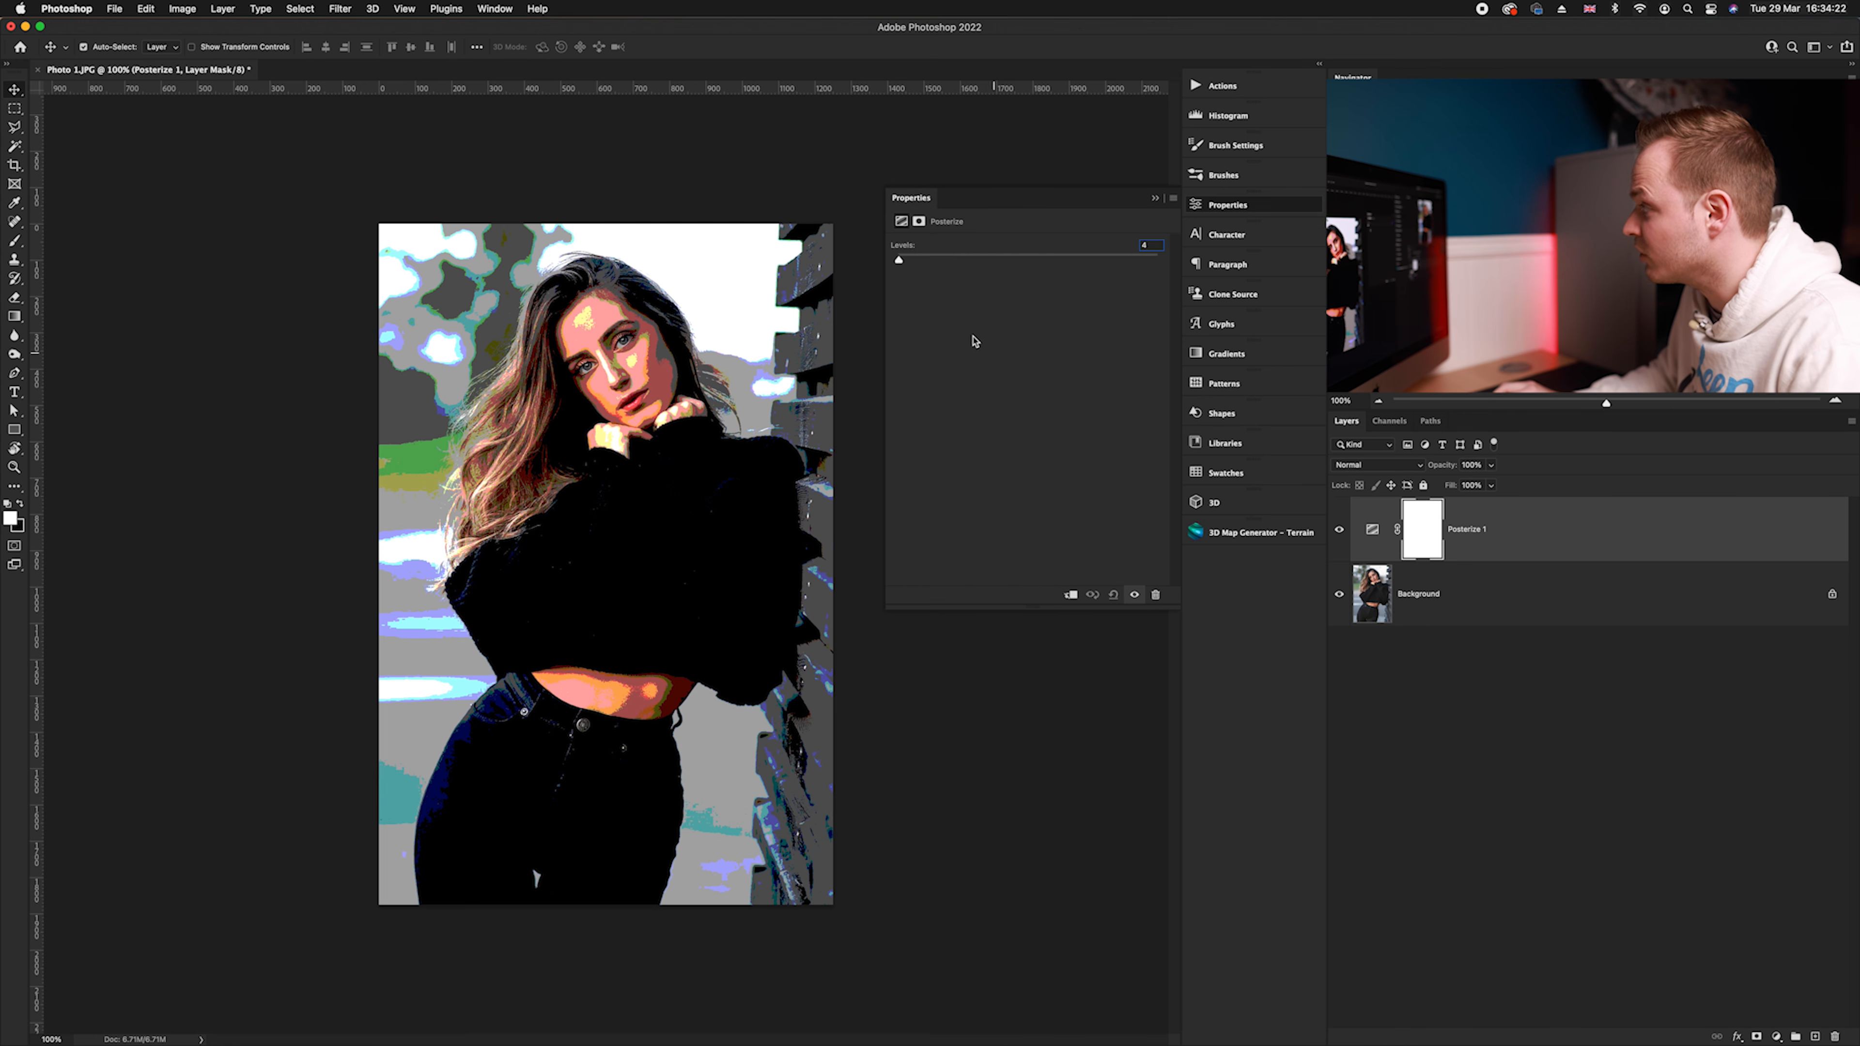
drag(900, 260, 891, 261)
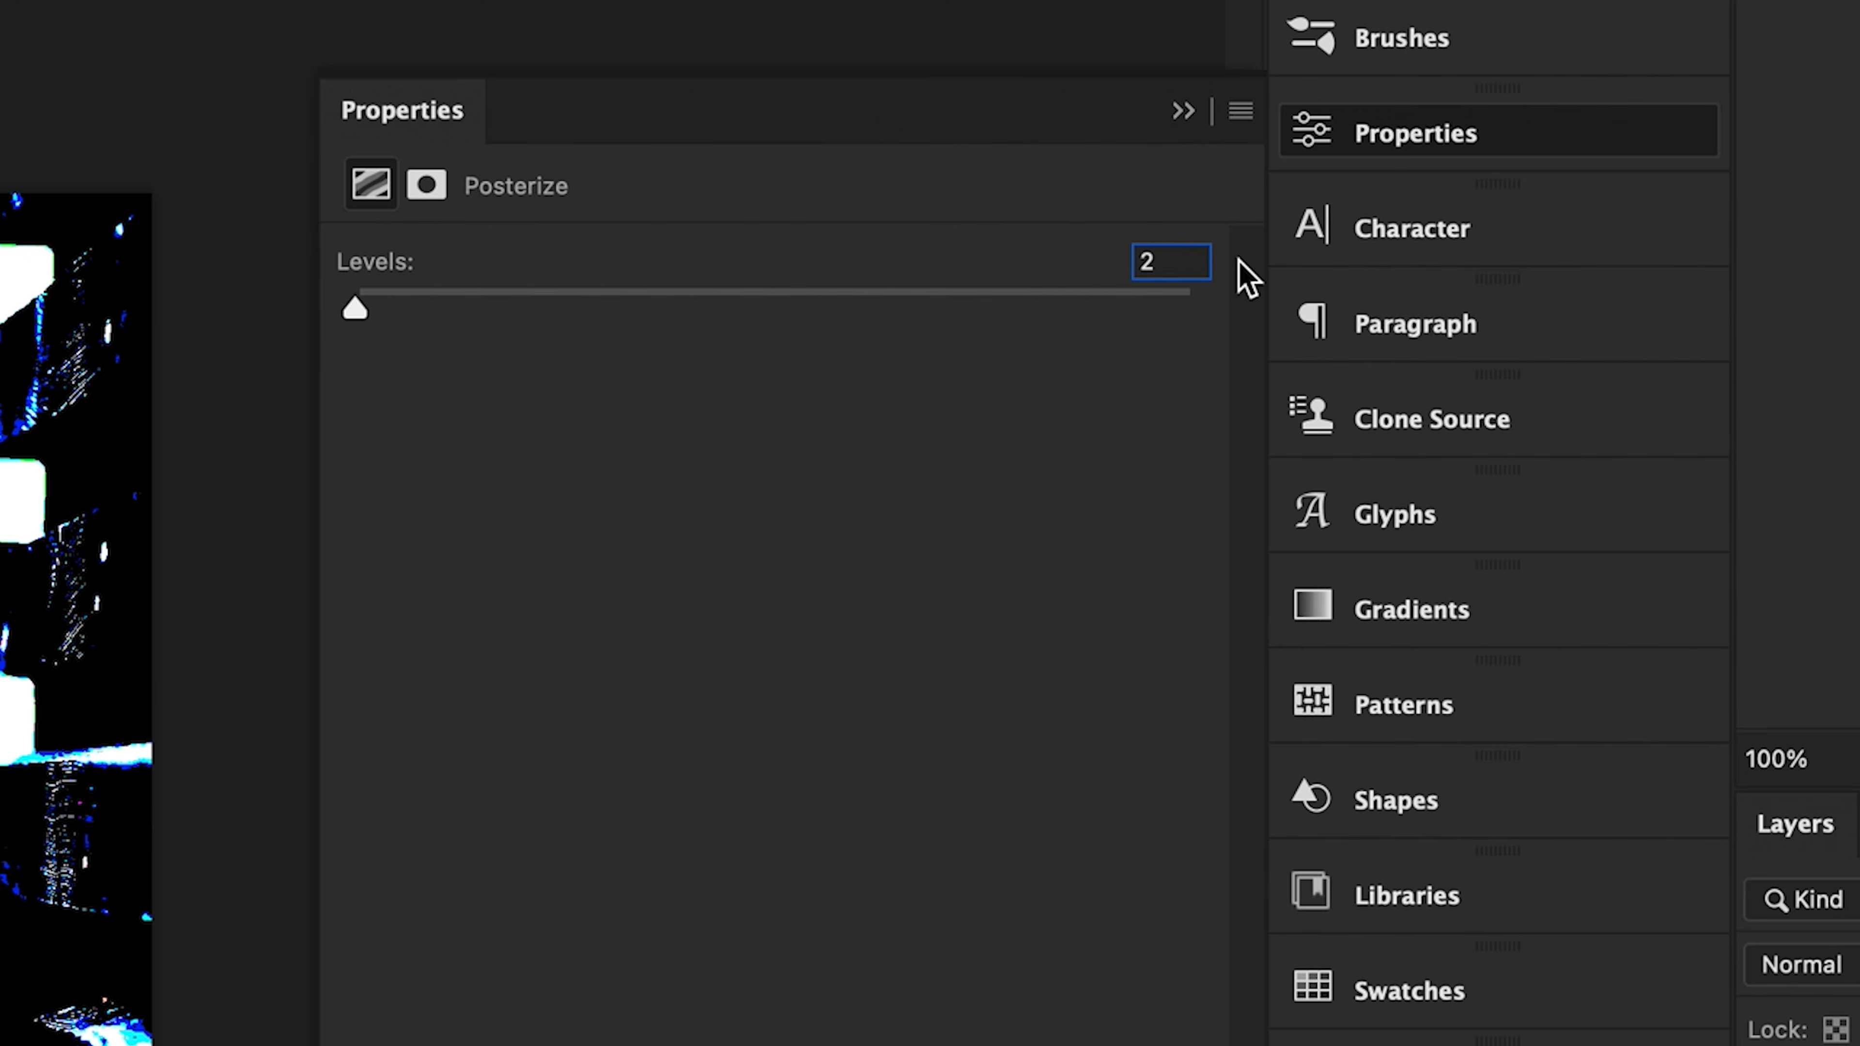
Raise the Posterize layer's Levels one at a time up to 30
click(1149, 262)
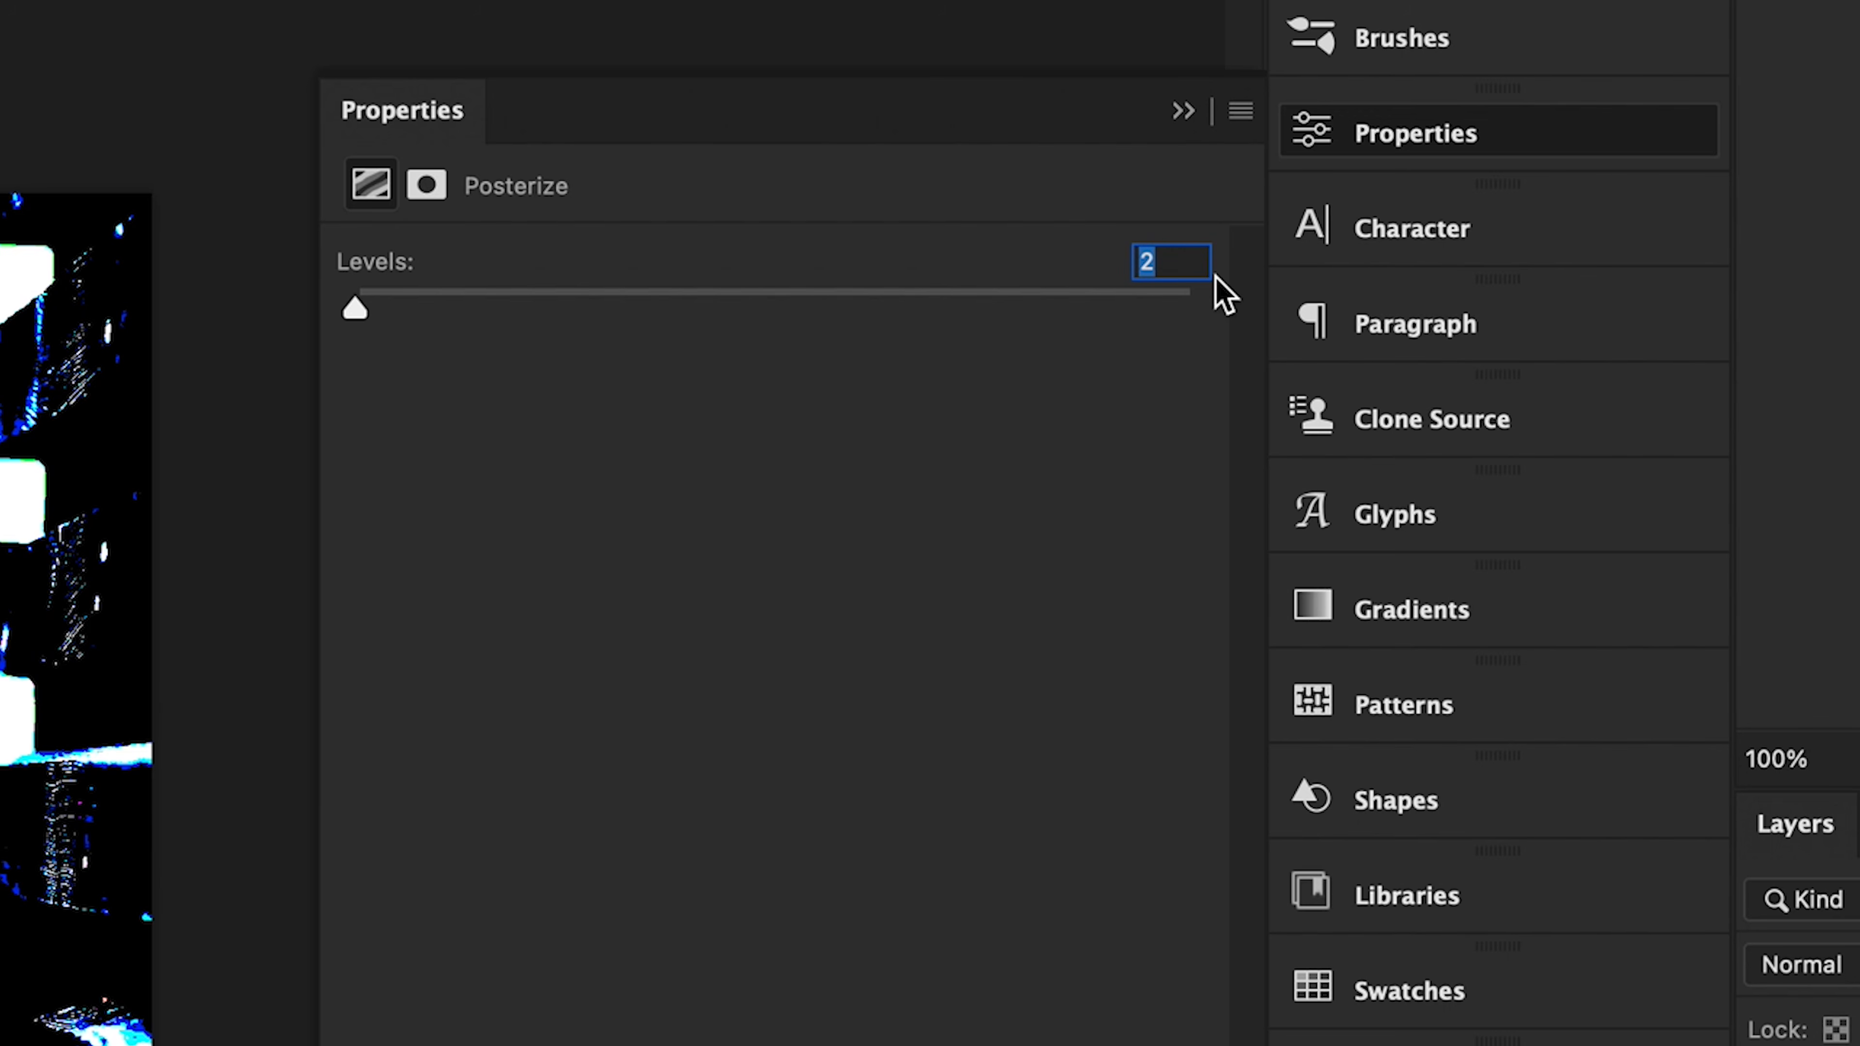
key(Up)
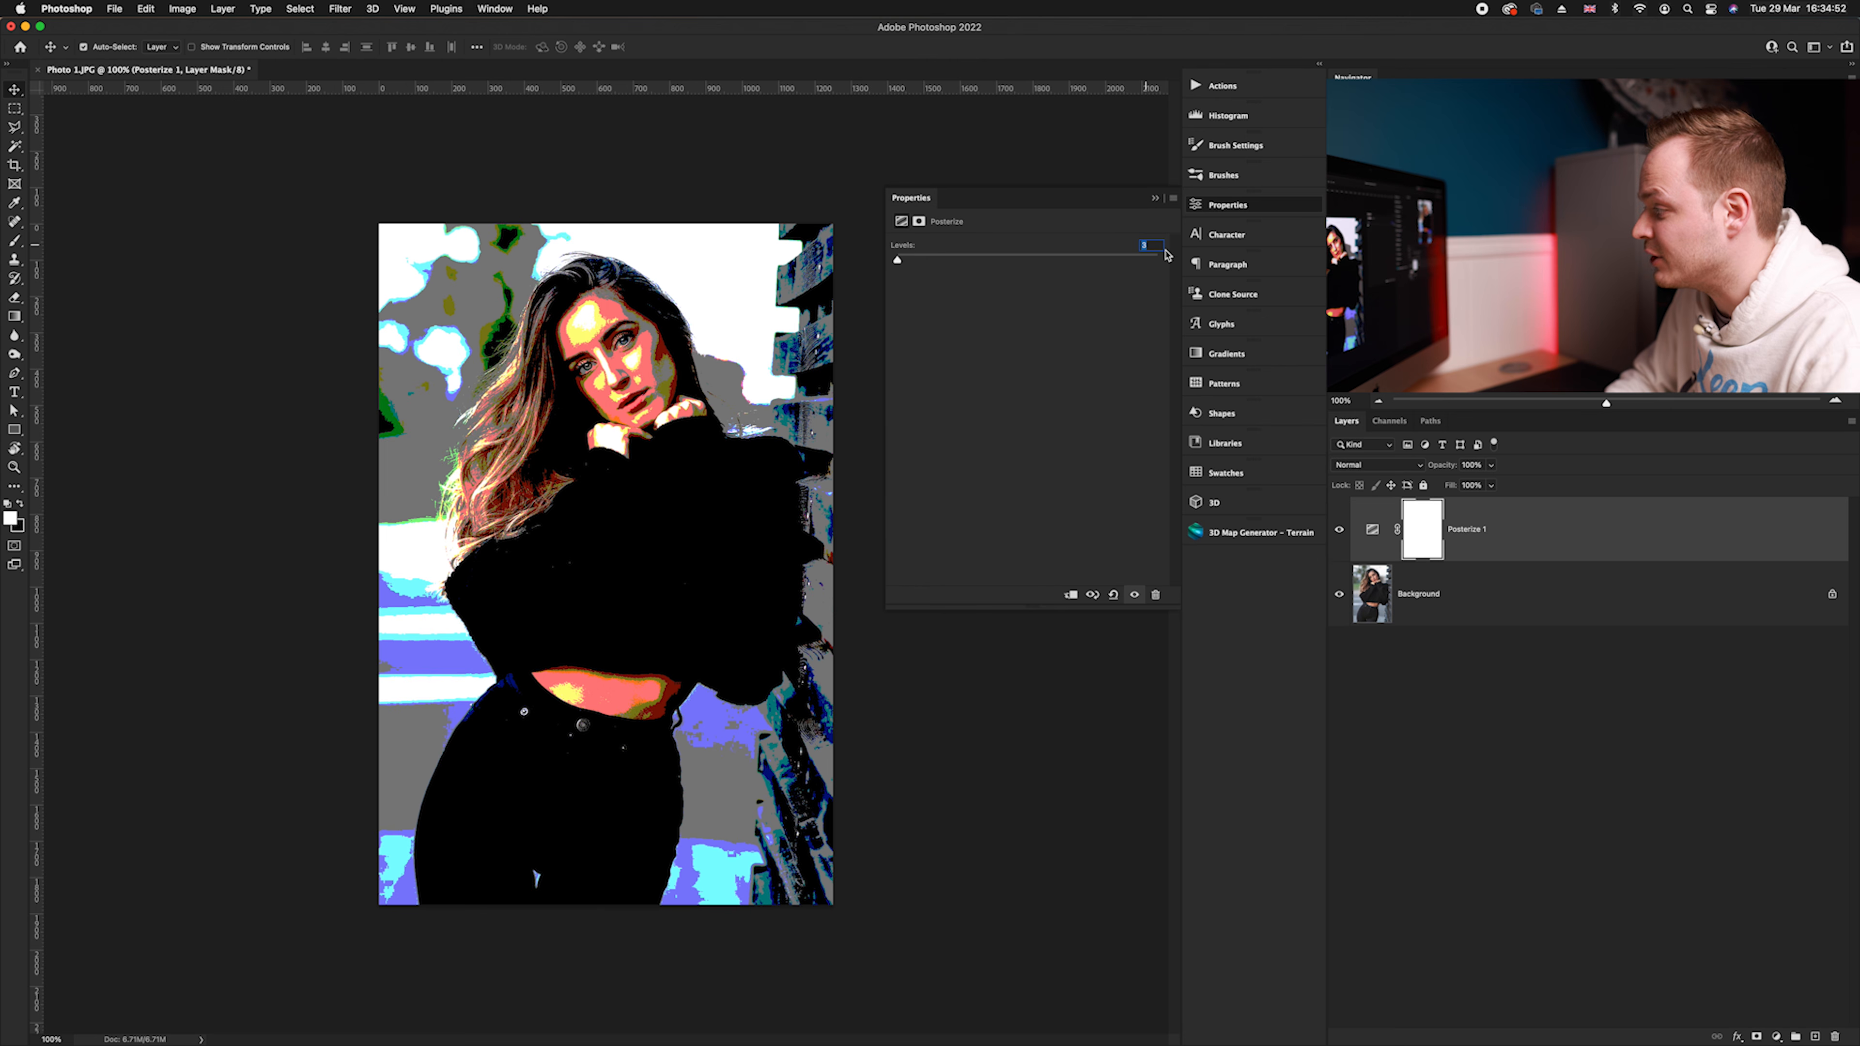
key(Up)
key(Up)
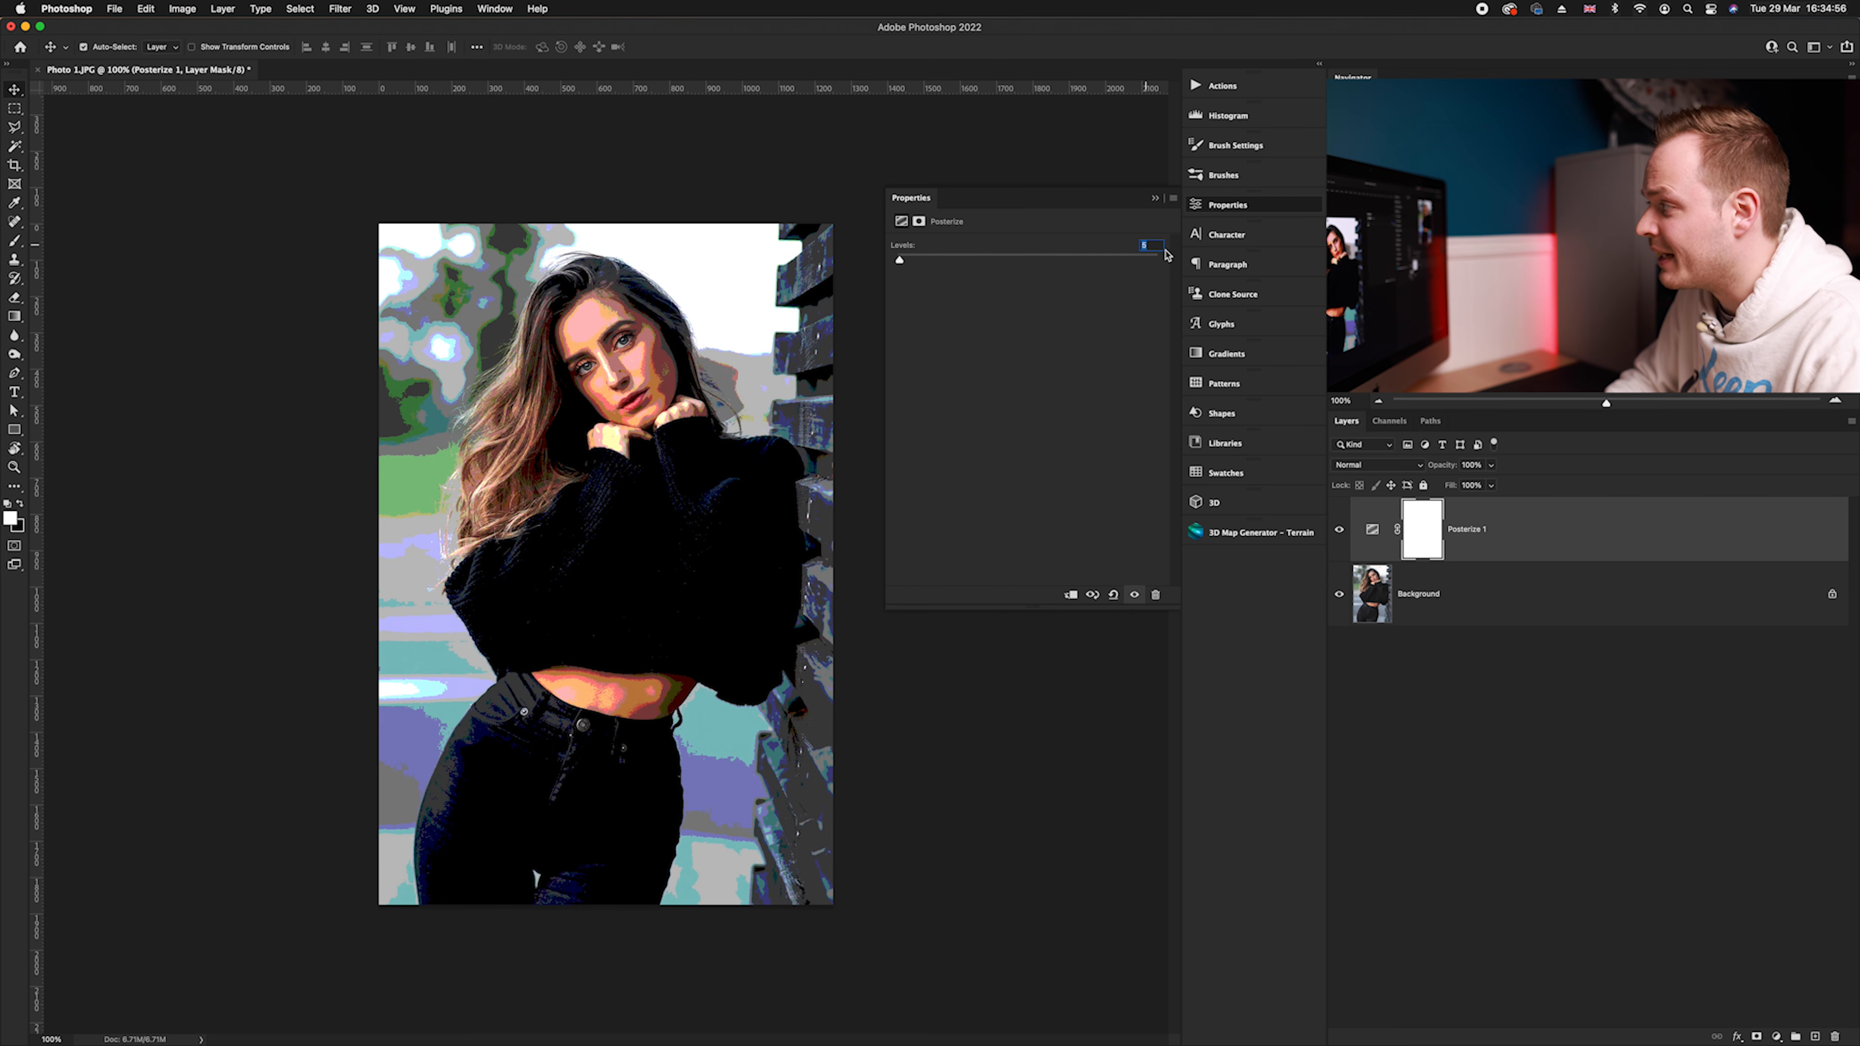
key(Up)
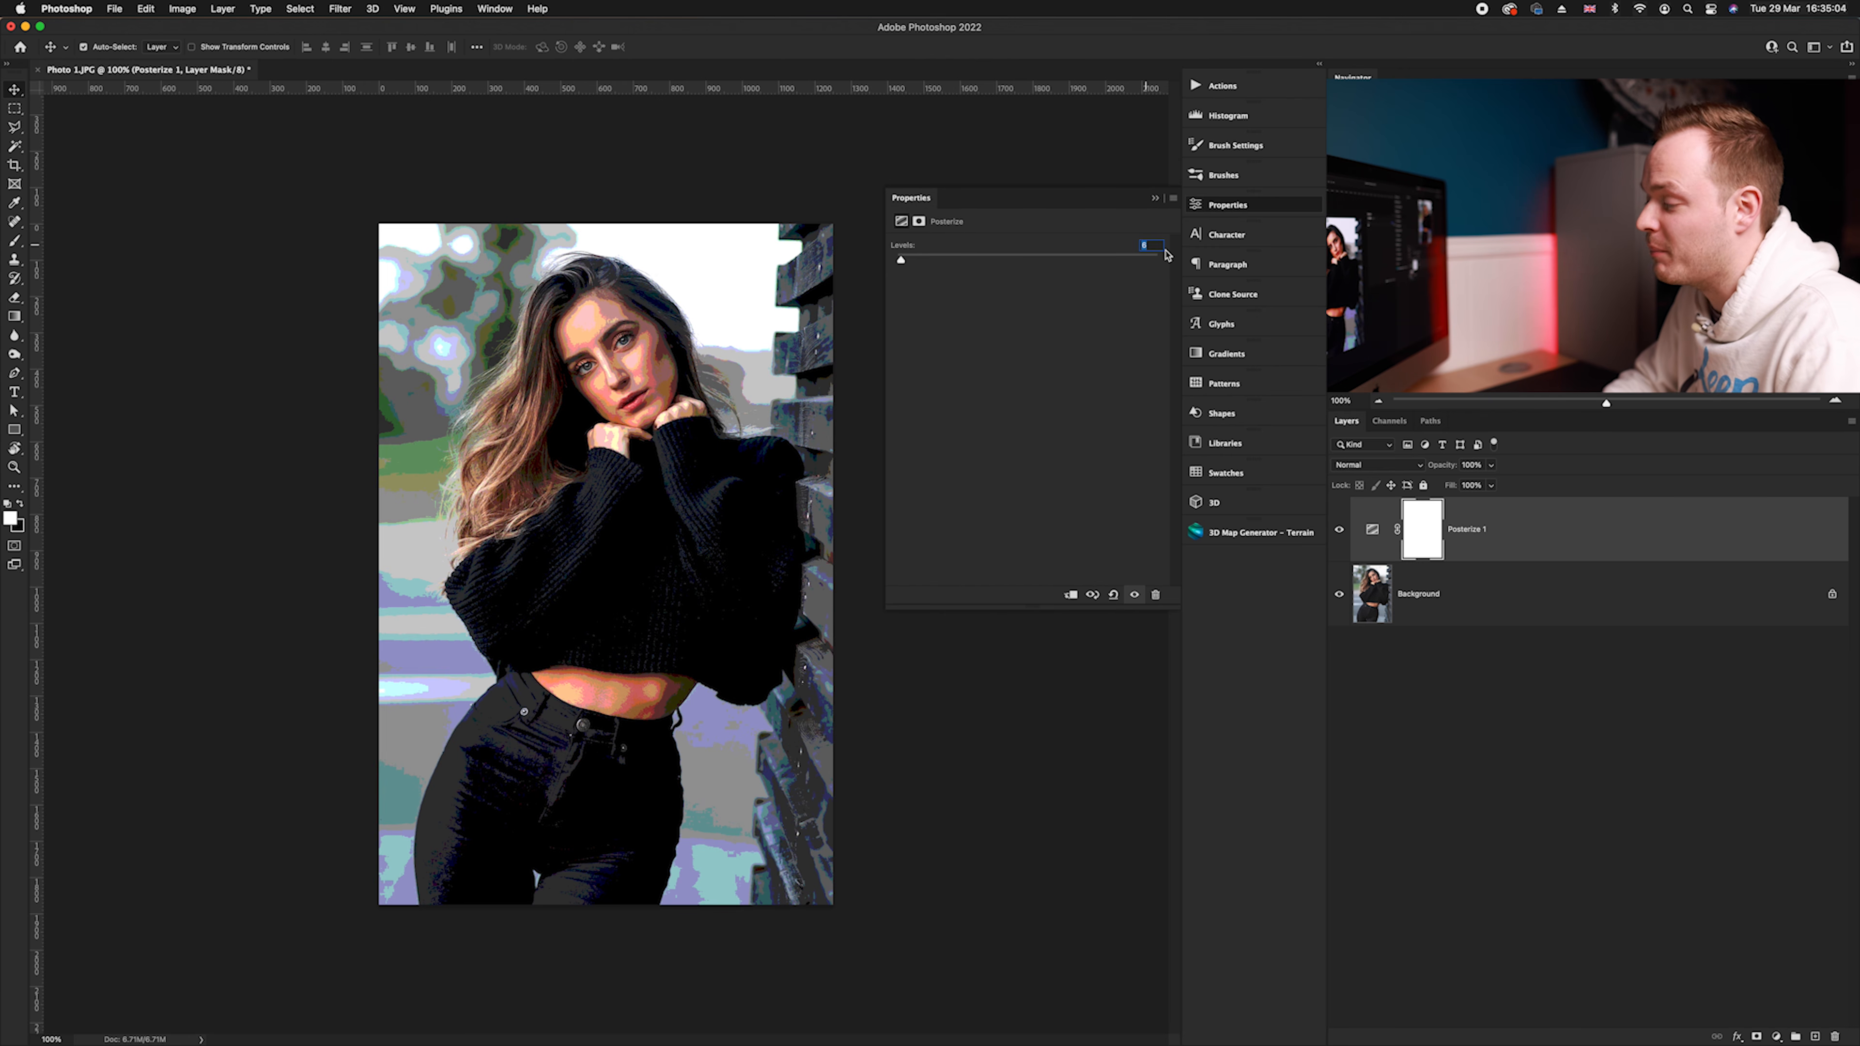
key(Up)
key(Up)
key(Up)
key(Up)
key(Up)
key(Up)
key(Up)
key(Up)
key(Up)
key(Up)
key(Up)
key(Up)
key(Up)
key(Up)
key(Up)
key(Up)
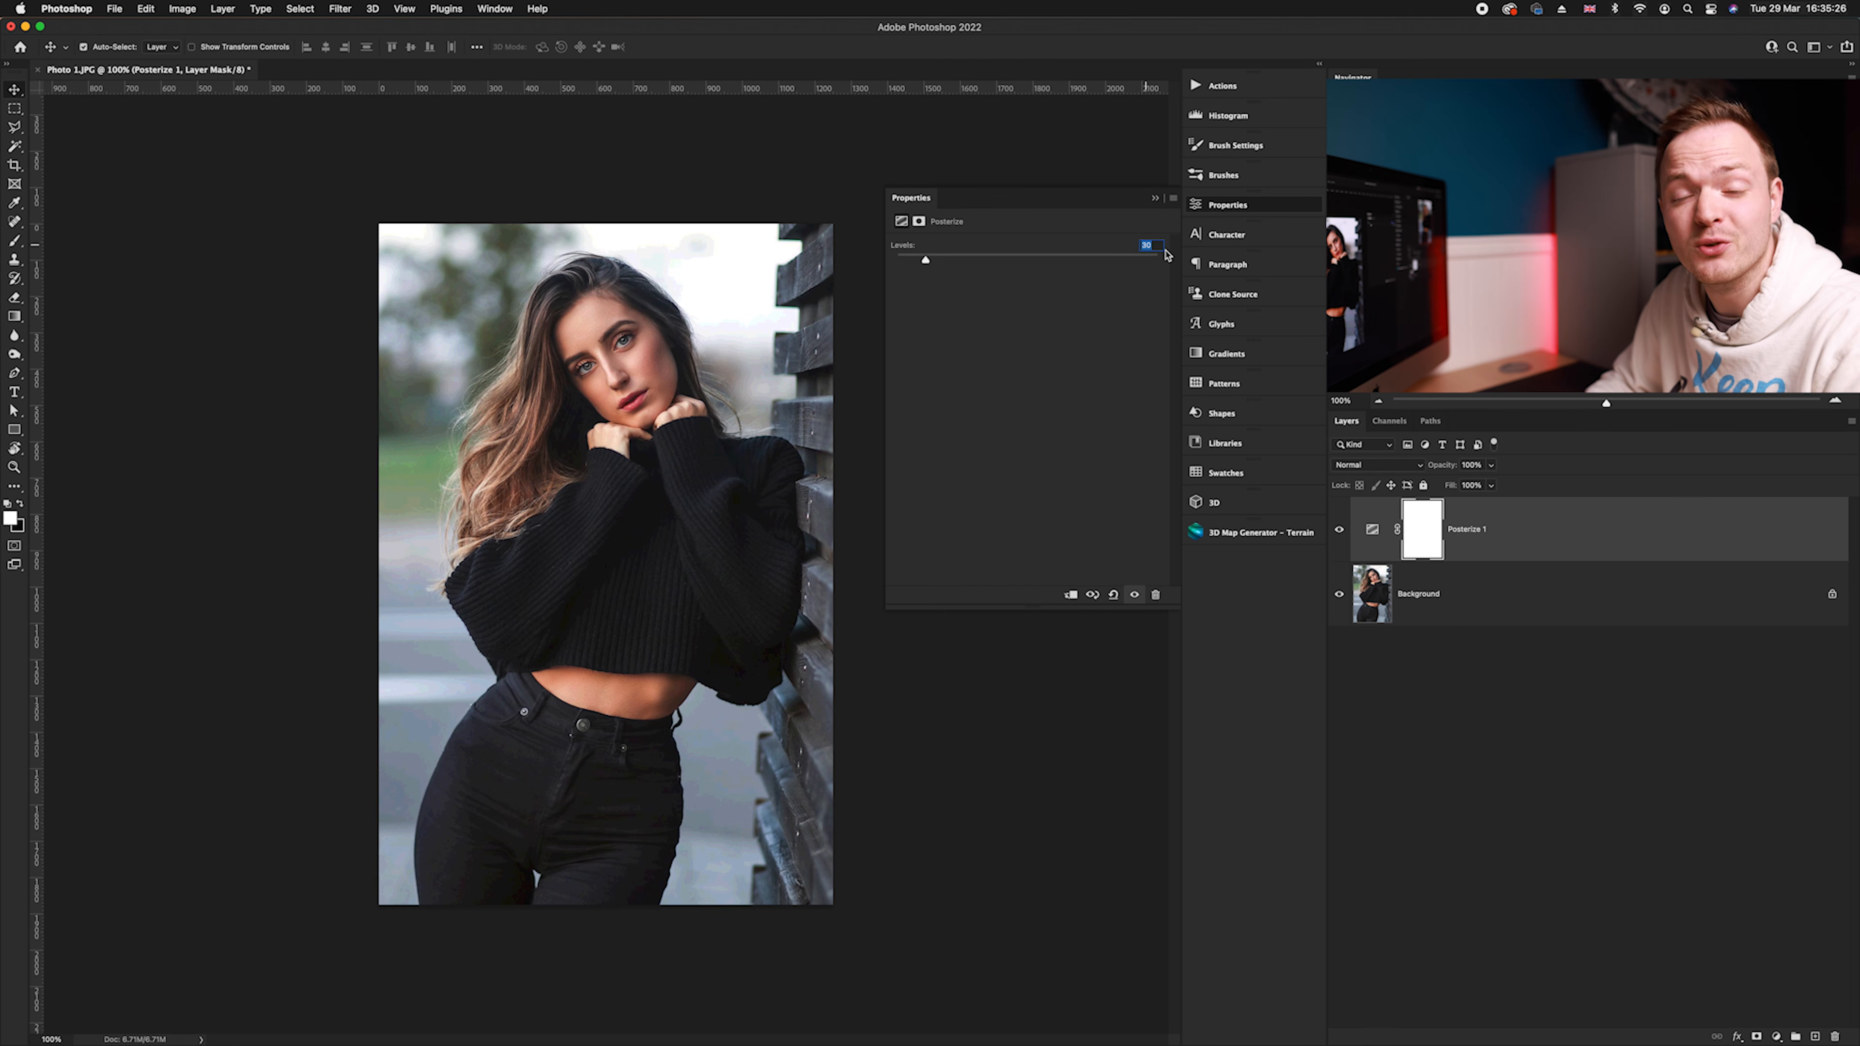
Set the Posterize layer's Levels to 15 and preview other blend modes while keeping Normal
key(Up)
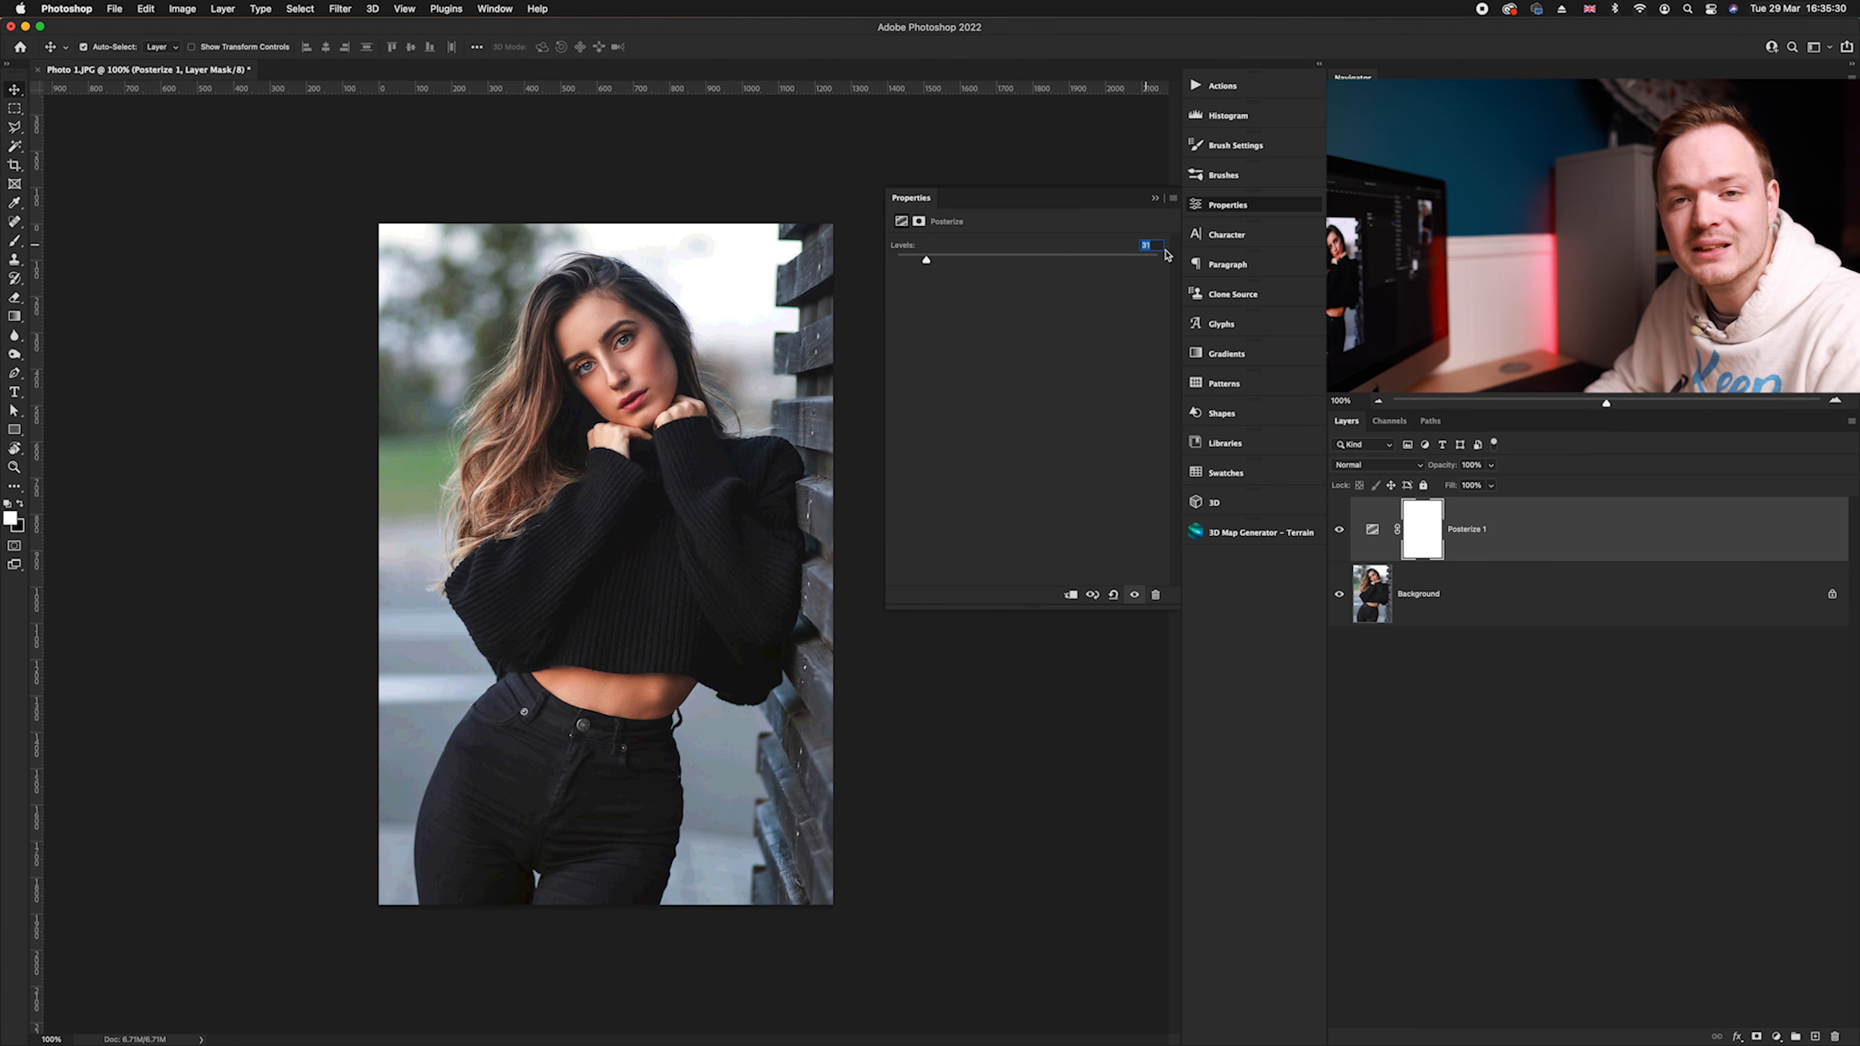
drag(927, 260, 911, 261)
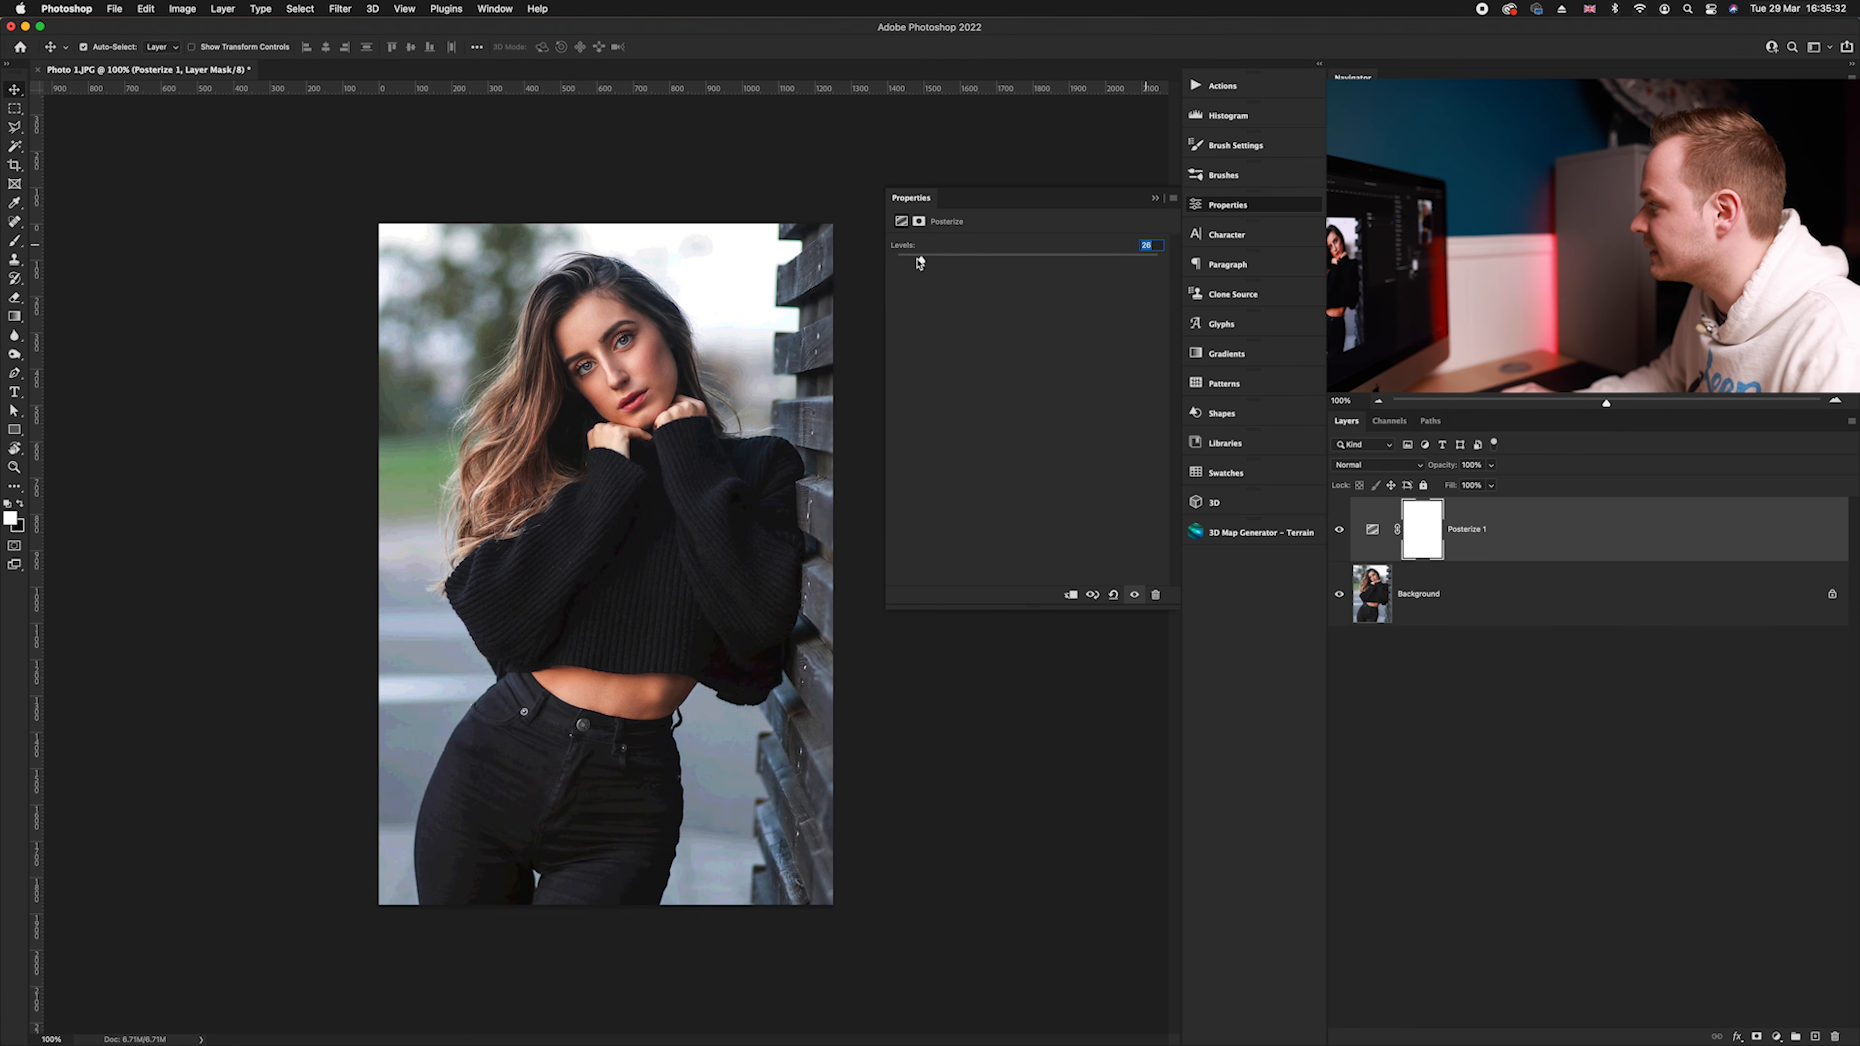
text(15)
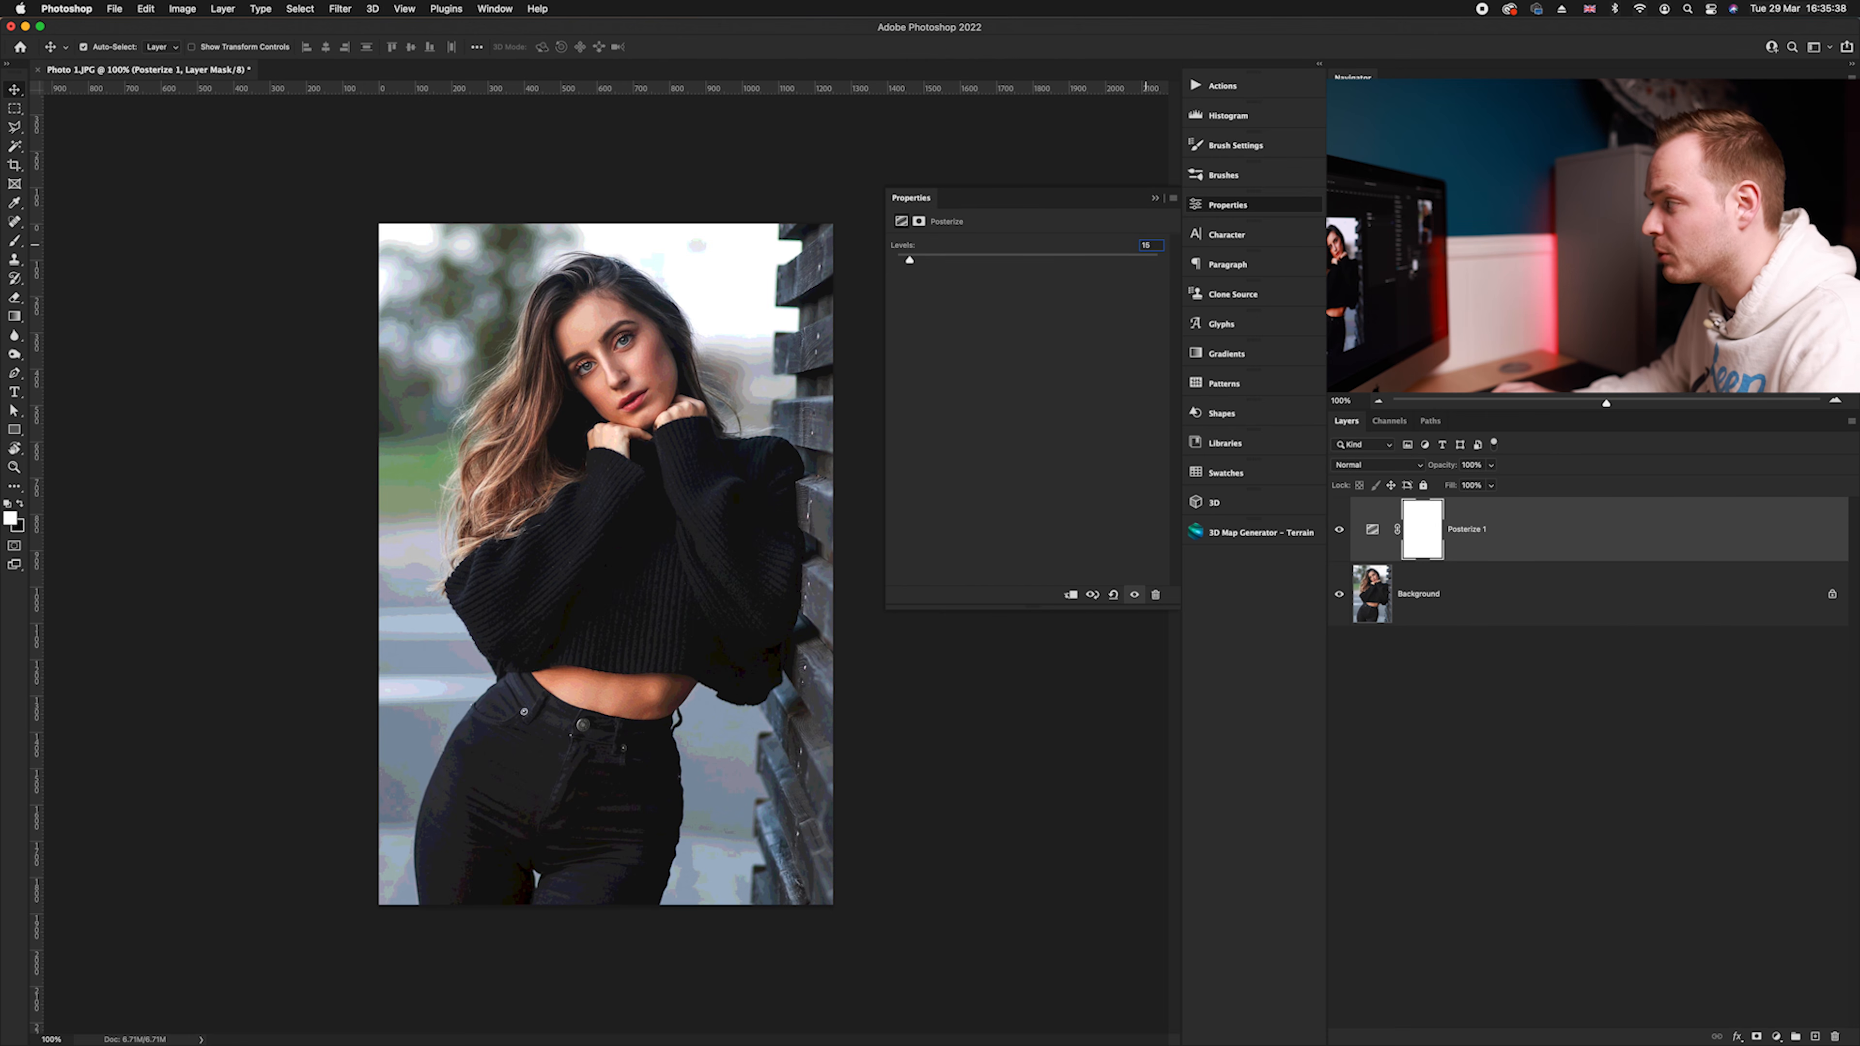
click(1251, 208)
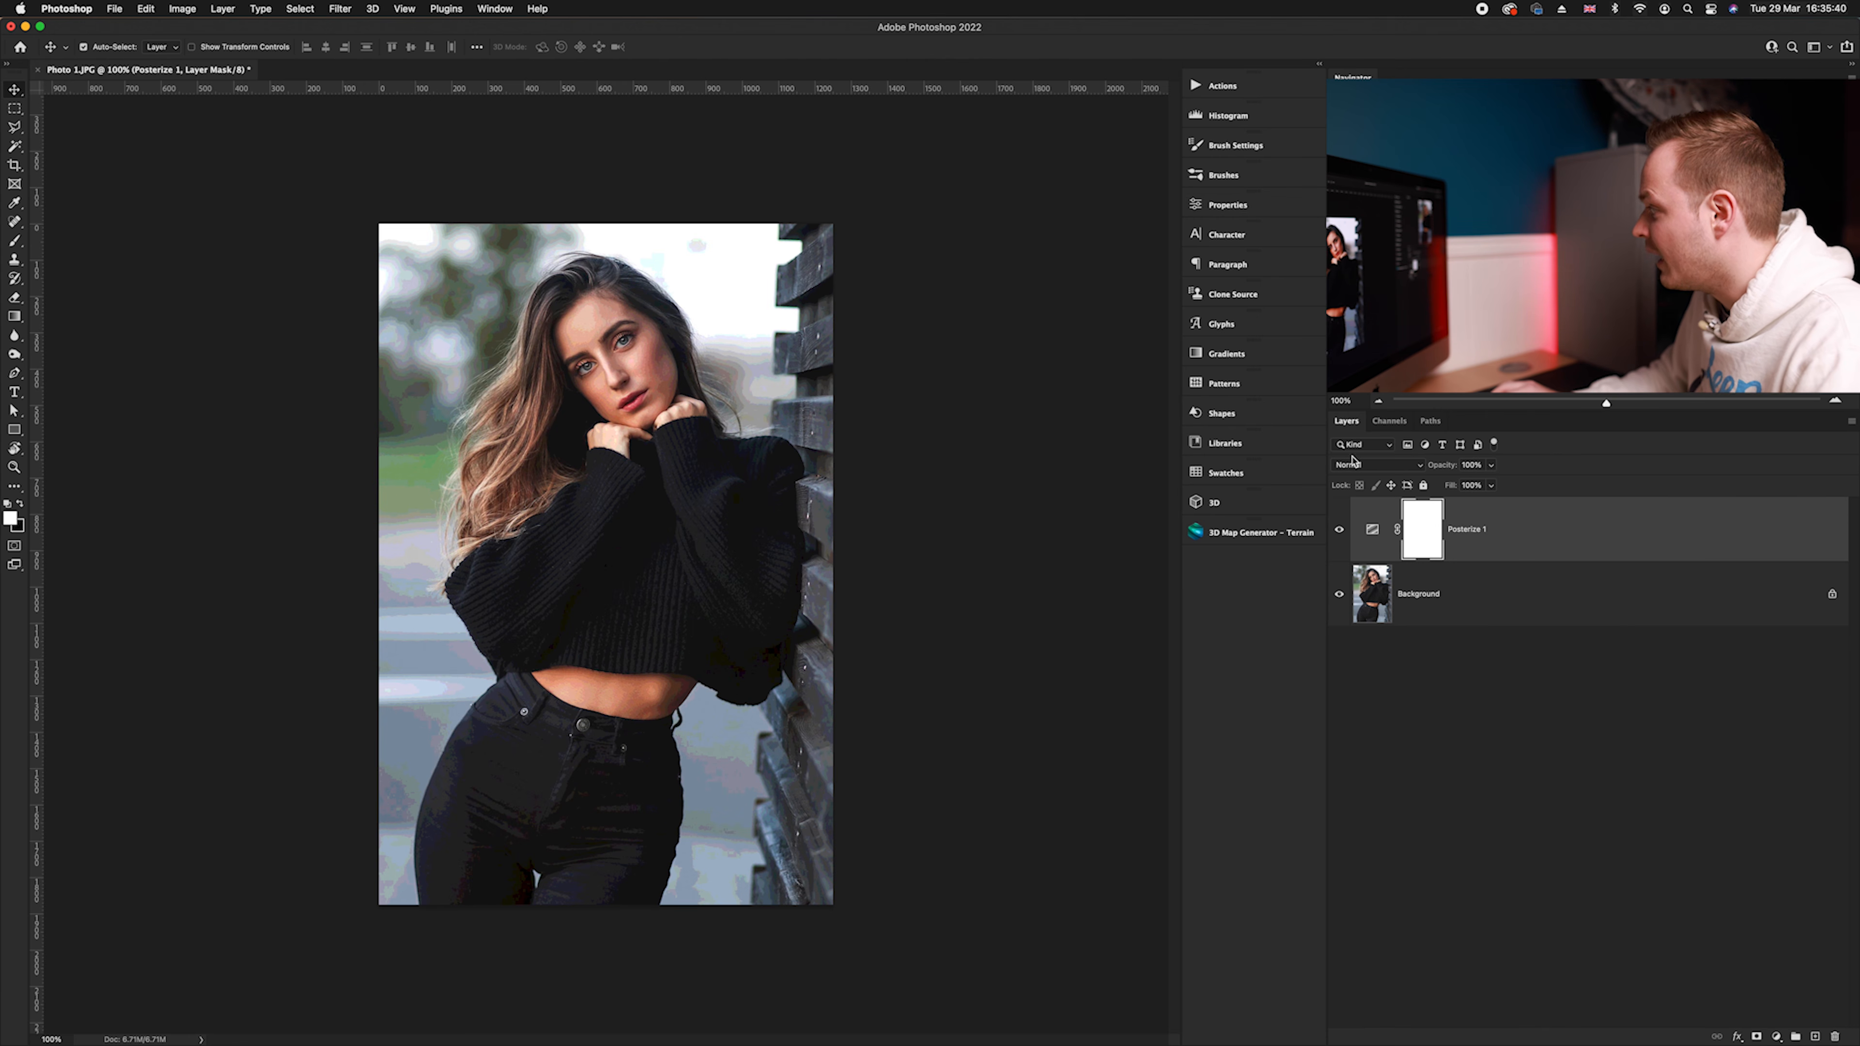
click(1358, 466)
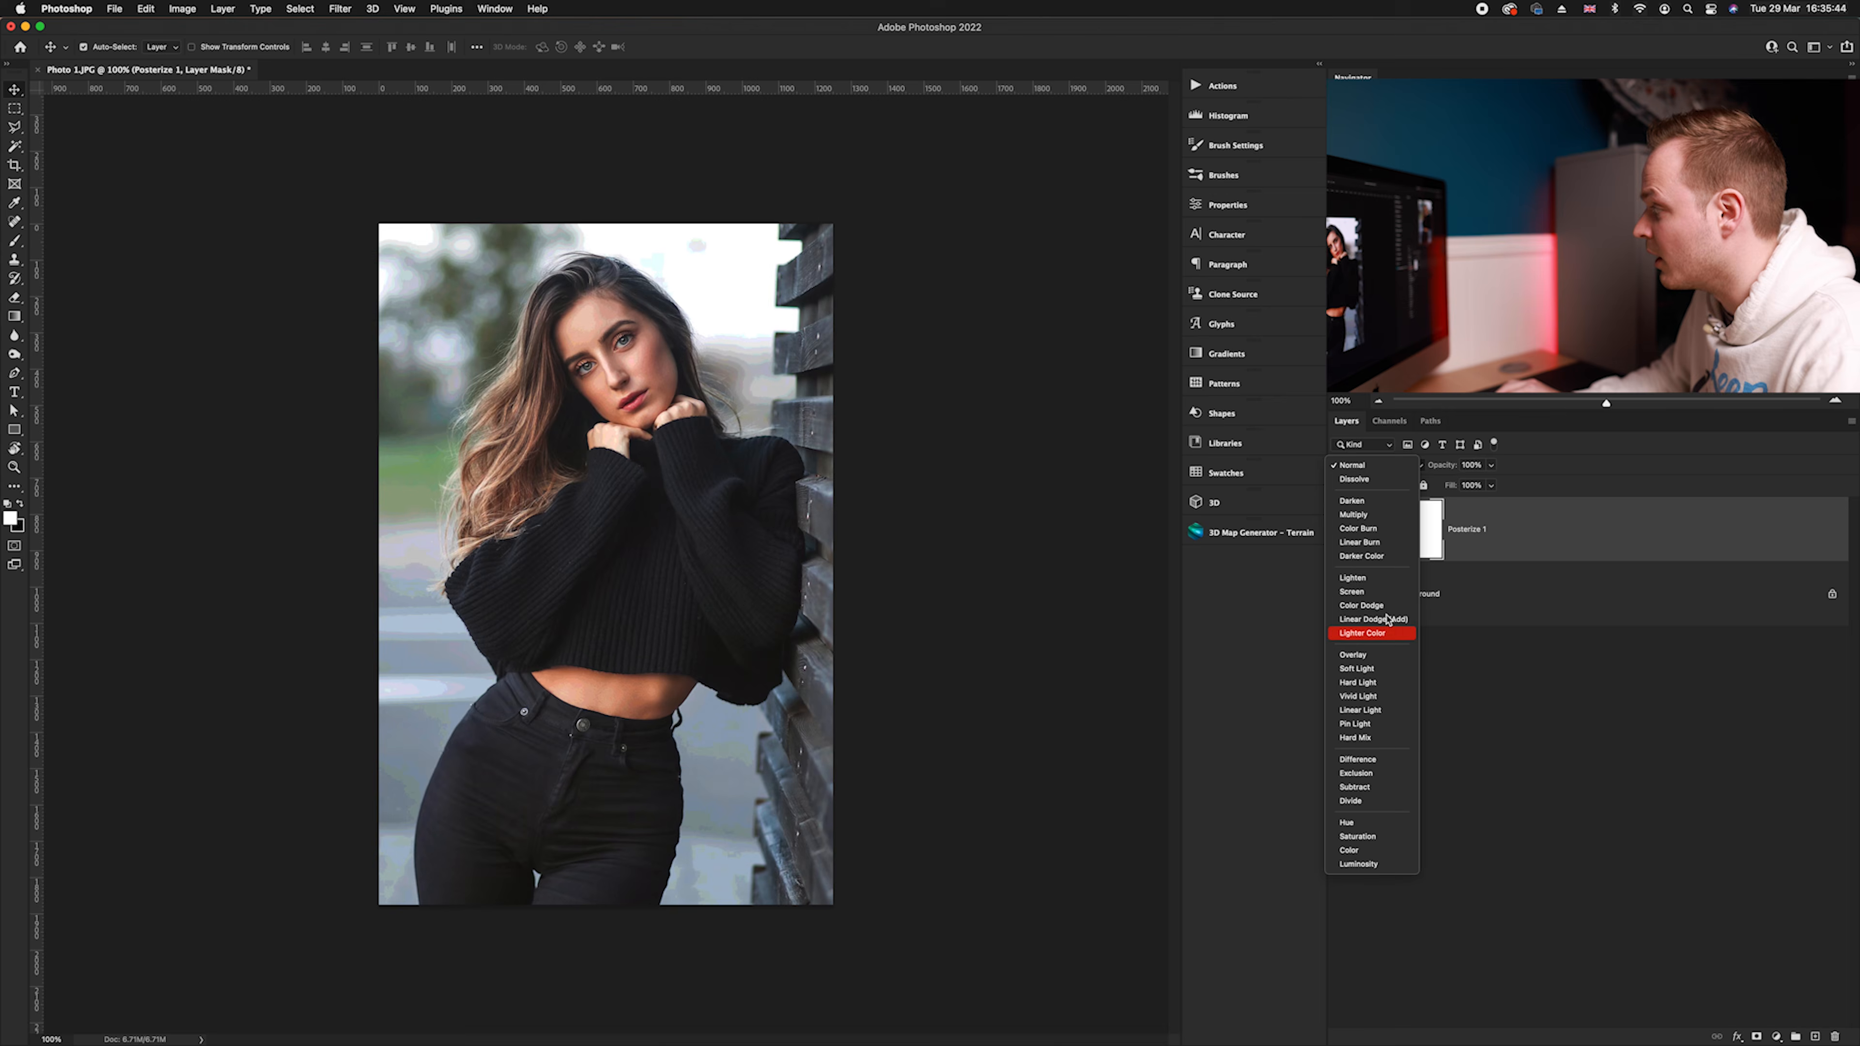
click(1378, 466)
Reopen the Posterize settings, reduce Levels to 2 for the strongest effect, and set Levels to 5
double_click(1372, 529)
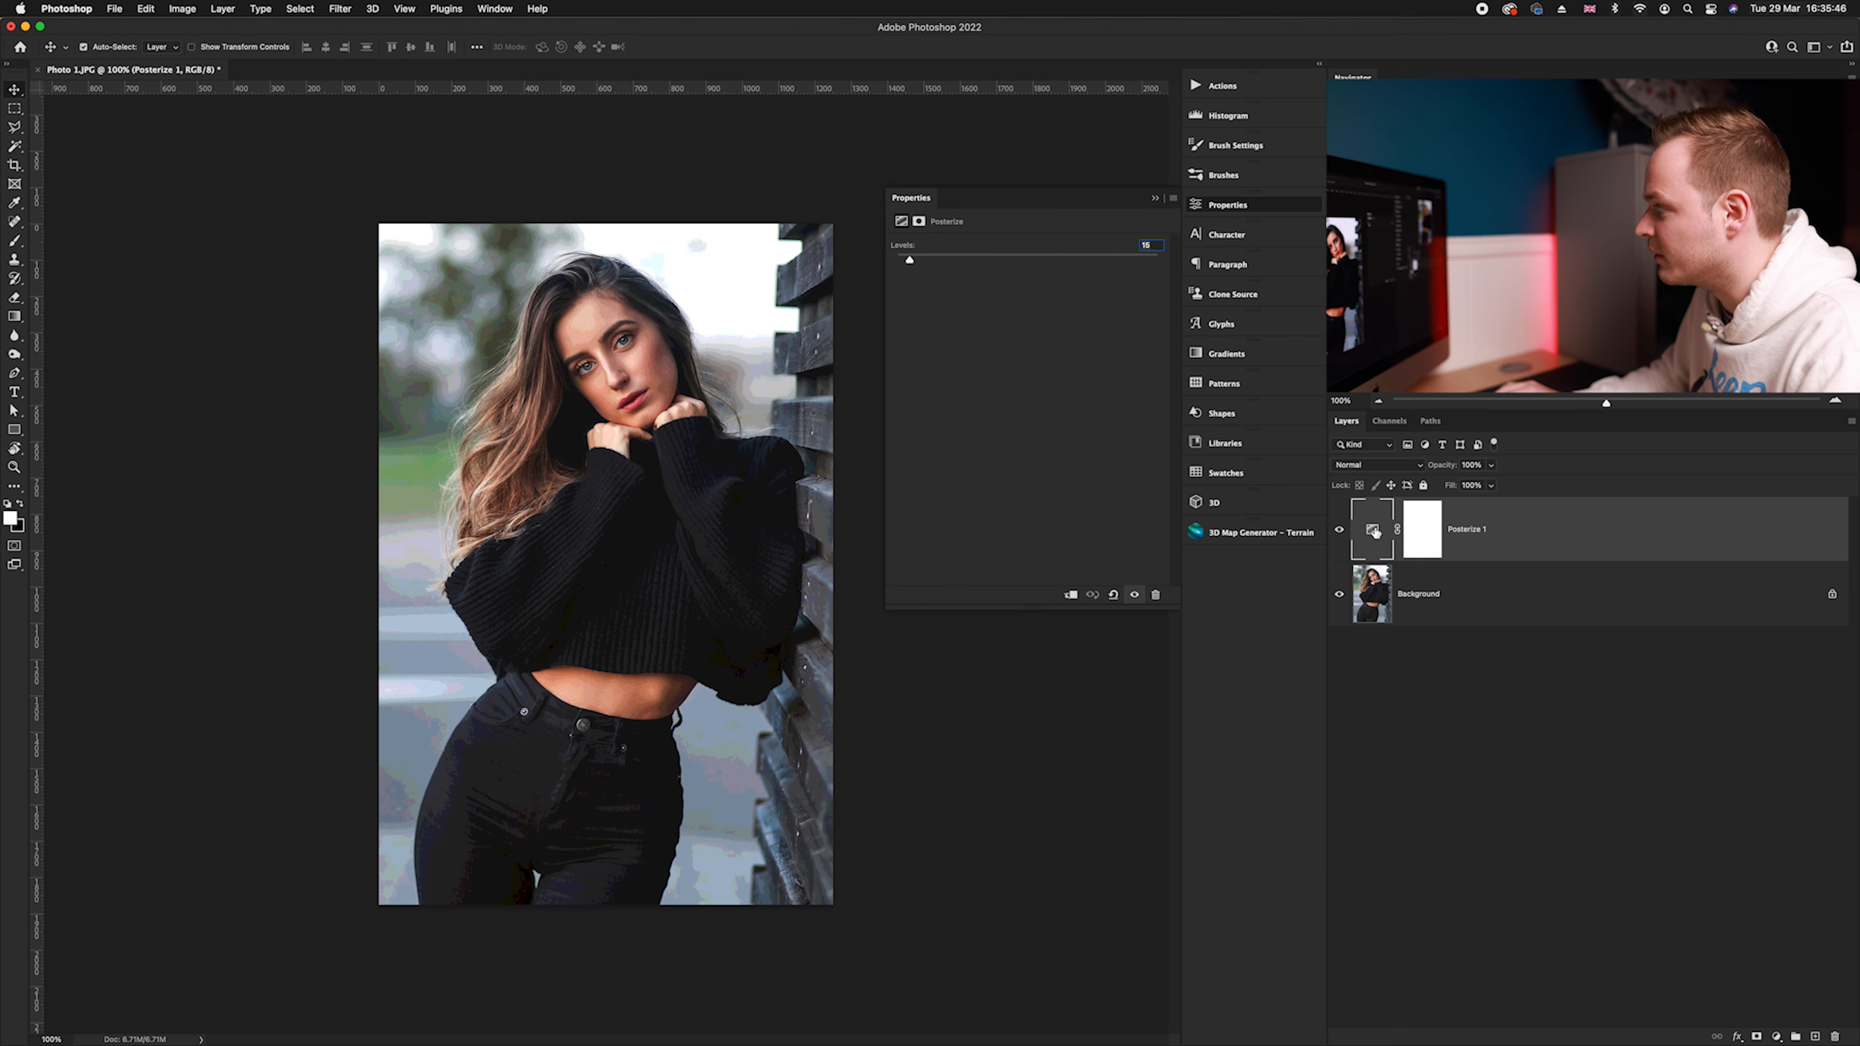
drag(913, 265, 892, 264)
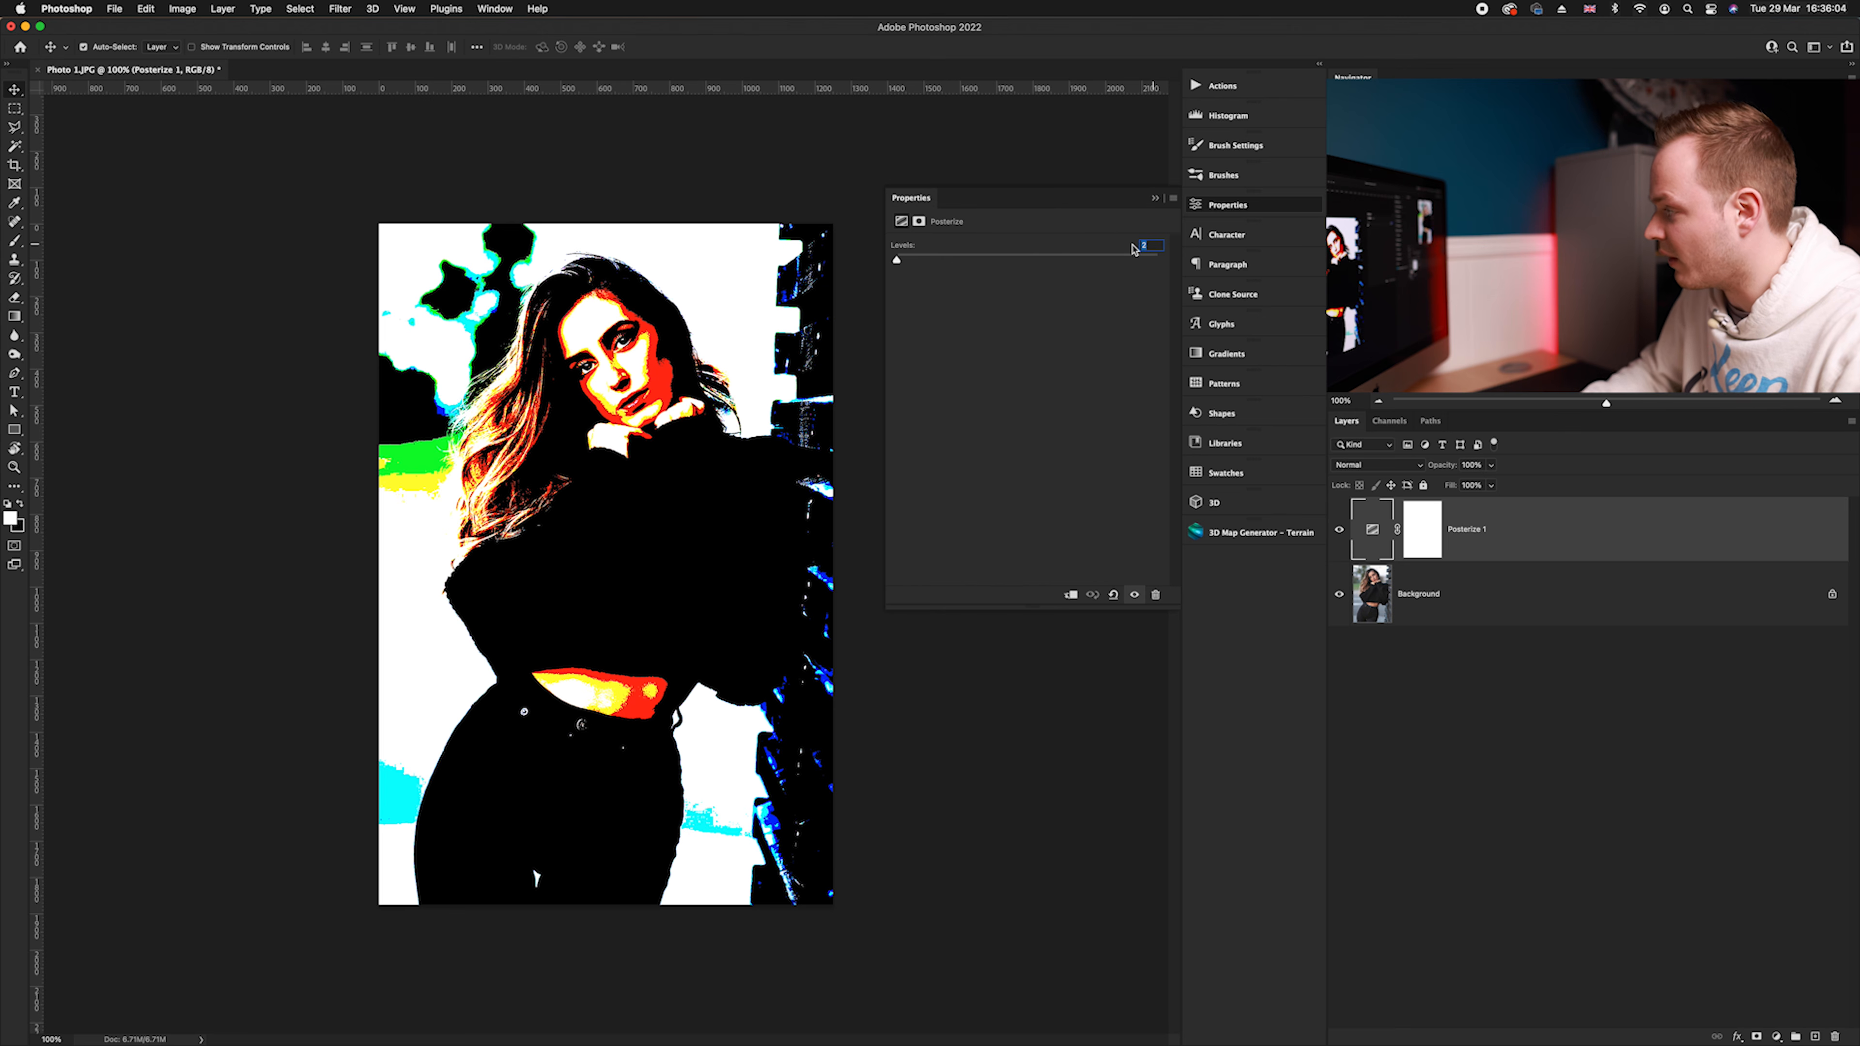
text(5)
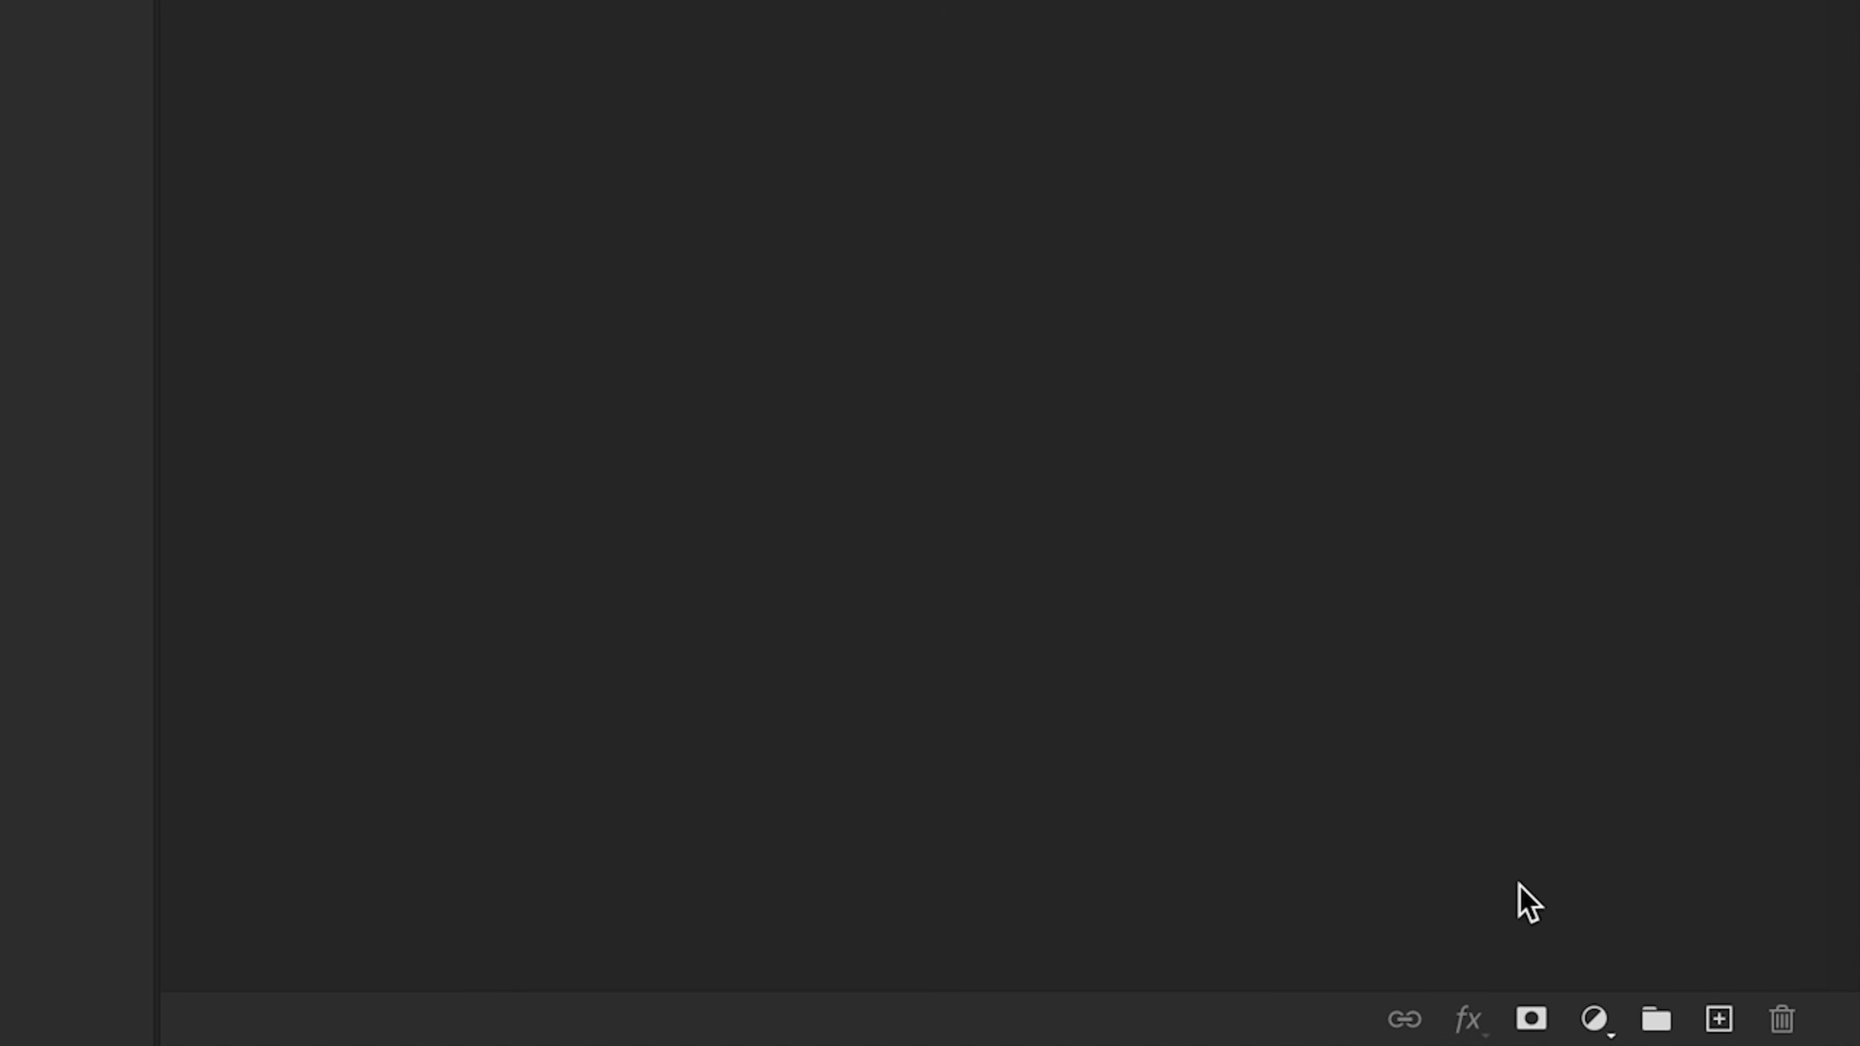
Add a Threshold adjustment layer above the photo and raise its Threshold Level to 191
click(1775, 1031)
click(1595, 826)
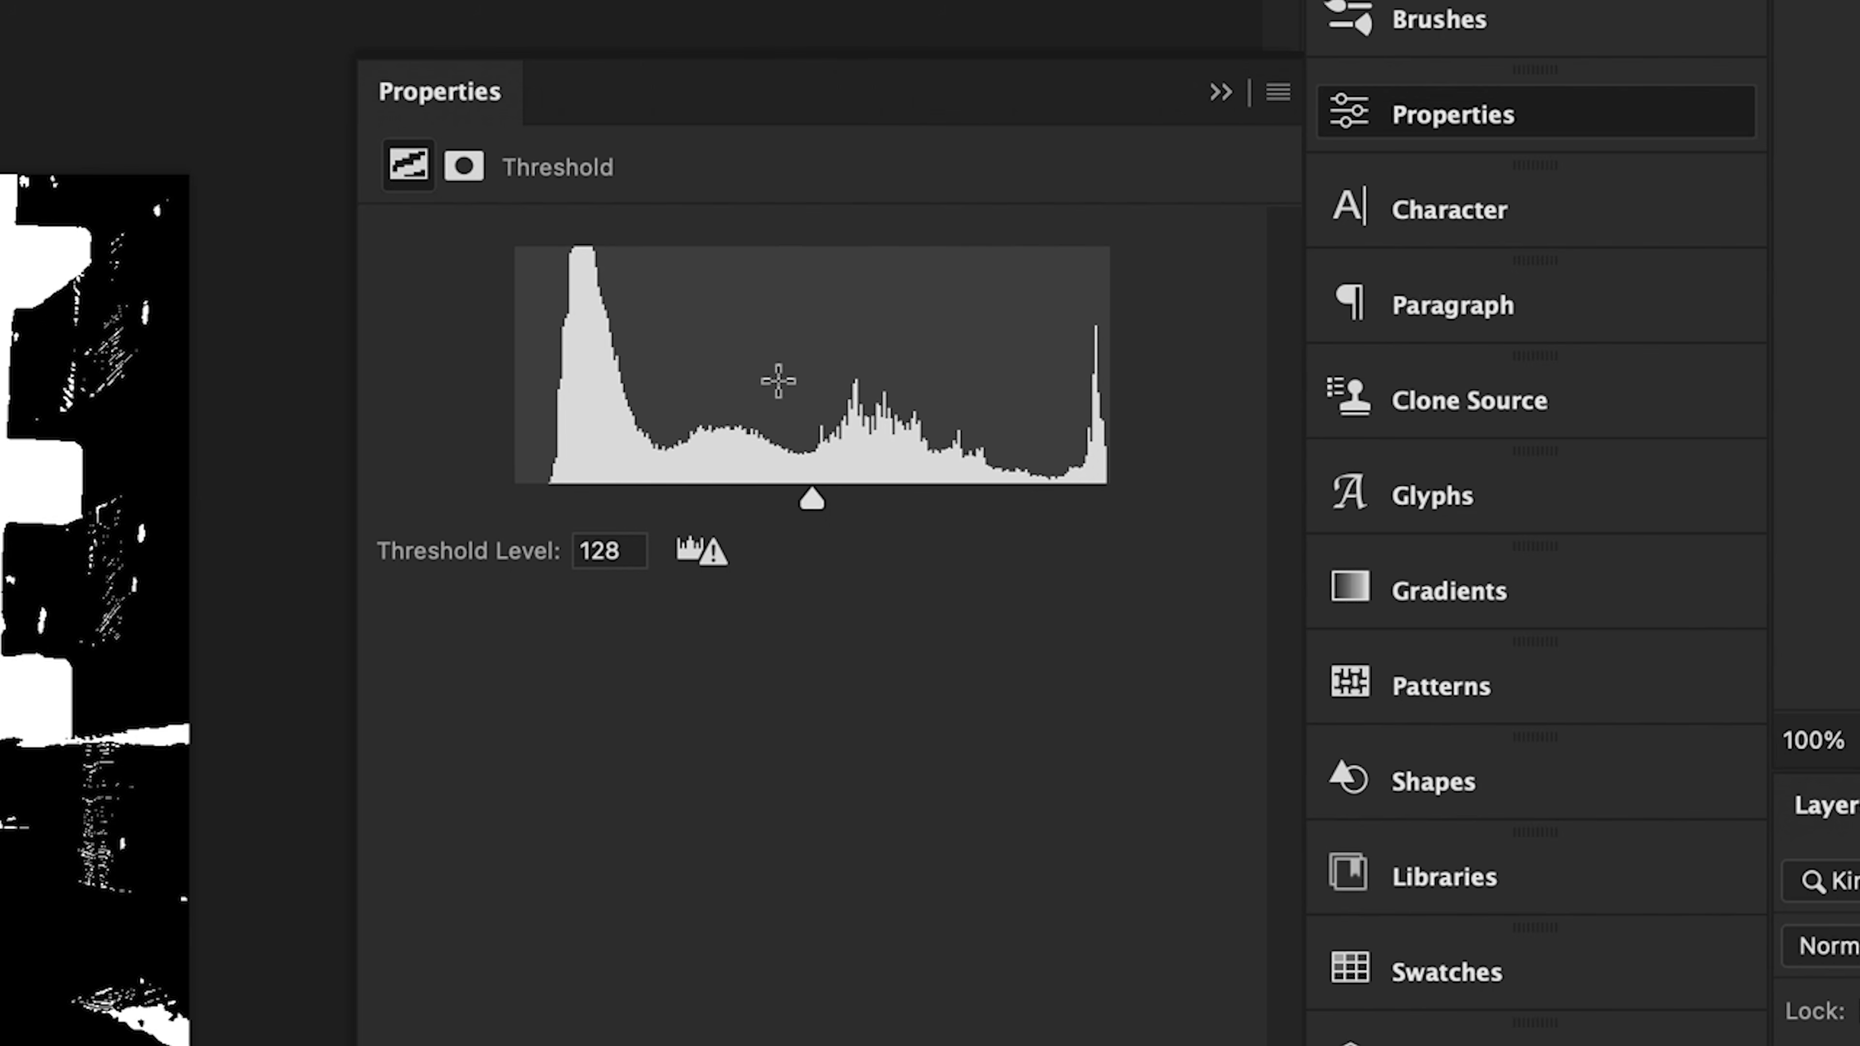
drag(811, 501, 914, 509)
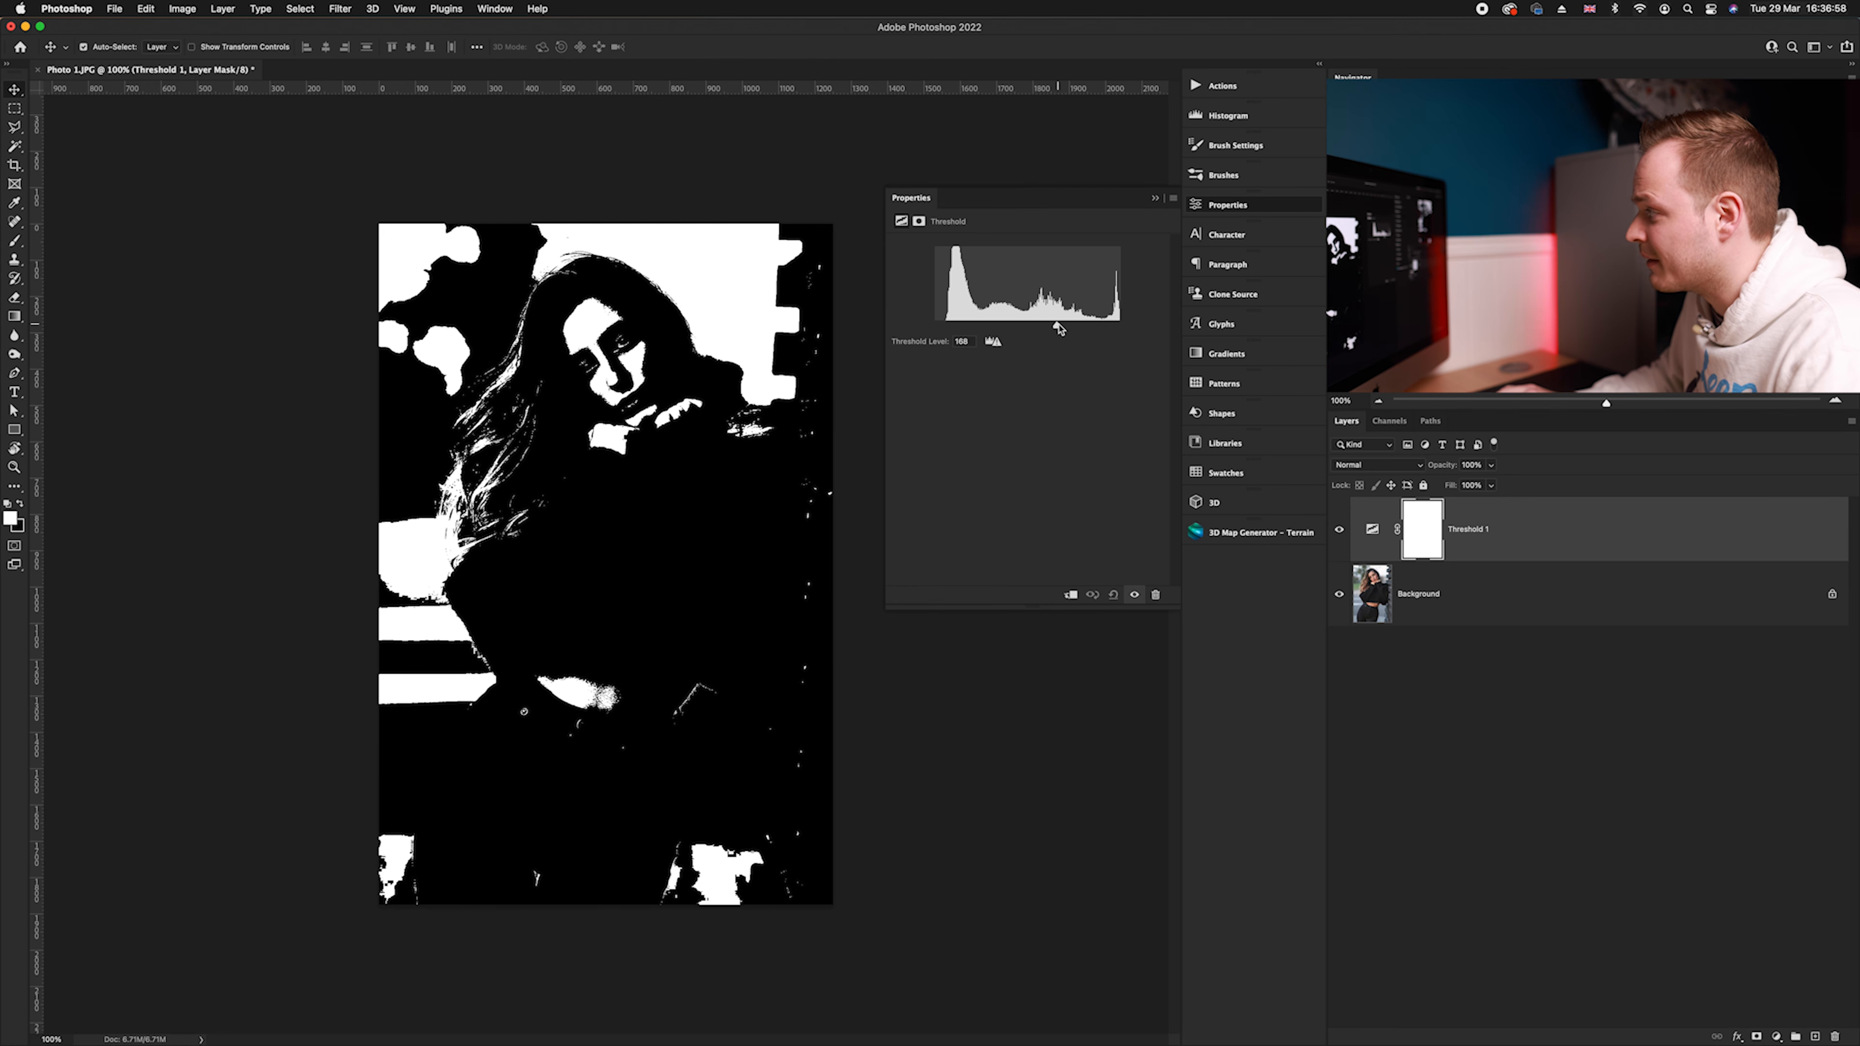
drag(1059, 329, 1071, 329)
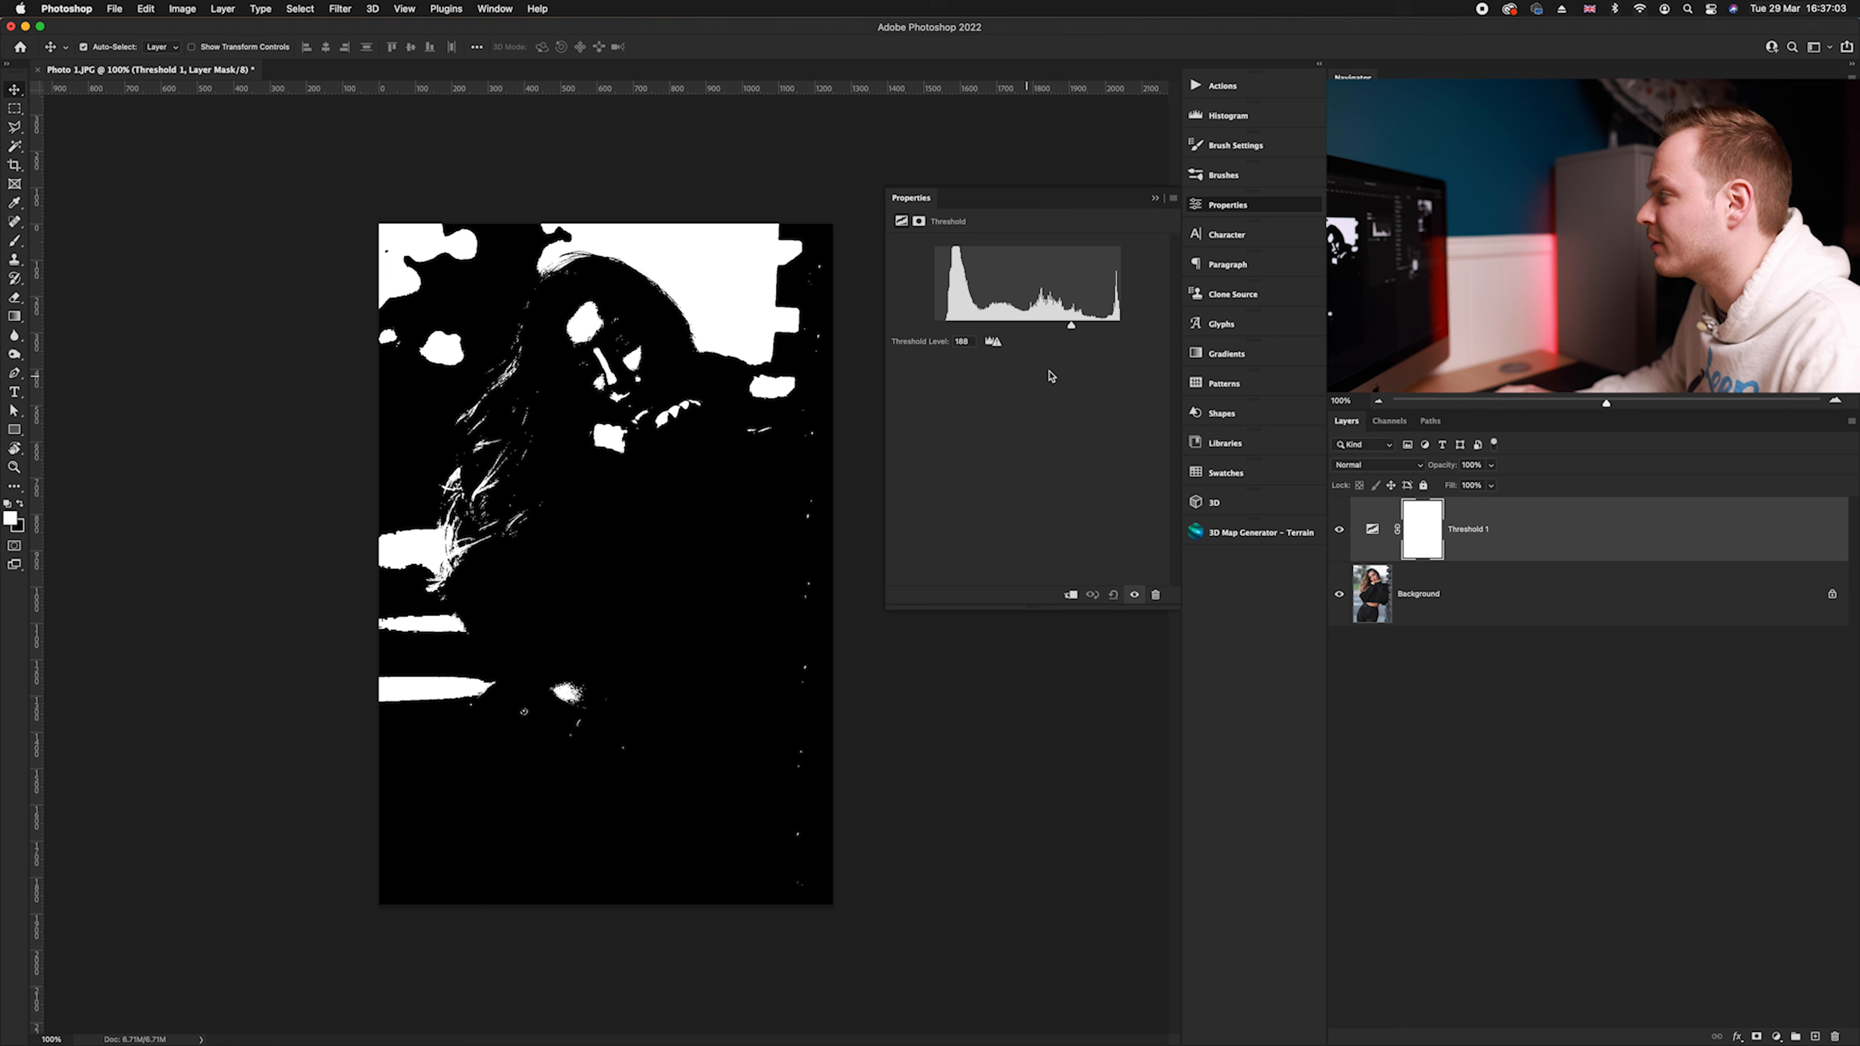
mouse_move(1069, 329)
mouse_down()
mouse_move(945, 327)
mouse_move(1123, 331)
mouse_move(1073, 330)
mouse_up()
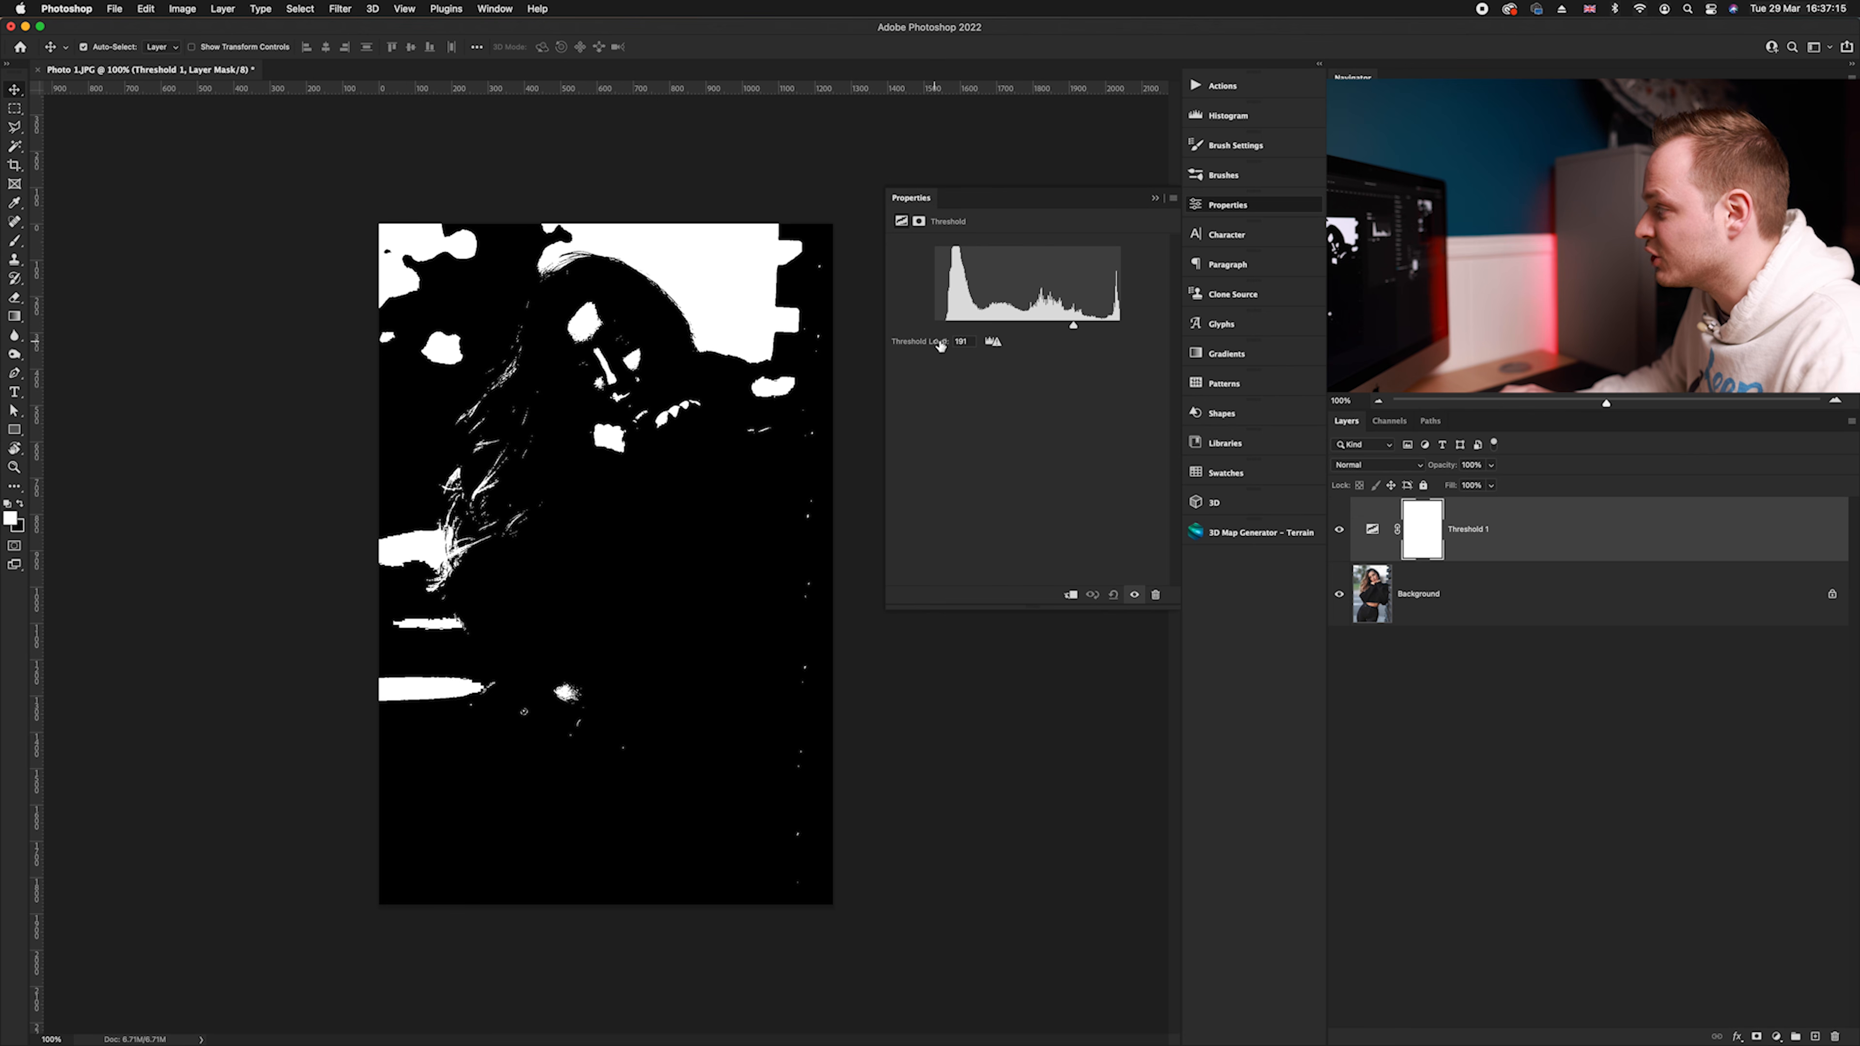
Set the Threshold Level to 128 and change the Threshold layer's blend mode to Soft Light
double_click(965, 342)
text(128)
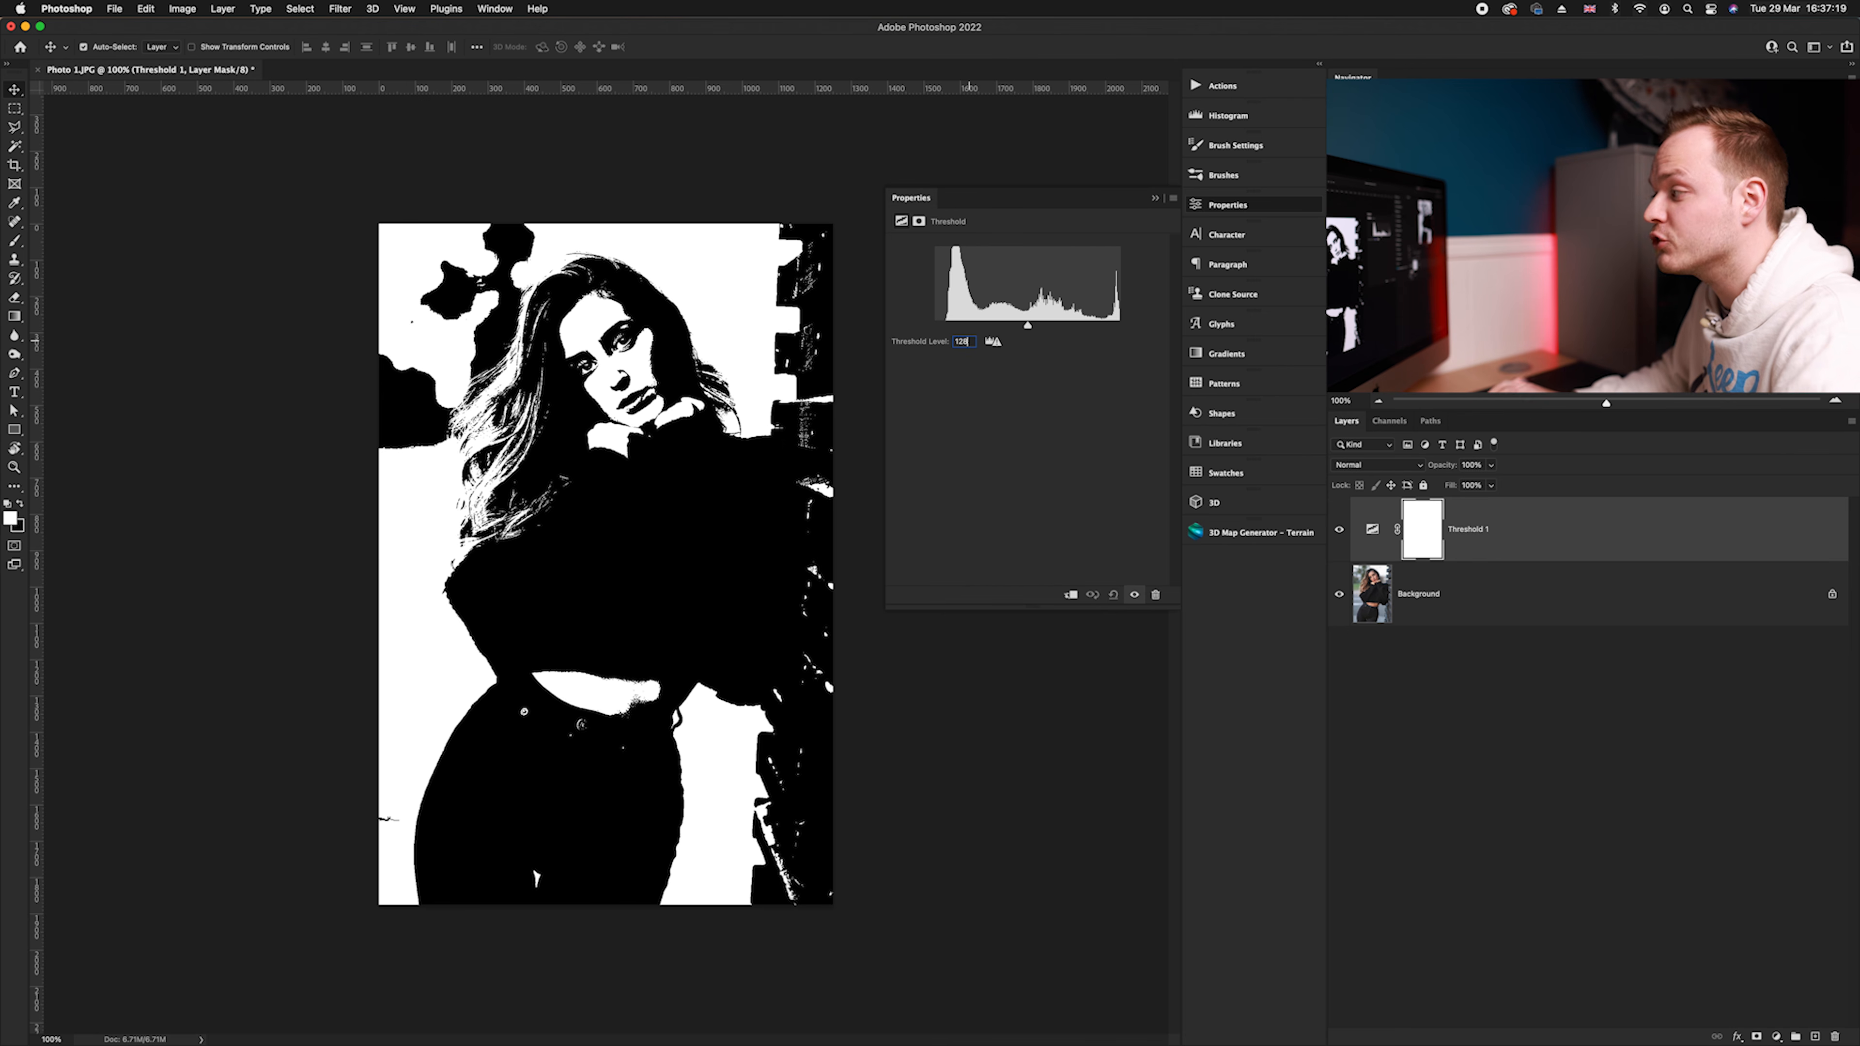
key(Return)
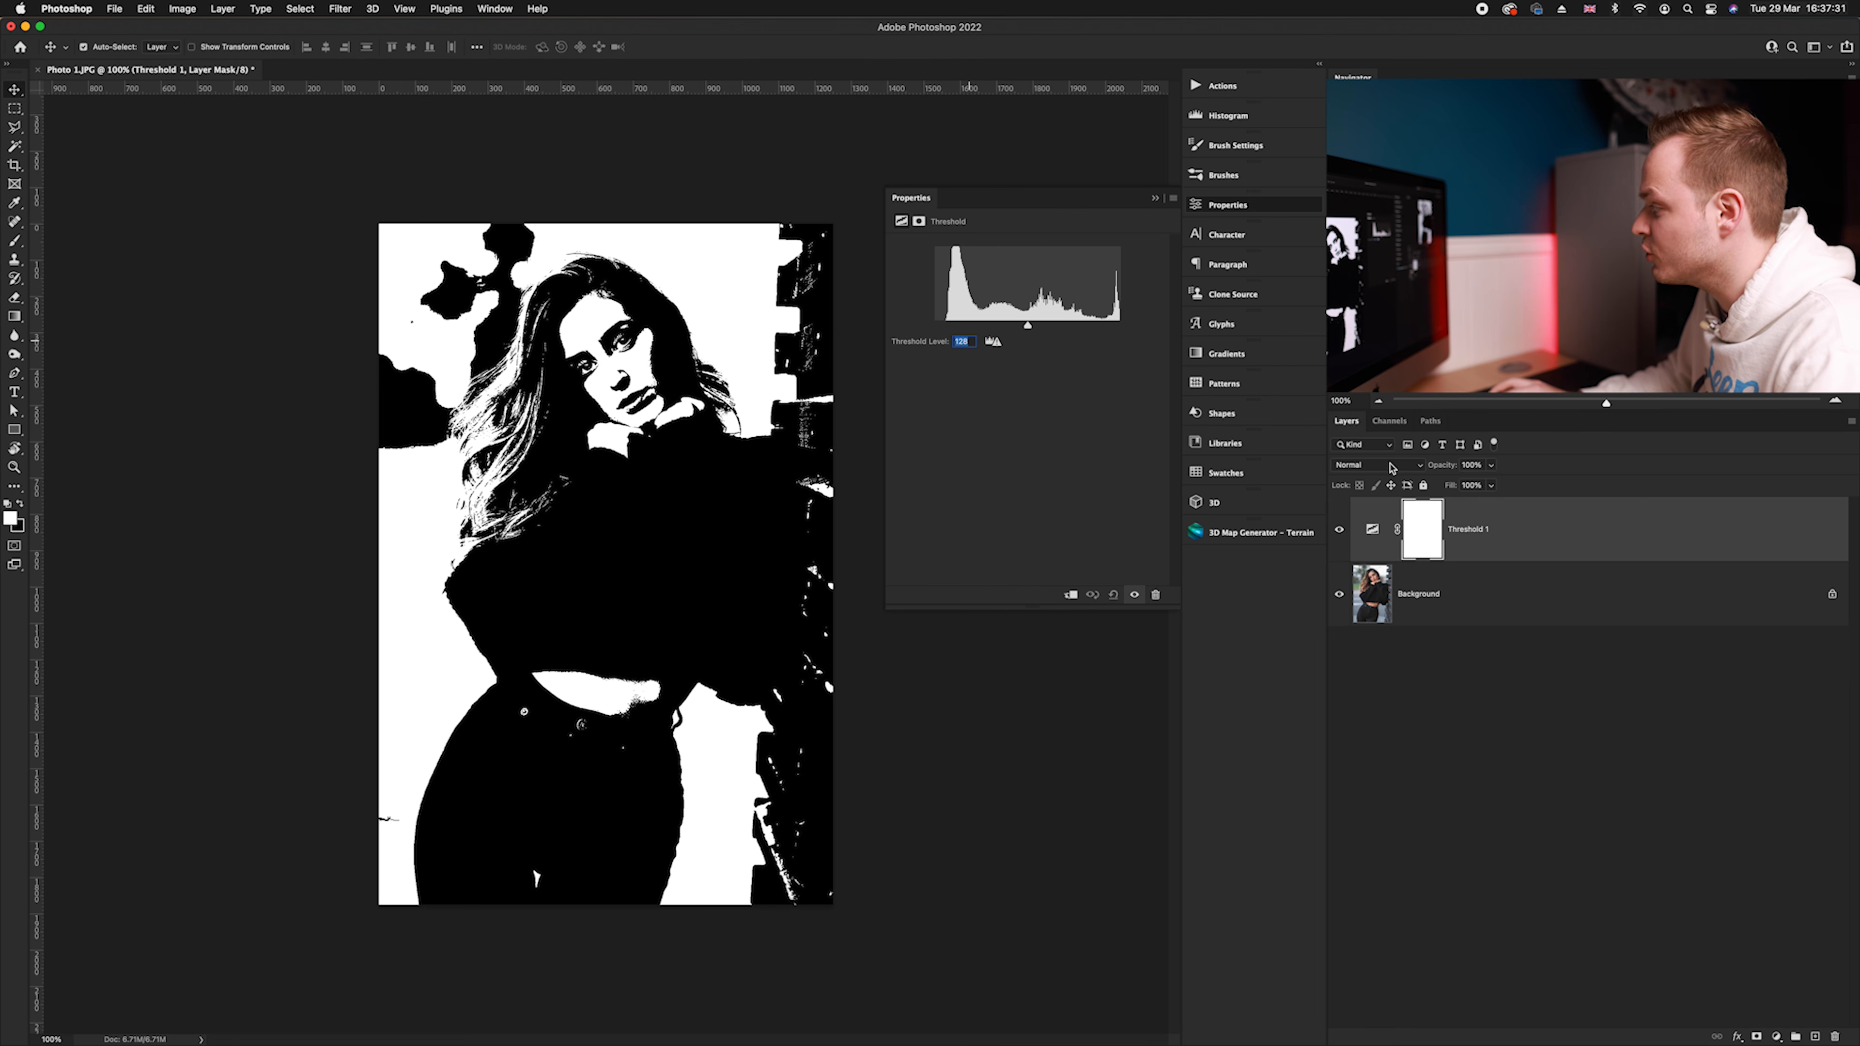
click(1391, 466)
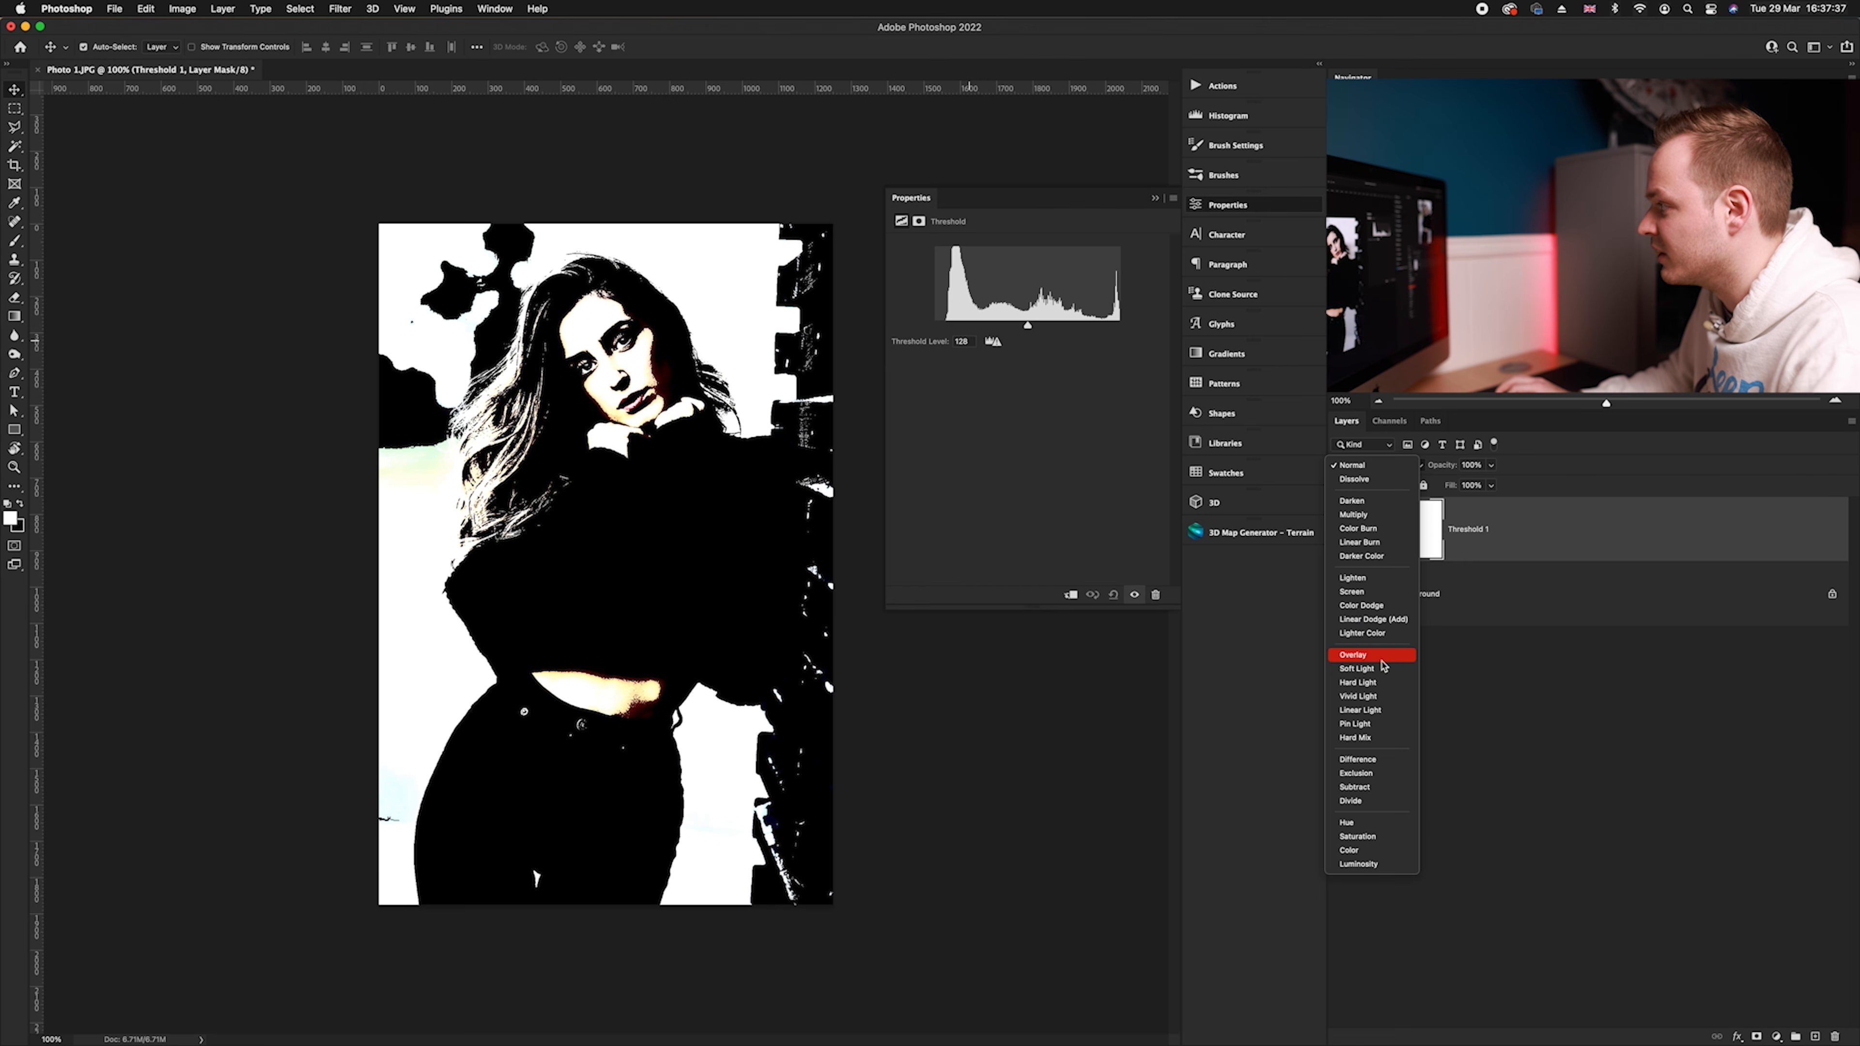
click(1382, 667)
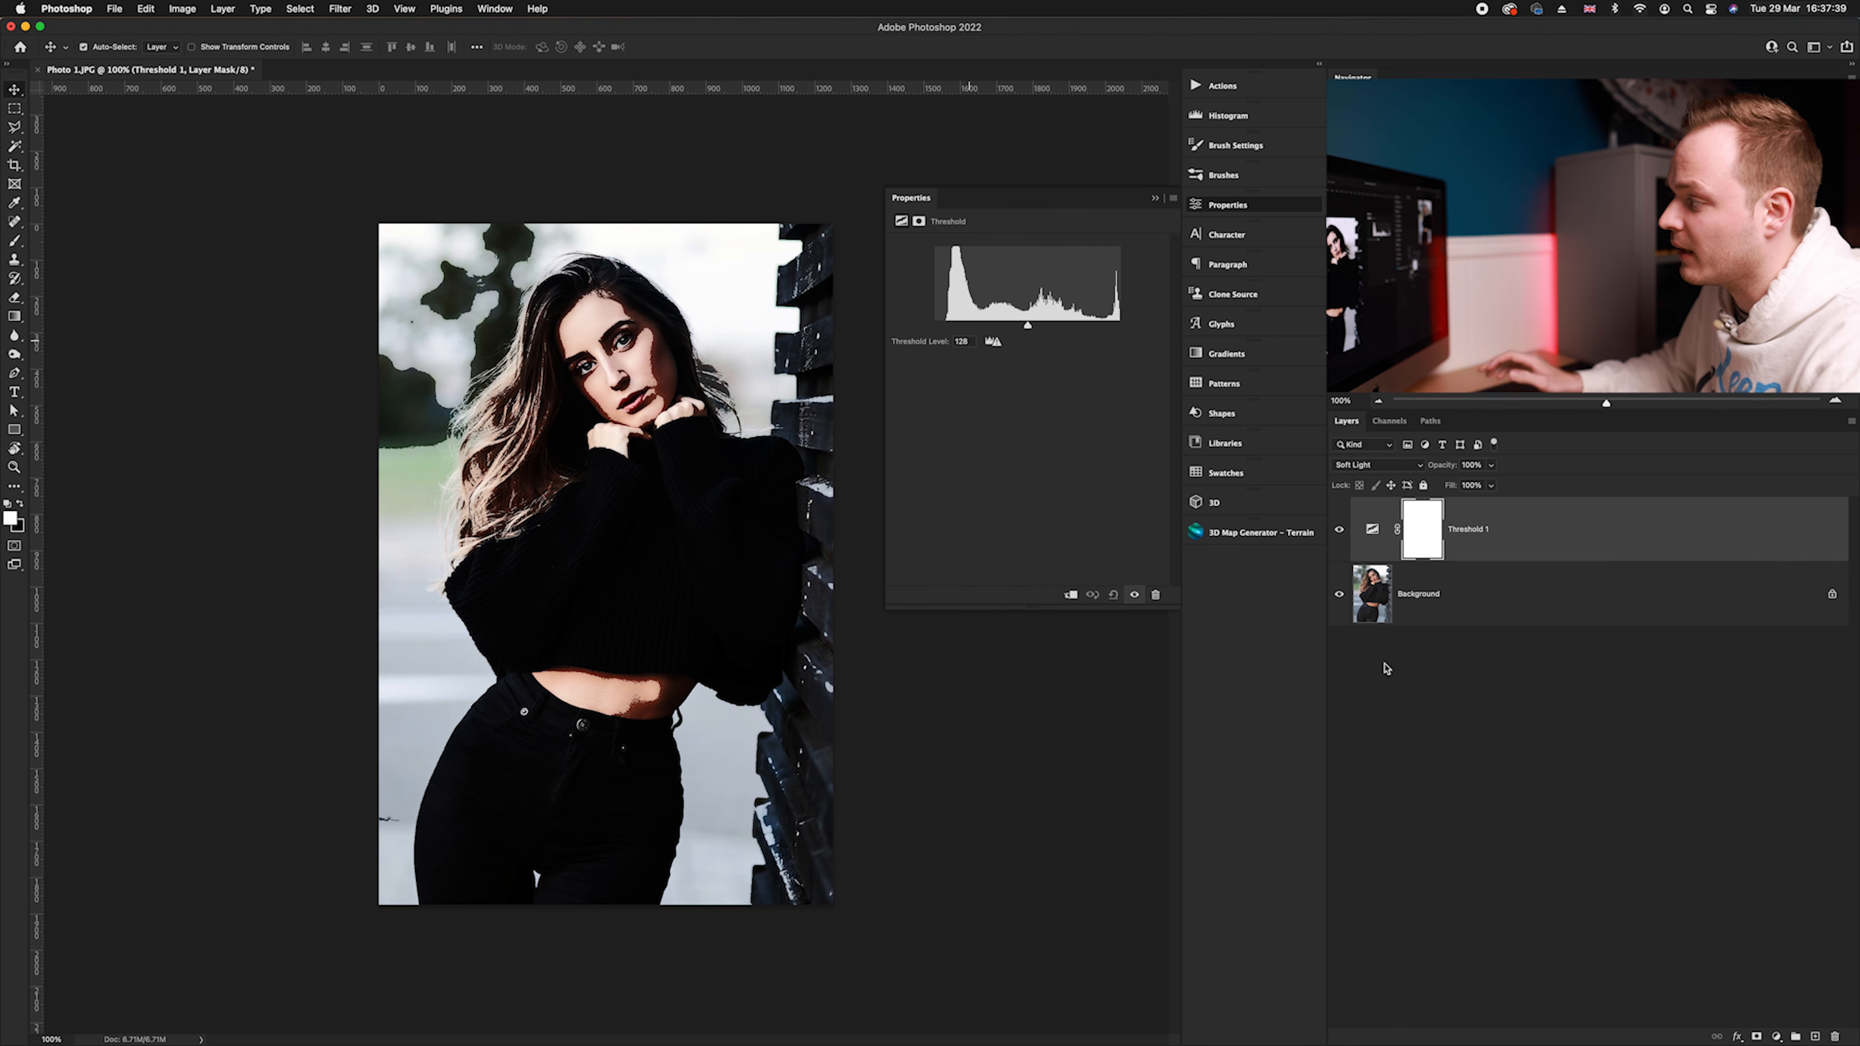
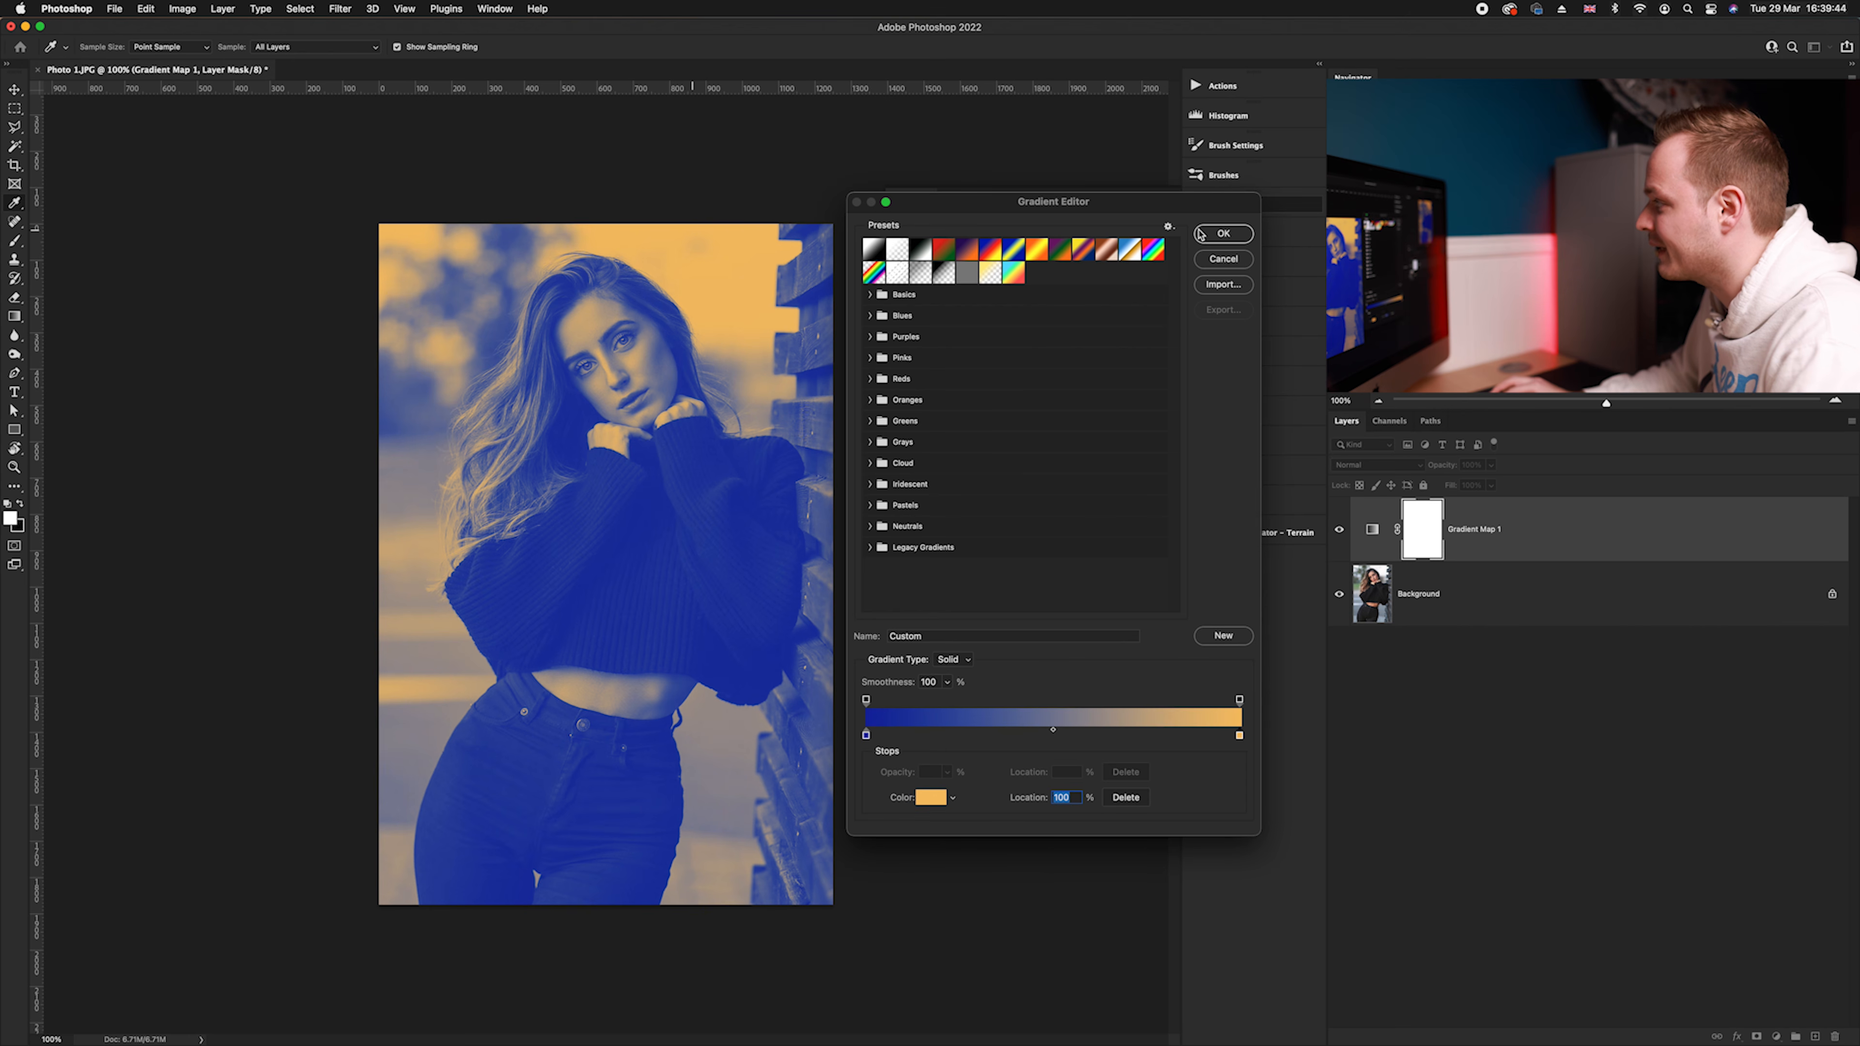
Accept the blue-to-orange gradient and blend the Gradient Map layer in Soft Light at about 46% opacity
click(1223, 235)
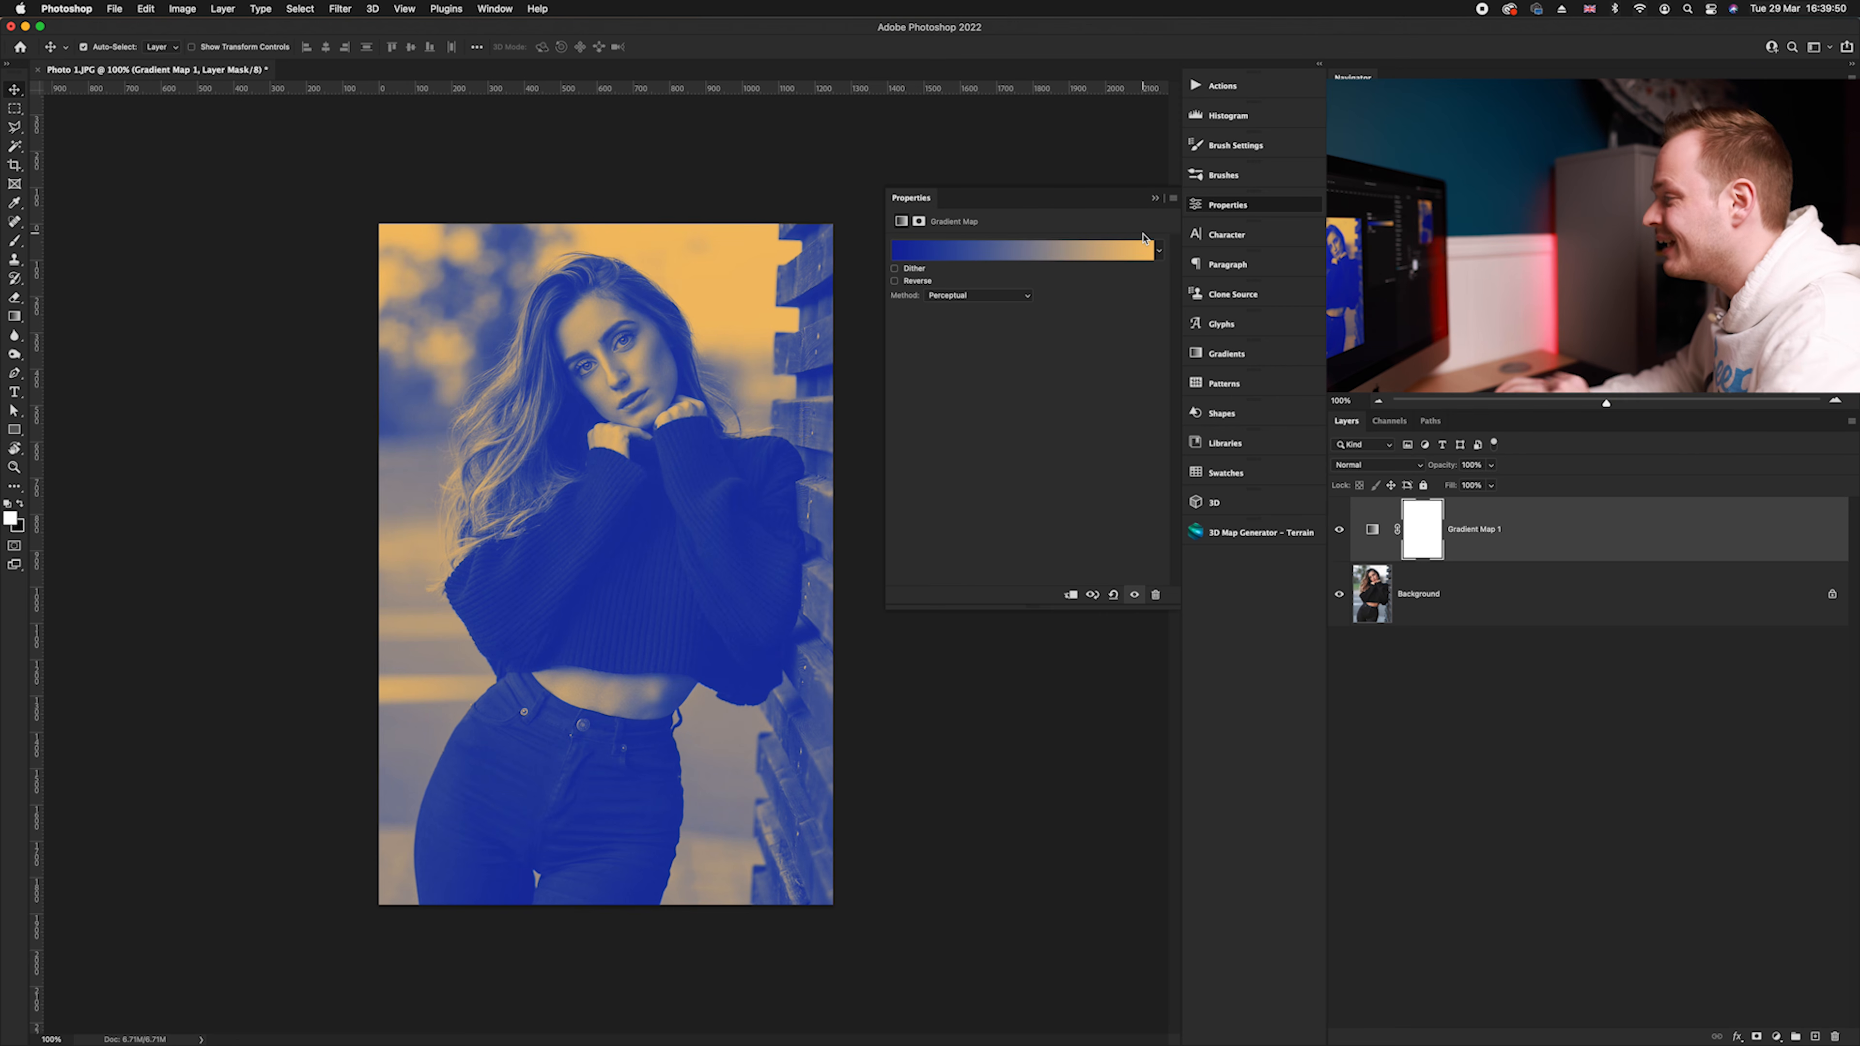
click(1389, 469)
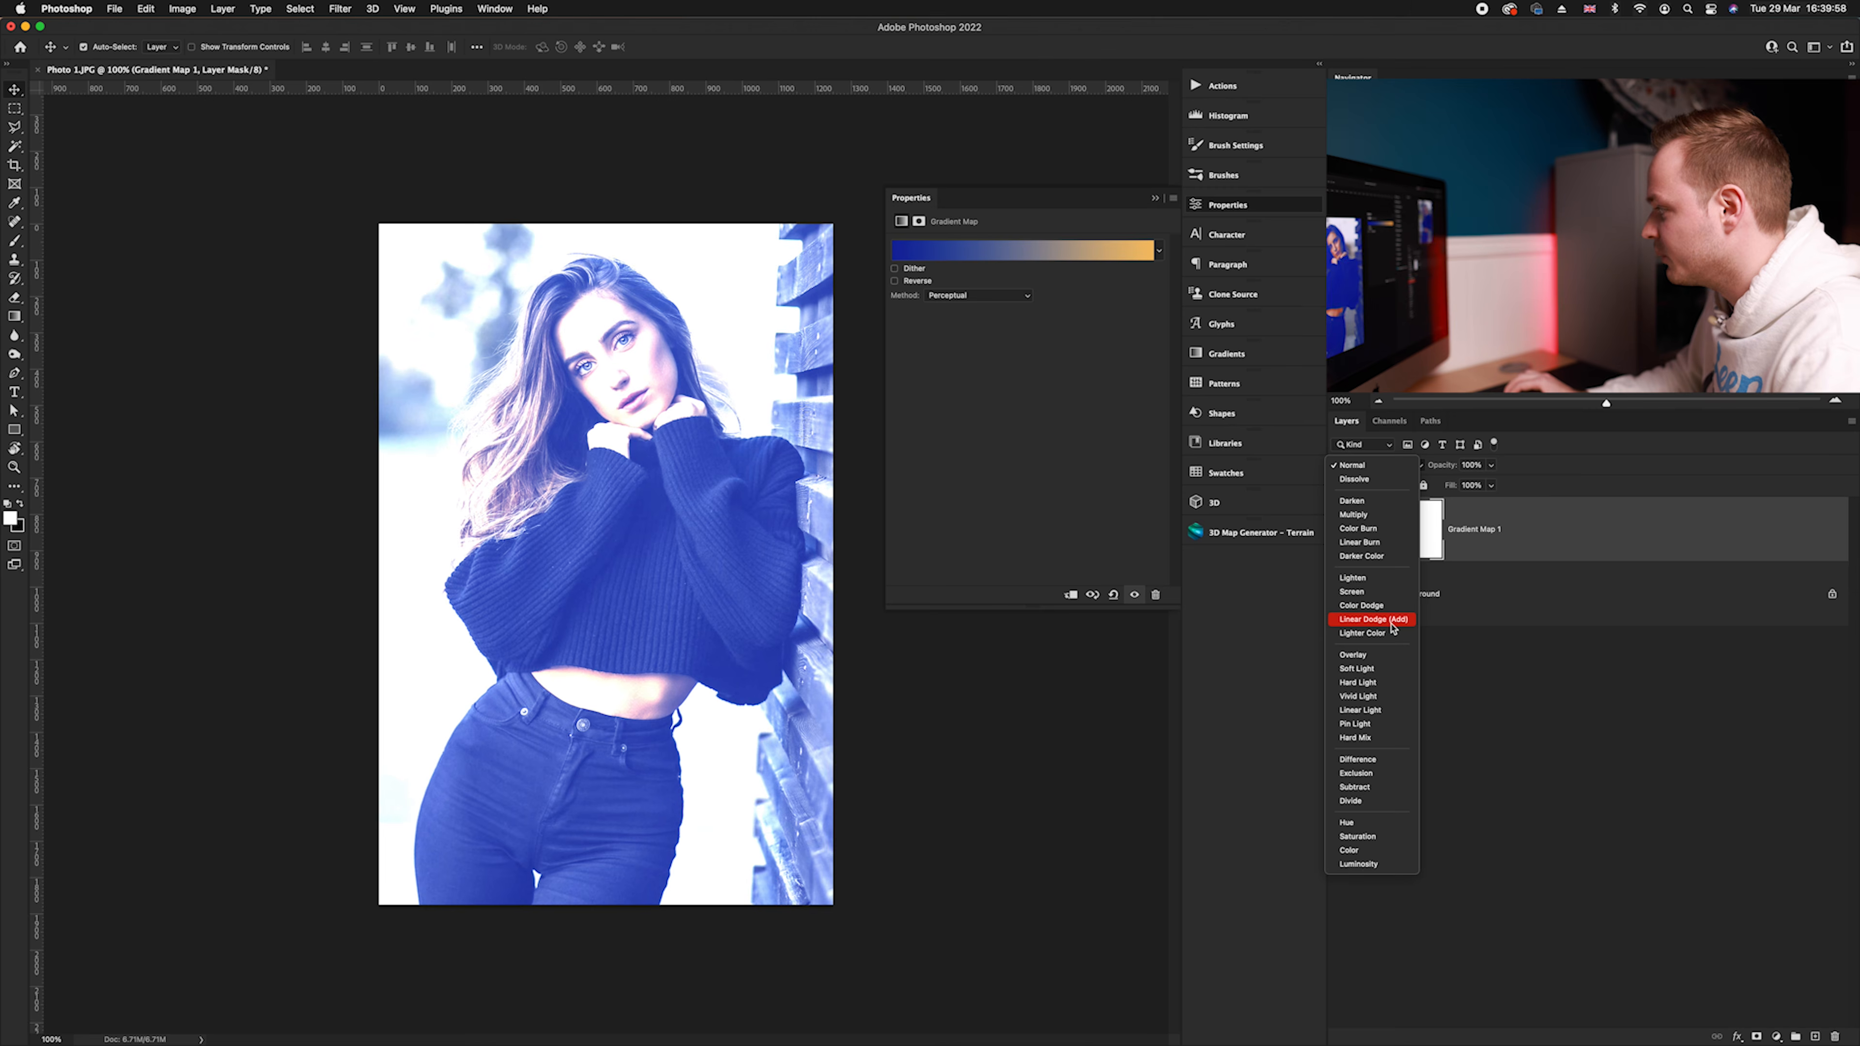
click(1392, 670)
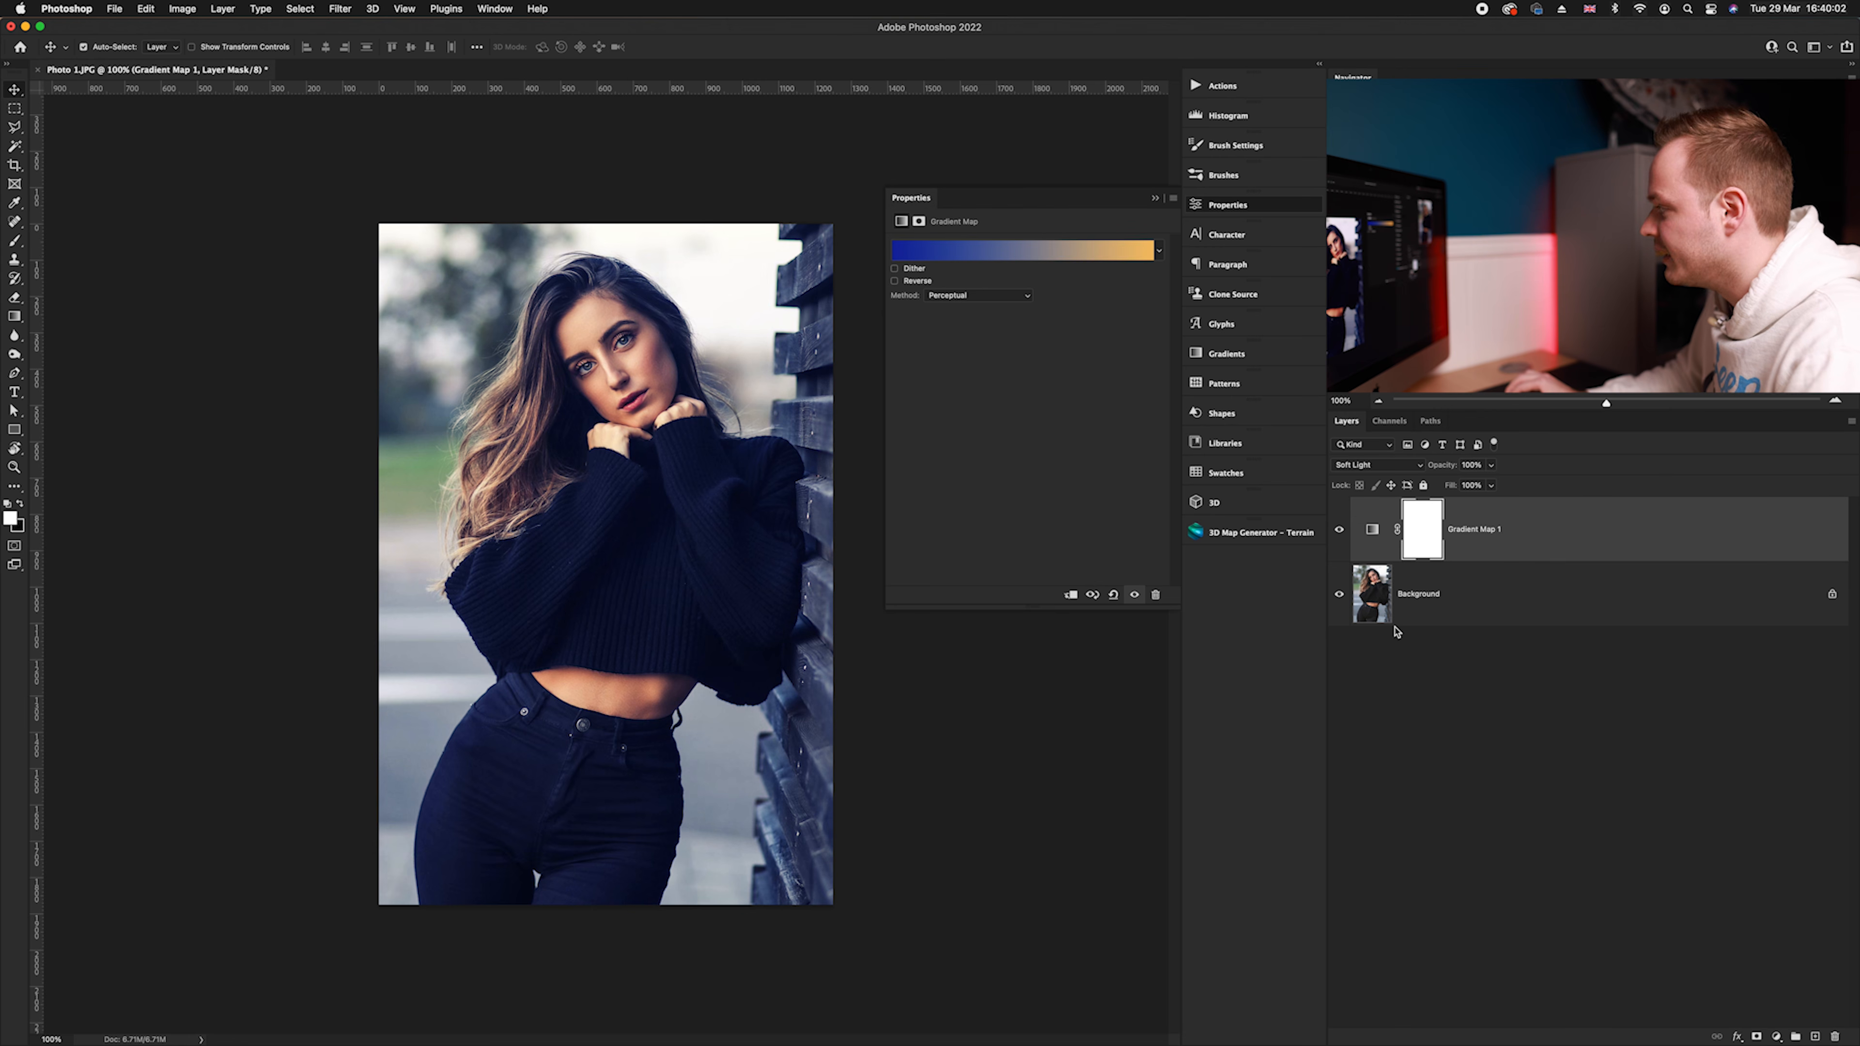
click(1491, 466)
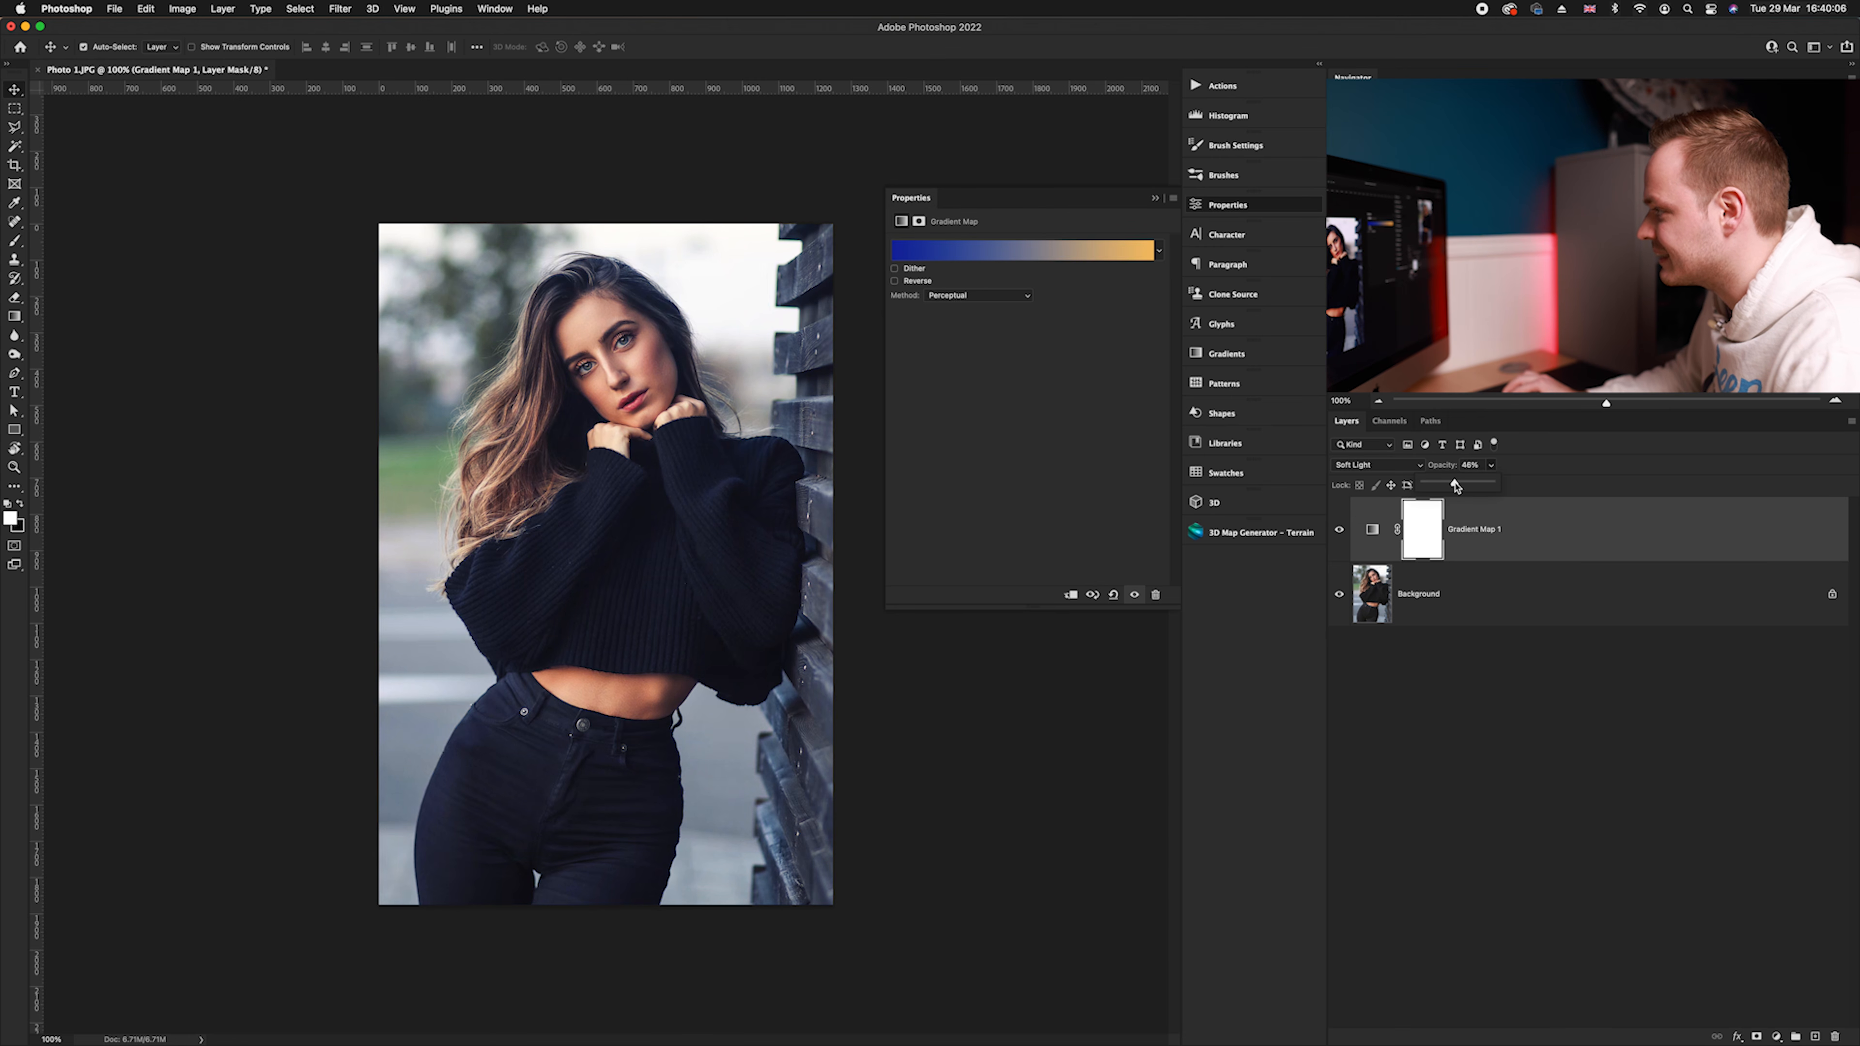
click(1275, 209)
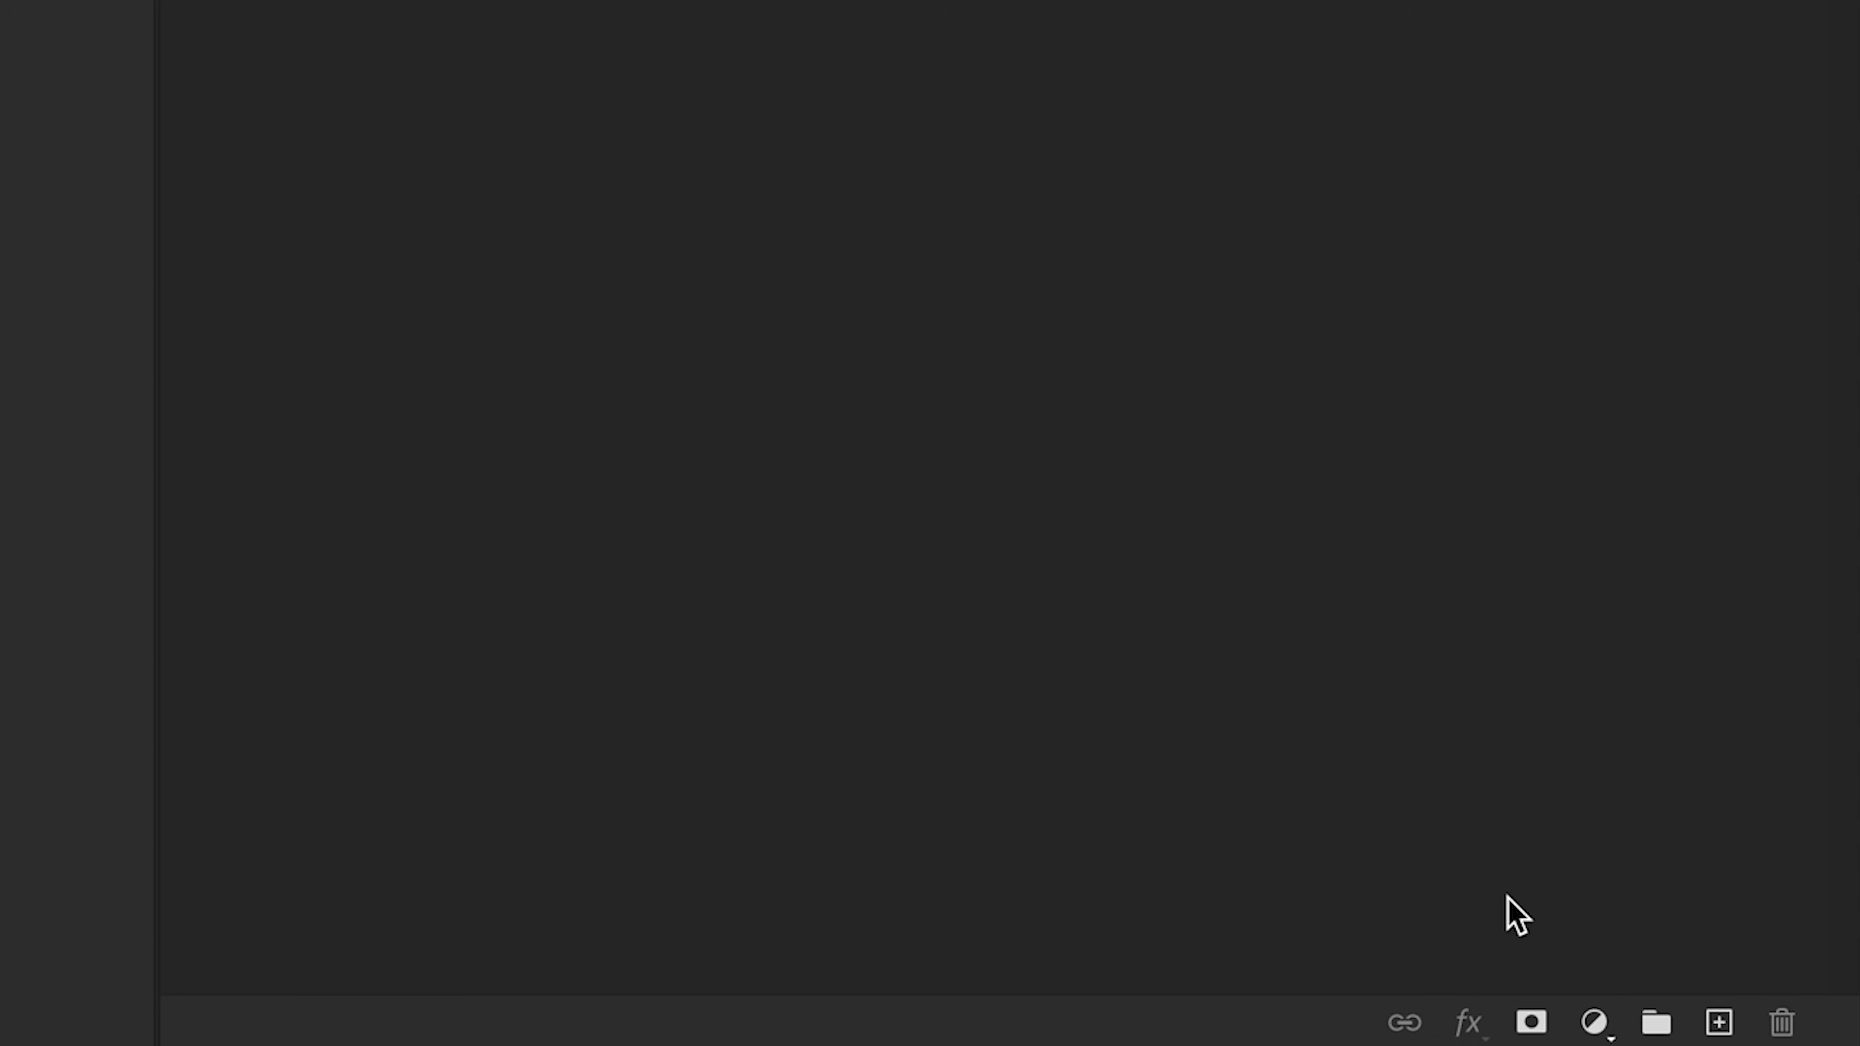
Add a Selective Color adjustment layer, keep the Default preset, and choose Blacks as the color range to adjust
click(1591, 1019)
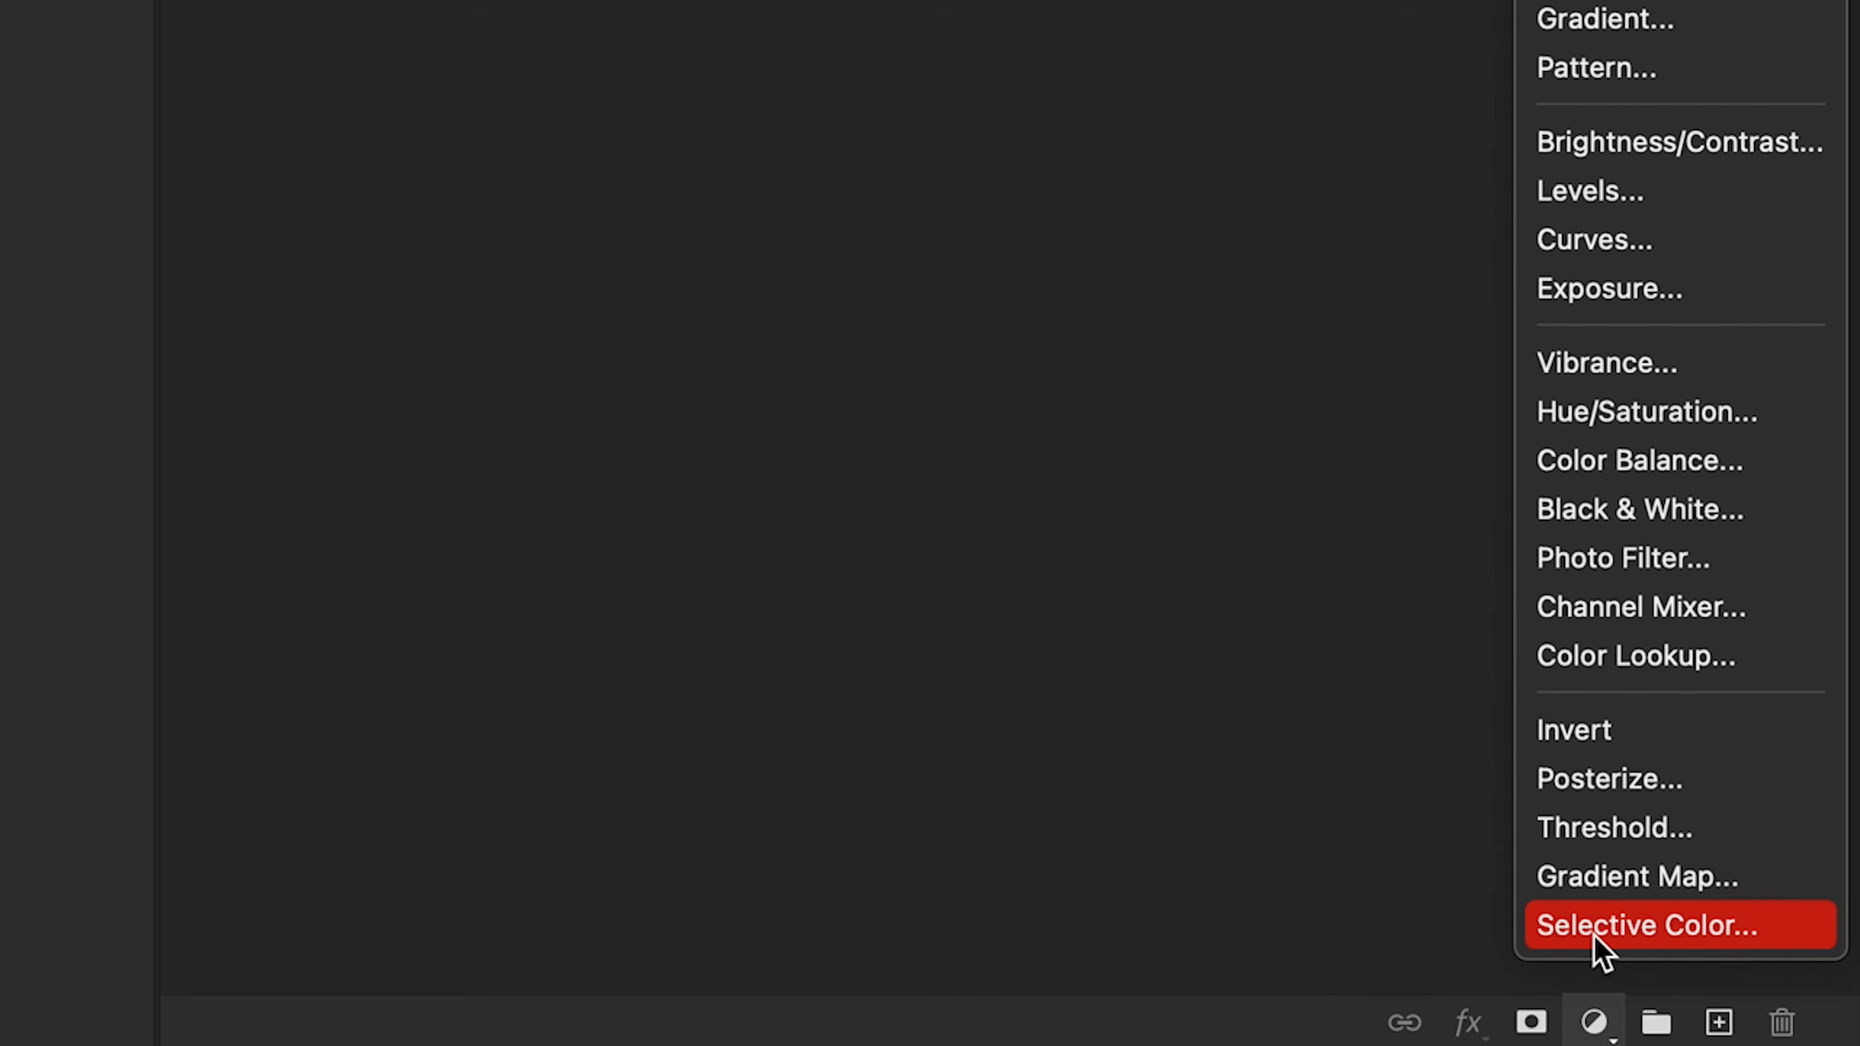
click(1698, 945)
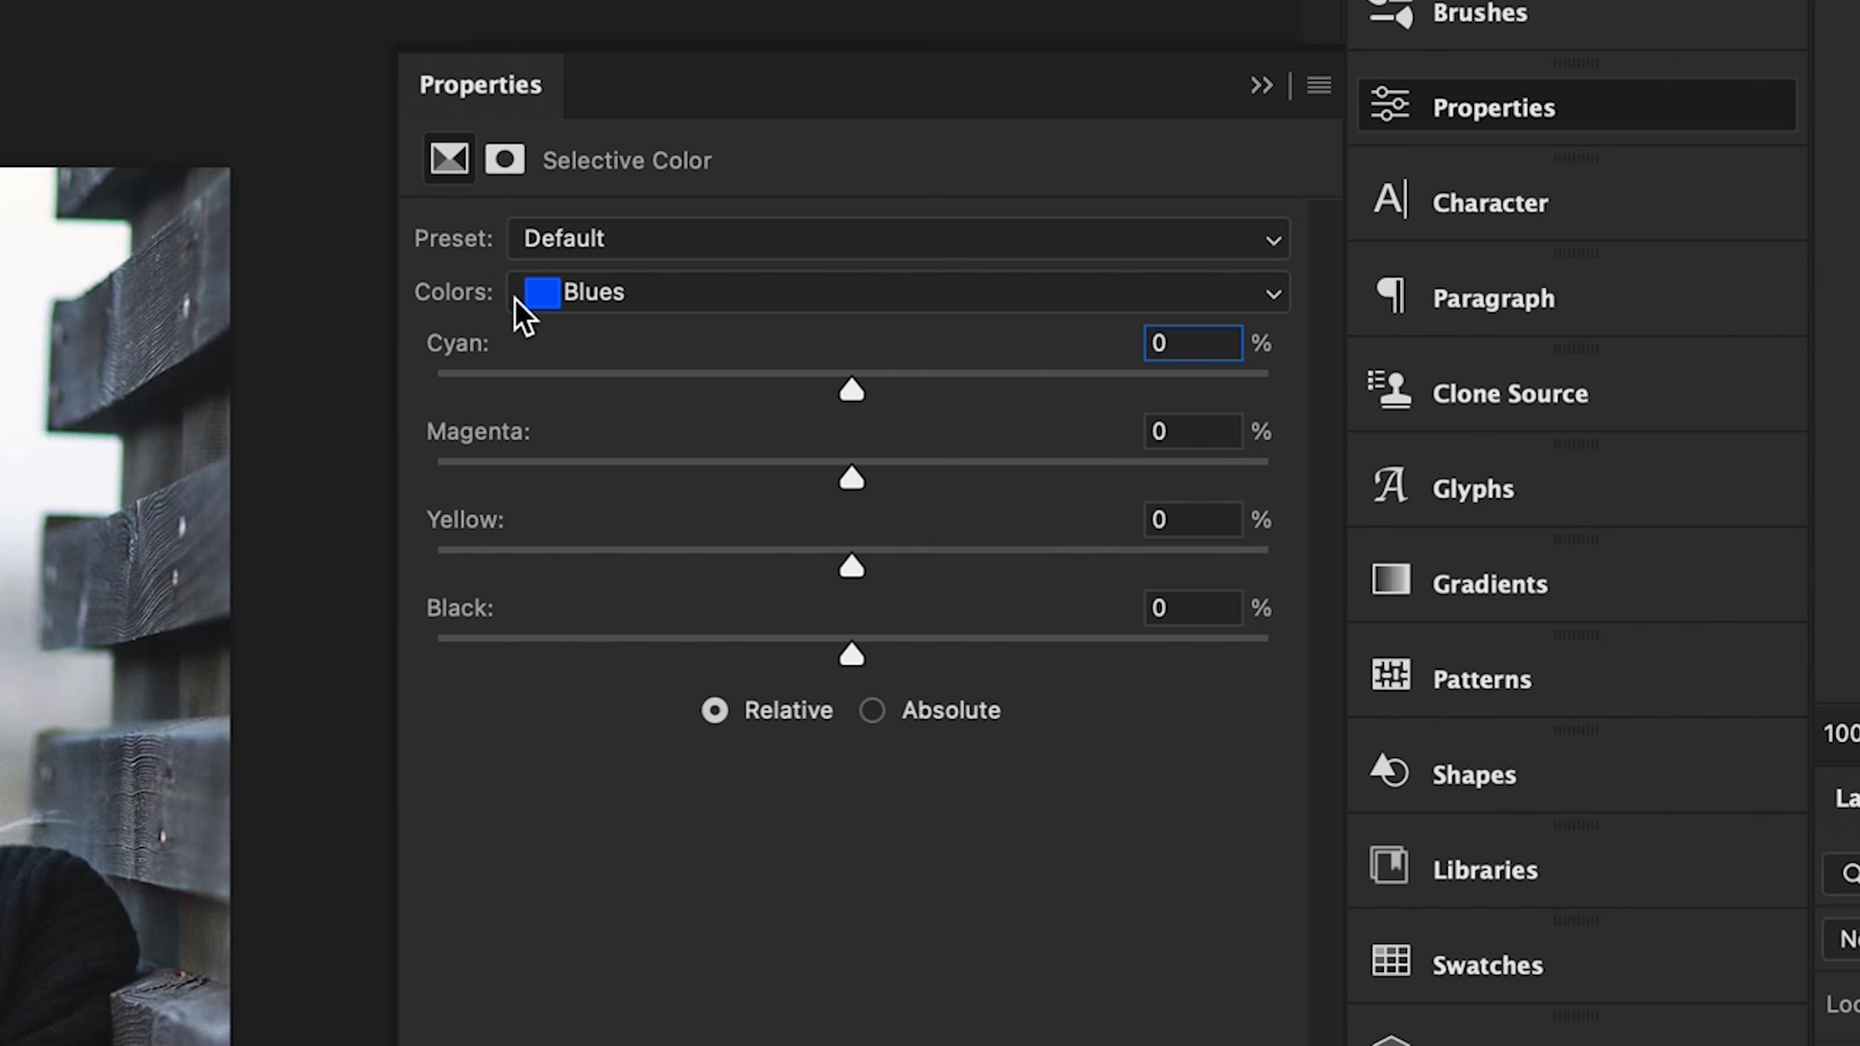
click(605, 243)
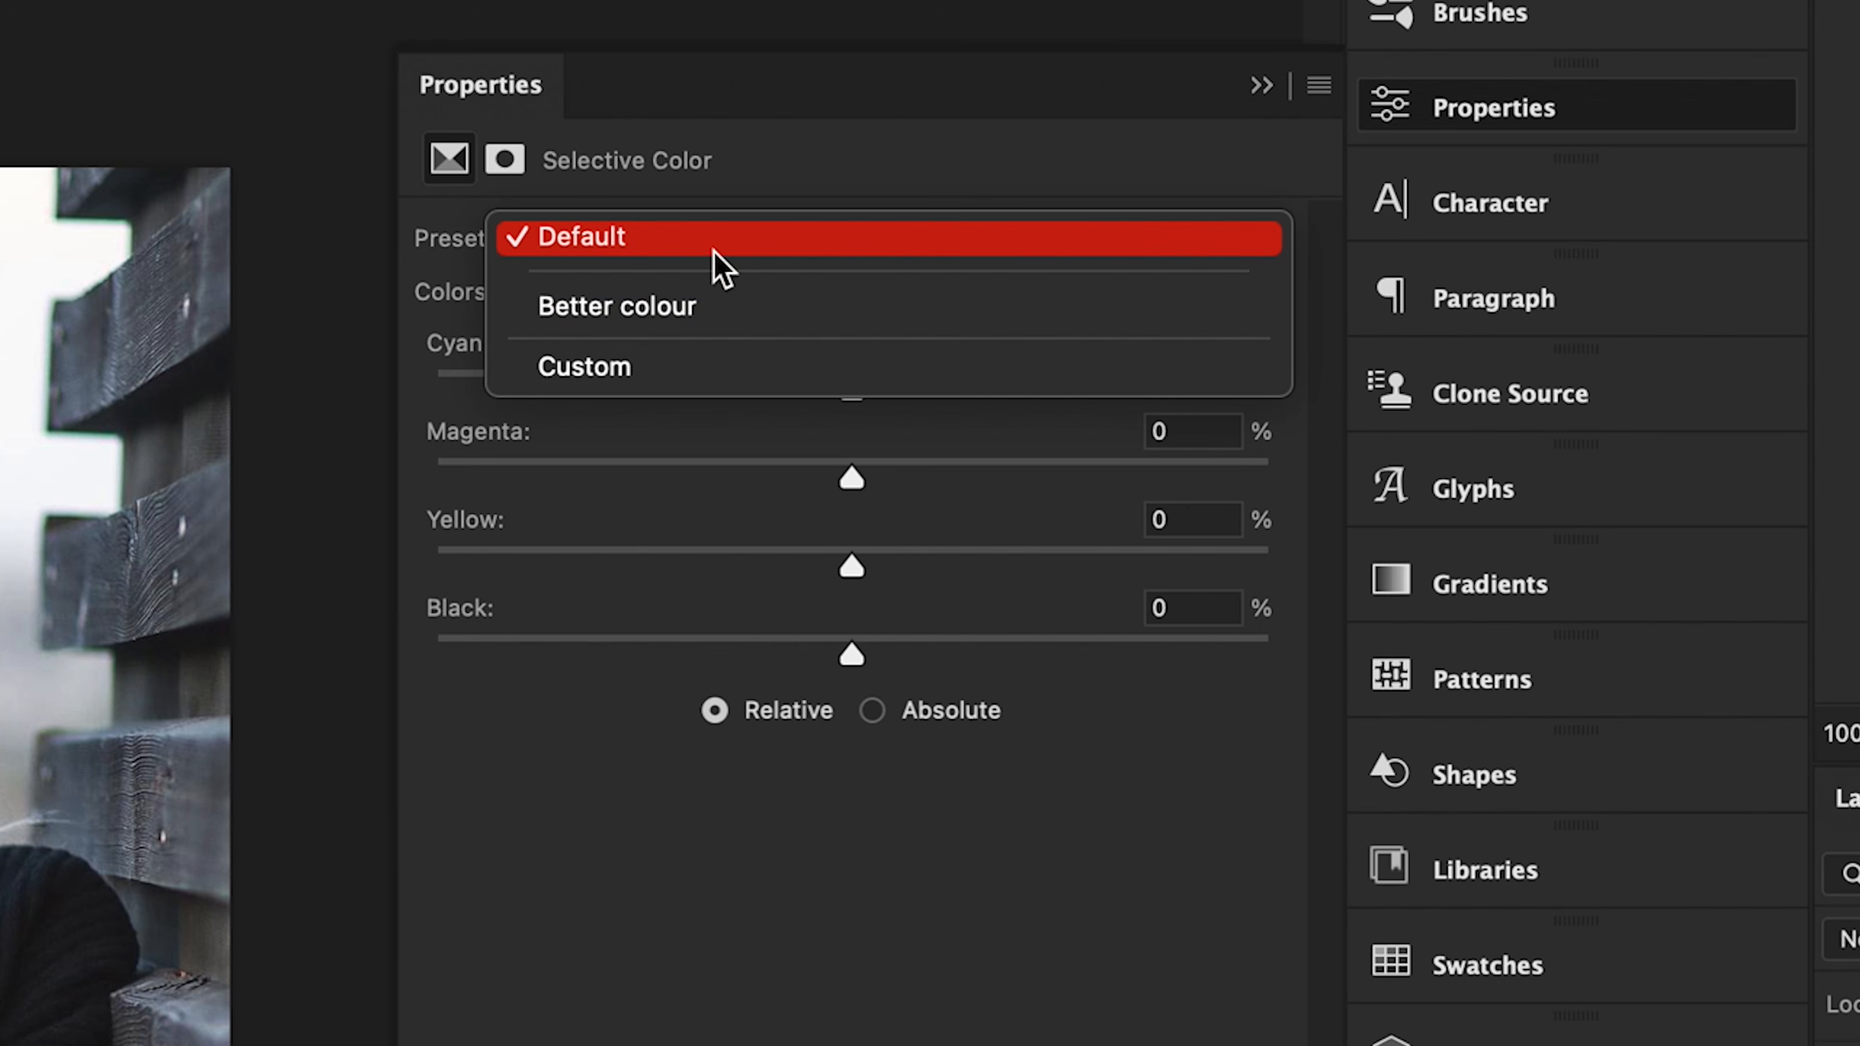
click(685, 242)
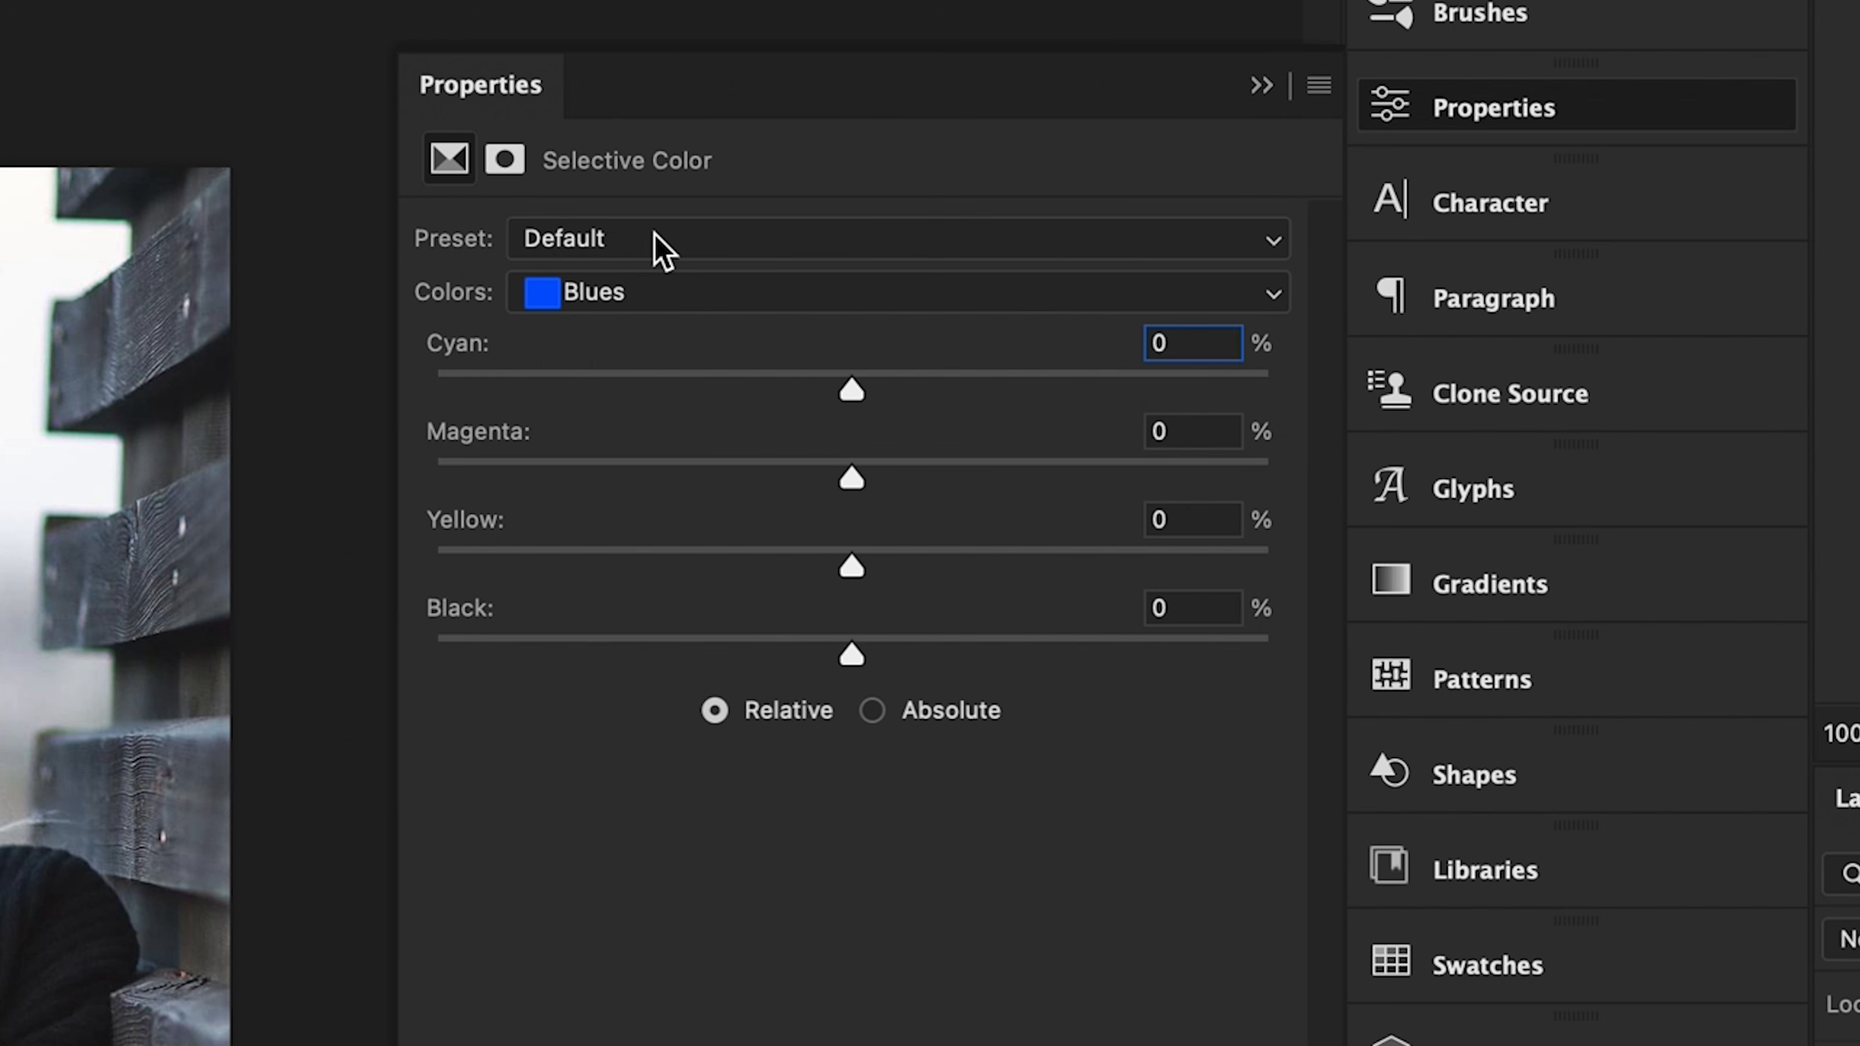
click(569, 297)
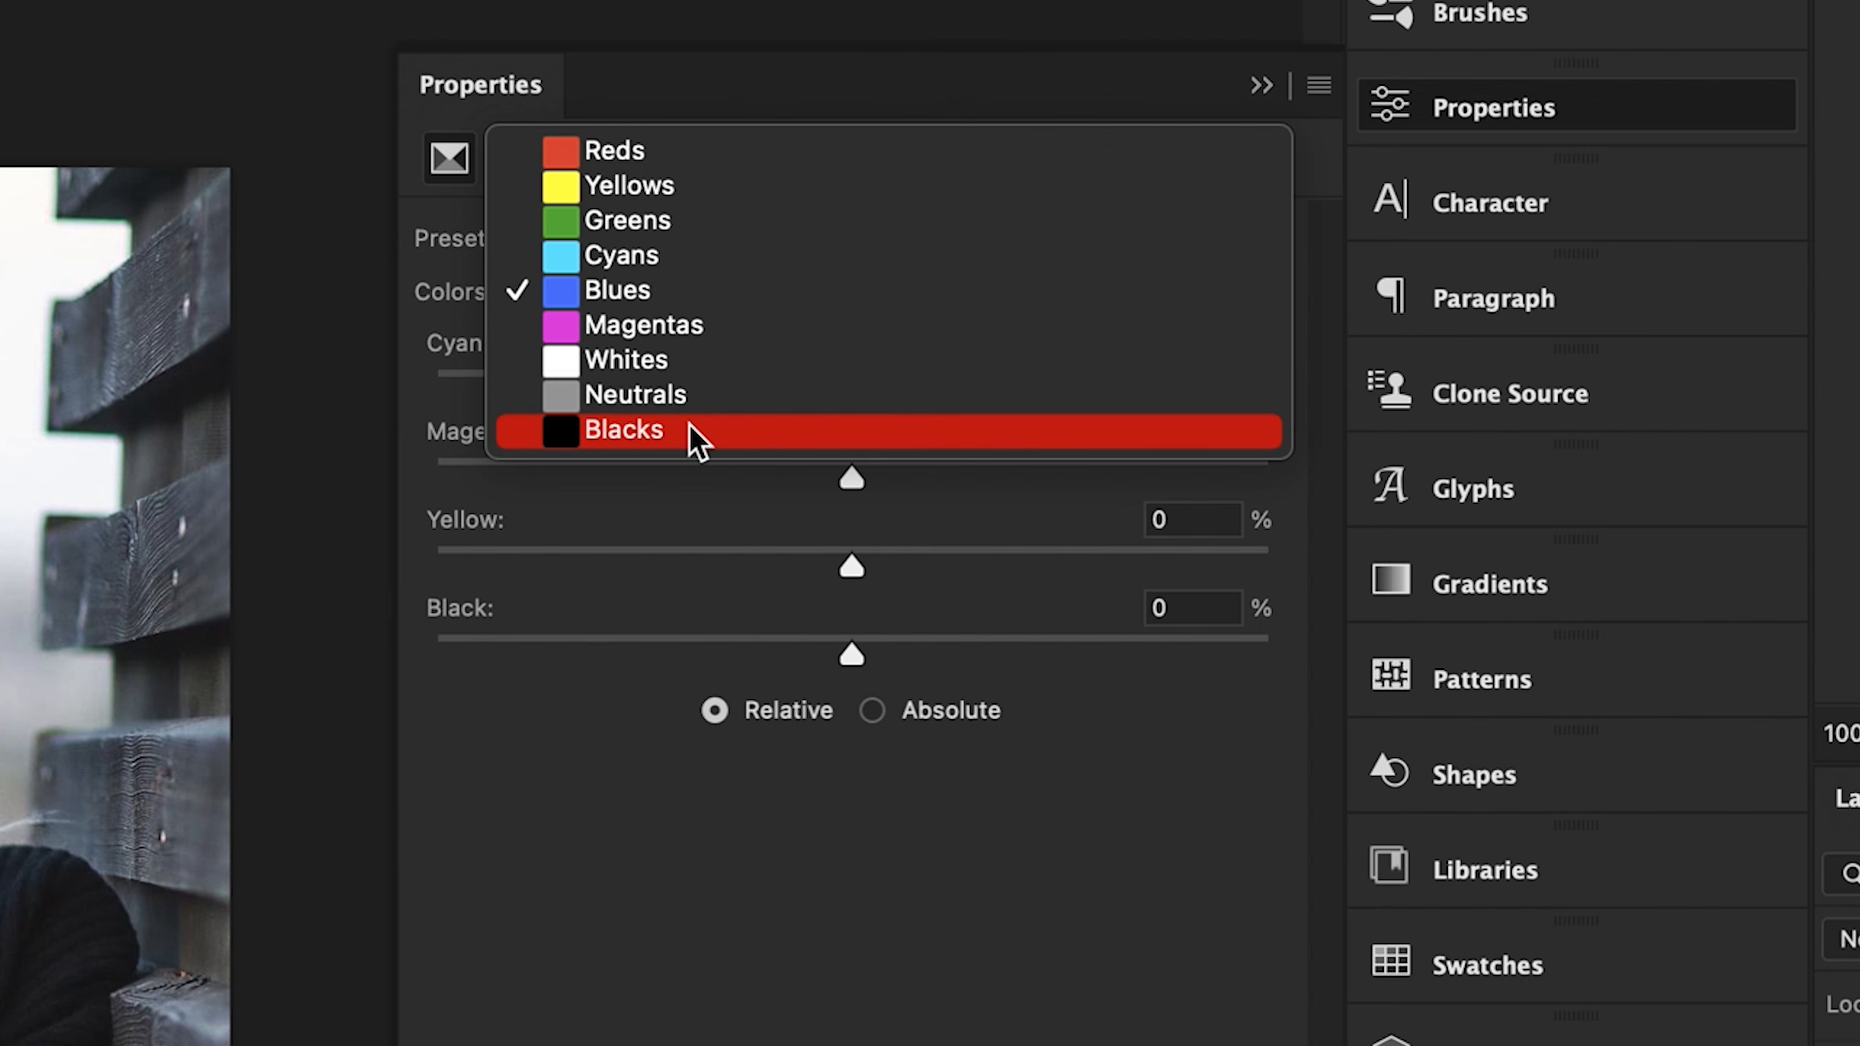
click(632, 430)
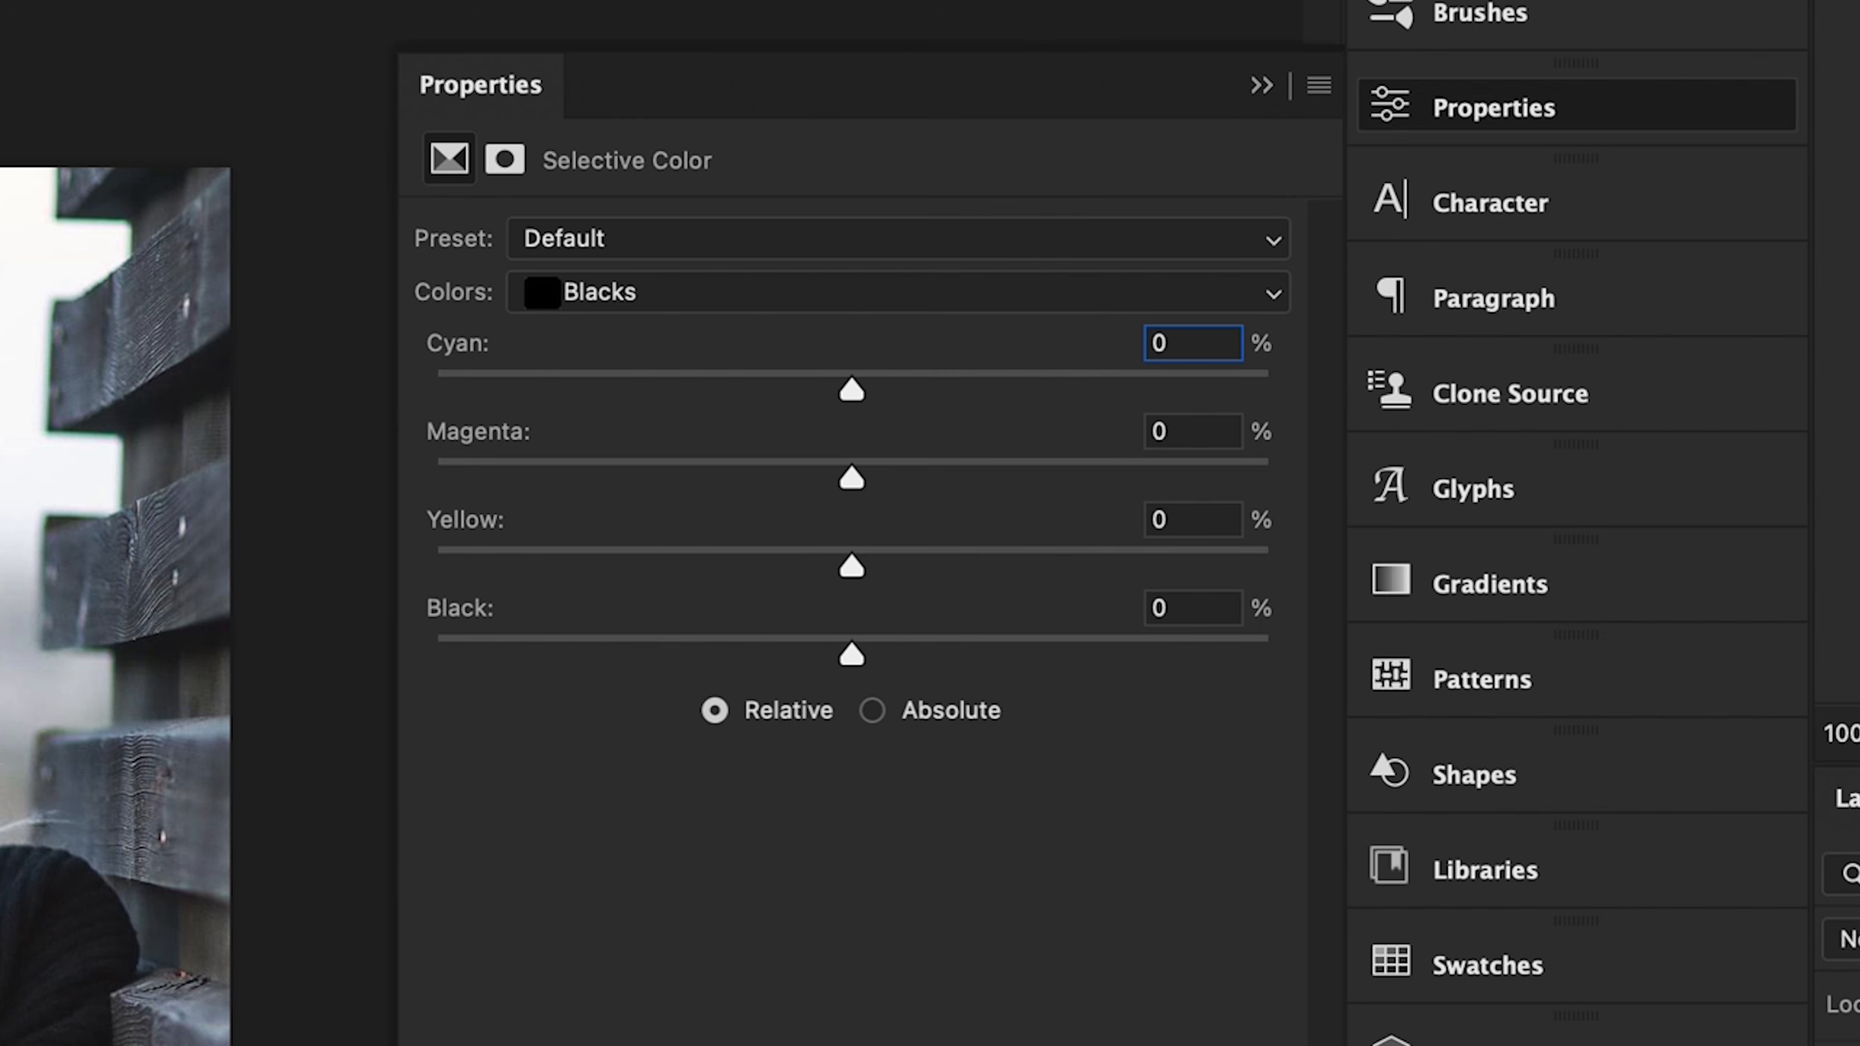
Try shifting Cyan and lowering Black to -38% in the Blacks range, and reset Black to 0
drag(843, 403, 925, 410)
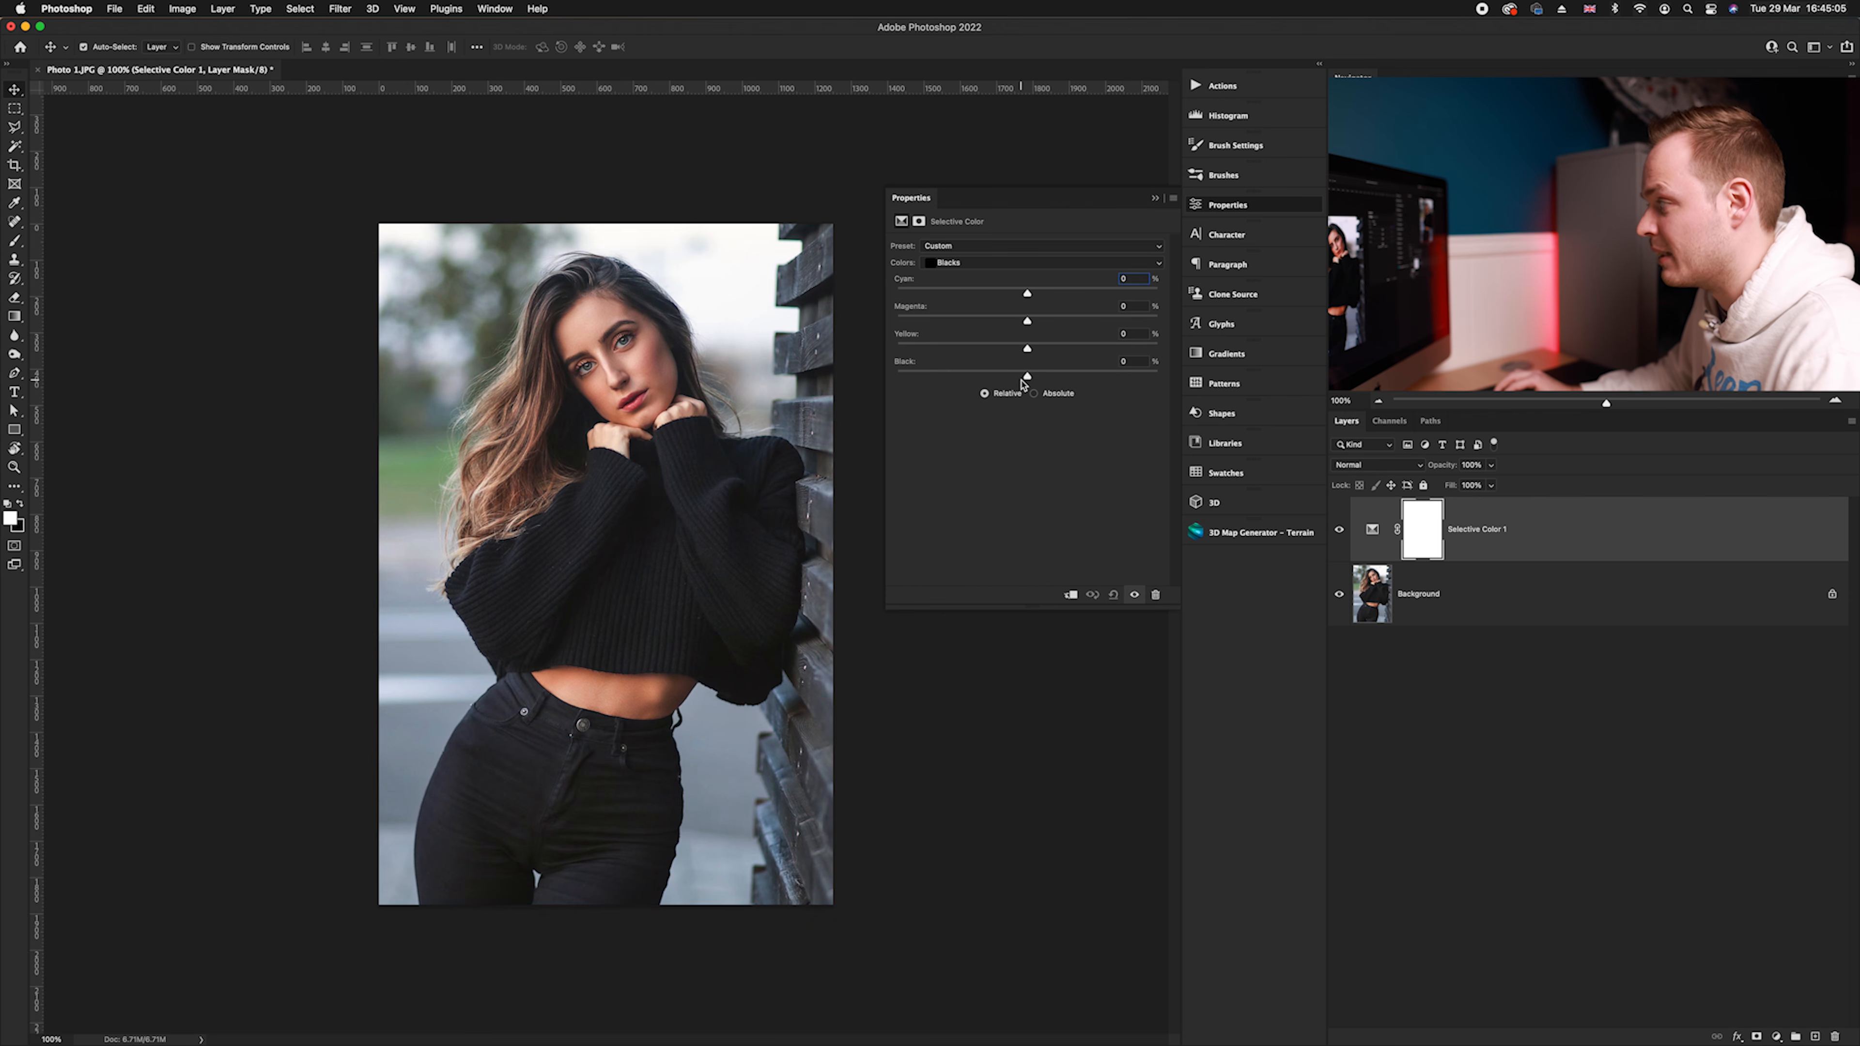
drag(1027, 376, 979, 377)
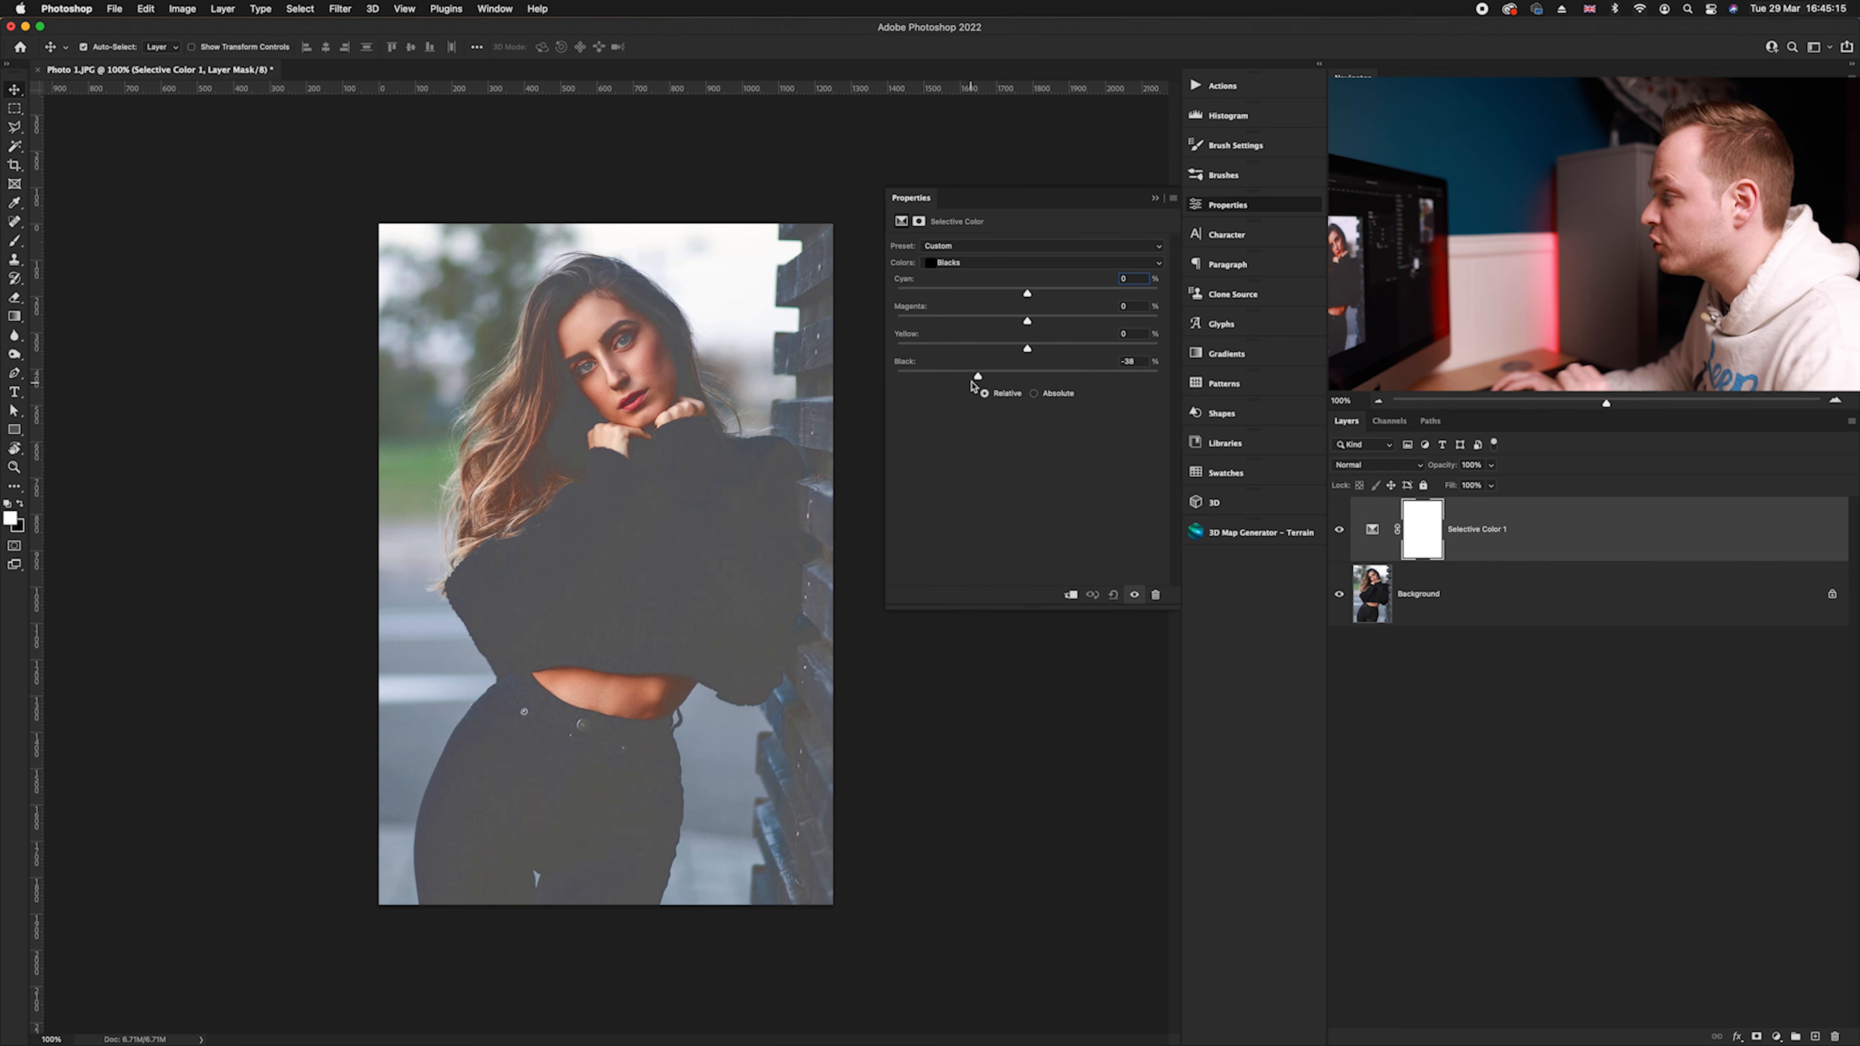
drag(979, 376, 1027, 377)
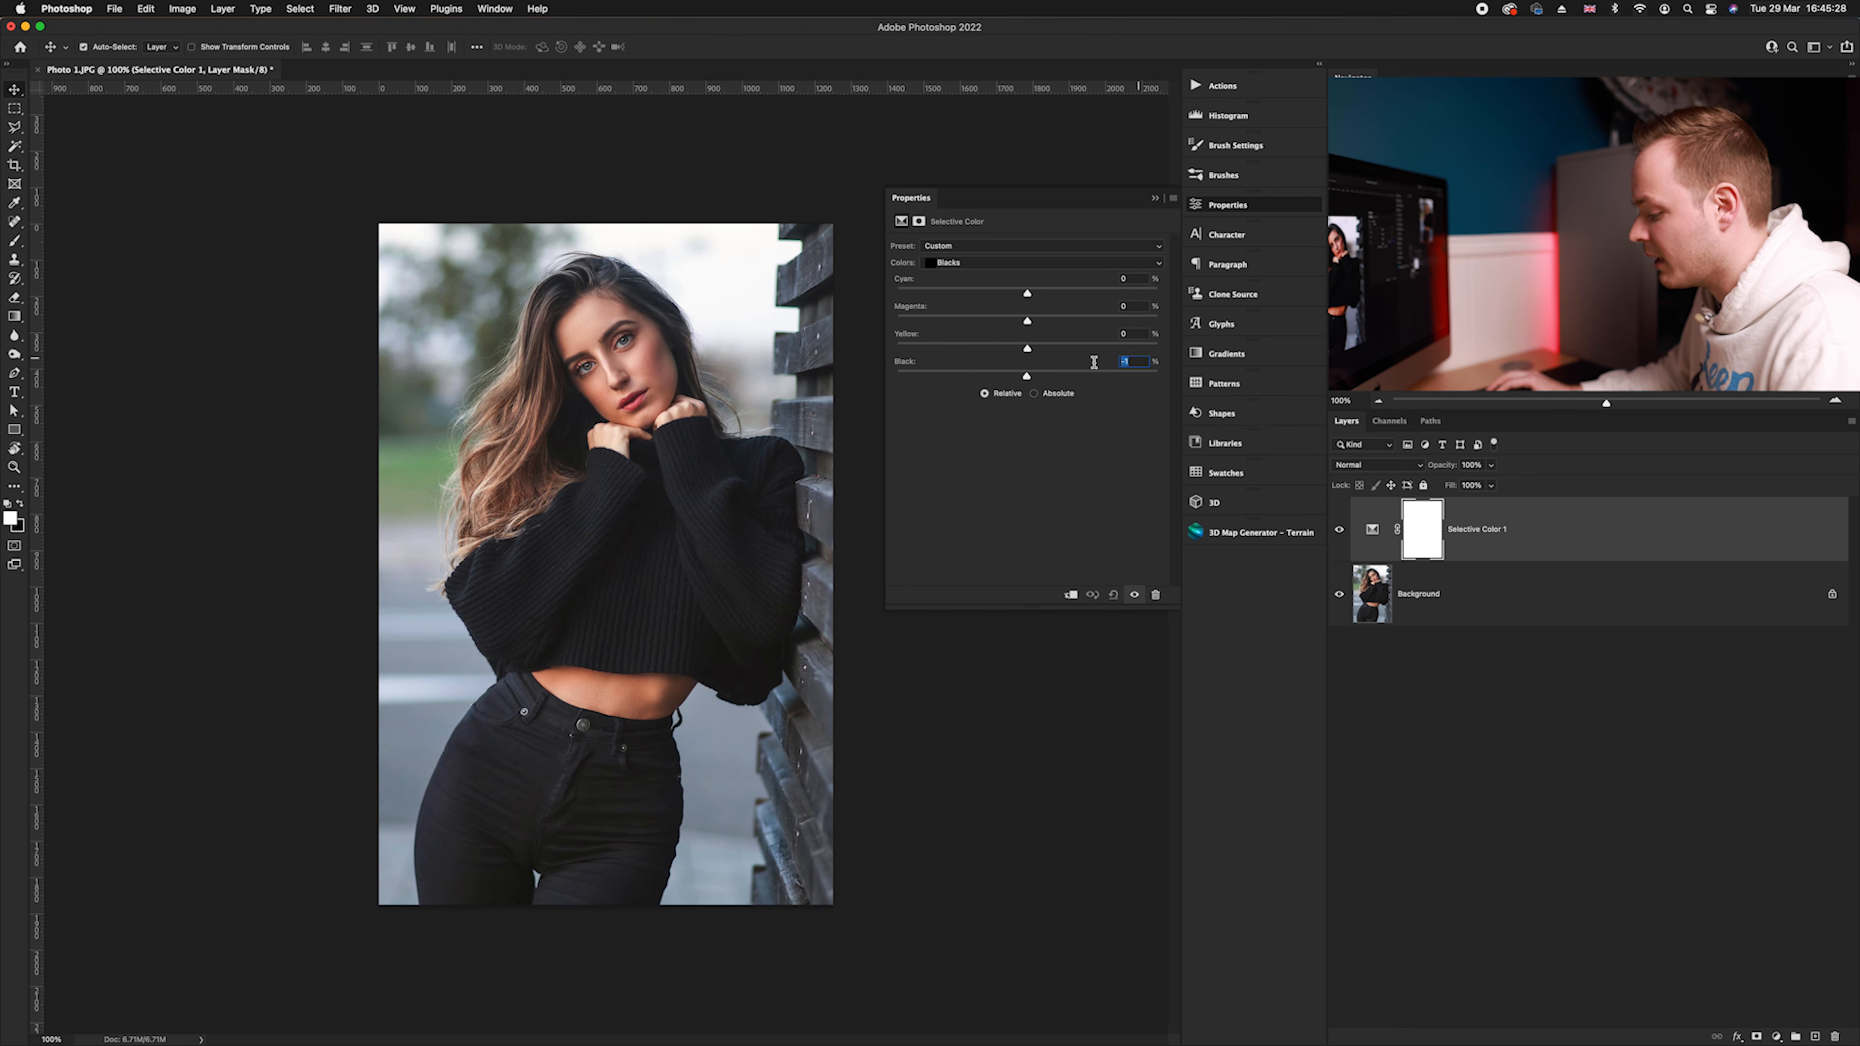
text(0)
Adjust the Yellows range in Selective Color to Yellow +47% and Cyan -53%
click(951, 263)
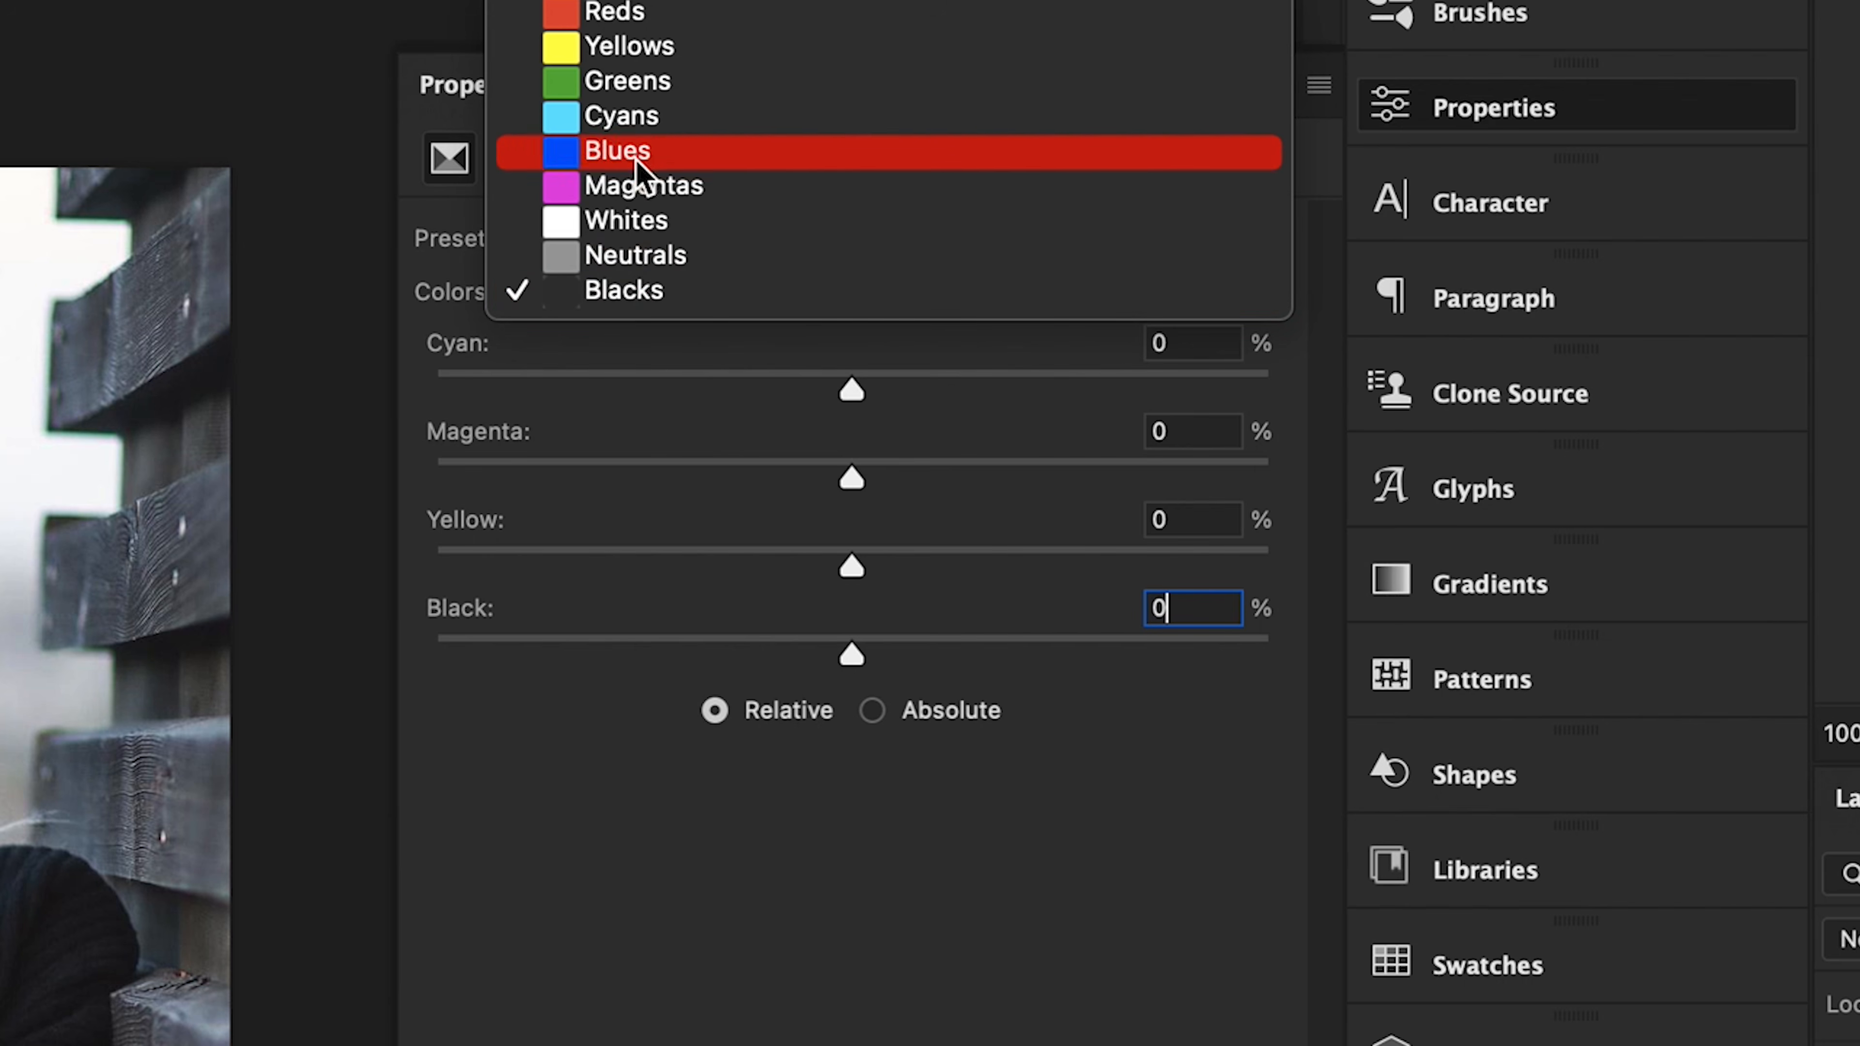
click(634, 48)
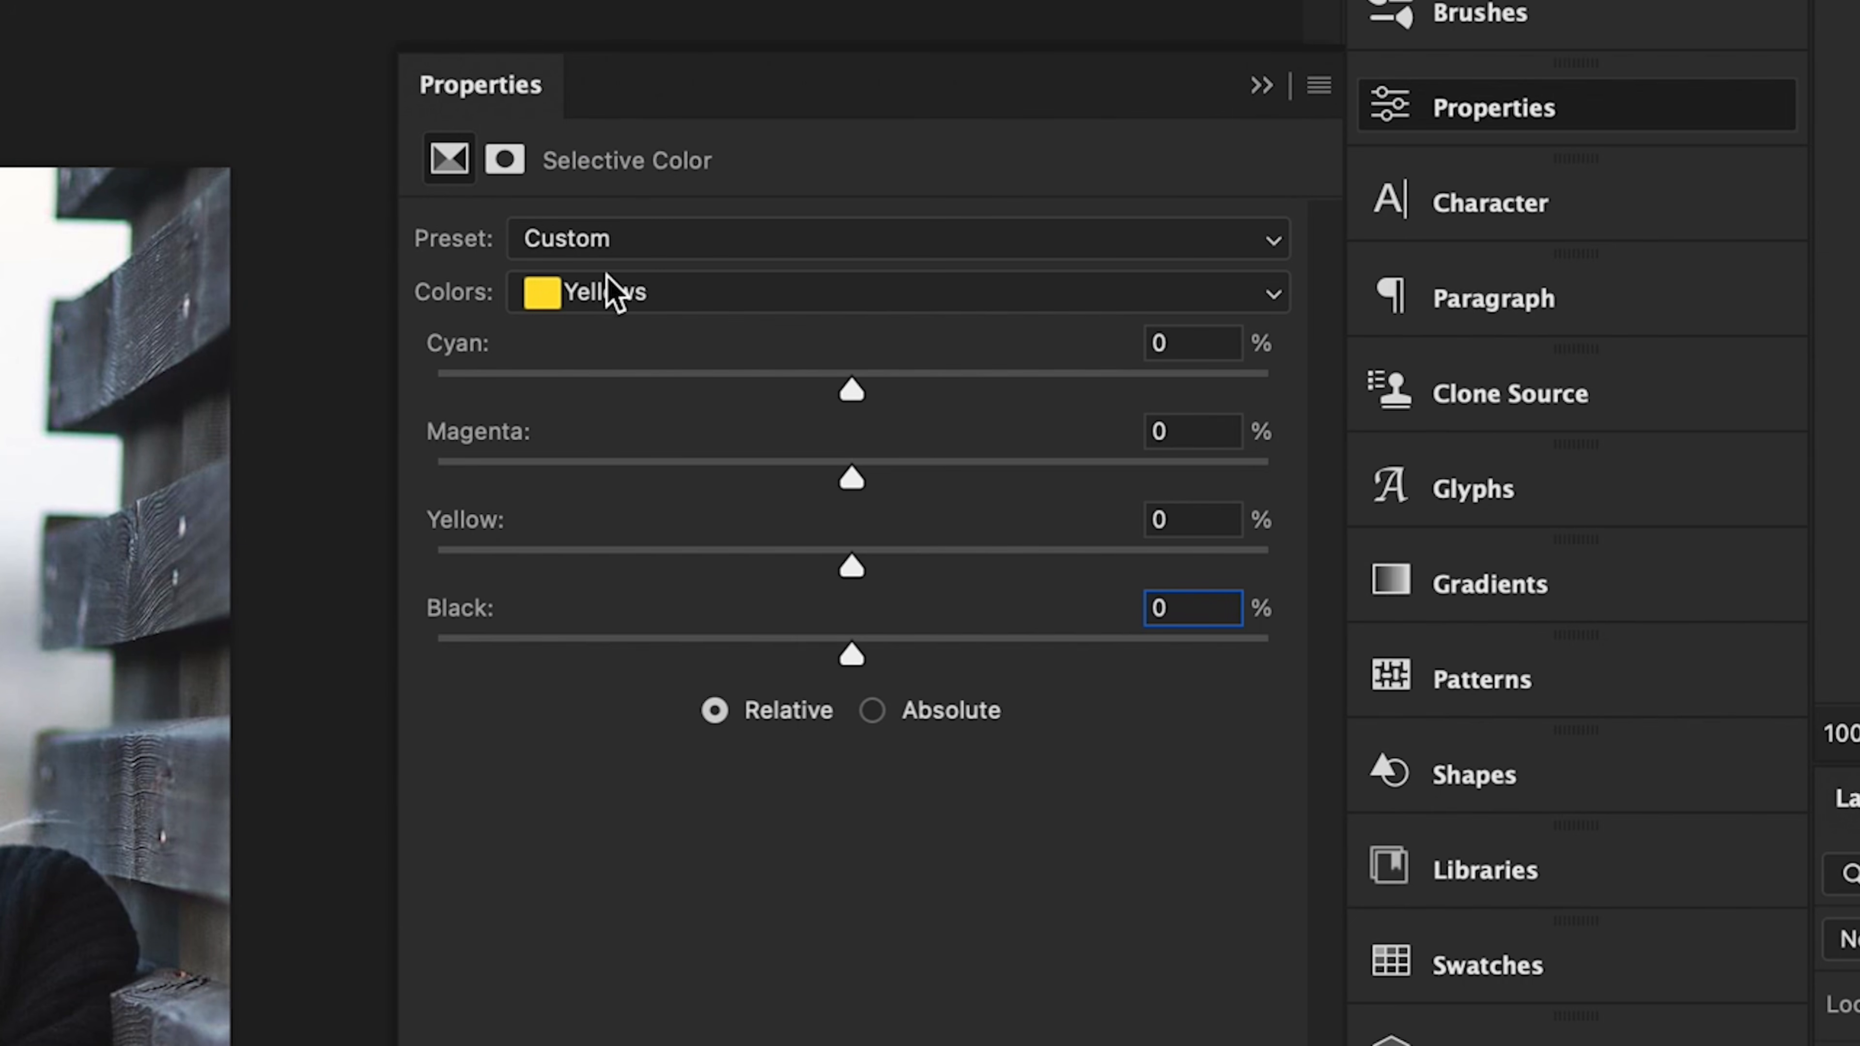
drag(853, 568, 927, 569)
drag(1053, 350, 1086, 351)
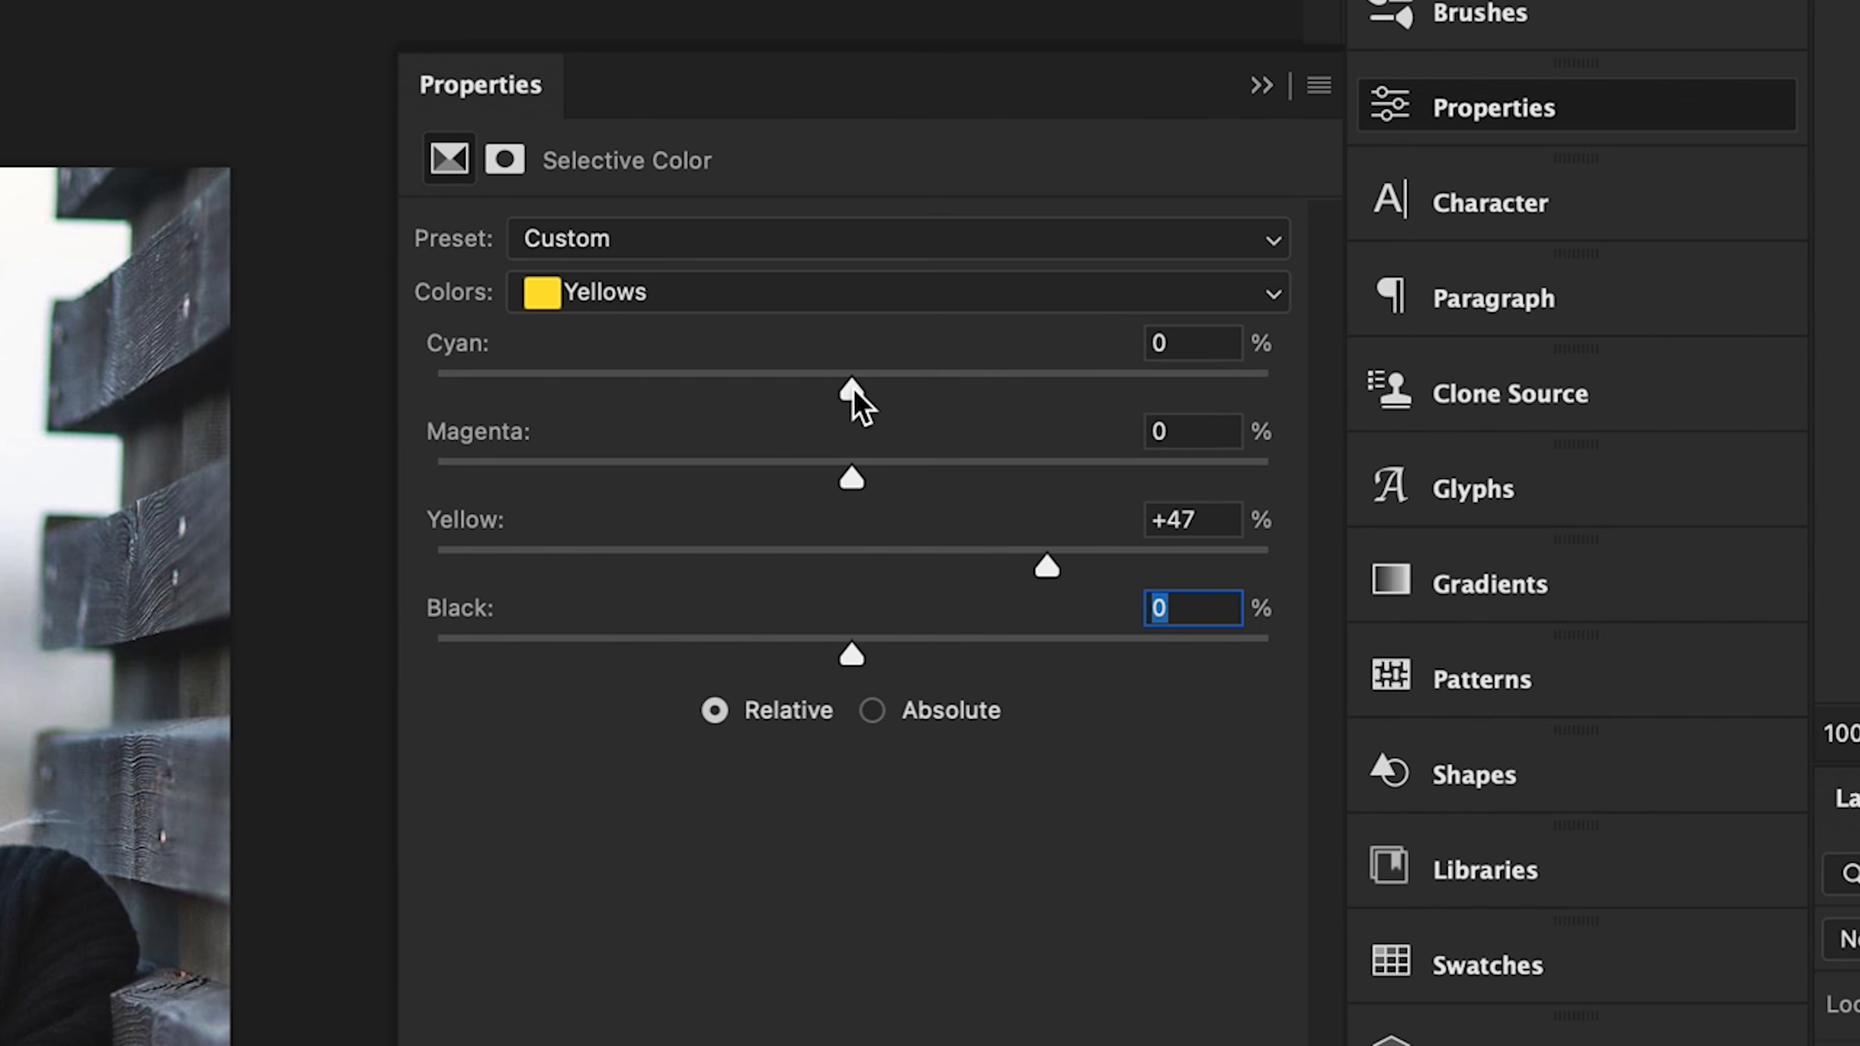
drag(1027, 294, 957, 296)
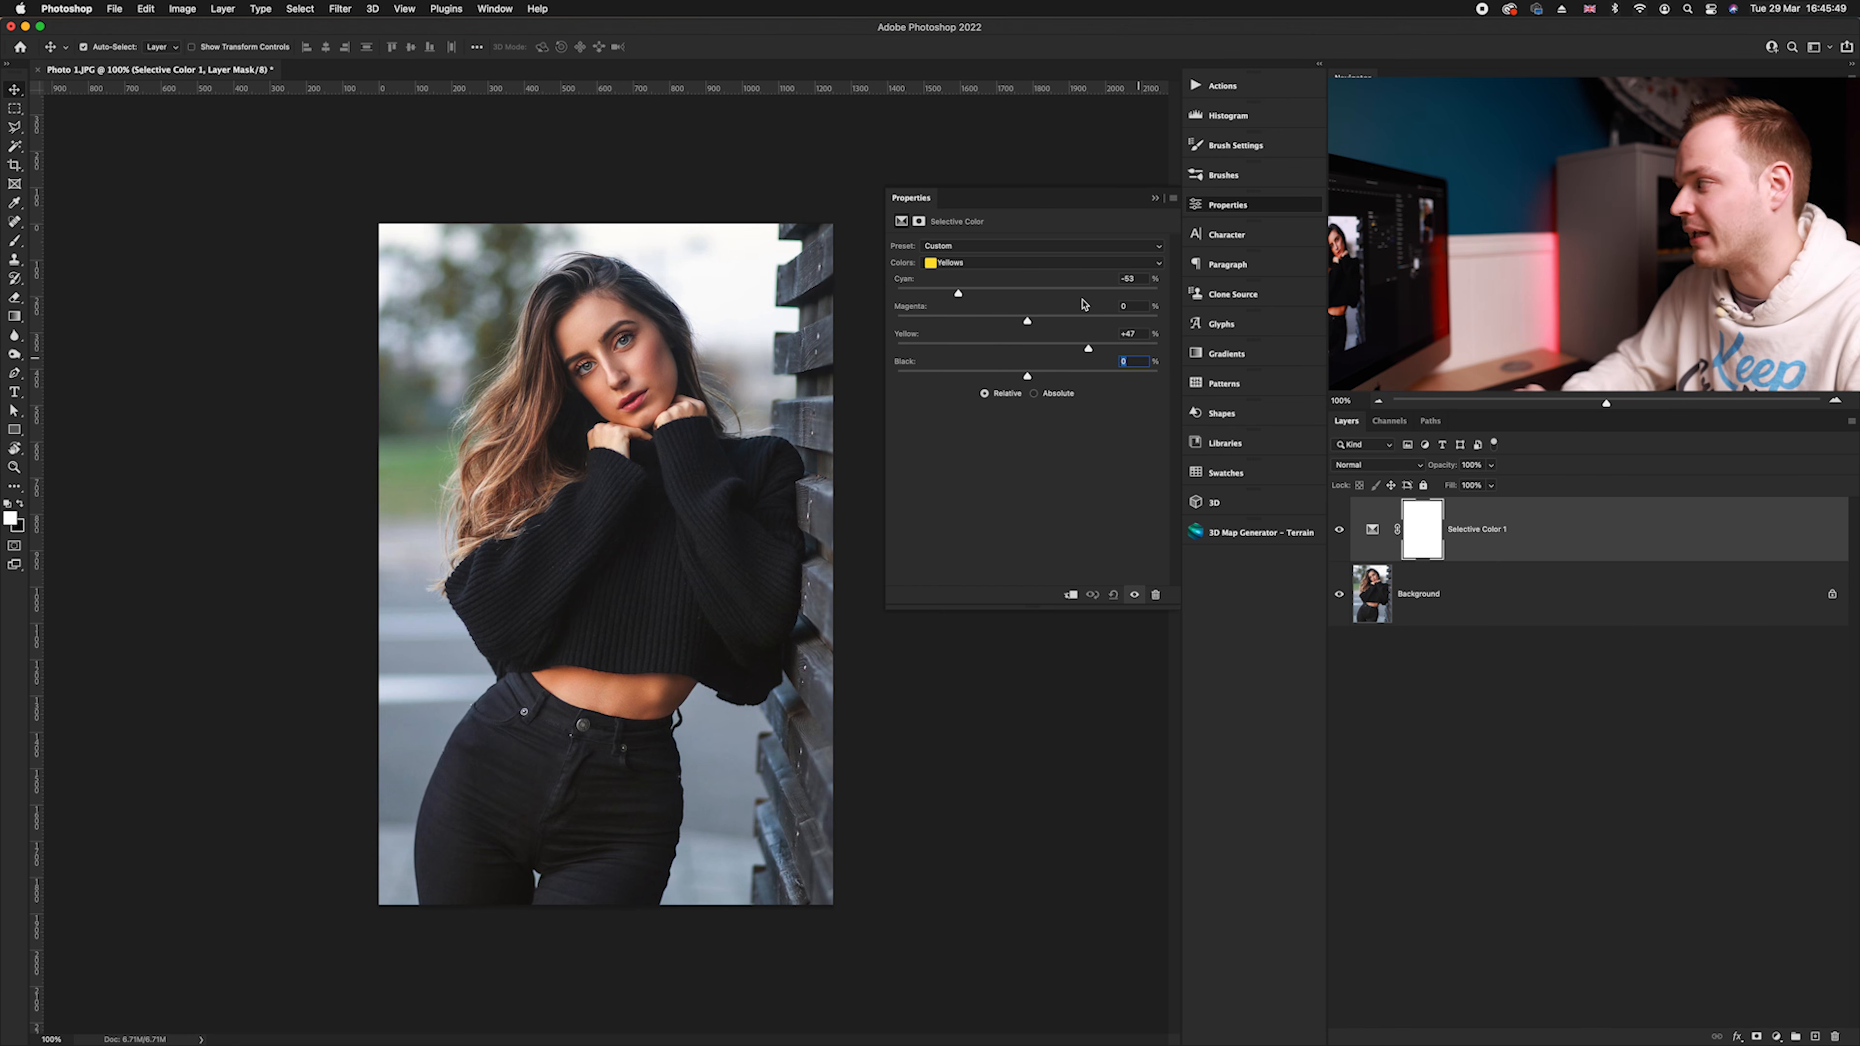
Adjust the Reds range to Cyan -56%, Magenta +15% and Yellow +22%, and toggle the Selective Color layer's visibility to compare
click(998, 262)
click(995, 253)
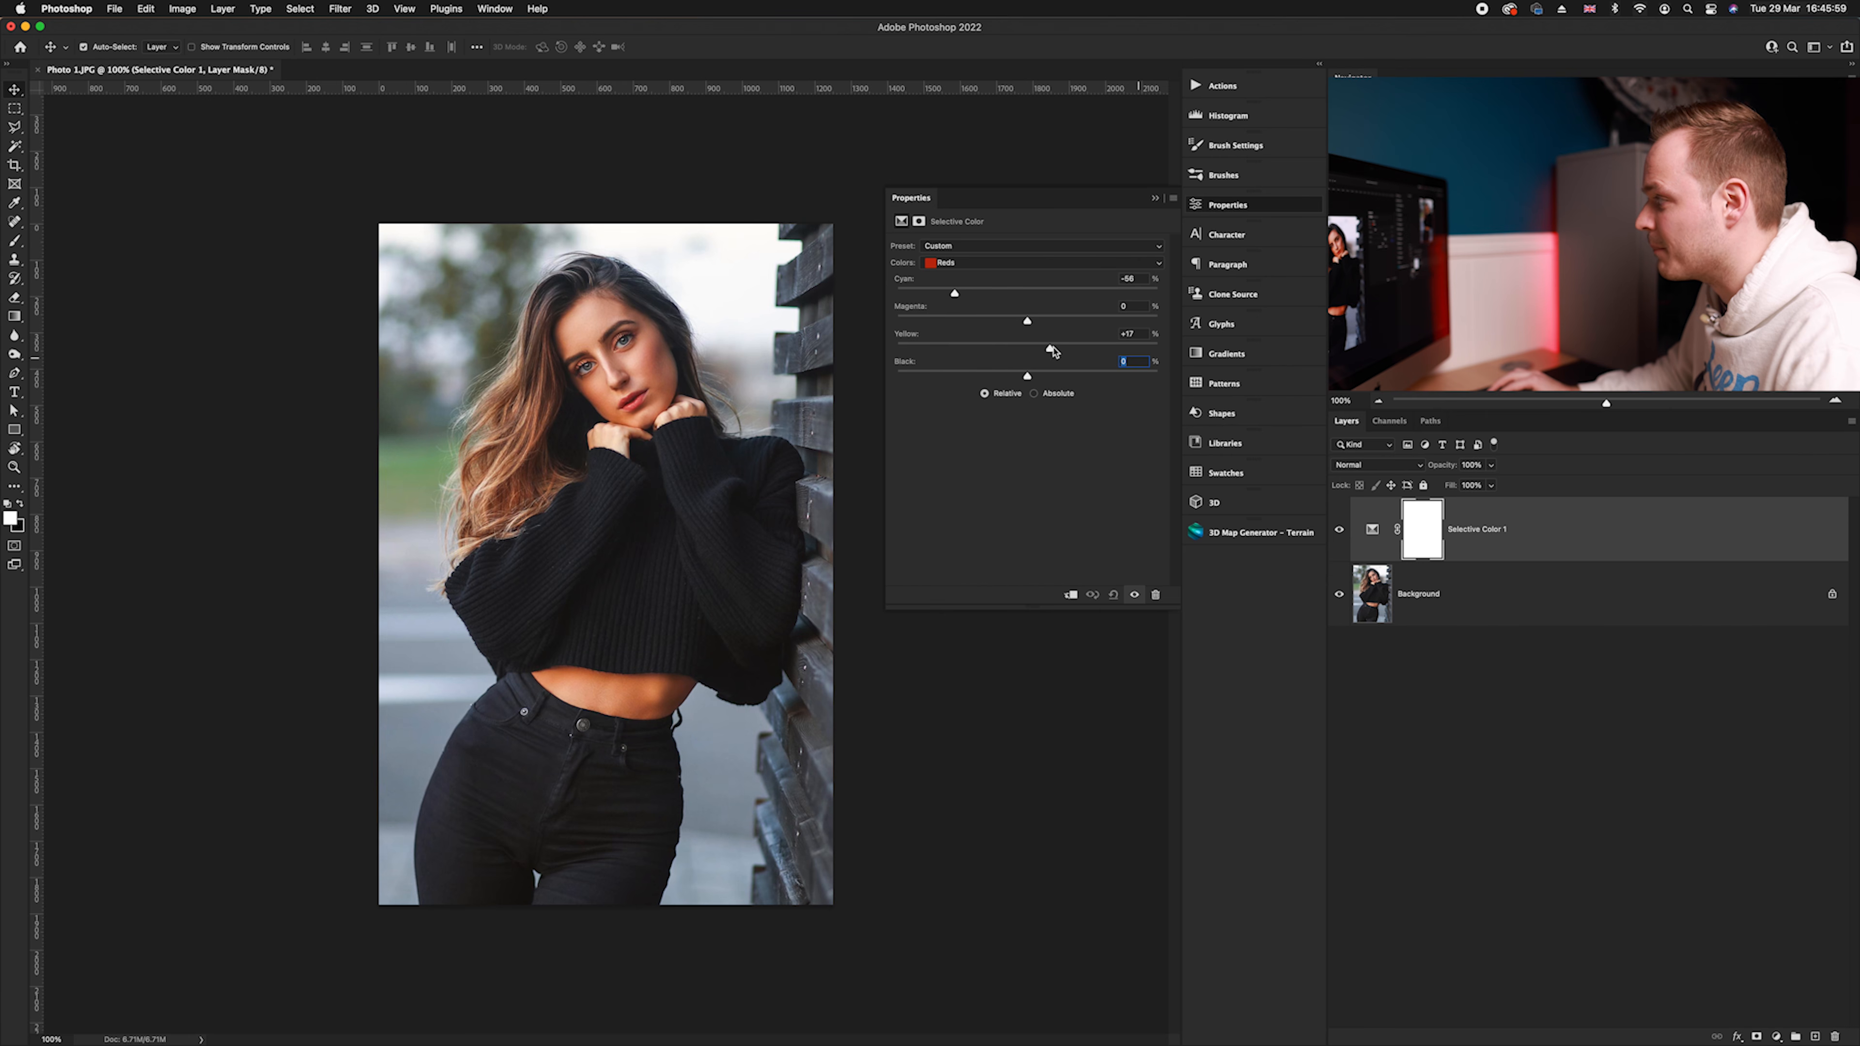
drag(1027, 323, 1073, 327)
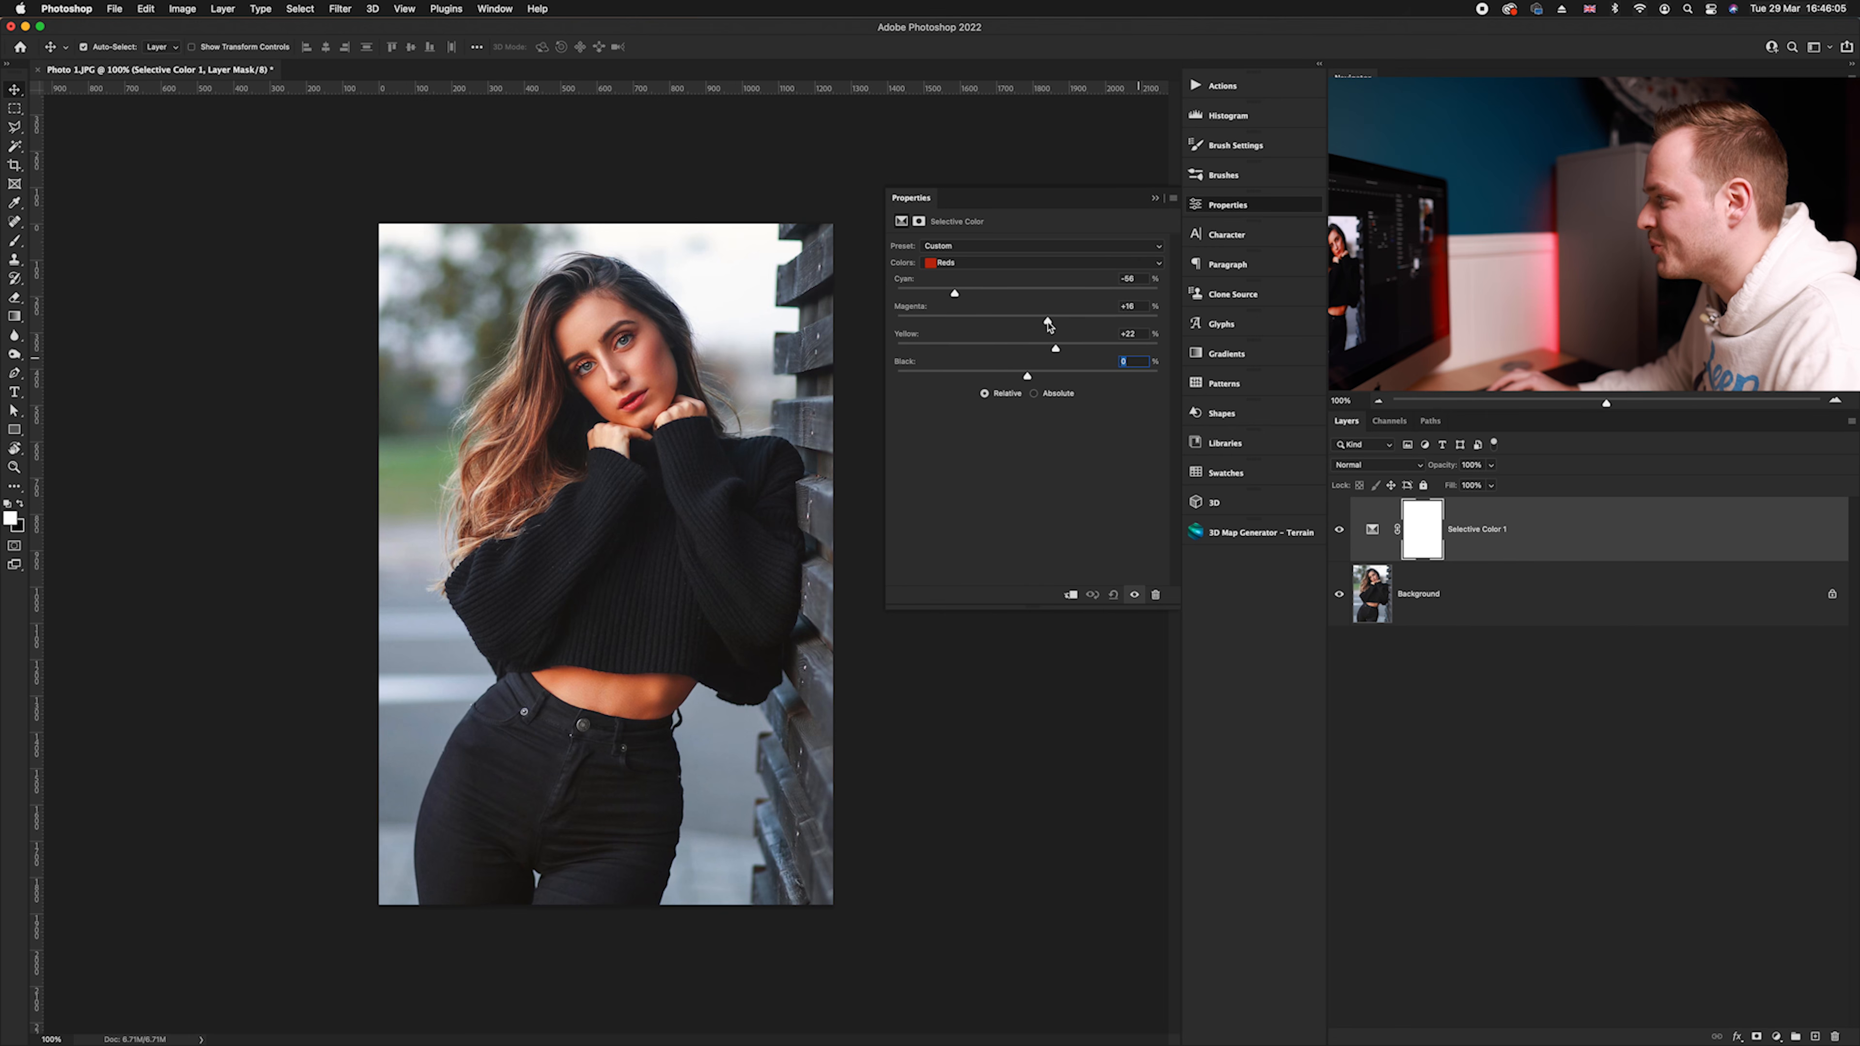
click(1340, 530)
click(1340, 529)
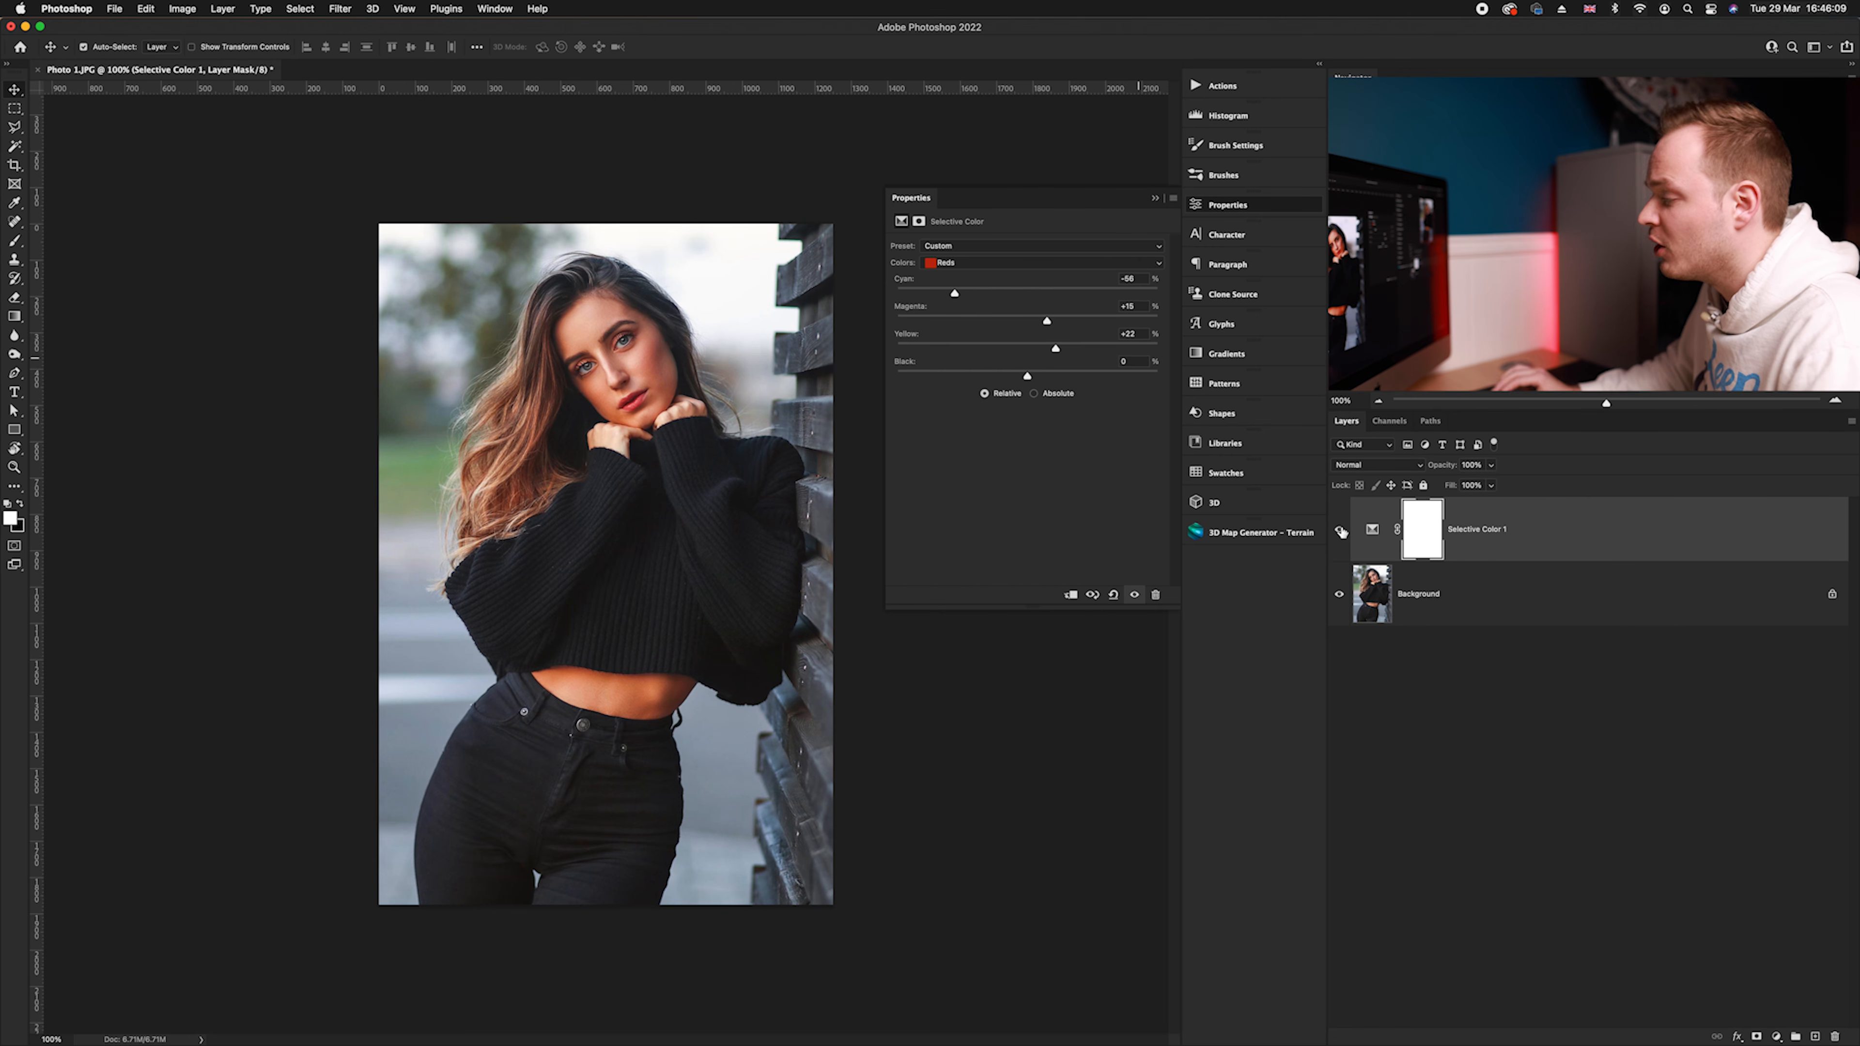